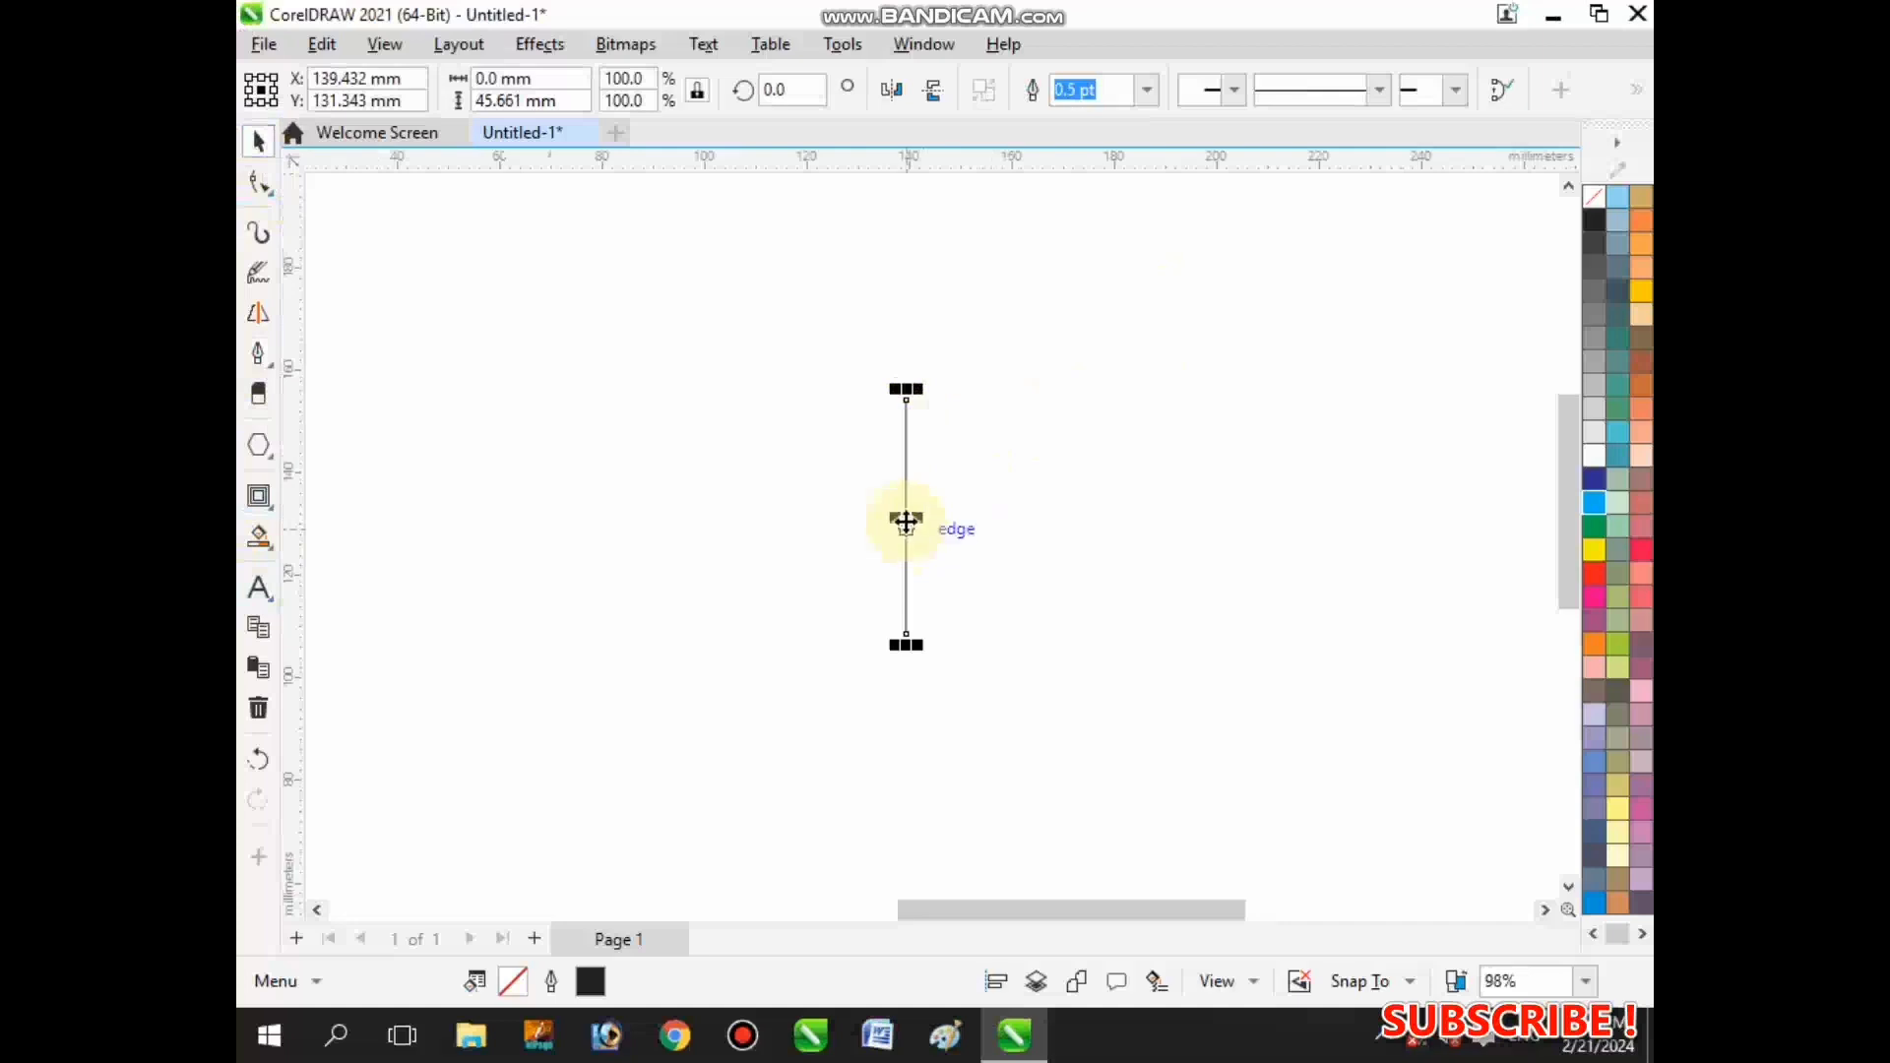
- Rotate two copies of the vertical line about its upper end at 120° intervals to form a three-armed Y
click(905, 522)
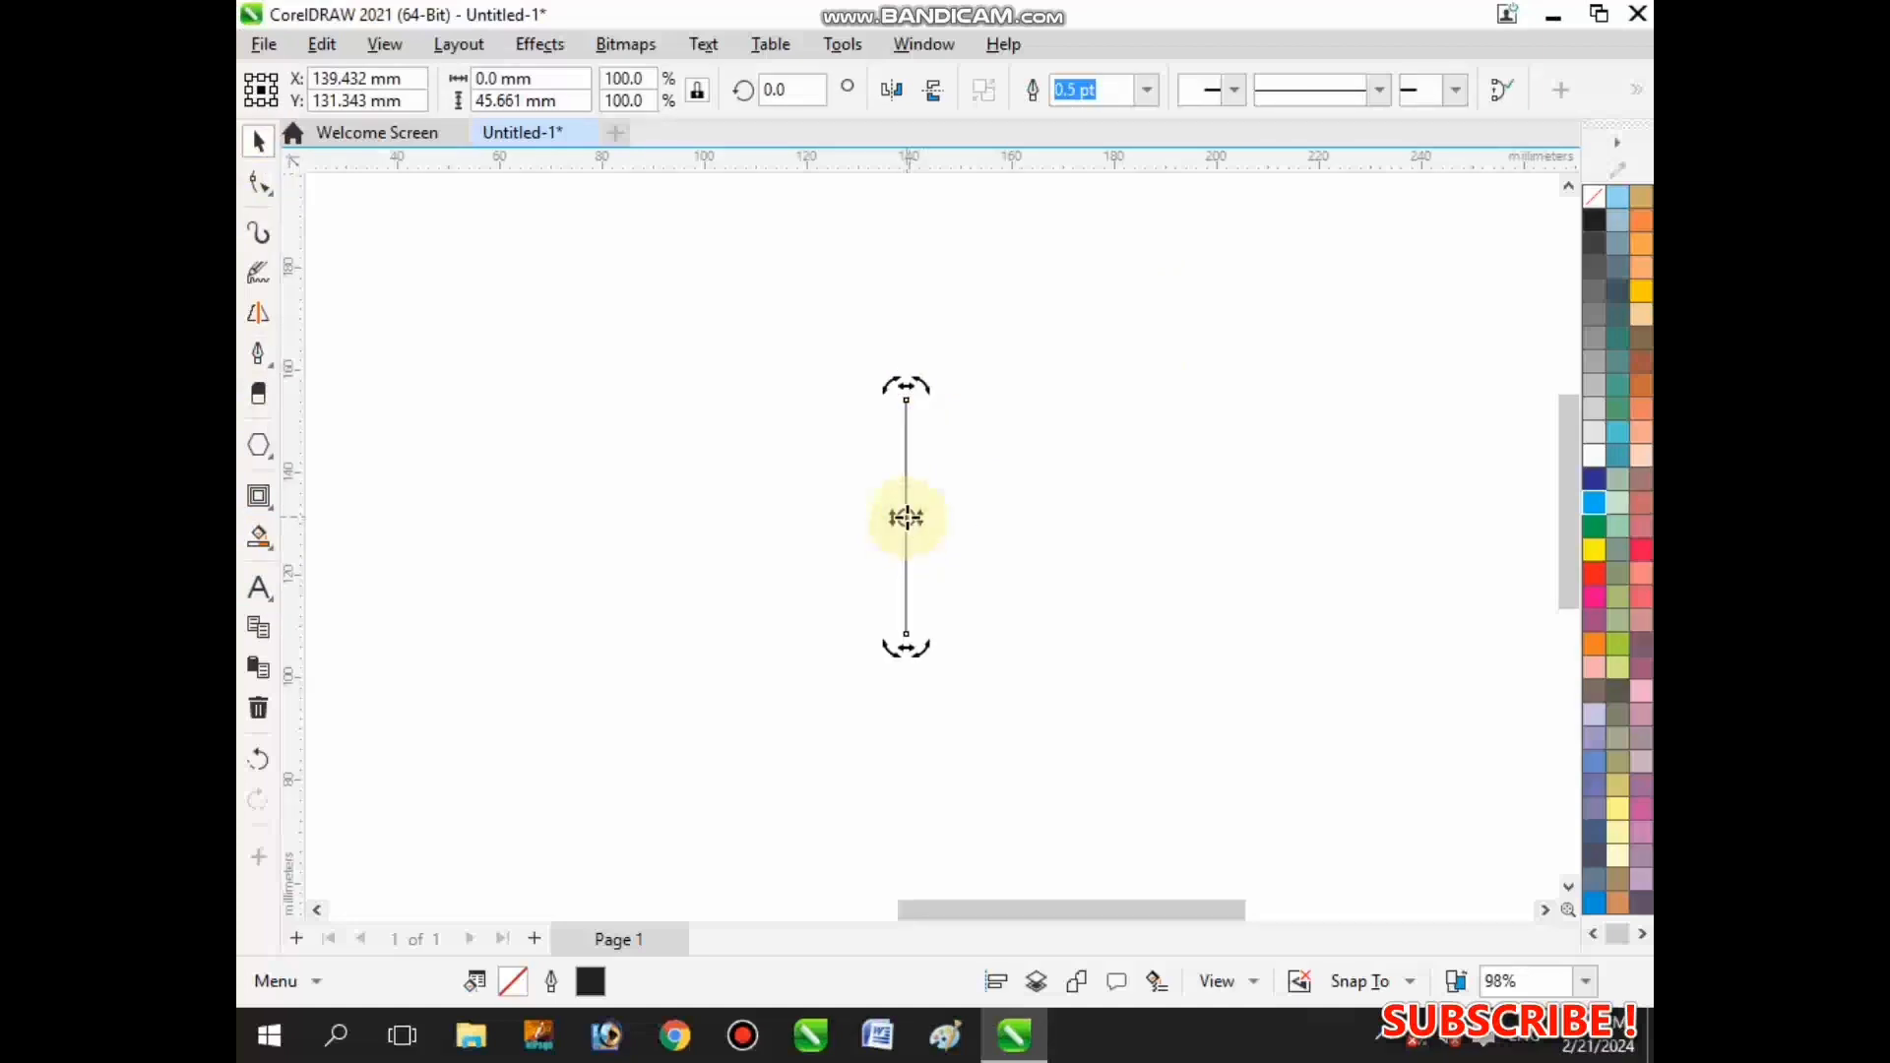
drag(905, 518, 906, 399)
drag(917, 646, 1067, 316)
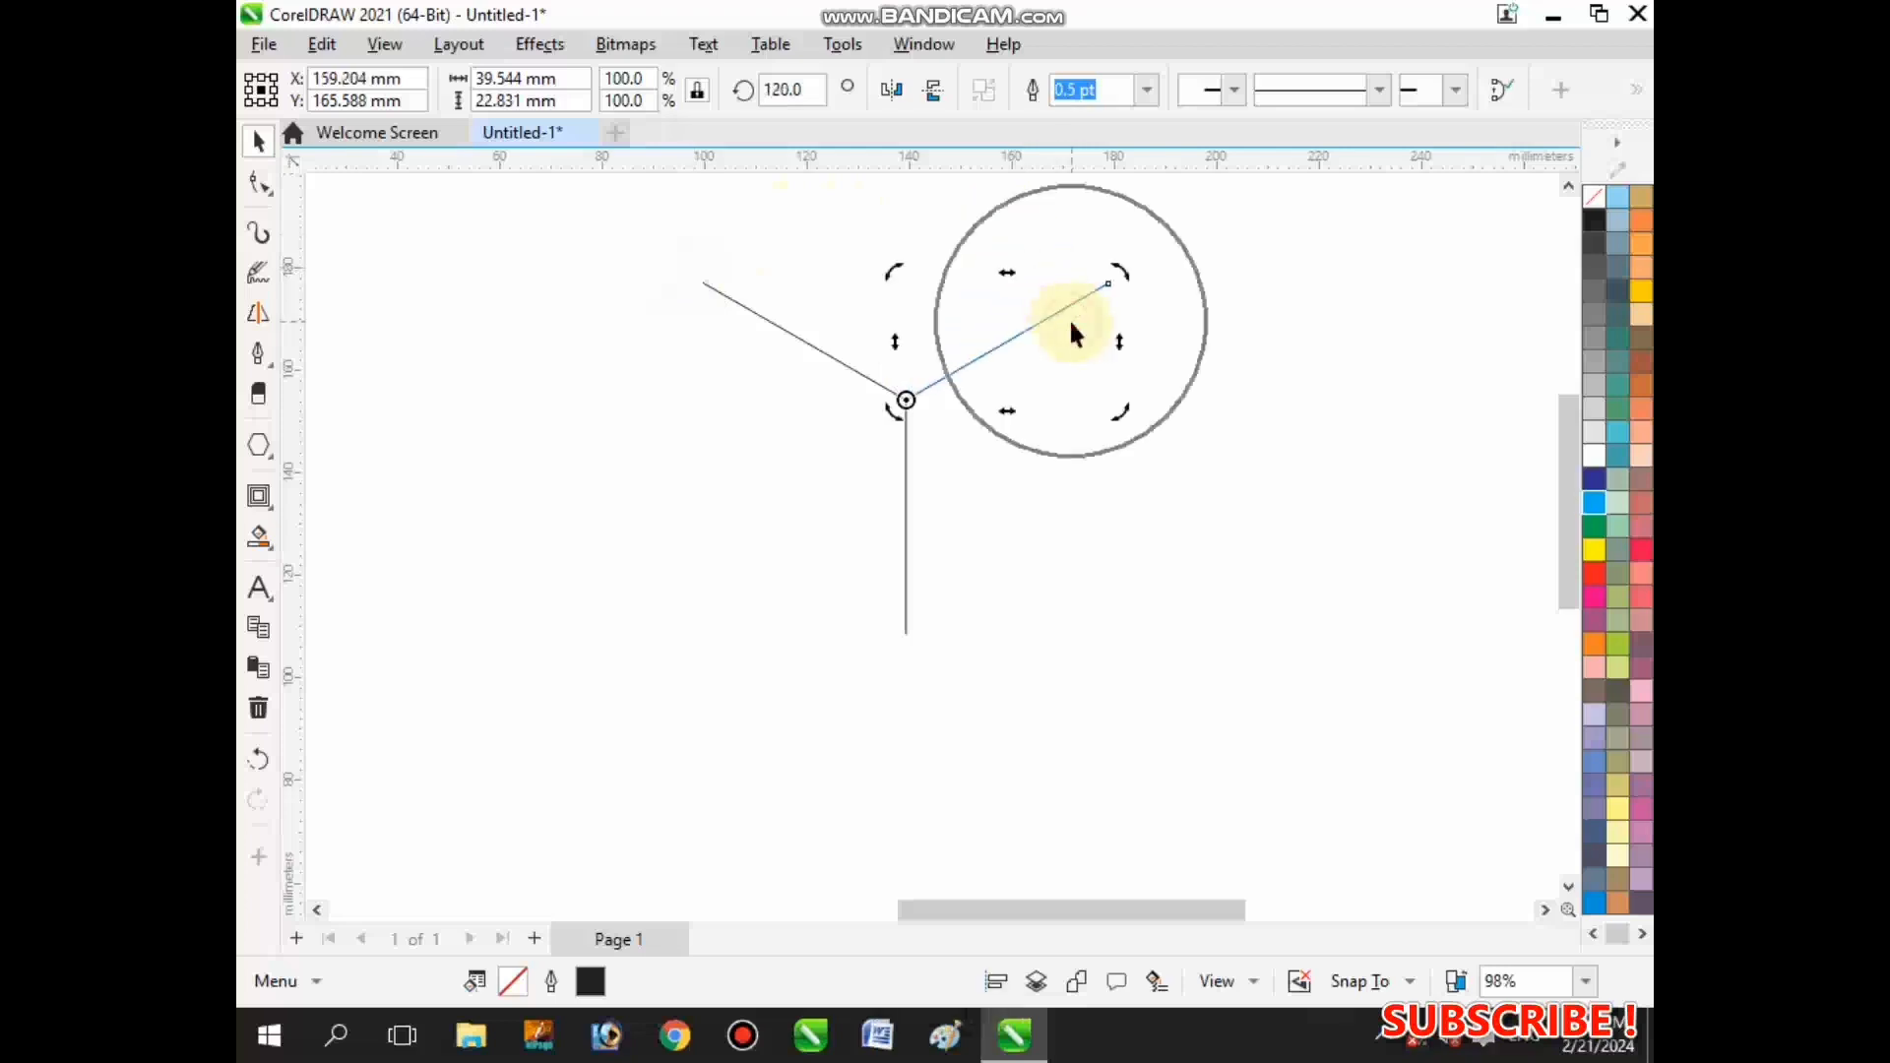
click(1057, 512)
- Scale the whole Y figure proportionally to a width of 50 mm
key(F3)
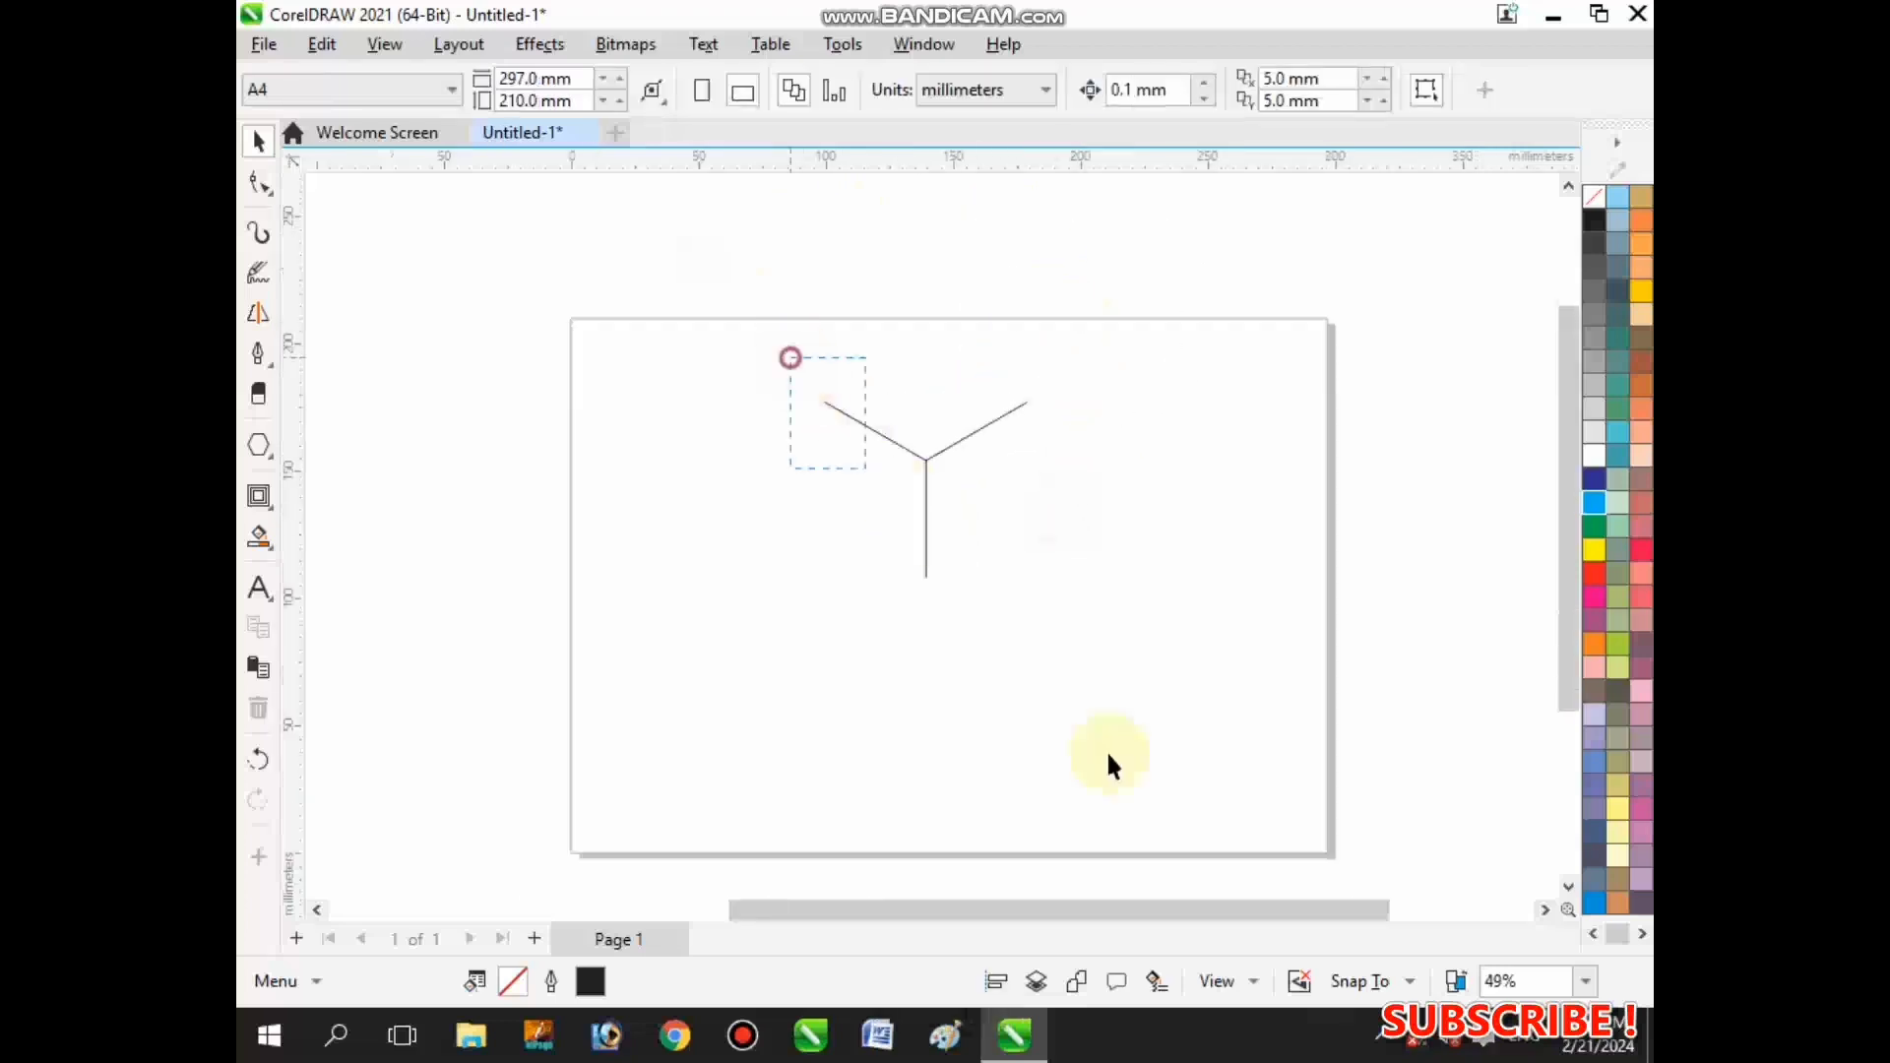
drag(790, 358, 1110, 768)
drag(575, 78, 432, 81)
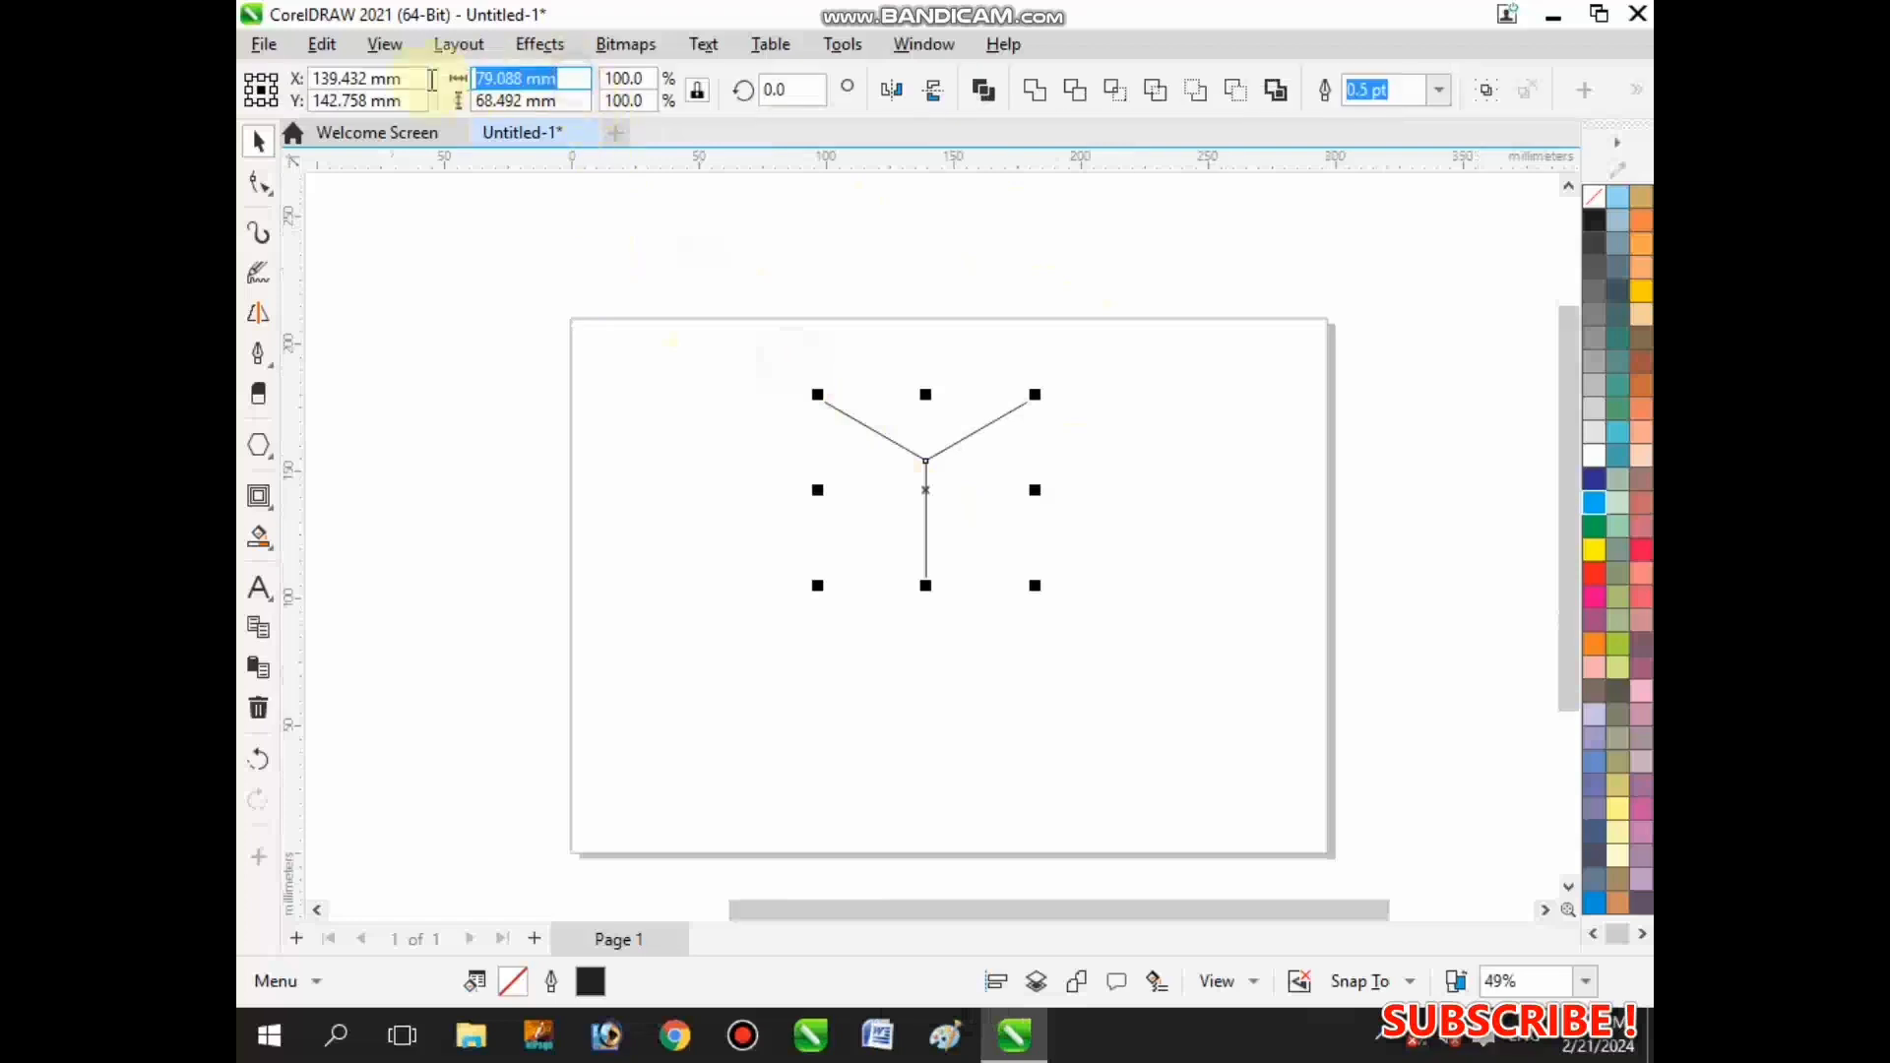
text(50)
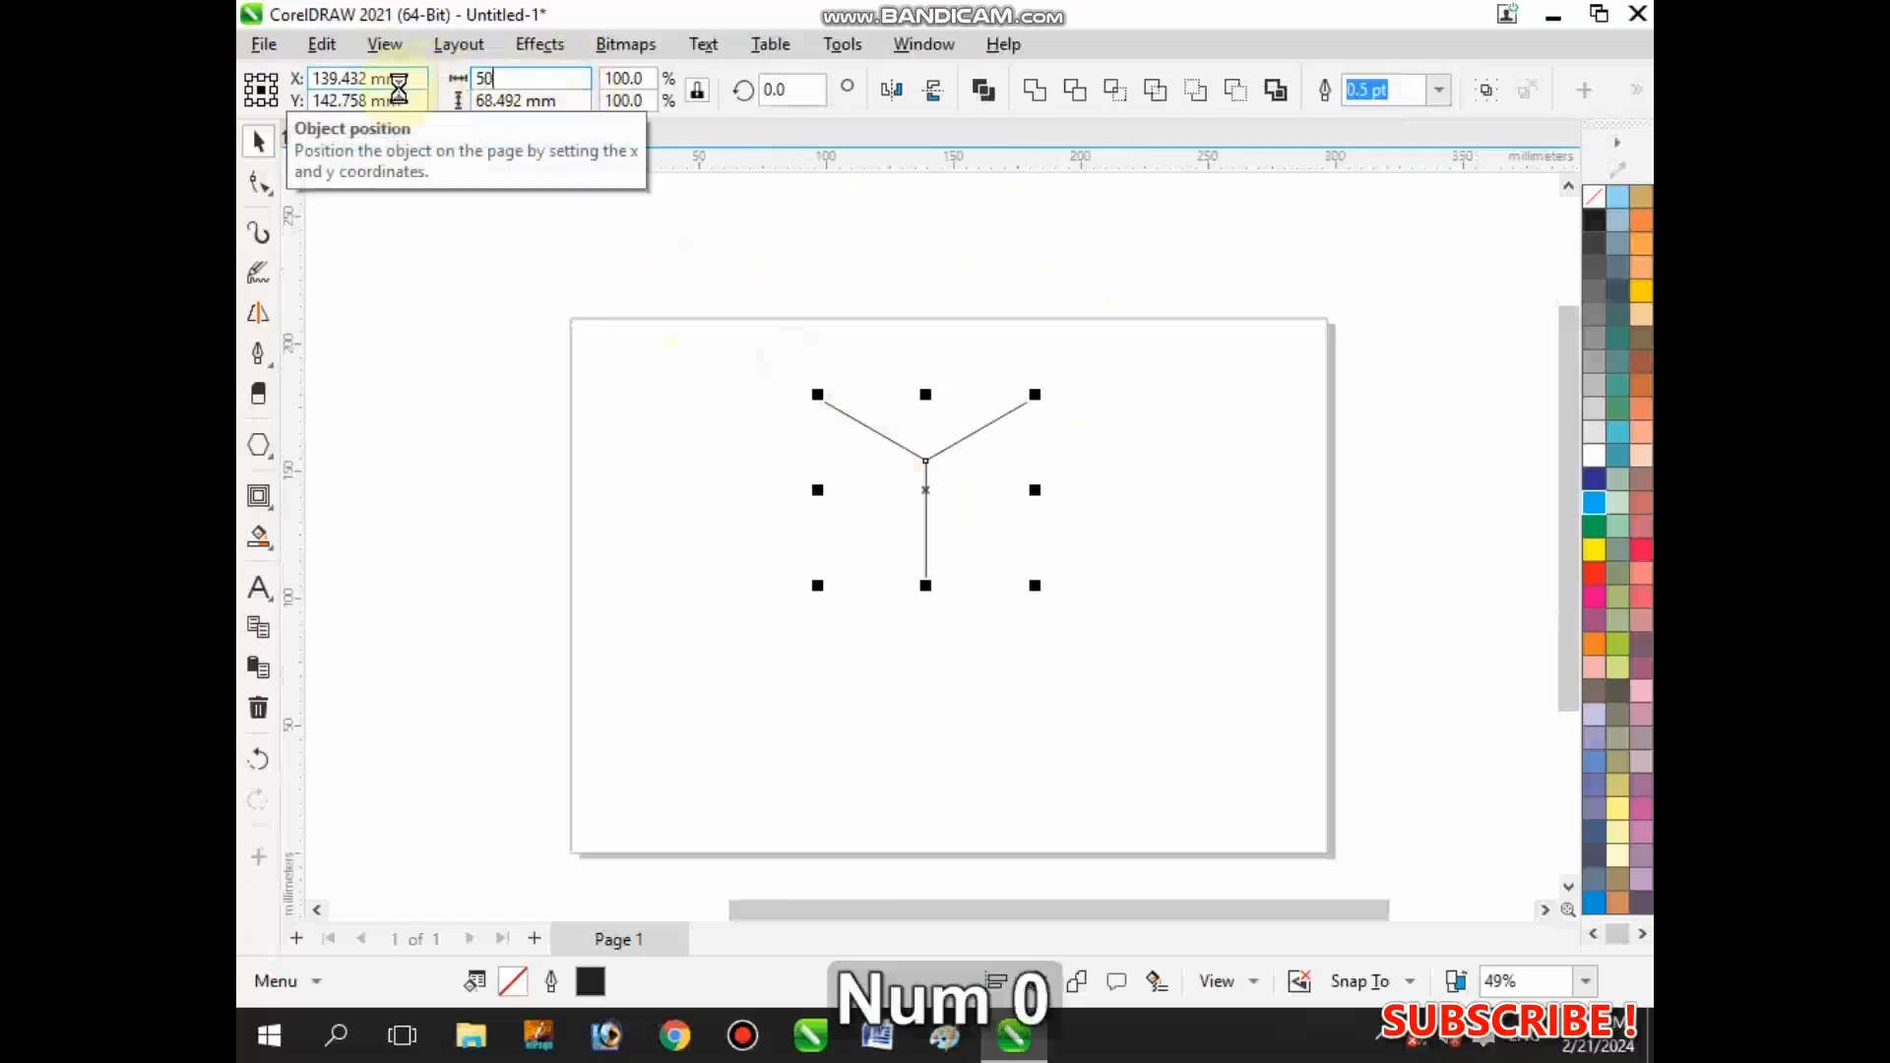
key(Return)
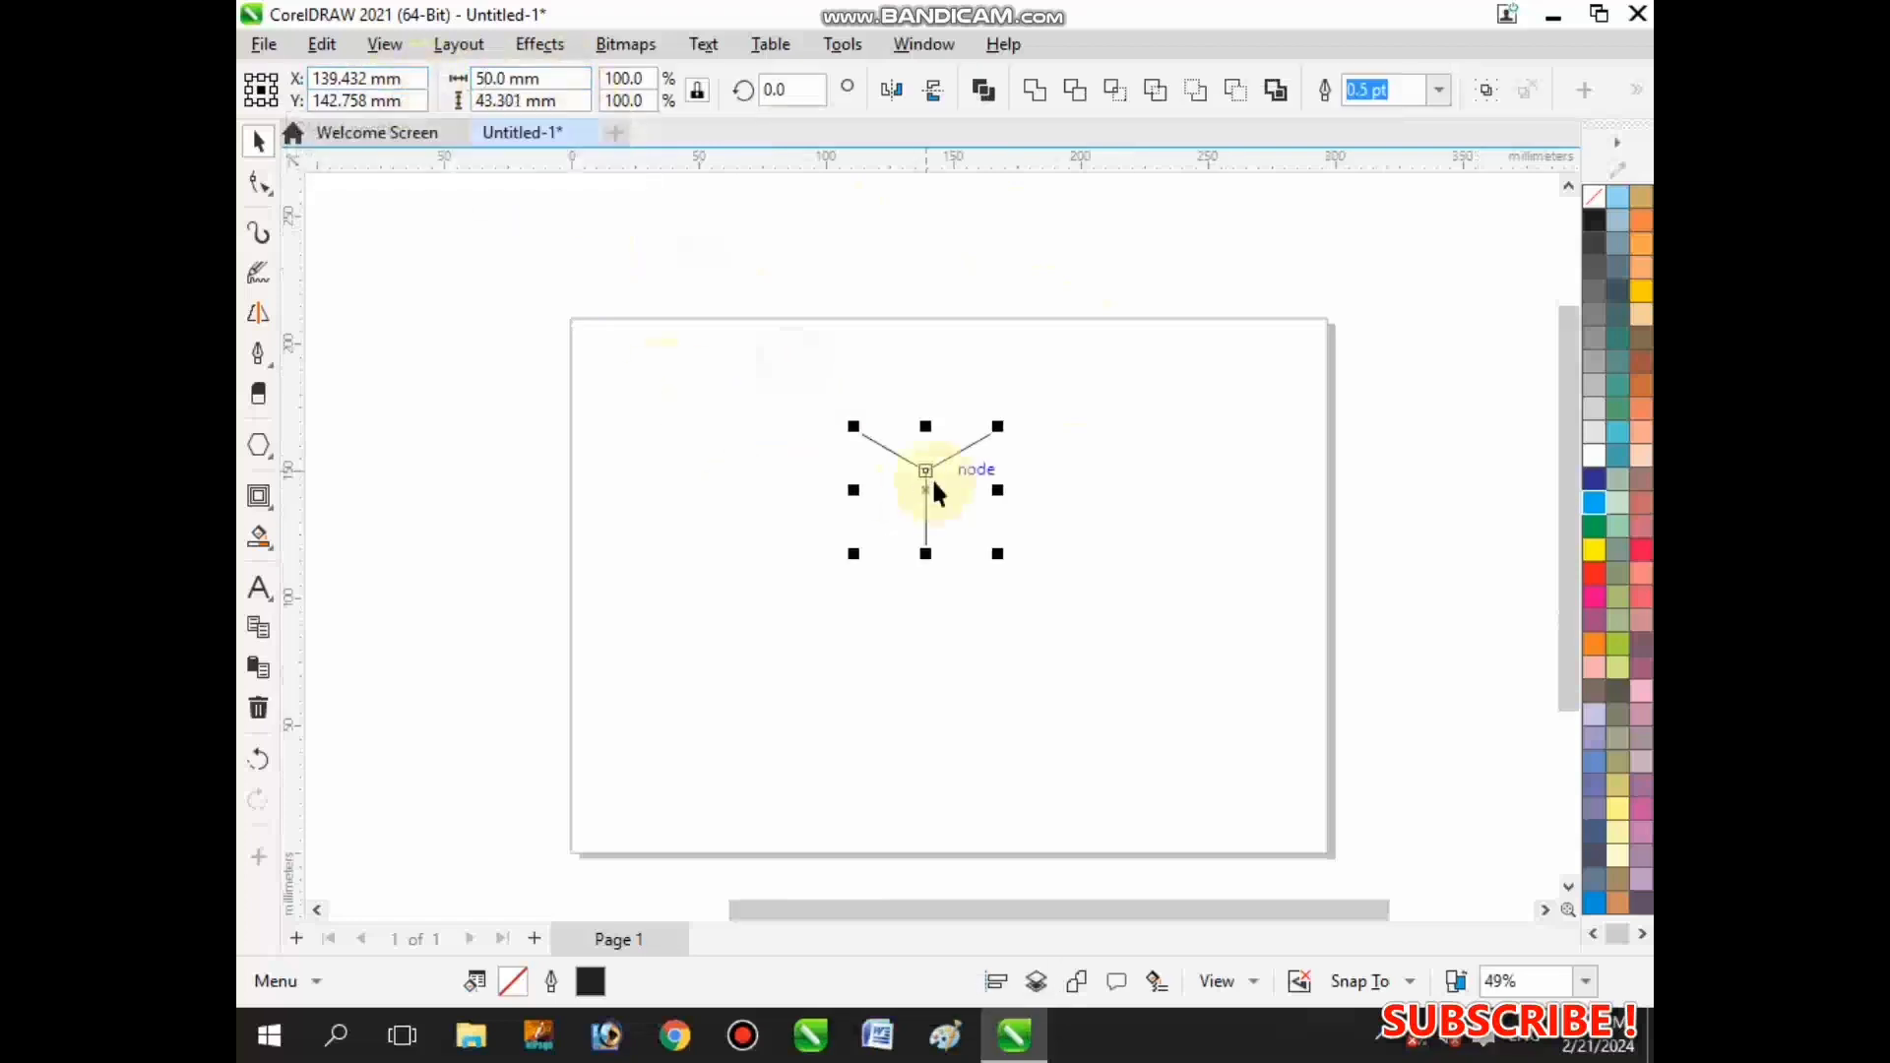
scroll(933, 485, up, 1)
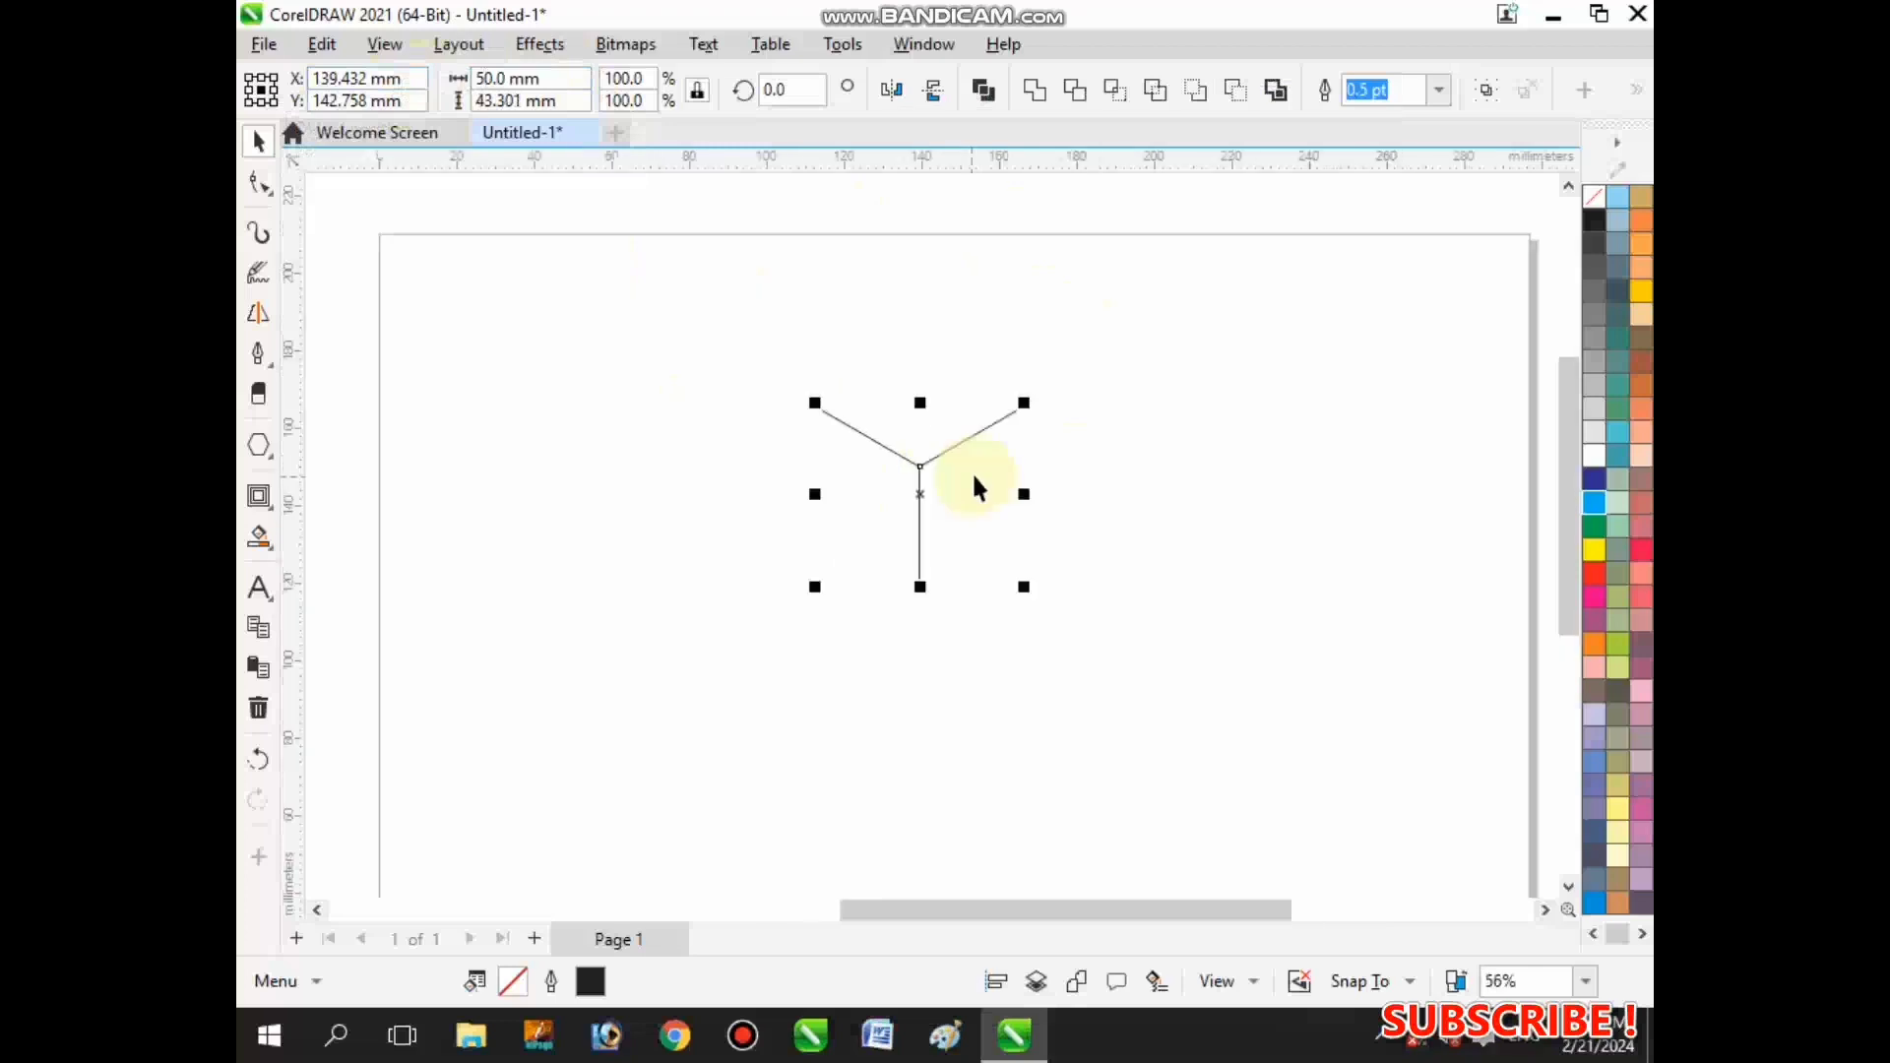
click(1140, 436)
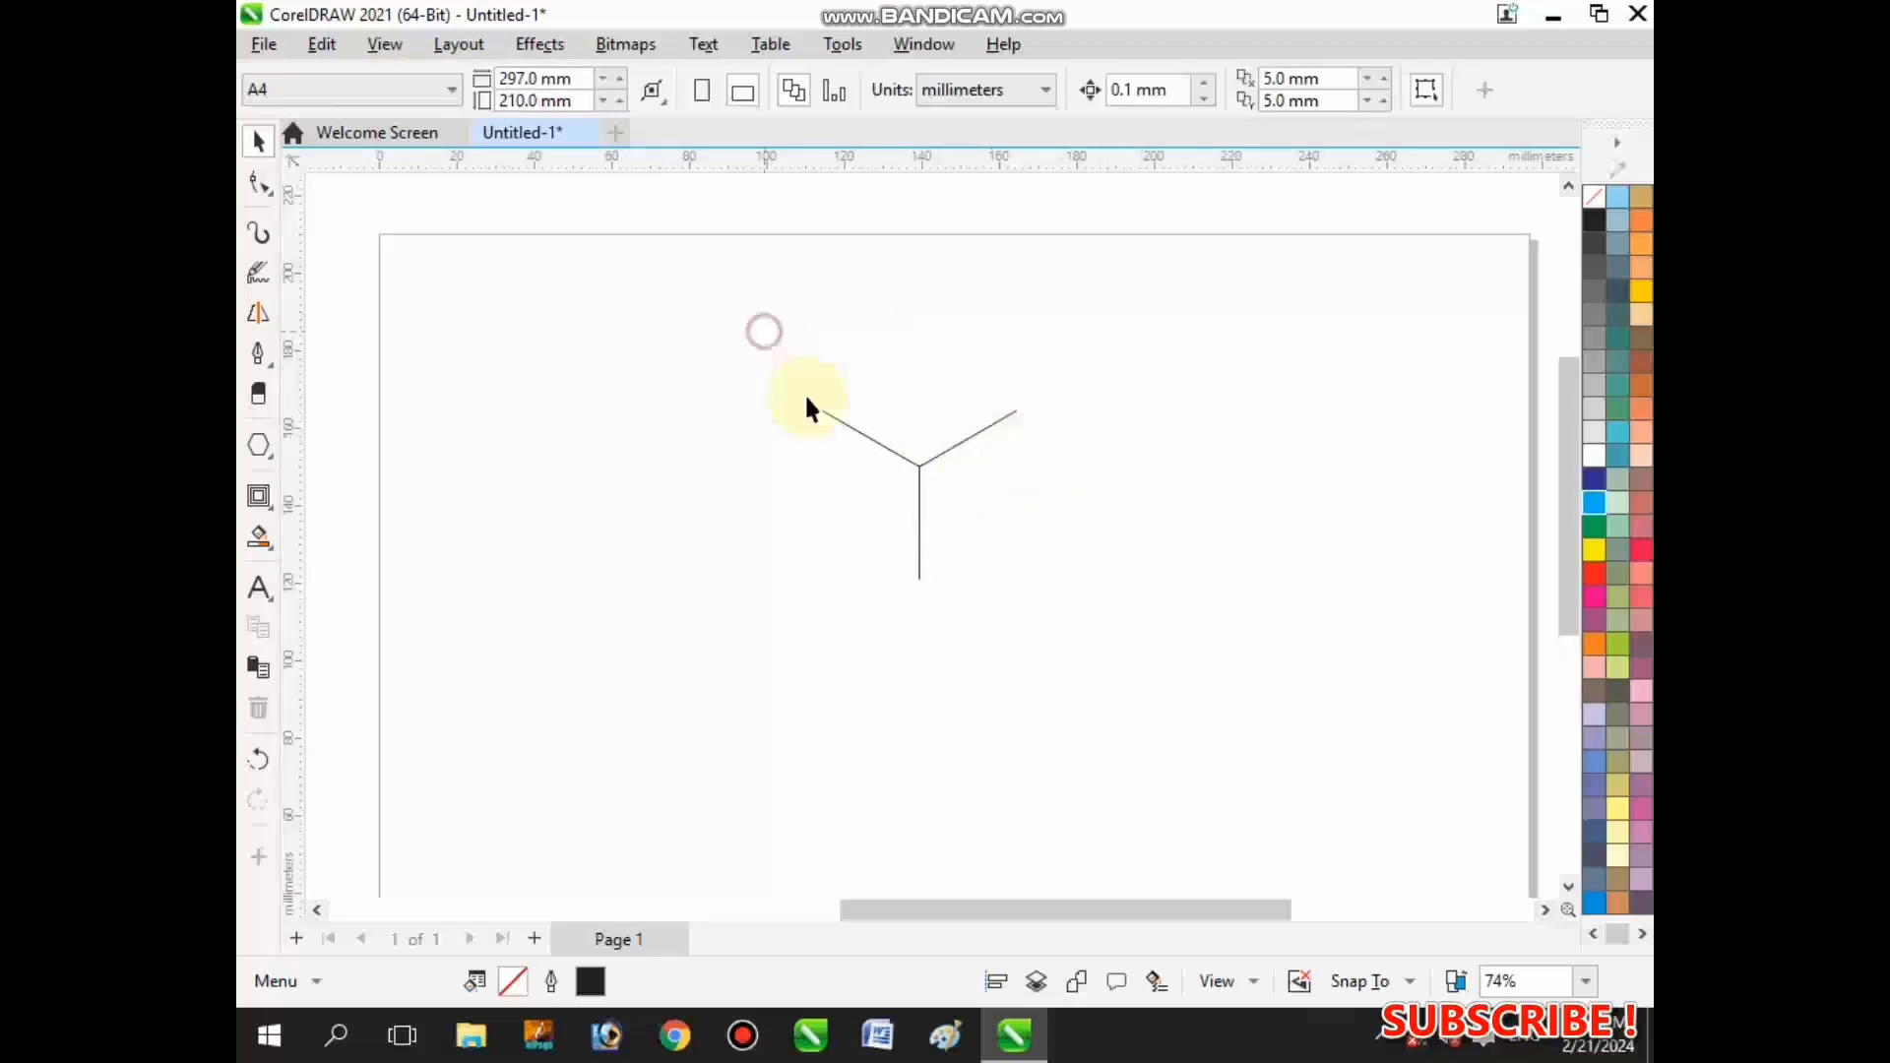
- Mirror a copy of the two slanted arms upward to close them into a rhombus
drag(806, 404, 1067, 508)
scroll(906, 472, up, 3)
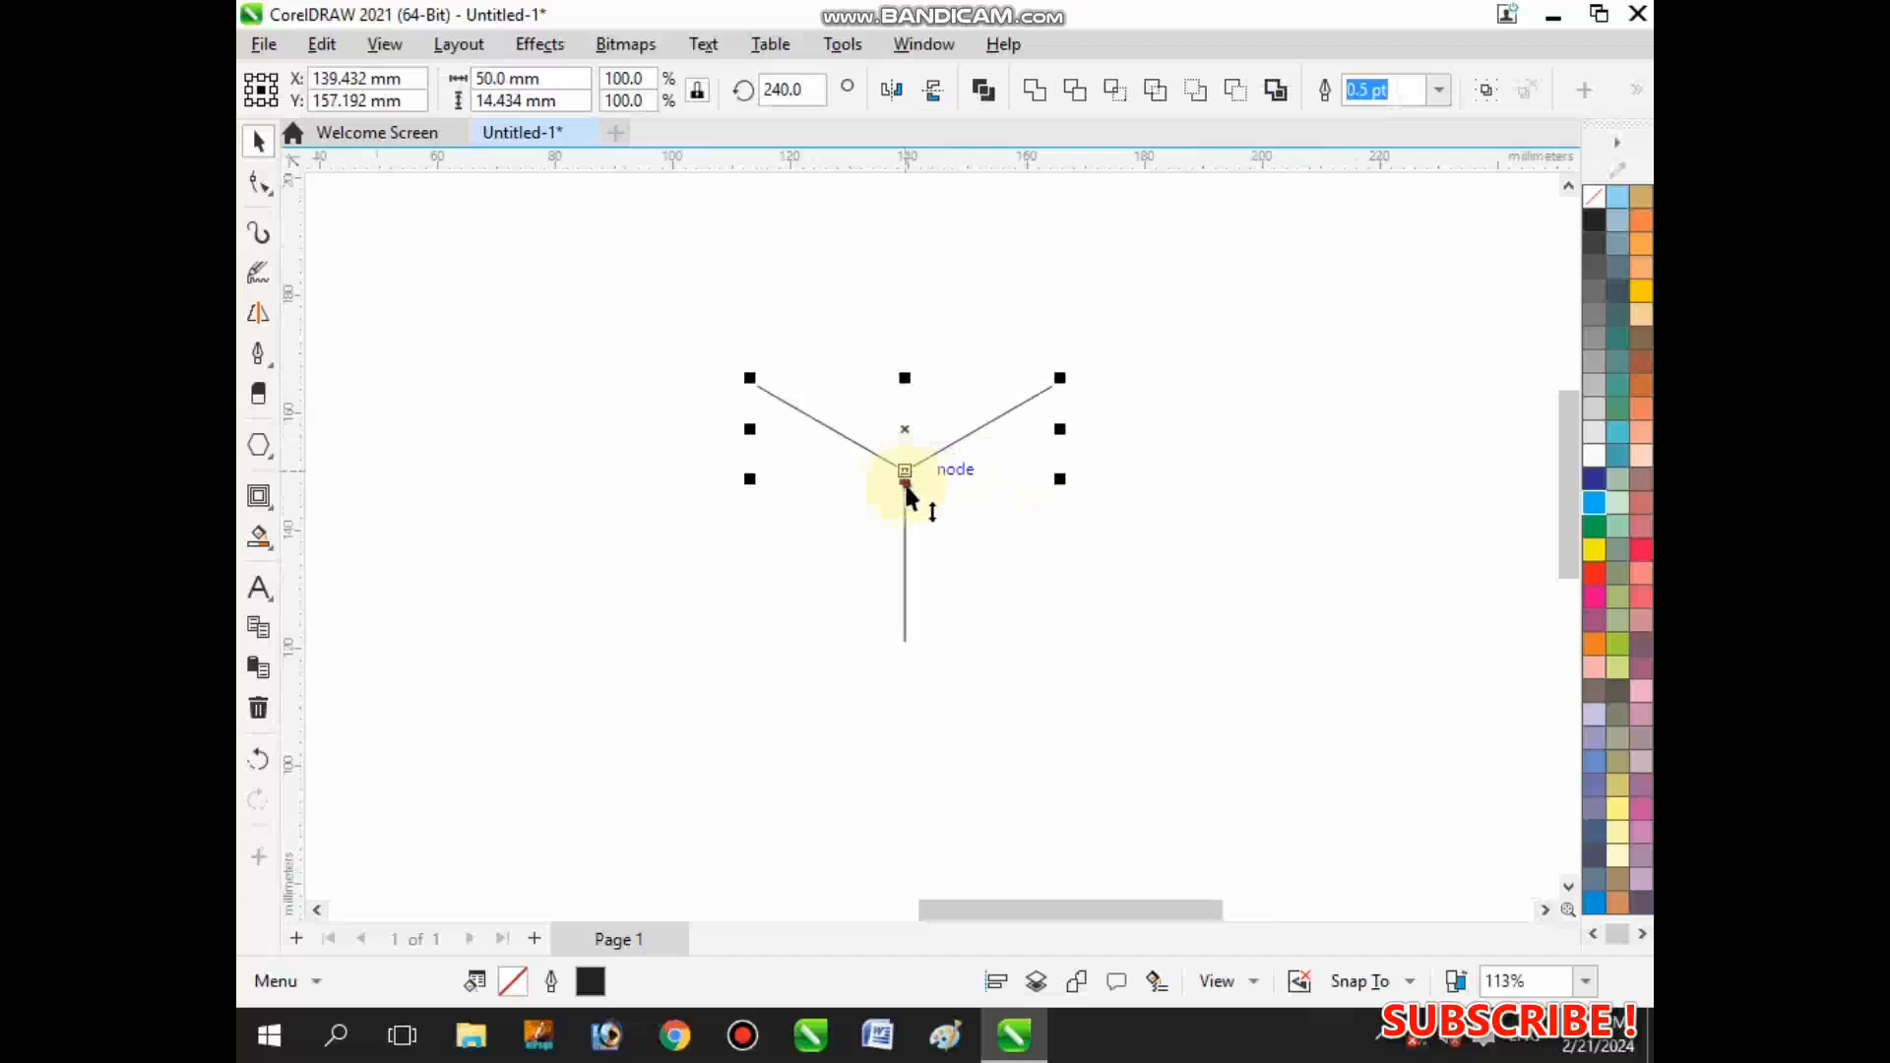
drag(906, 483, 903, 330)
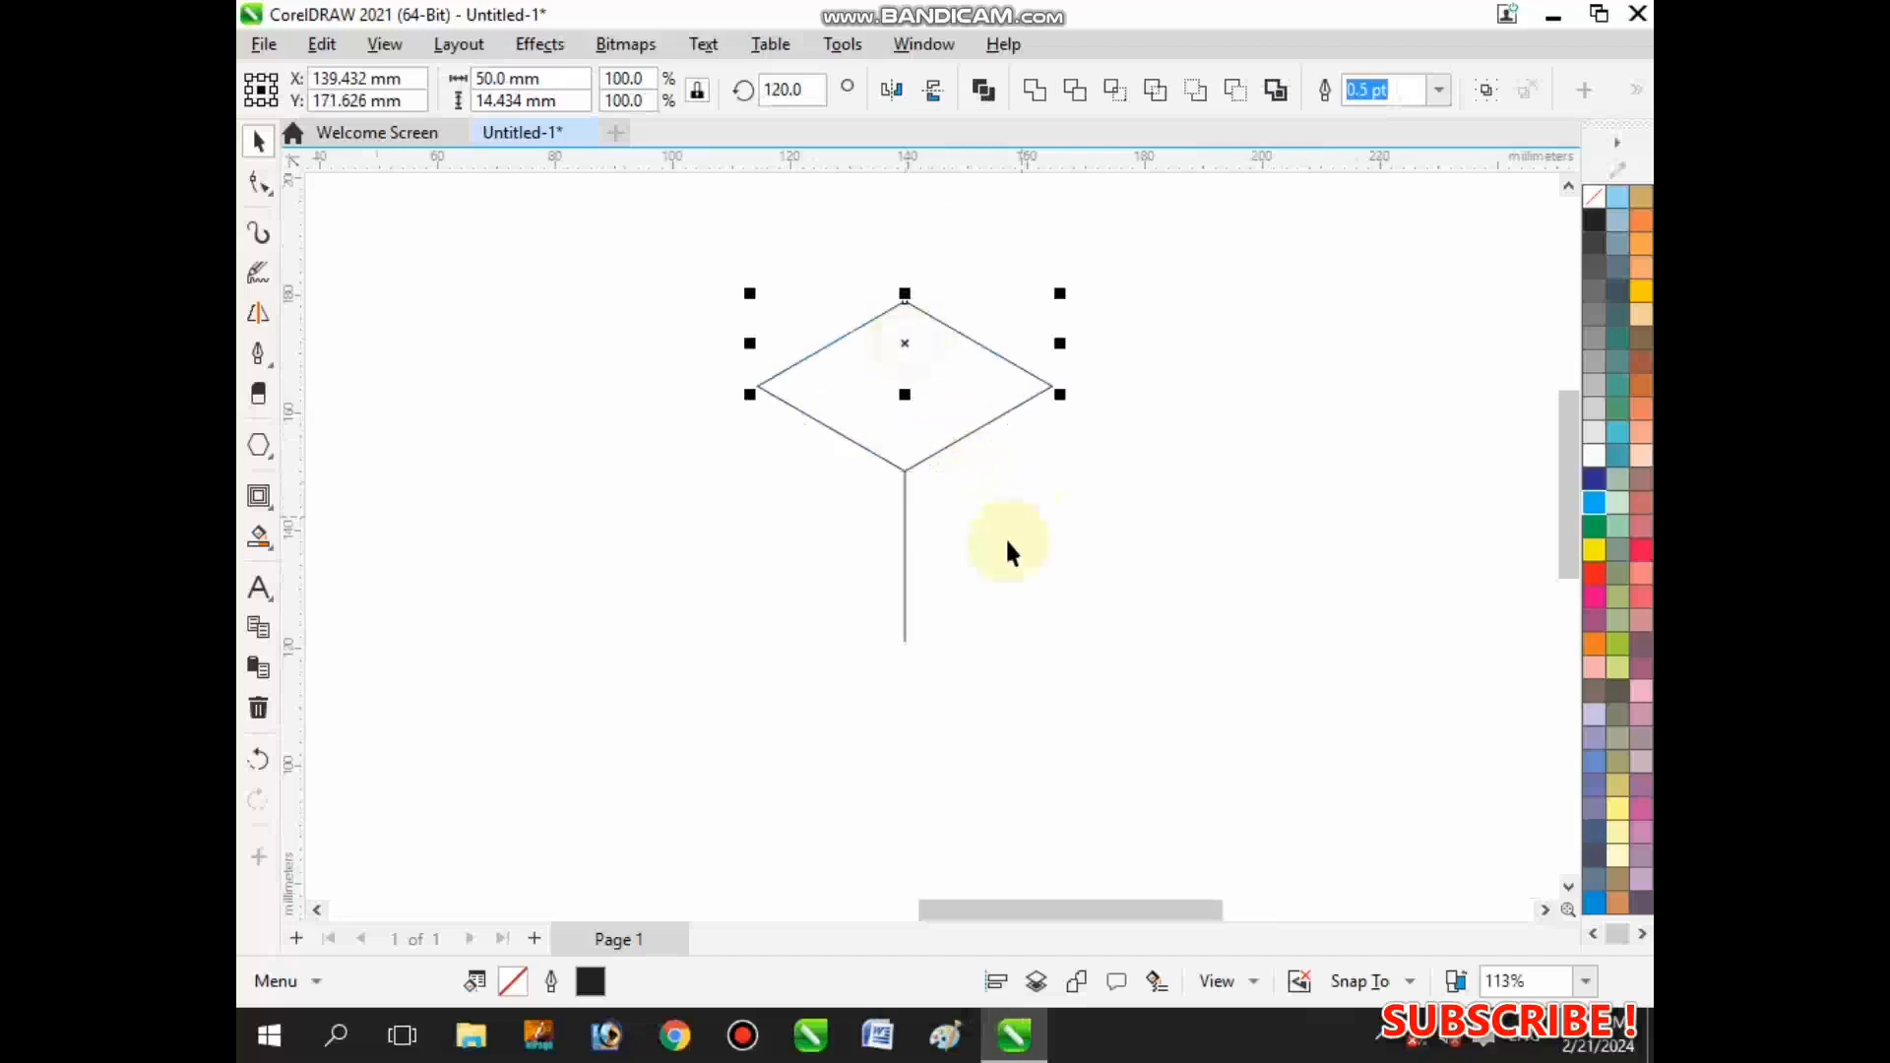
click(997, 557)
- Shorten the vertical line below the rhombus to a height of 4 mm with the size ratio unlocked
click(903, 567)
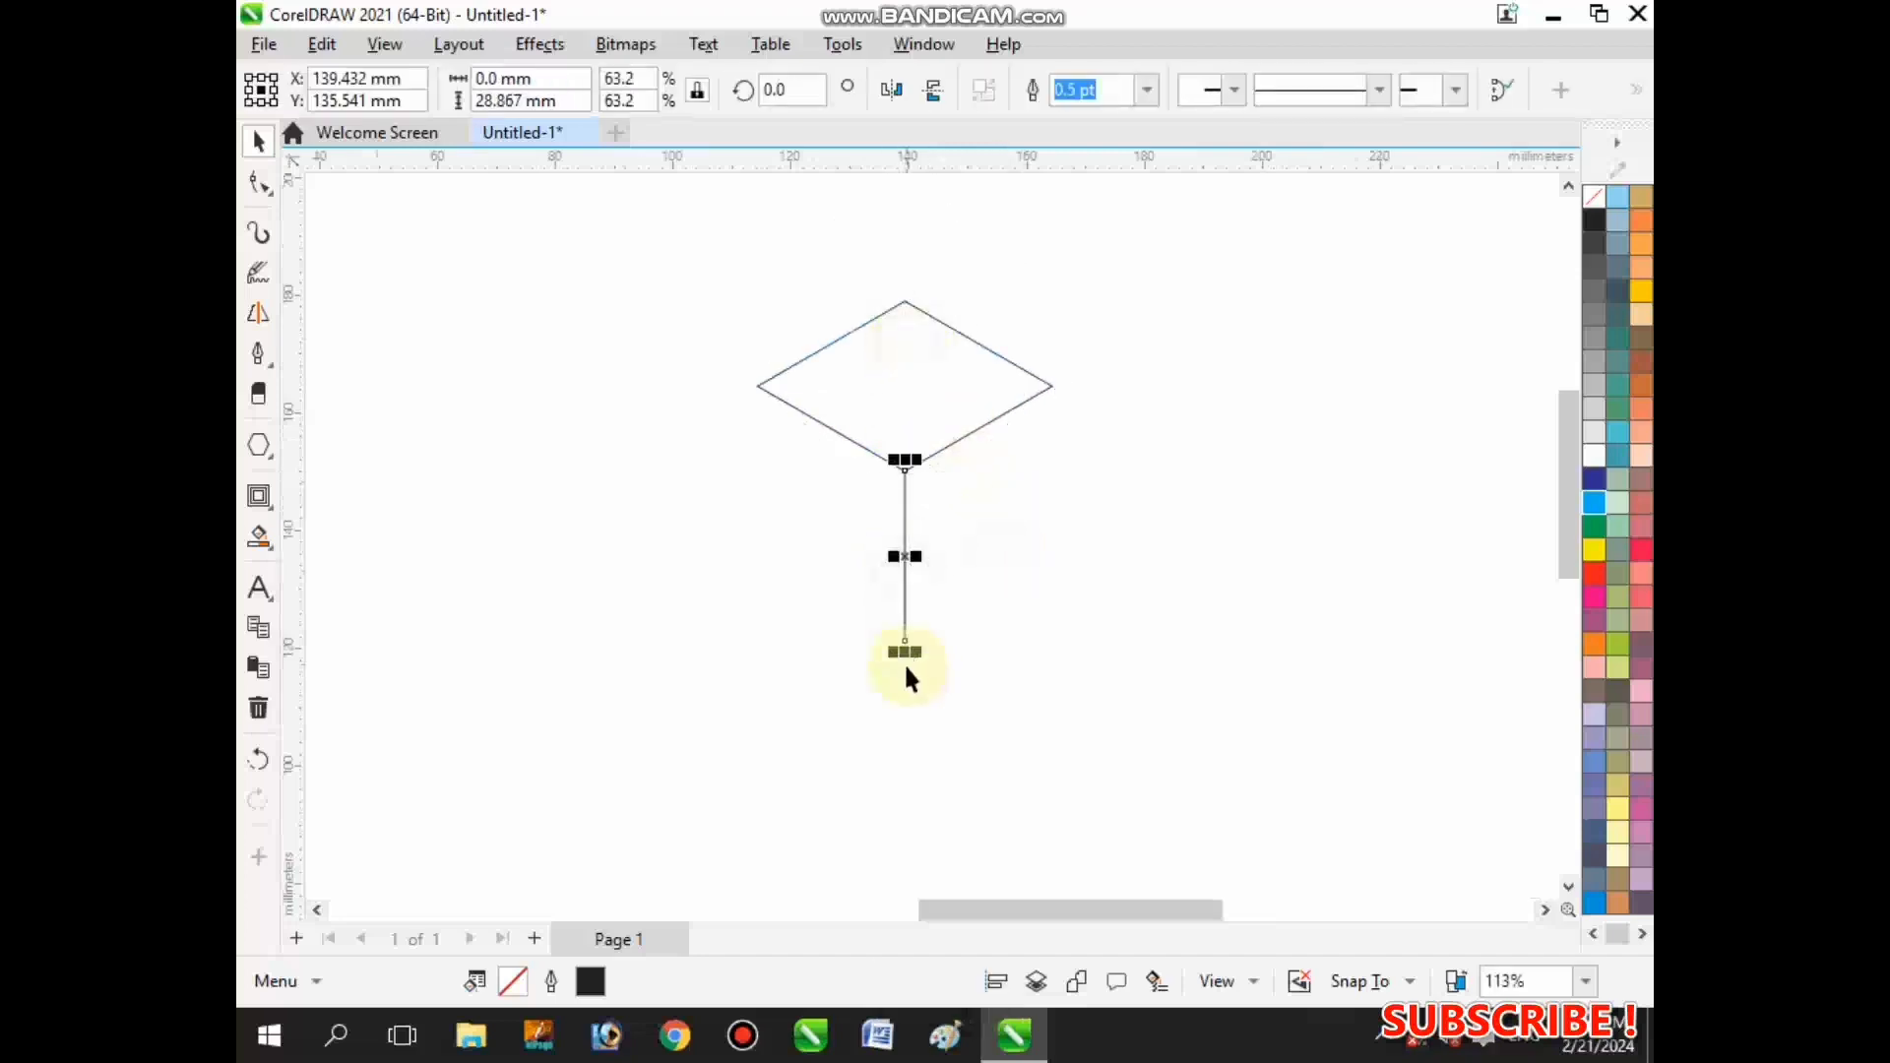
drag(903, 651, 907, 535)
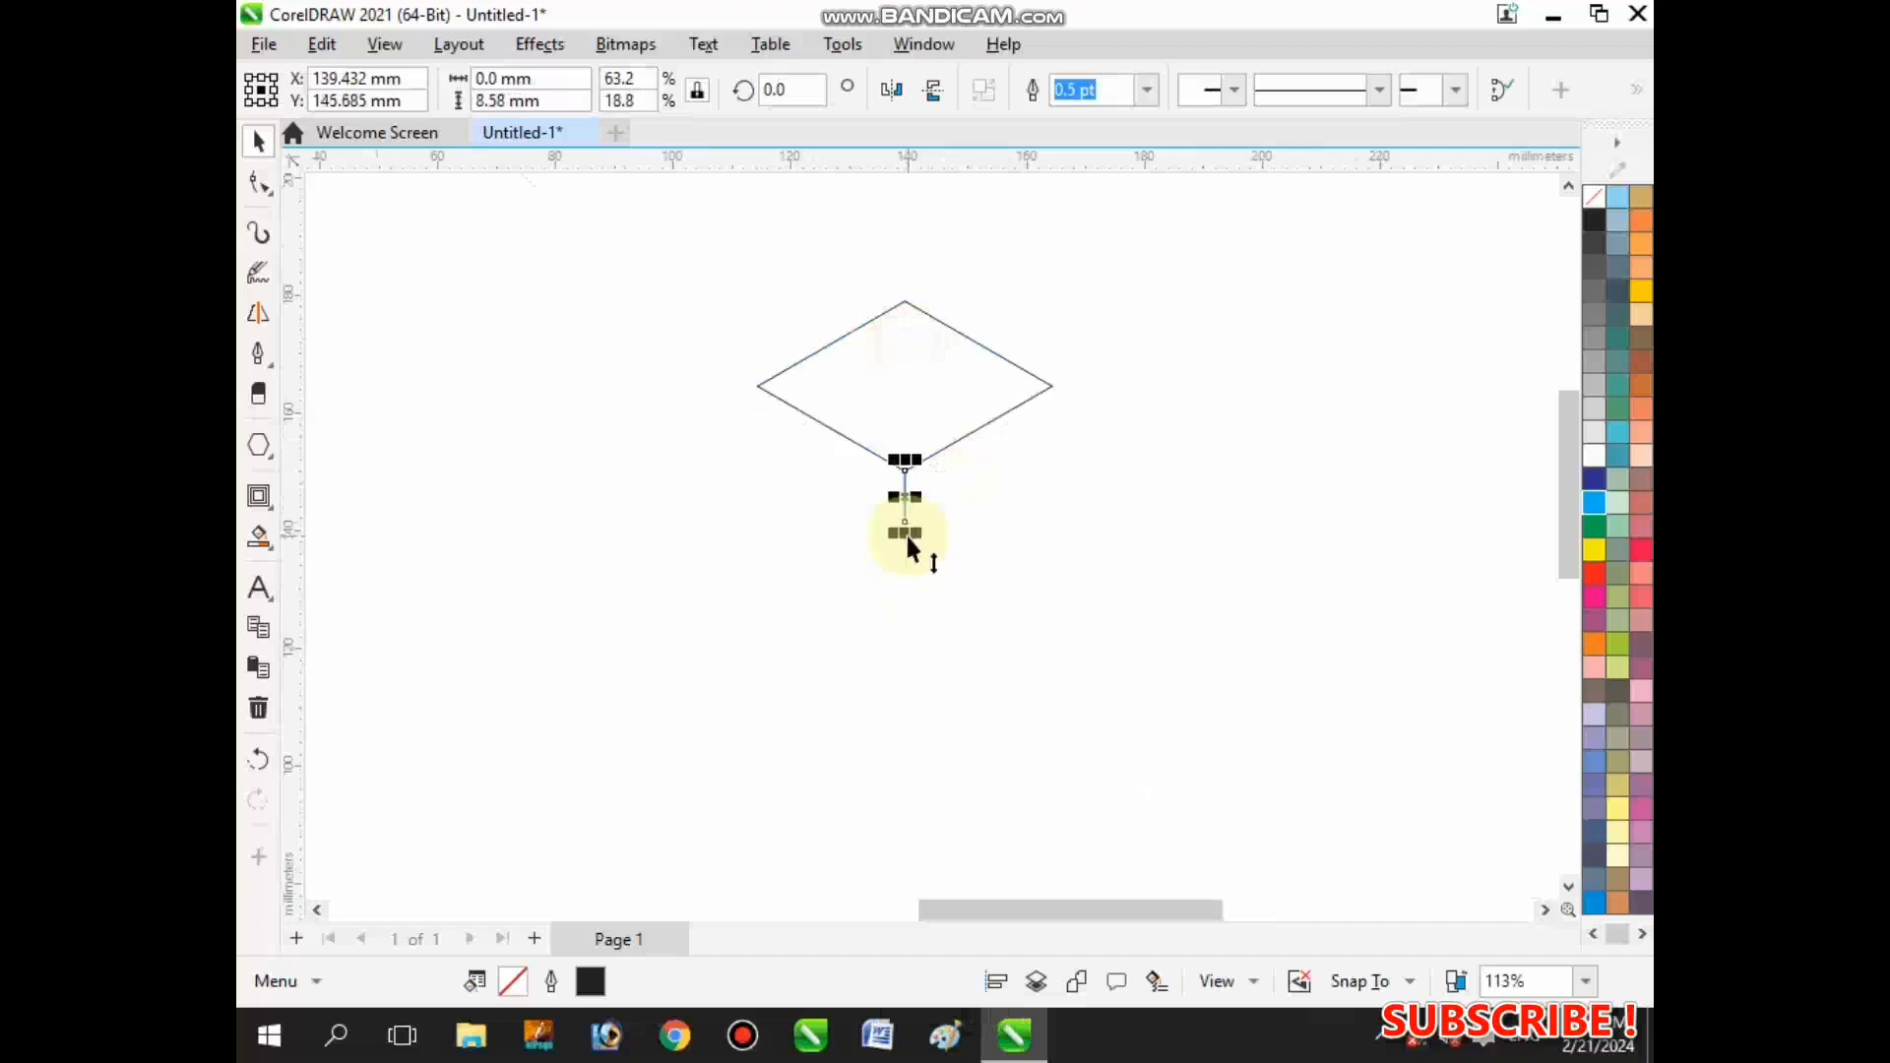
click(697, 94)
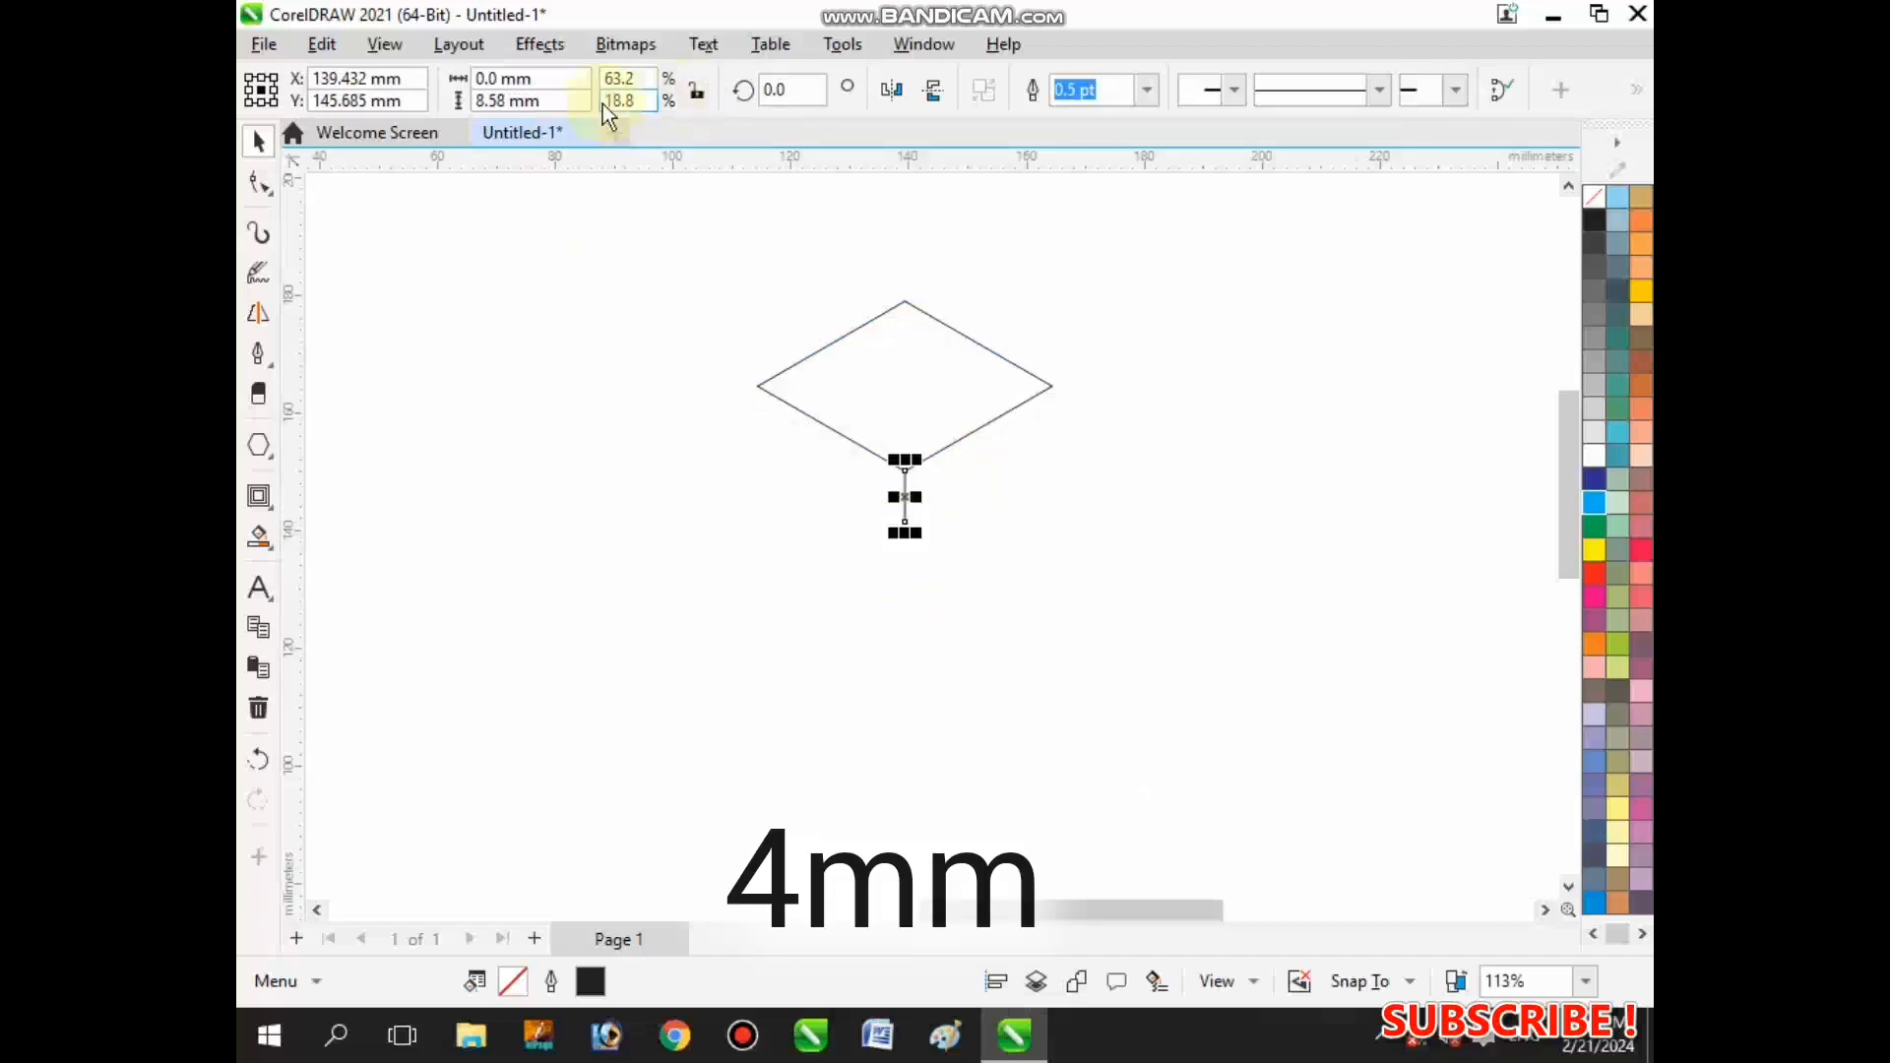
drag(553, 101, 360, 138)
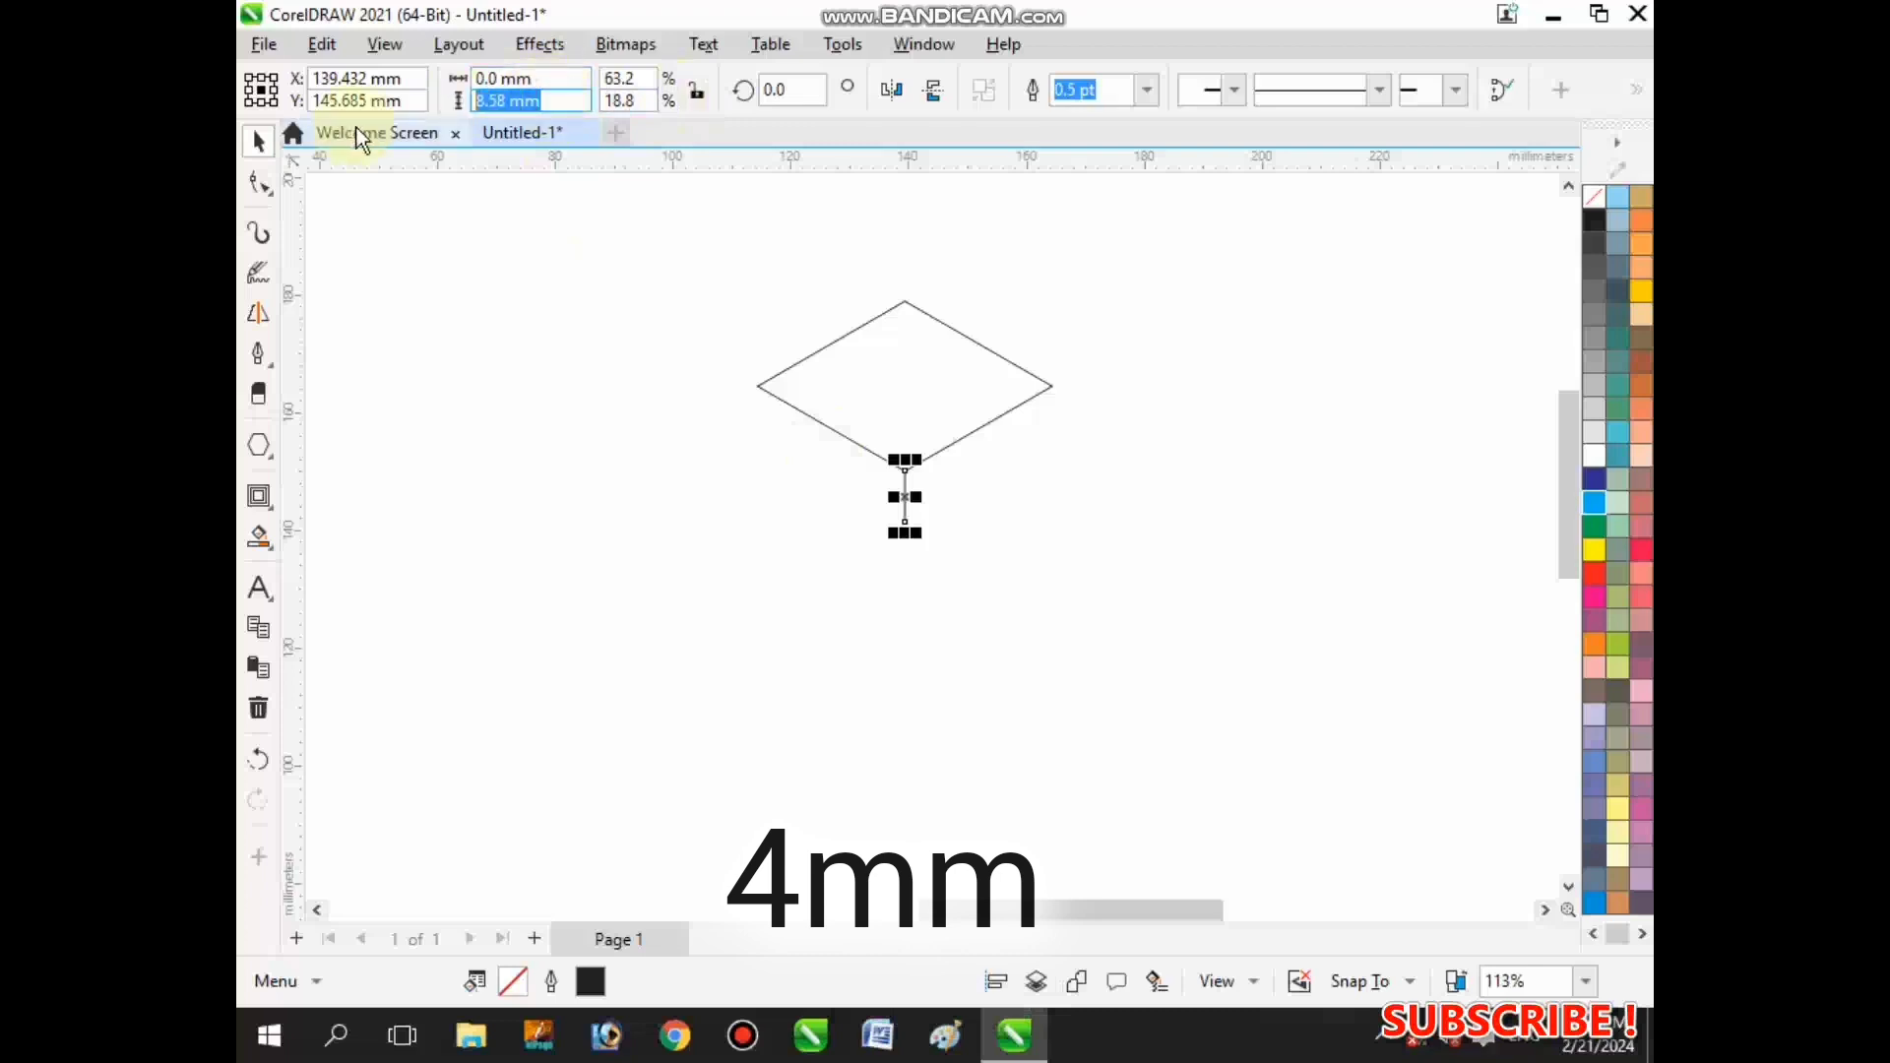
text(4)
key(Return)
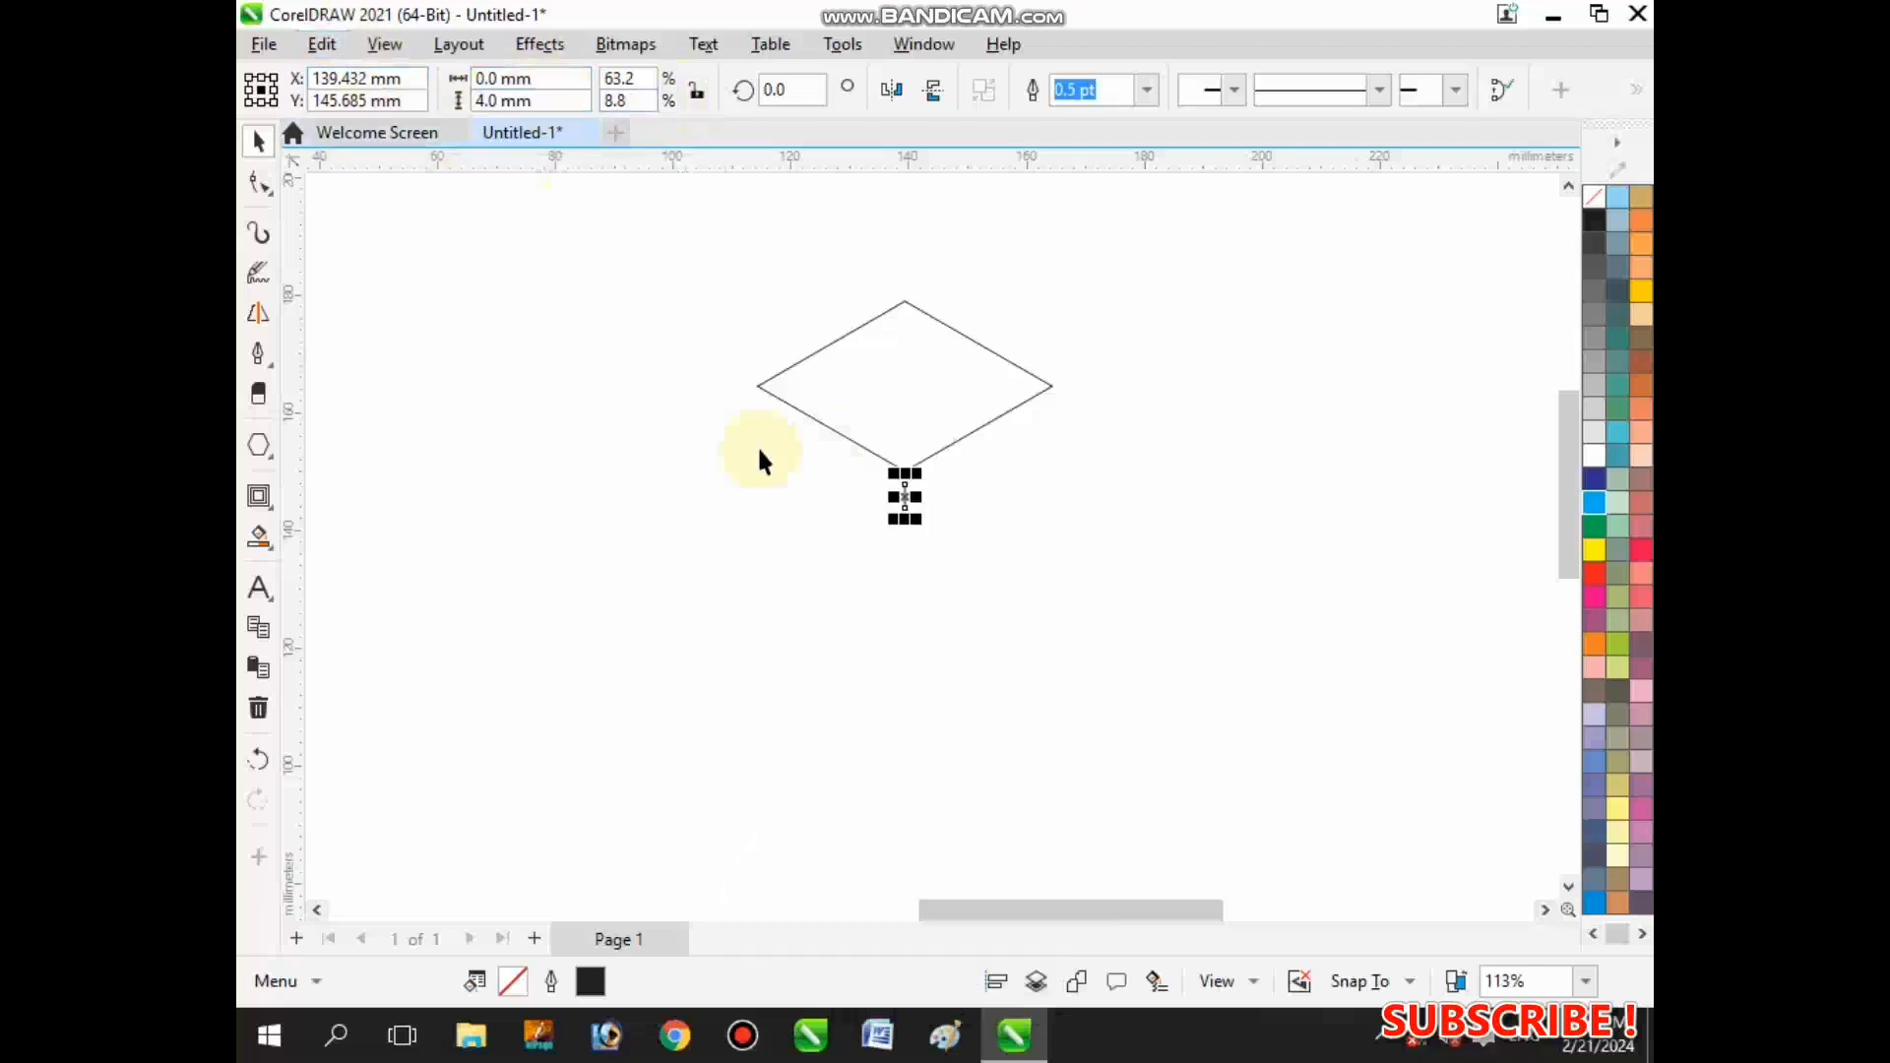
- Move the short vertical line up so its upper end snaps to the rhombus's lower corner
scroll(872, 496, up, 3)
scroll(874, 502, up, 4)
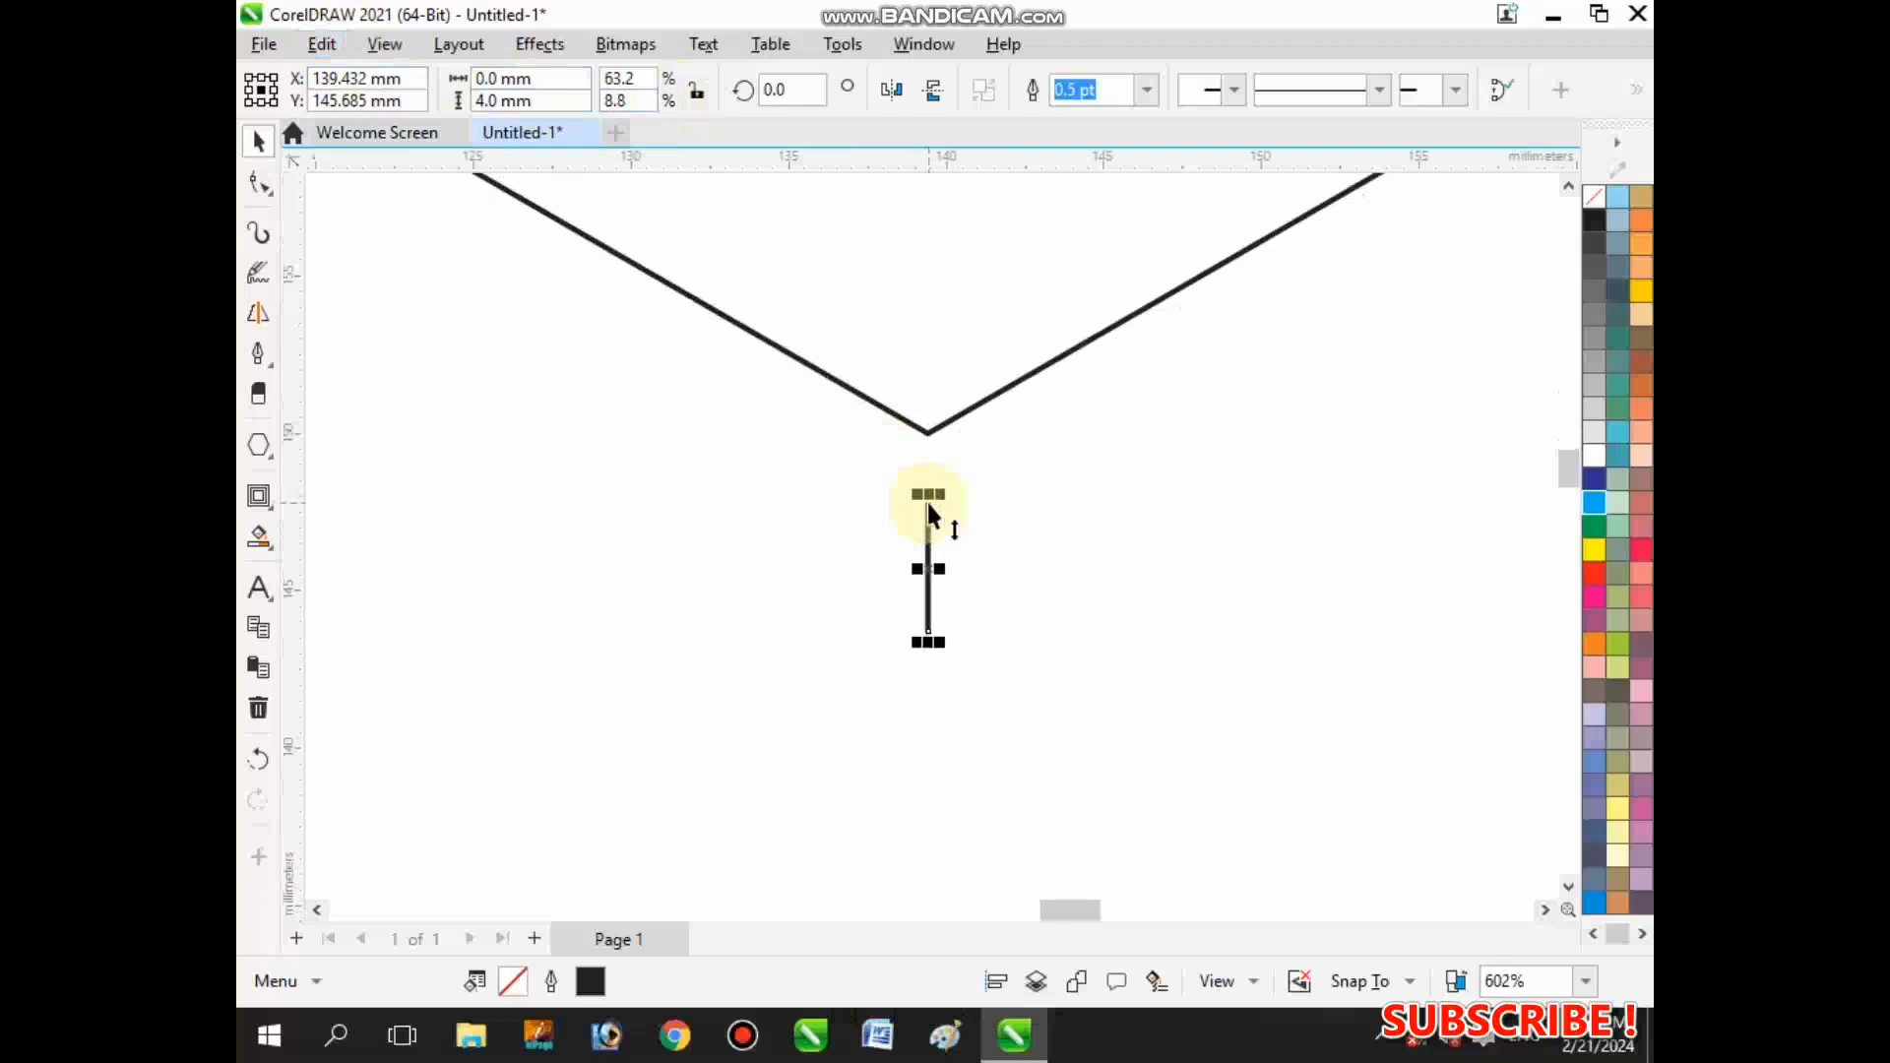
drag(928, 497, 927, 436)
scroll(968, 496, down, 5)
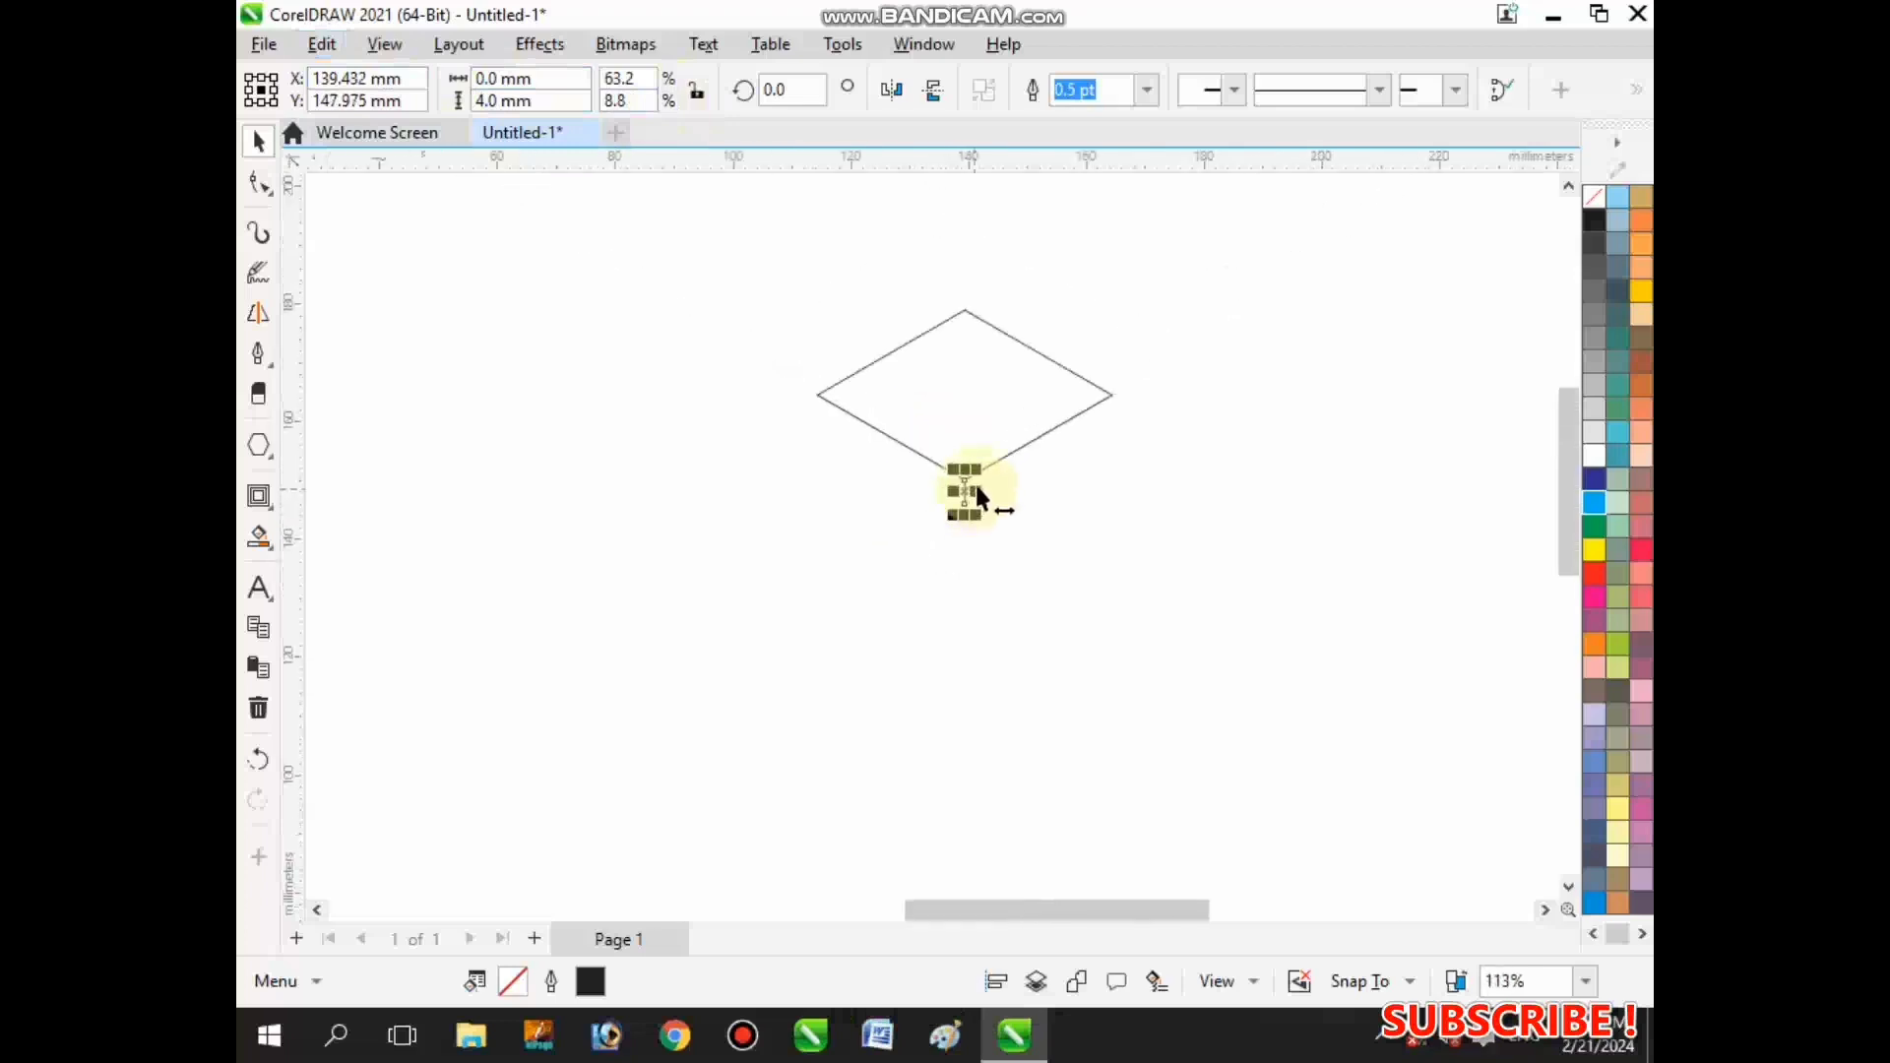
key(Pause)
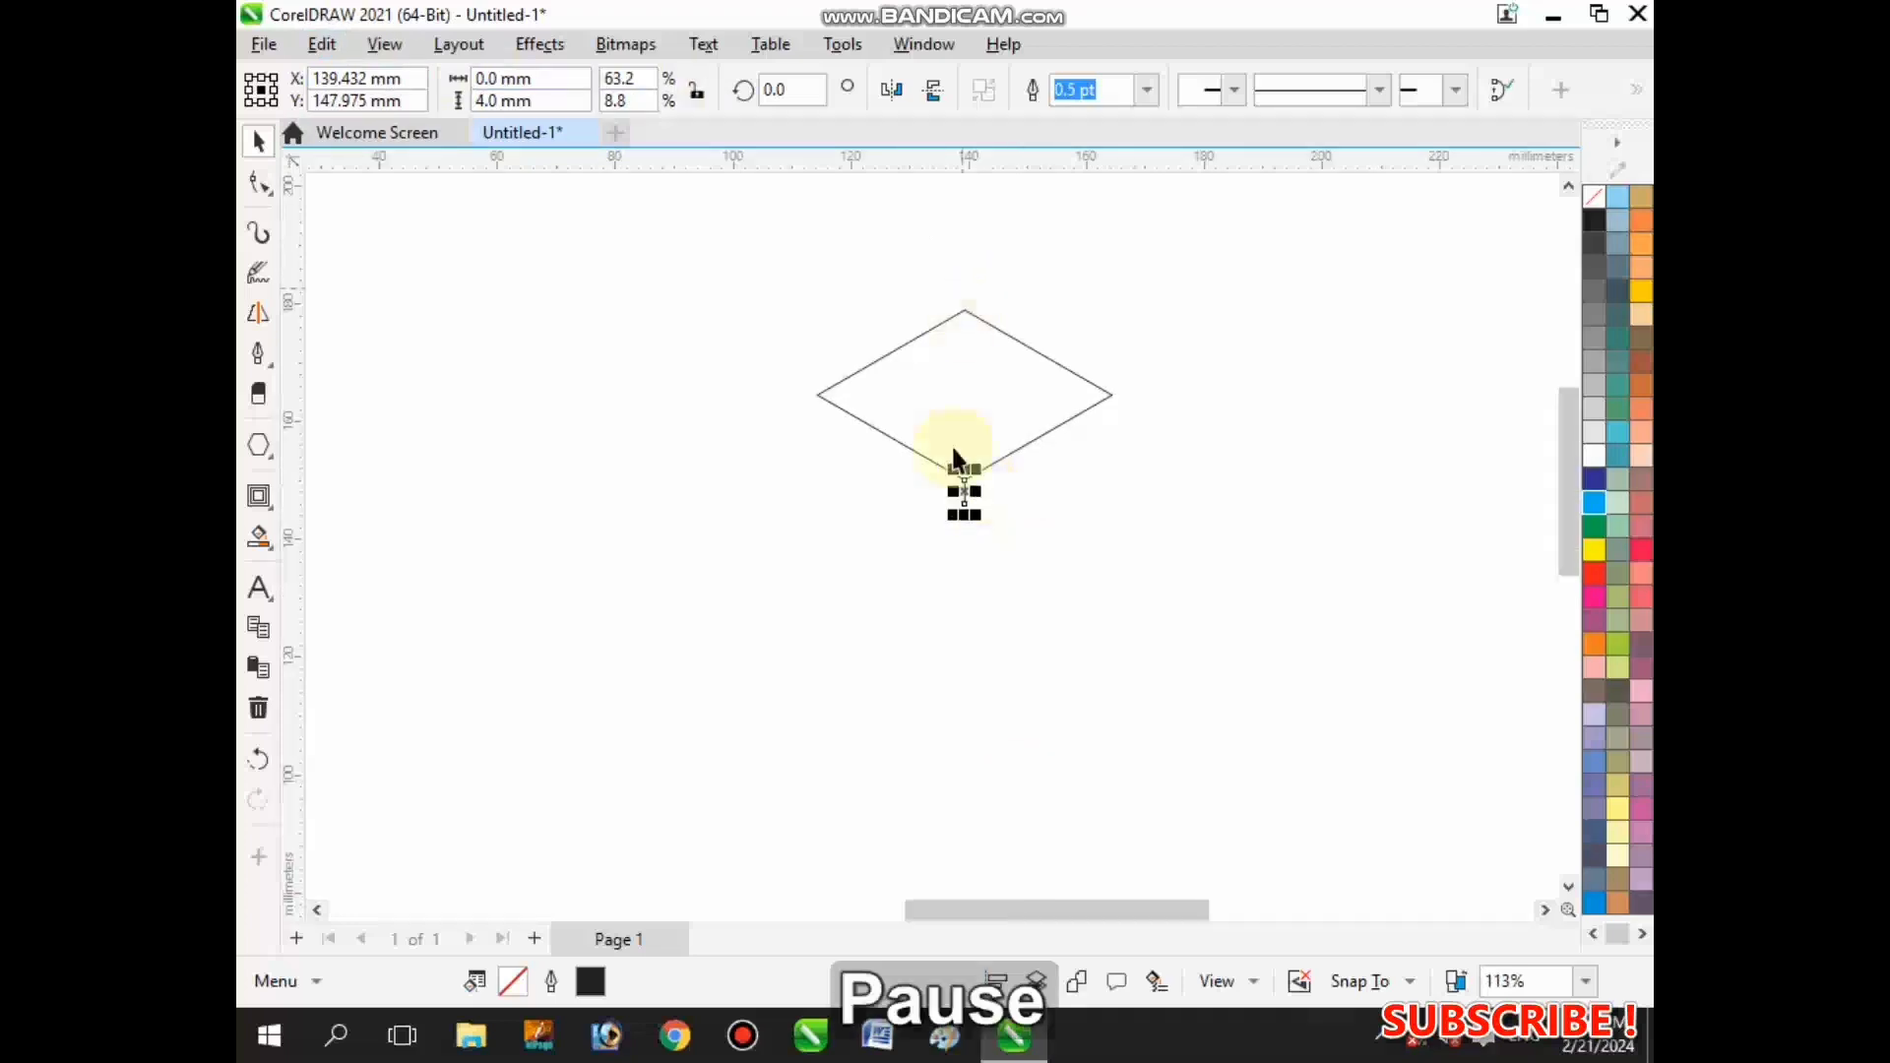
- Copy the four rhombus lines straight down so the copy's lower corner meets the short vertical line's bottom end
click(953, 433)
scroll(953, 443, up, 1)
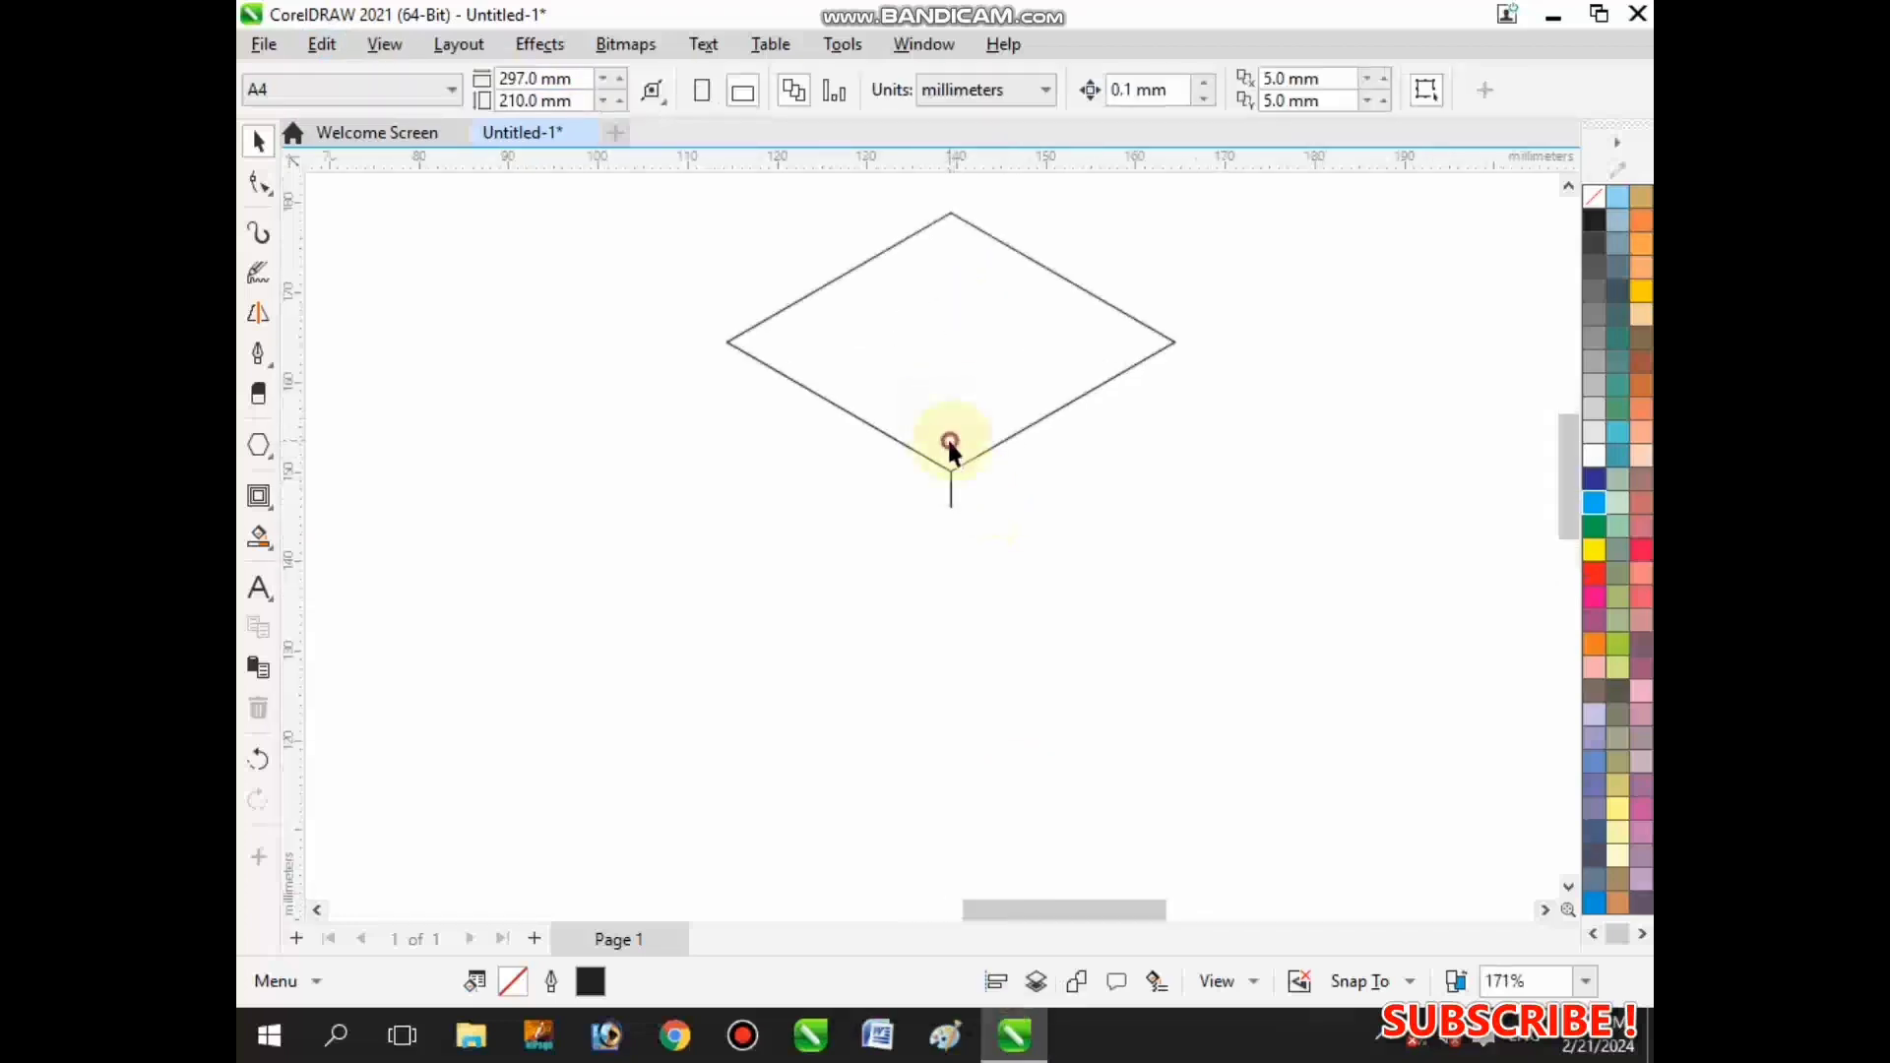
click(919, 448)
scroll(920, 463, up, 1)
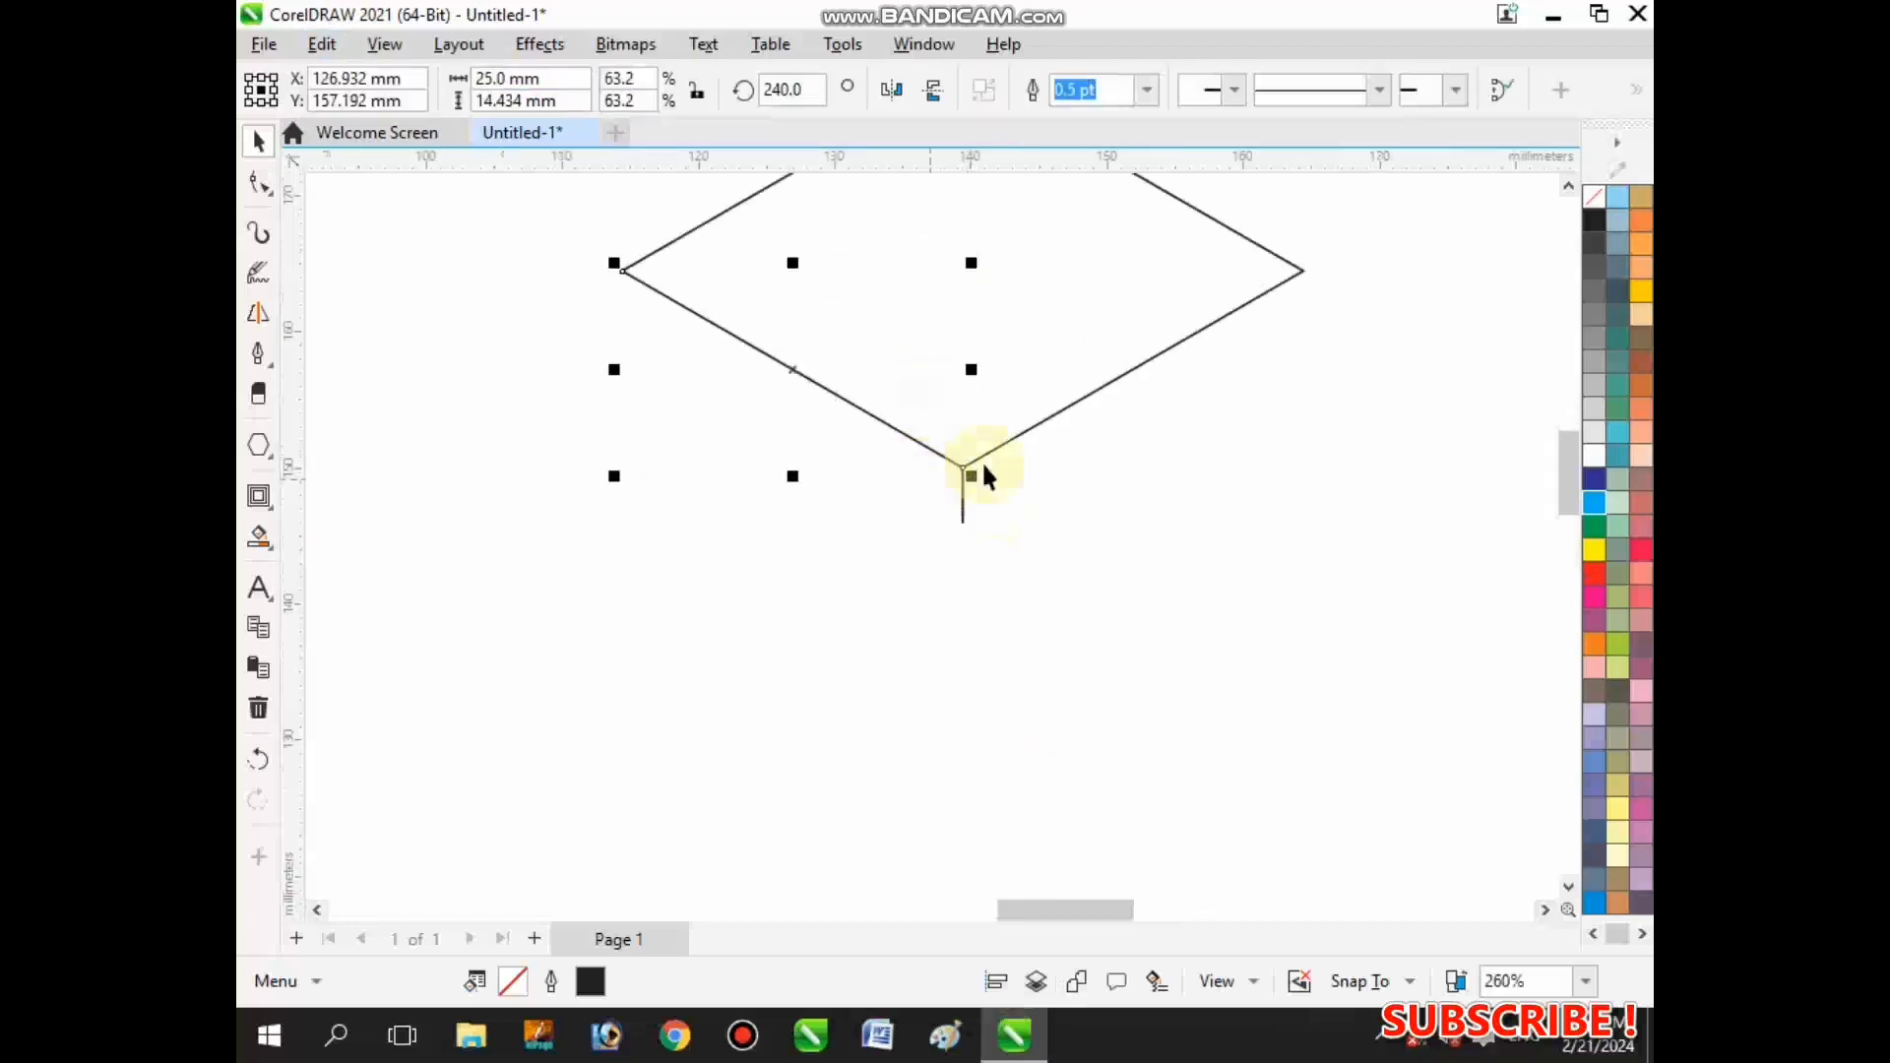
click(1052, 521)
scroll(808, 524, down, 2)
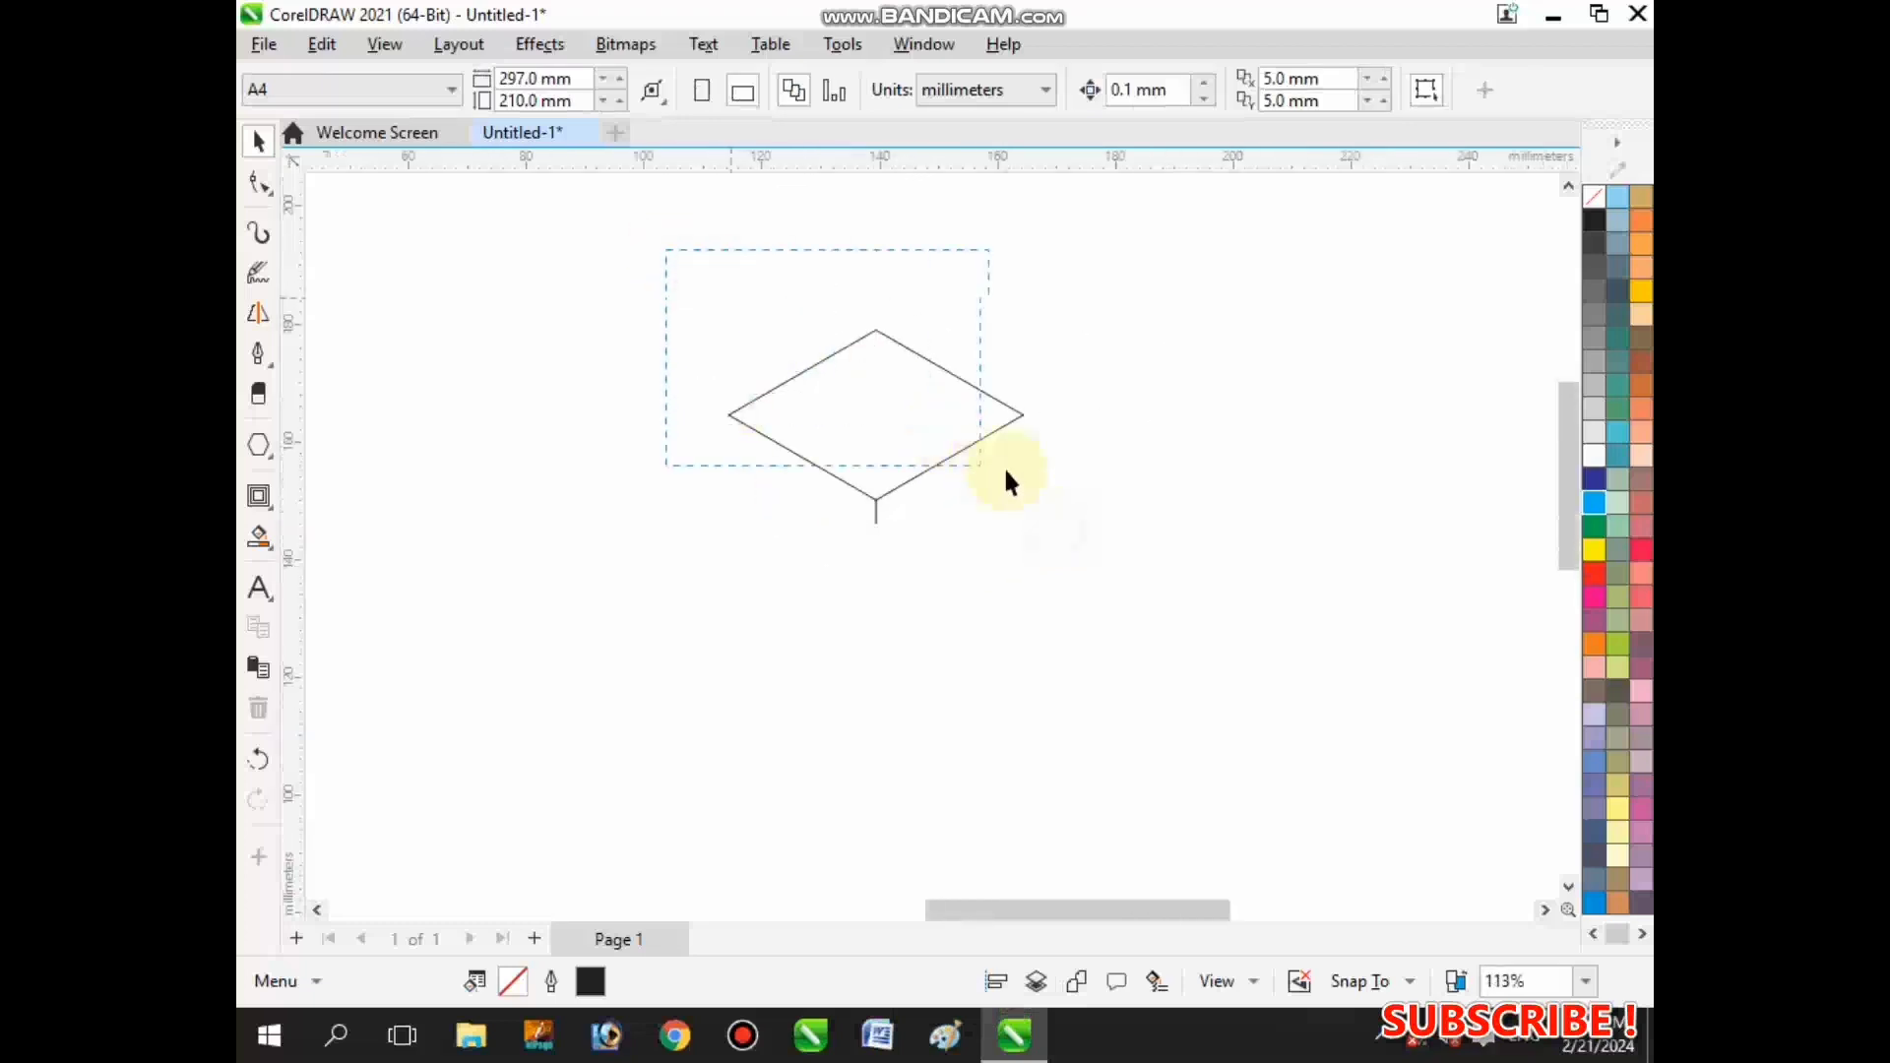
drag(1002, 465, 1041, 500)
scroll(866, 514, up, 1)
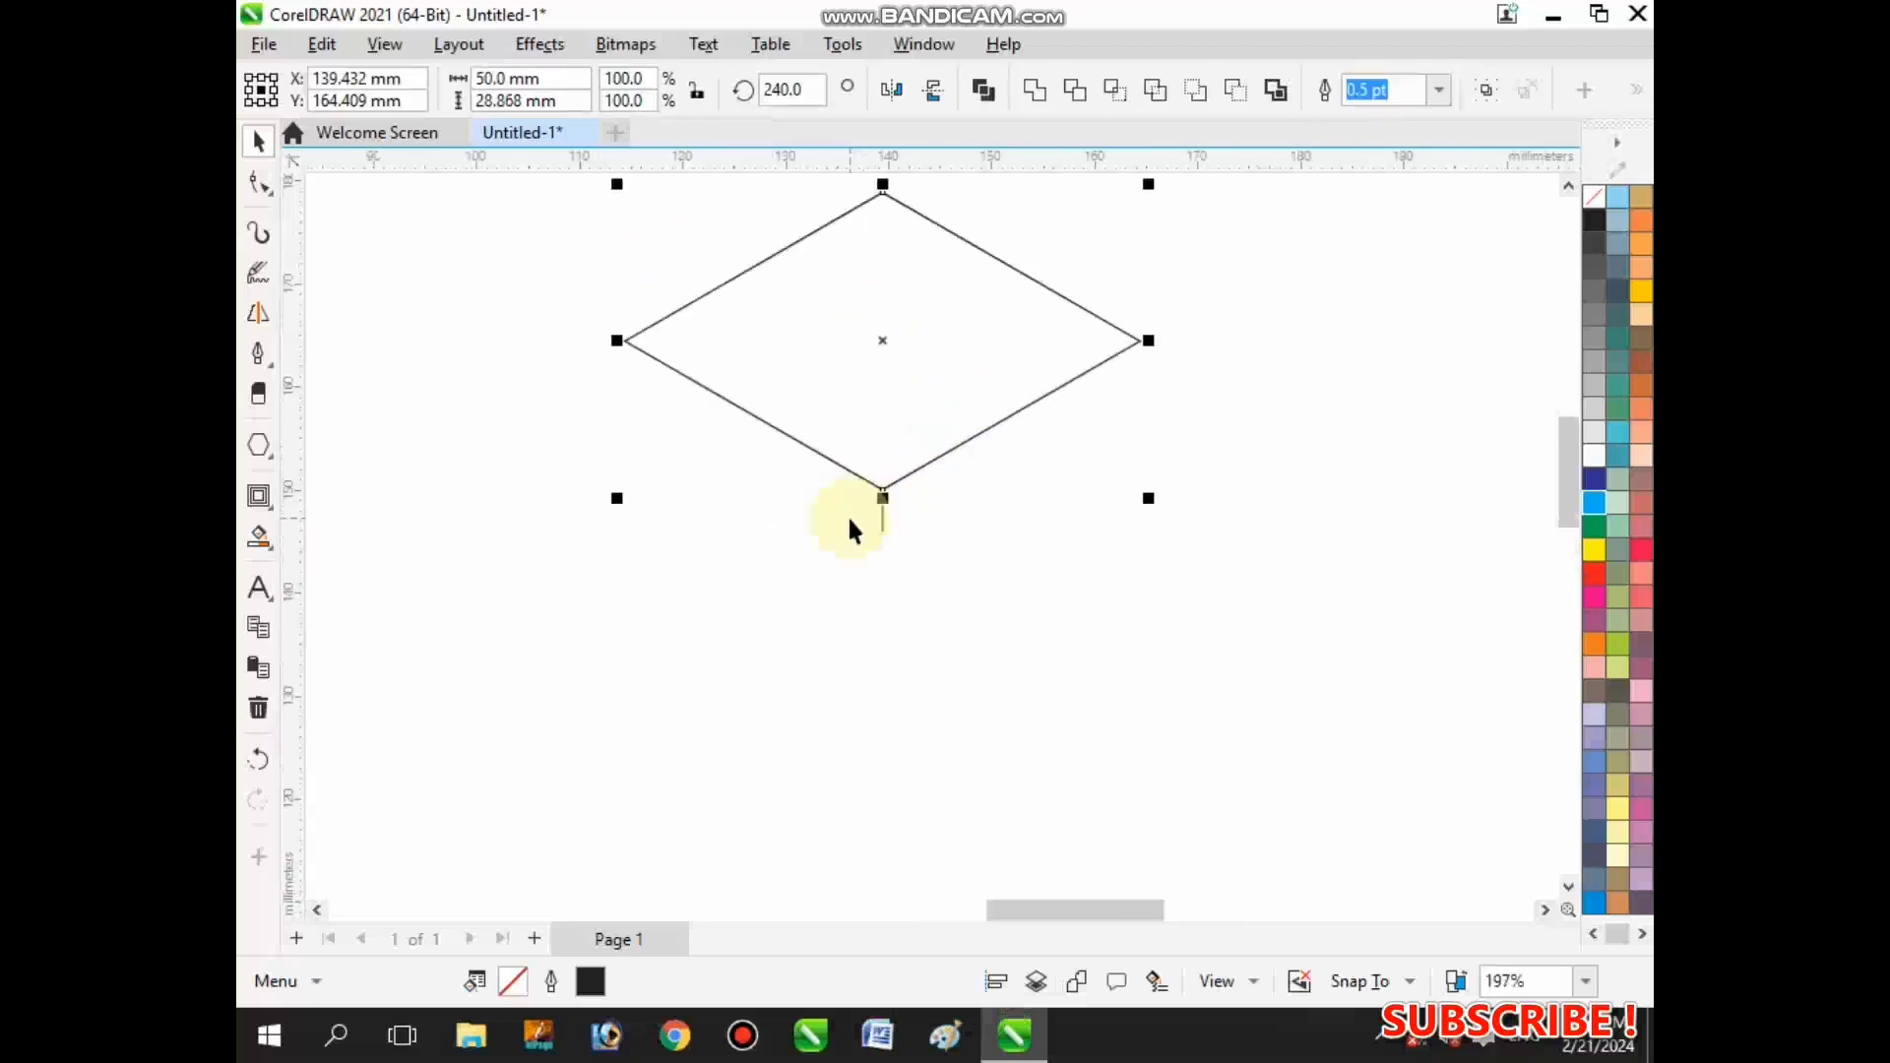
scroll(848, 520, up, 1)
drag(886, 458, 888, 550)
scroll(886, 589, down, 2)
click(898, 612)
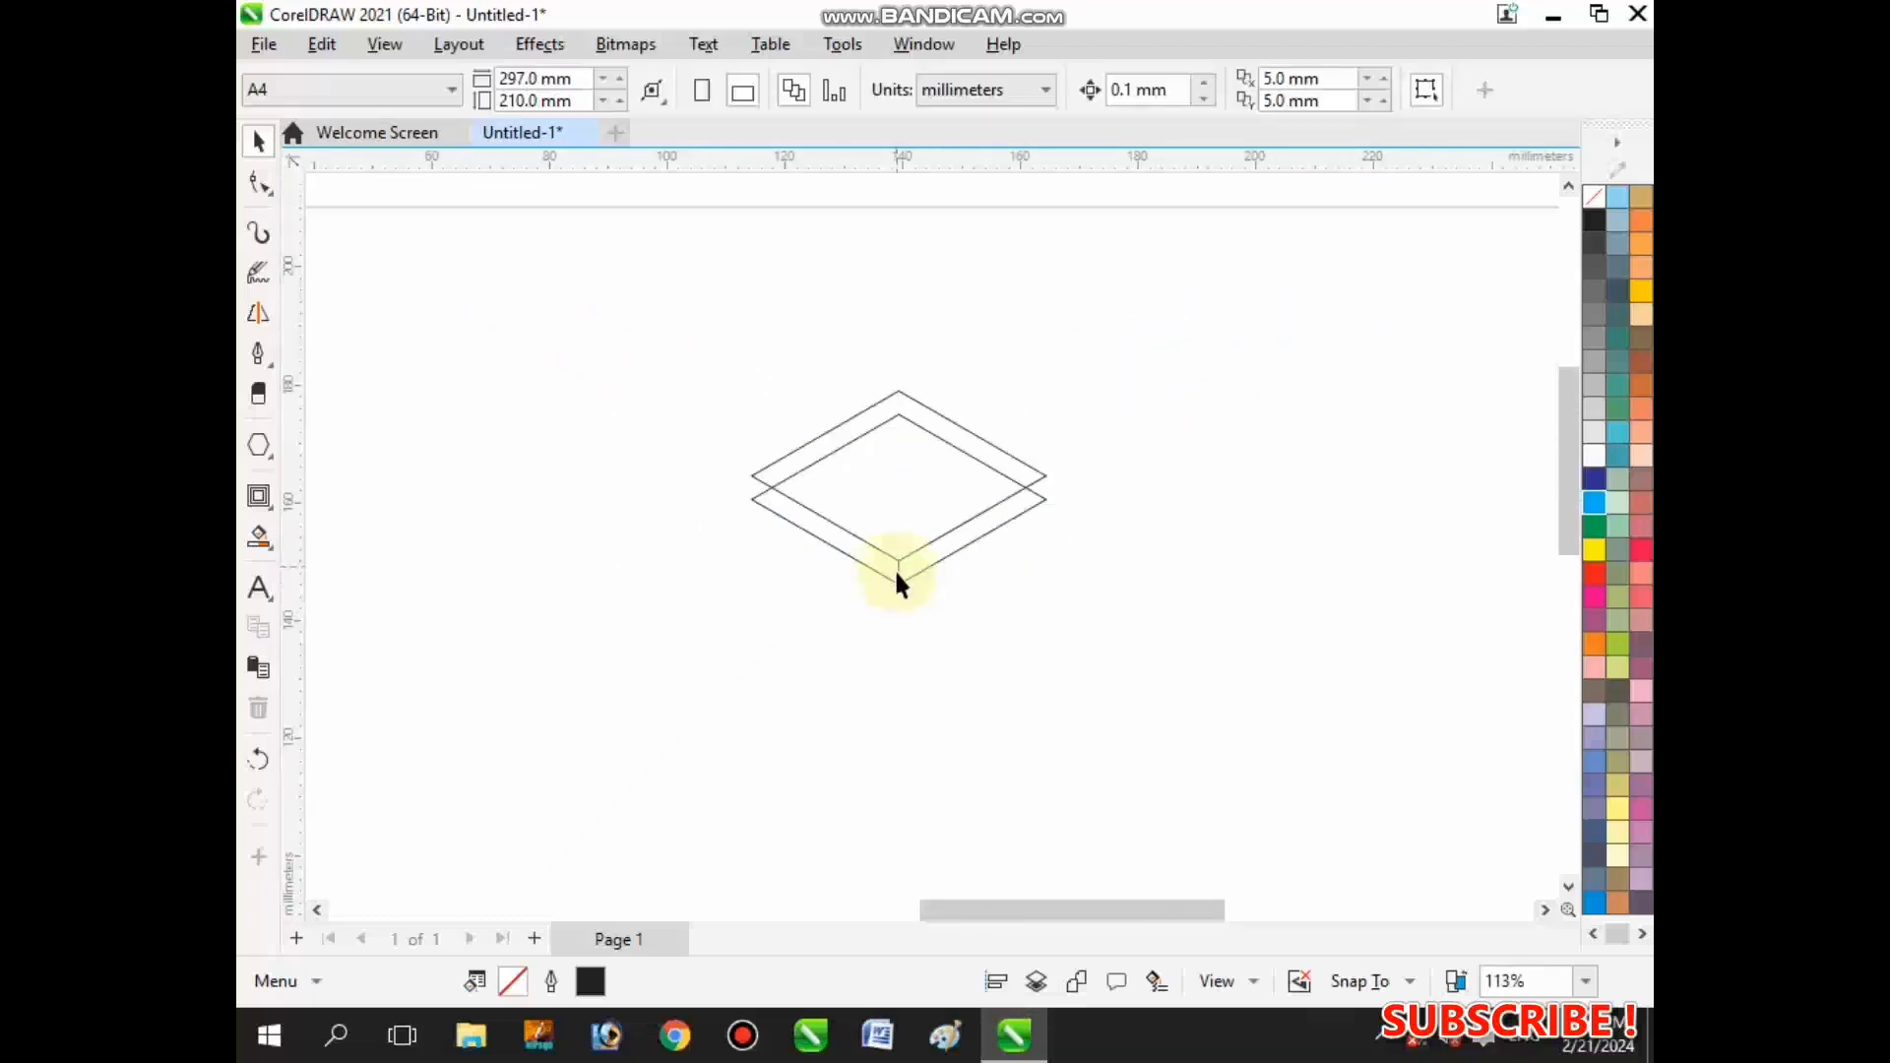
- Copy the short vertical line from the front corner to connect the left corners of the two rhombuses
click(896, 575)
scroll(895, 571, up, 1)
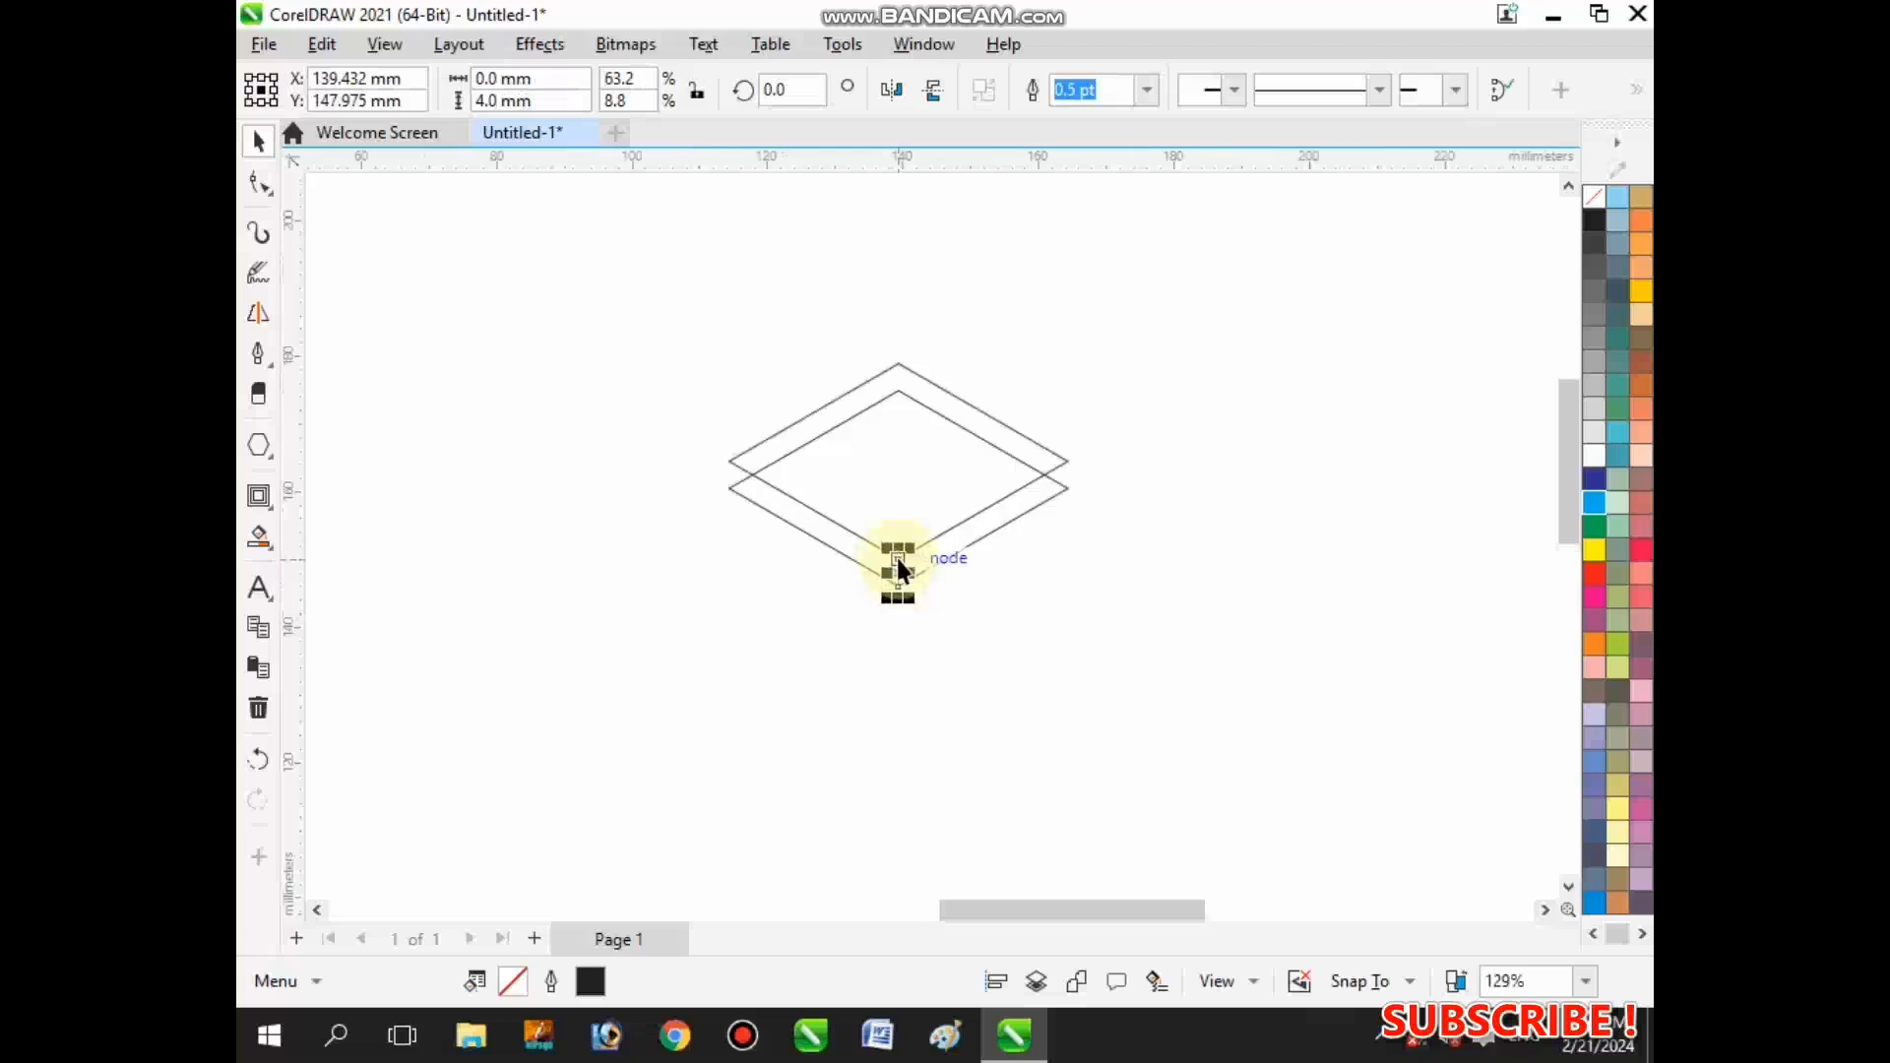
drag(897, 559, 728, 470)
scroll(726, 468, up, 8)
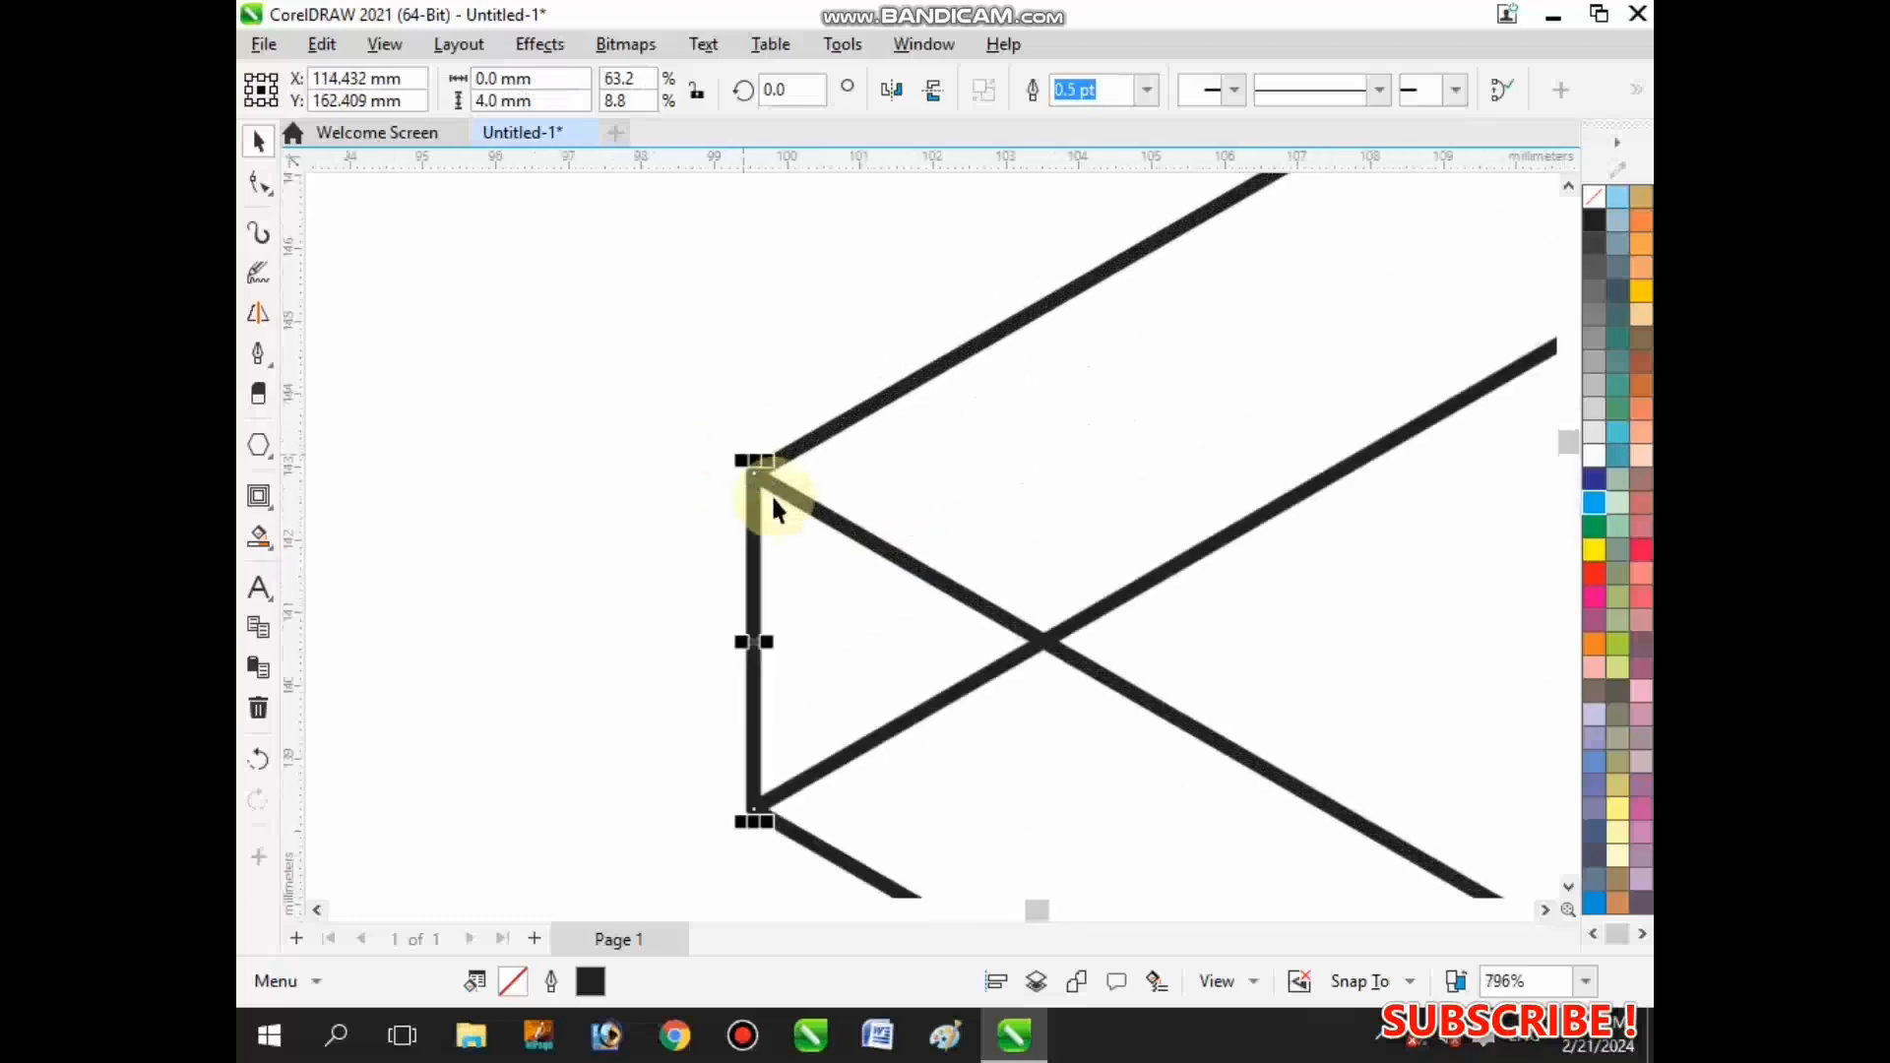
scroll(605, 445, down, 8)
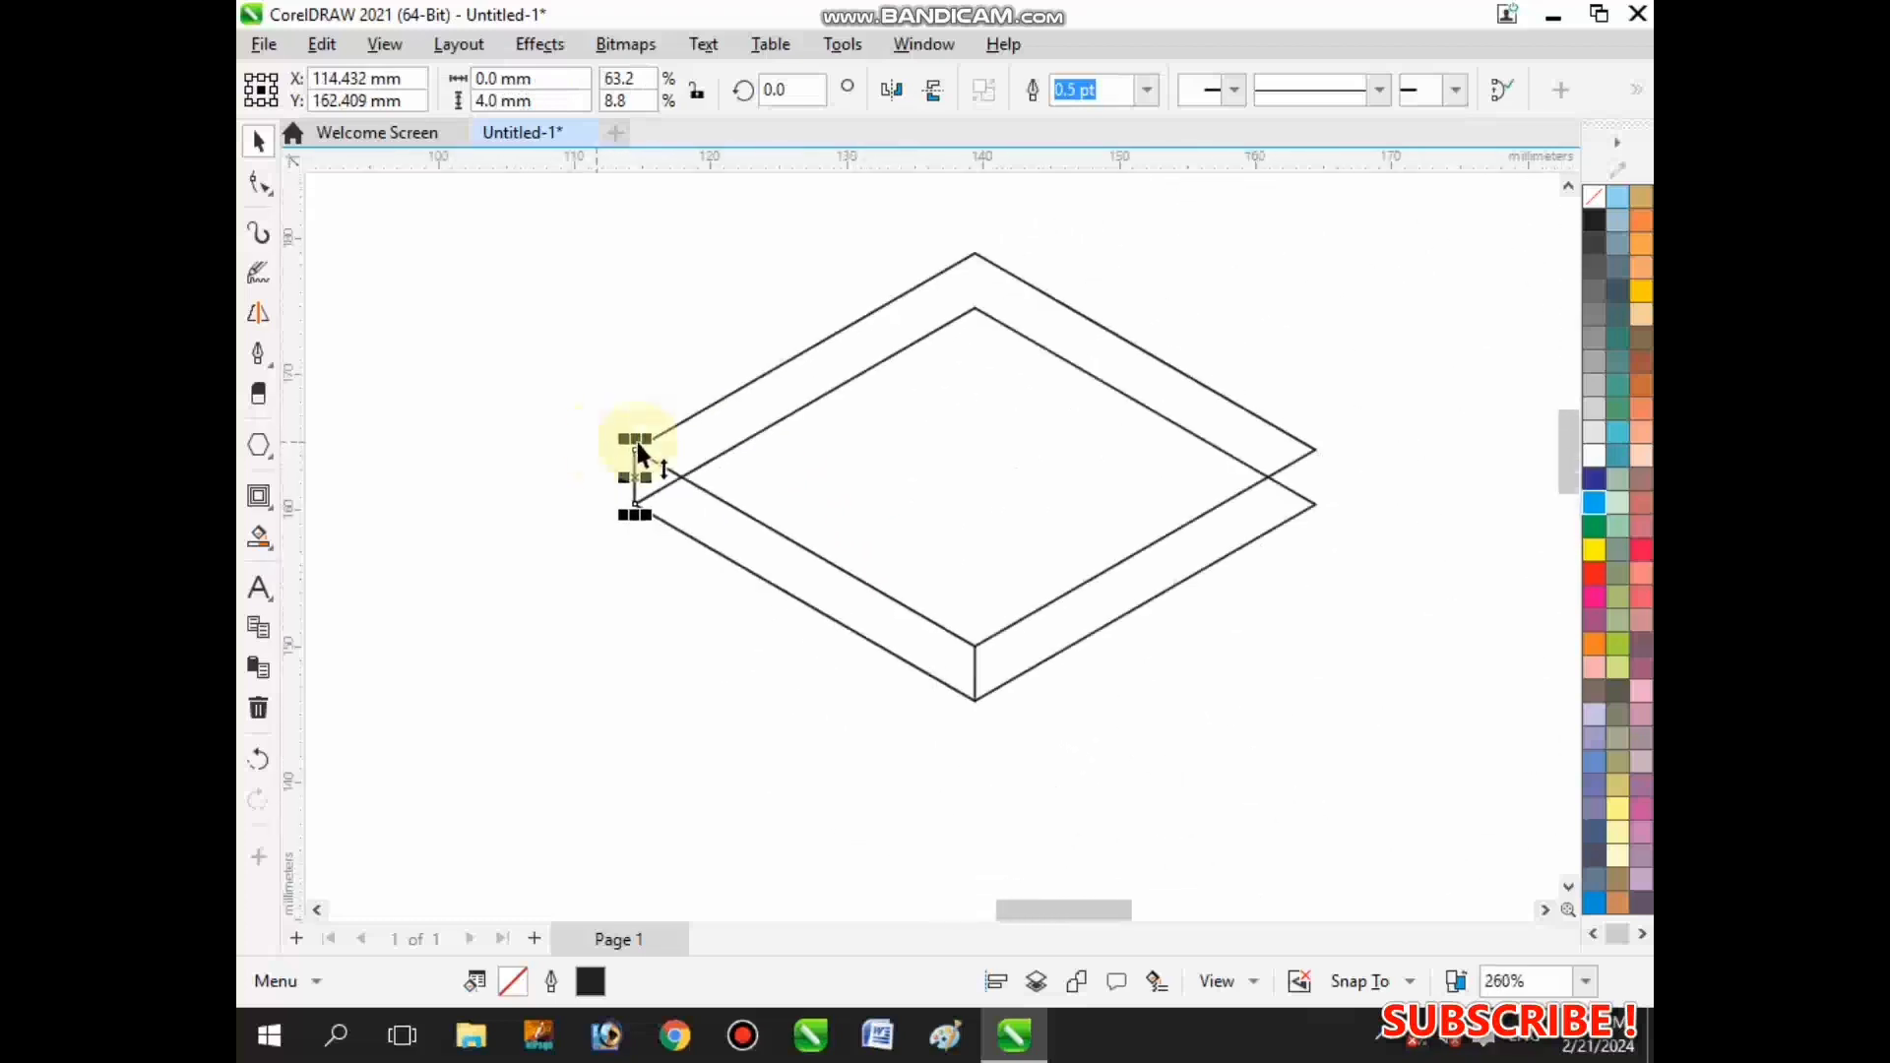
- Try to copy the left vertical edge across to the right corners of the rhombuses, and undo the copy
scroll(631, 454, up, 2)
drag(633, 453, 1504, 460)
scroll(996, 479, down, 2)
scroll(1258, 443, down, 1)
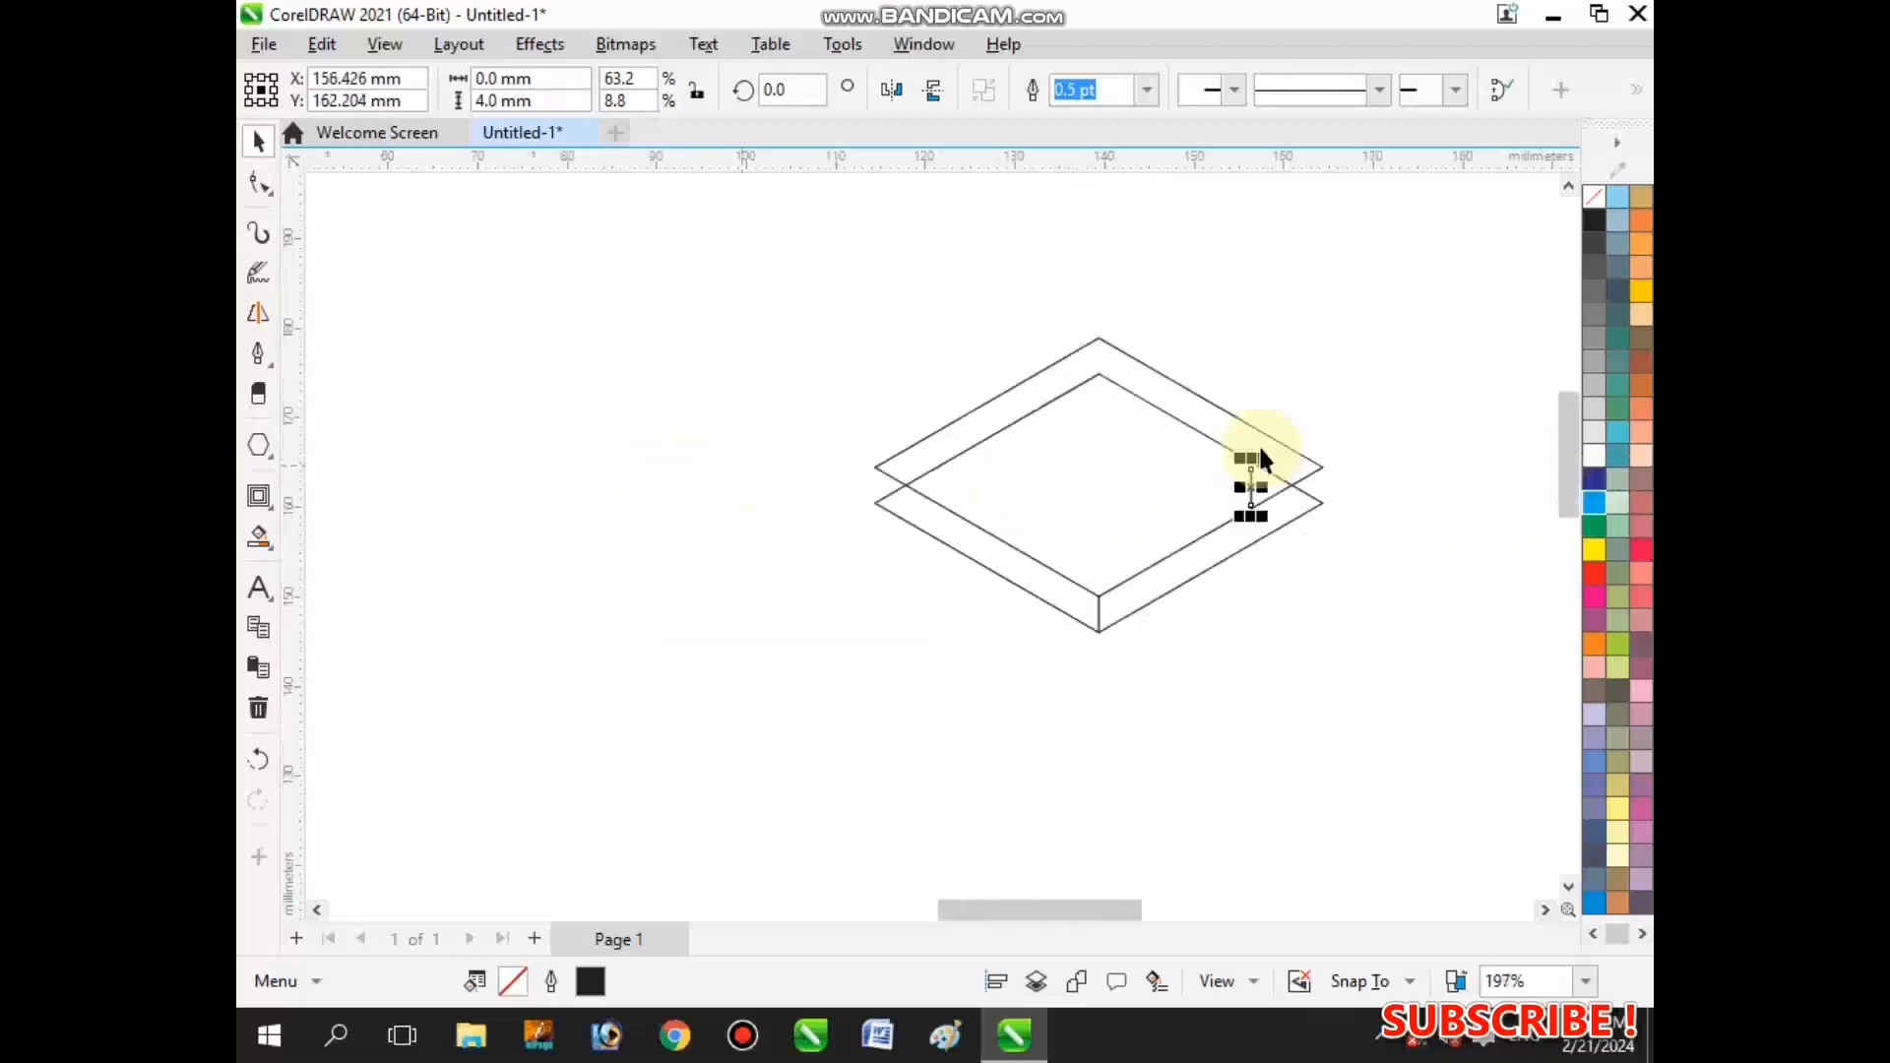
scroll(1266, 469, up, 2)
key(ctrl+z)
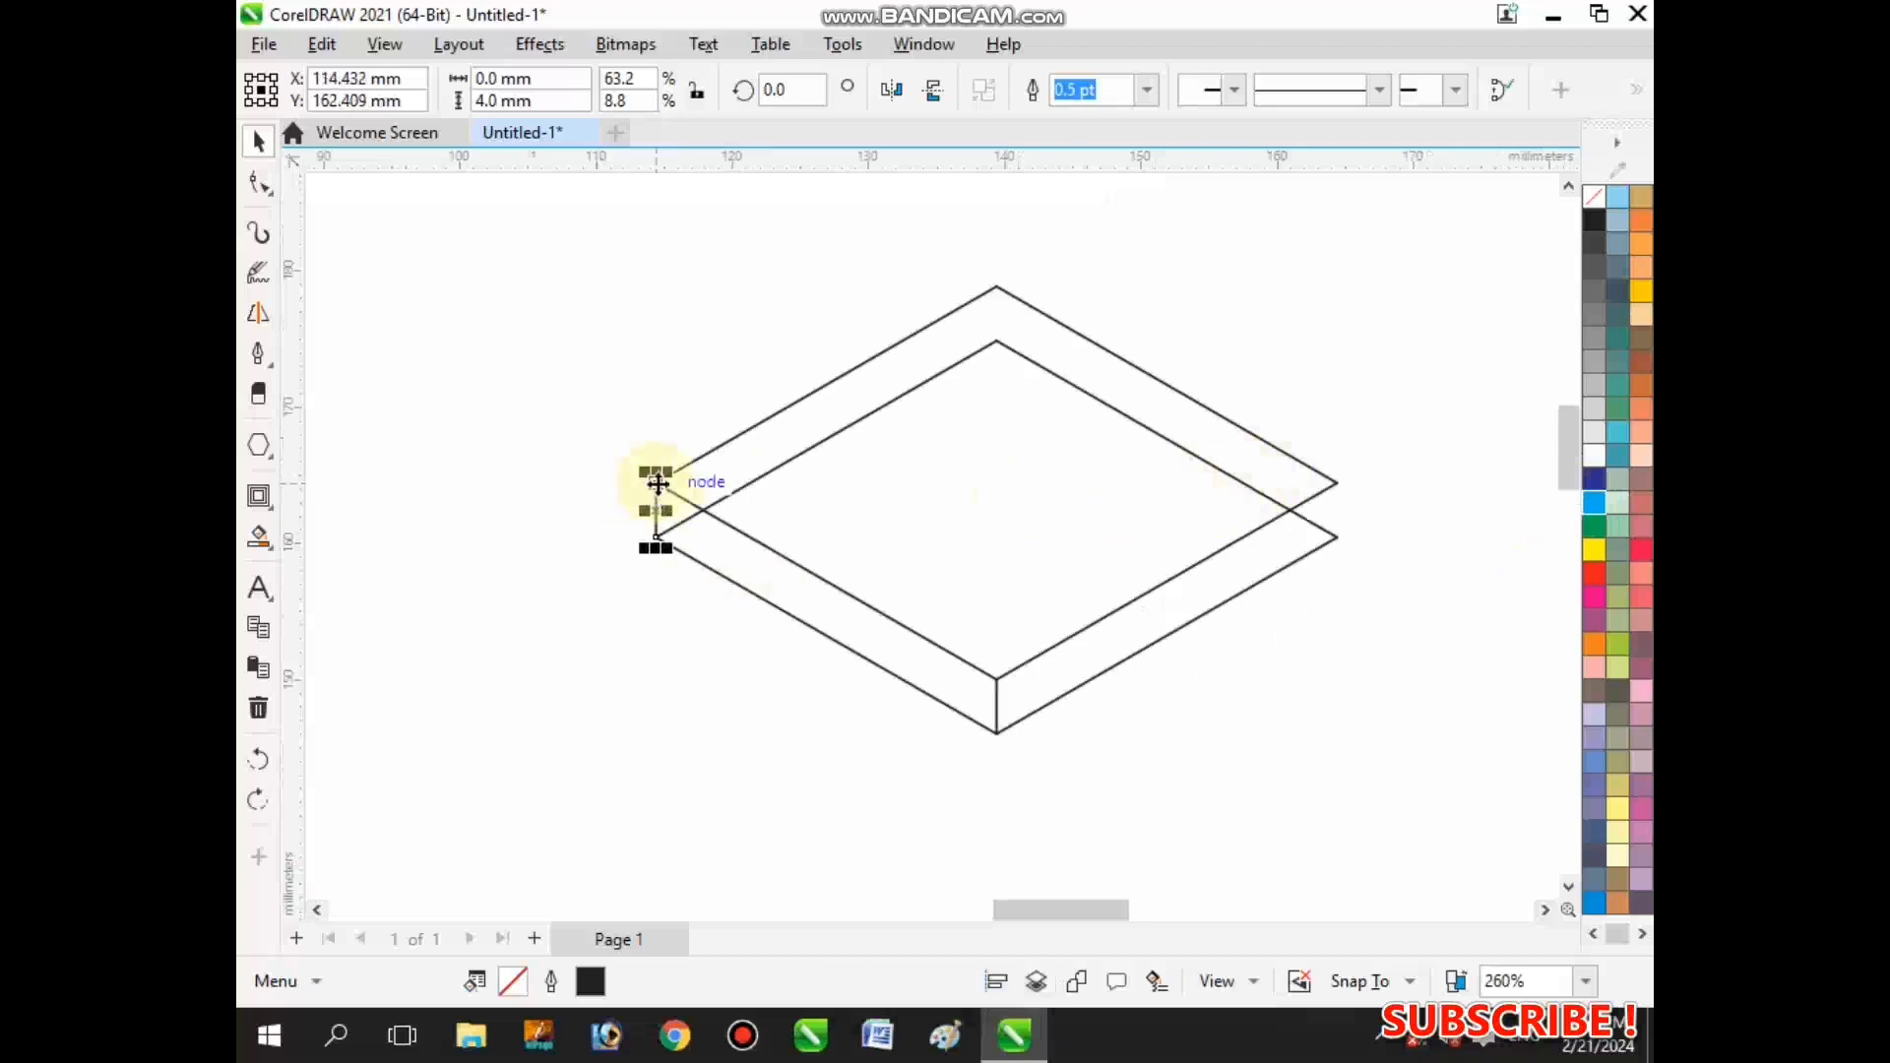
- Copy the left vertical edge so it connects the right corners of the two rhombuses
drag(658, 482, 1337, 484)
click(1399, 600)
scroll(1197, 655, down, 4)
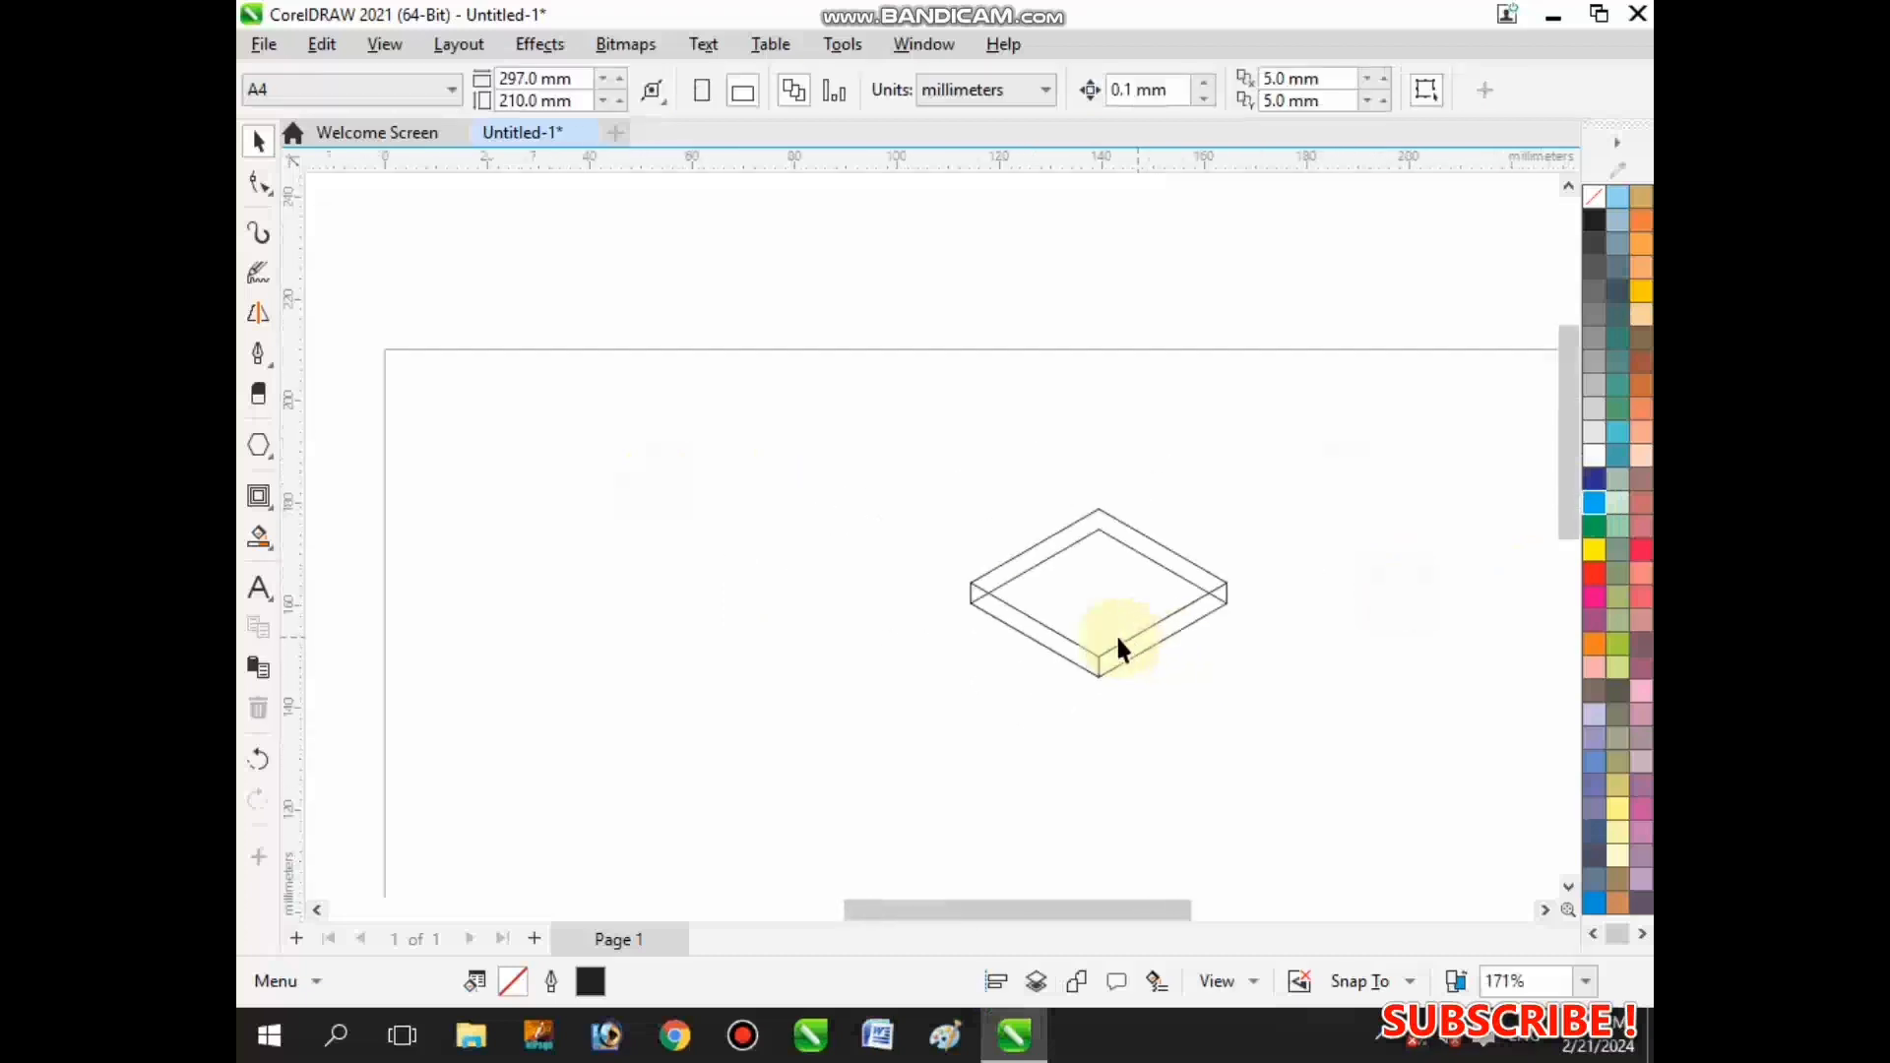
- Use Smart Fill to colour the two front side strips and the small left and right corner triangles blue
scroll(1152, 695, up, 1)
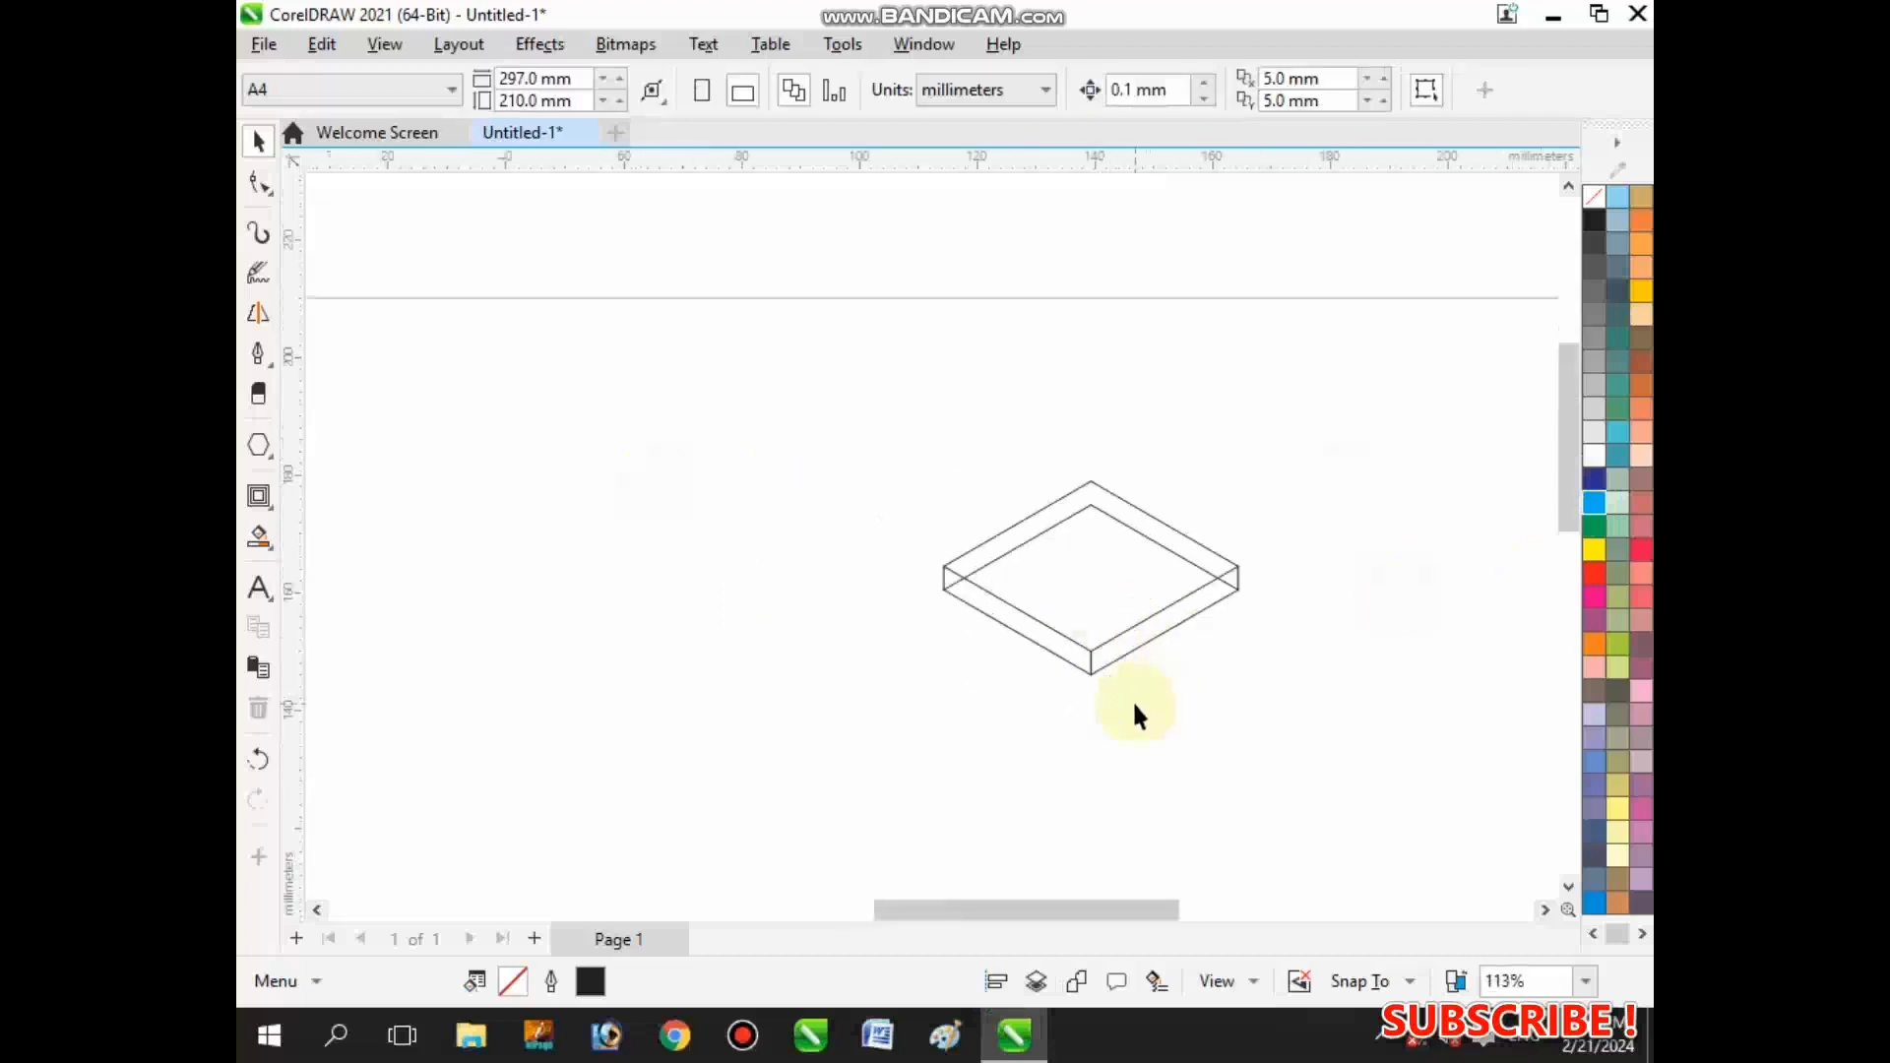
scroll(1148, 667, up, 3)
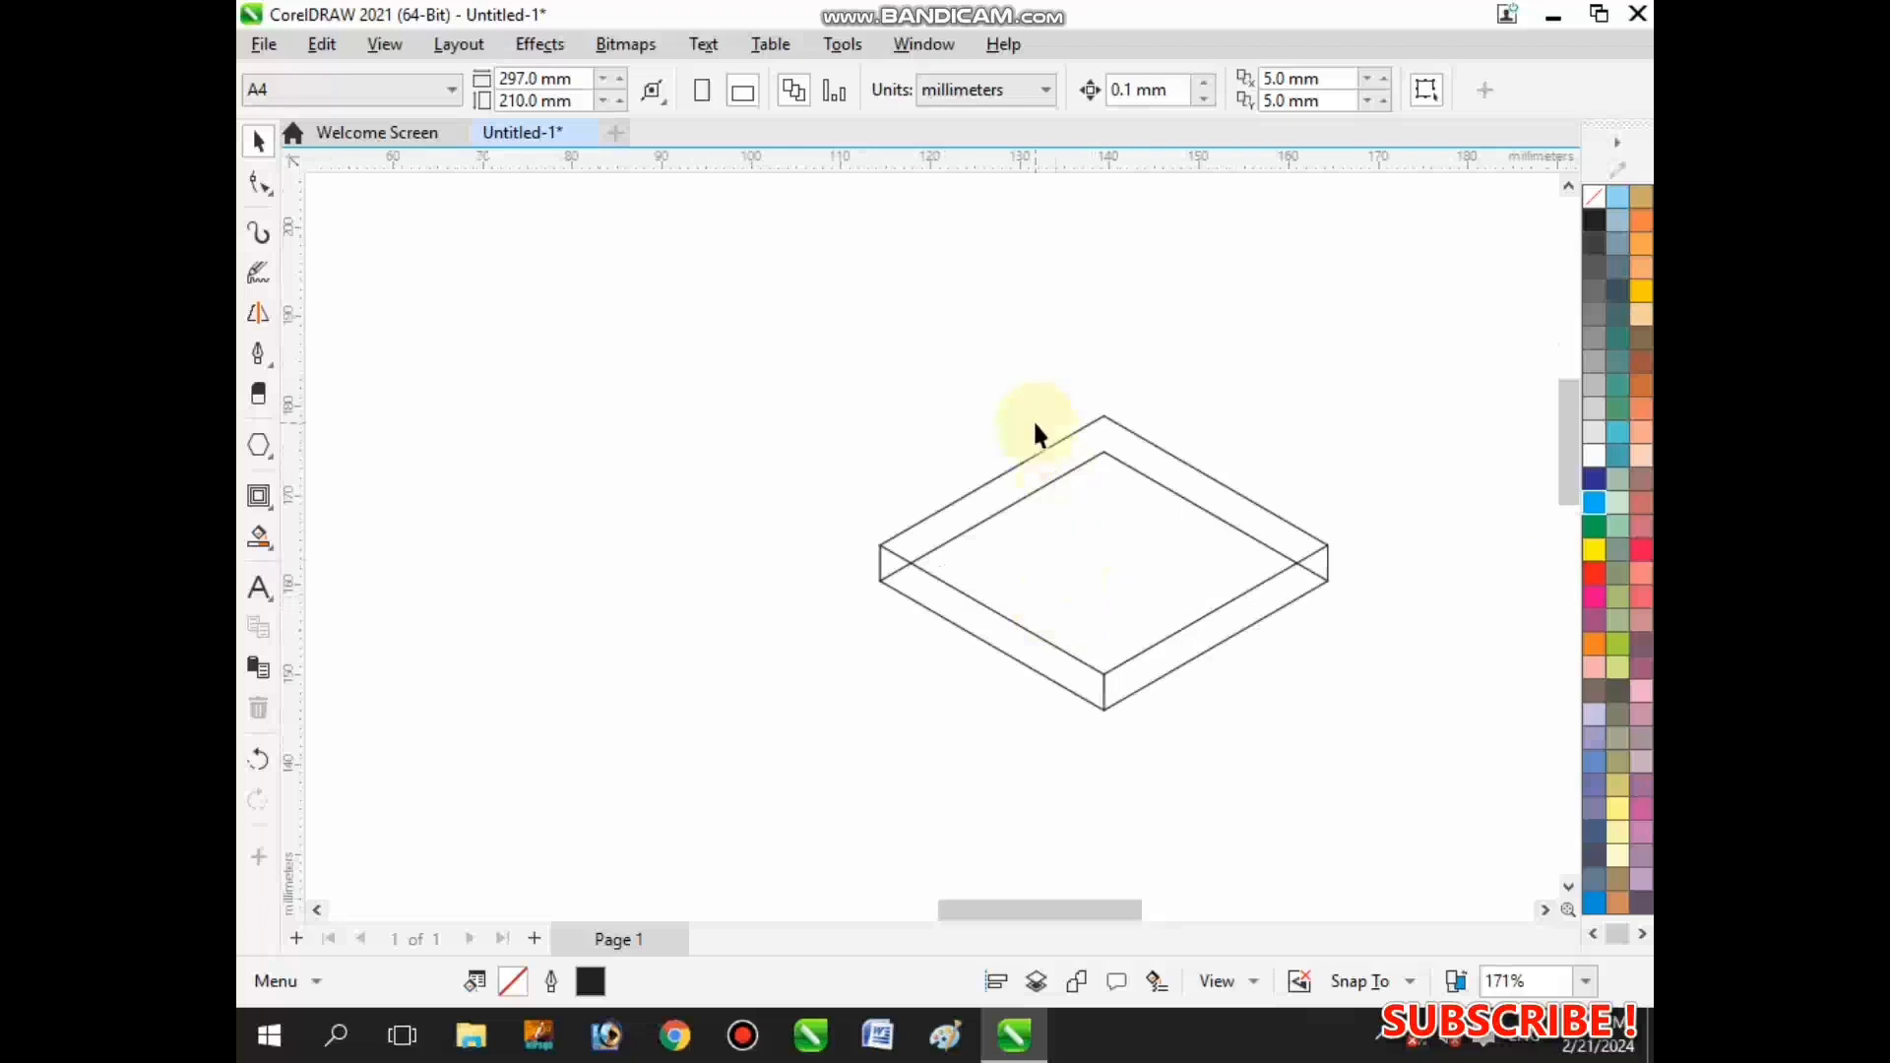
scroll(1035, 433, down, 4)
click(256, 542)
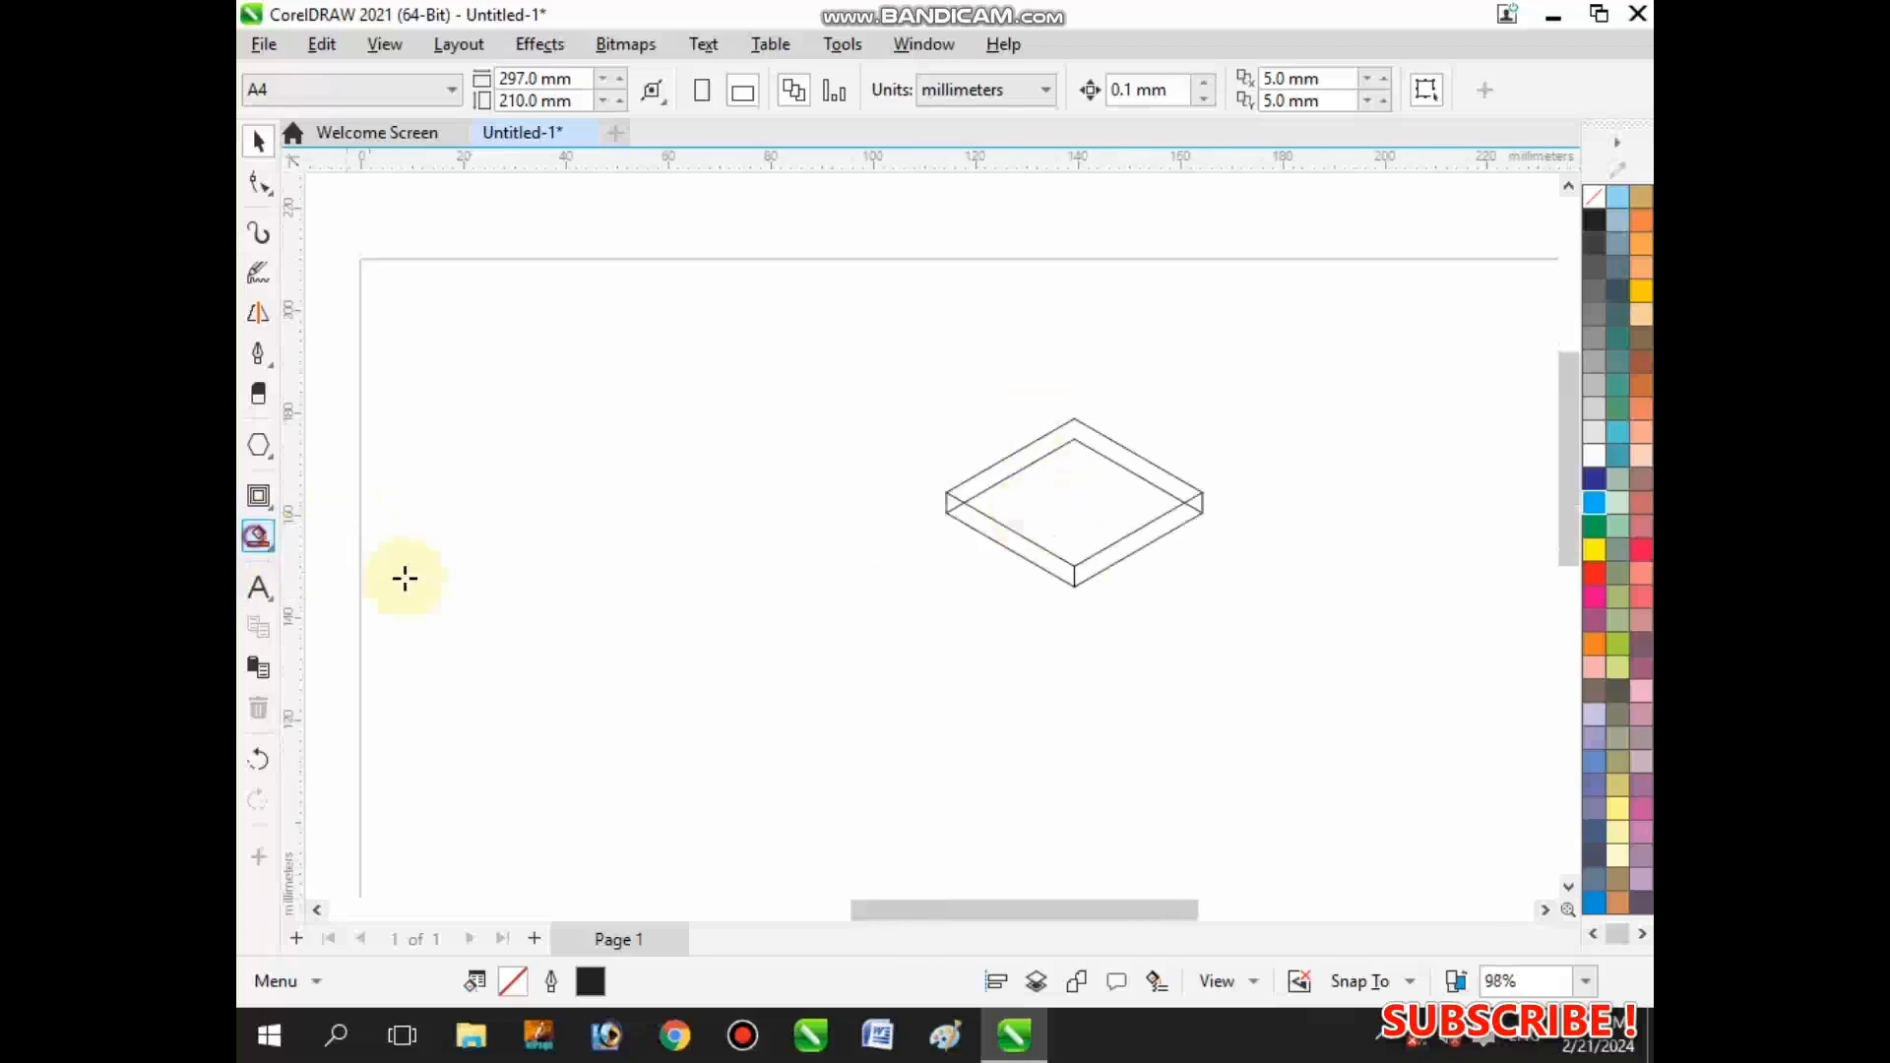
scroll(894, 527, up, 7)
click(886, 493)
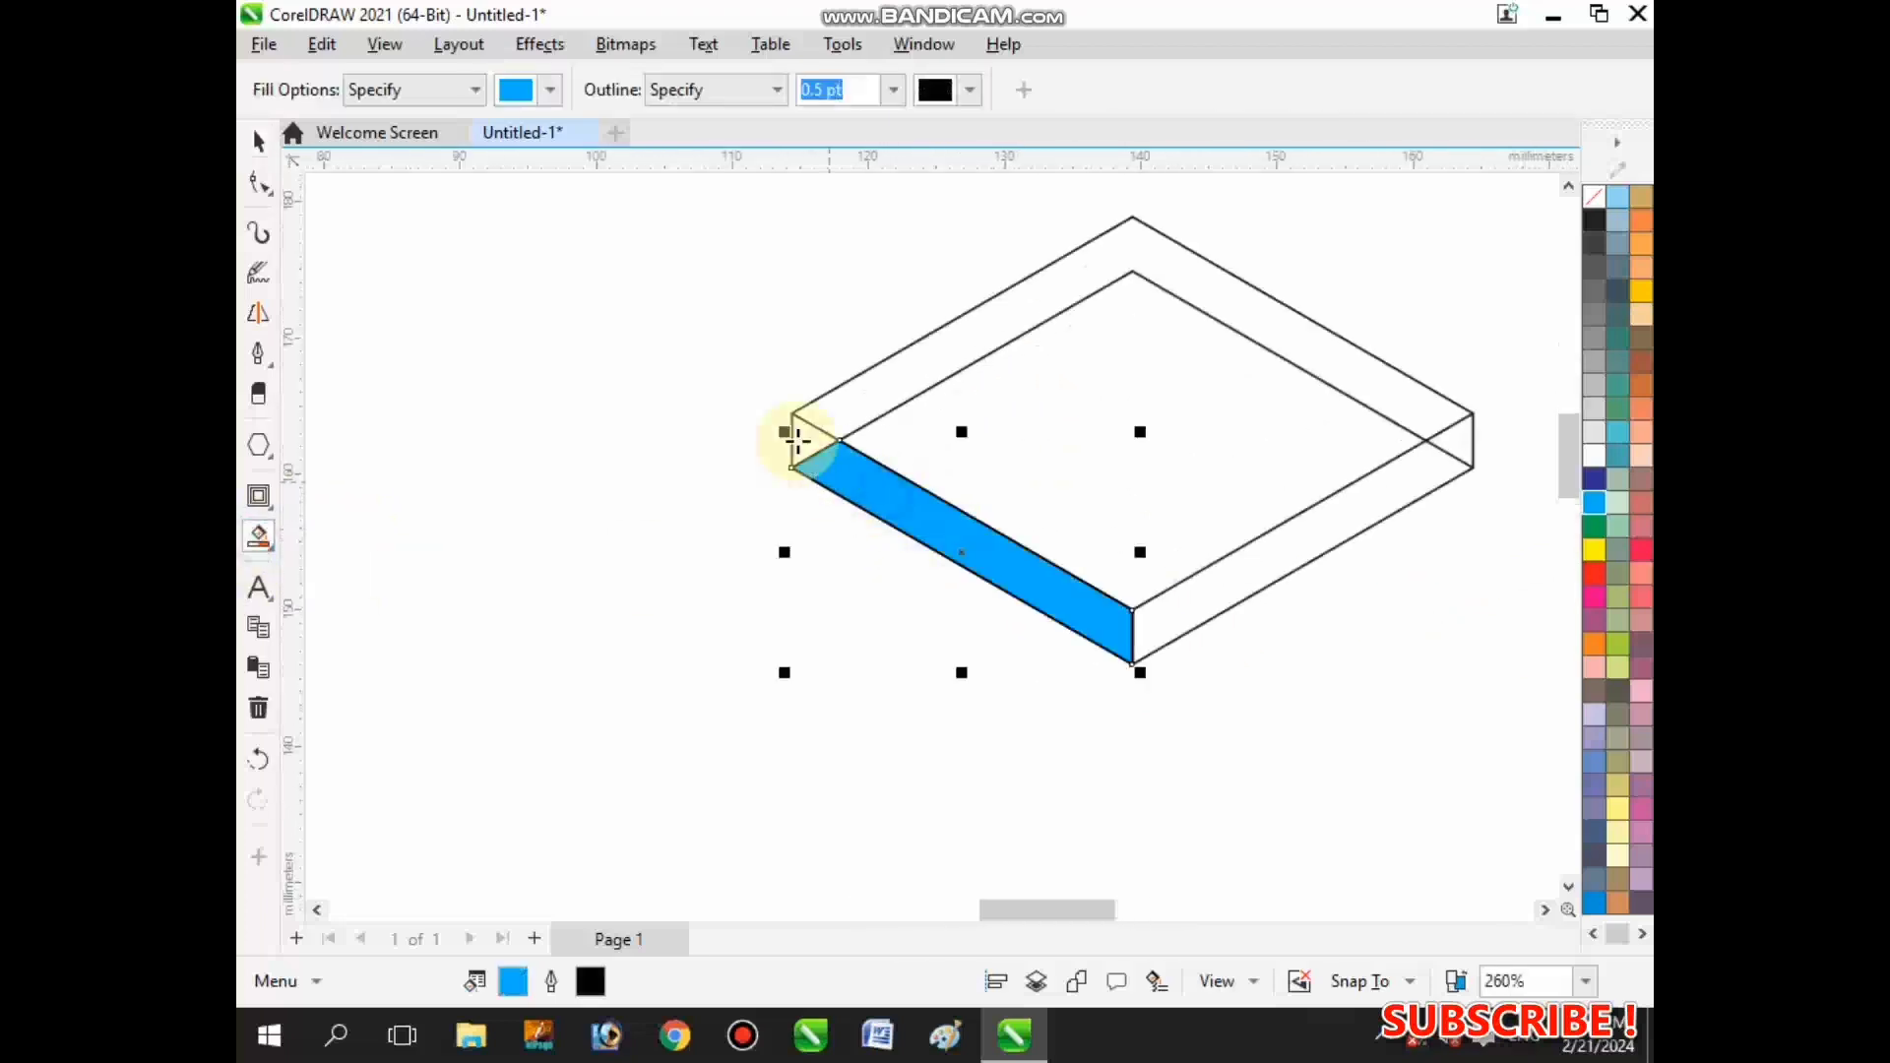
click(799, 437)
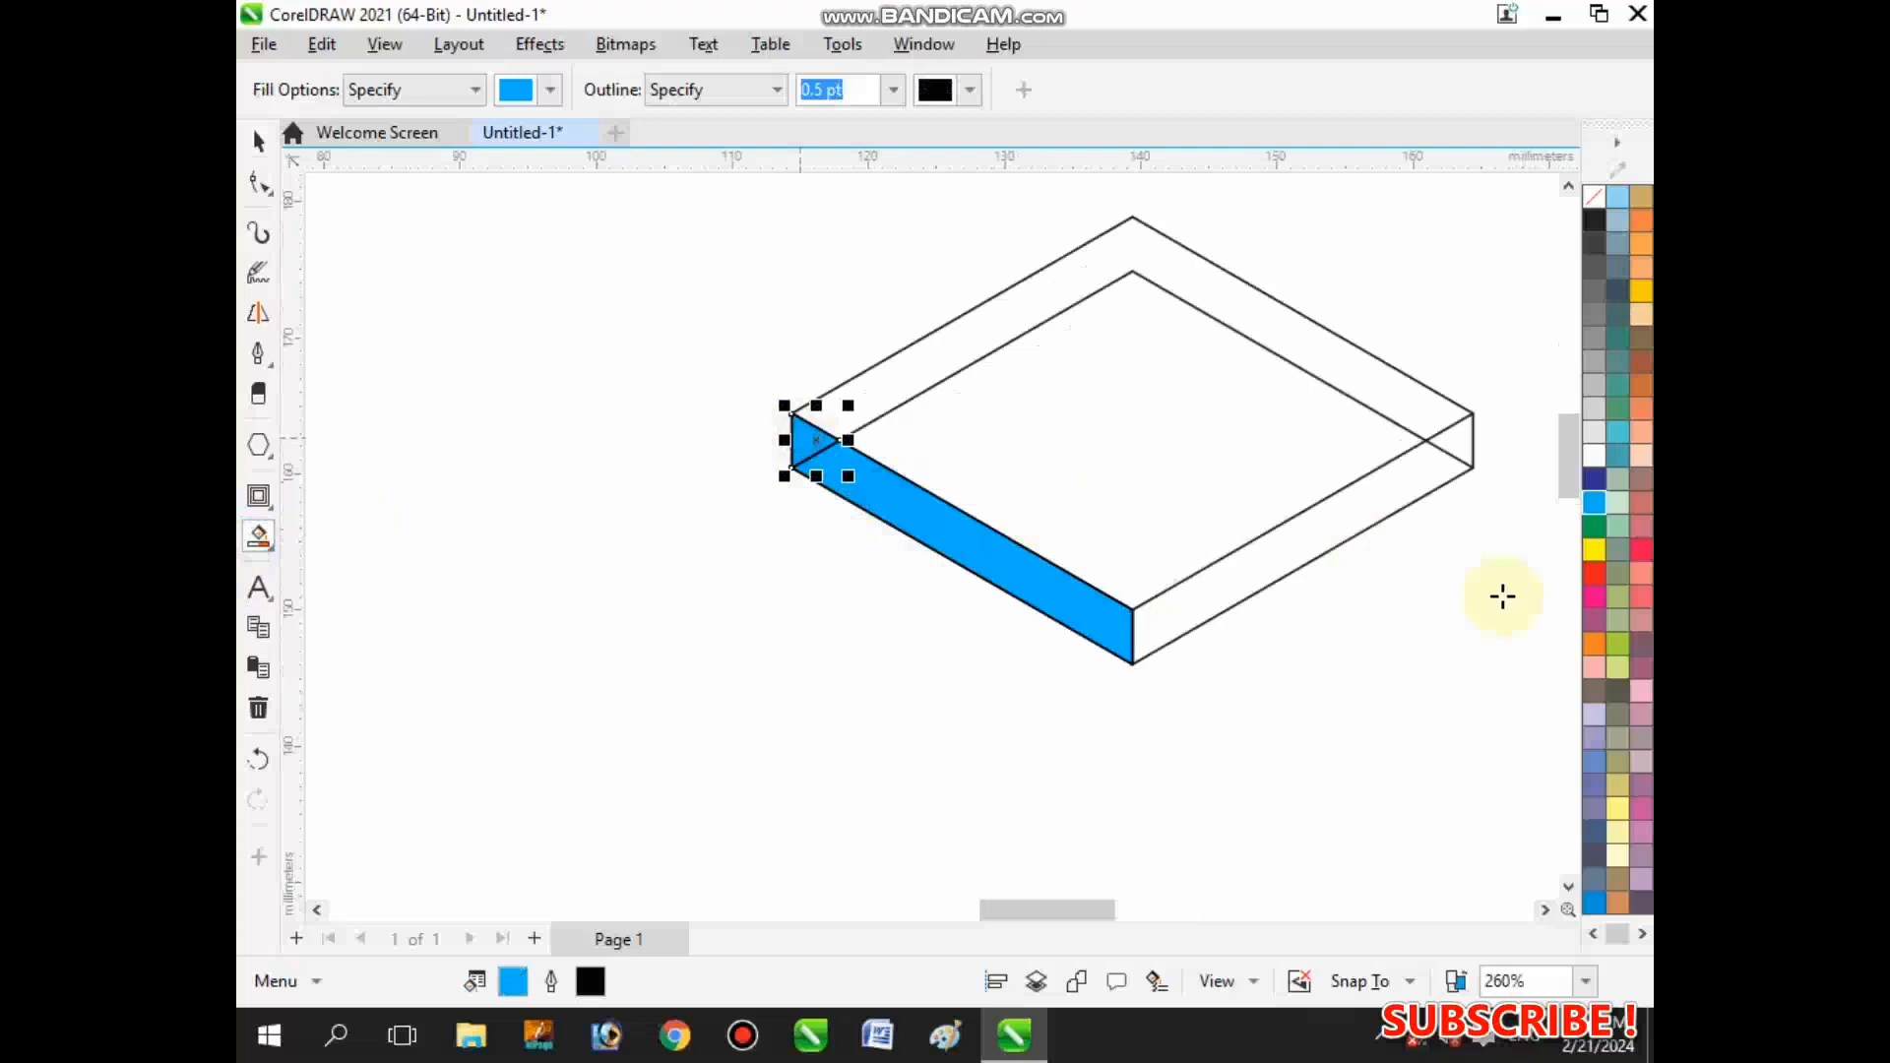
click(1301, 554)
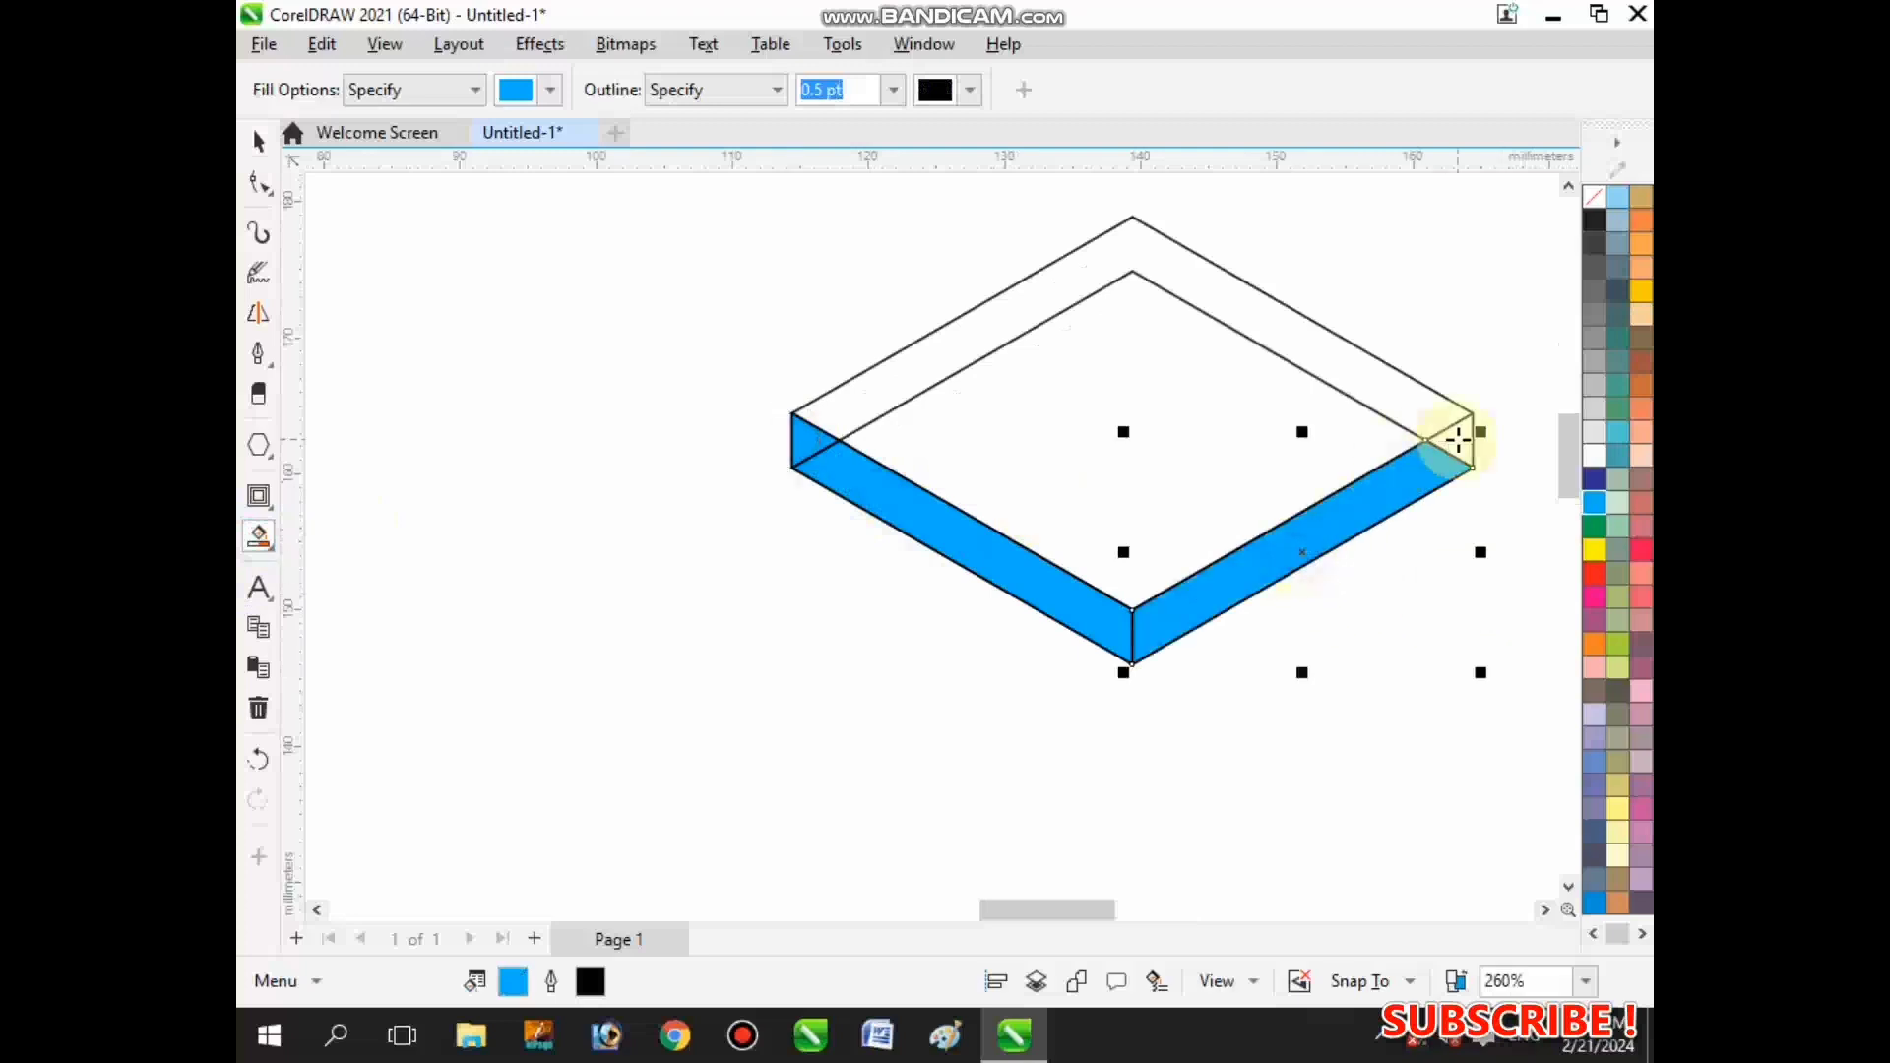
click(1458, 440)
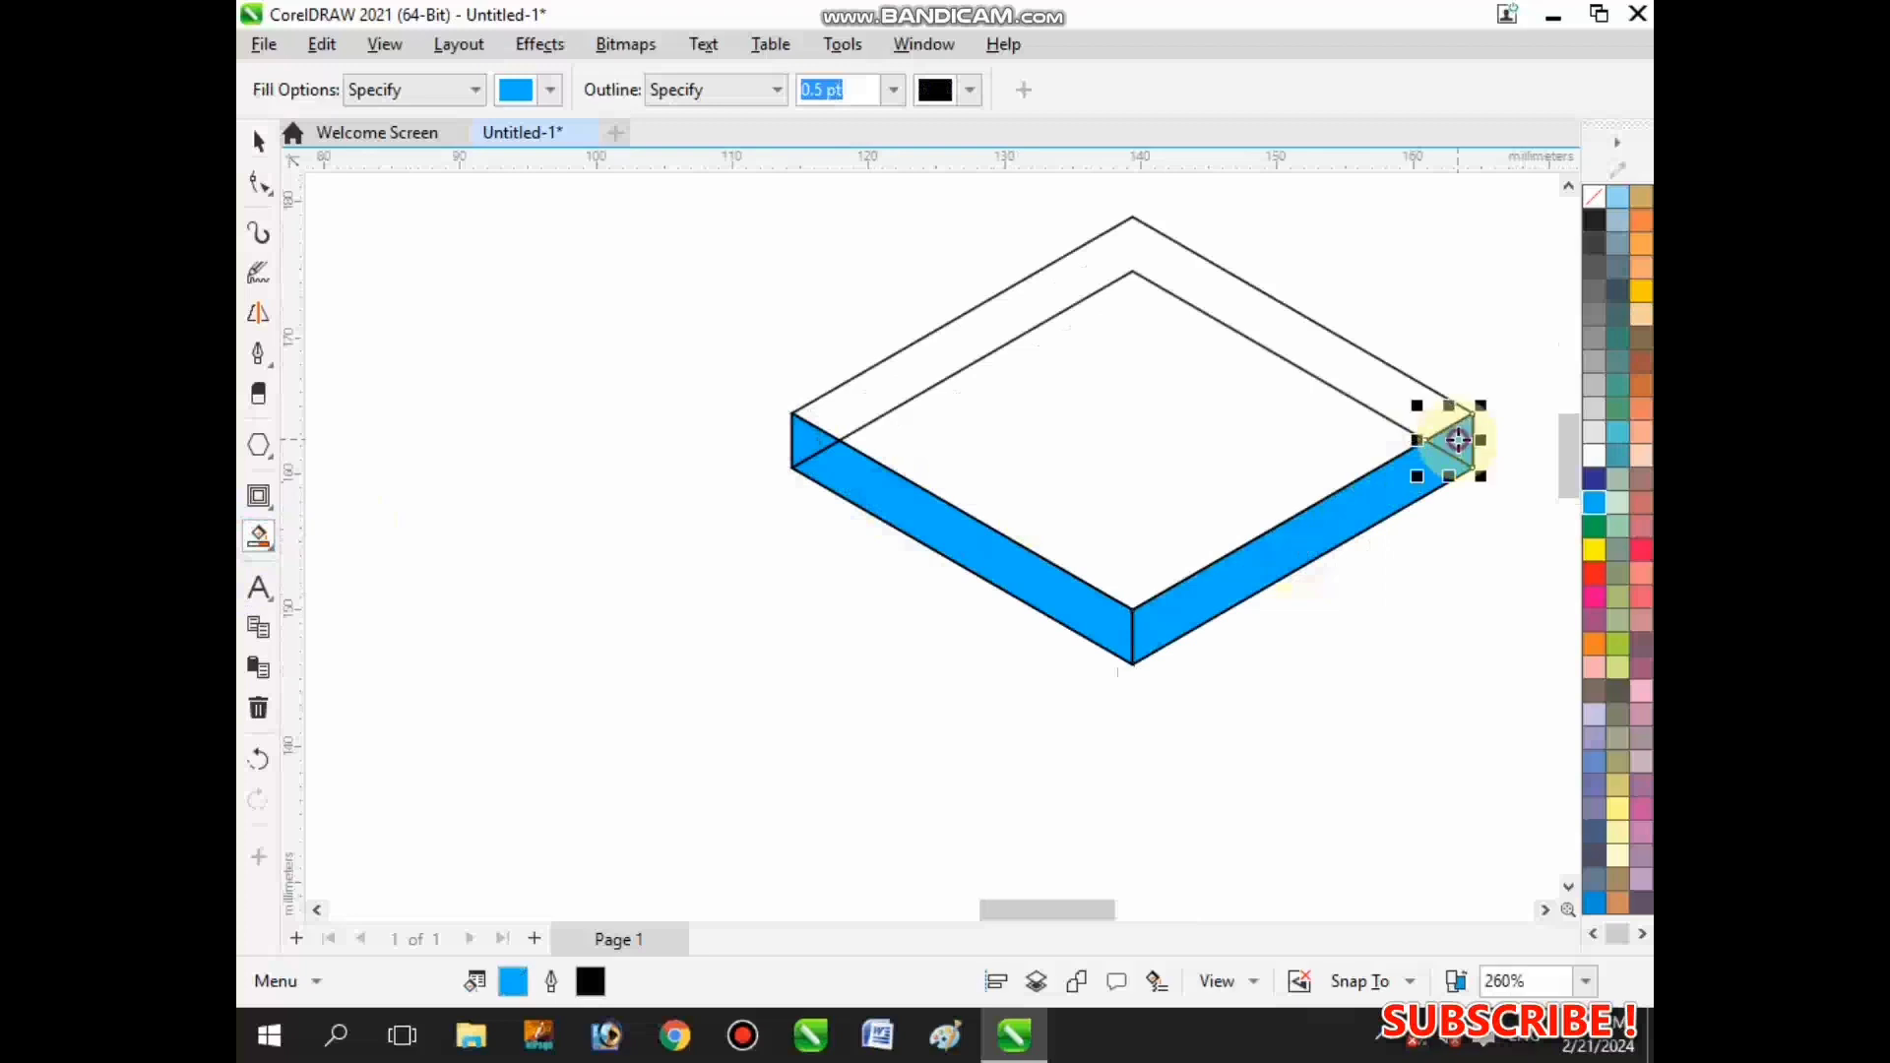
- Fill the back rim between the two rhombuses and the inner rhombus area with the same blue
click(1251, 310)
scroll(603, 476, down, 3)
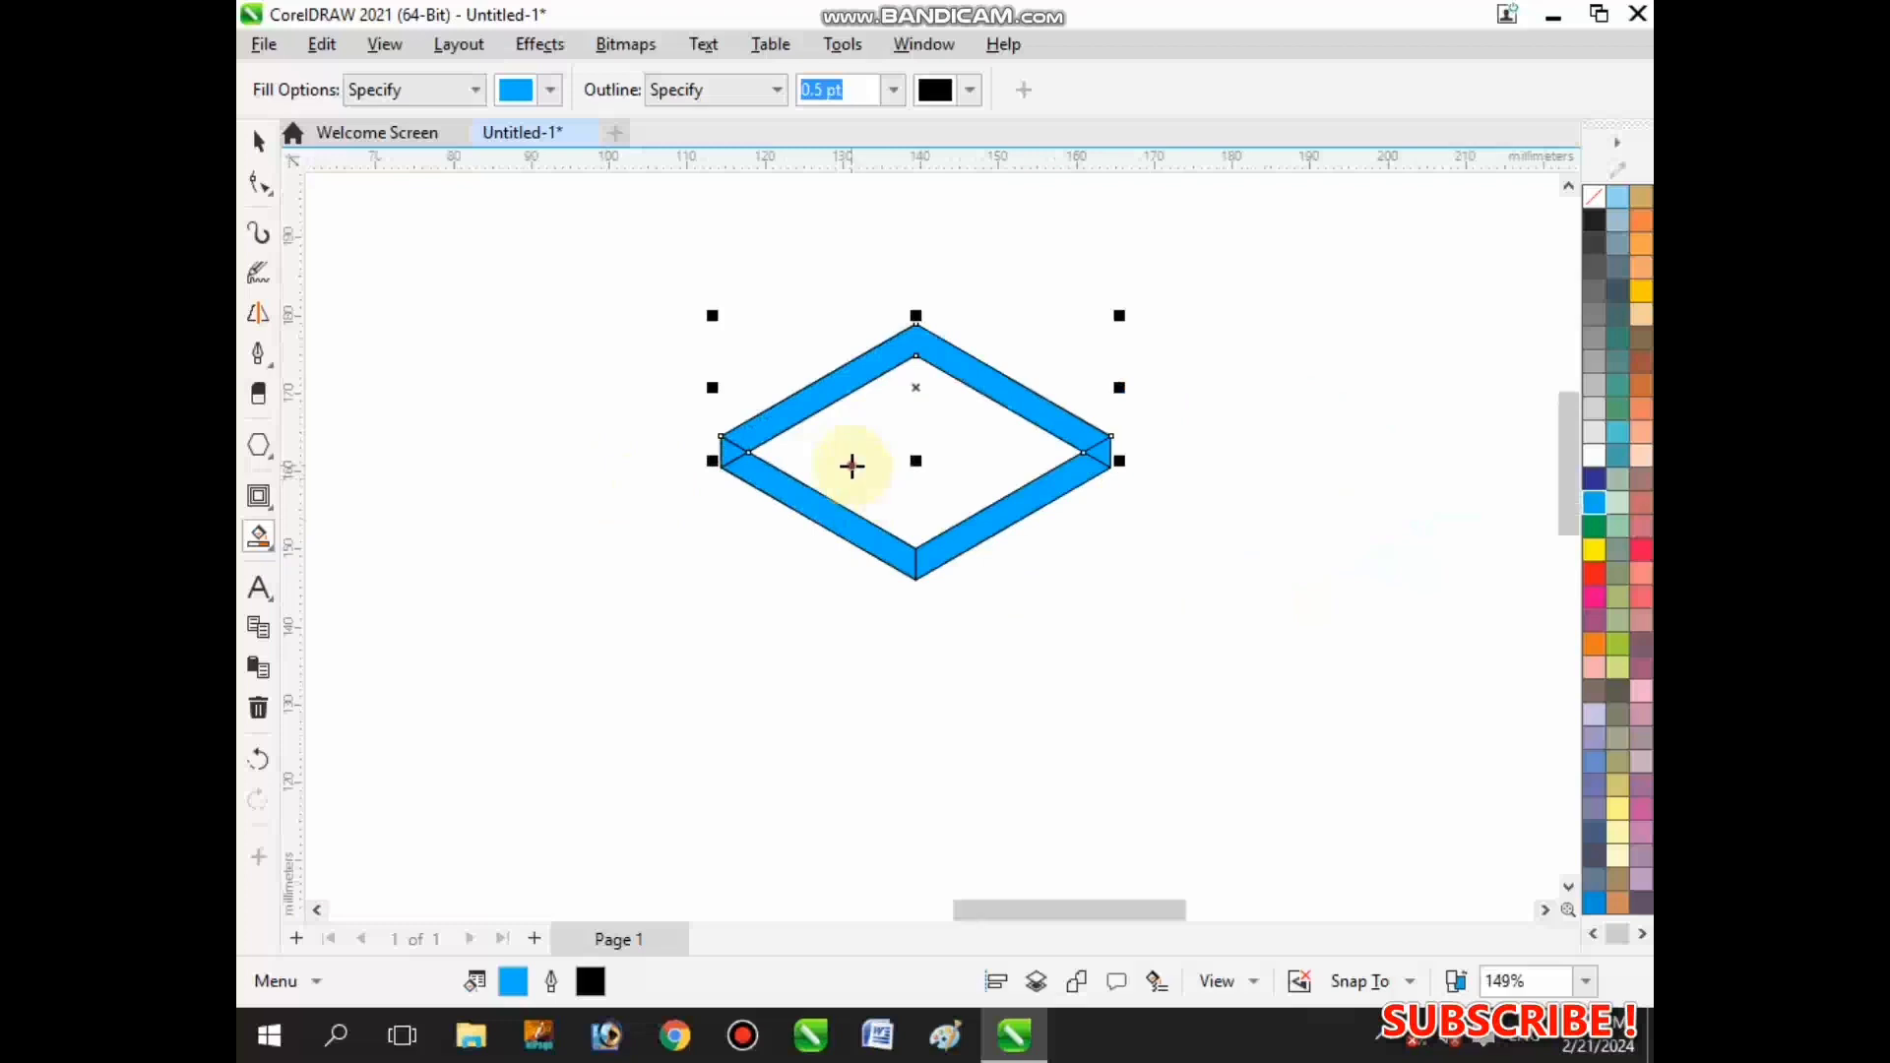
click(852, 466)
click(258, 141)
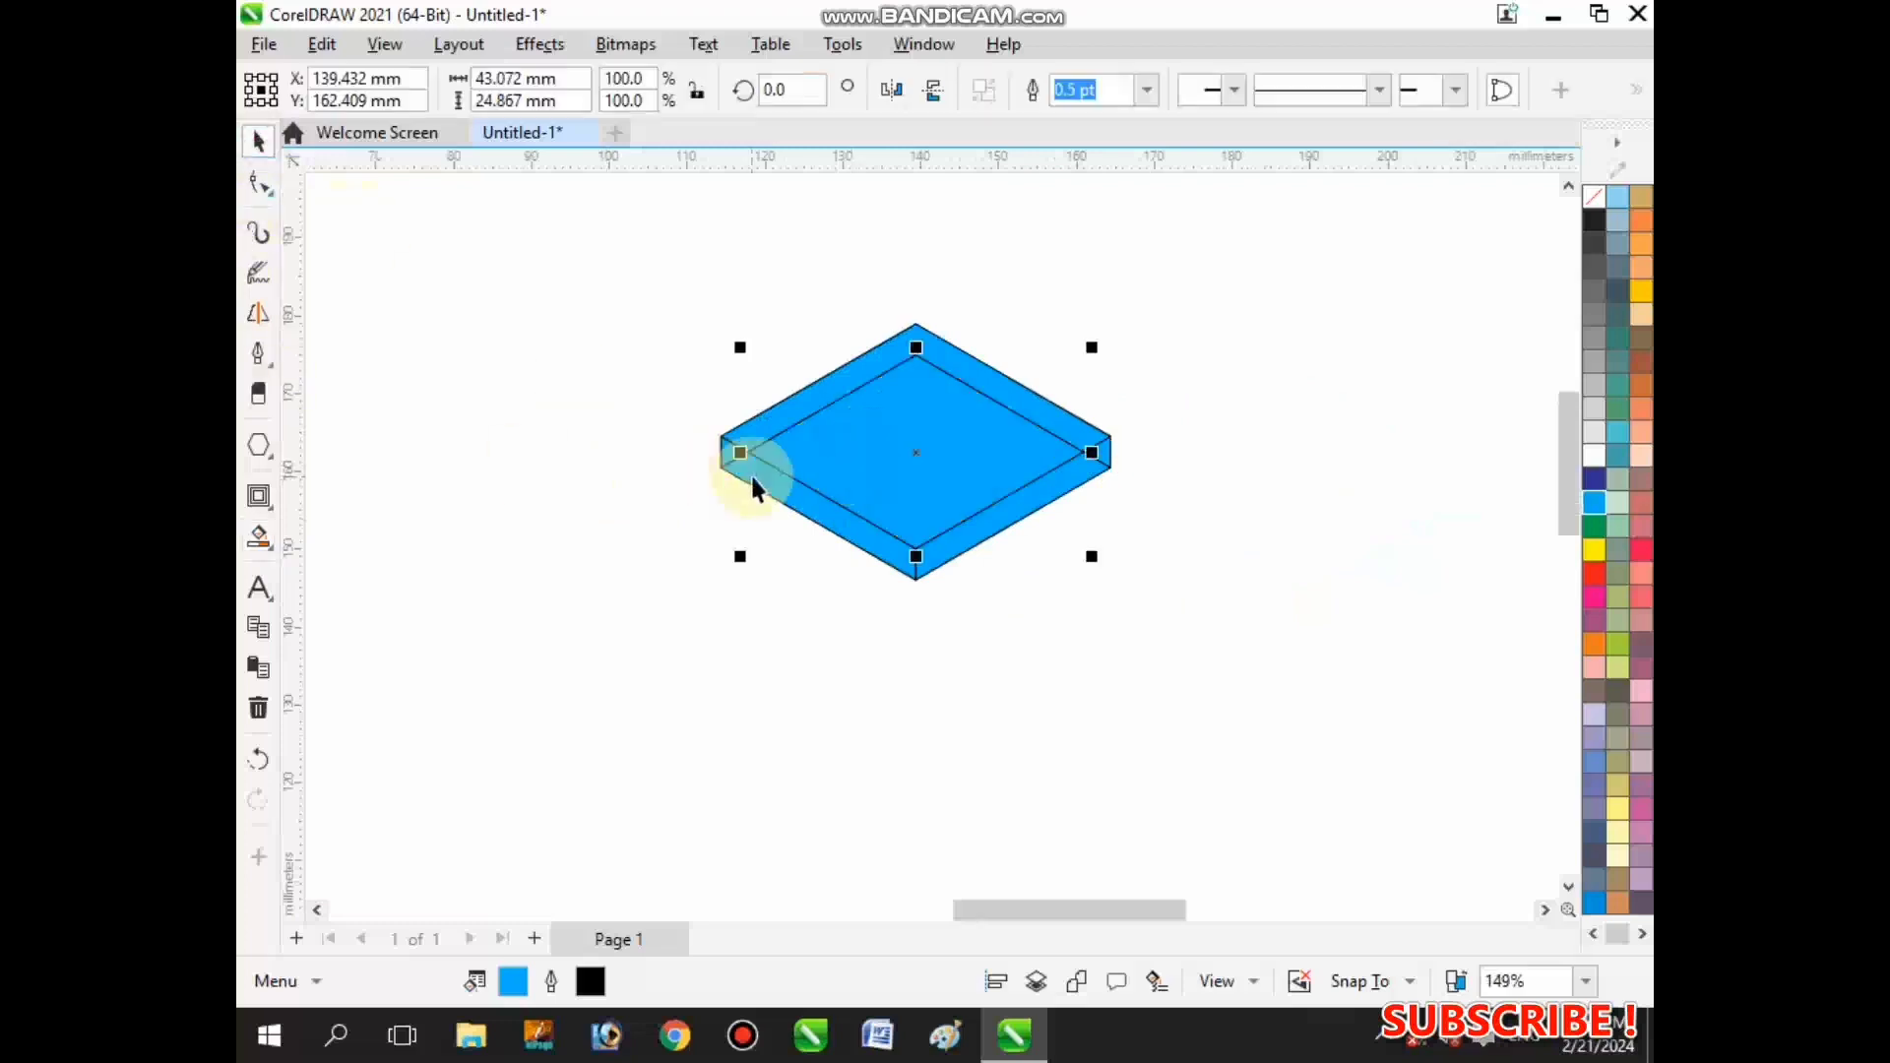
- Try to weld the left corner triangle to the left front strip
click(654, 568)
scroll(718, 436, up, 2)
click(719, 439)
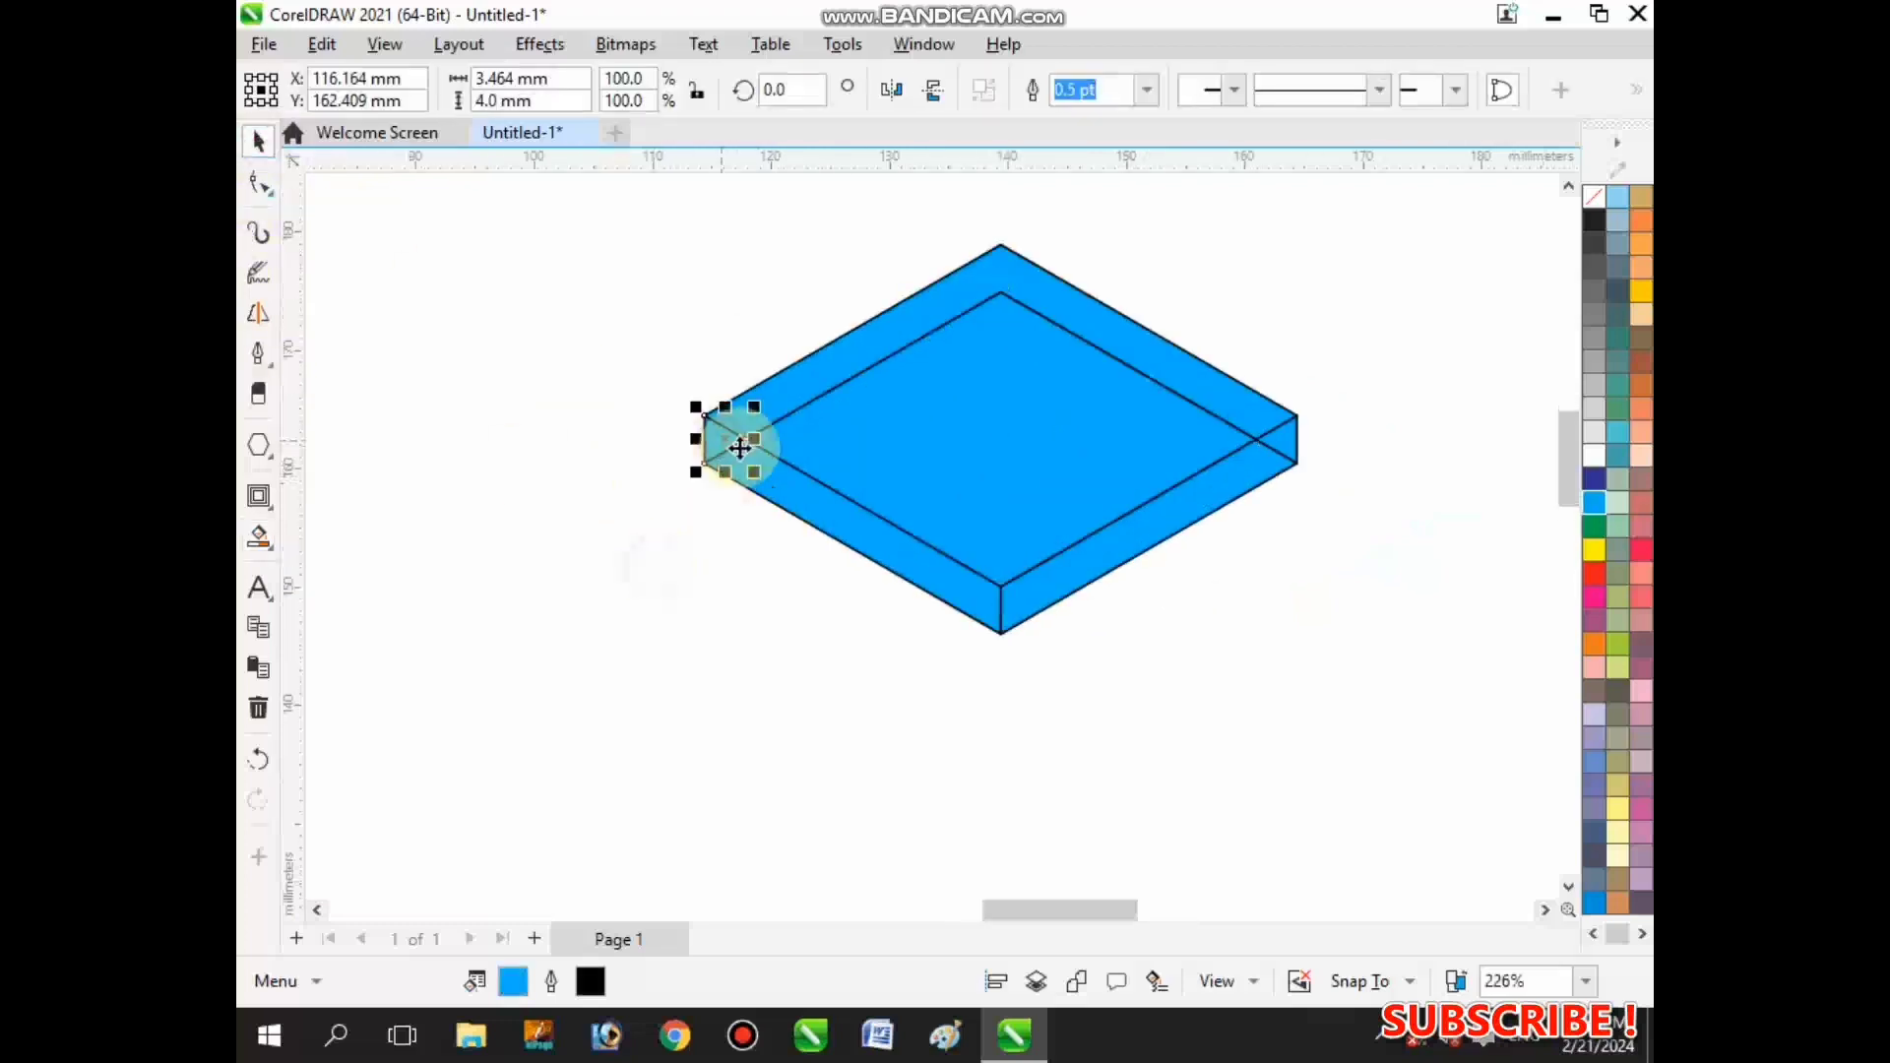
shift+click(832, 500)
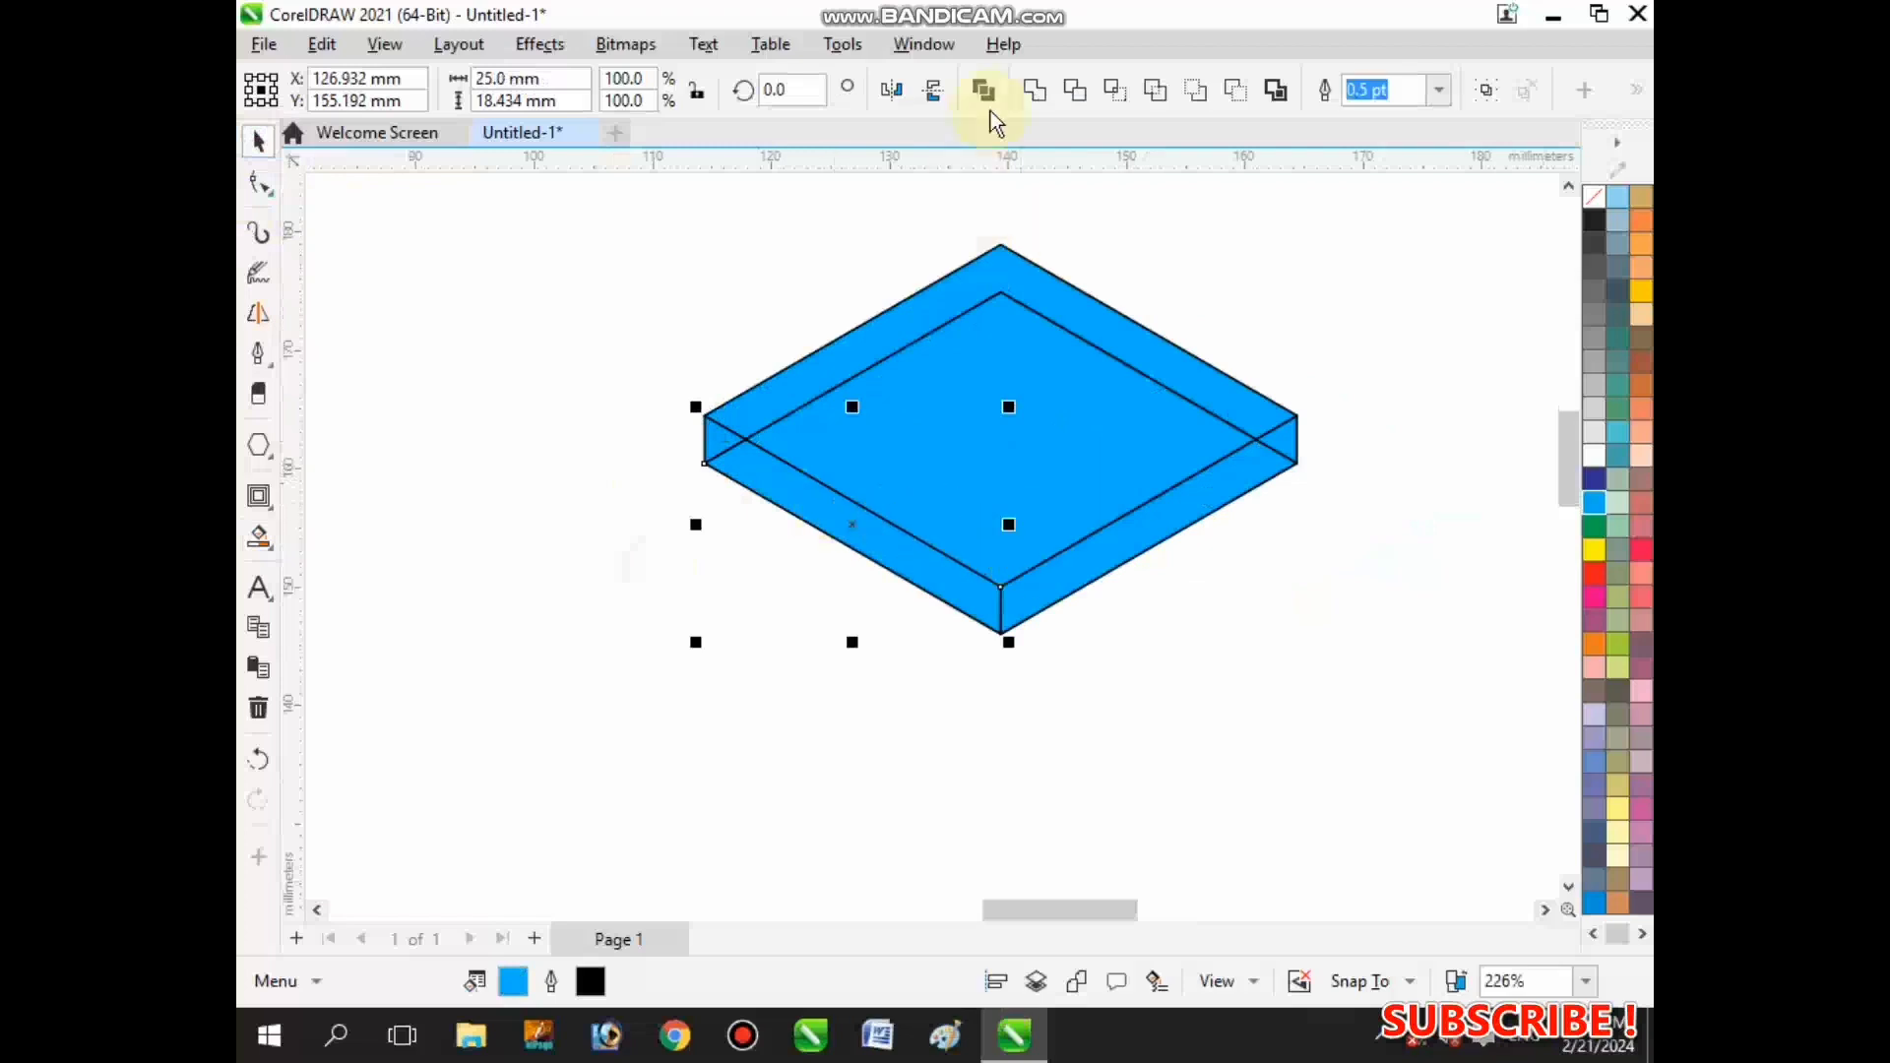
click(1034, 90)
- Try to weld the right corner triangle to the right front strip
click(1244, 445)
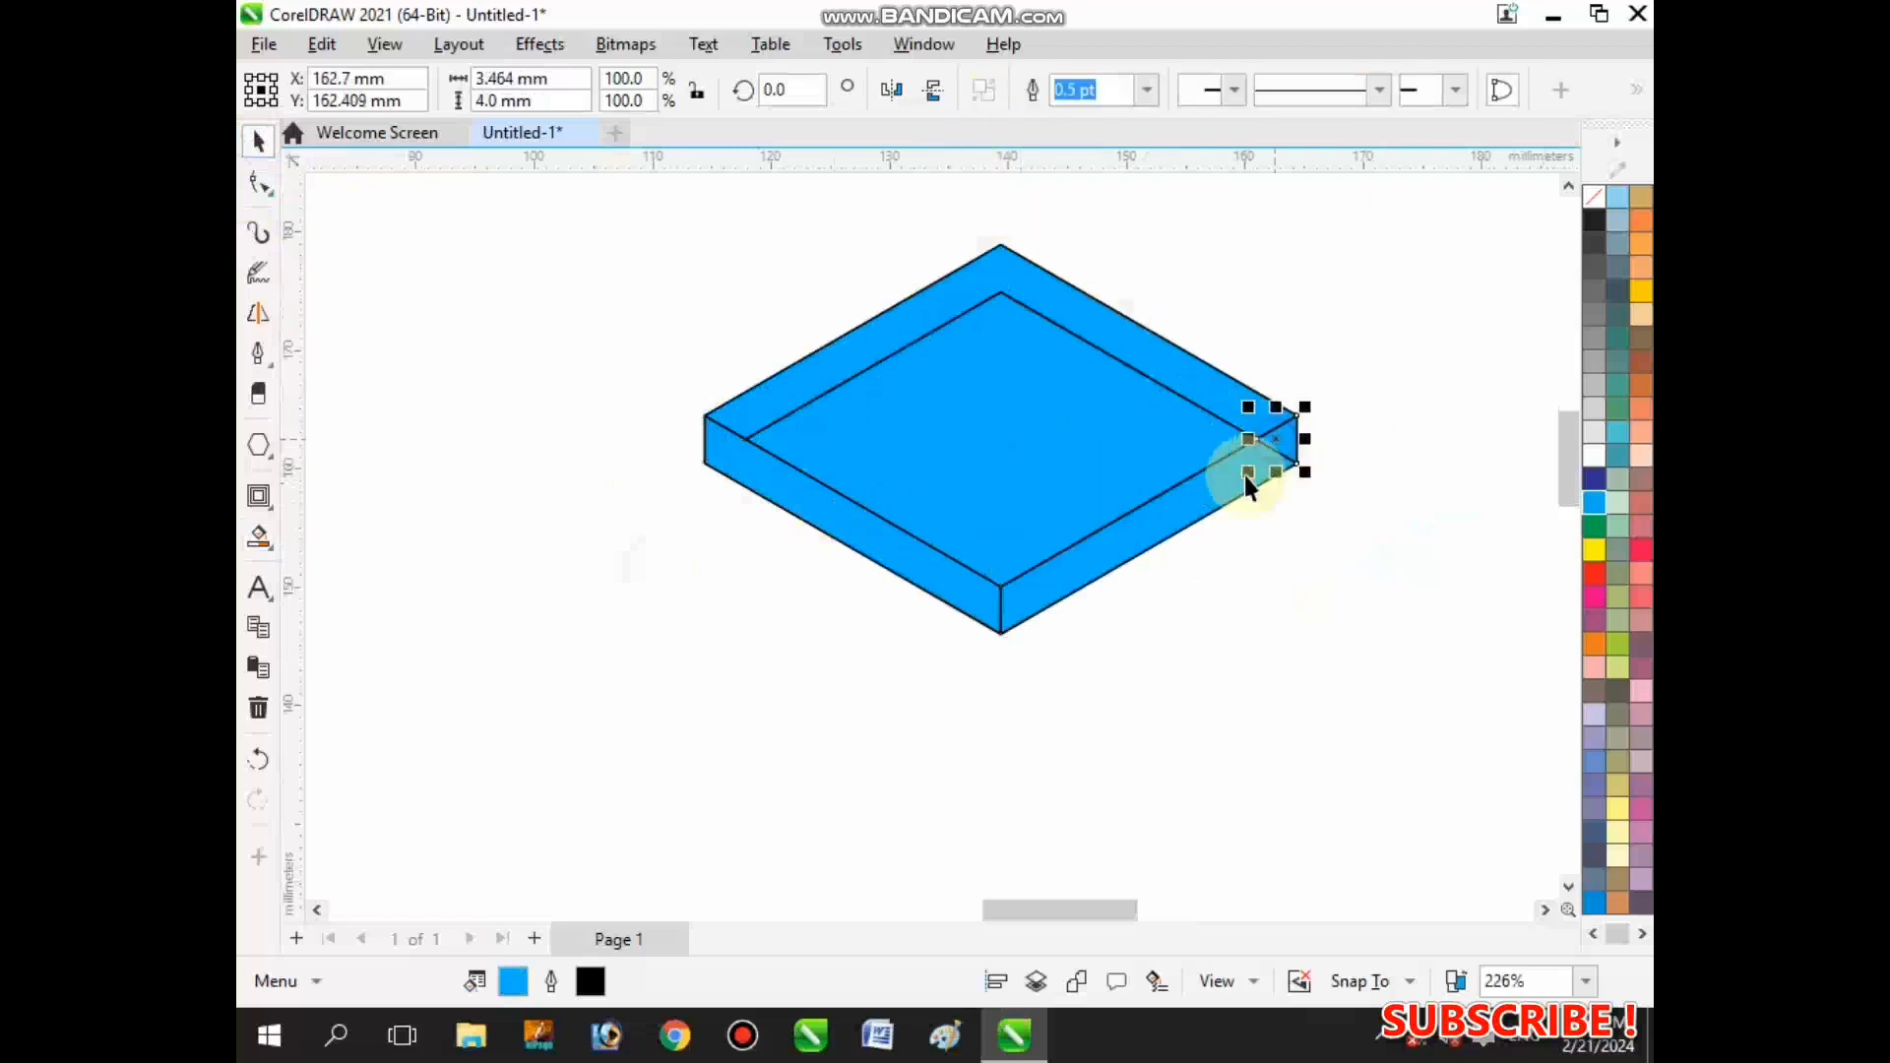
shift+click(1111, 542)
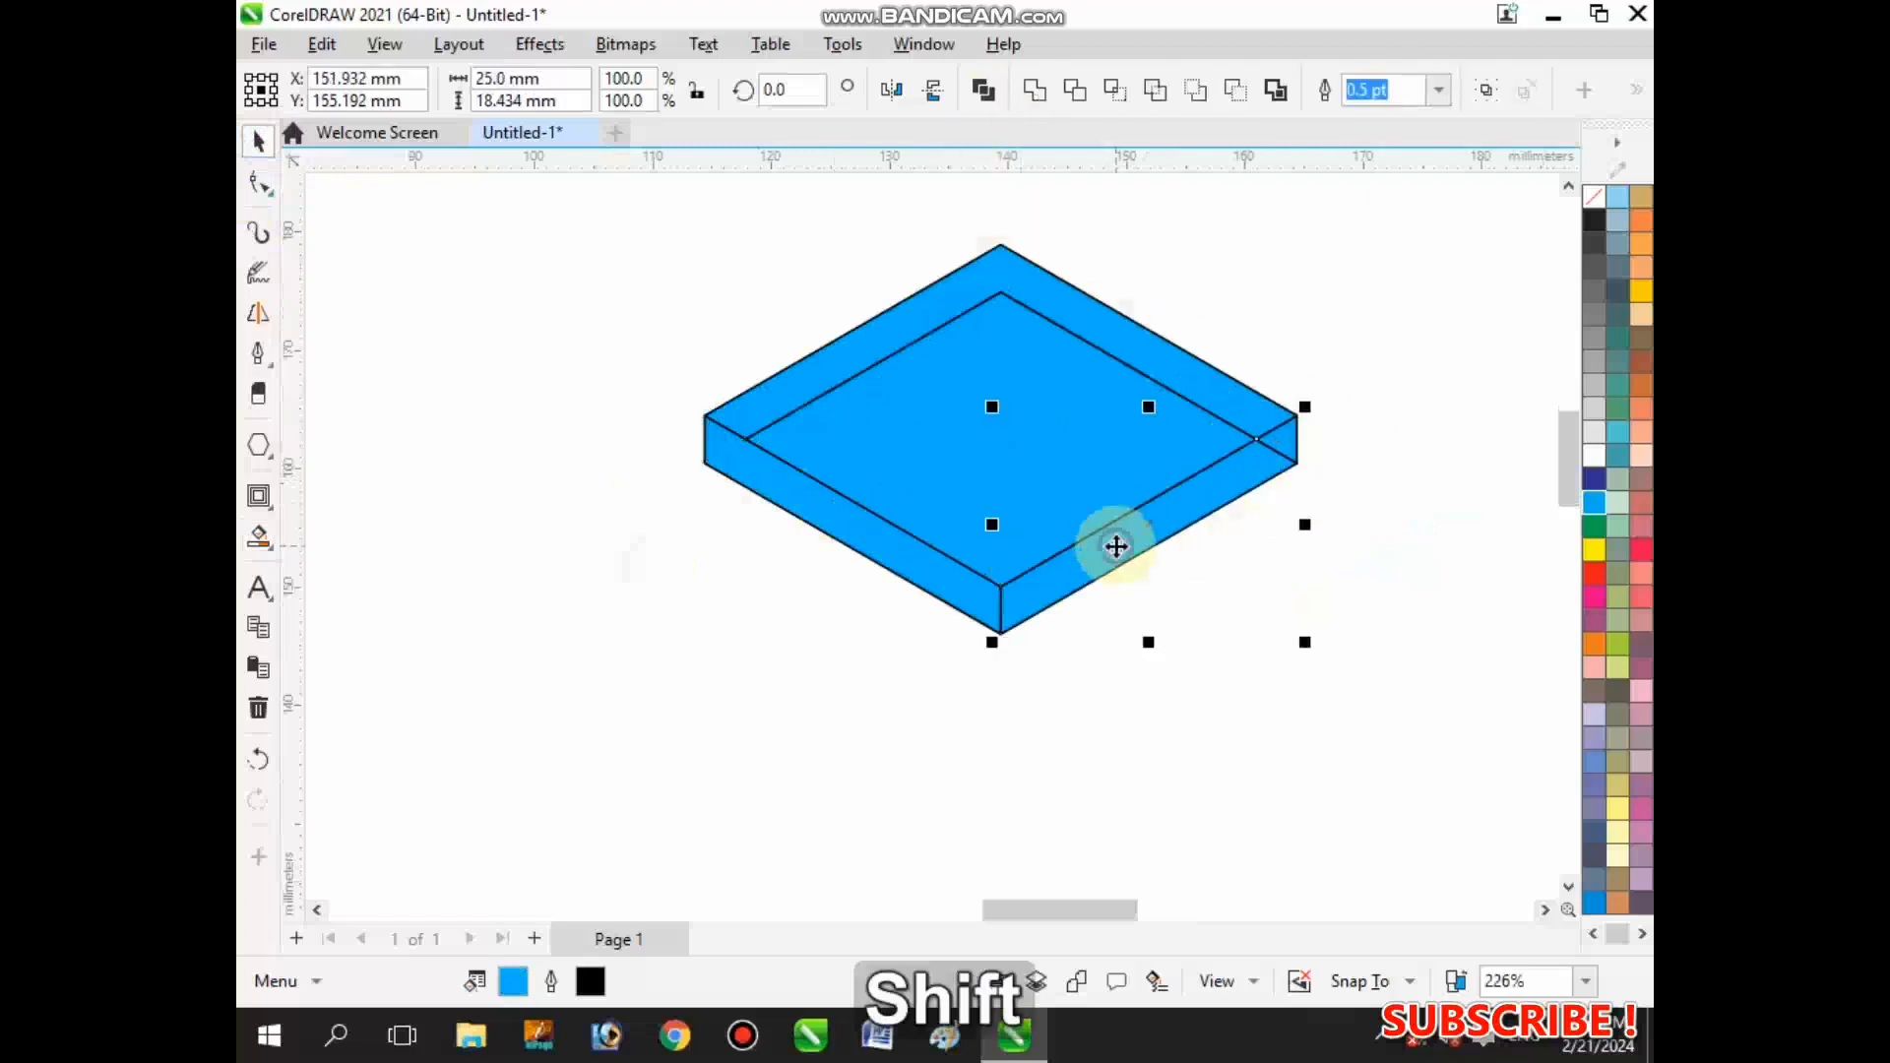
click(1034, 98)
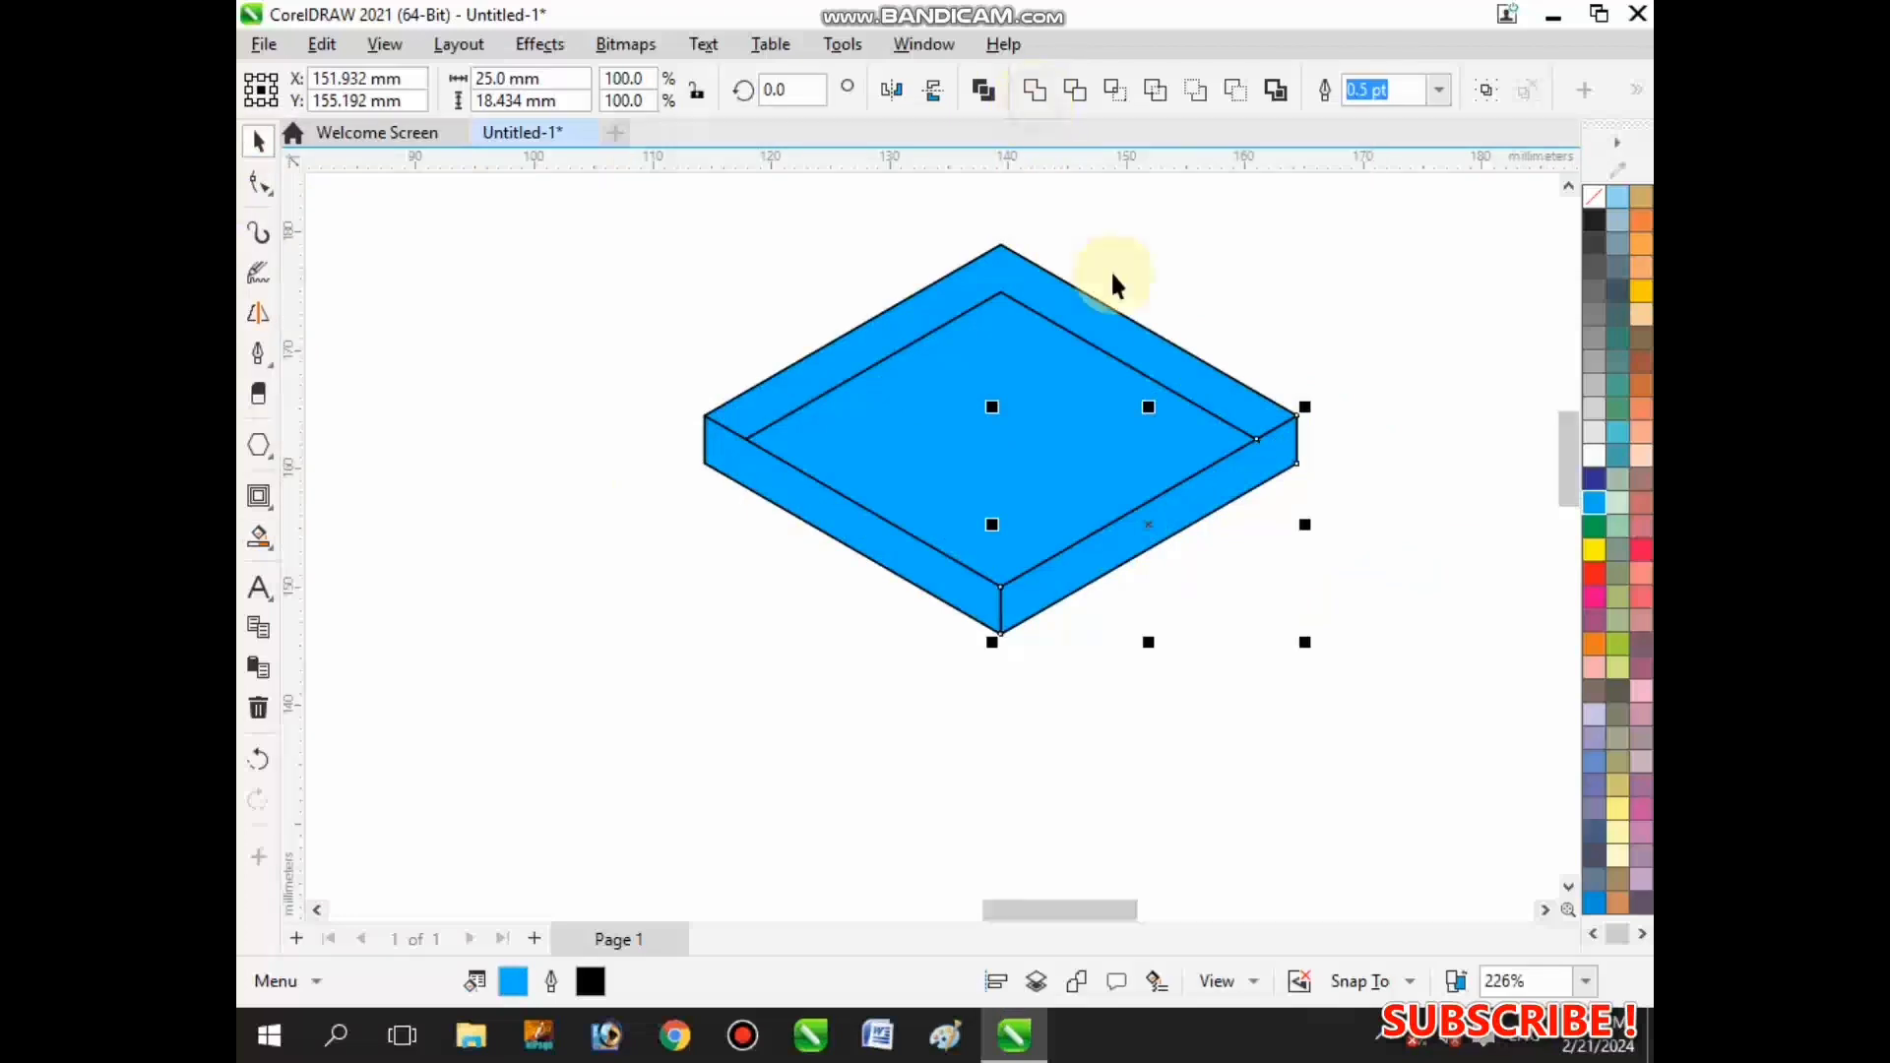
click(1386, 311)
- Try to weld the back rim to the inner rhombus, and undo all the welds and the inner rhombus fill
click(1132, 354)
shift+click(1080, 455)
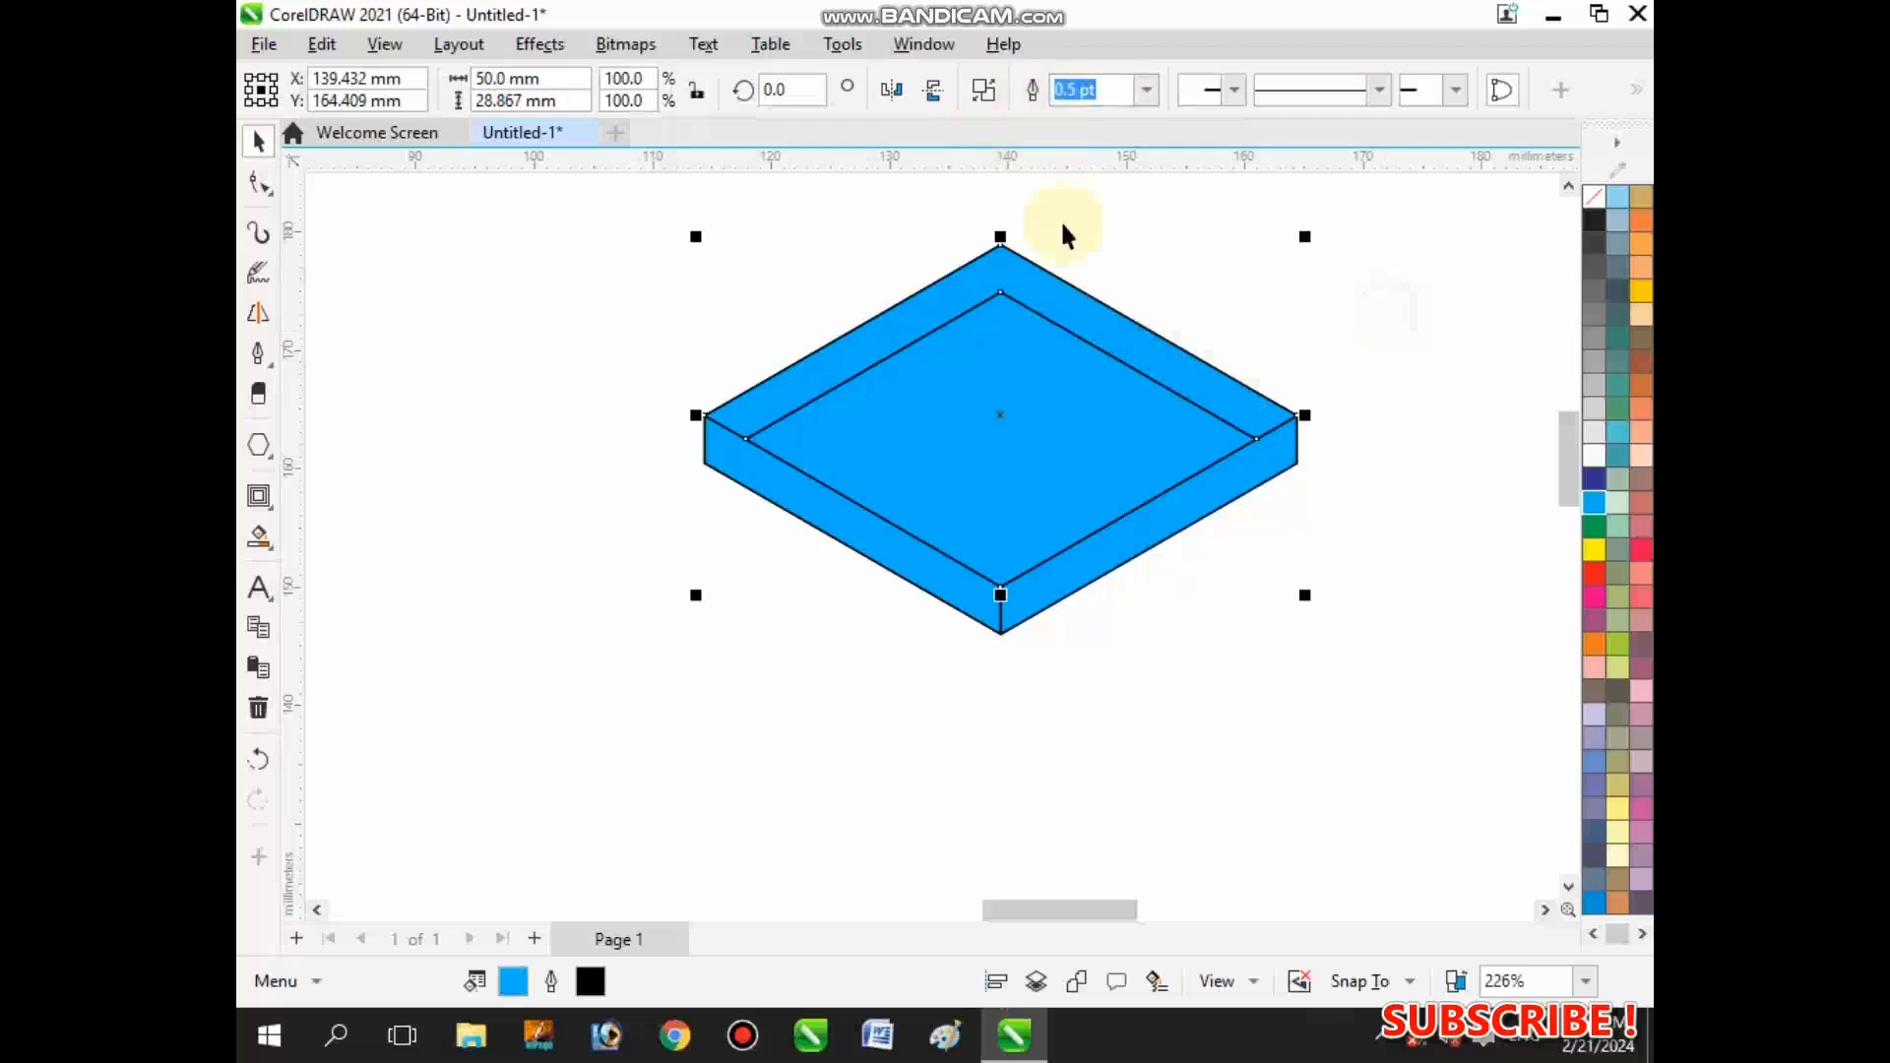
scroll(994, 305, down, 1)
key(ctrl+z)
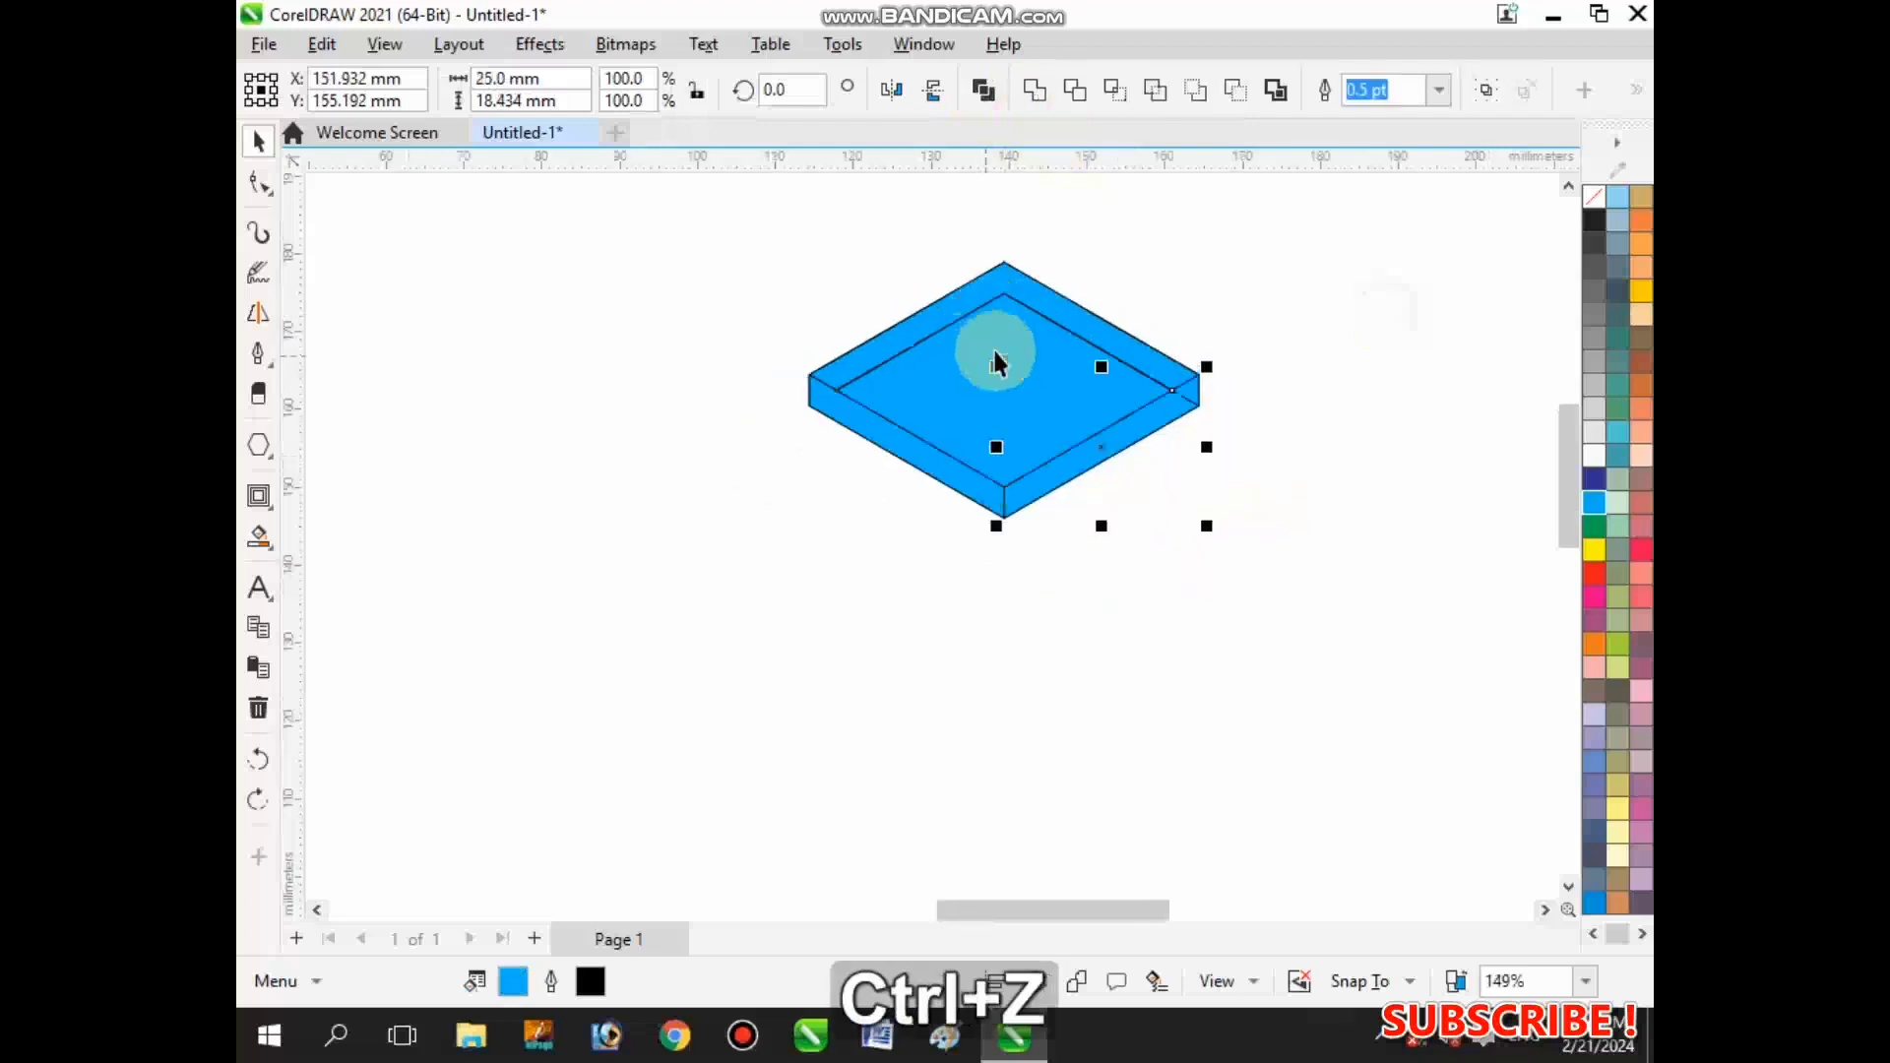
key(ctrl+z)
key(ctrl+z)
- Fill the empty inner rhombus area with blue again using Smart Fill
click(798, 532)
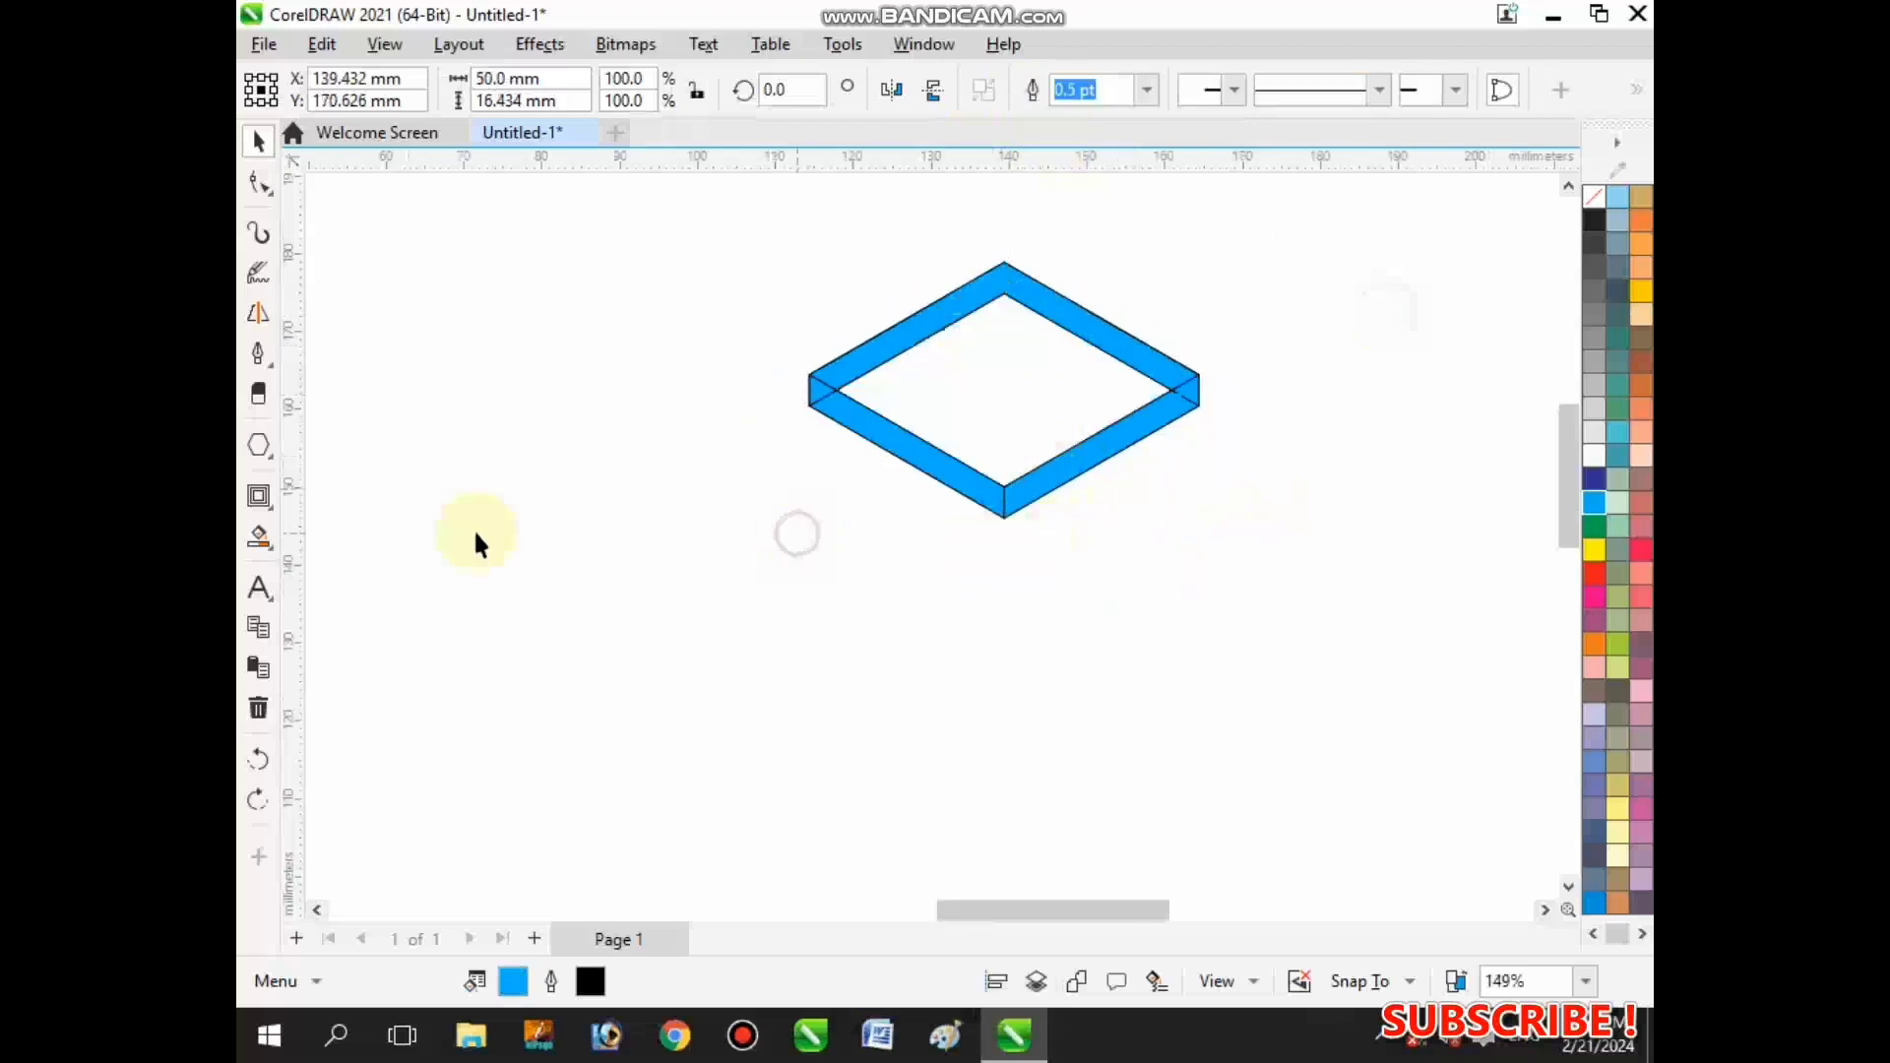
click(1015, 408)
click(260, 145)
click(784, 405)
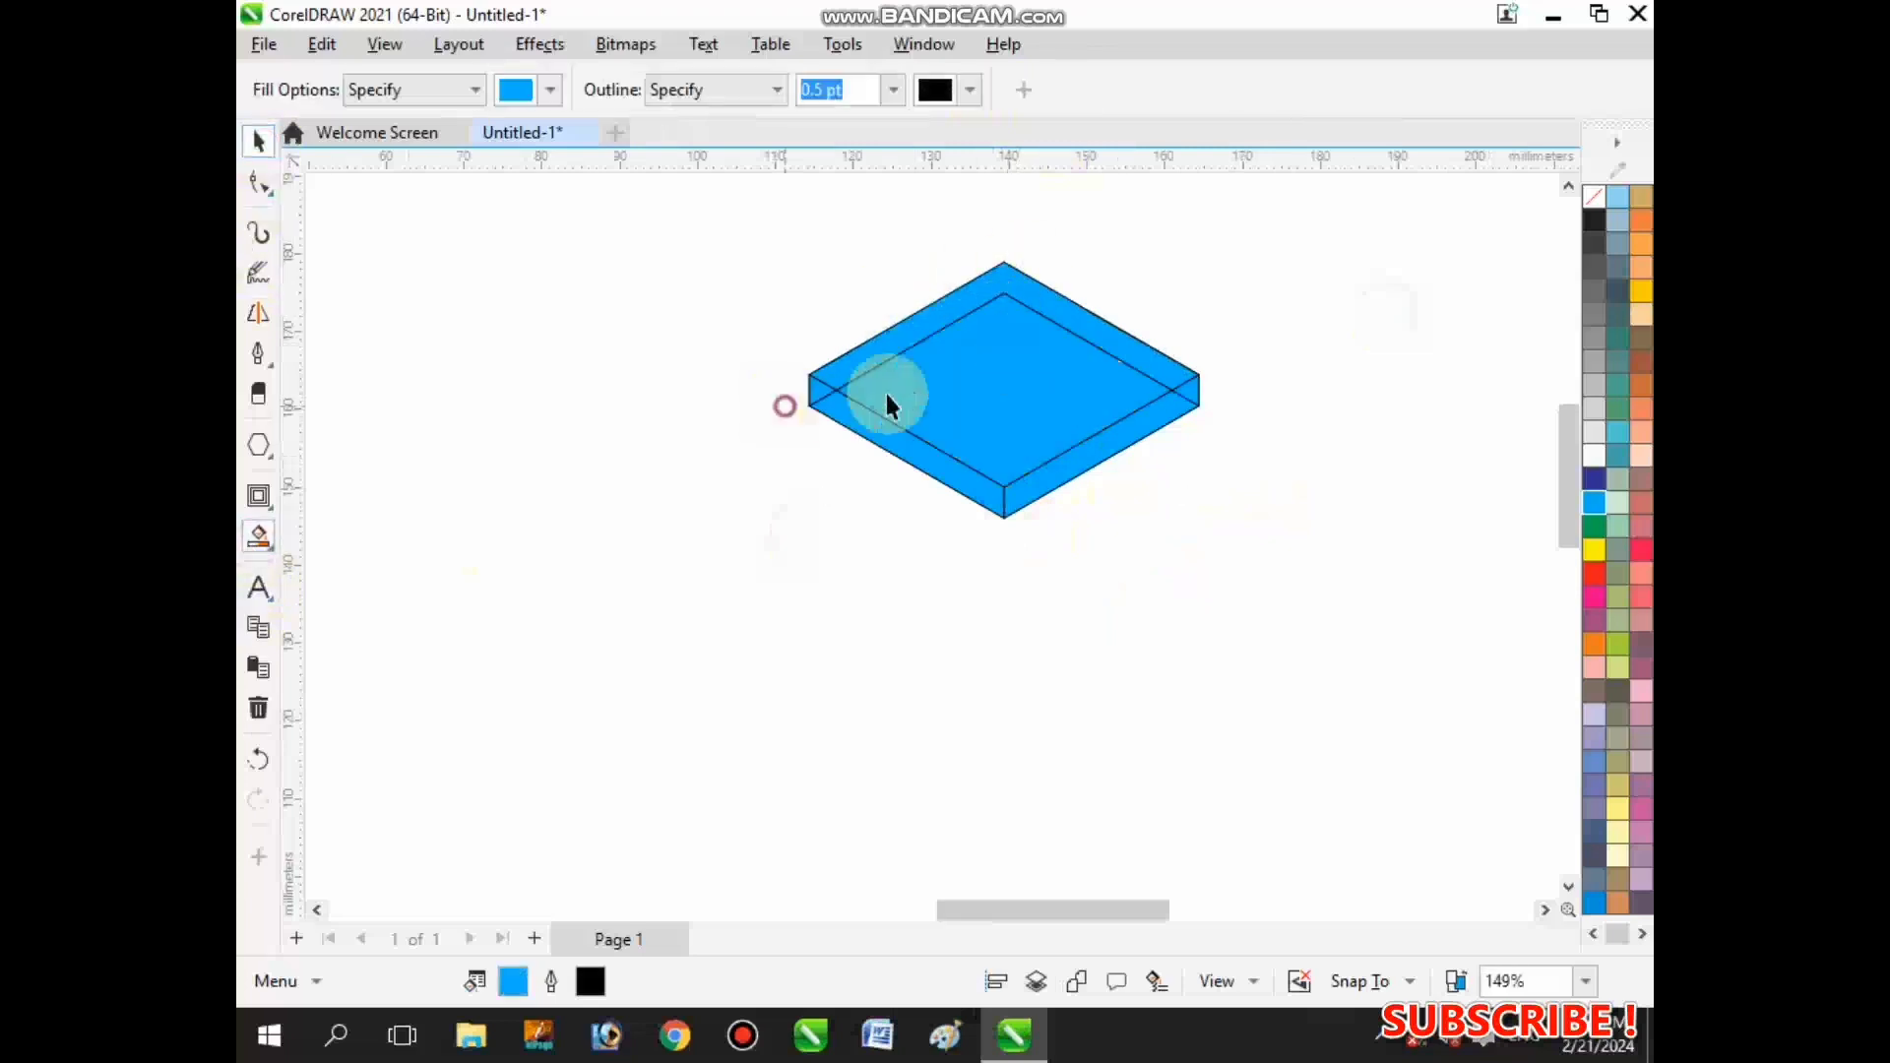
- Weld the back rim and the inner rhombus into a single top face
scroll(882, 391, up, 2)
click(874, 317)
shift+click(932, 383)
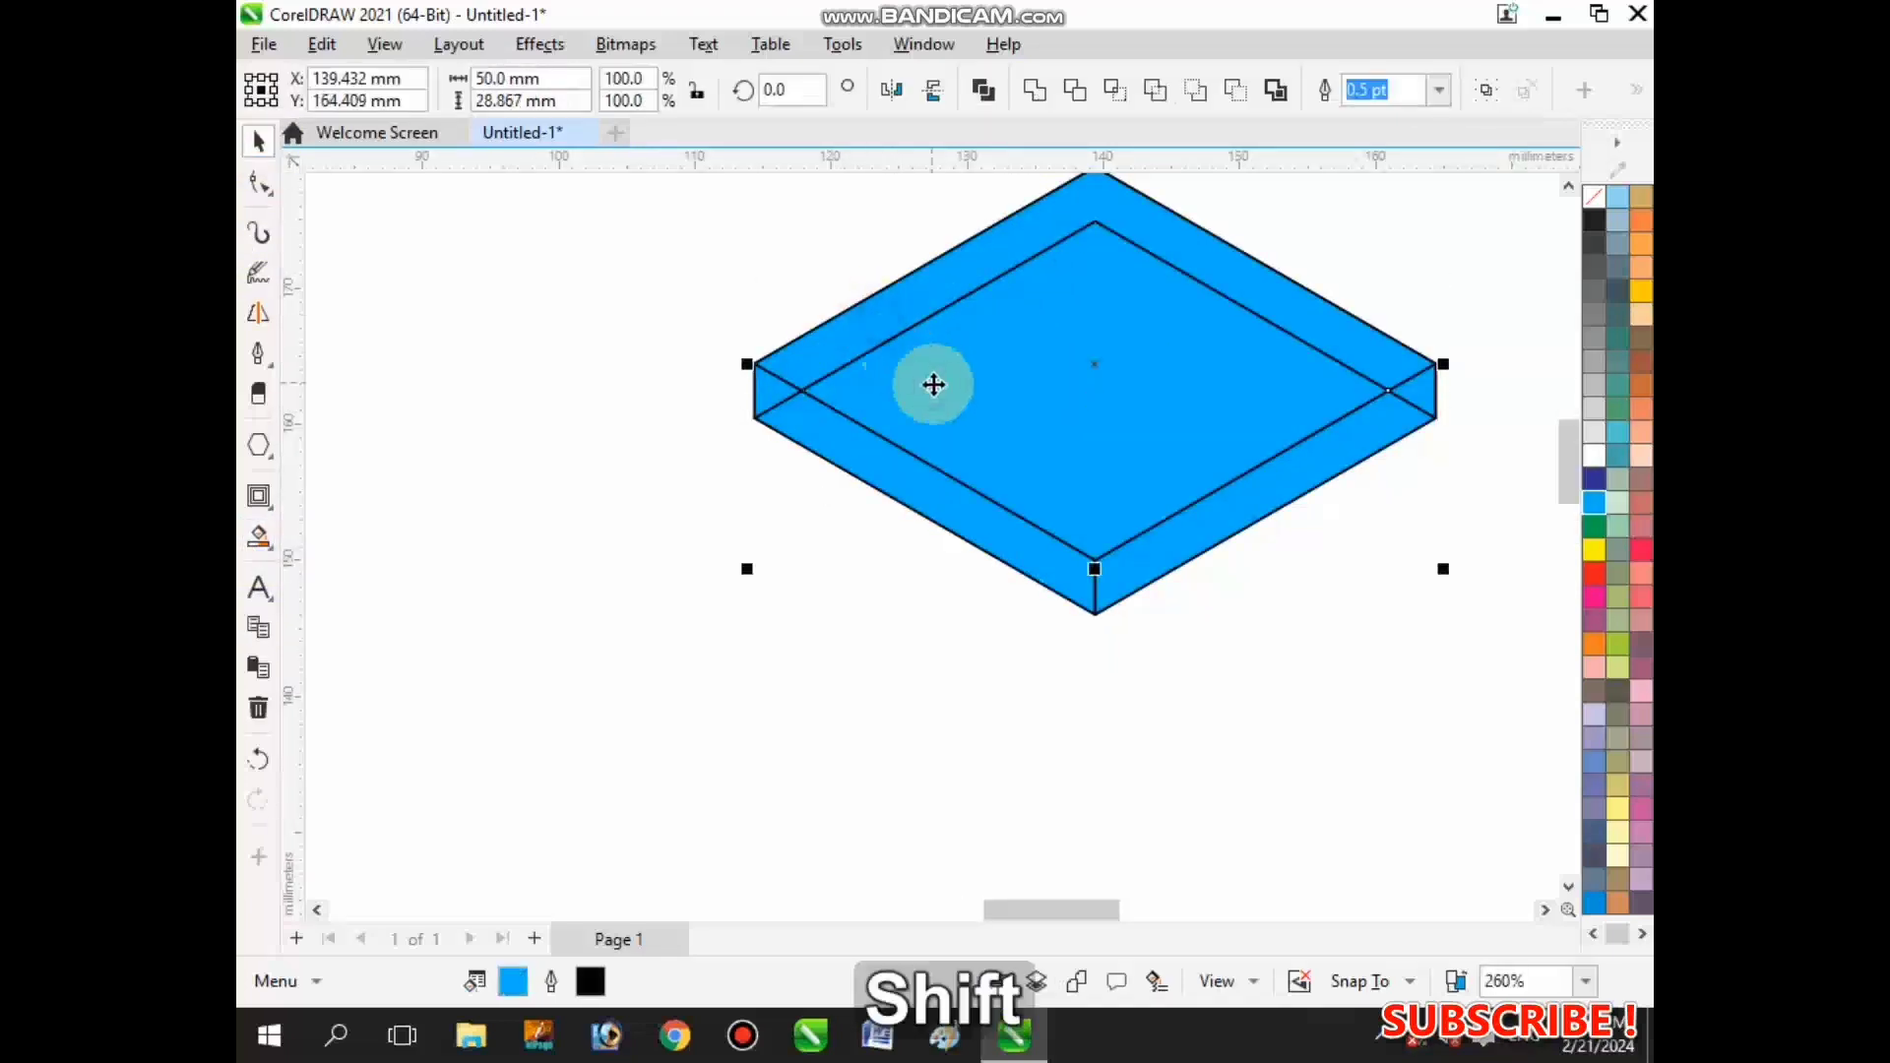
scroll(899, 481, down, 2)
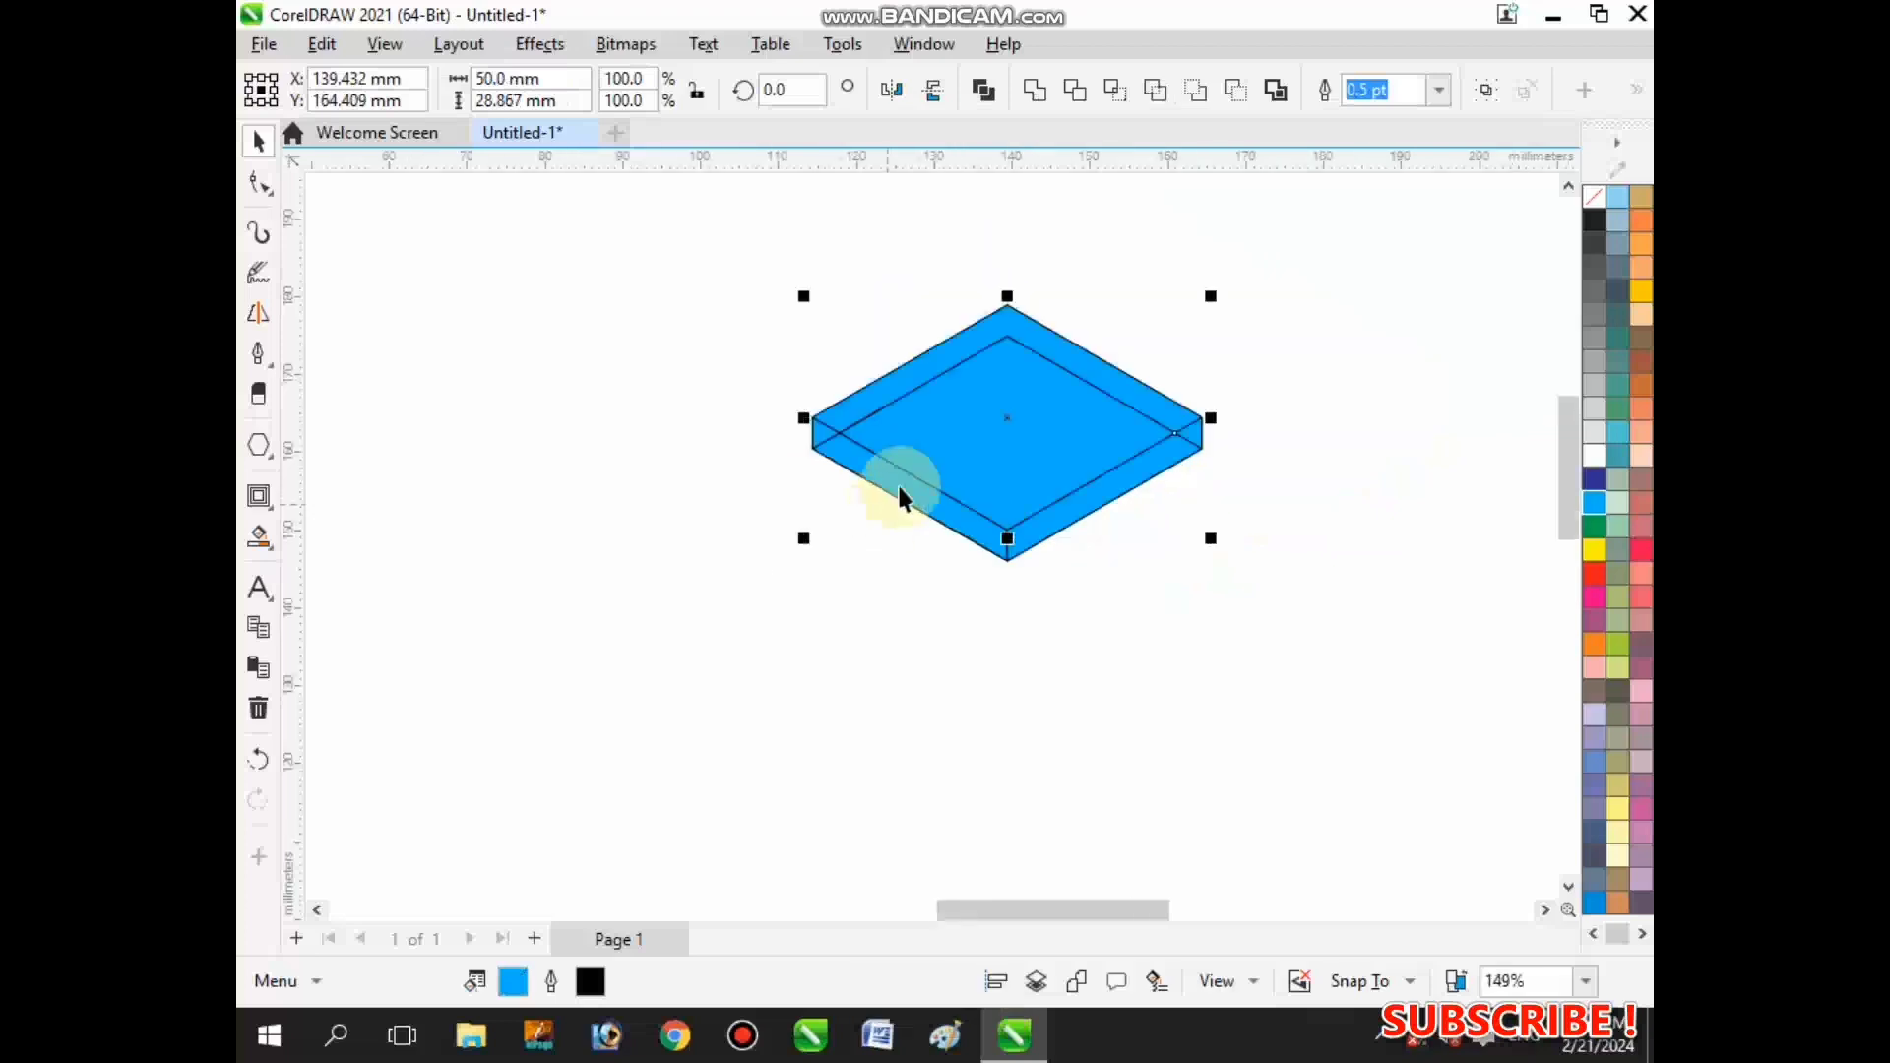
click(1029, 93)
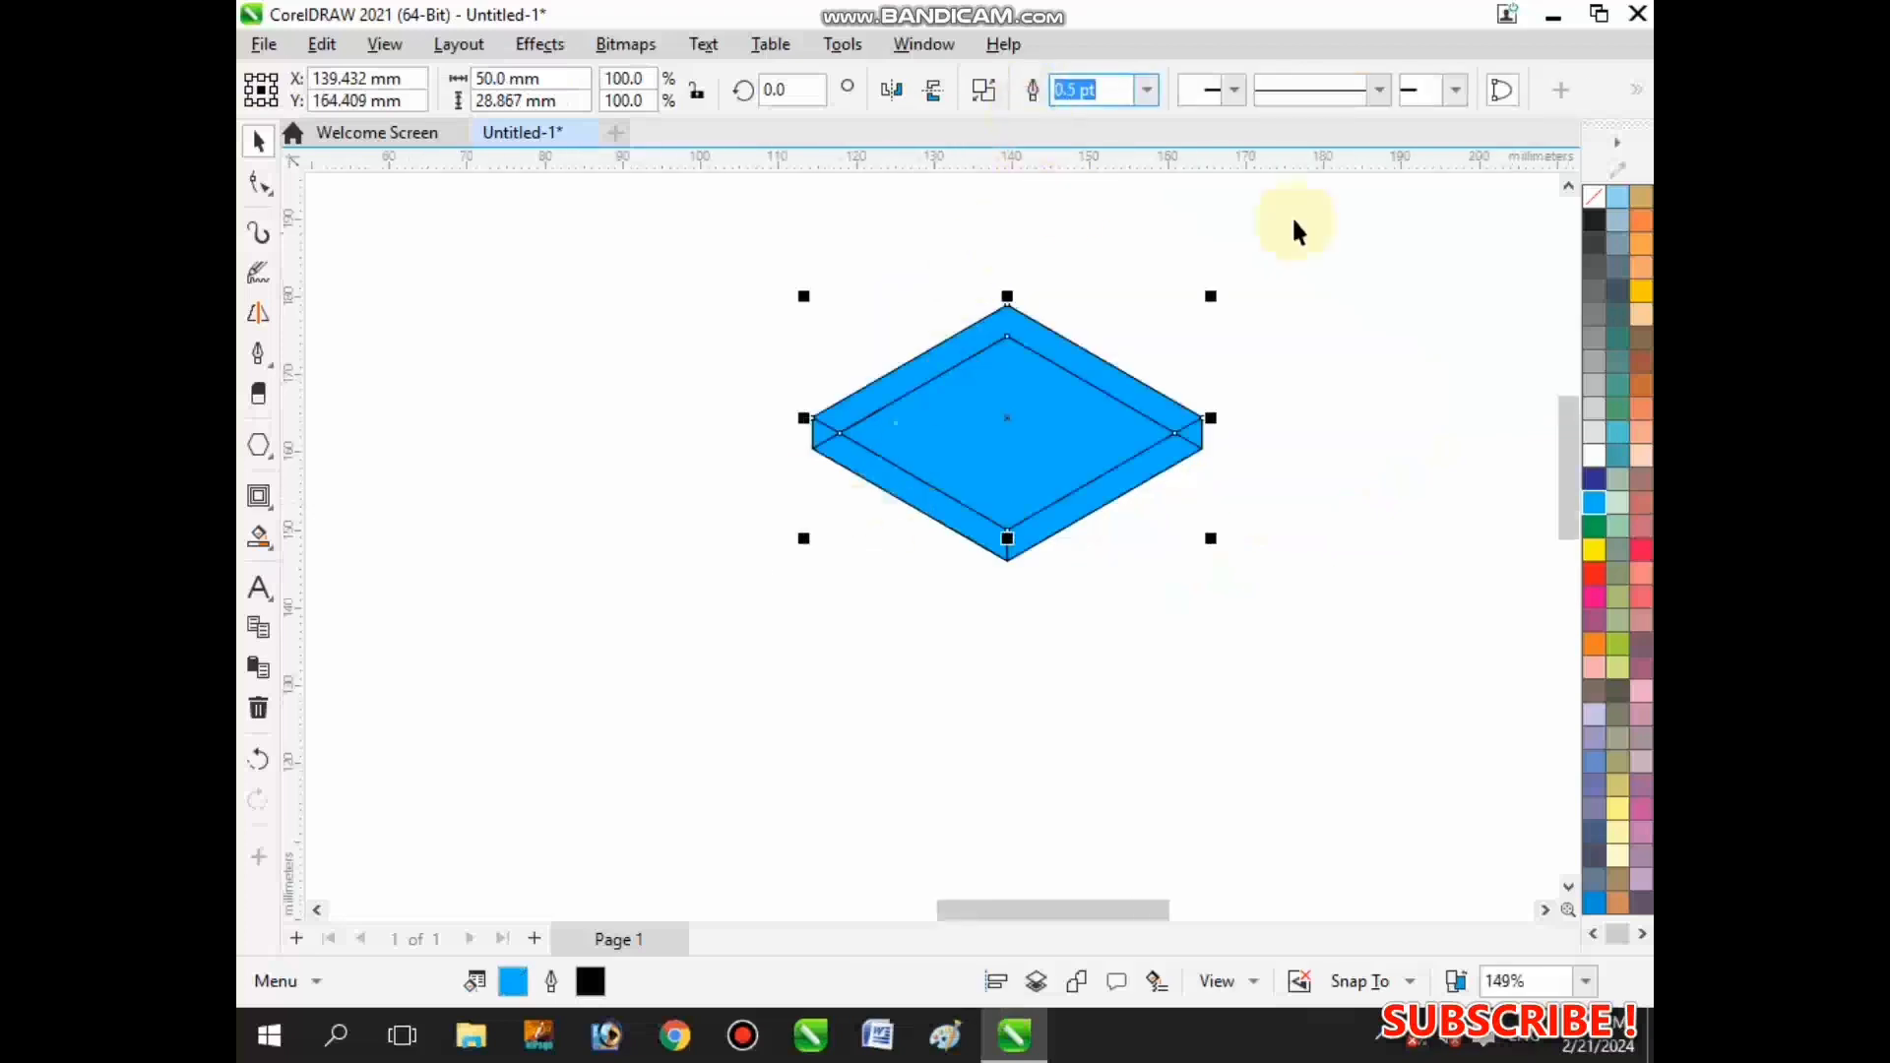
- Remove the outline from the welded top face
right_click(1611, 213)
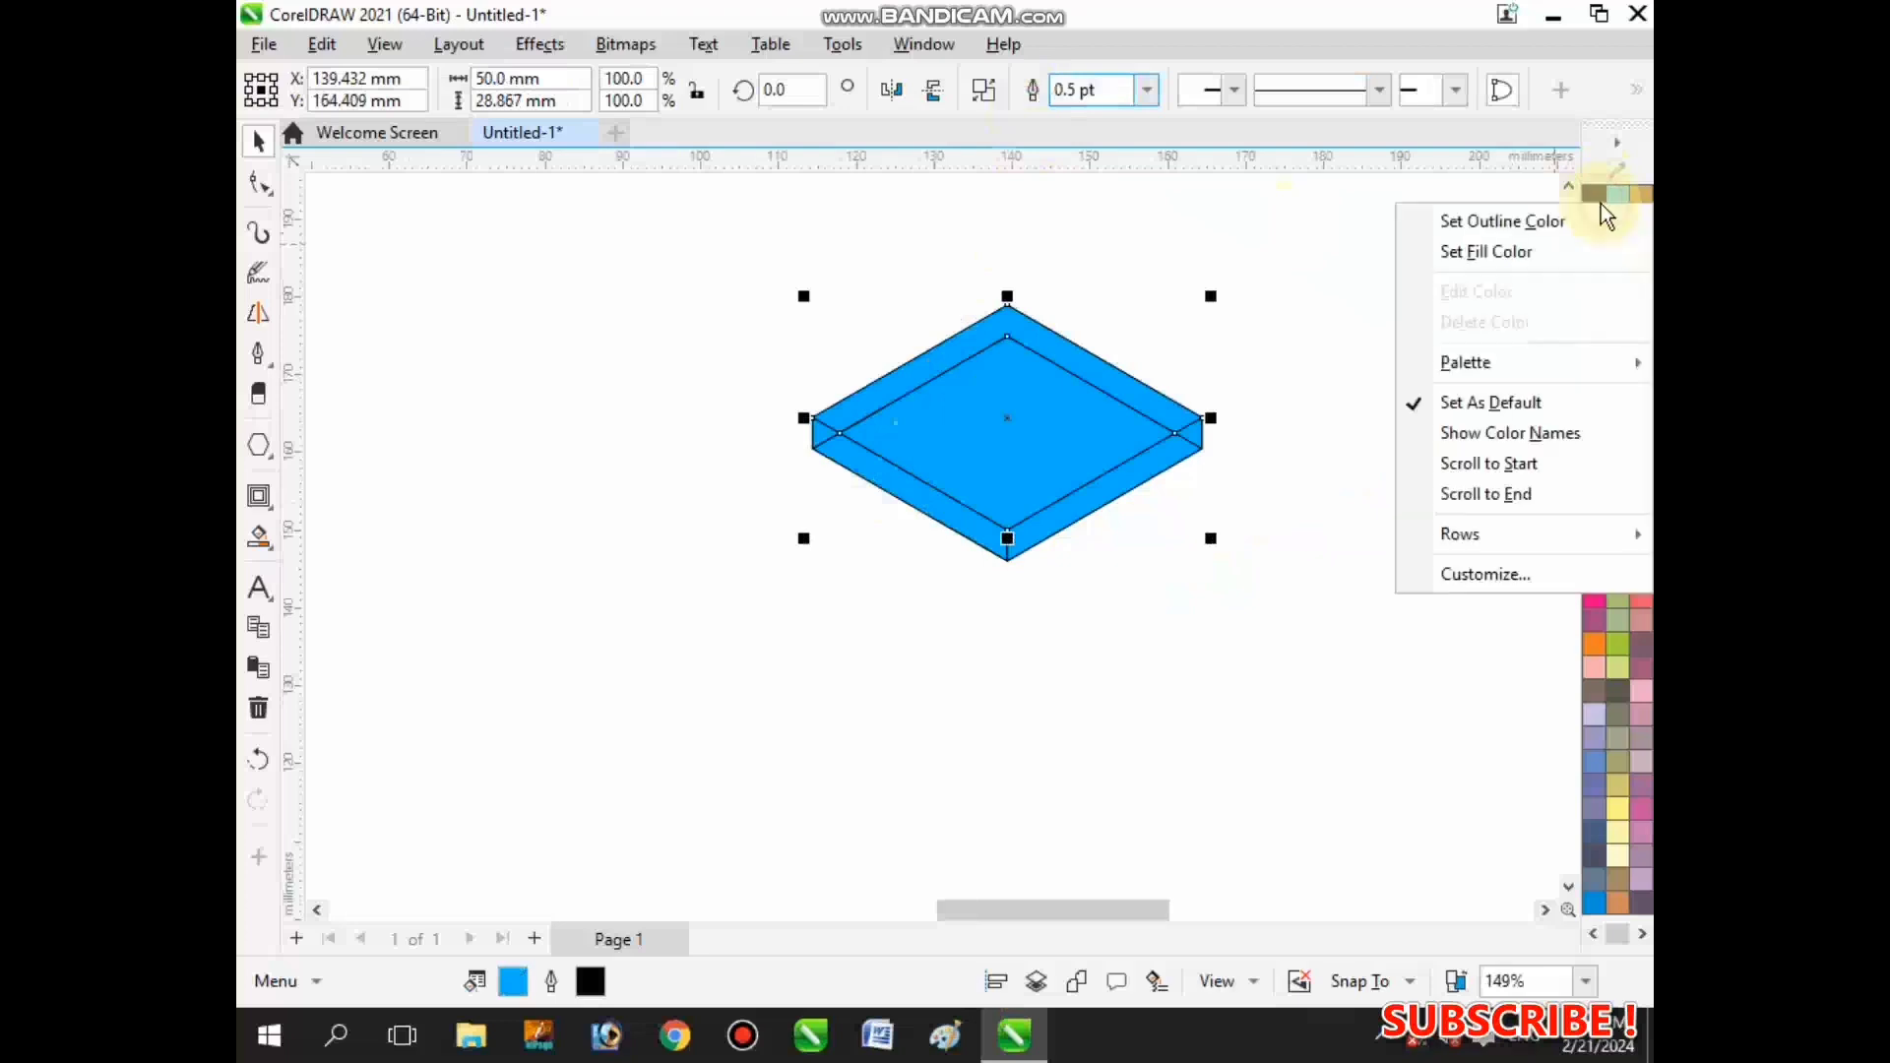
click(1545, 221)
click(1434, 311)
- Weld the left and right corner triangles to their adjoining front strips to complete both side faces
scroll(787, 463, up, 1)
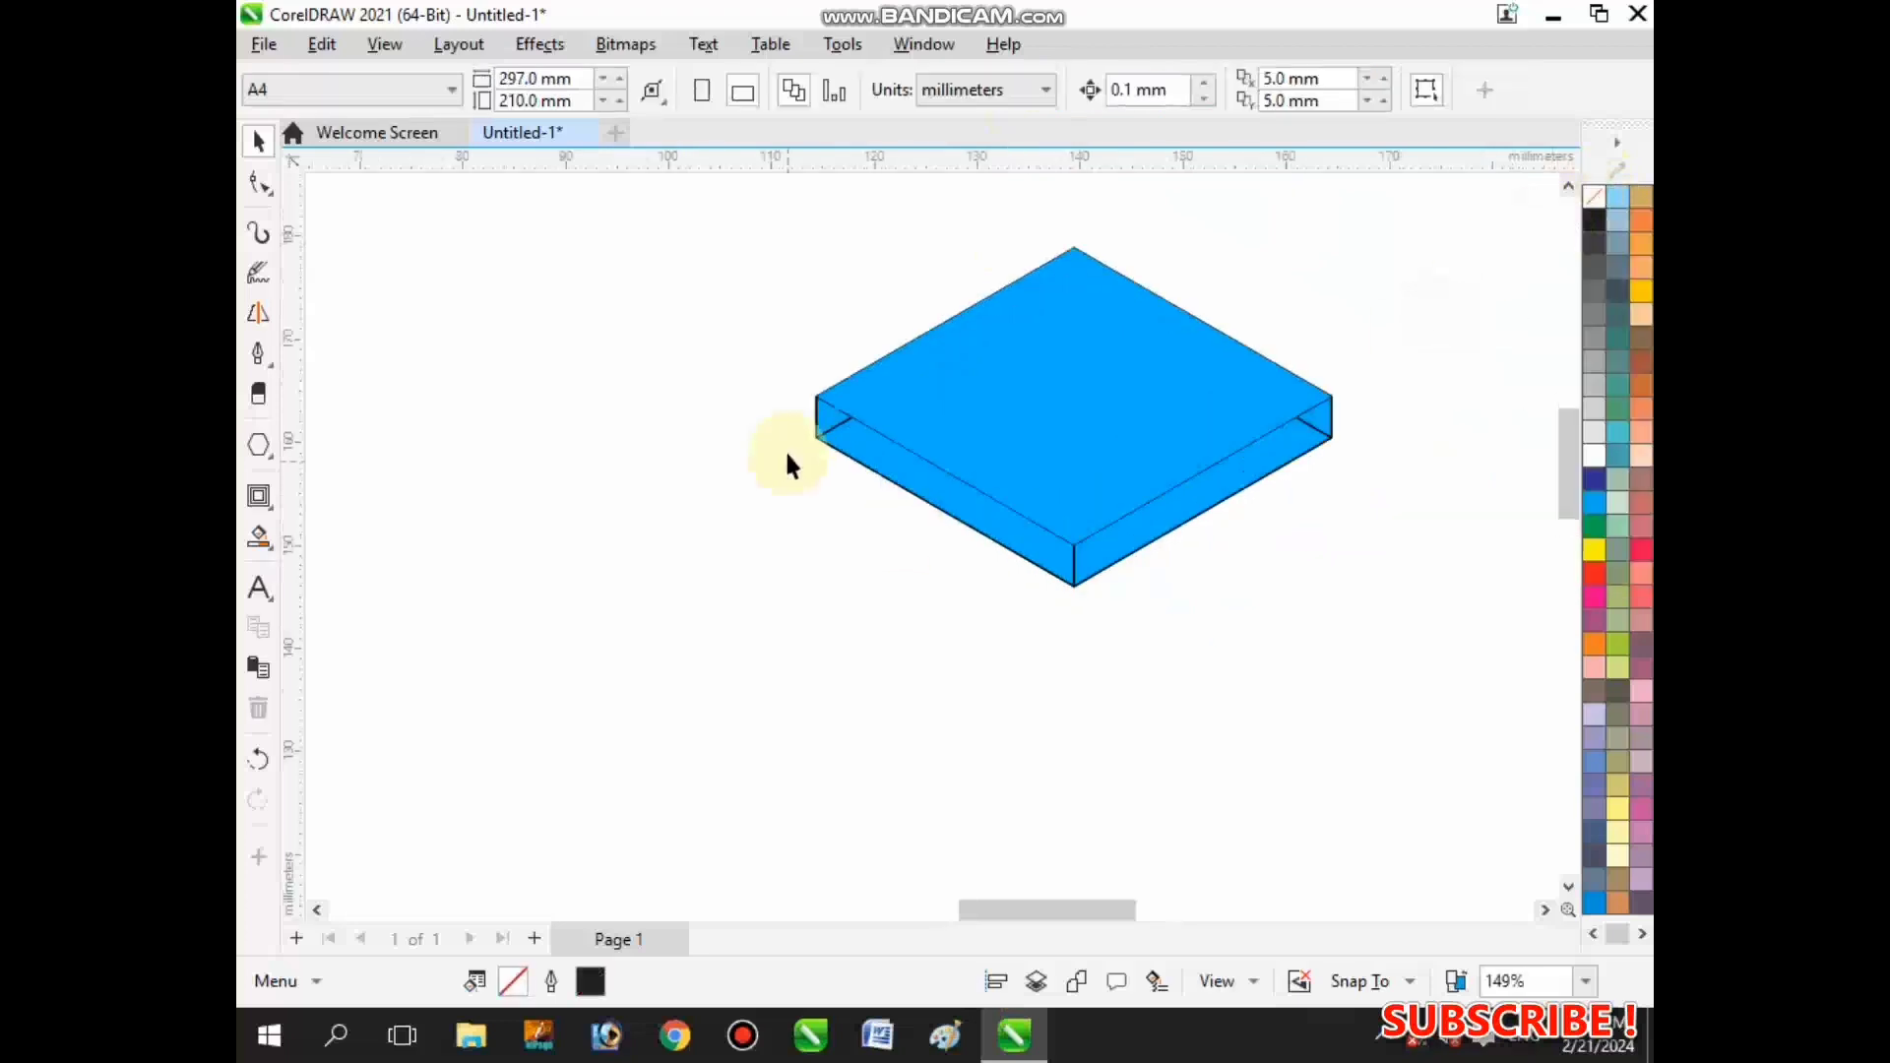
click(829, 421)
shift+click(894, 447)
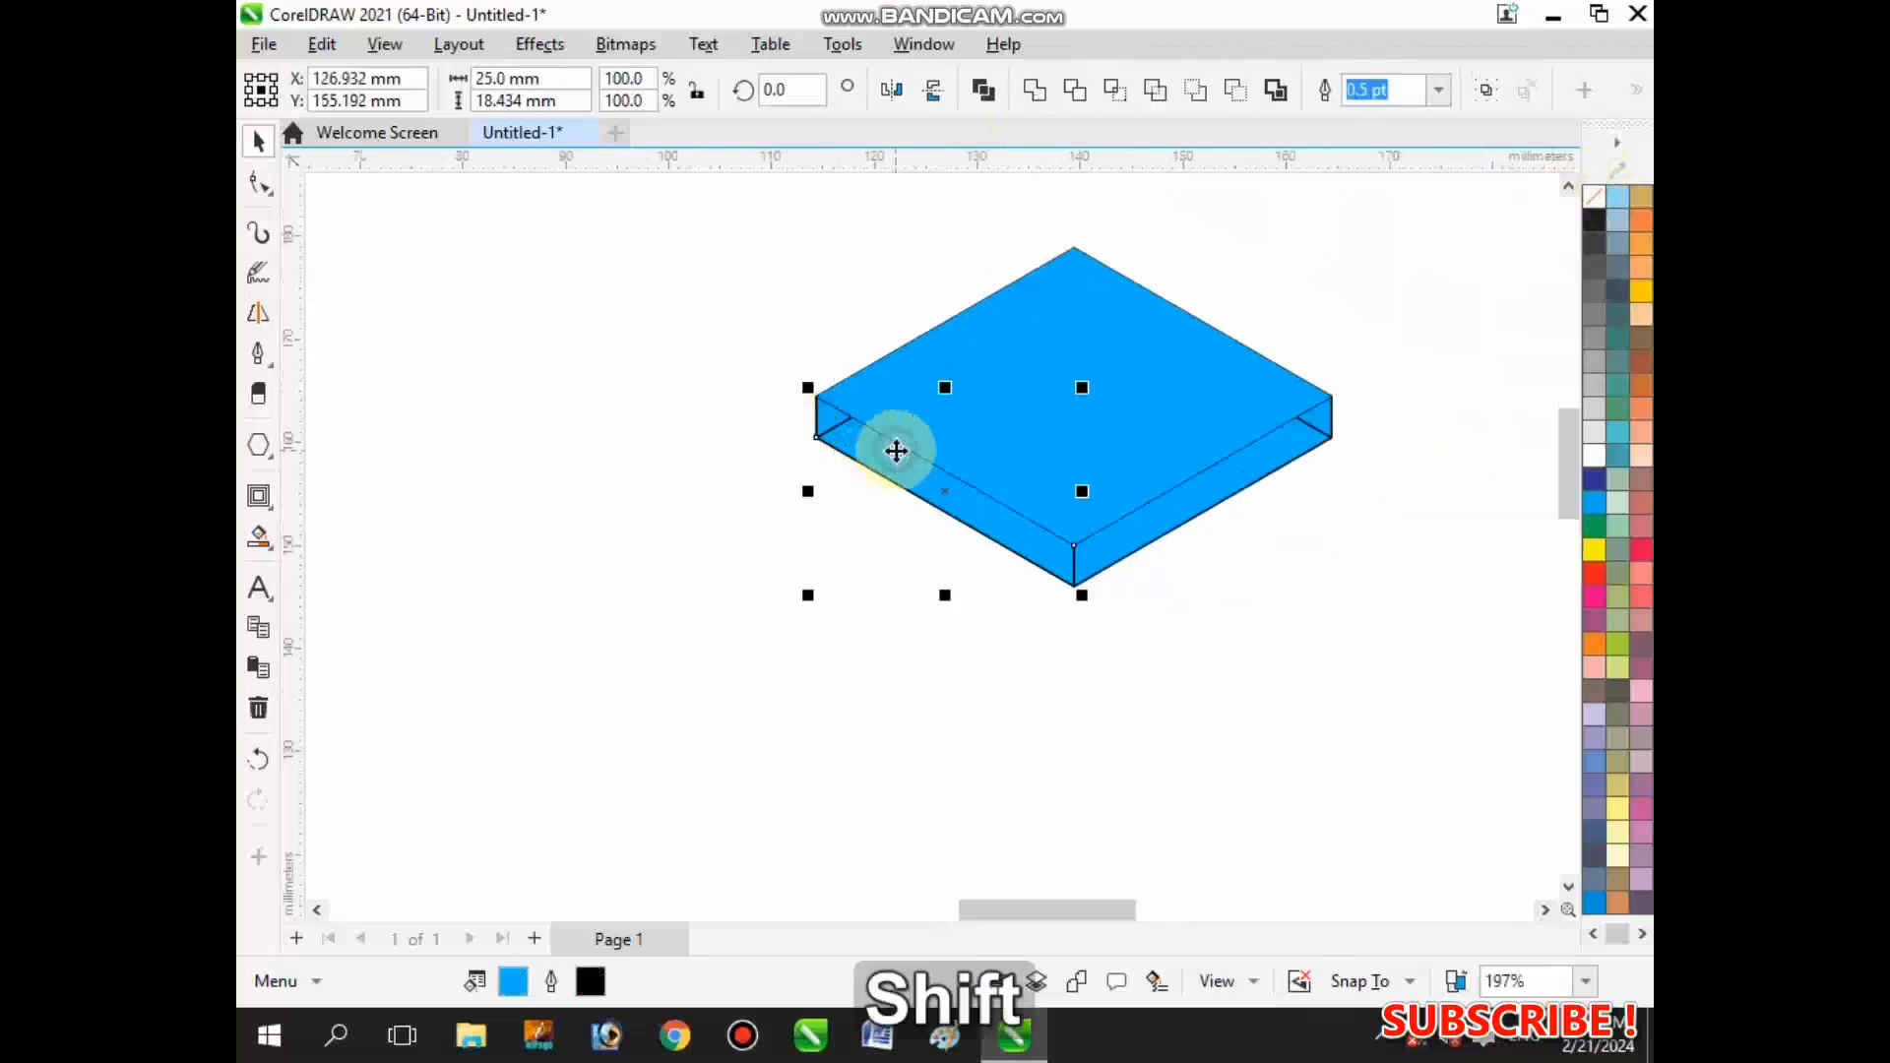
click(1307, 410)
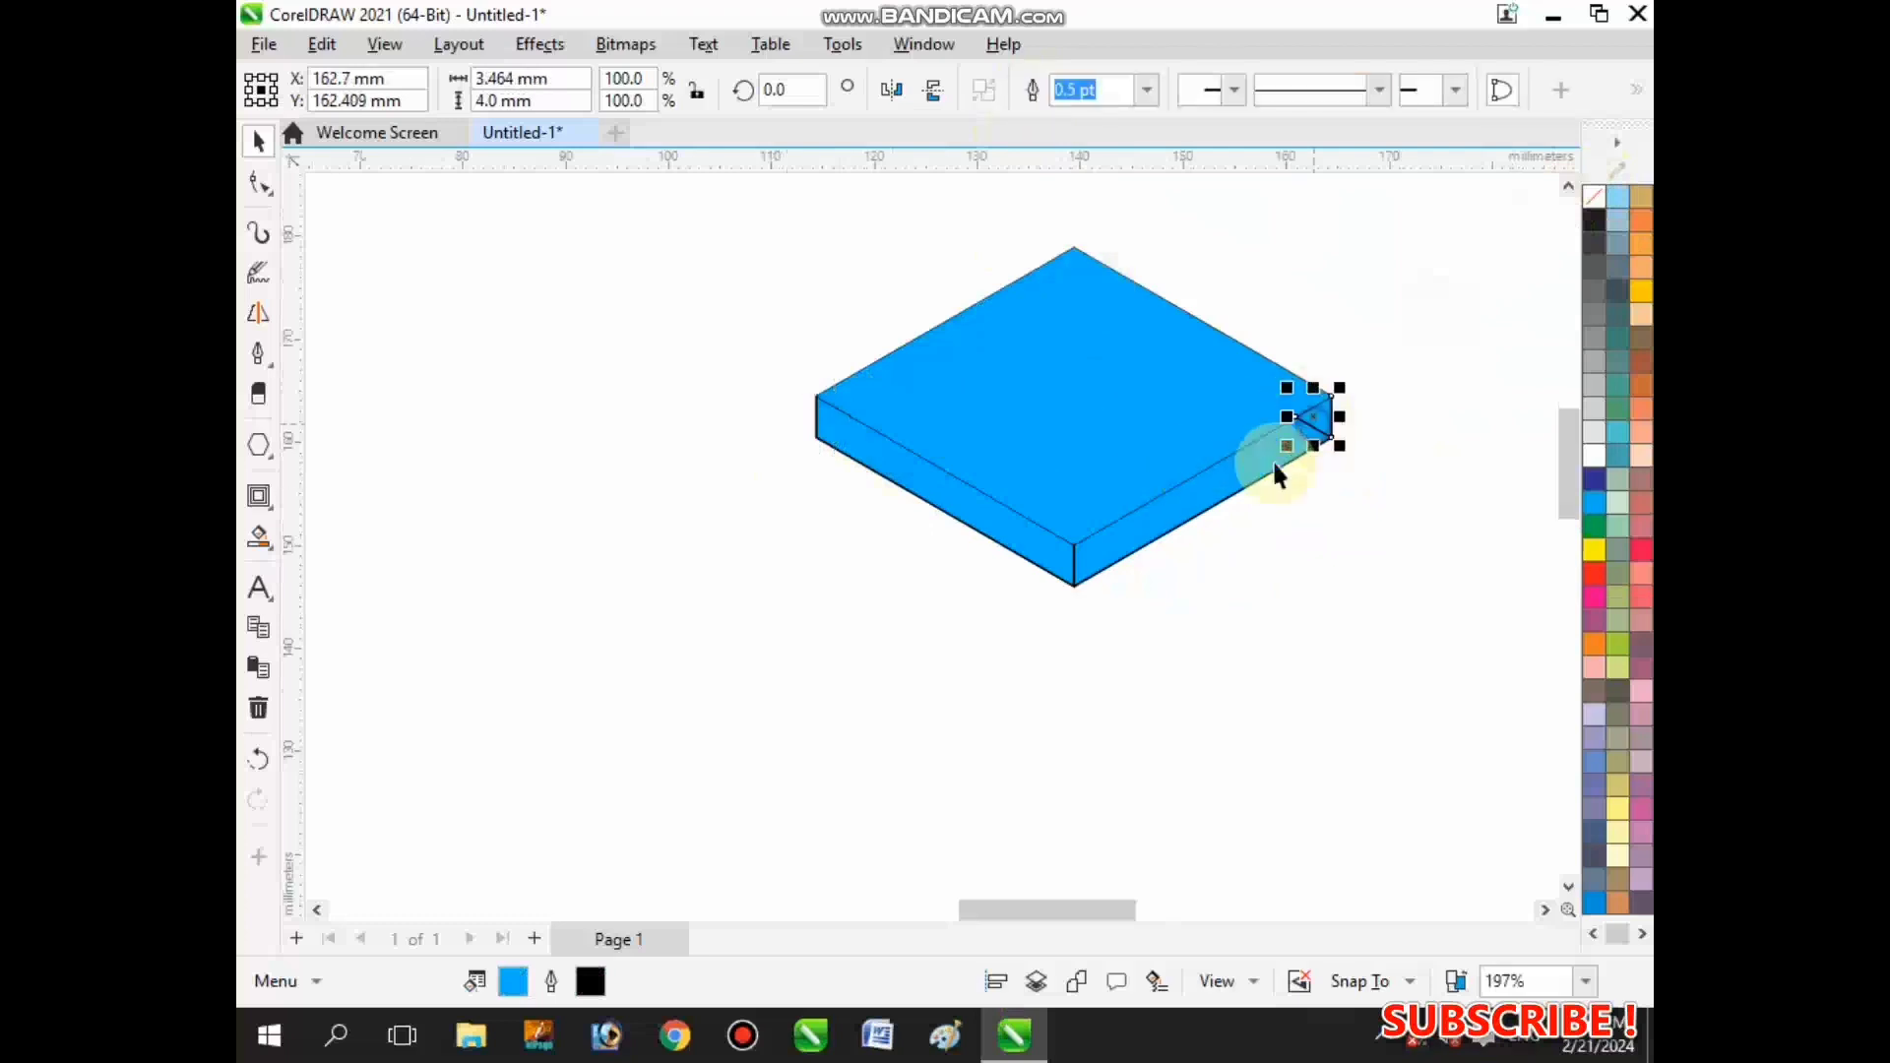
shift+click(1165, 498)
click(1039, 98)
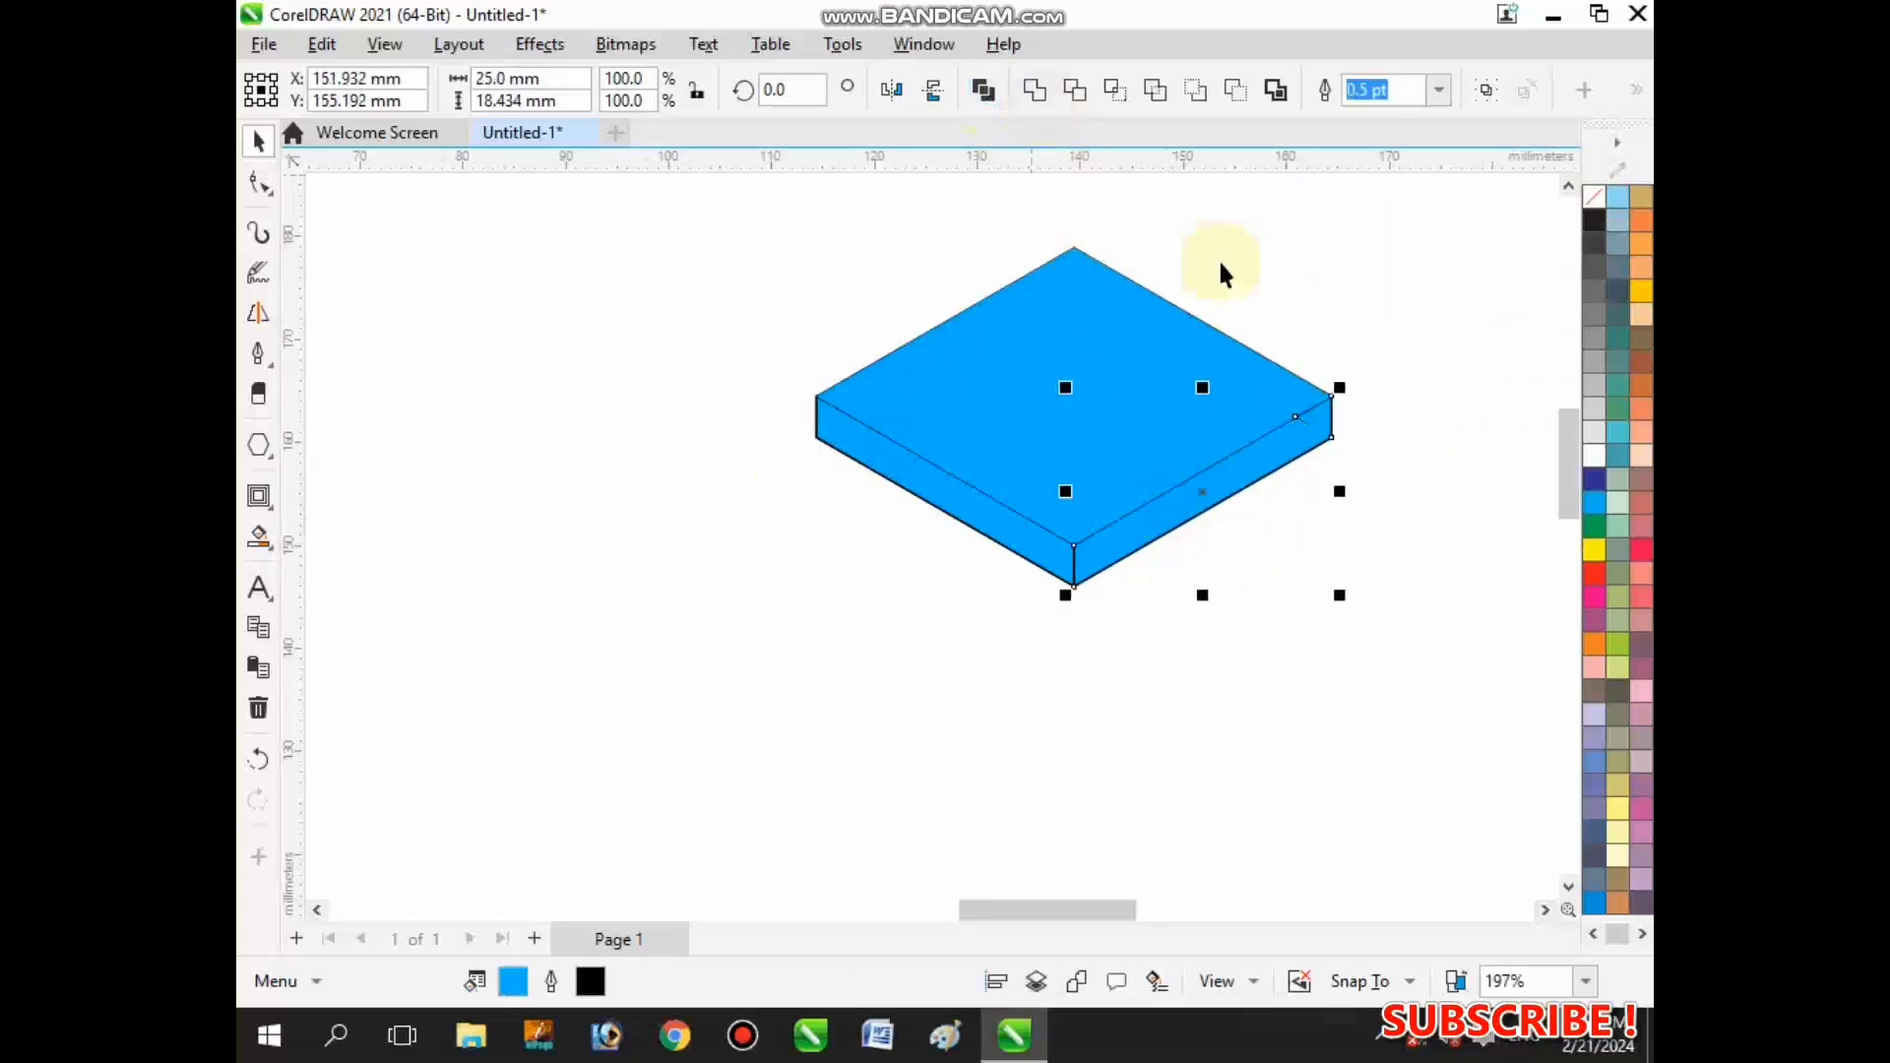
click(1219, 258)
- Apply a one-step inside contour with a 3.5 mm offset and black fill to the top face
click(1115, 339)
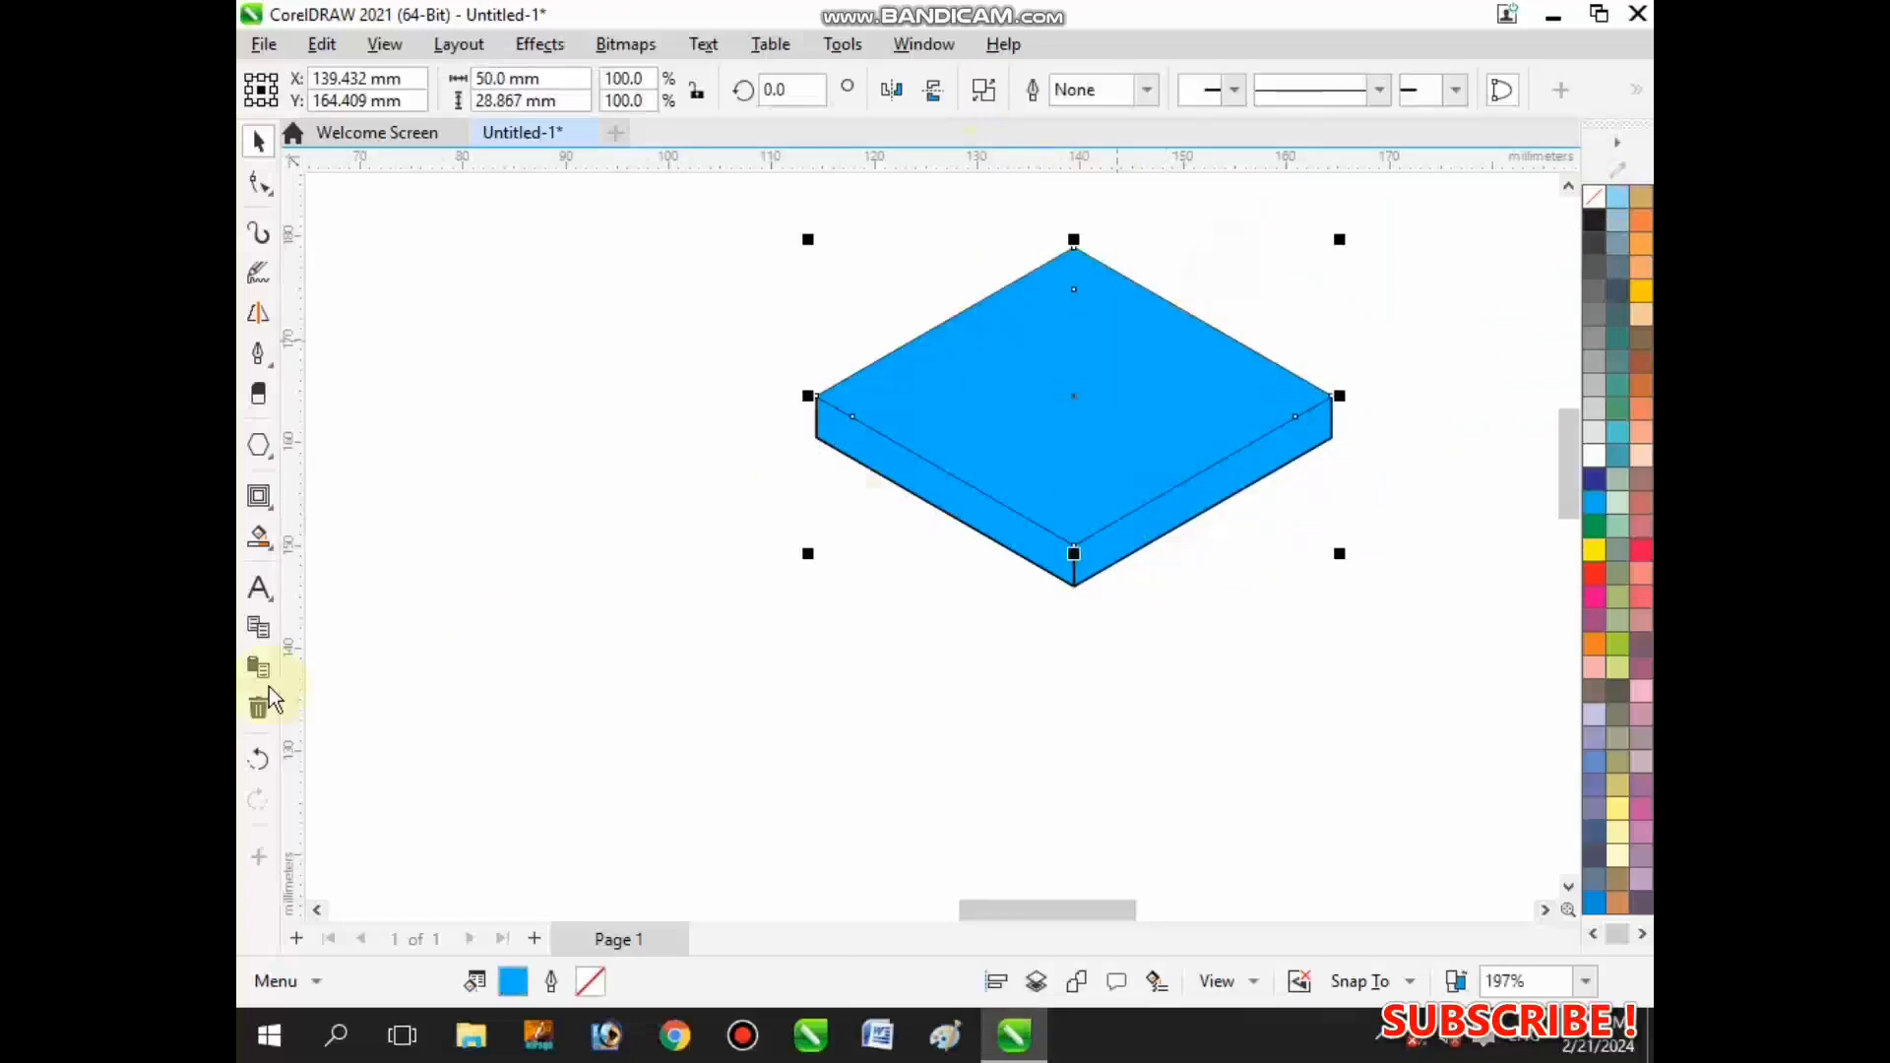
click(259, 496)
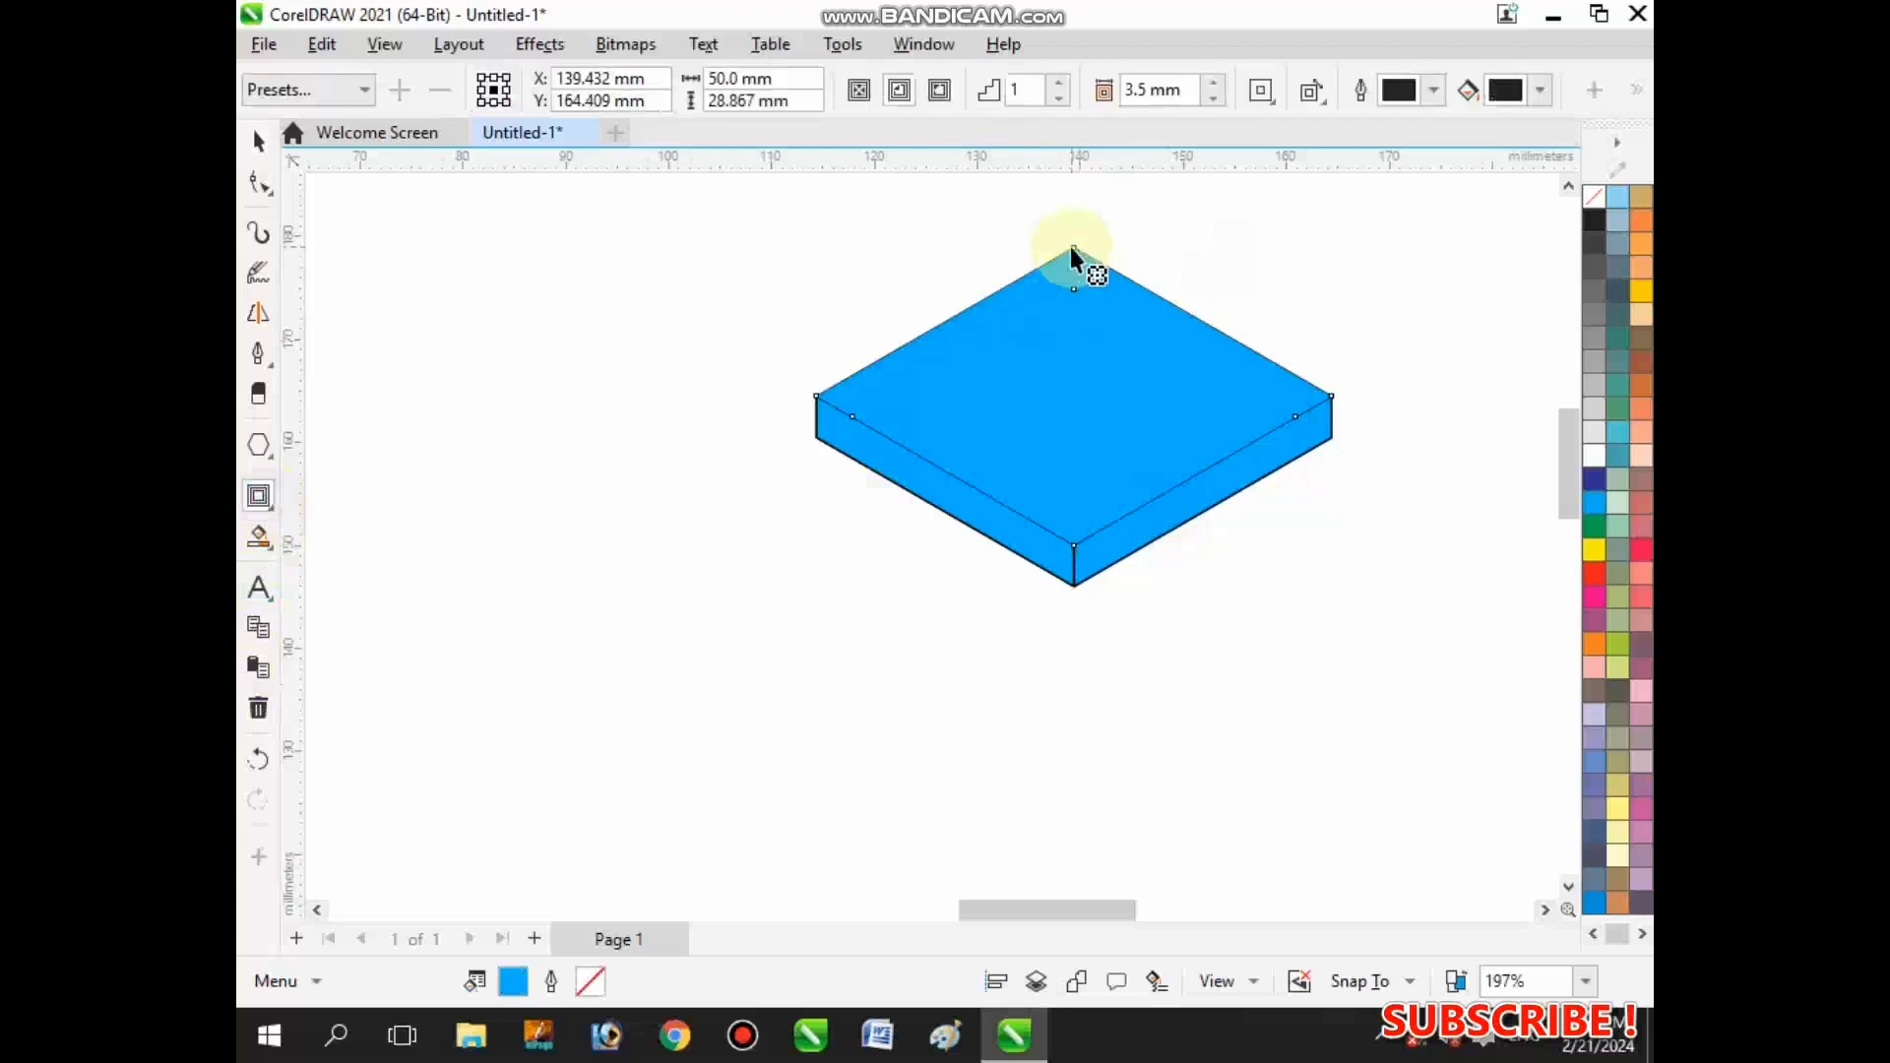
click(912, 89)
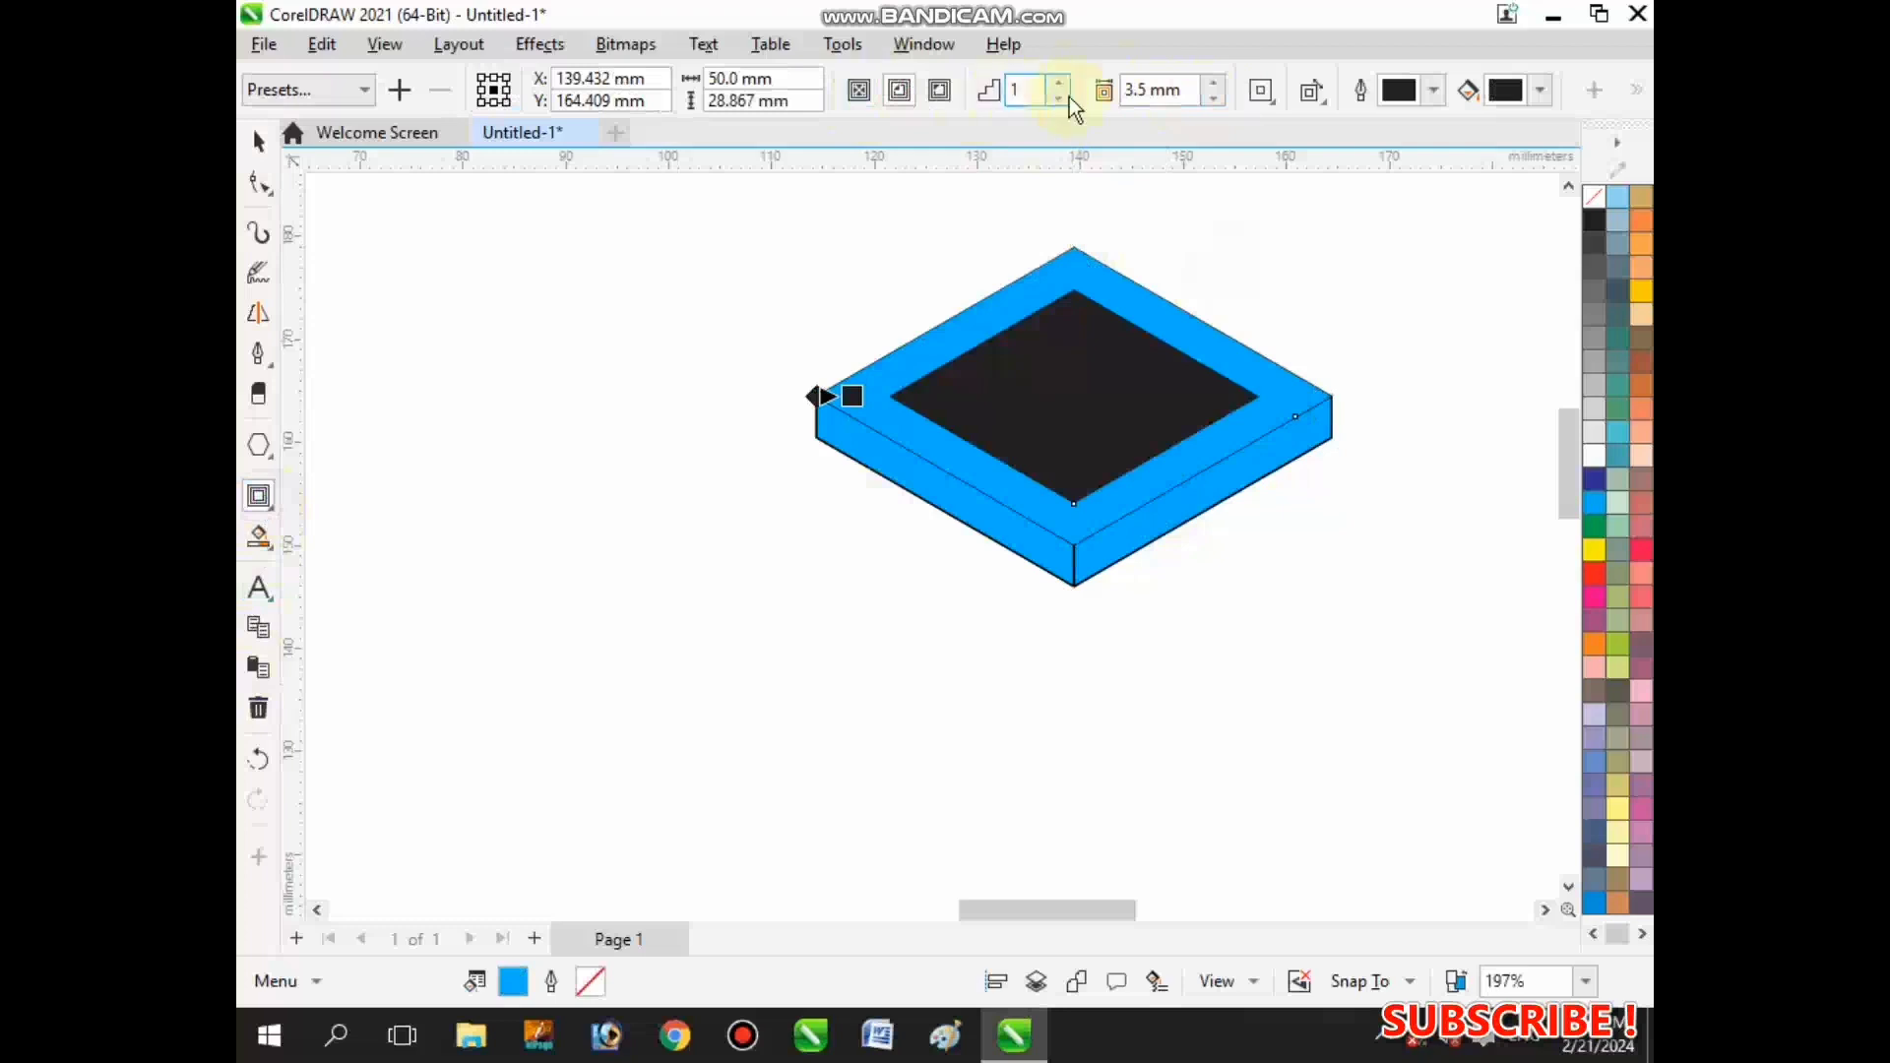
click(259, 141)
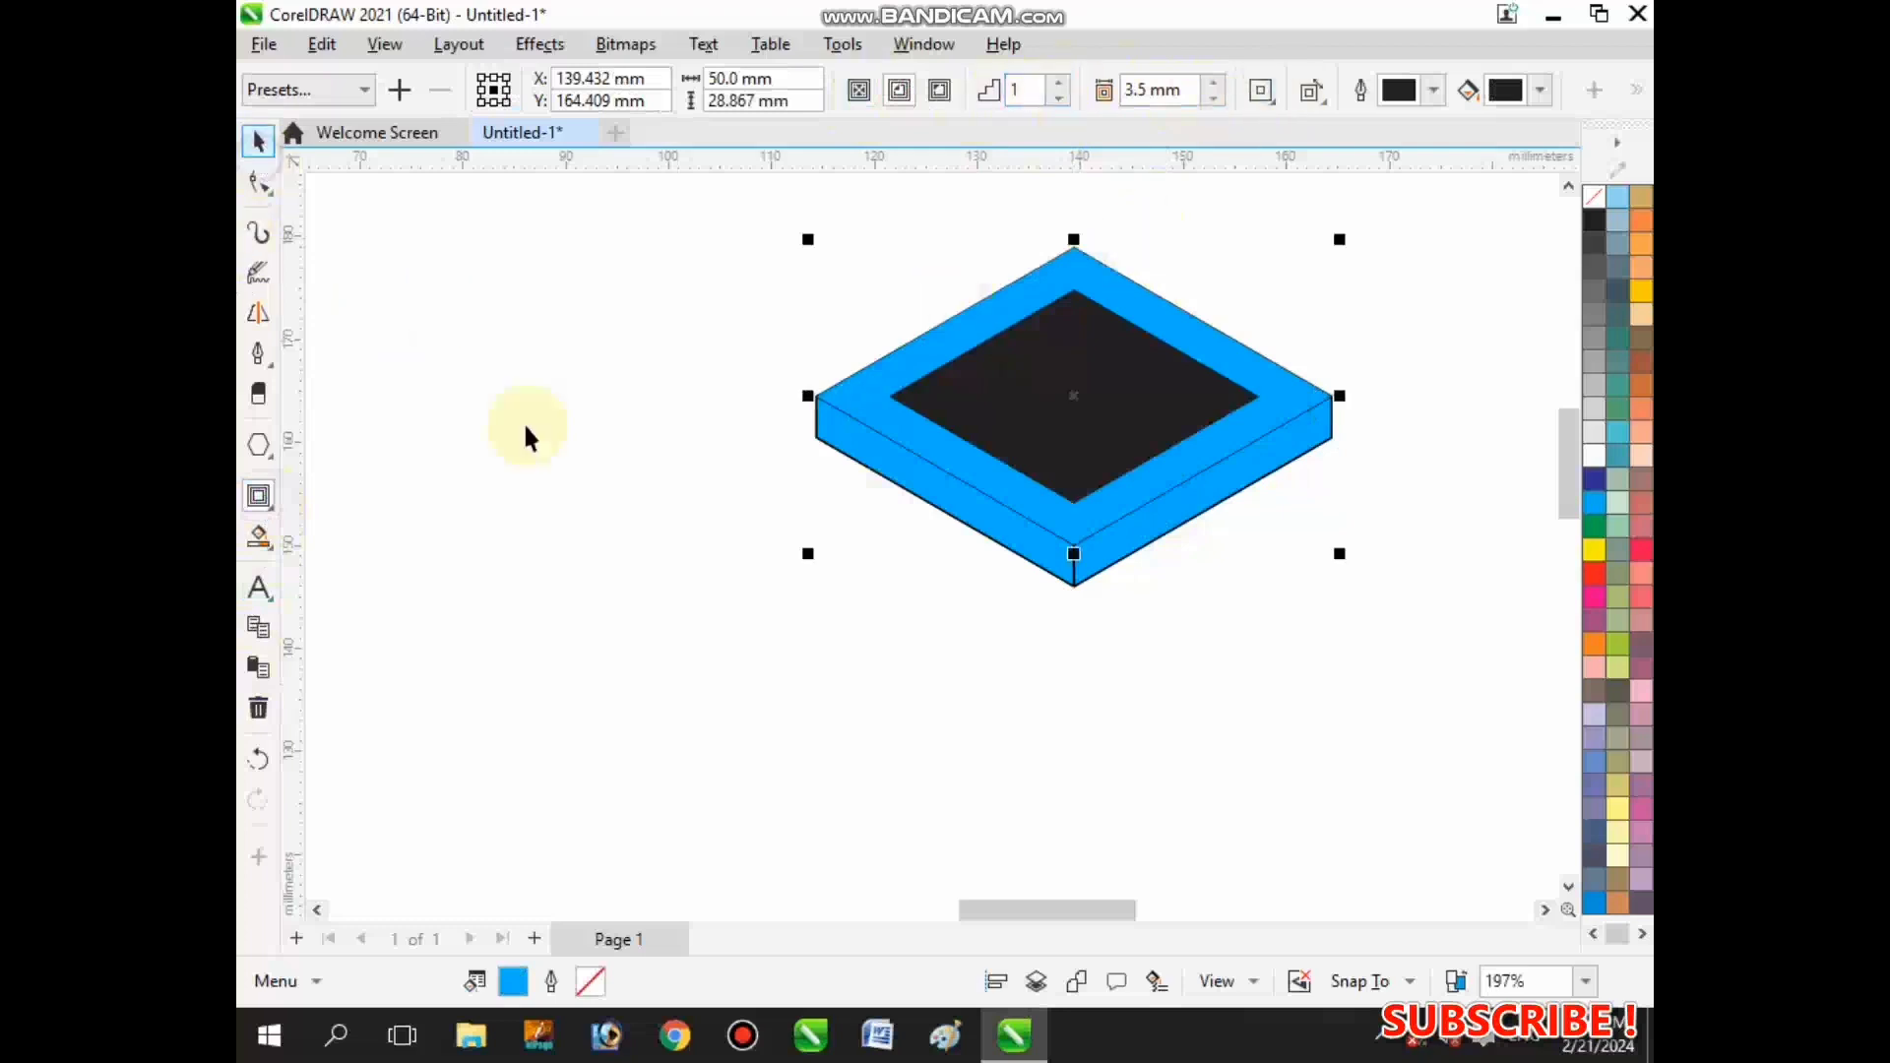
click(523, 422)
click(990, 394)
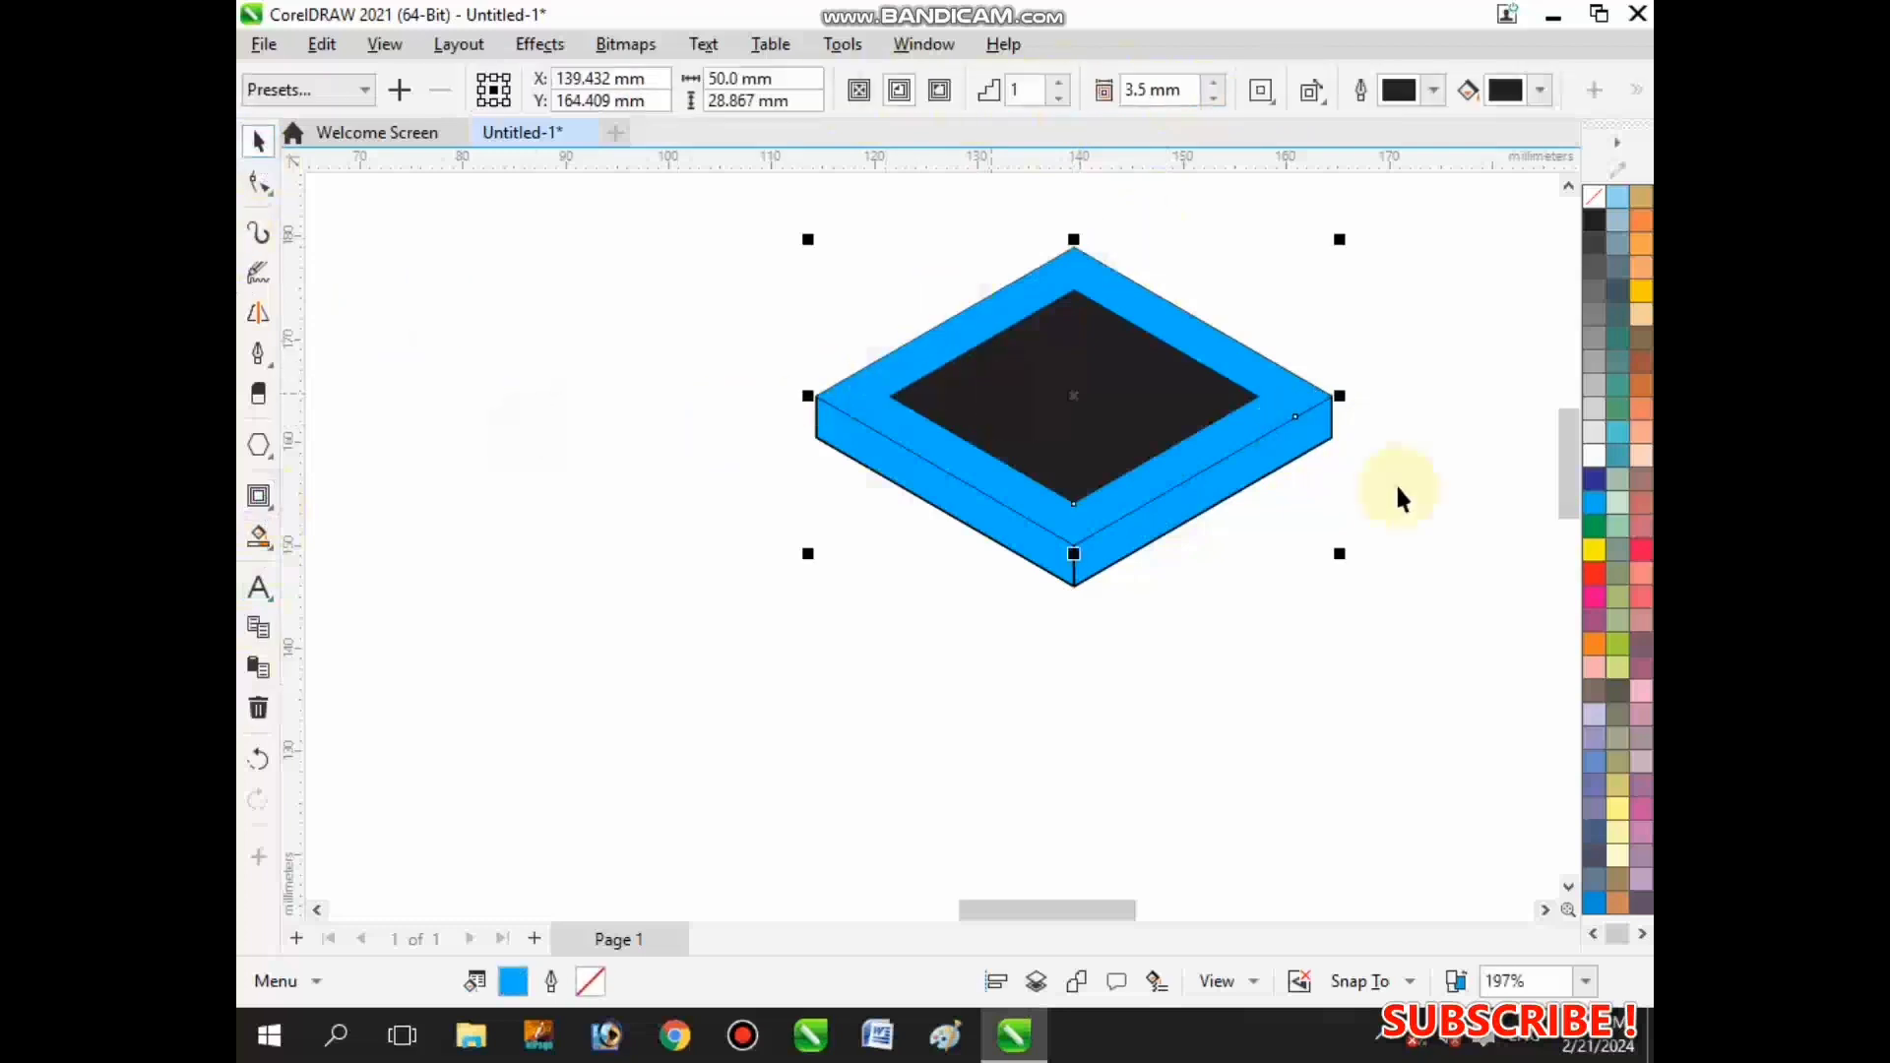
click(1384, 549)
- Break the contour apart so the black inner rhombus is separate from the blue top face
scroll(985, 392, down, 1)
scroll(933, 306, down, 2)
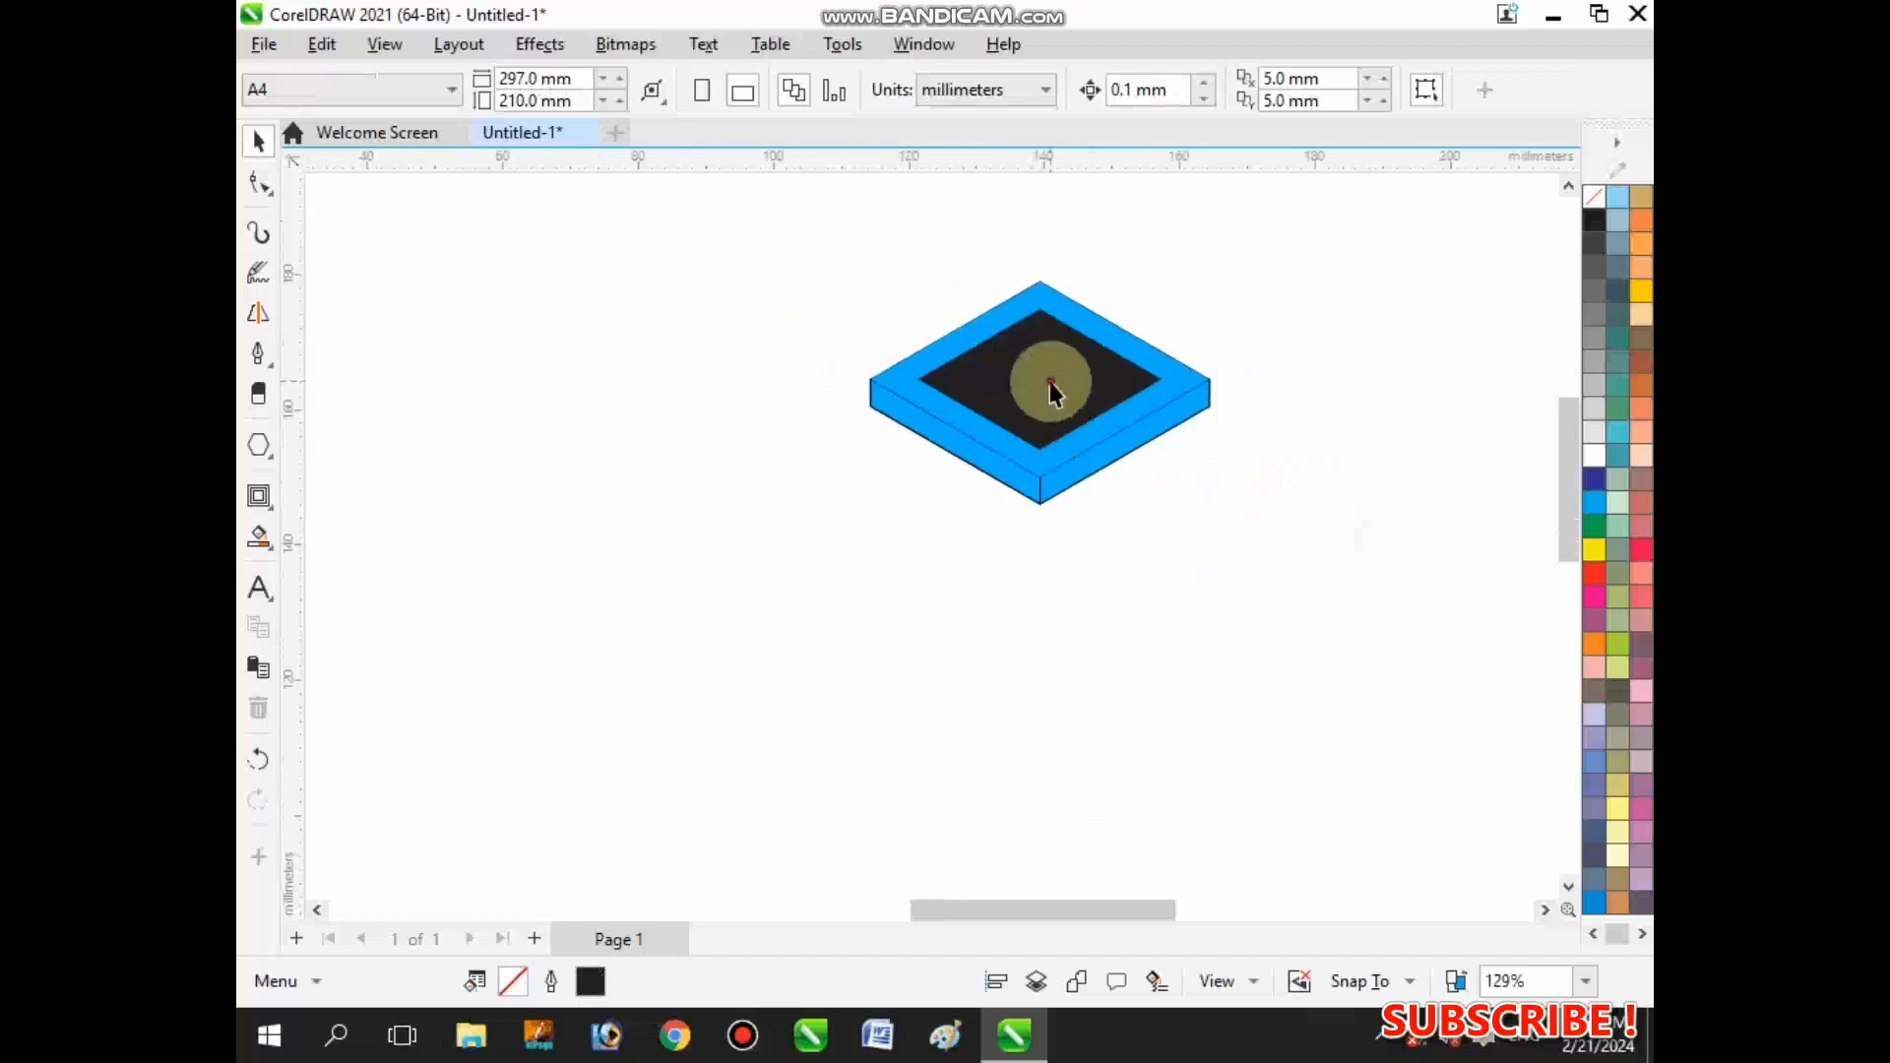
right_click(1050, 381)
click(1135, 432)
click(1390, 463)
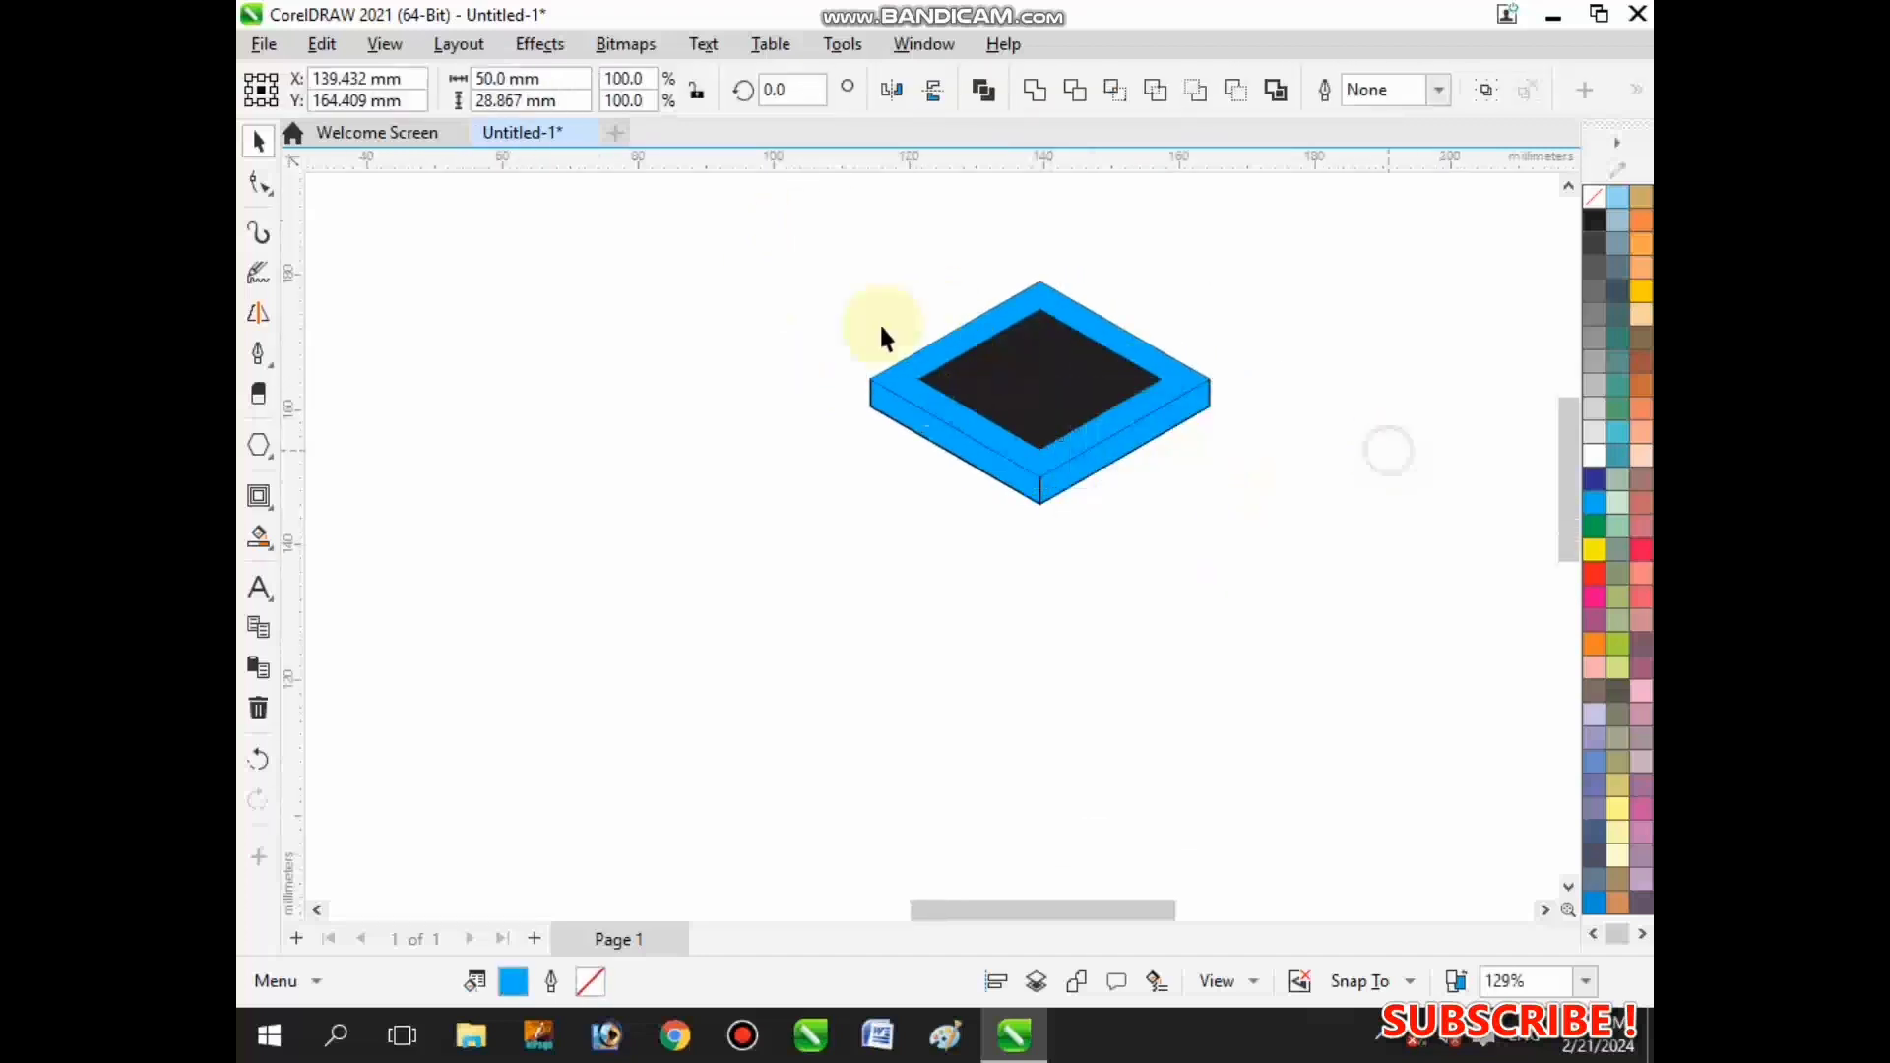
- Subtract the black inner rhombus from the blue top face so the top becomes an open frame
drag(824, 190, 1225, 510)
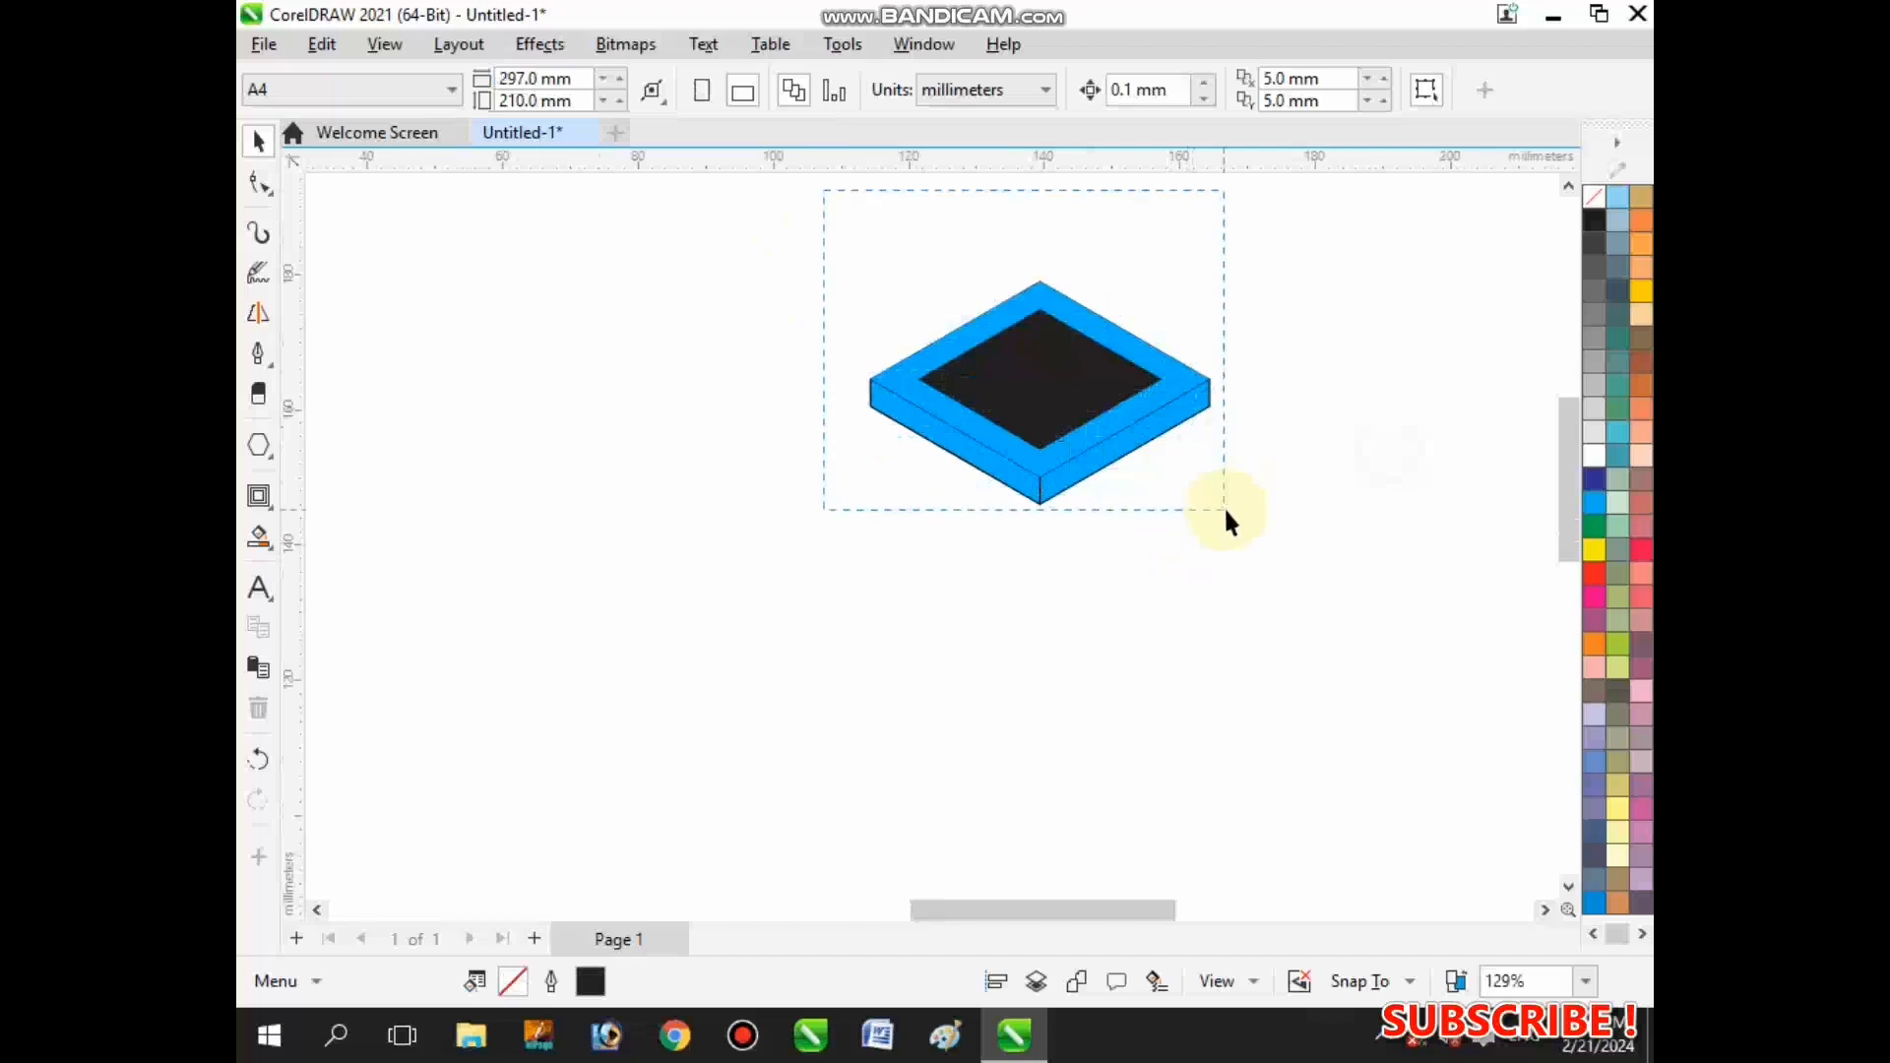
click(1030, 372)
scroll(1035, 308, up, 2)
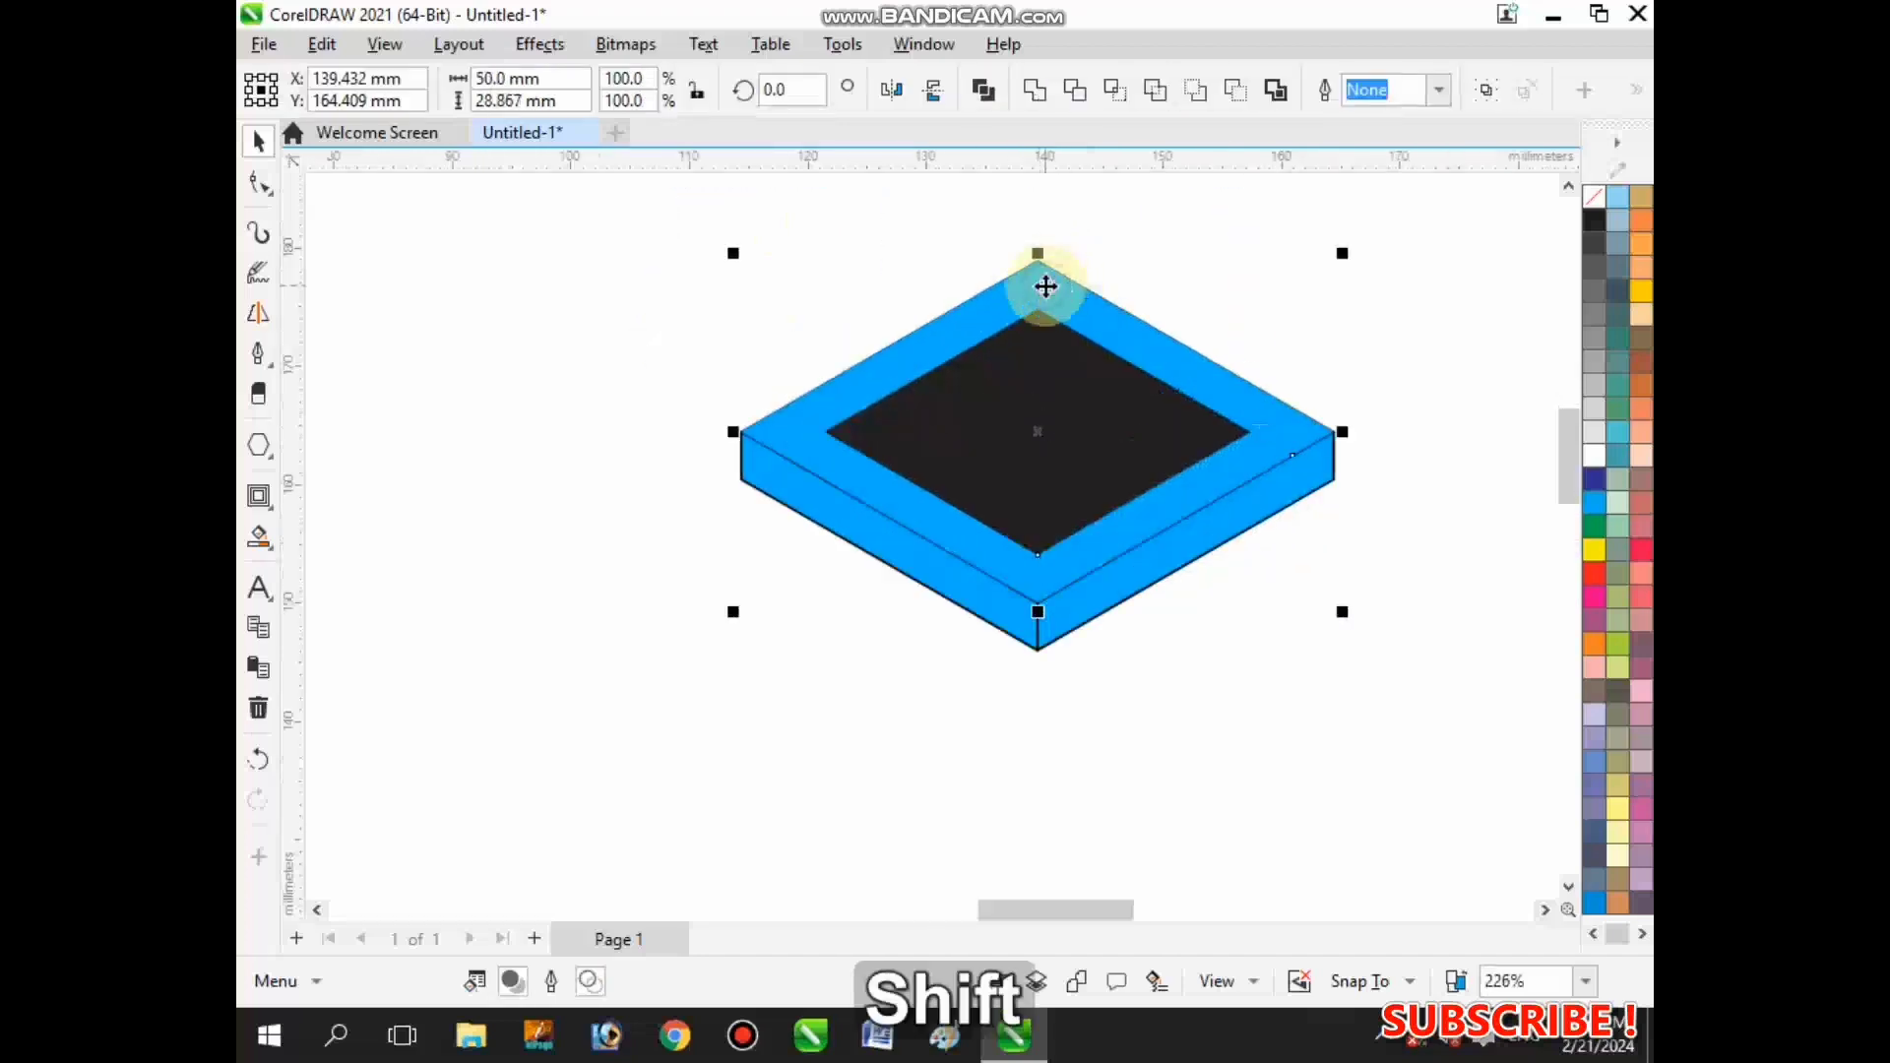
click(1265, 99)
click(1236, 229)
scroll(1142, 305, down, 3)
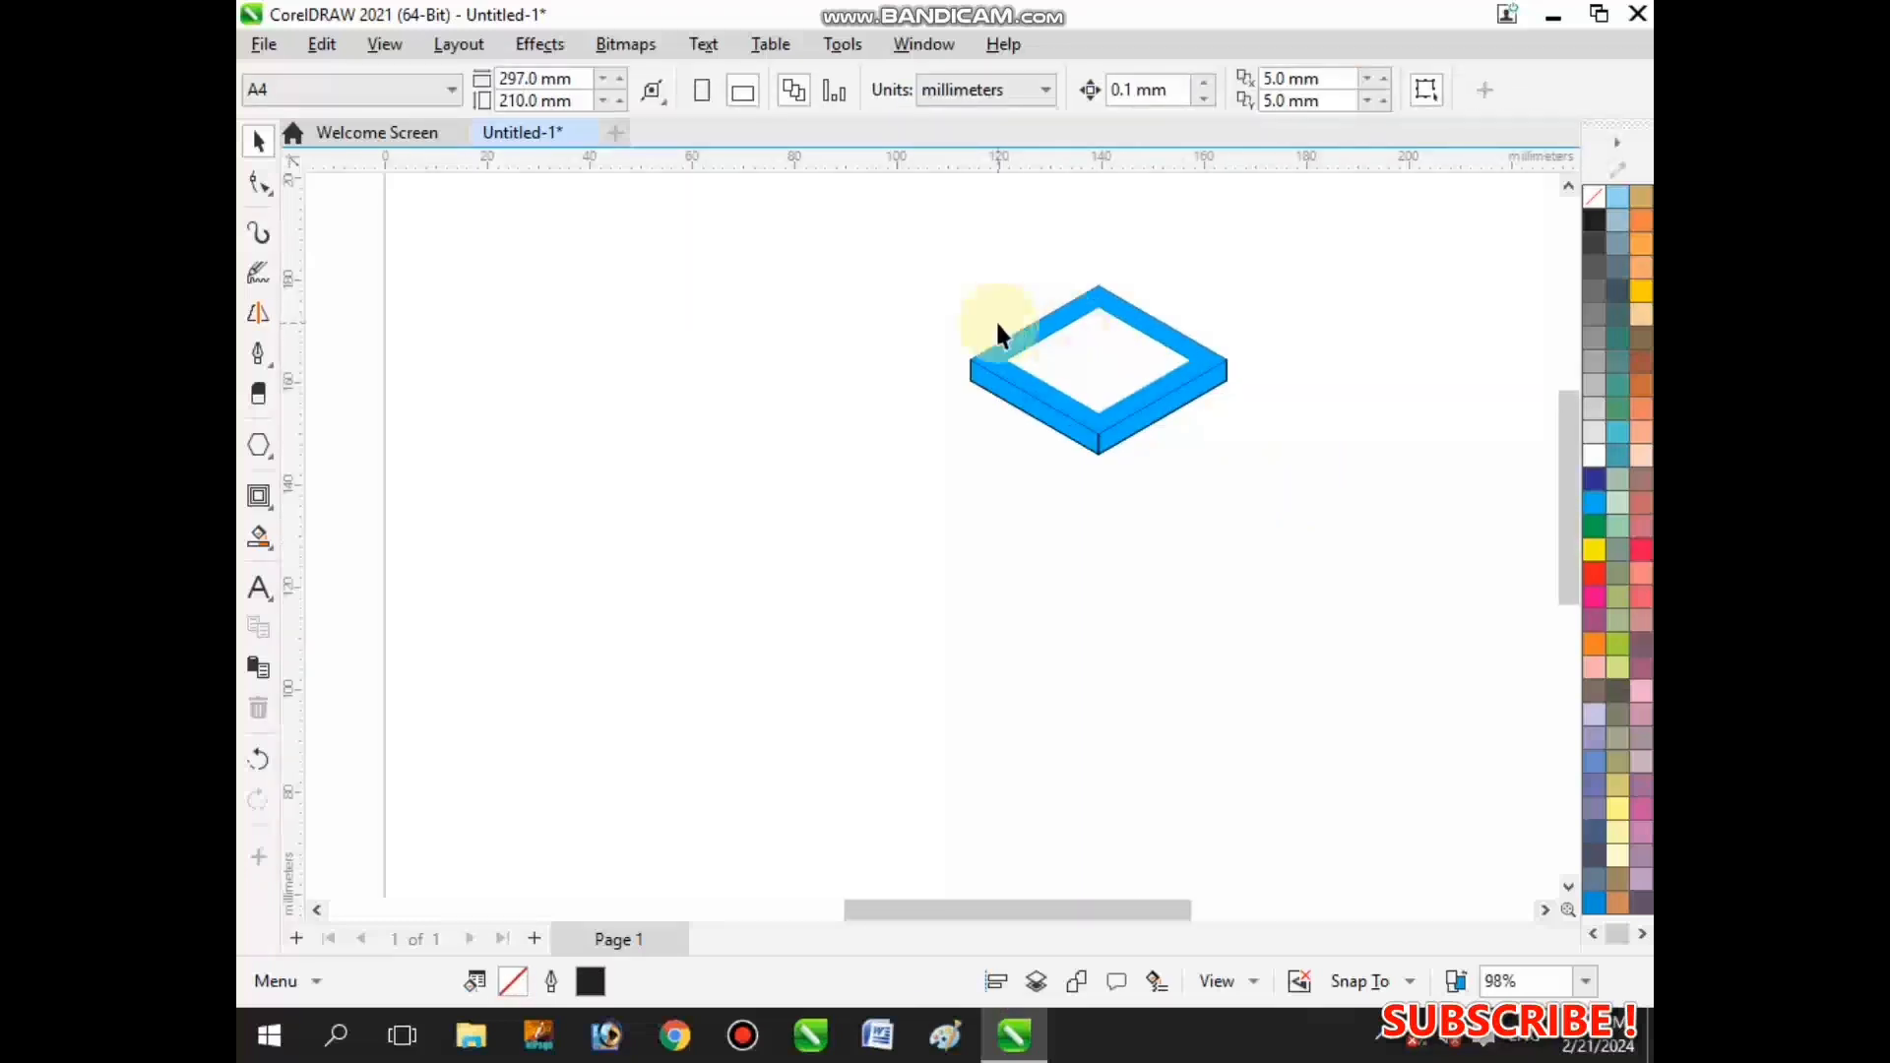
- Fill all faces of the slab with white
drag(882, 232, 1360, 528)
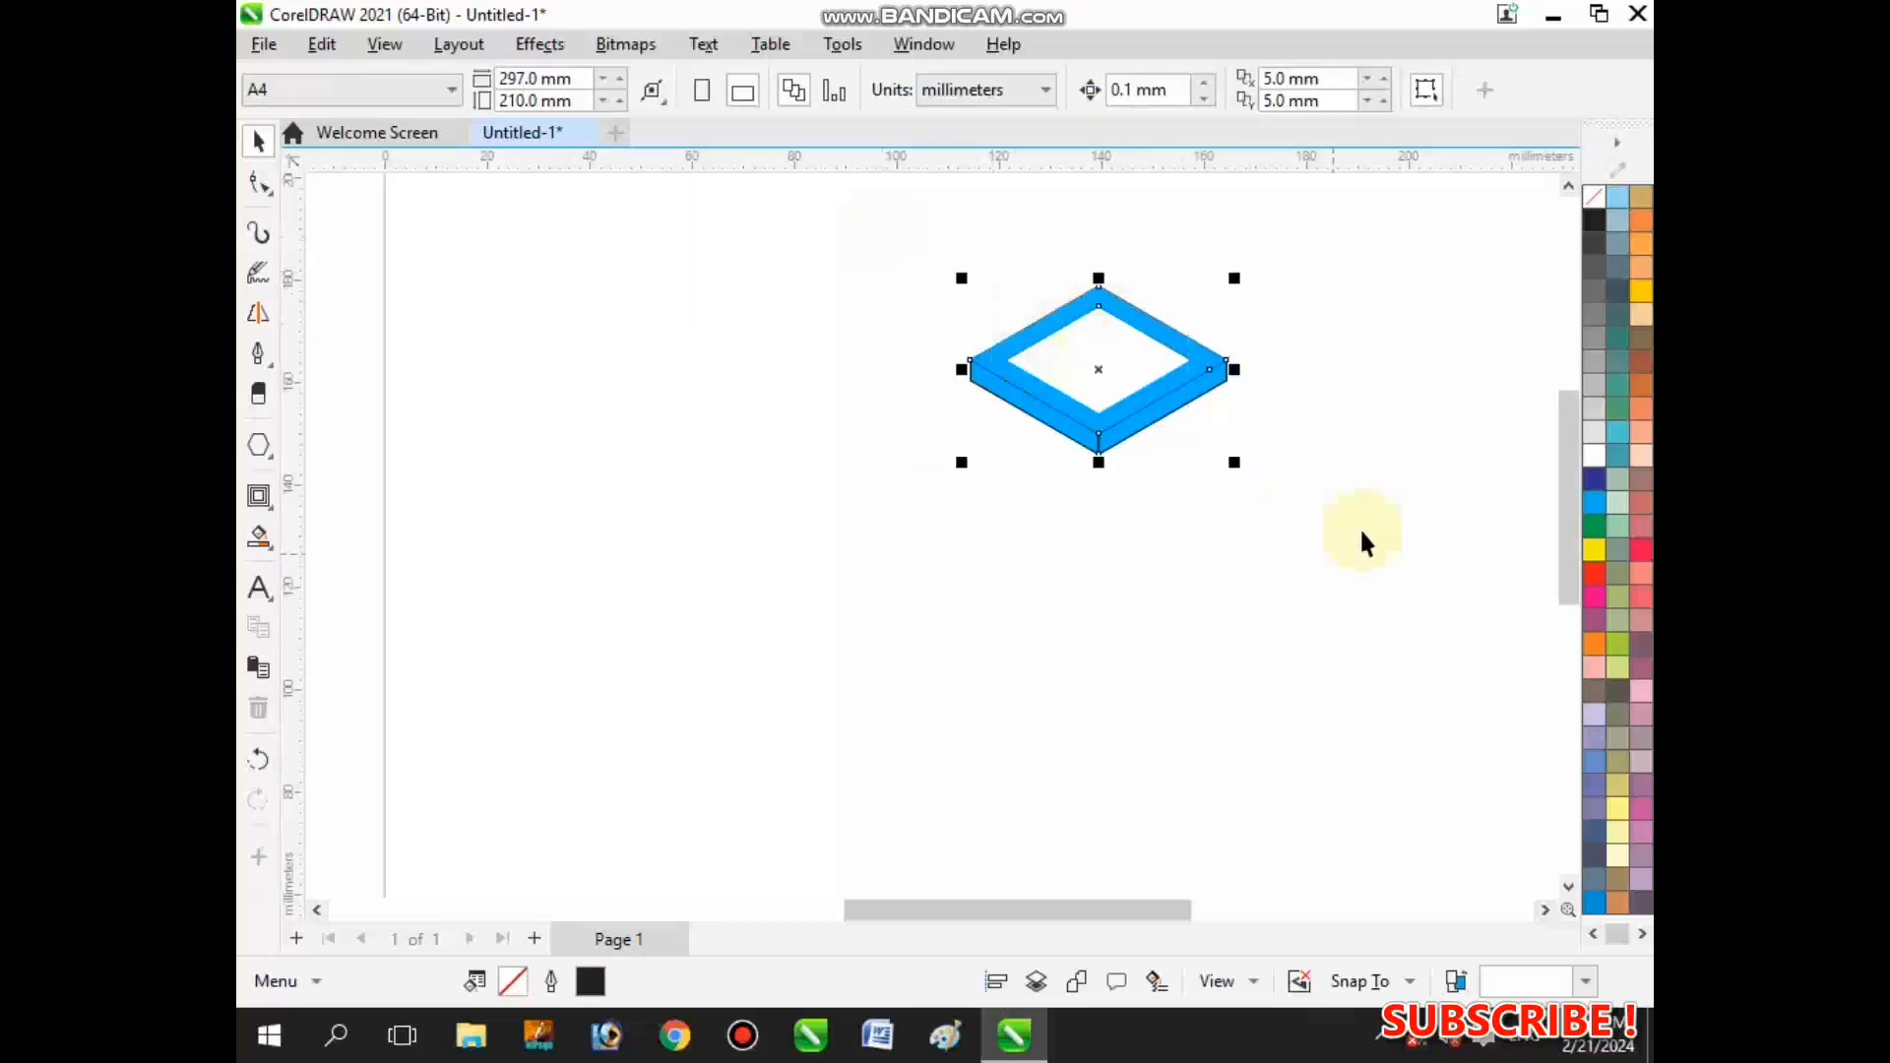
click(1595, 456)
click(773, 527)
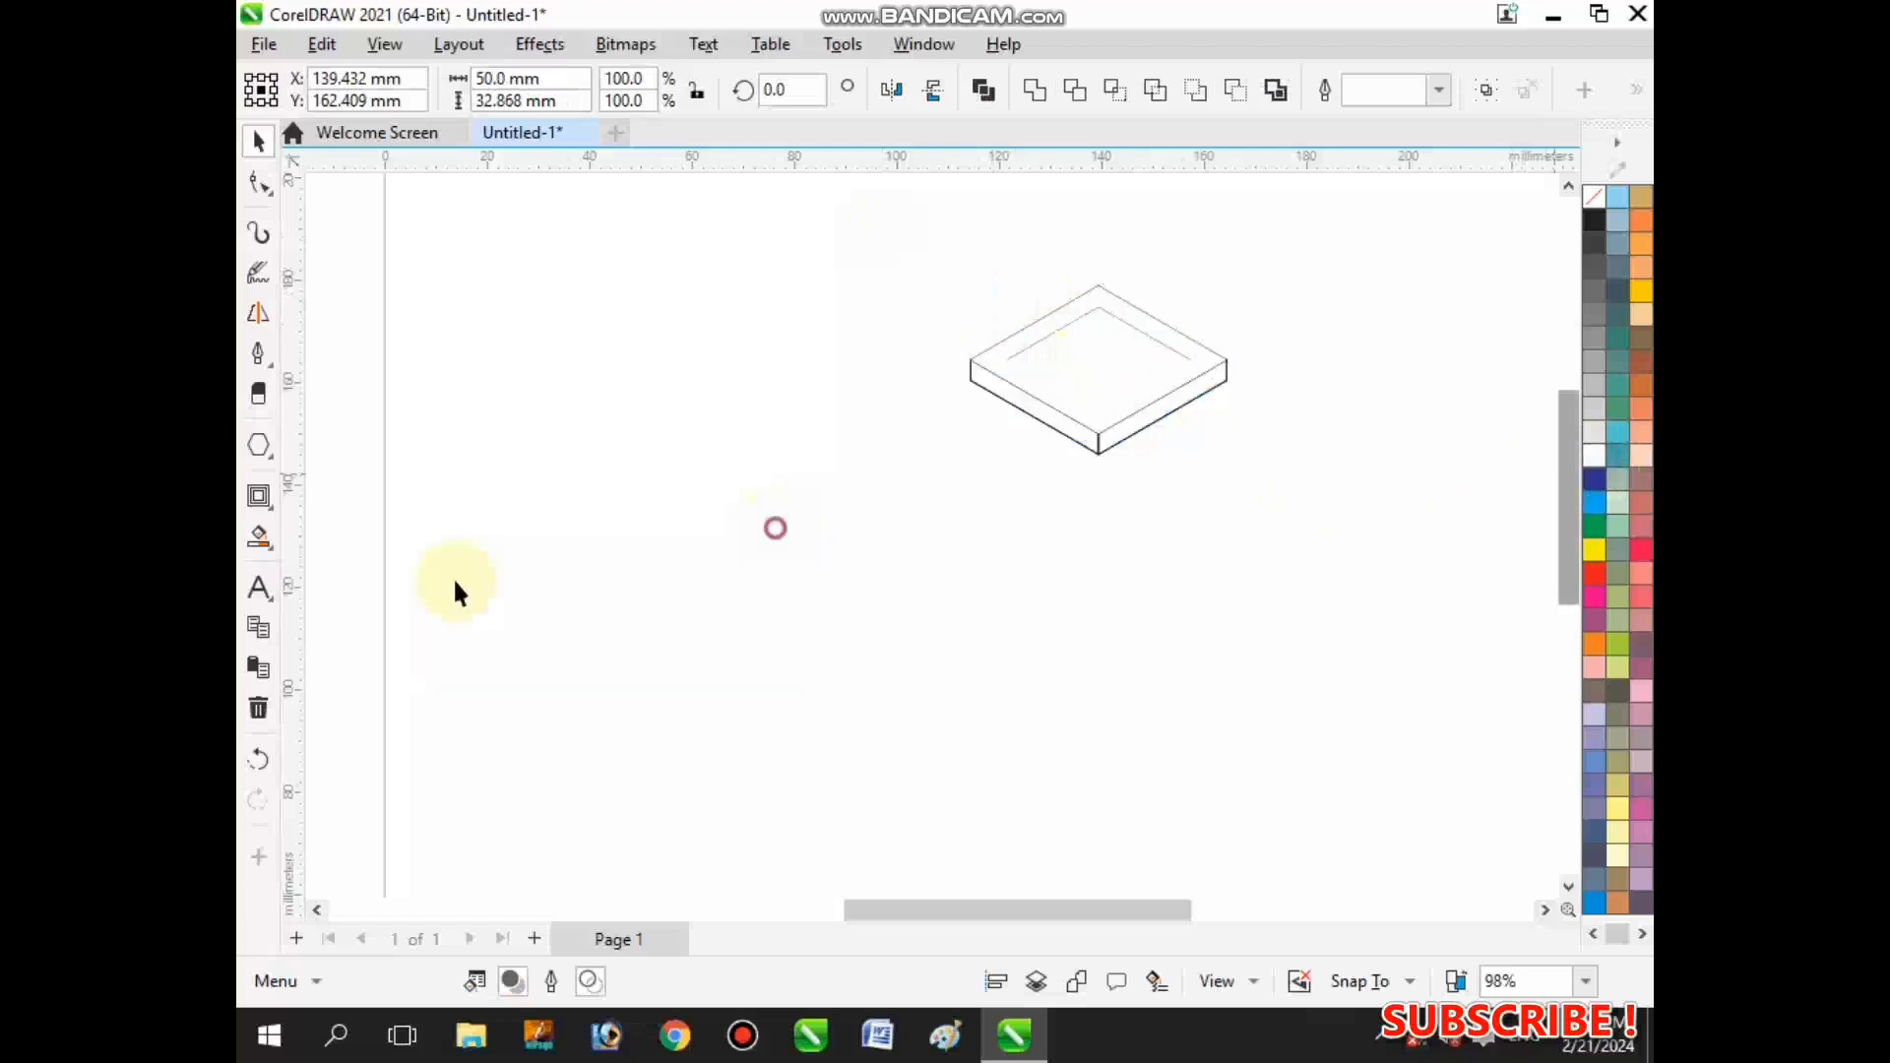
- Draw a polygon beside the slab and make it an upright triangle about 52 mm wide, with 3 sides and a rotation of 0°
click(258, 449)
drag(611, 446, 742, 528)
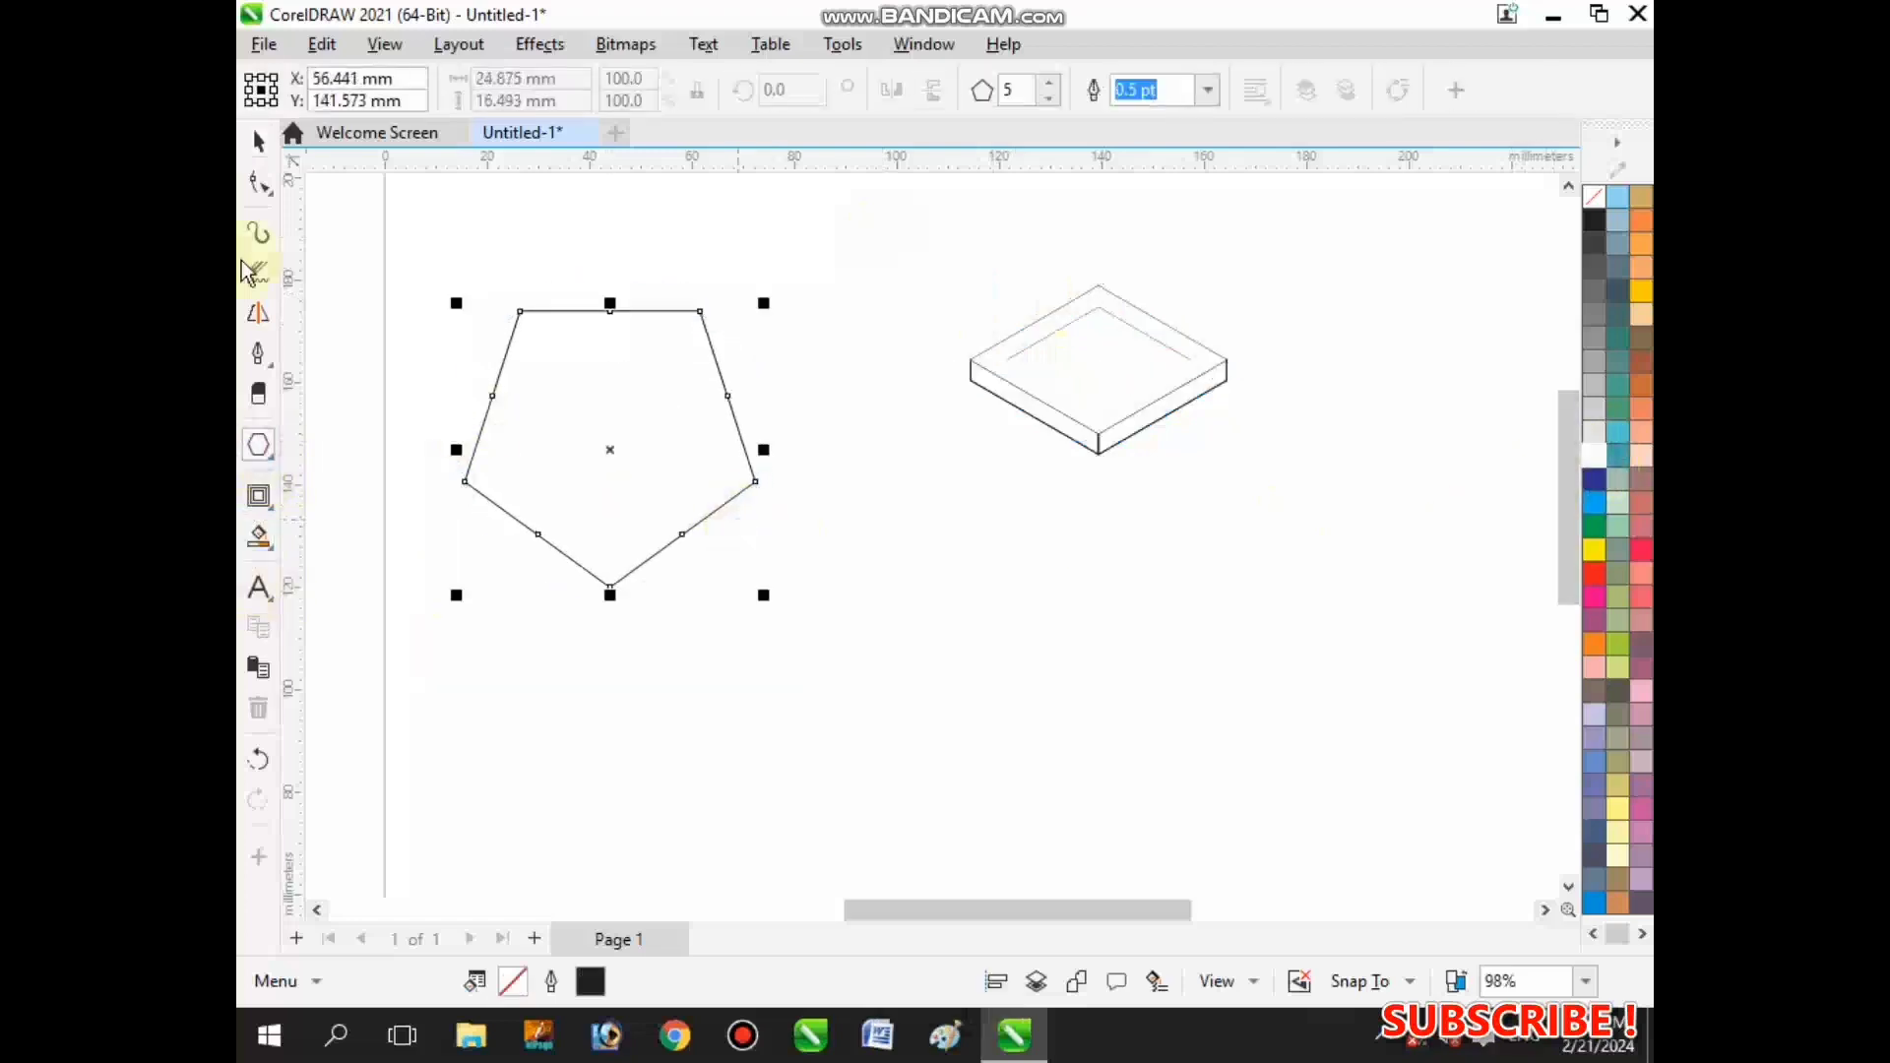
click(258, 141)
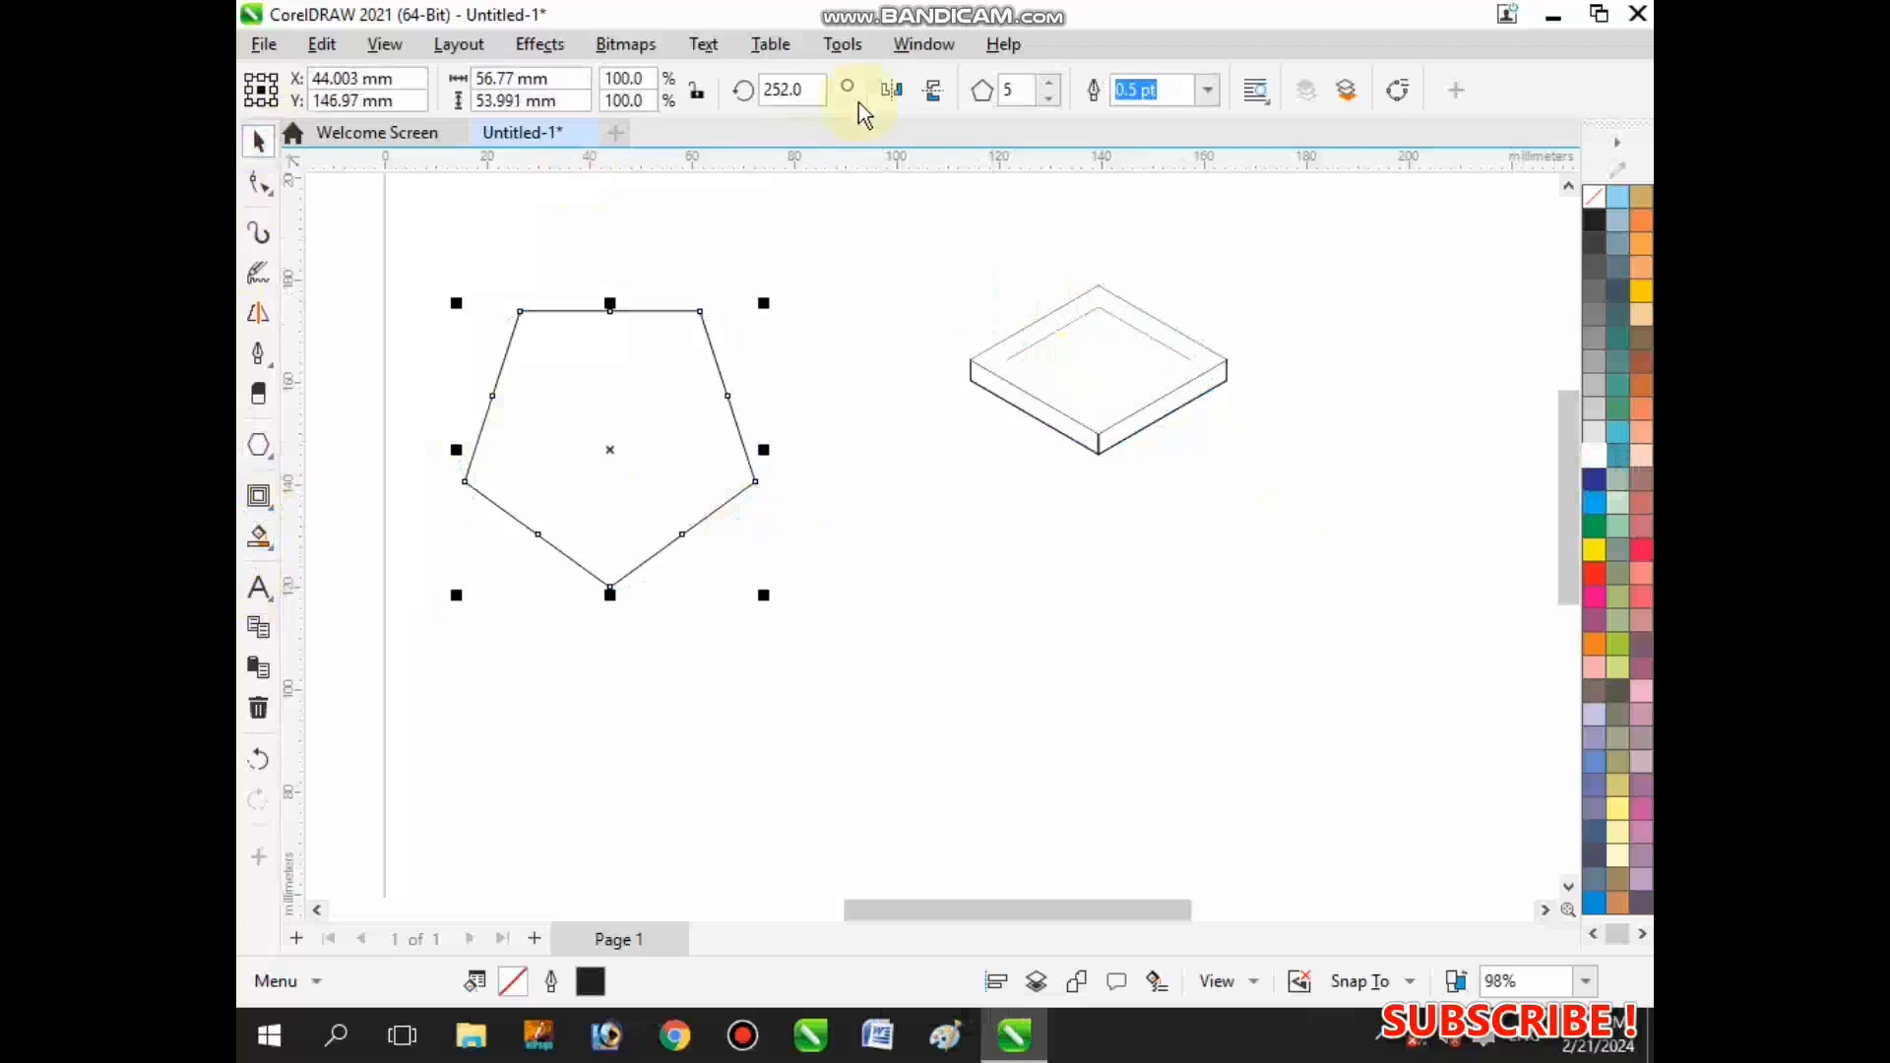
click(1047, 98)
click(1048, 98)
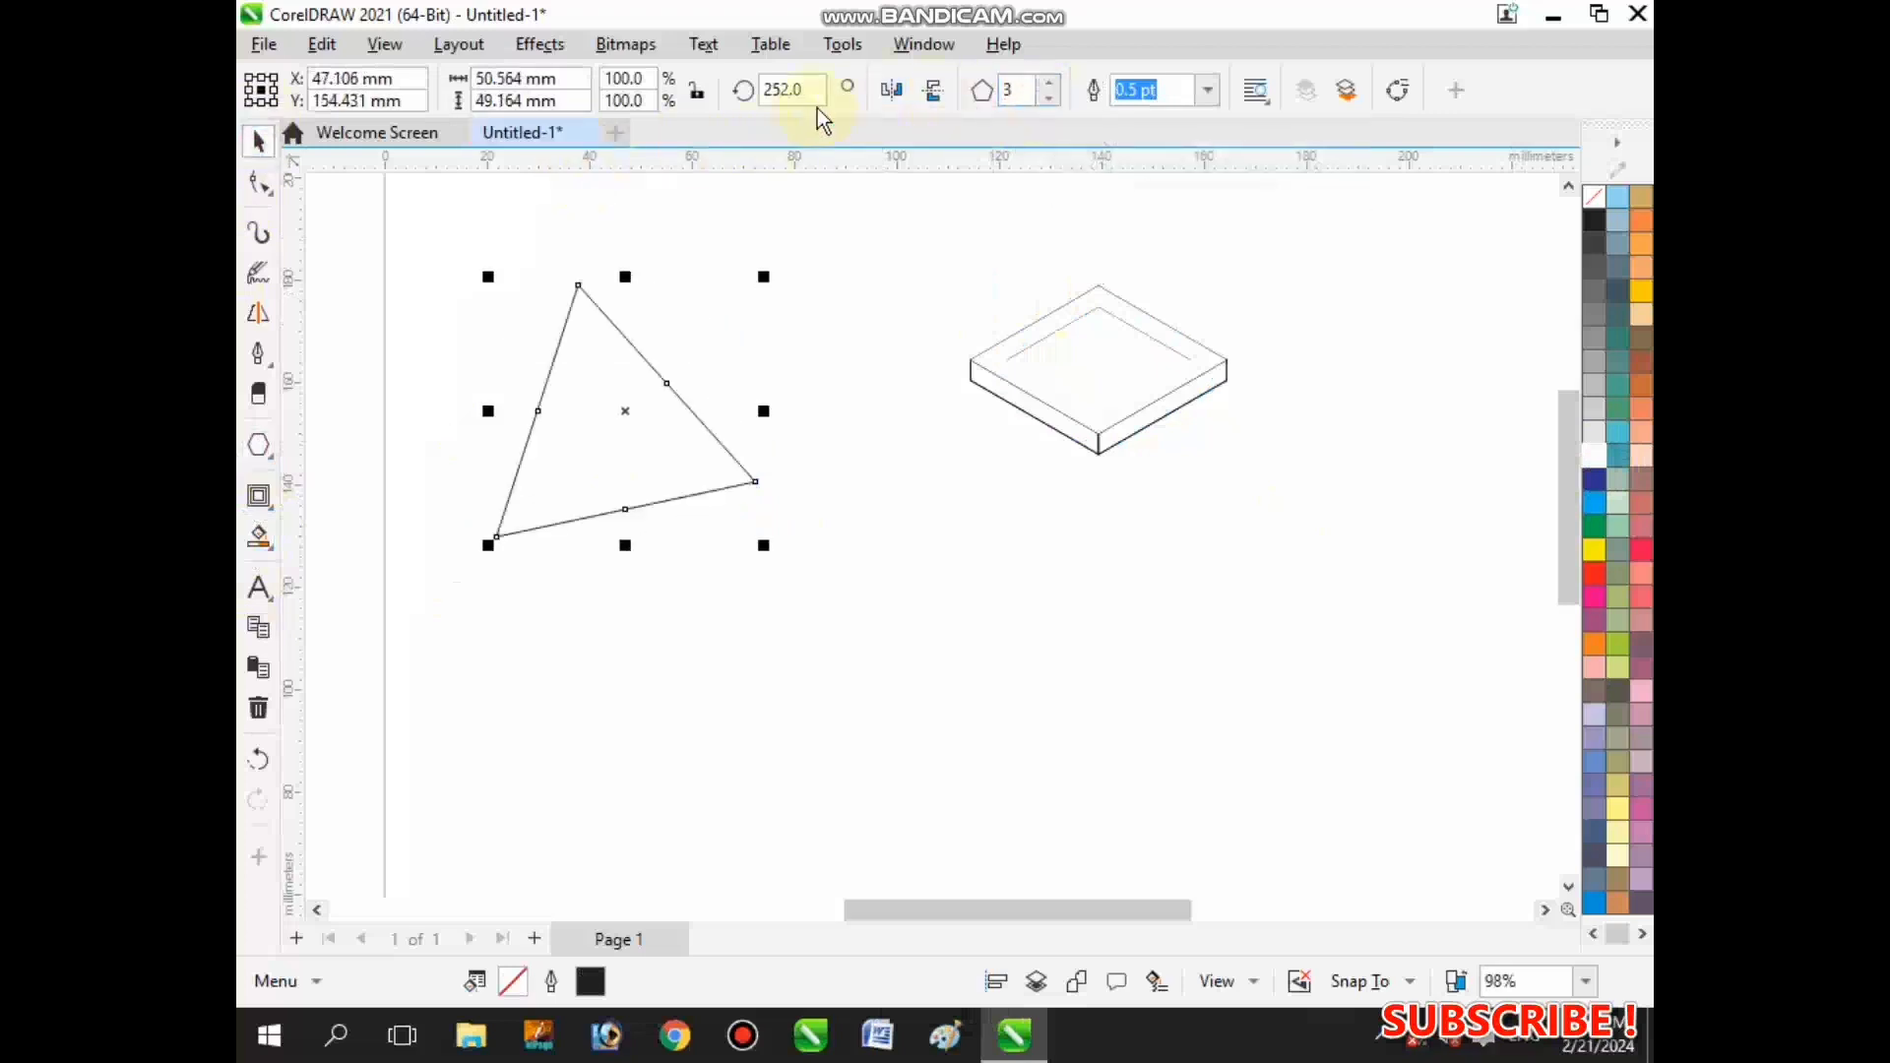
click(797, 90)
text(0)
key(Return)
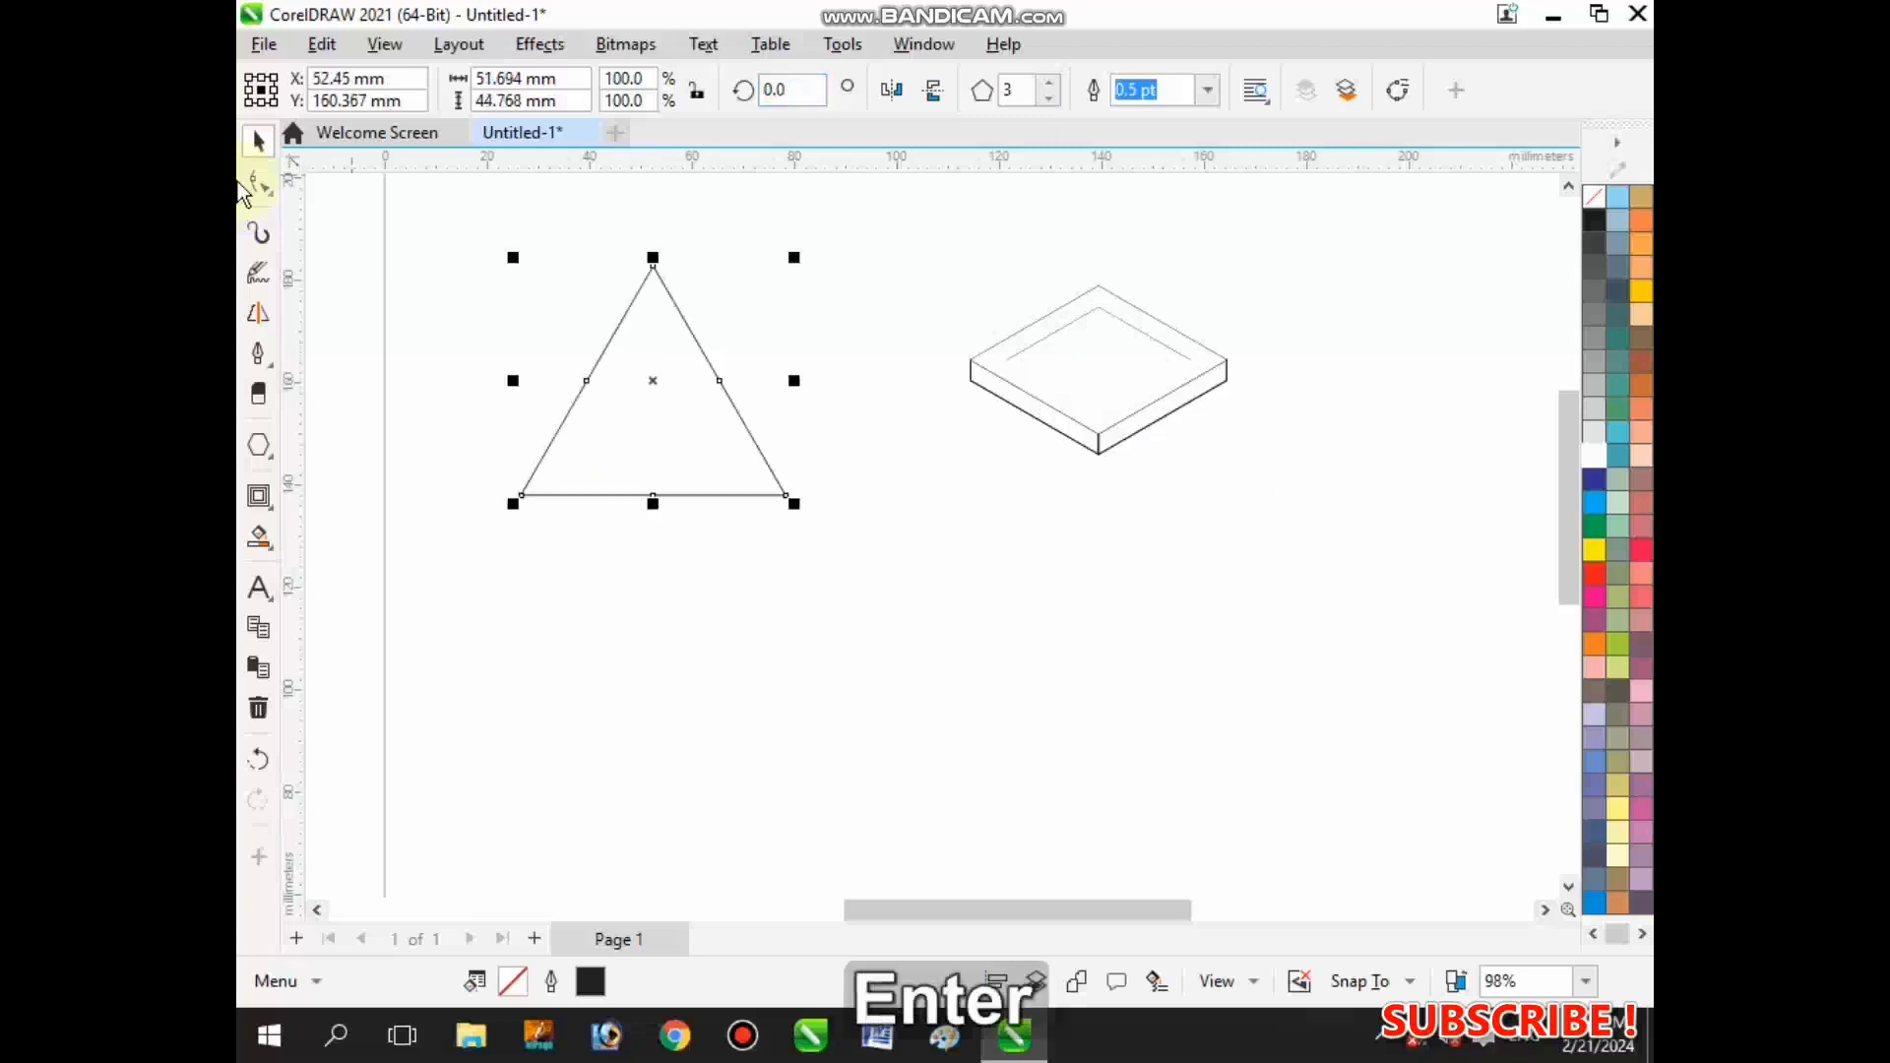
- Duplicate the triangle in place and mirror the copy vertically so it points downwards
scroll(796, 569, down, 1)
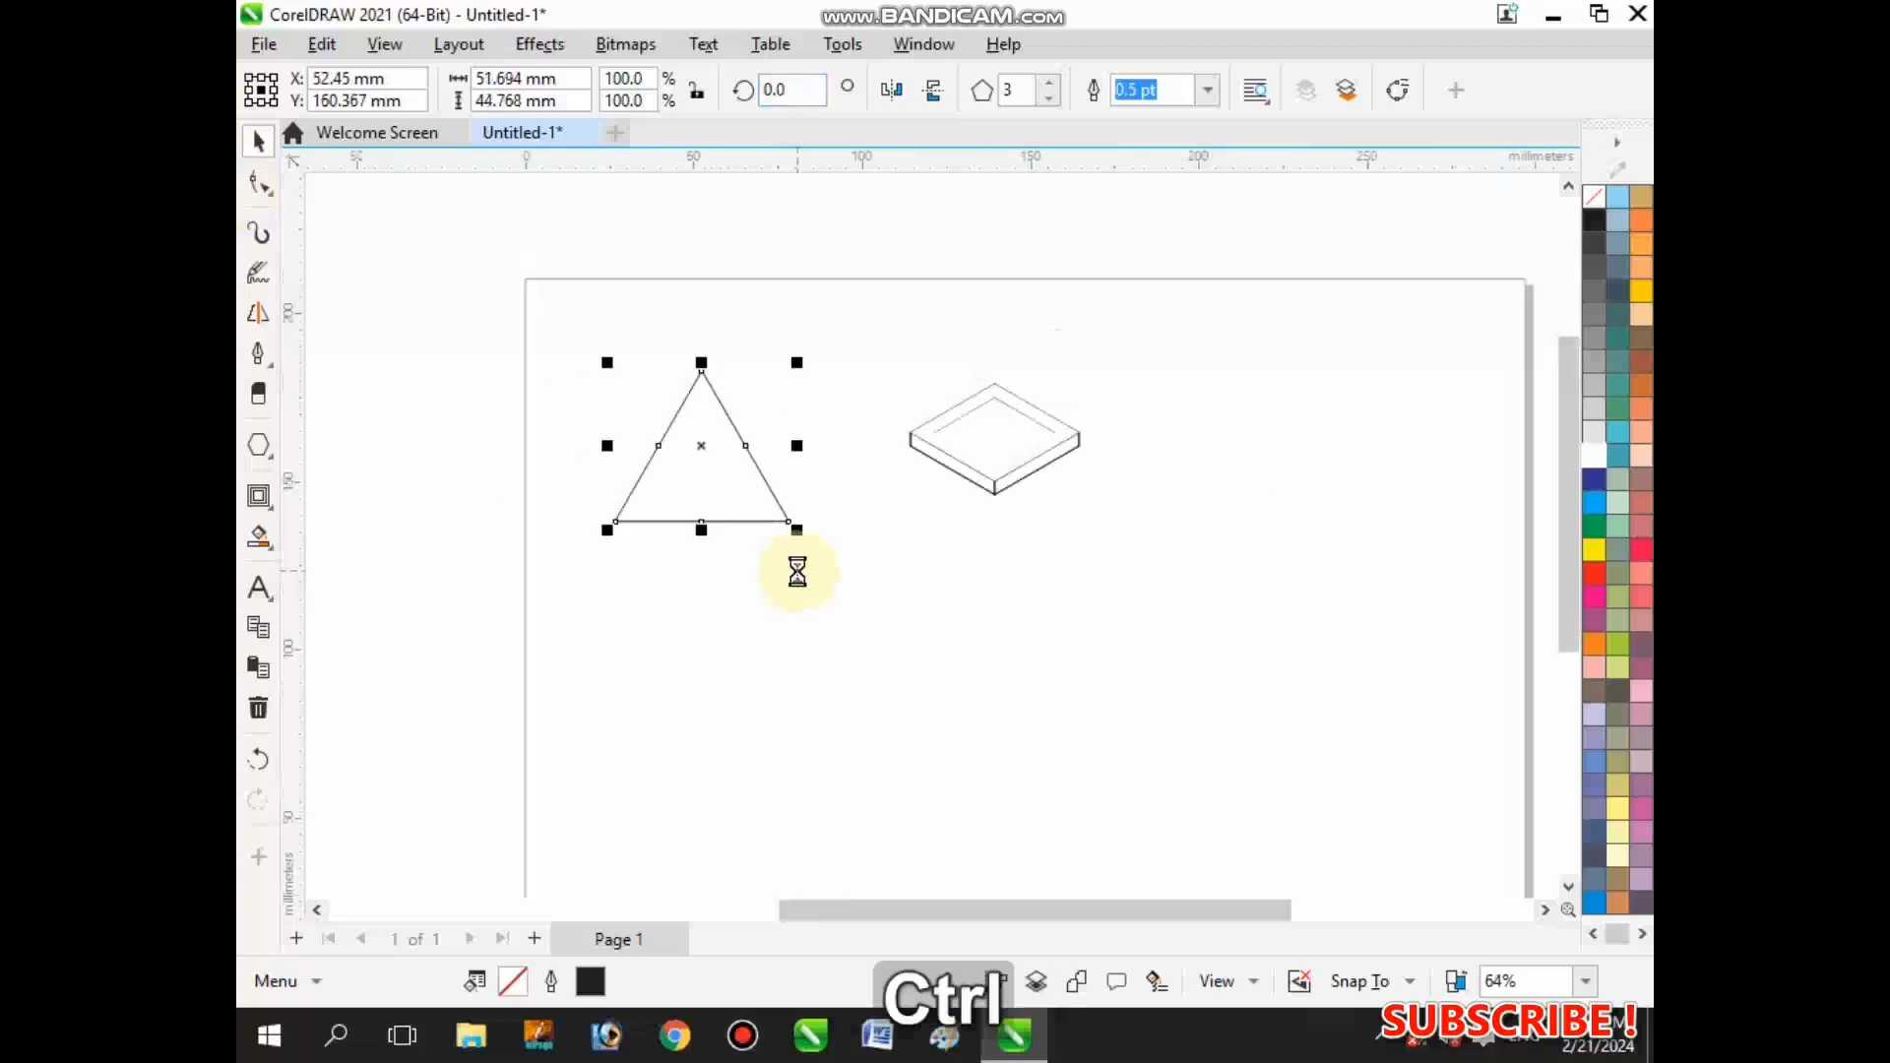
key(ctrl+c)
key(ctrl+v)
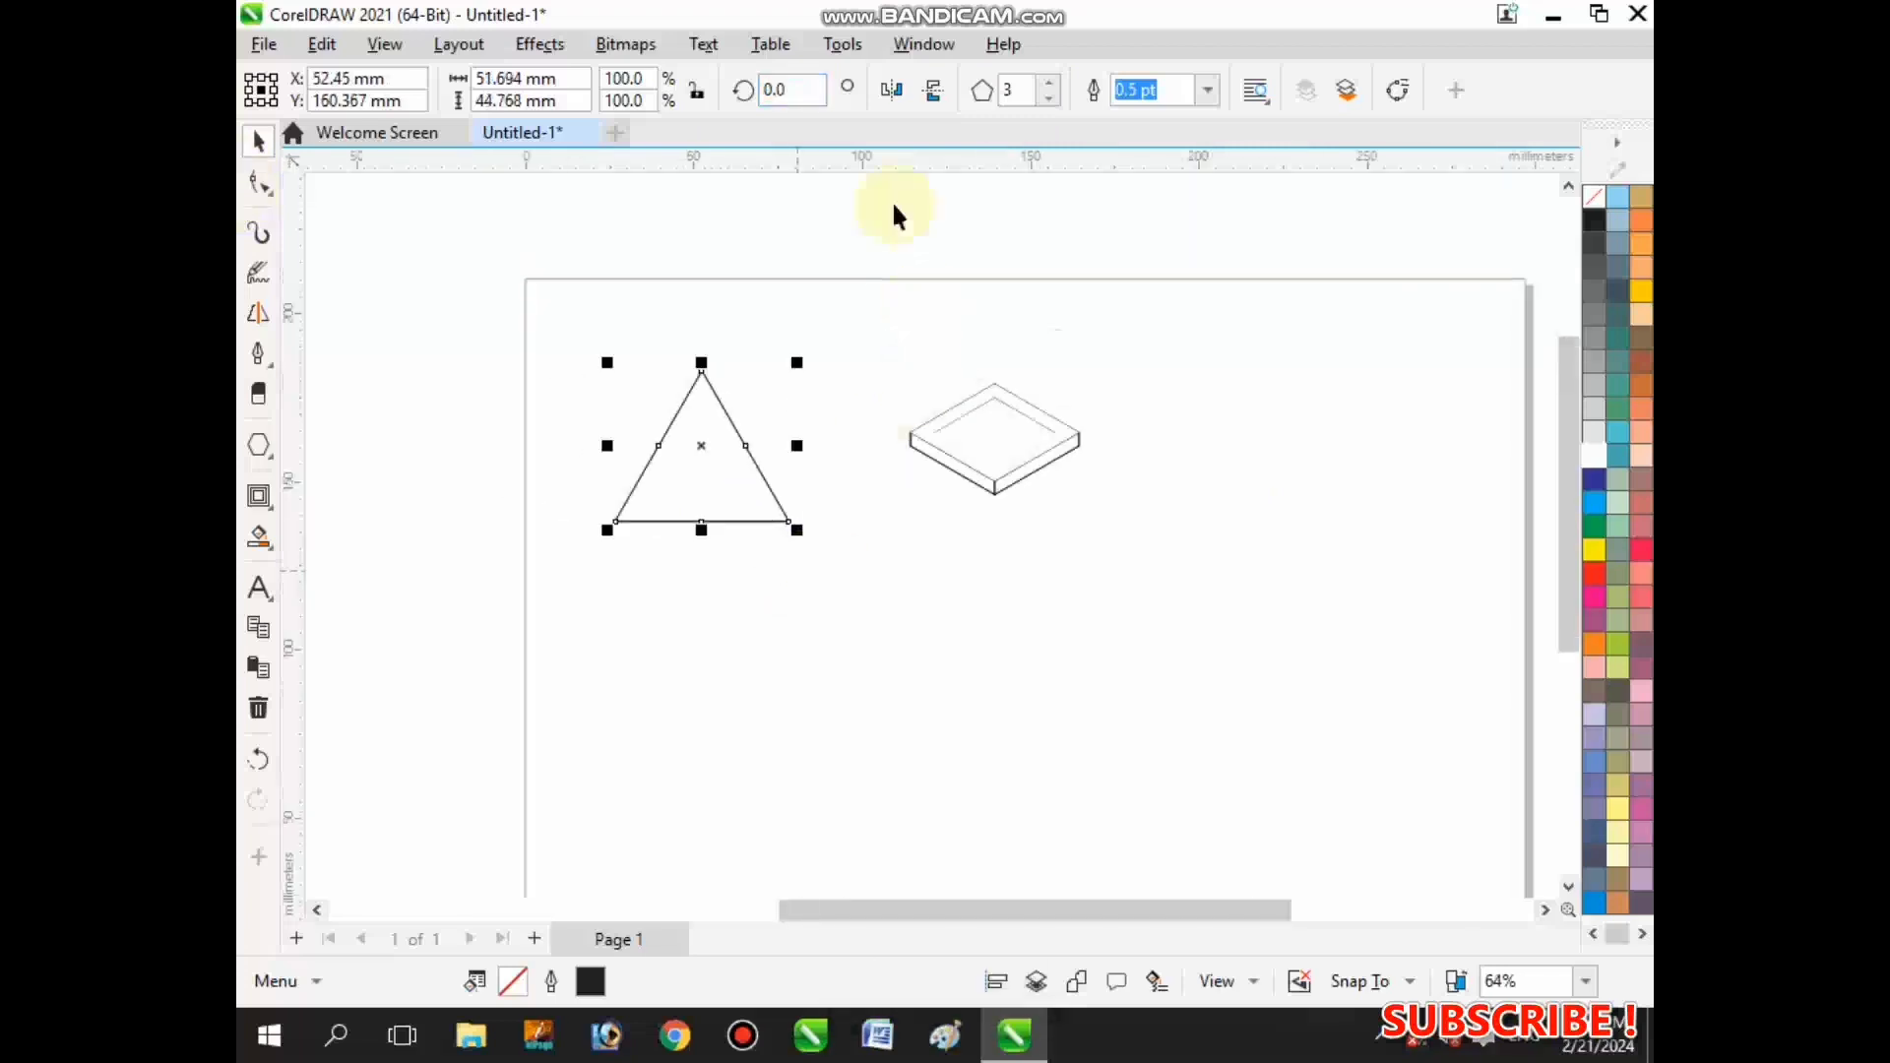
click(918, 101)
scroll(689, 428, up, 1)
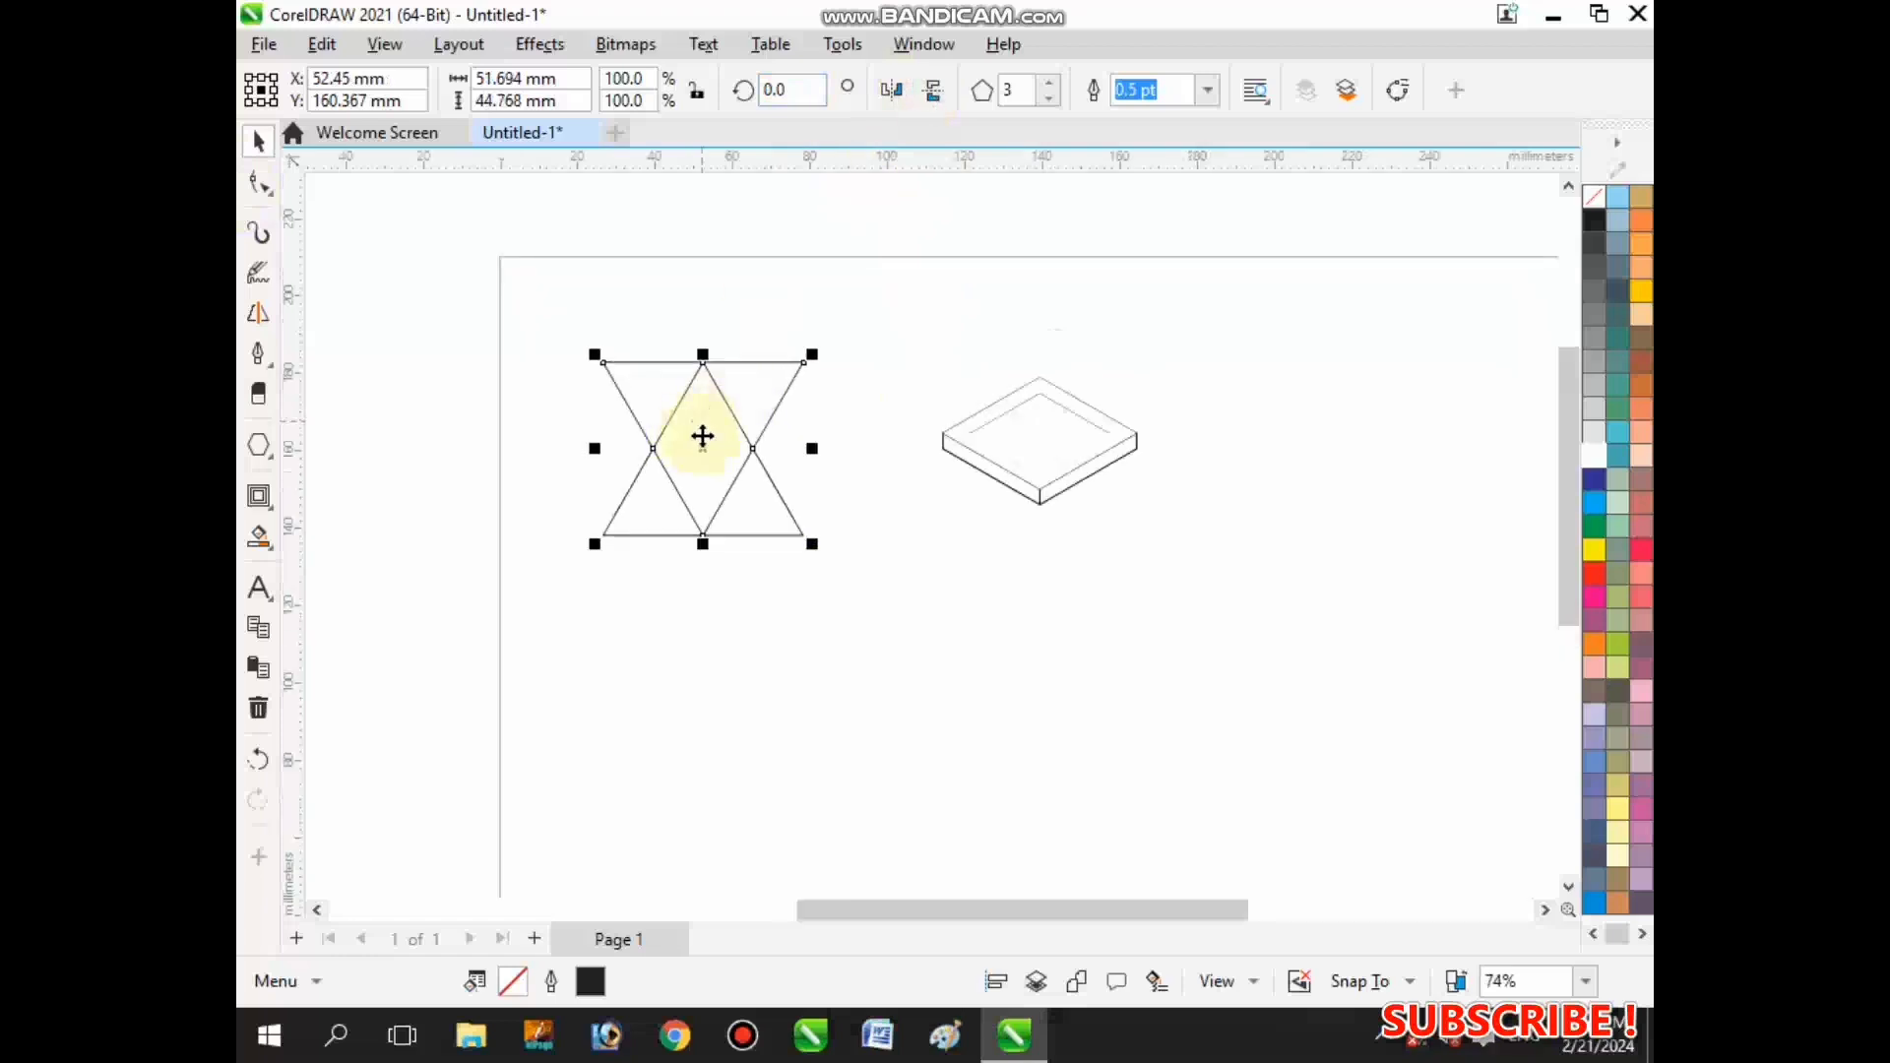
scroll(694, 472, down, 1)
click(728, 682)
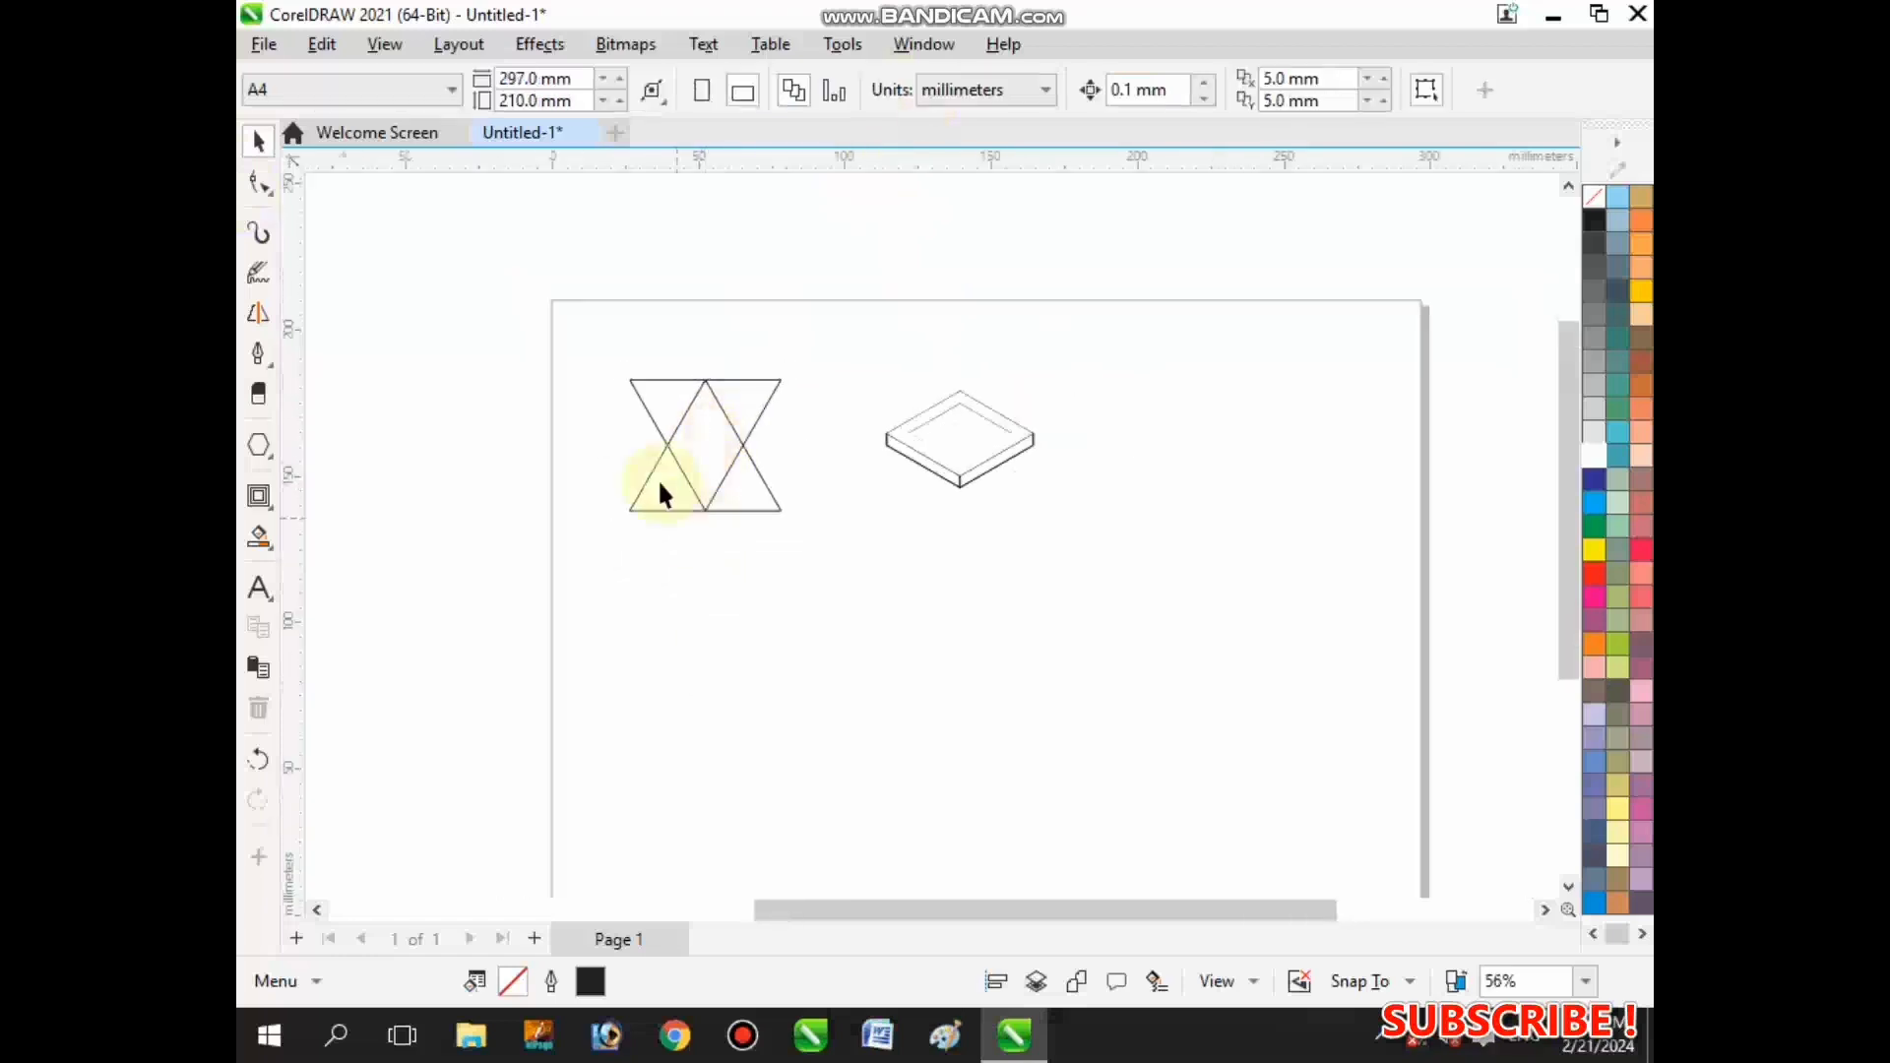
- Move the inverted triangle over the upright one to form a six-pointed star, with both triangles selected
scroll(667, 400, down, 2)
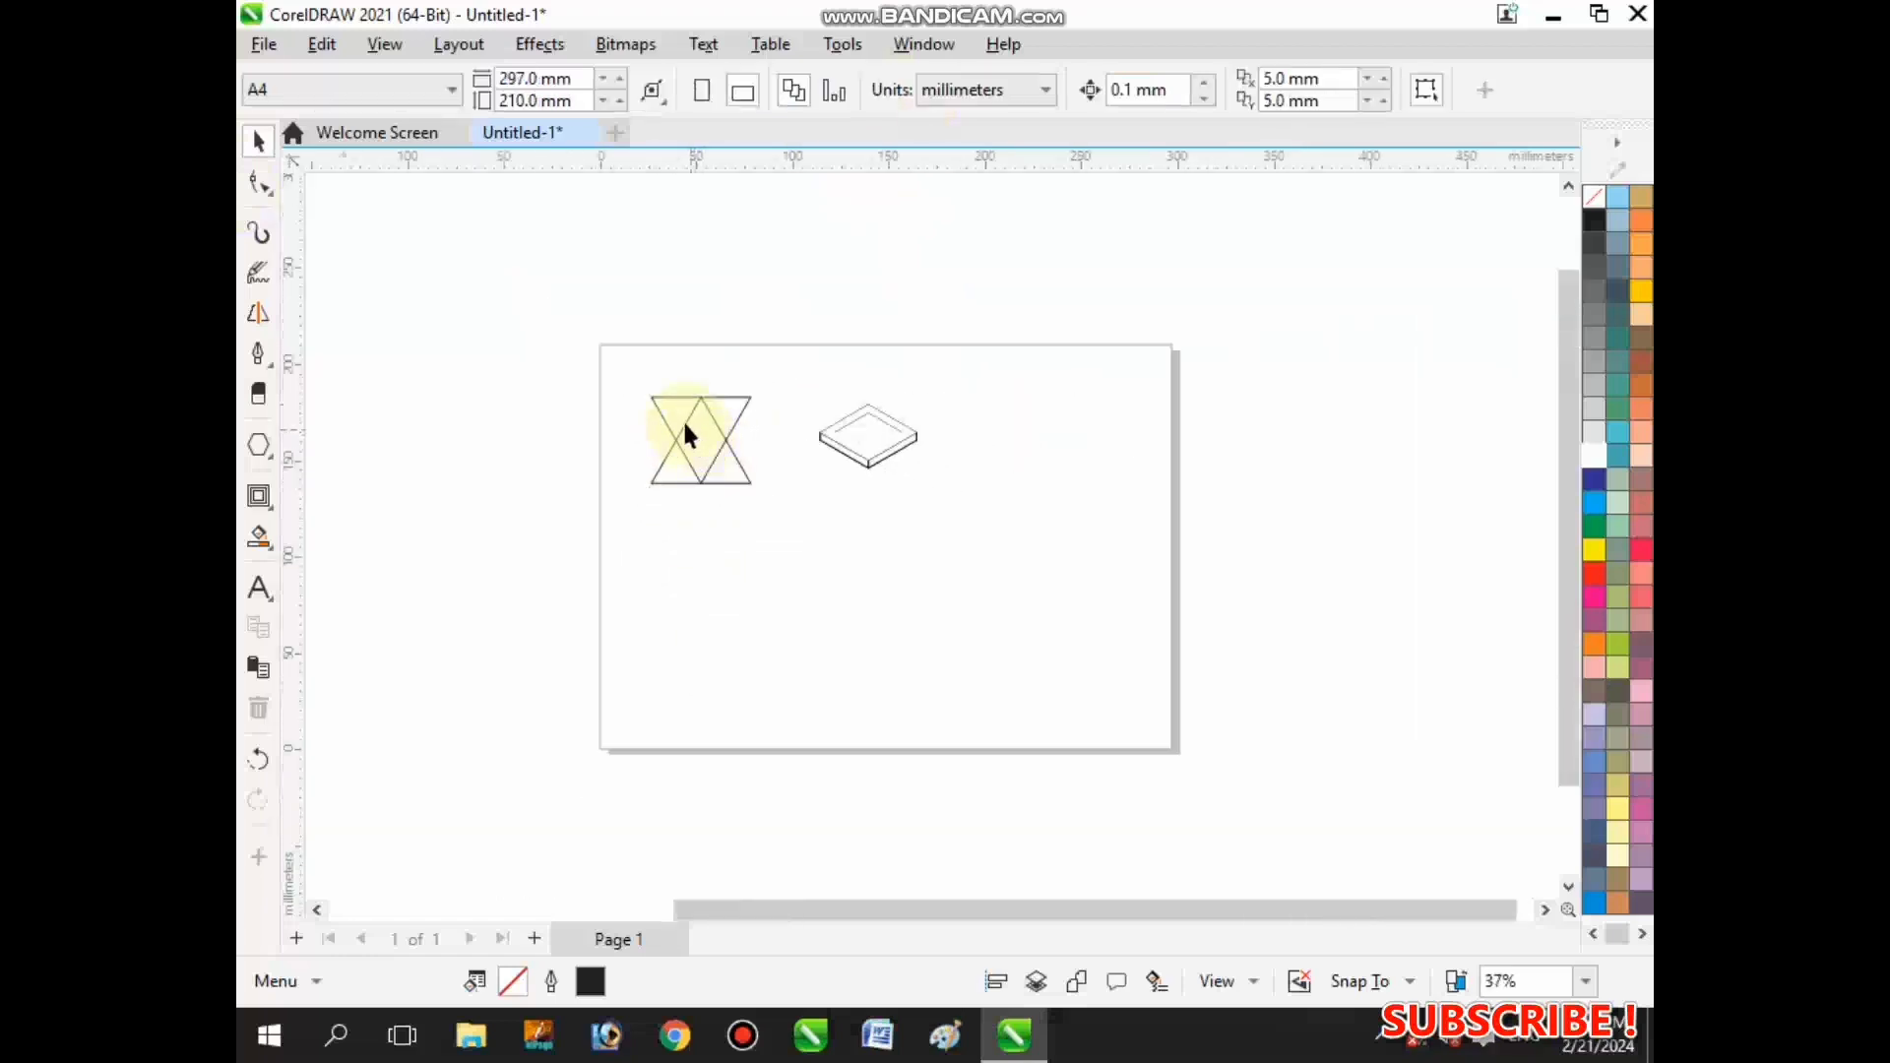
scroll(684, 457, up, 2)
click(715, 478)
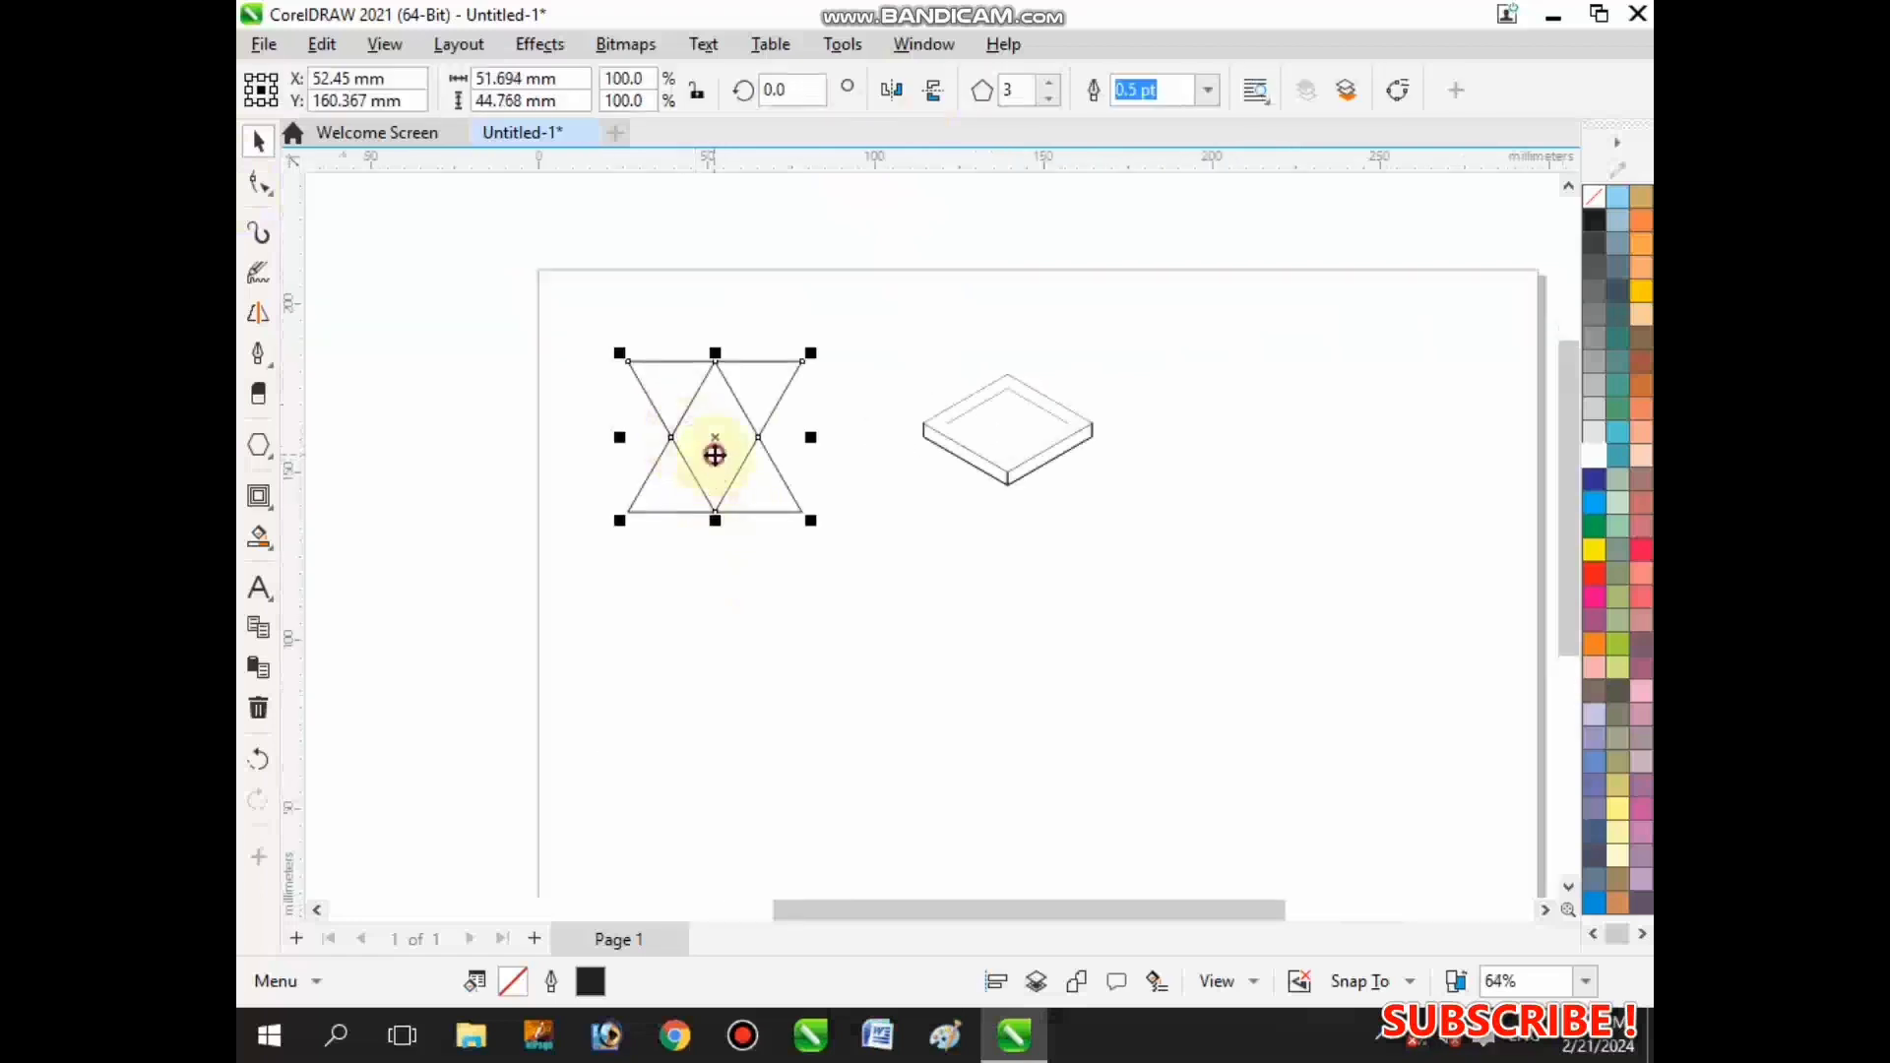
drag(714, 455, 720, 264)
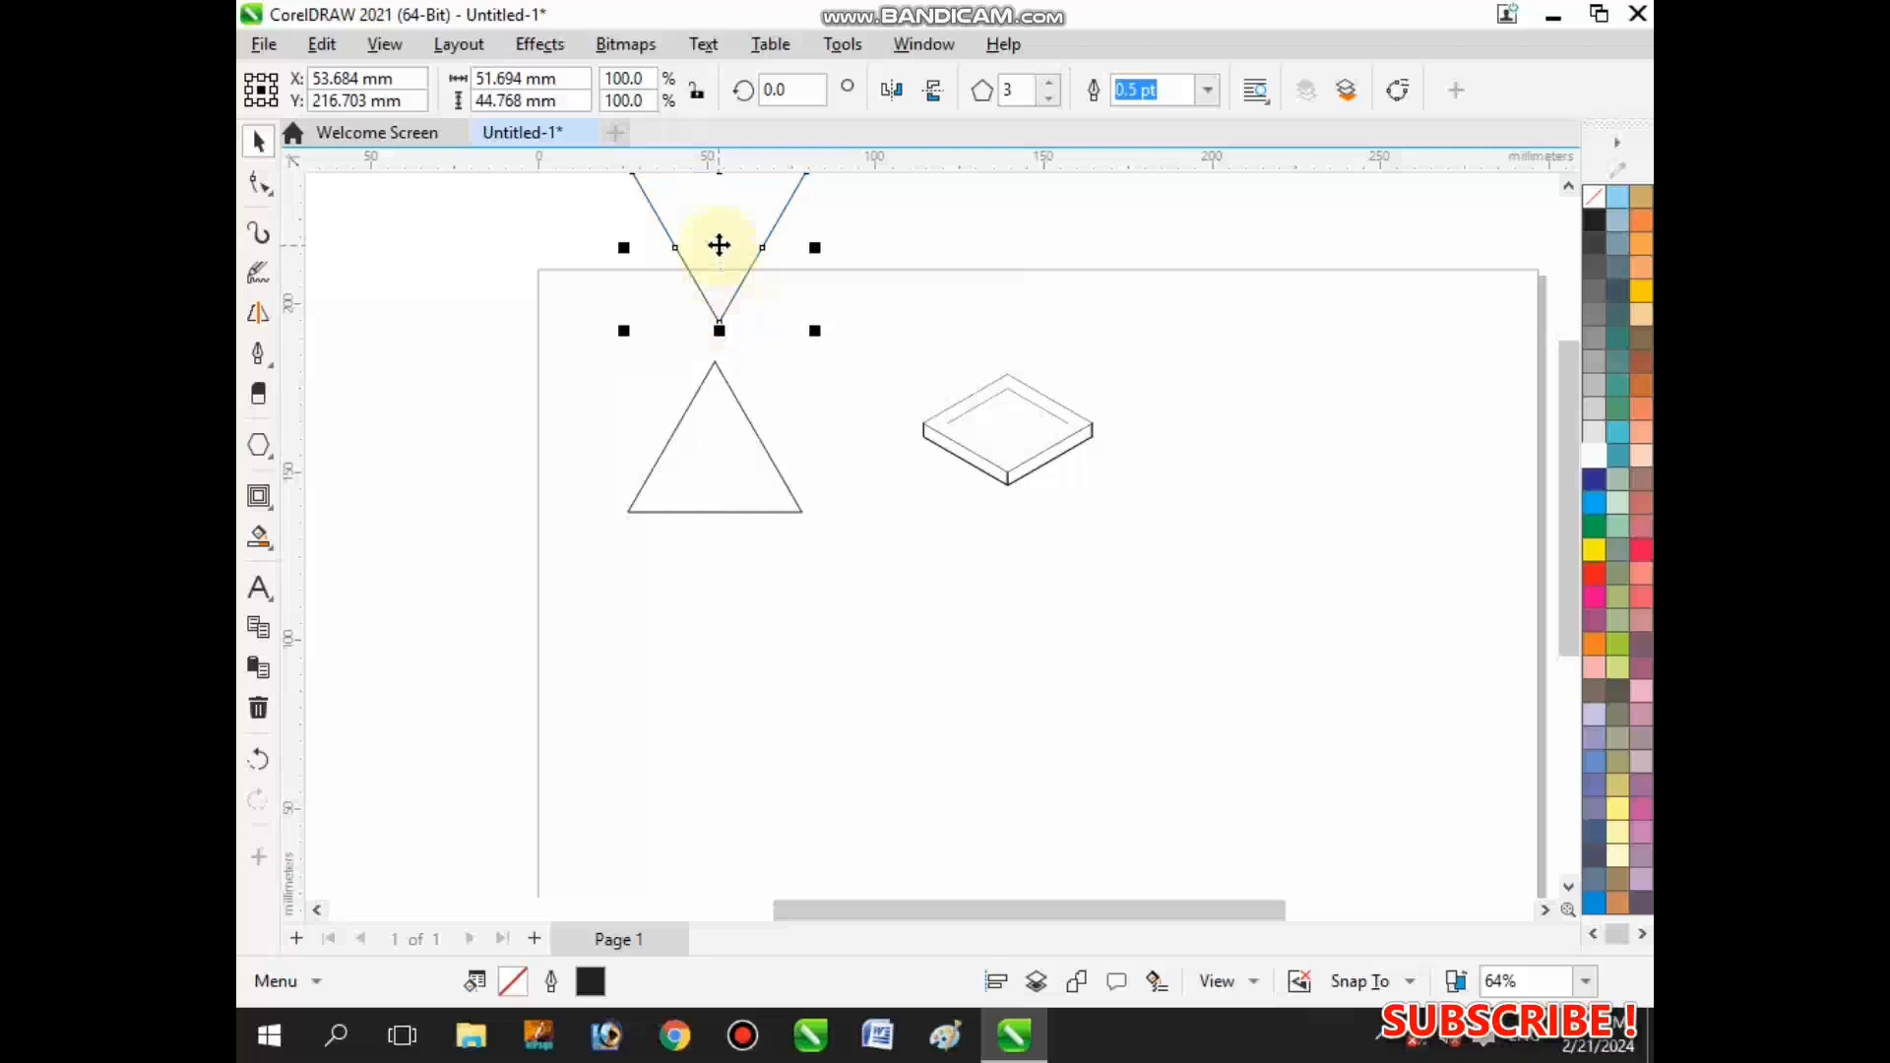
drag(722, 241, 848, 628)
scroll(821, 569, down, 3)
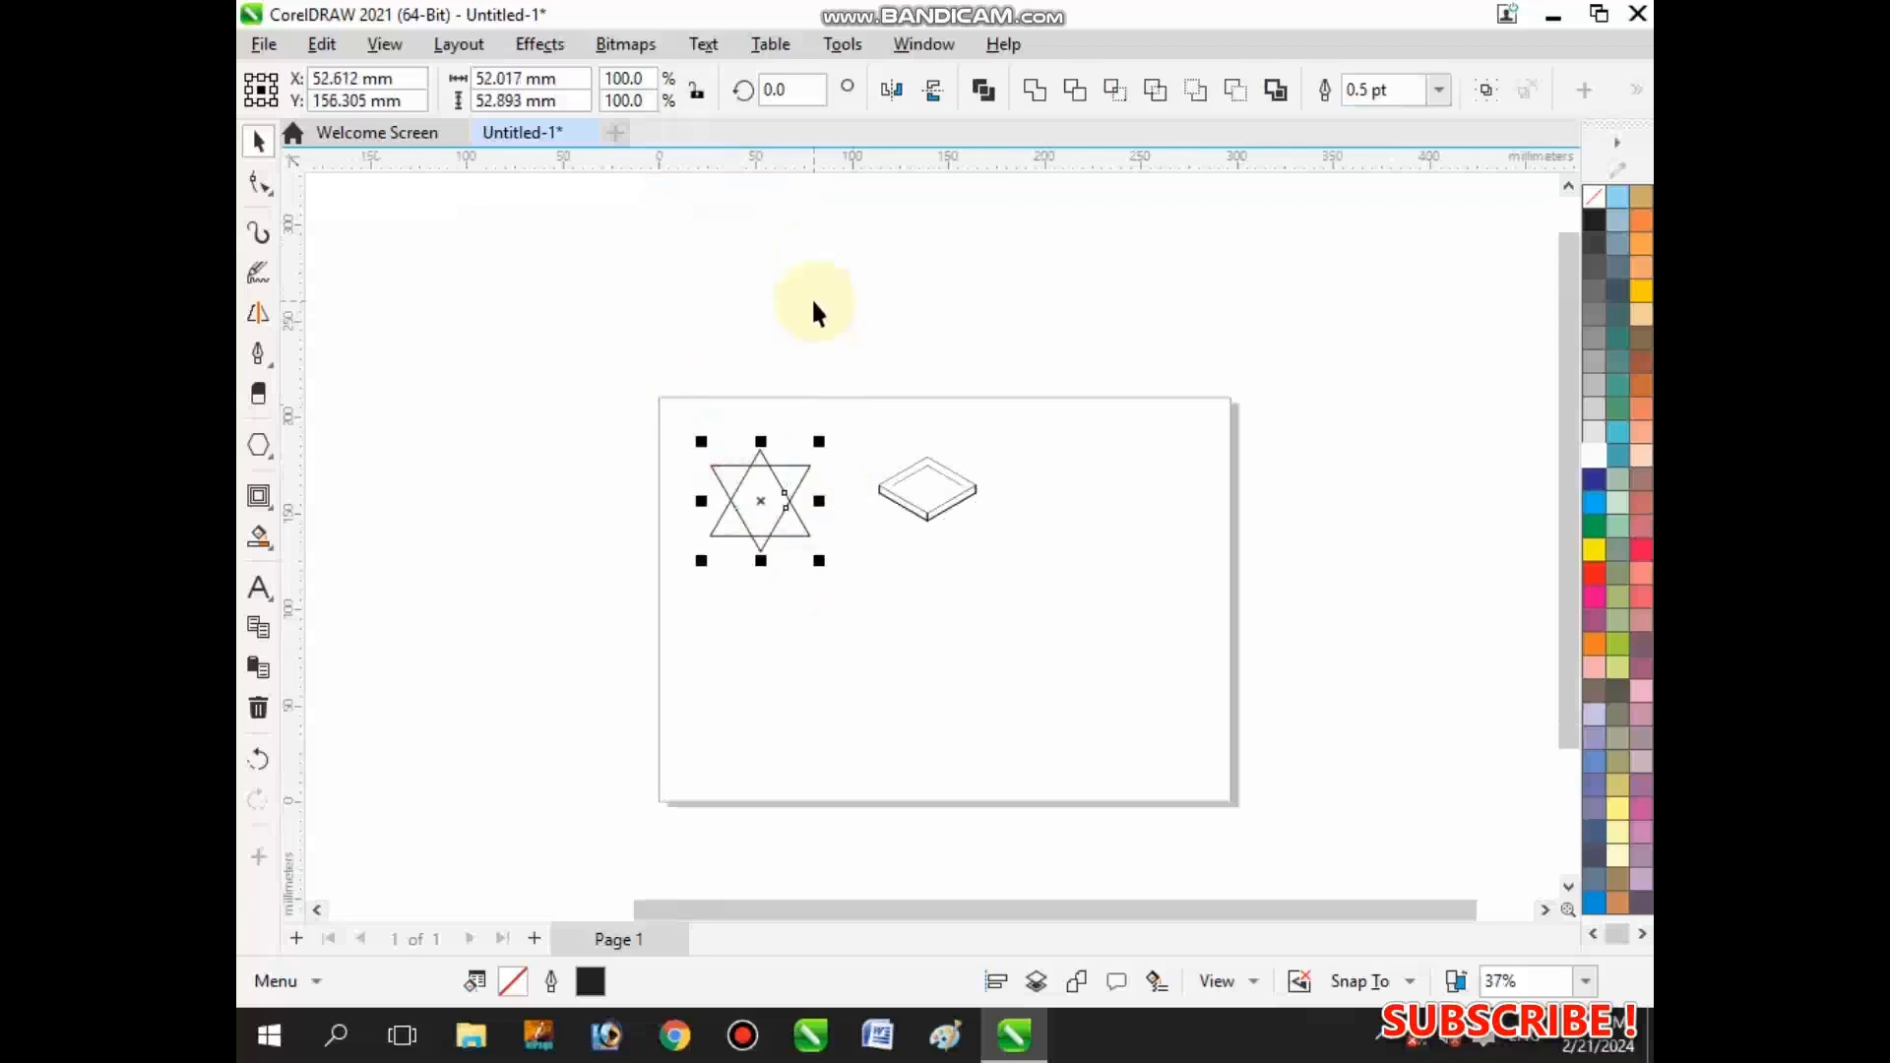
- Rotate the two star triangles together by 30°
double_click(788, 89)
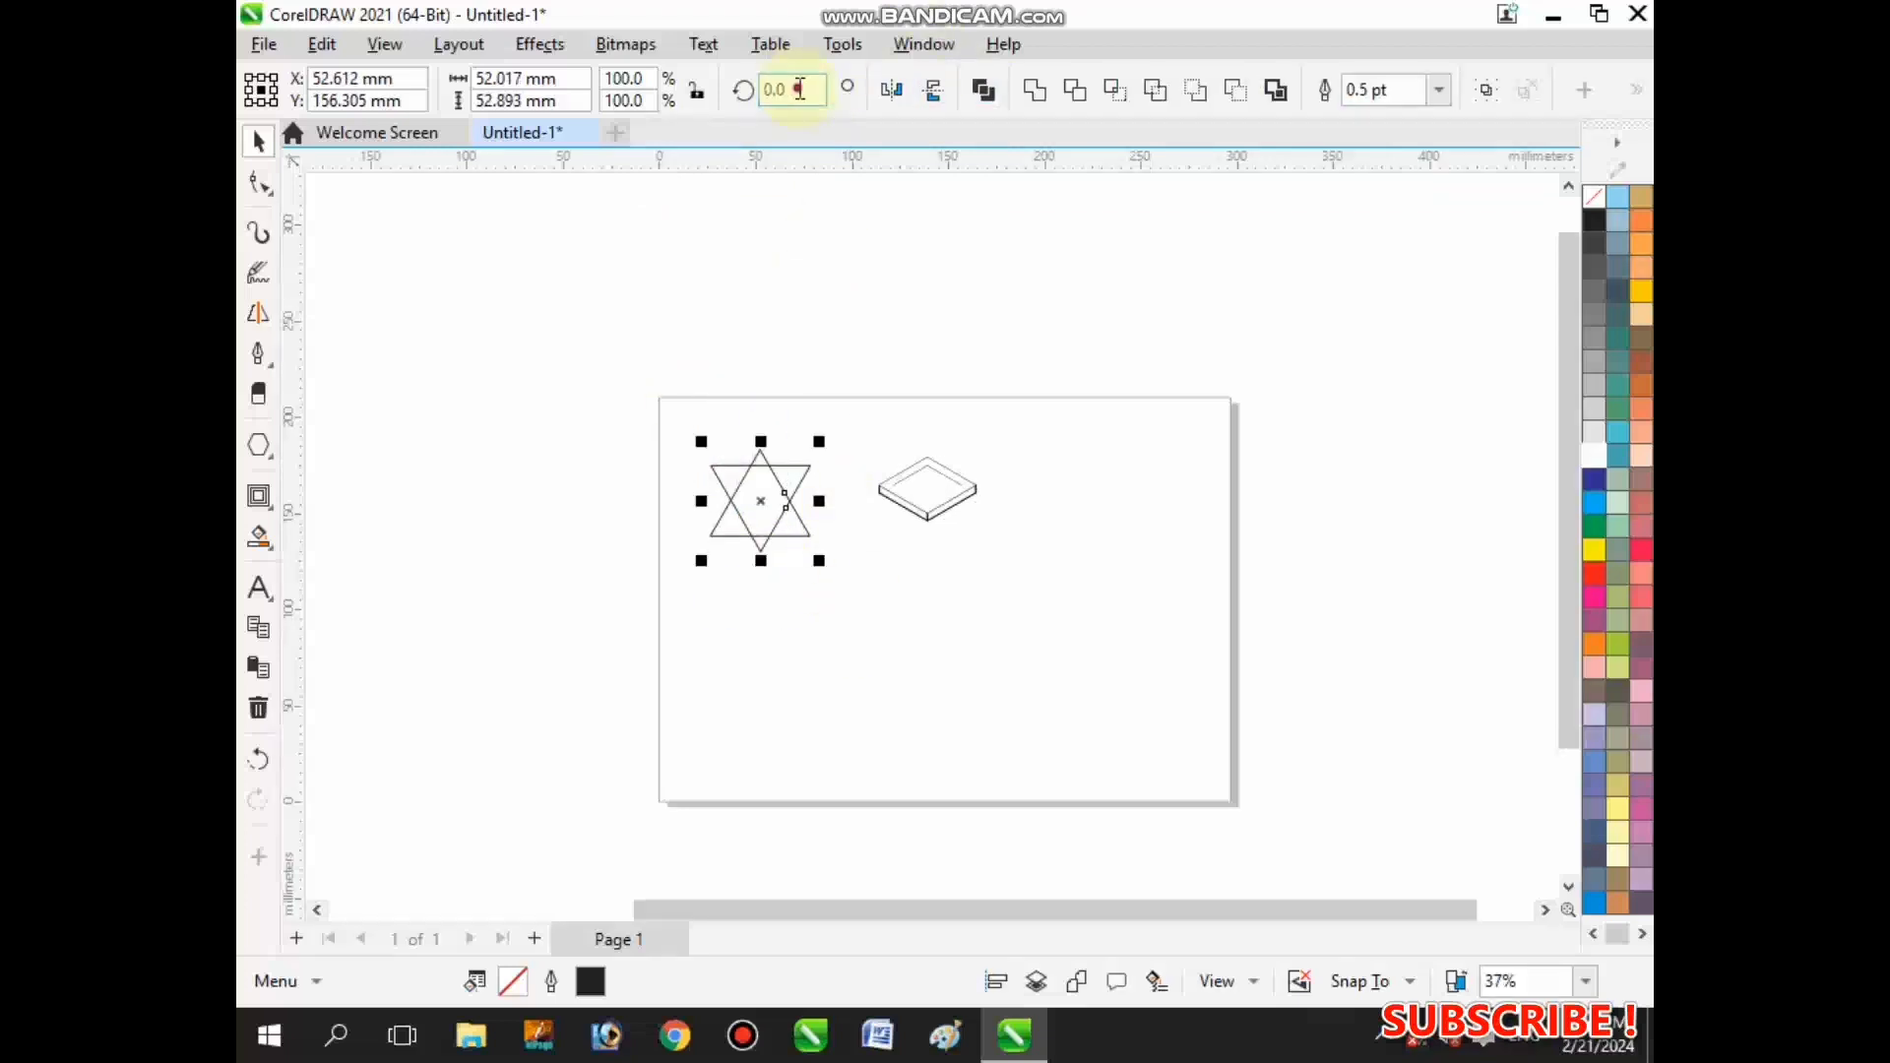
text(30)
key(Return)
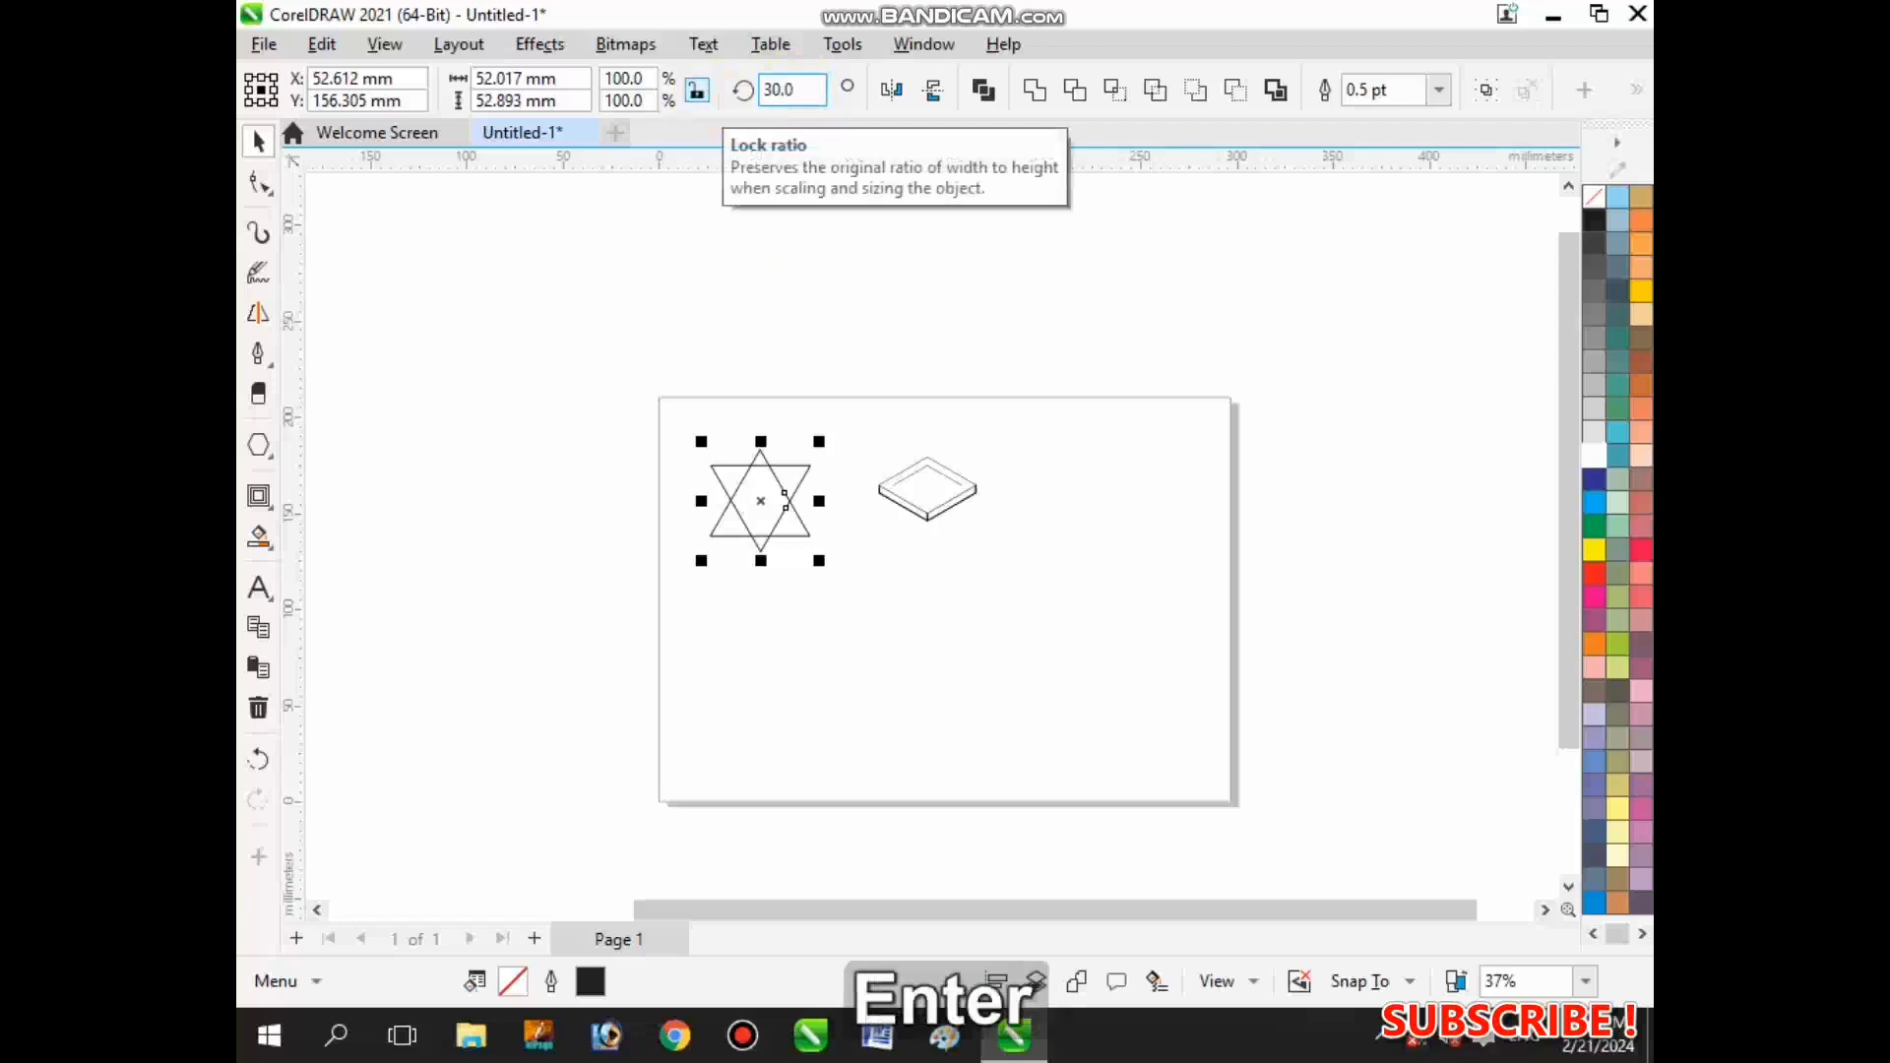
scroll(789, 541, up, 1)
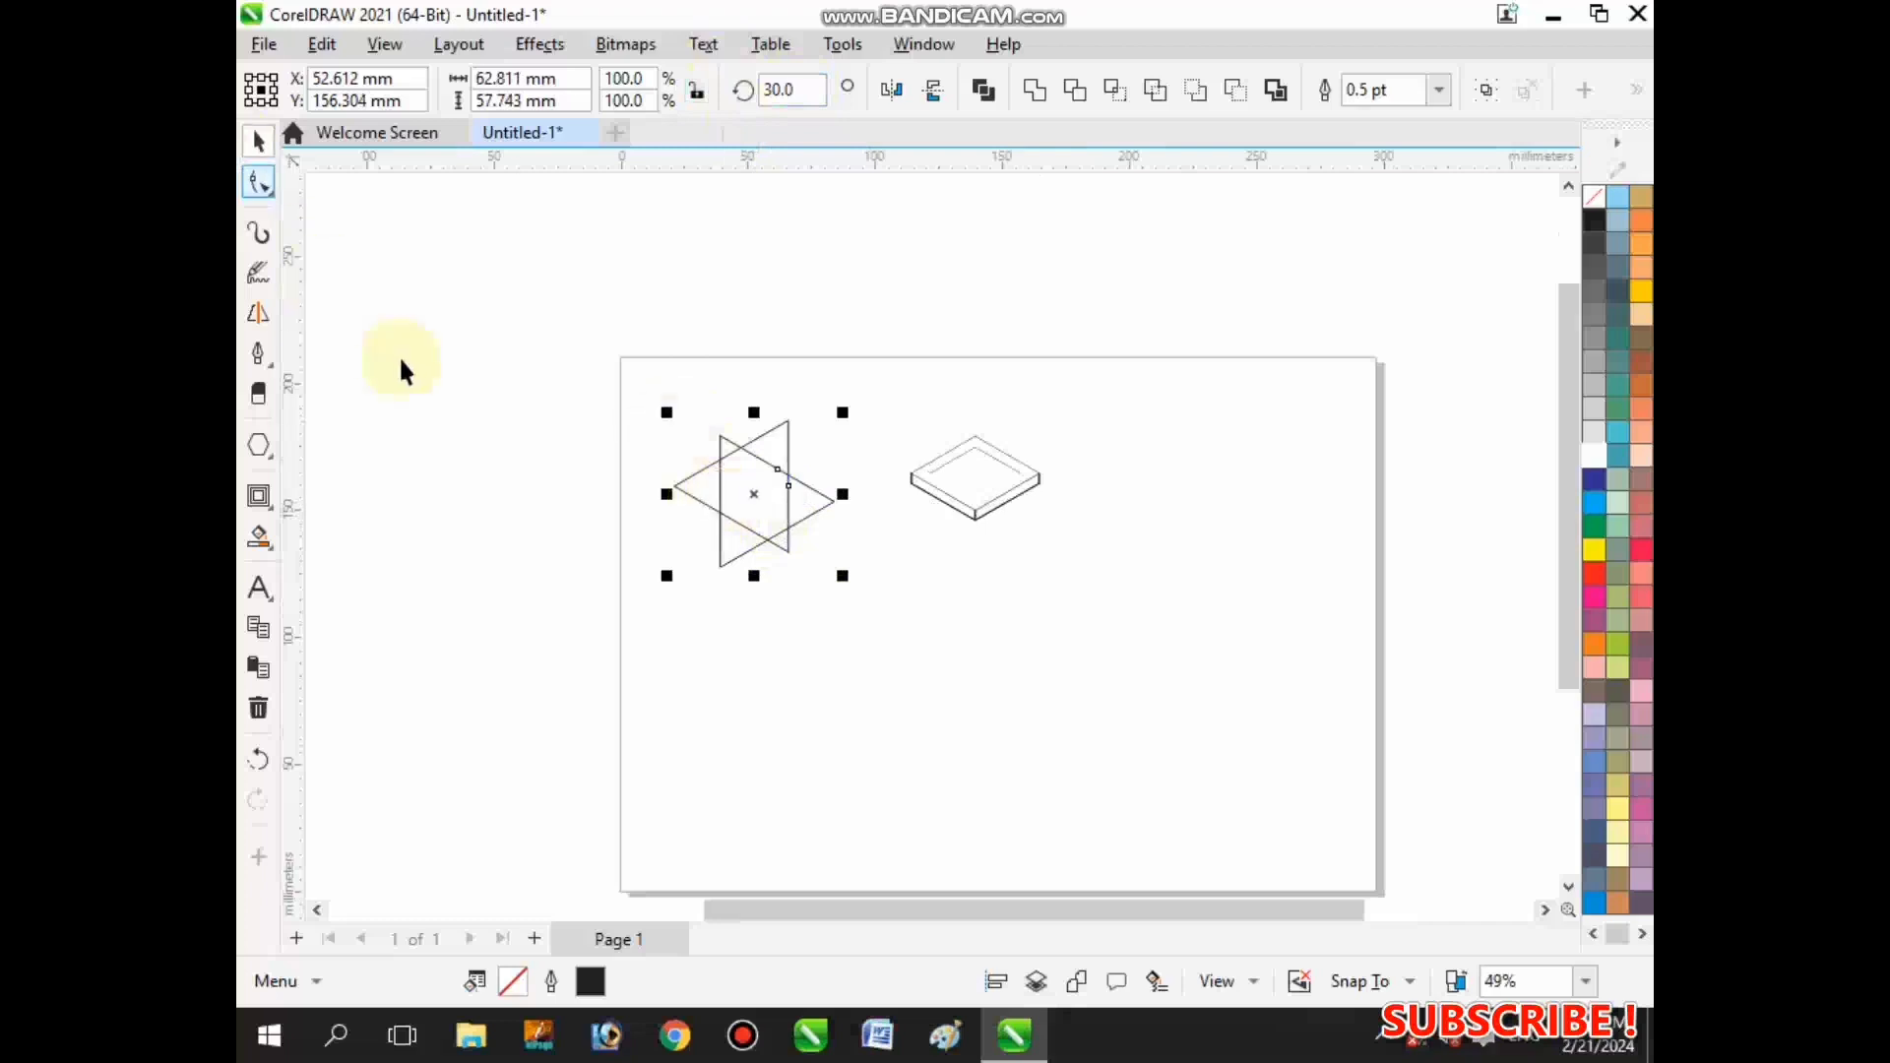
- Align the two rotated triangles to the same horizontal centre line and group them as one star
drag(663, 361, 768, 552)
drag(911, 617, 888, 632)
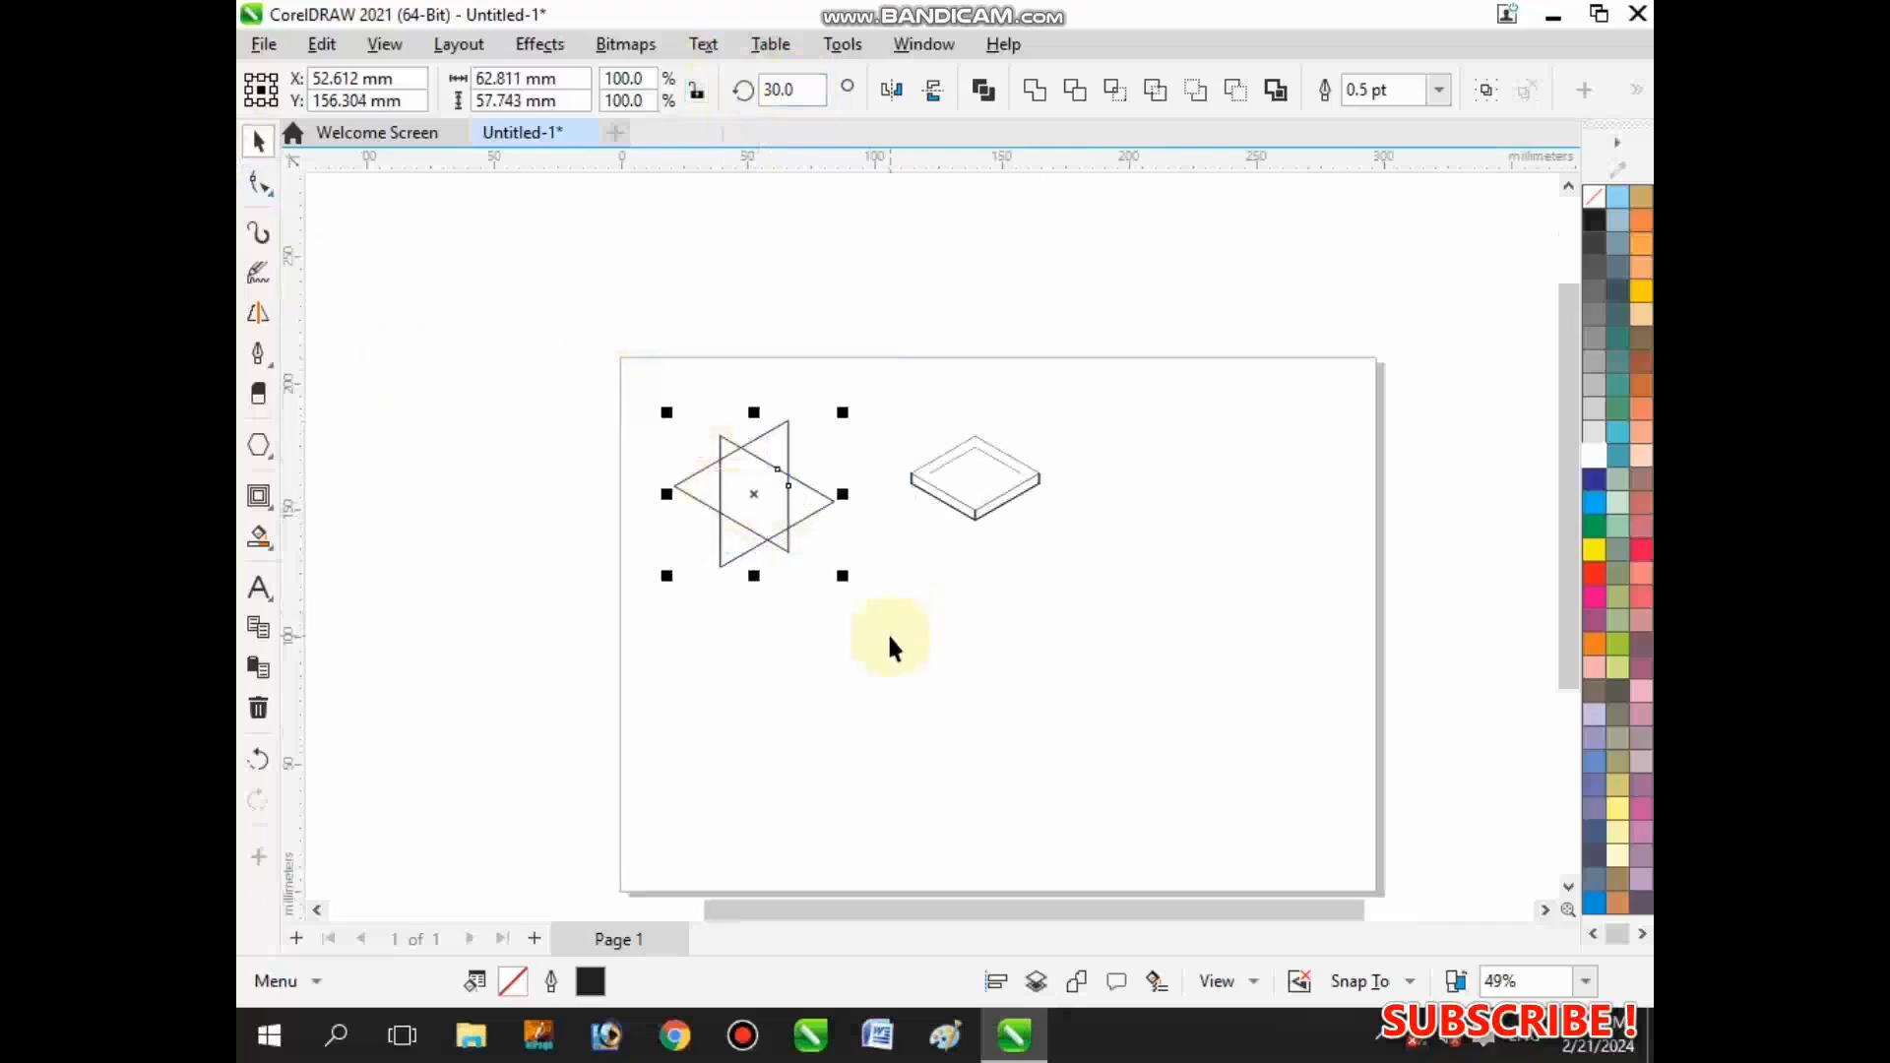
key(e)
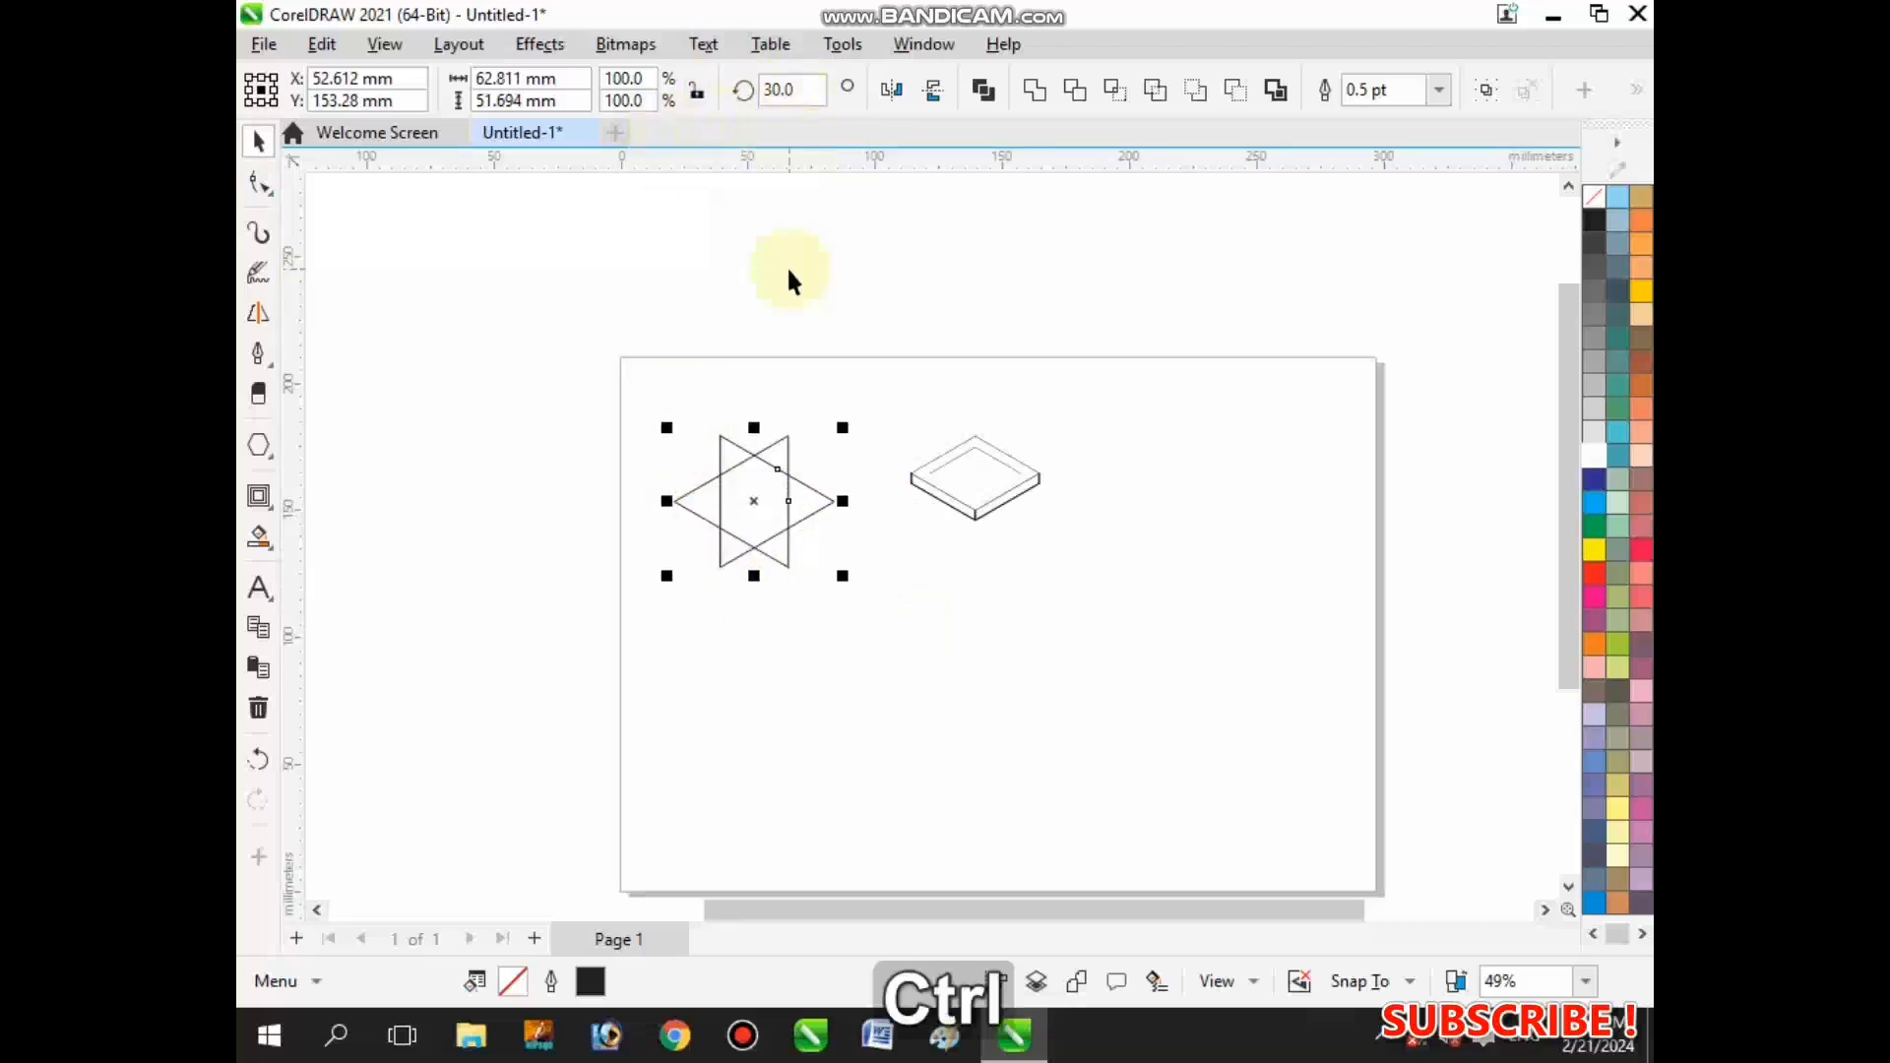
key(ctrl+g)
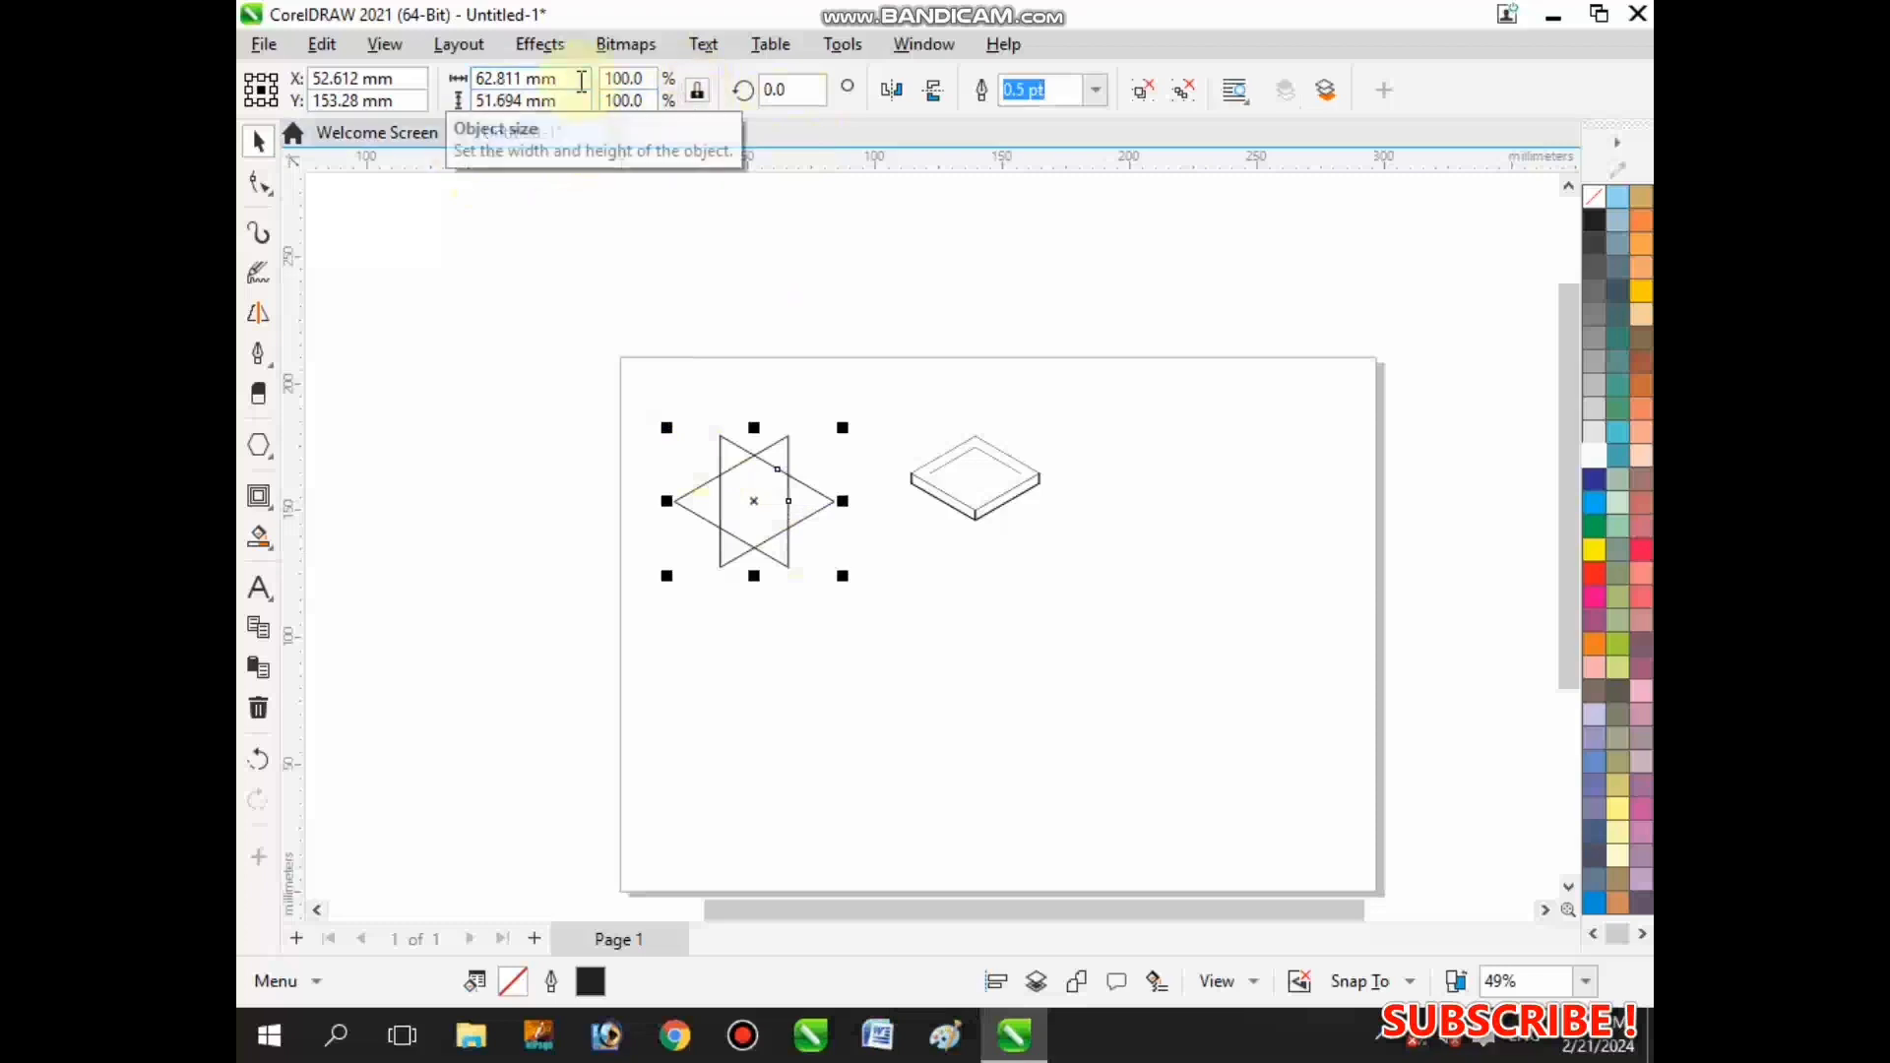
- Scale the star group proportionally to a width of 20 mm
click(580, 82)
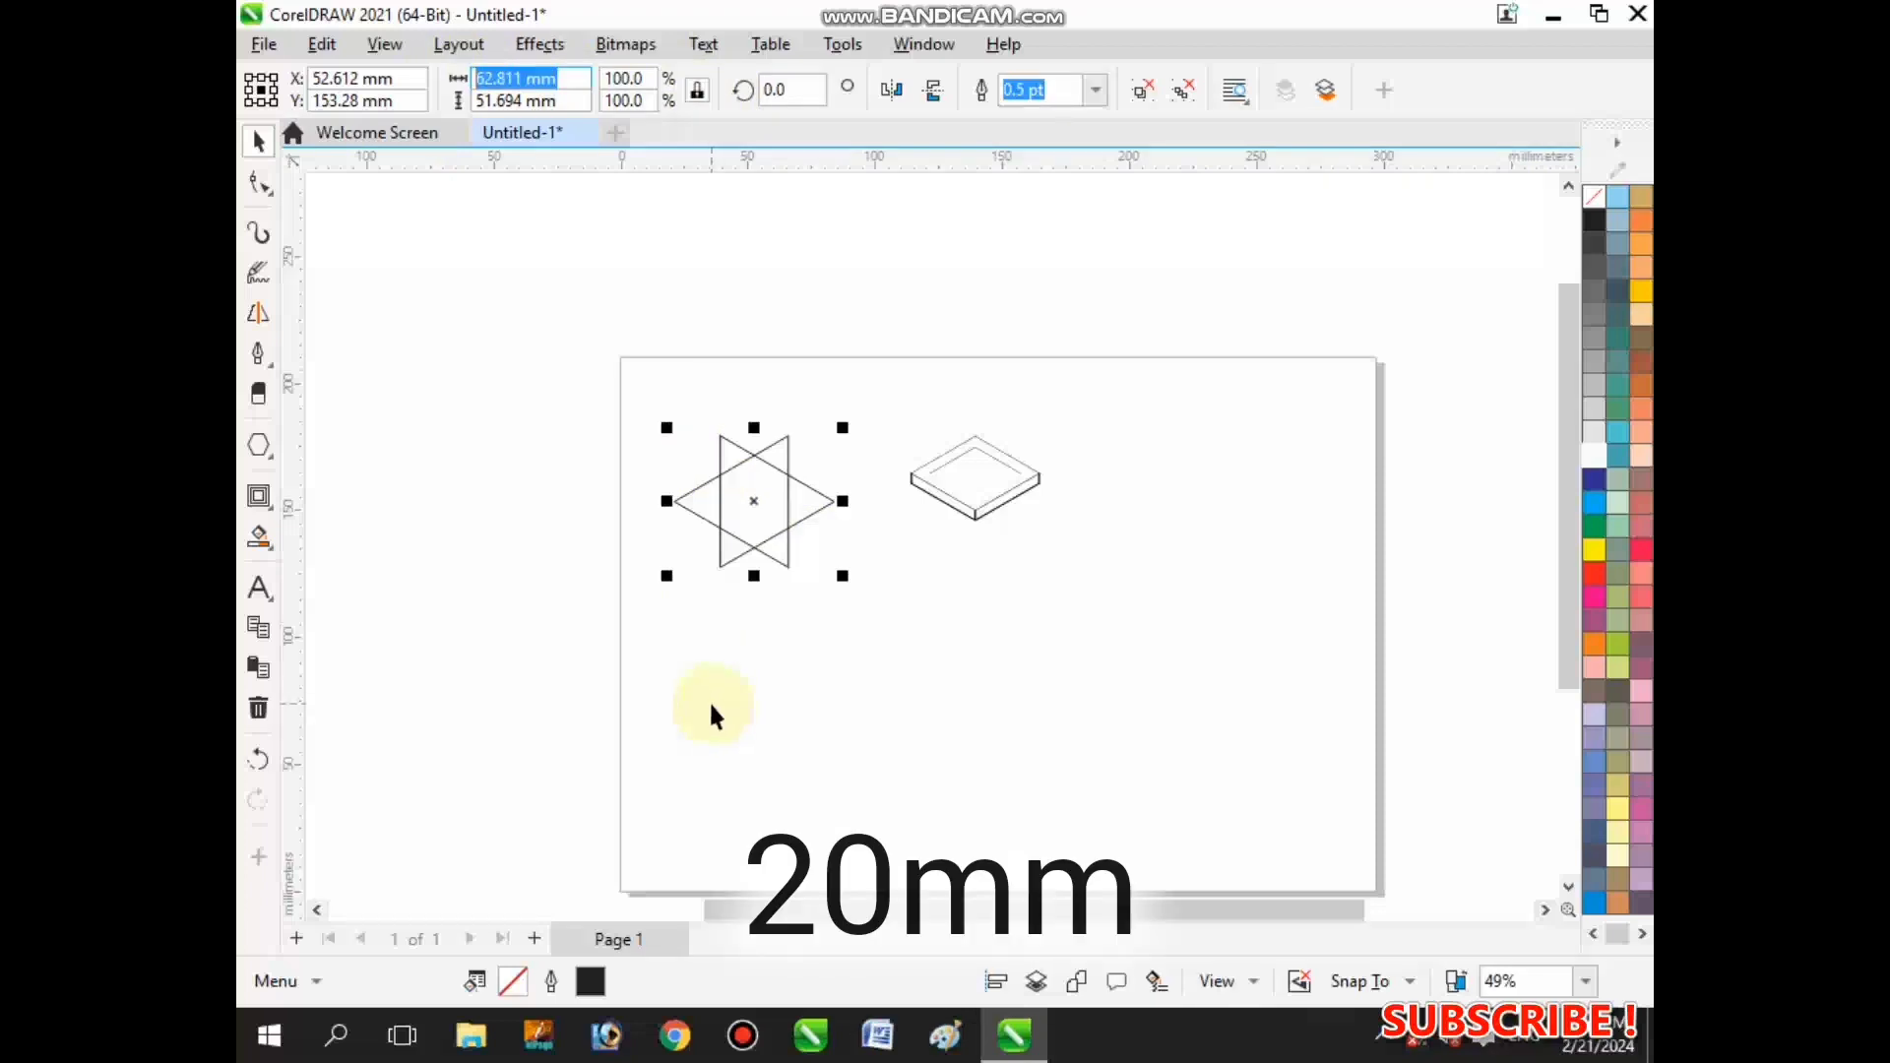
text(20)
key(Return)
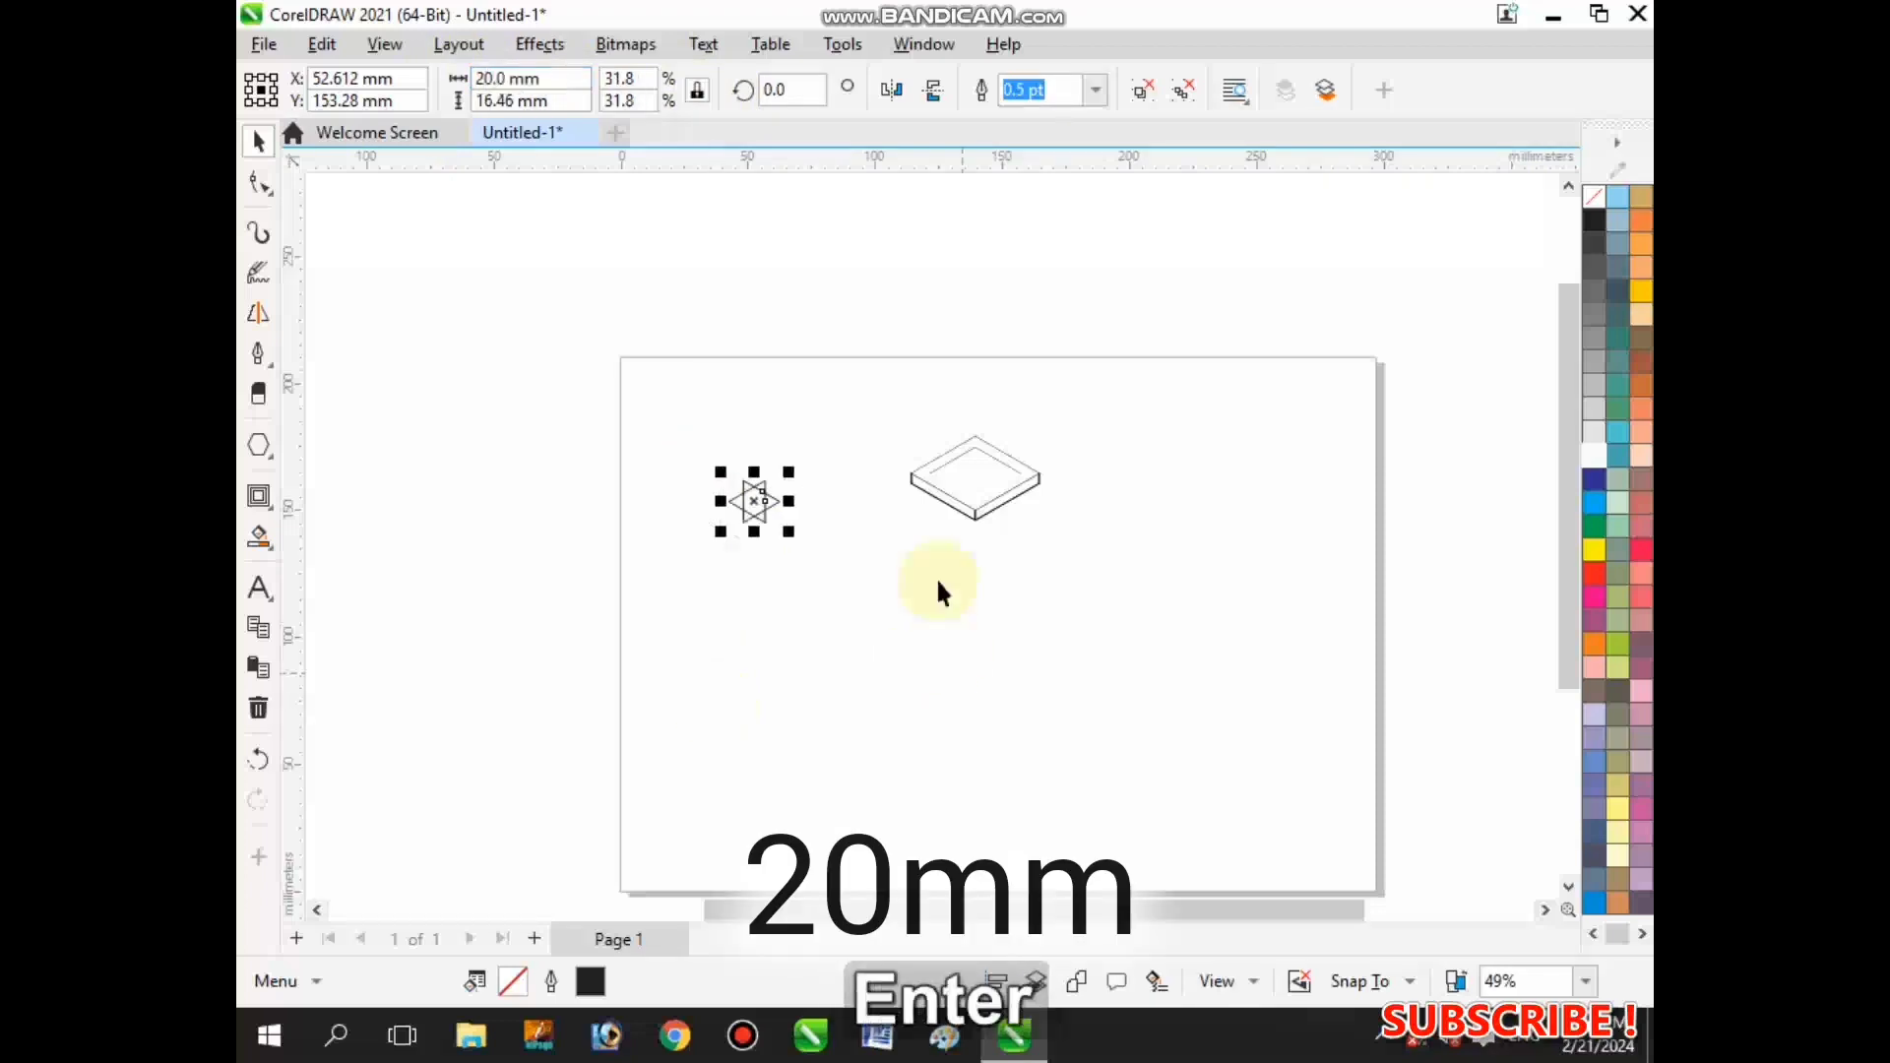
- Move the star beneath the slab, snapping its upper middle intersection to the slab's lowest front corner
scroll(728, 492, up, 5)
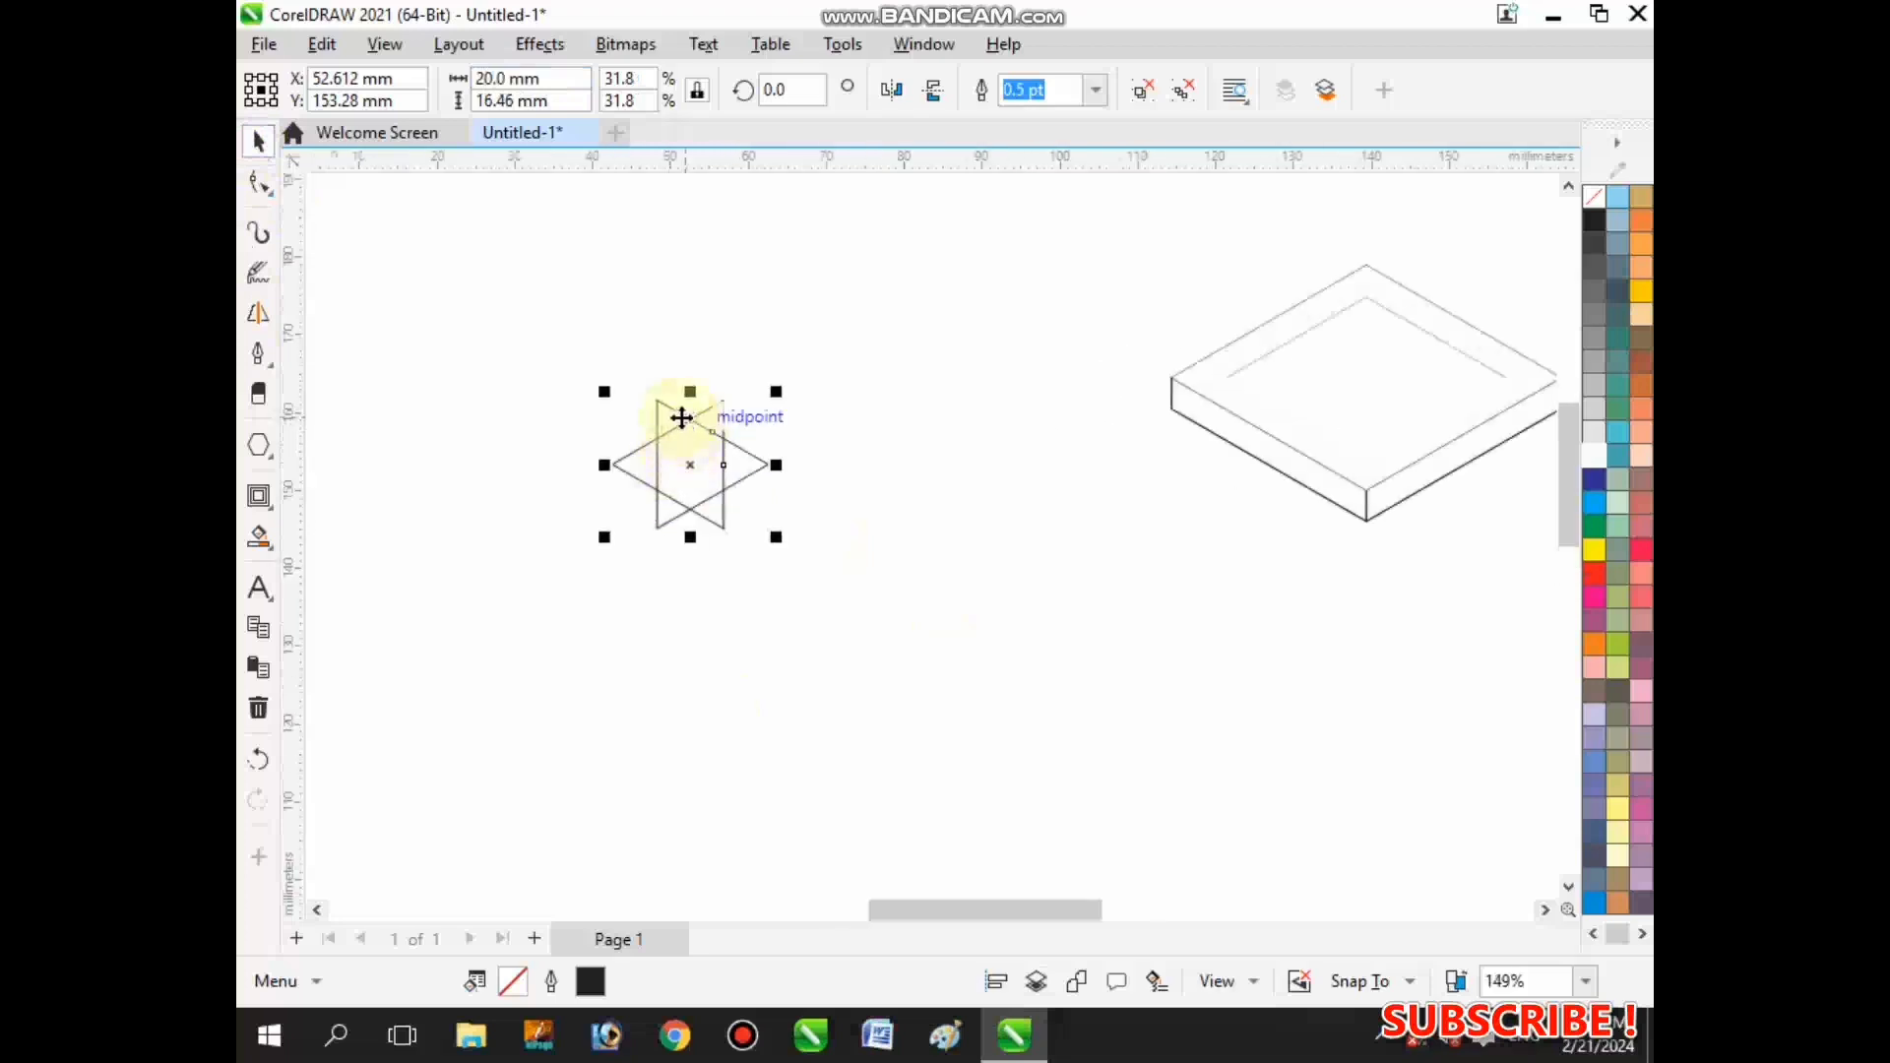
drag(690, 421, 1368, 523)
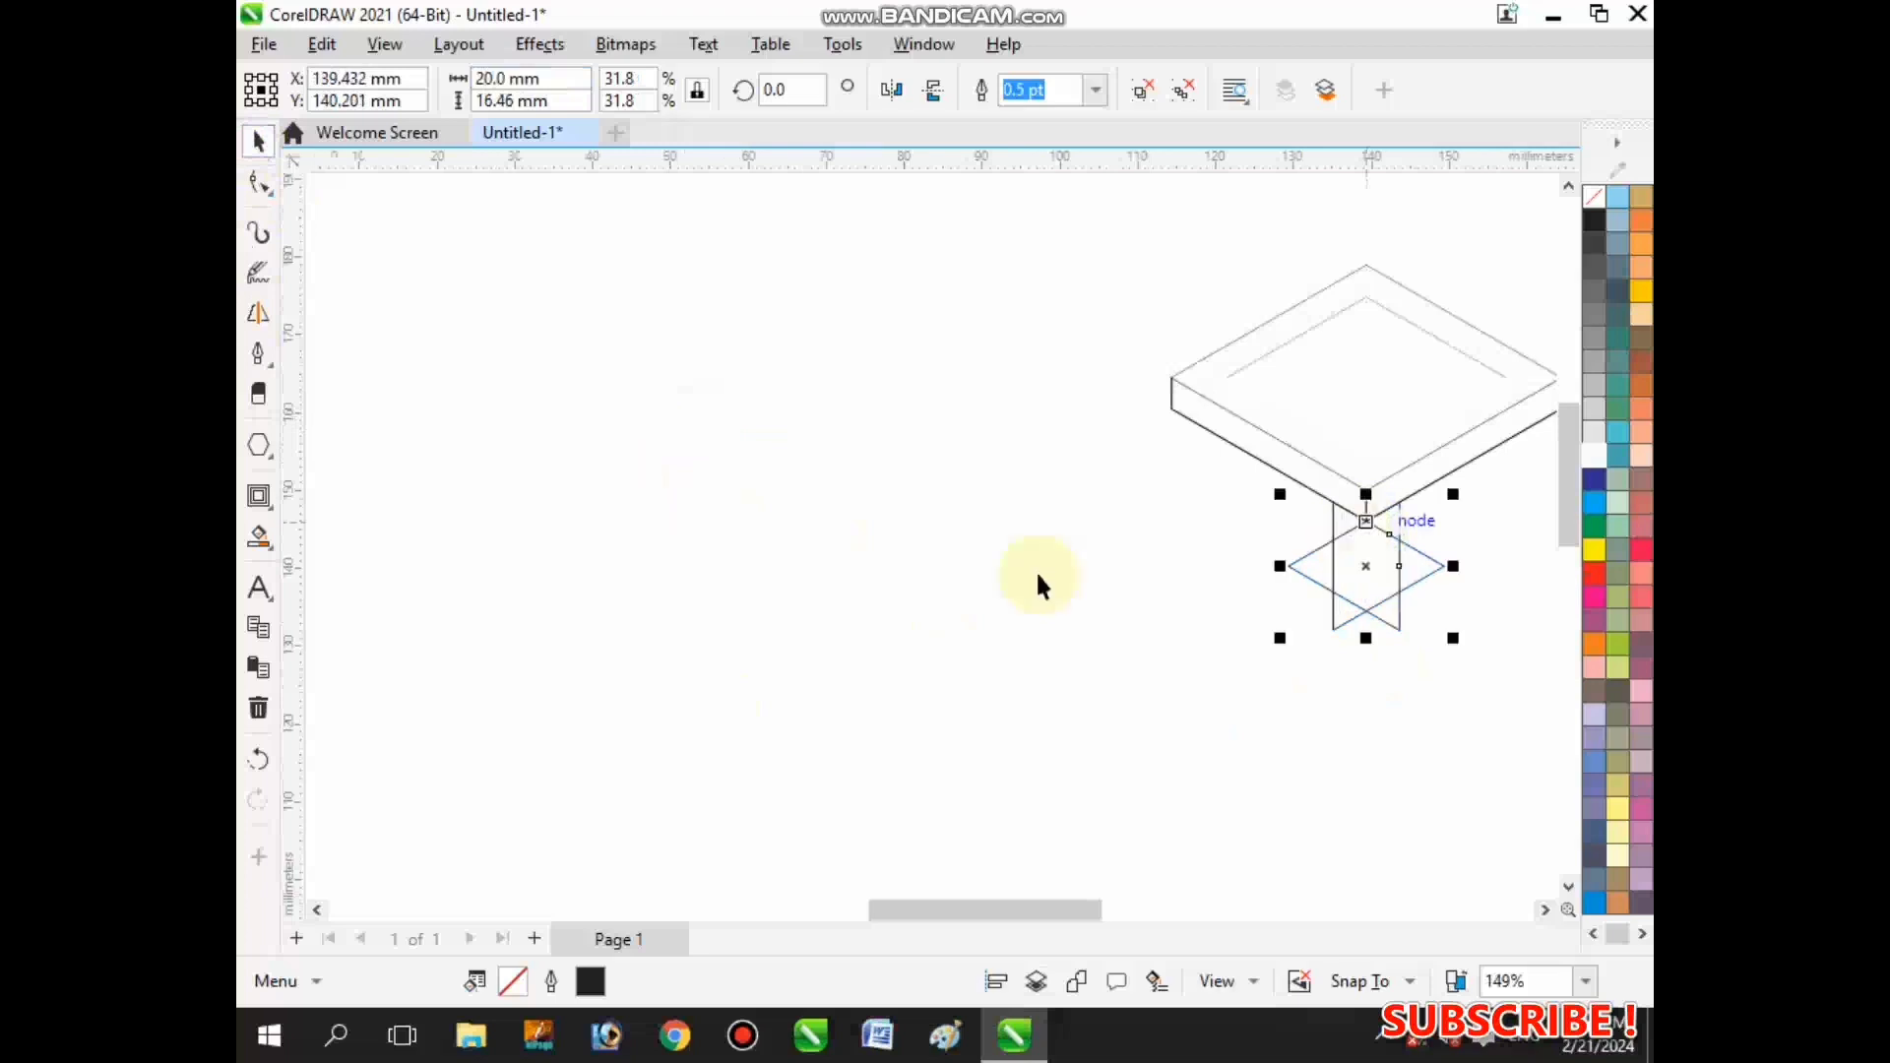
scroll(1276, 583, down, 3)
scroll(961, 618, up, 4)
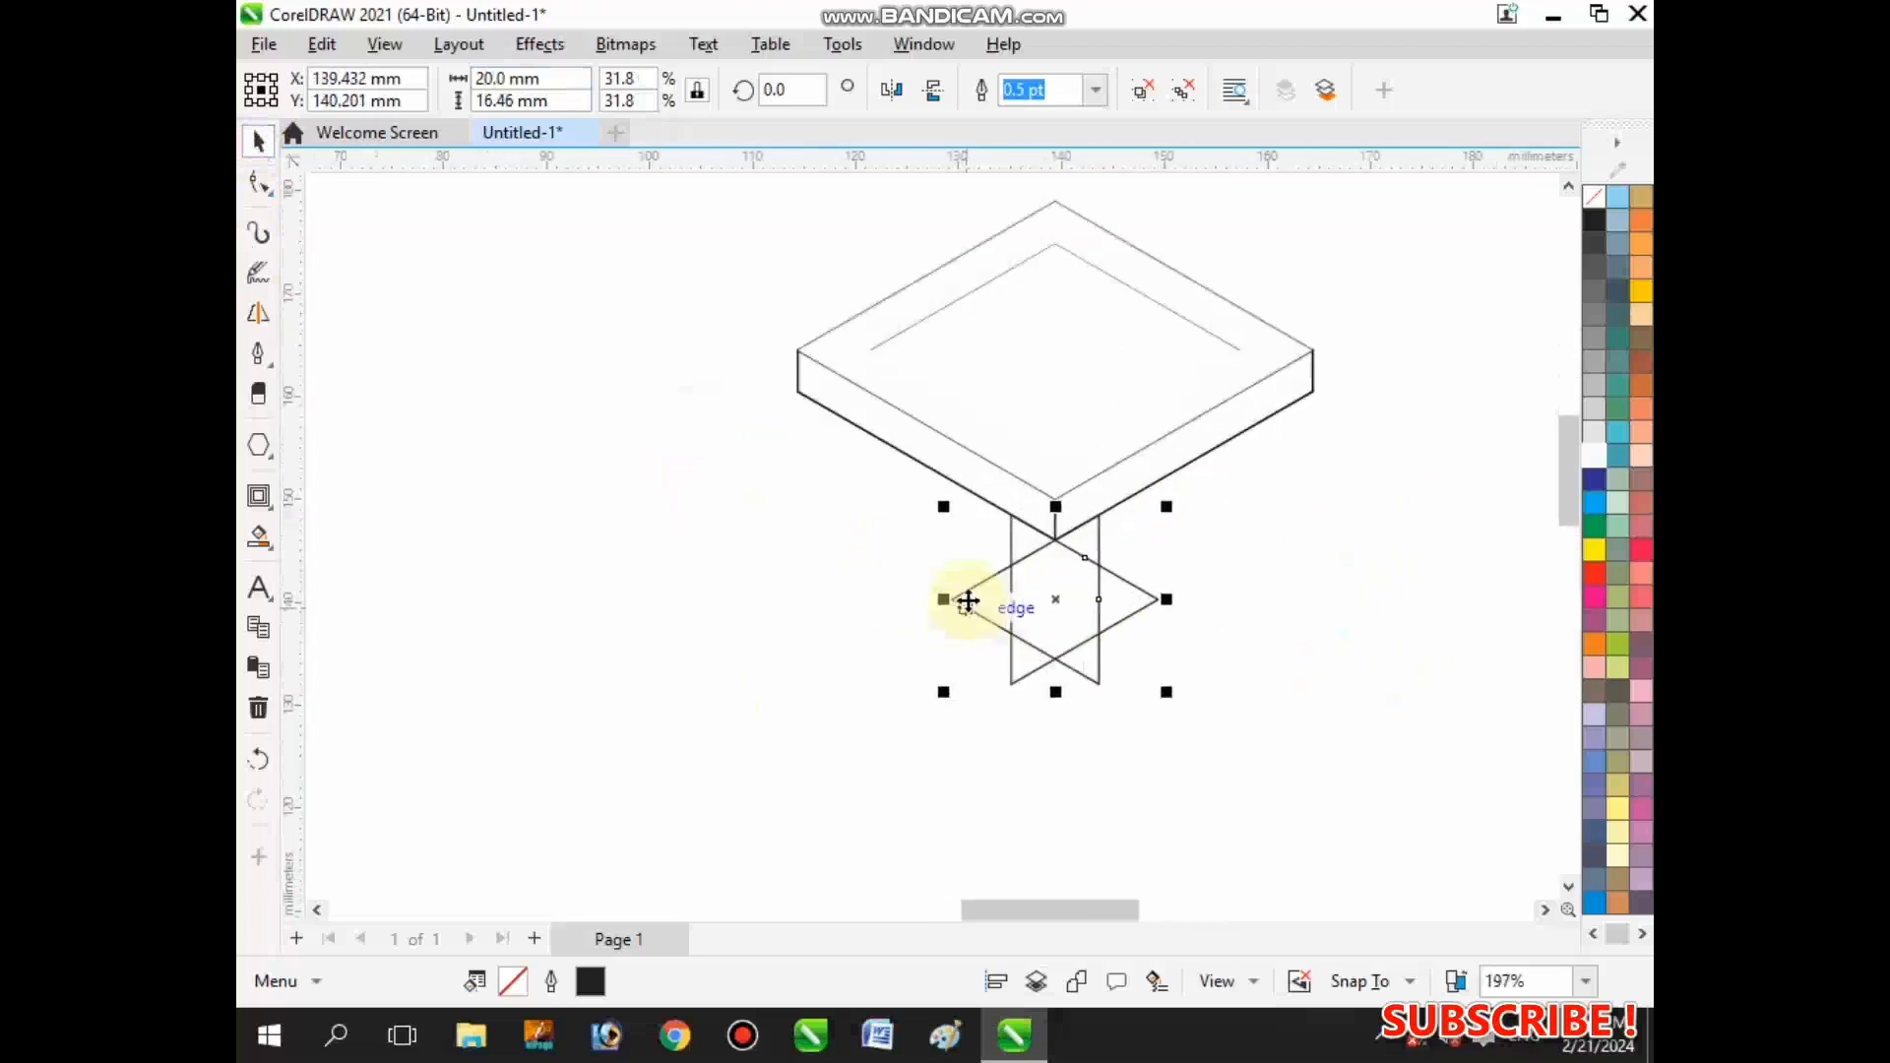
- Give the slab's top frame a black outline
click(1145, 286)
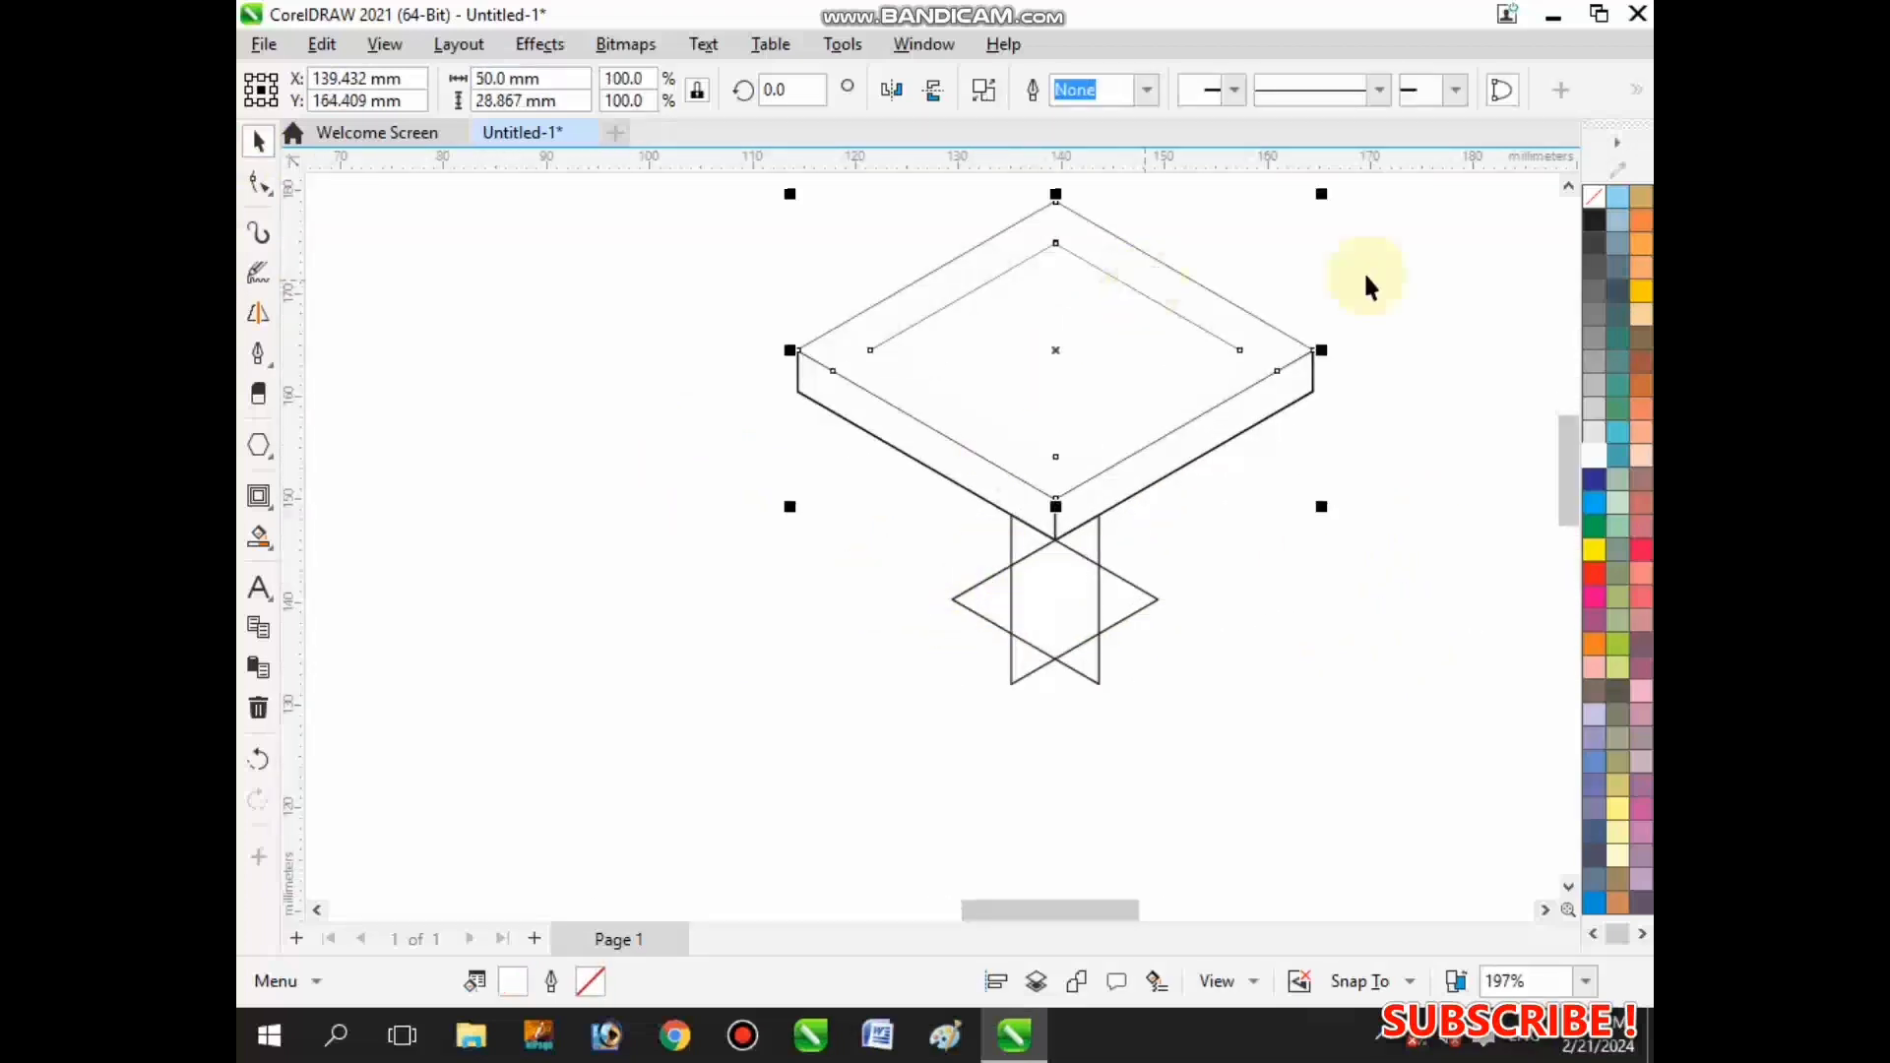
right_click(1598, 217)
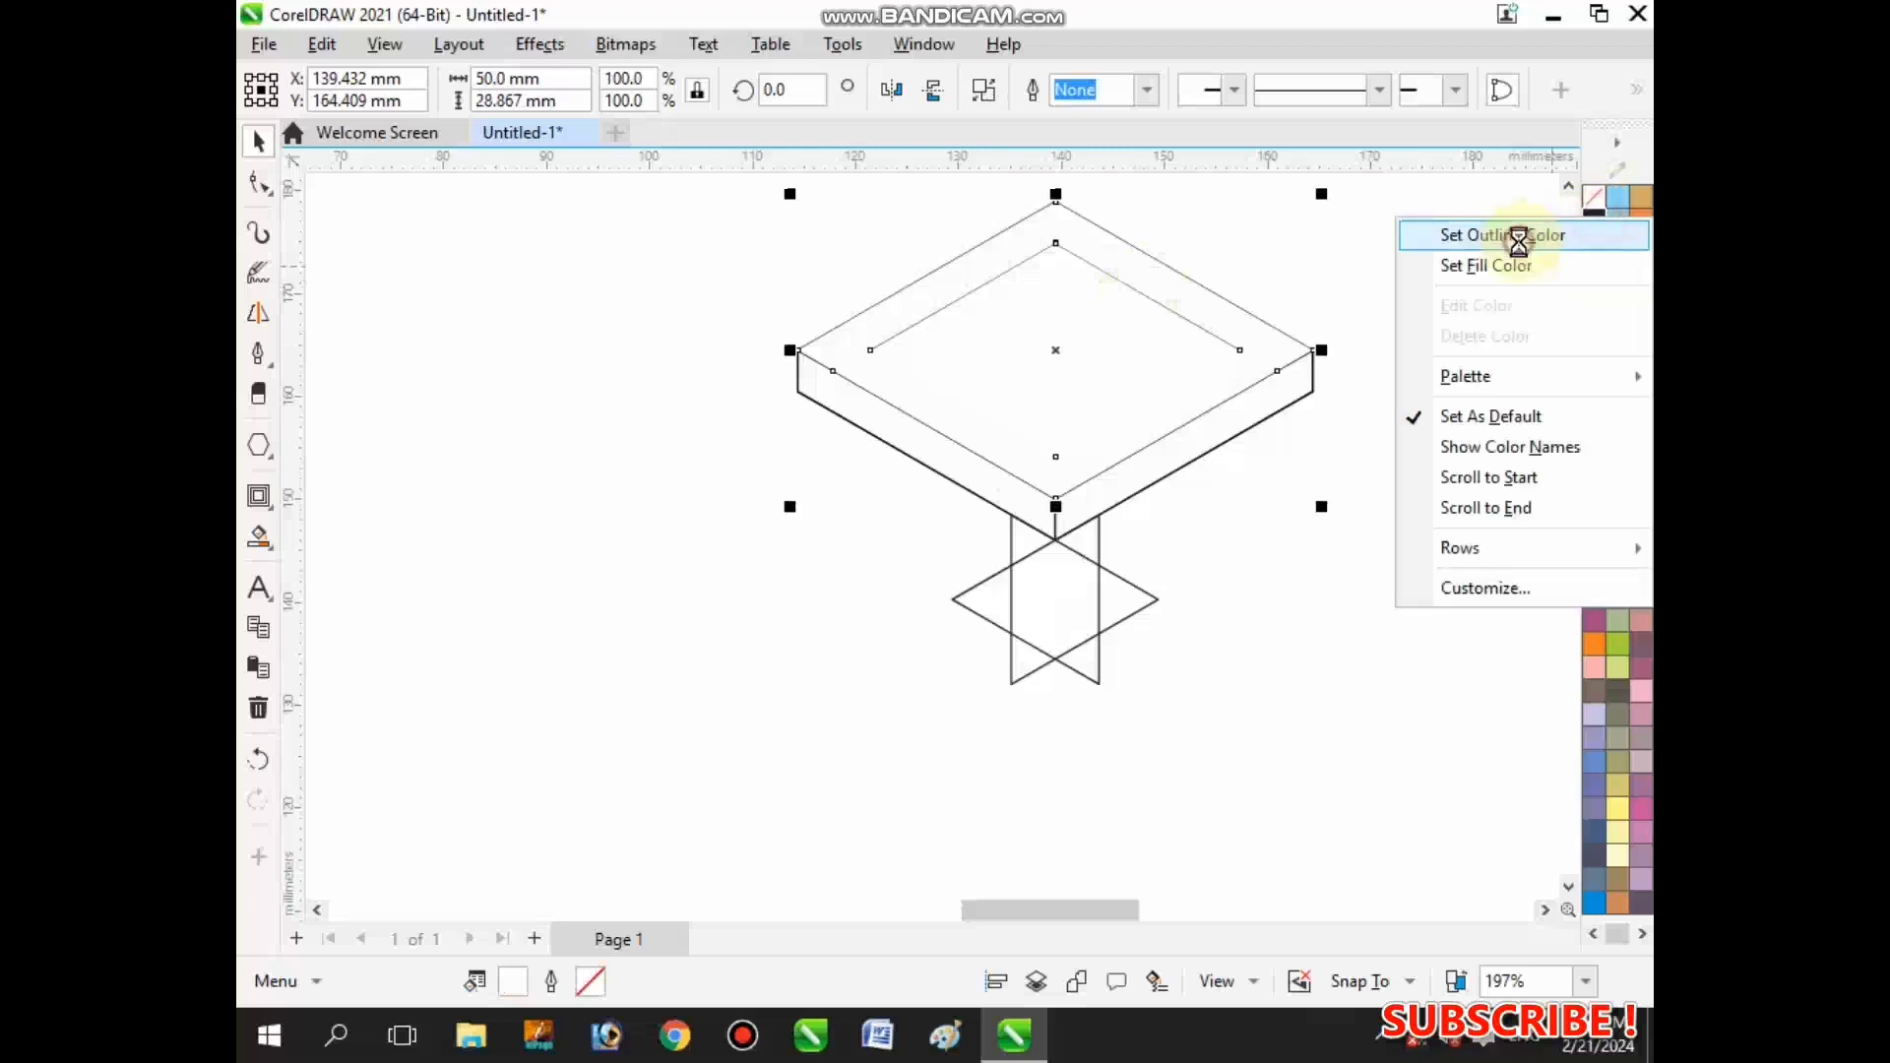
click(1498, 238)
click(1463, 392)
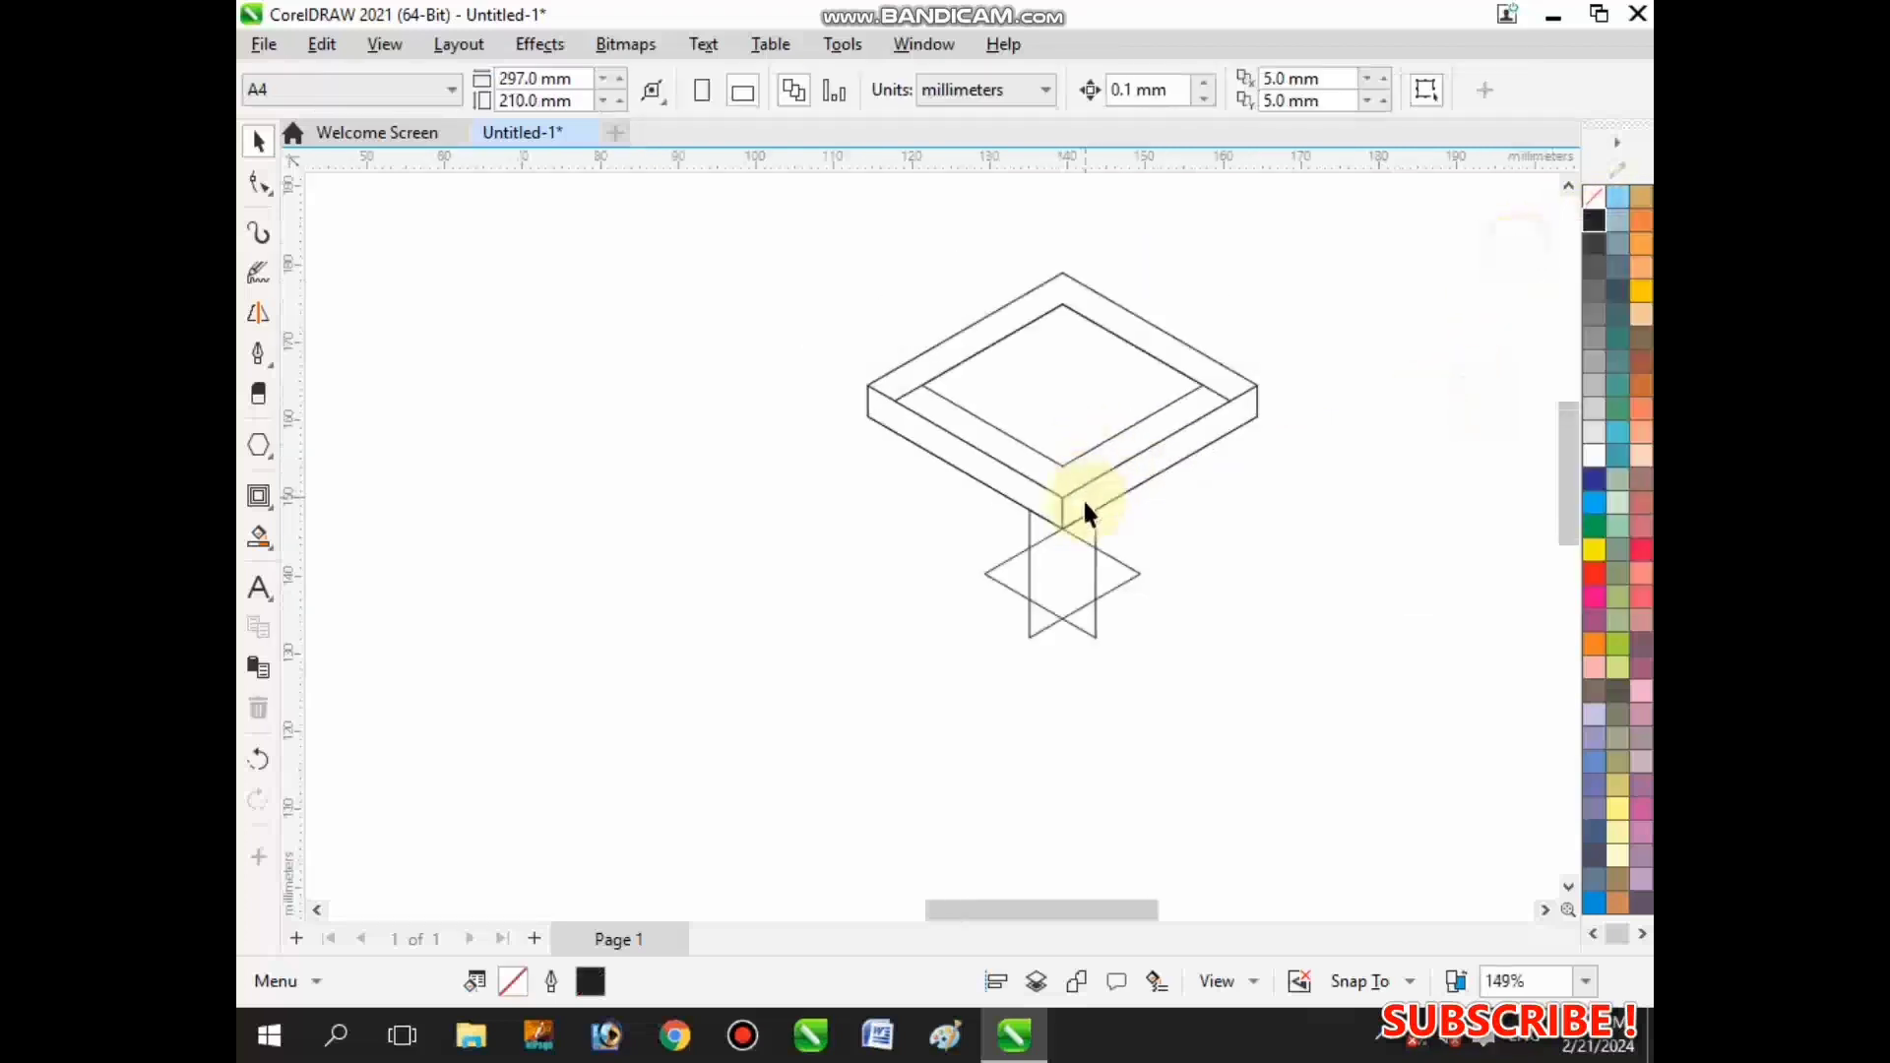
scroll(1083, 498, down, 2)
scroll(1071, 425, down, 1)
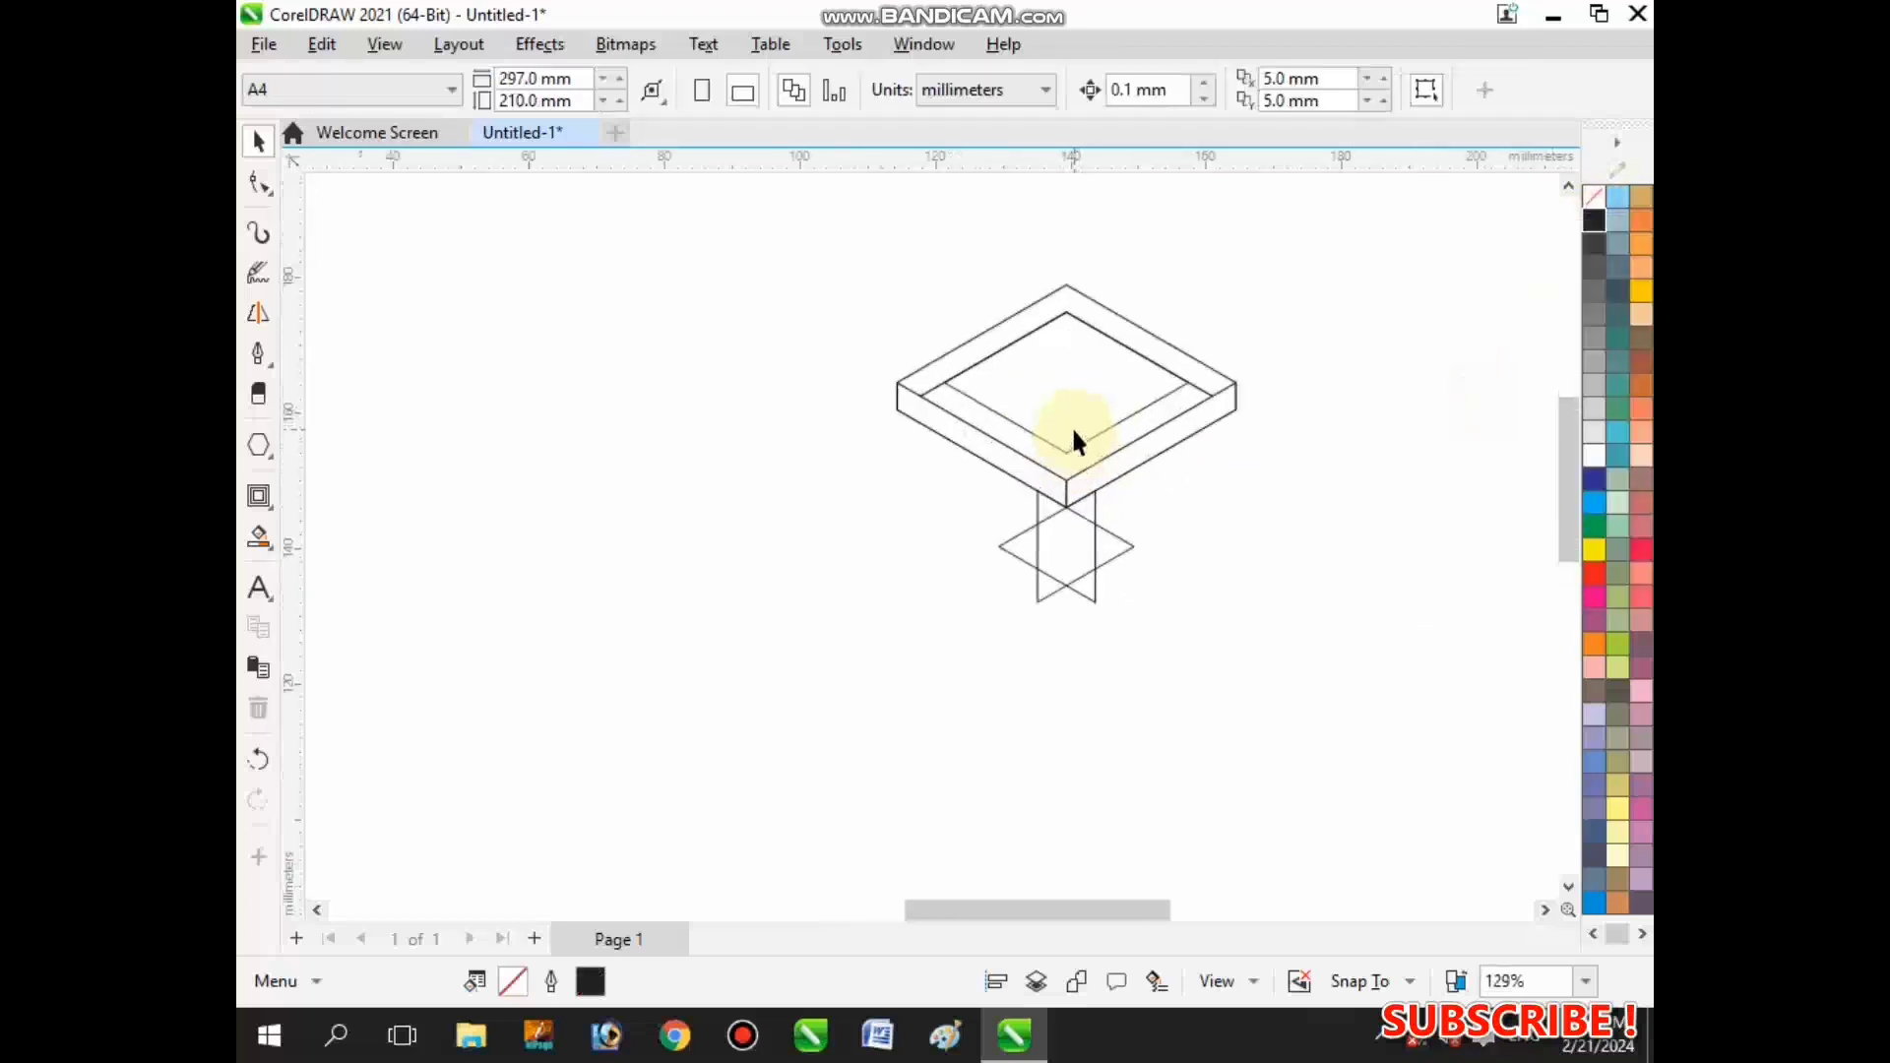
- Draw a vertical line about 43.5 mm long from the star's upper-left intersection up past the slab's top
click(258, 355)
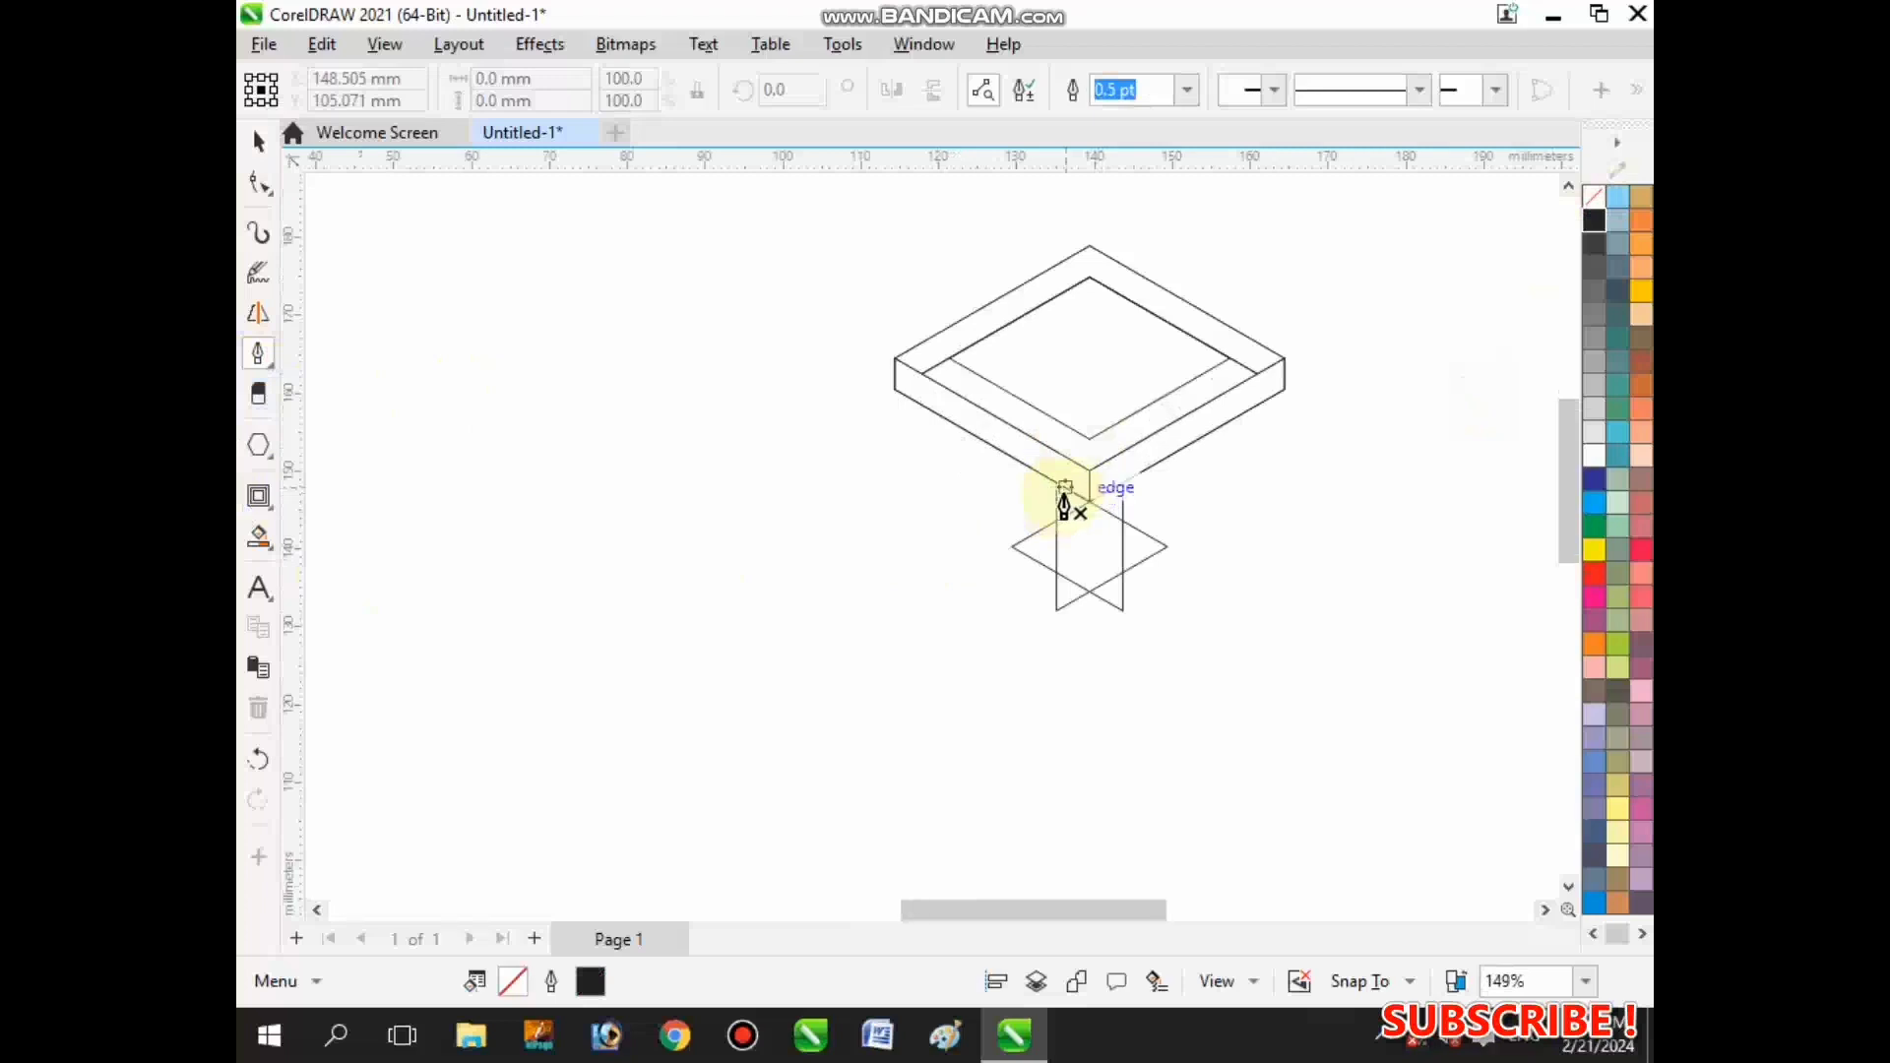
scroll(1064, 505, down, 2)
scroll(1064, 505, up, 3)
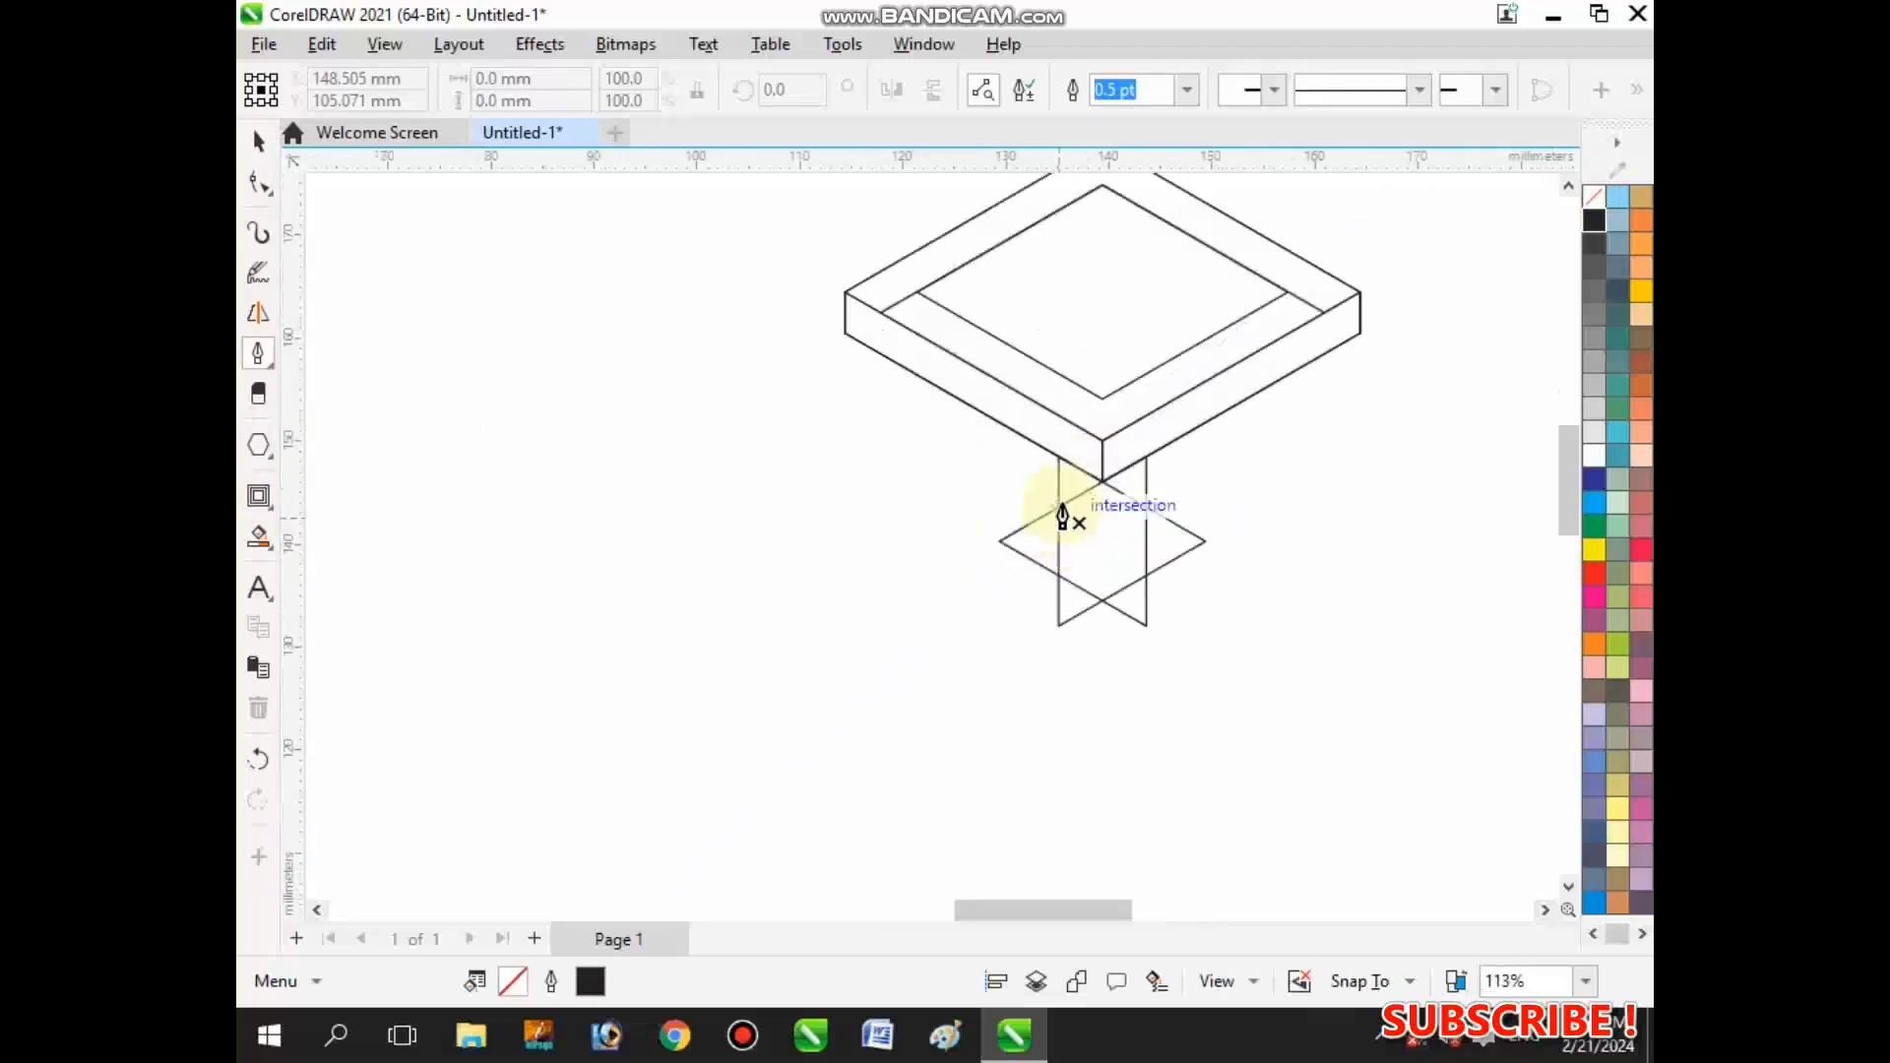
click(1059, 510)
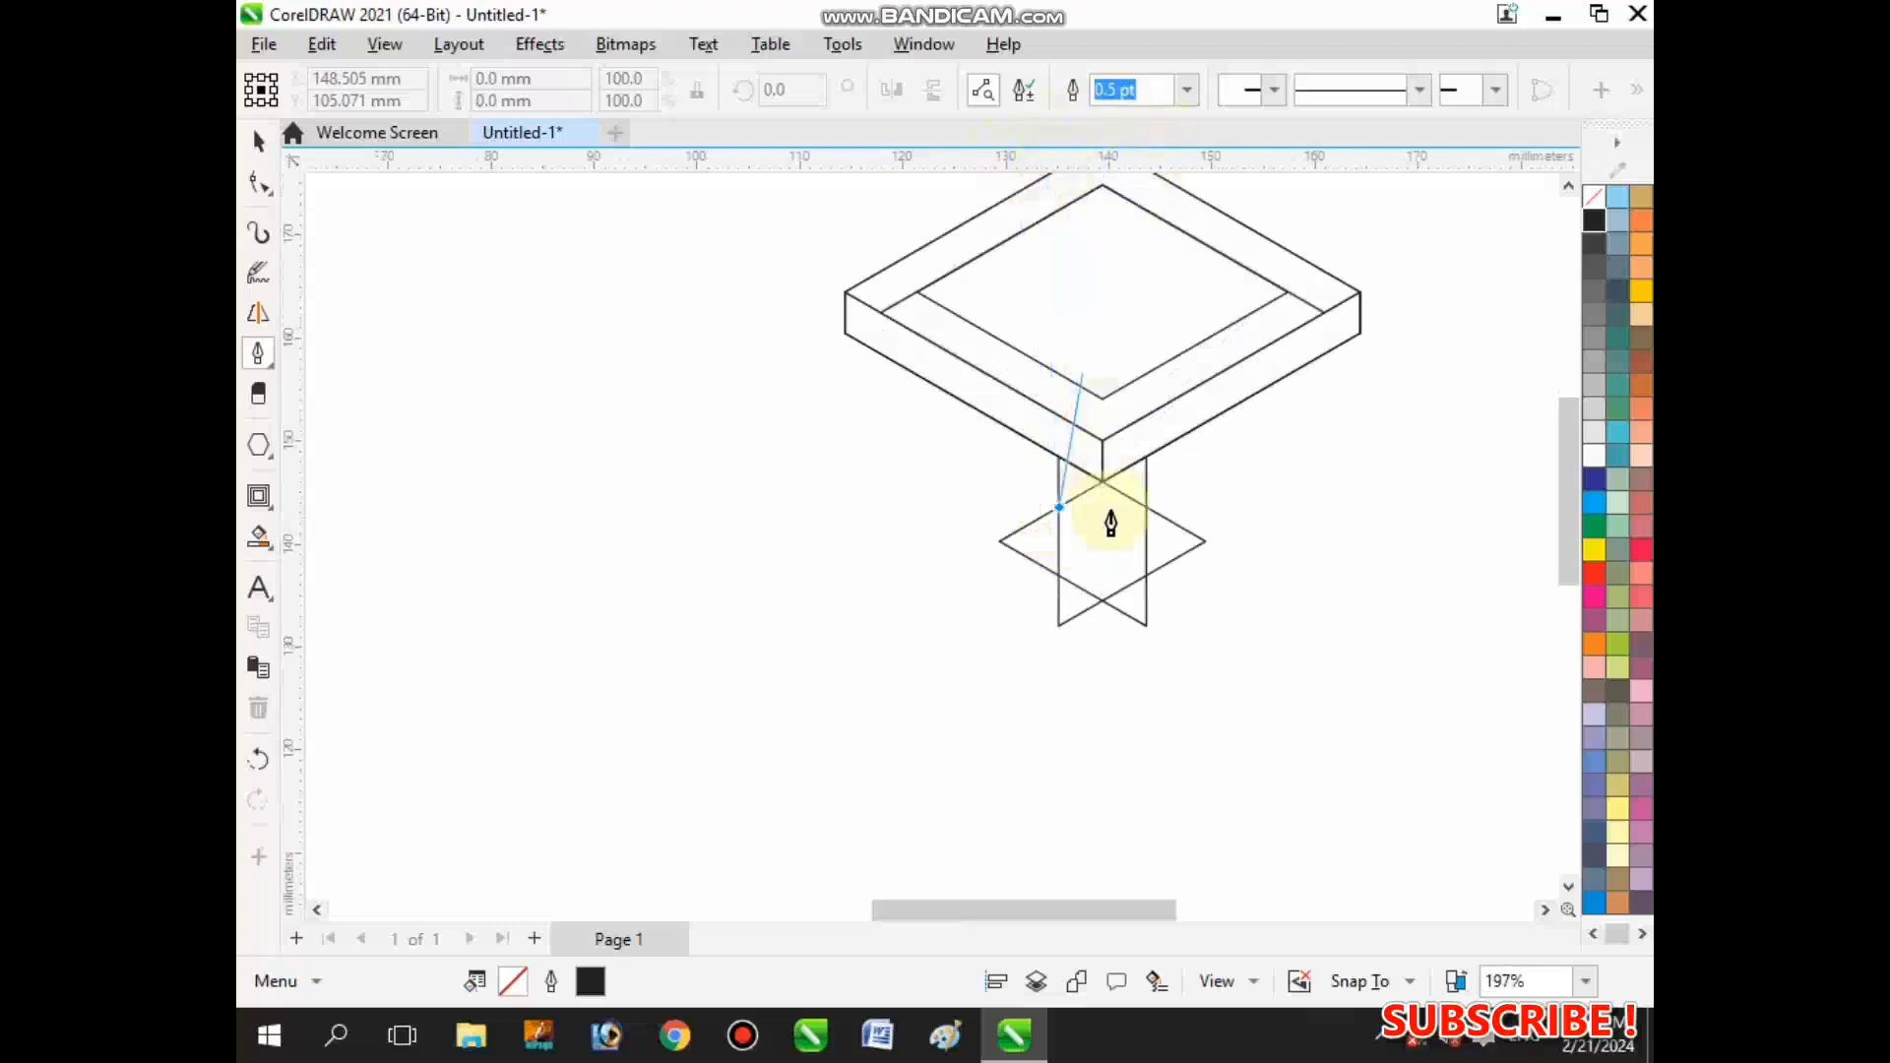
scroll(1102, 522, down, 2)
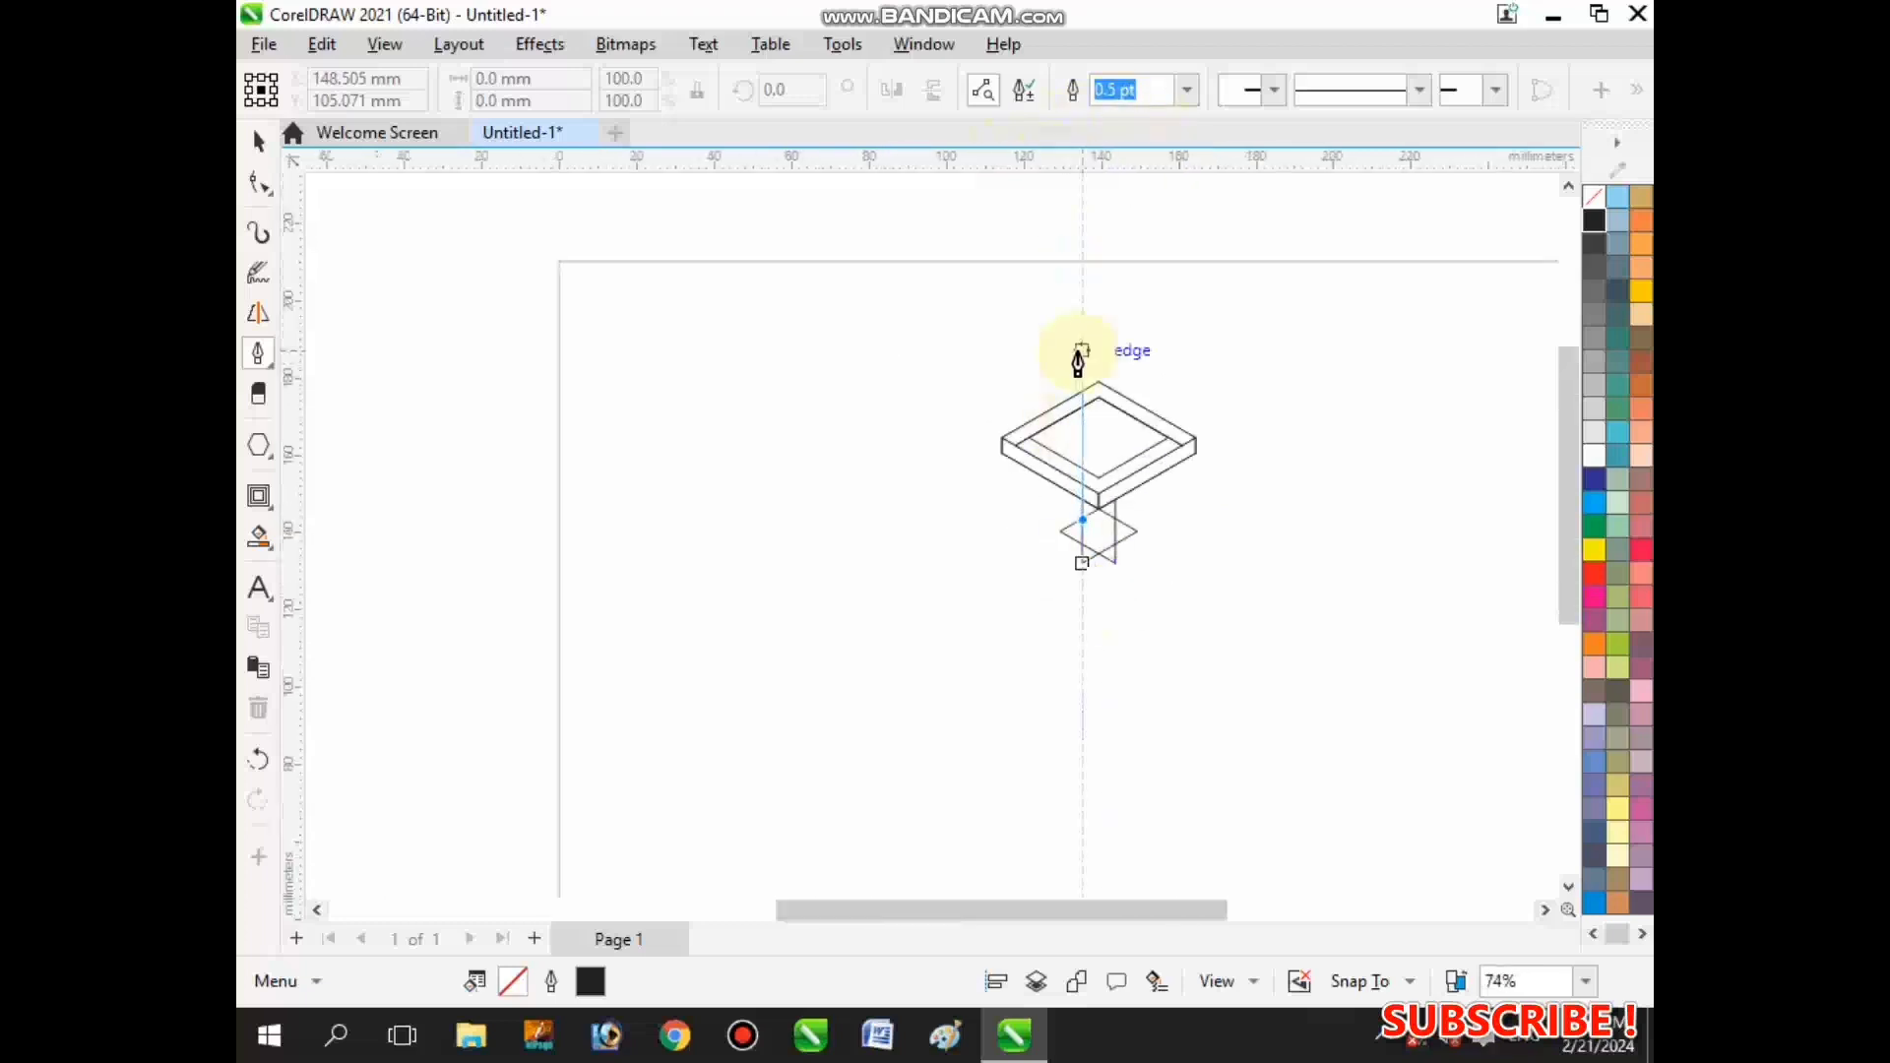
double_click(1082, 351)
key(Return)
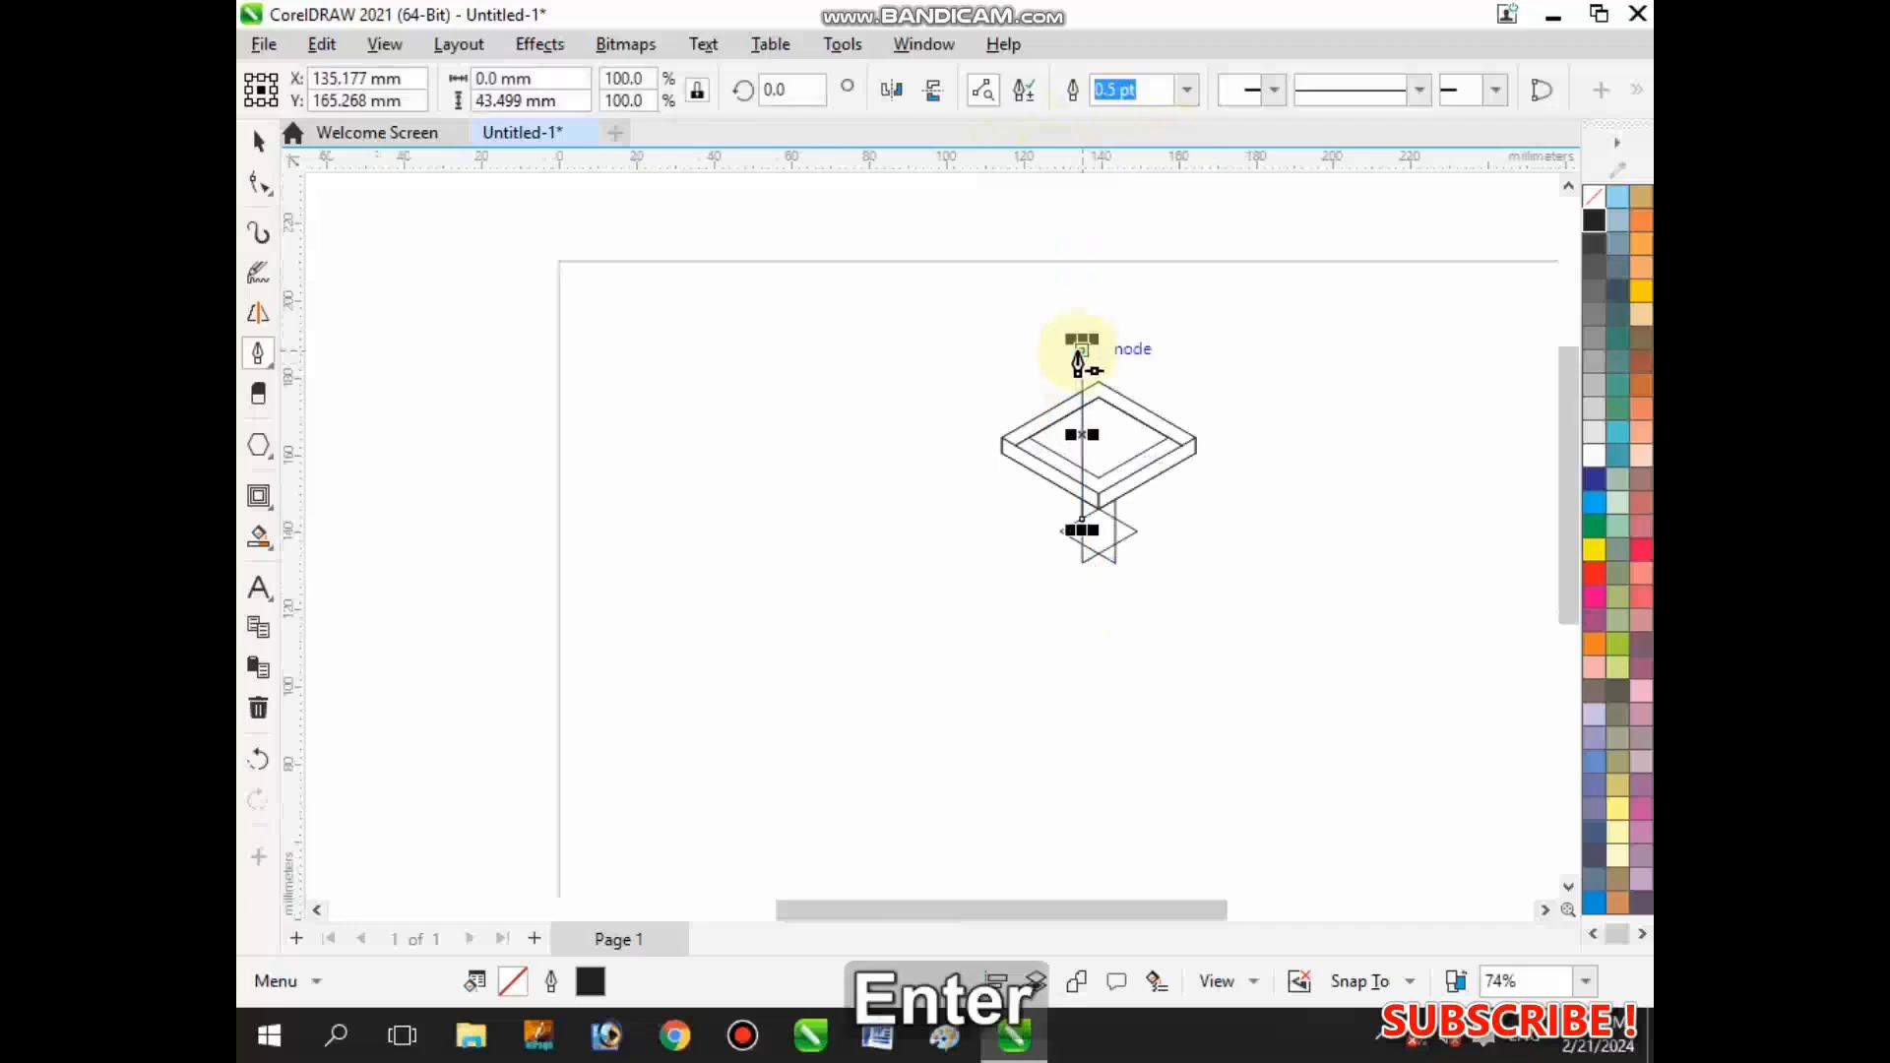
- Draw a horizontal line about 16 mm long beside the slab's upper-left edge and rotate it to 150 degrees
scroll(1084, 409, up, 2)
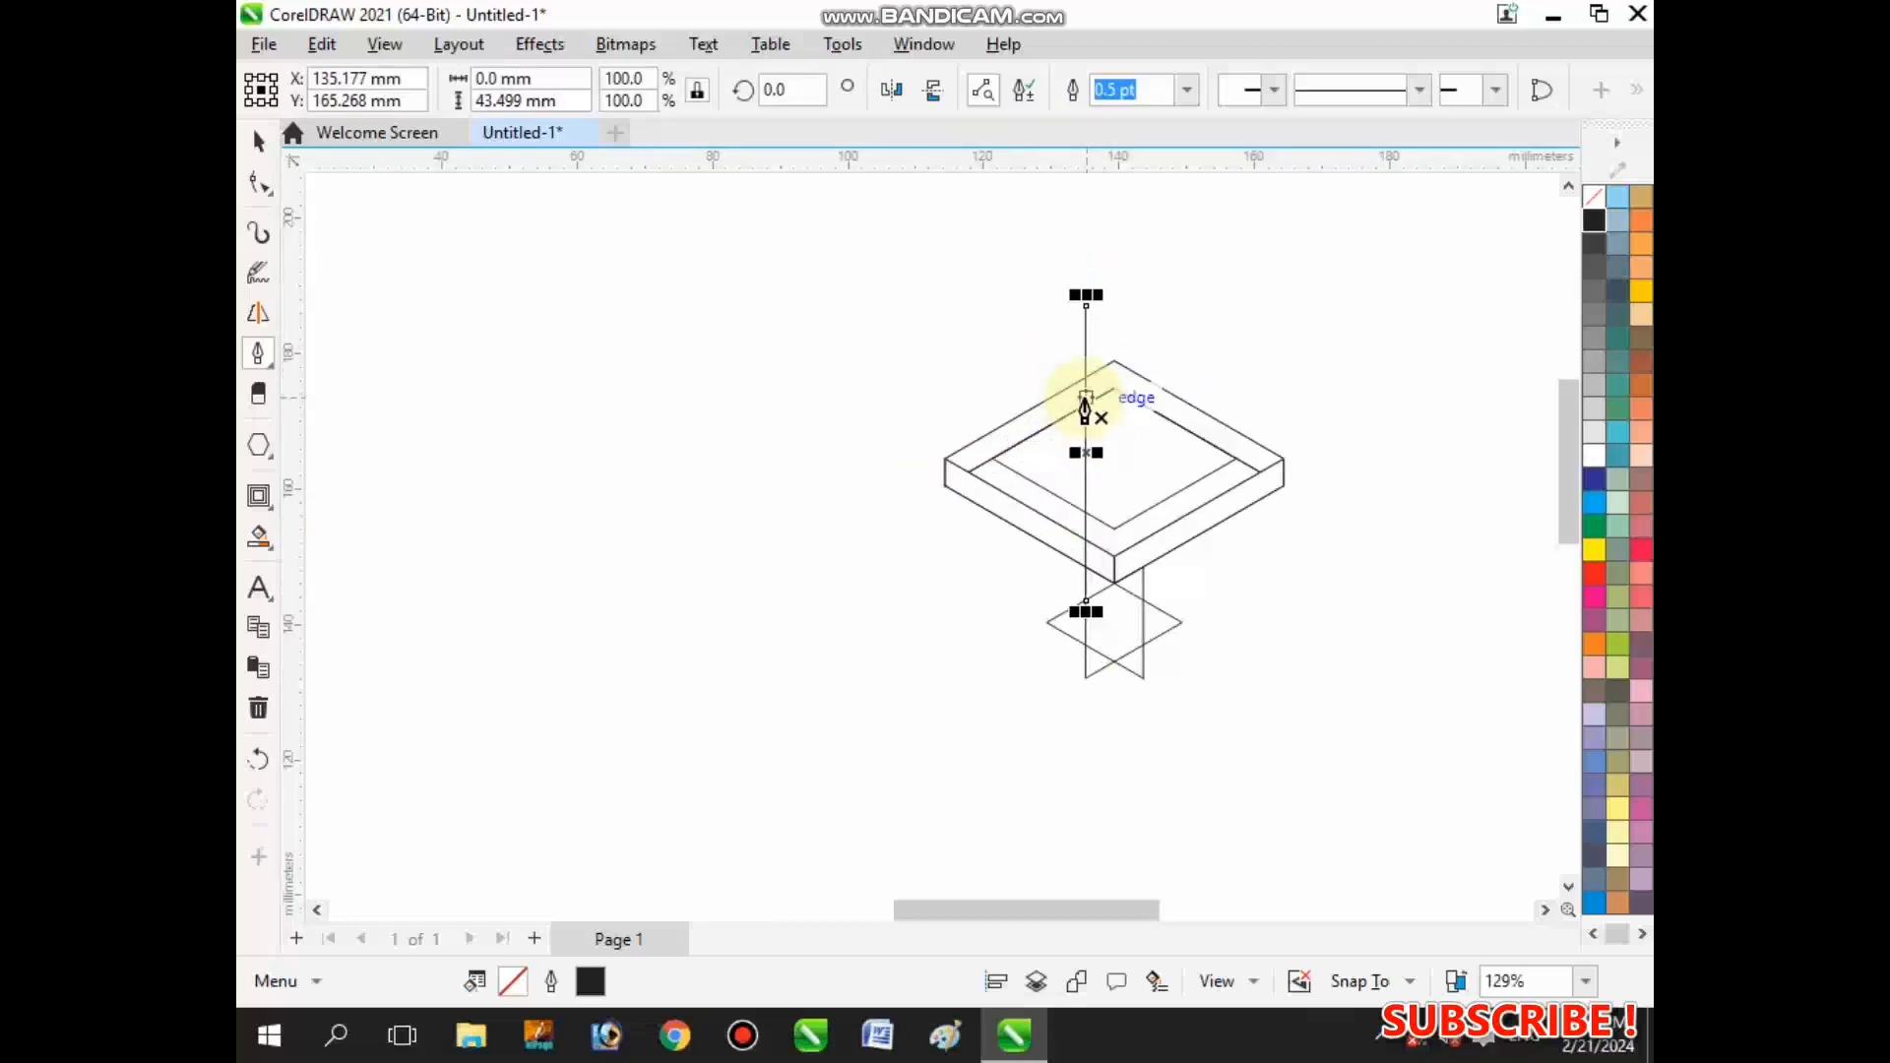
scroll(1085, 408, up, 1)
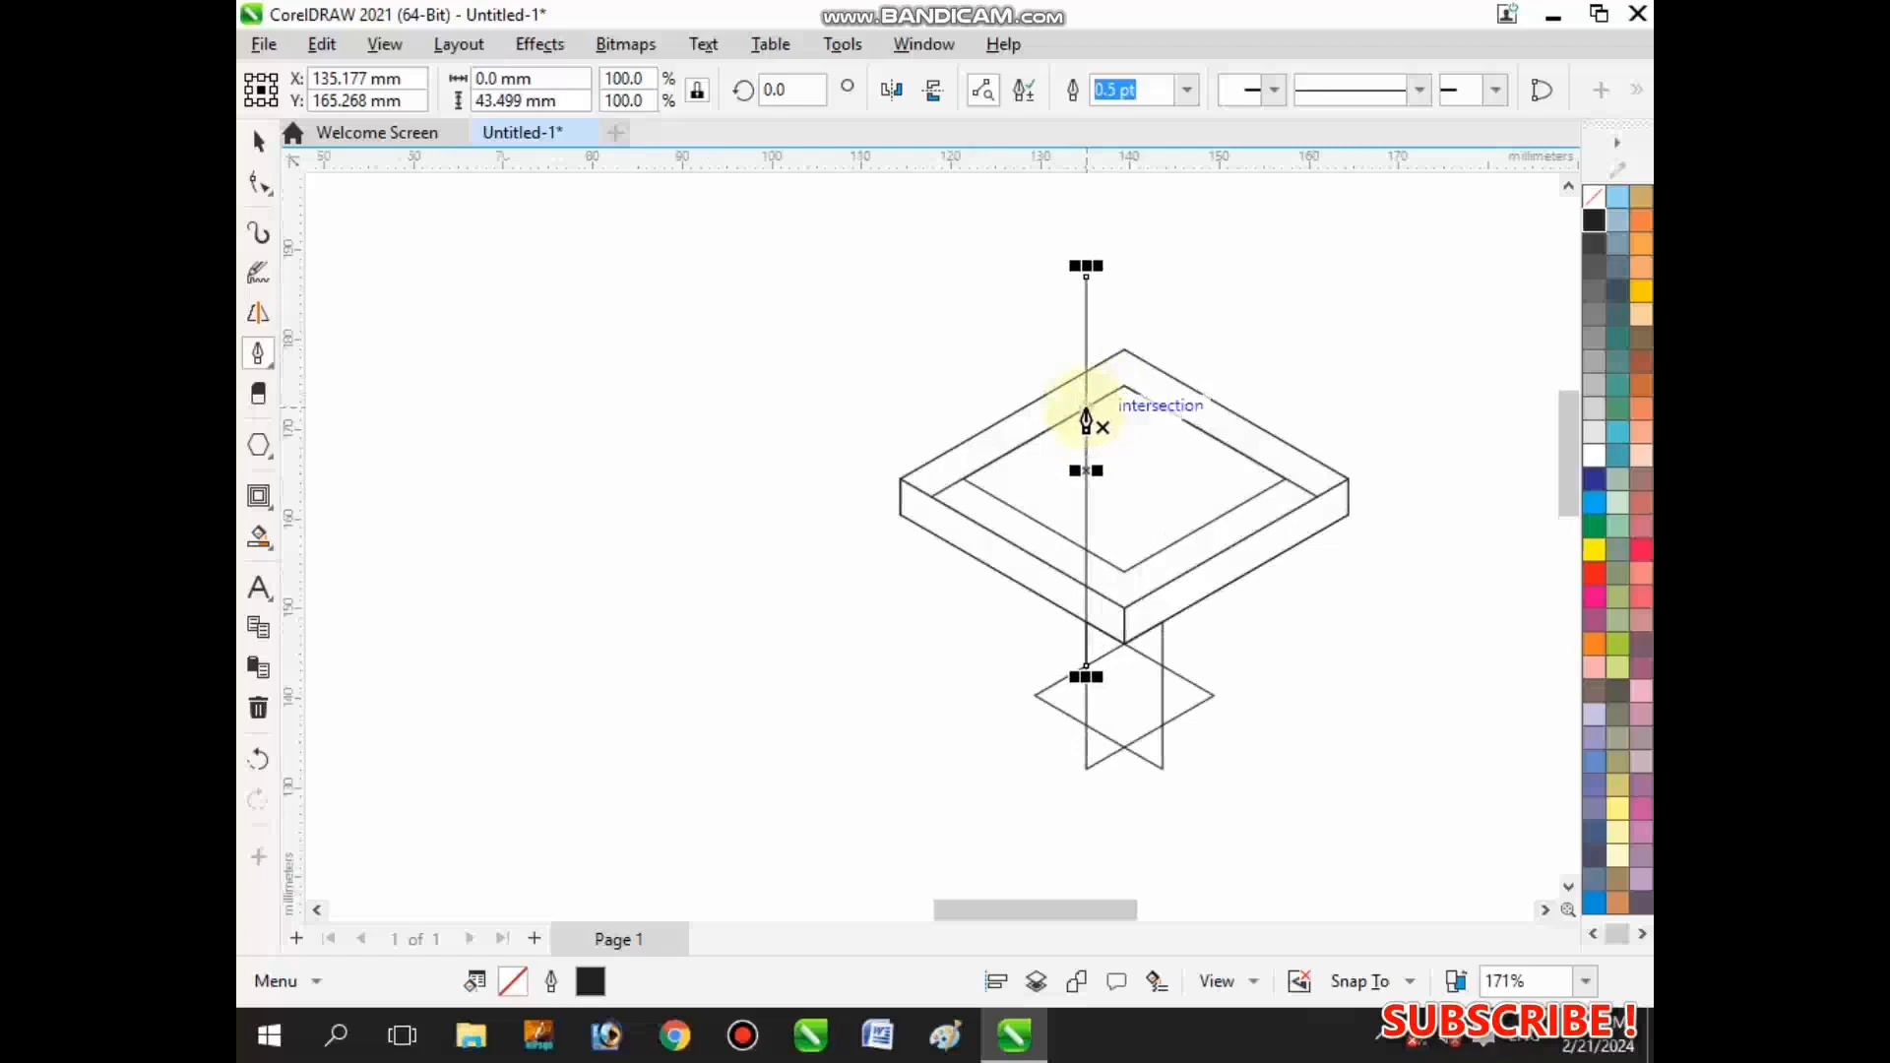
click(794, 358)
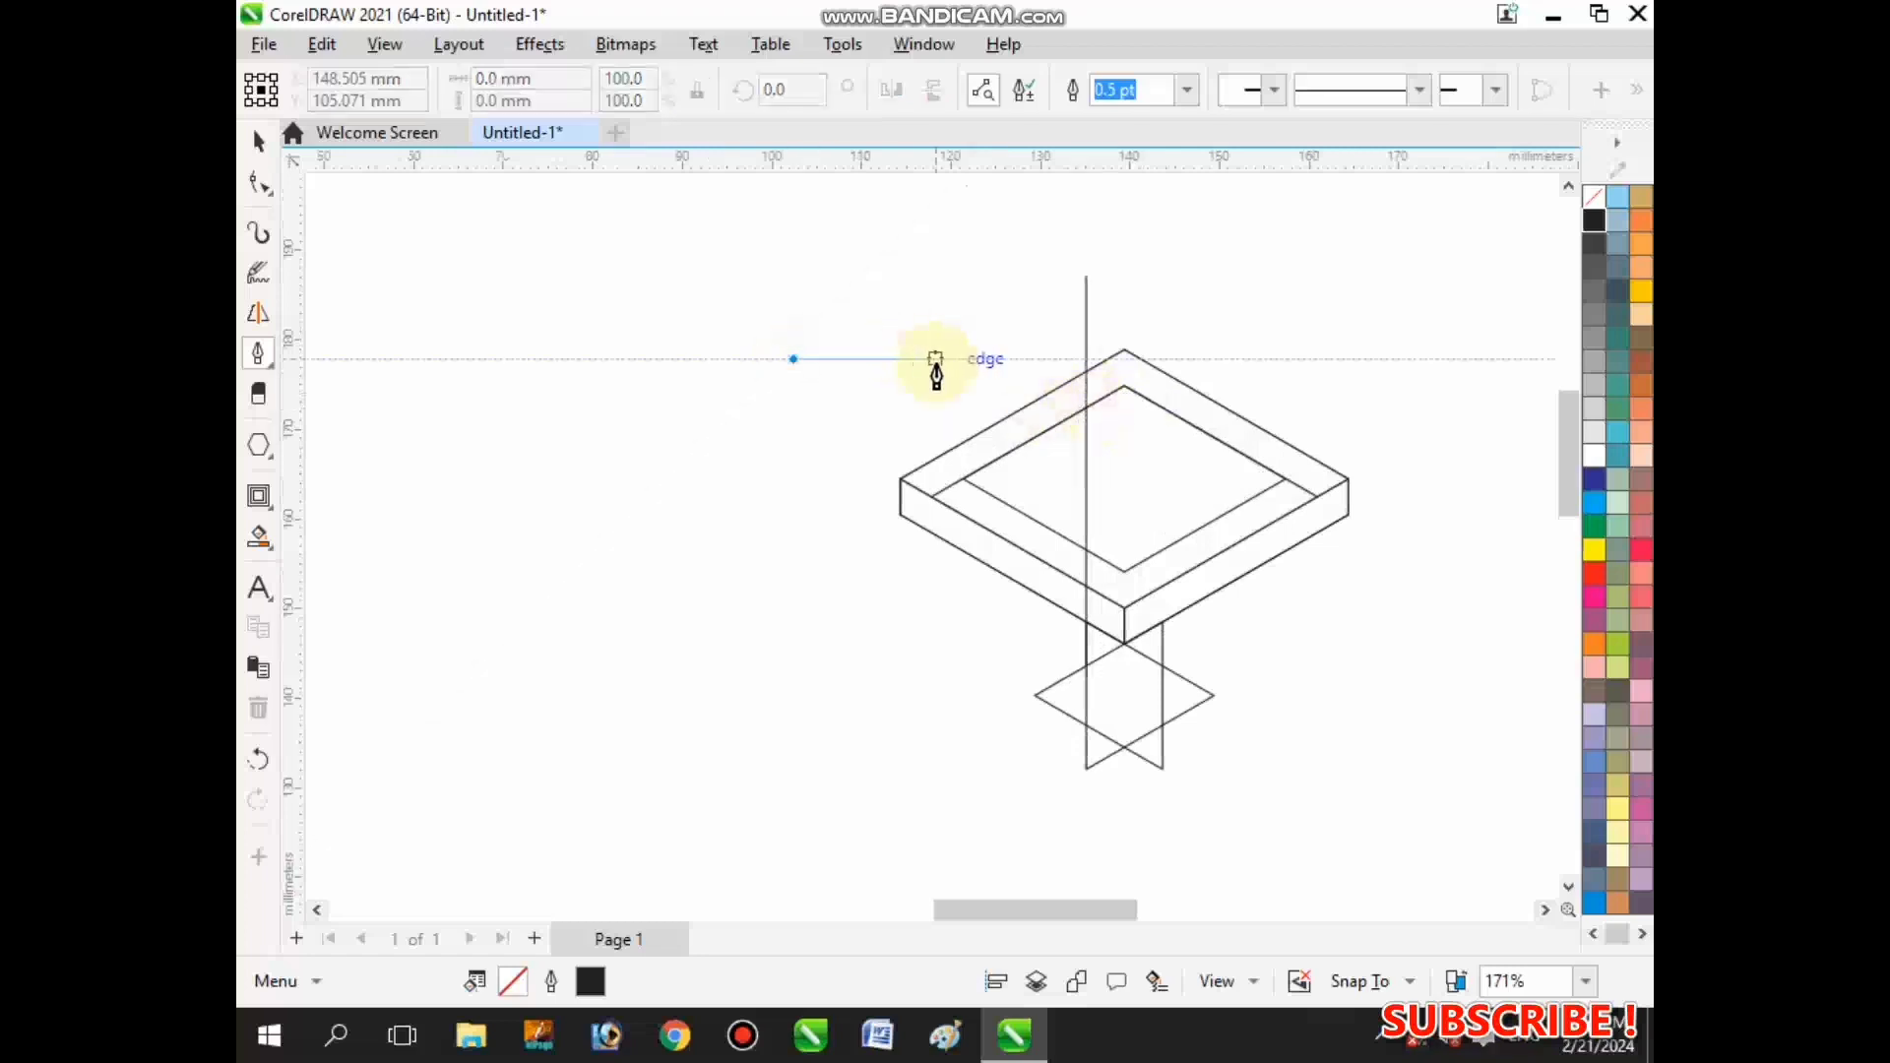
click(936, 359)
key(Return)
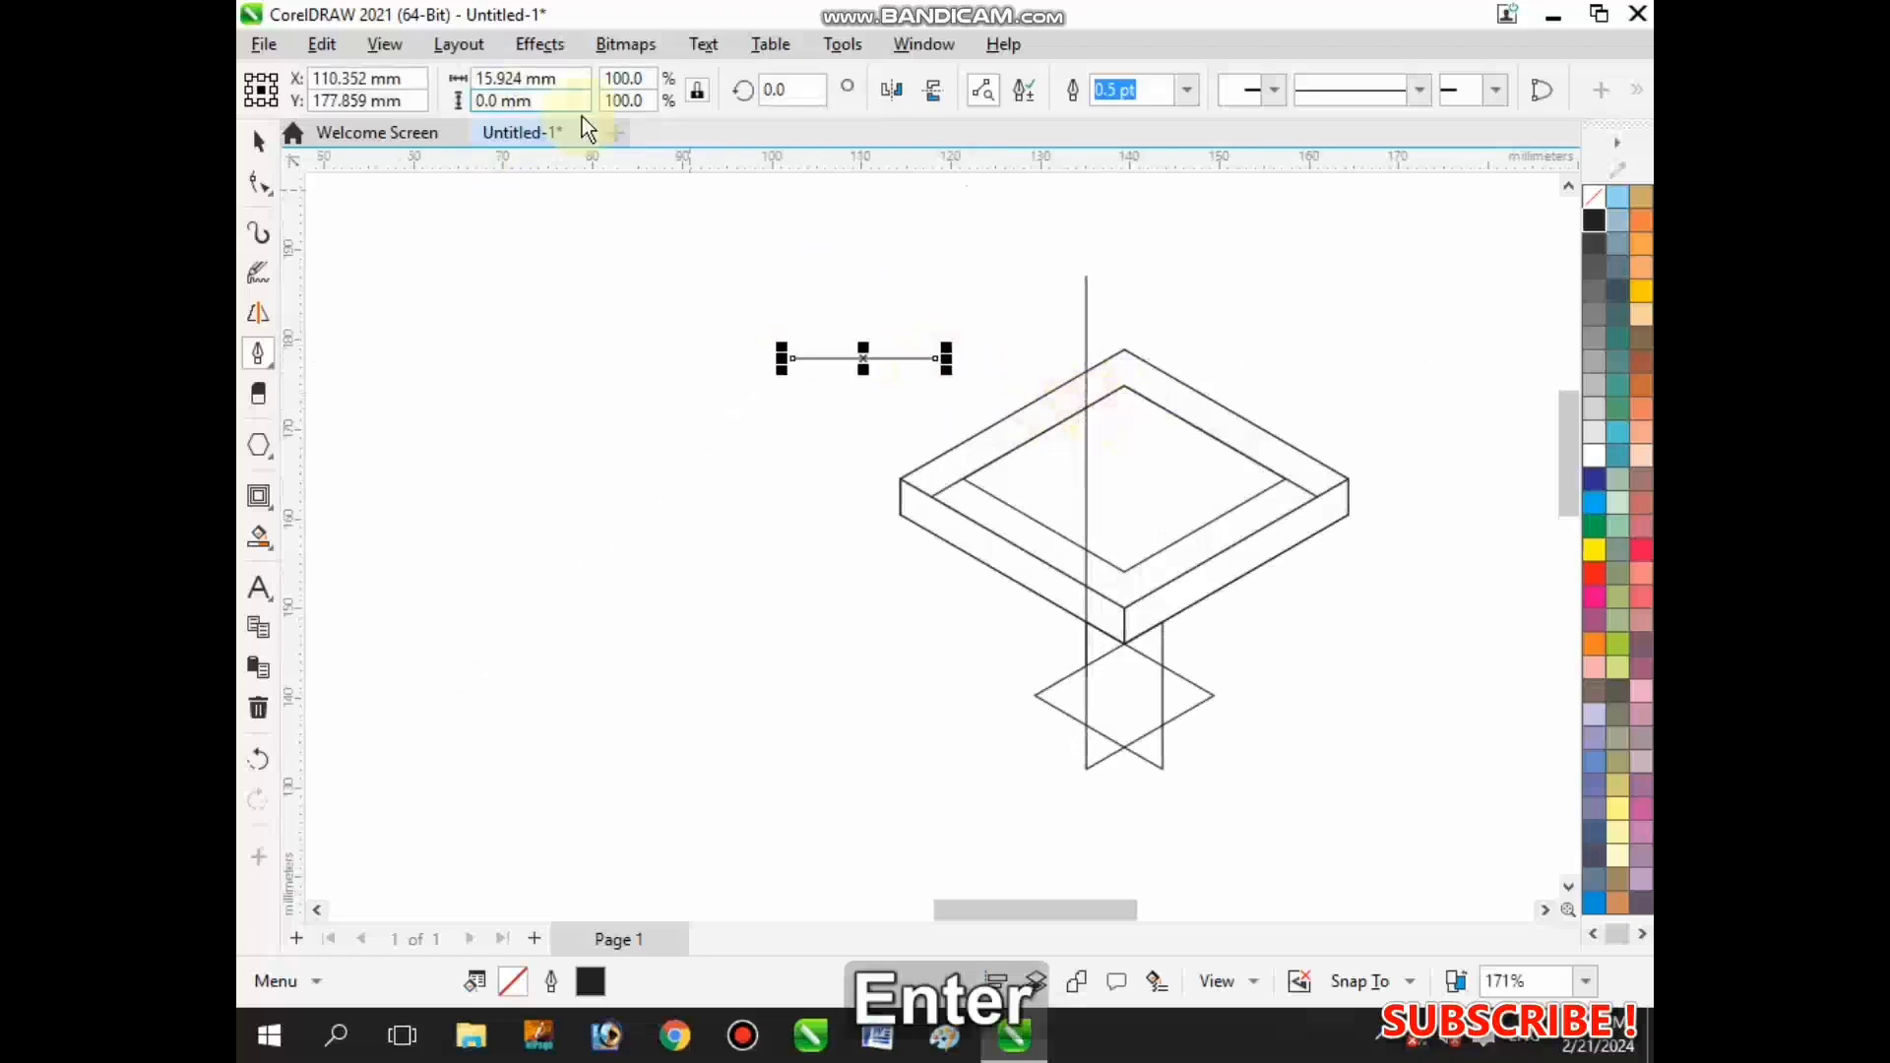
click(792, 89)
text(15)
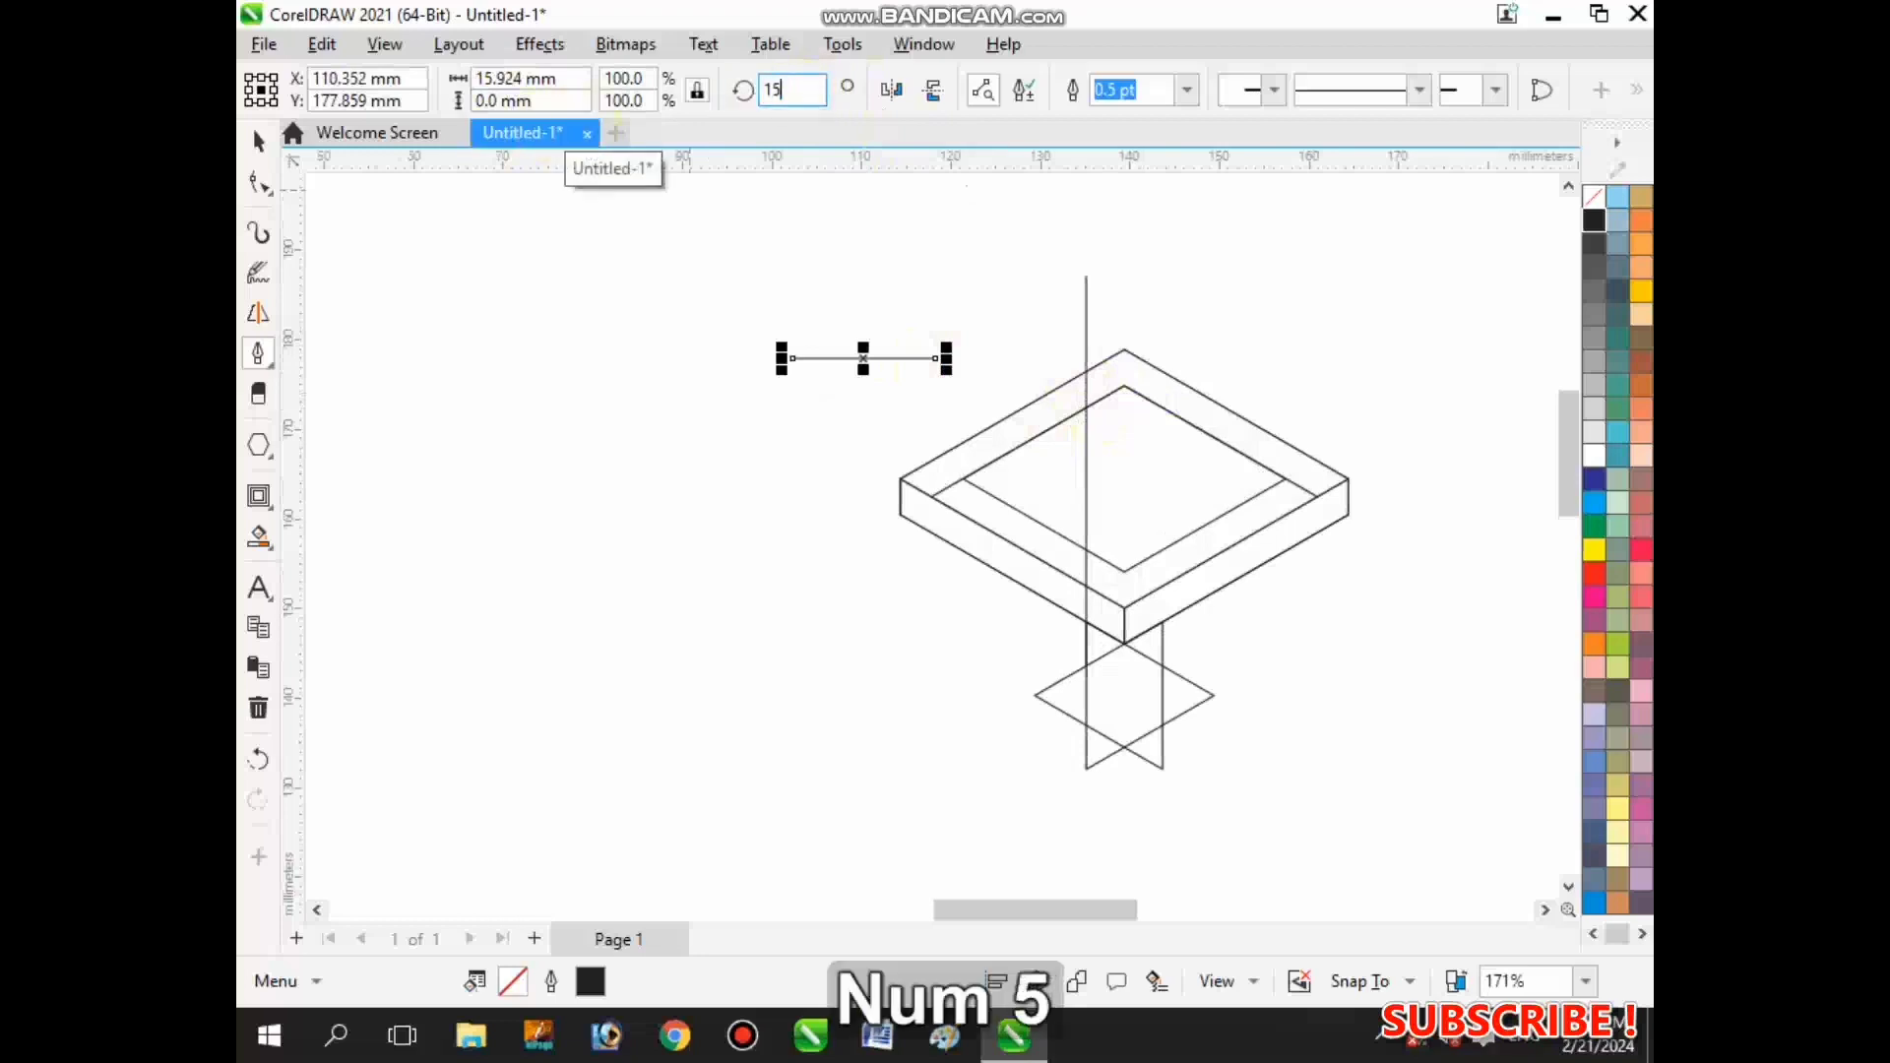
text(0)
key(Return)
- Move the slanted line so its lower end snaps to where the tall vertical line crosses the frame's inner upper-left edge
scroll(780, 515, up, 2)
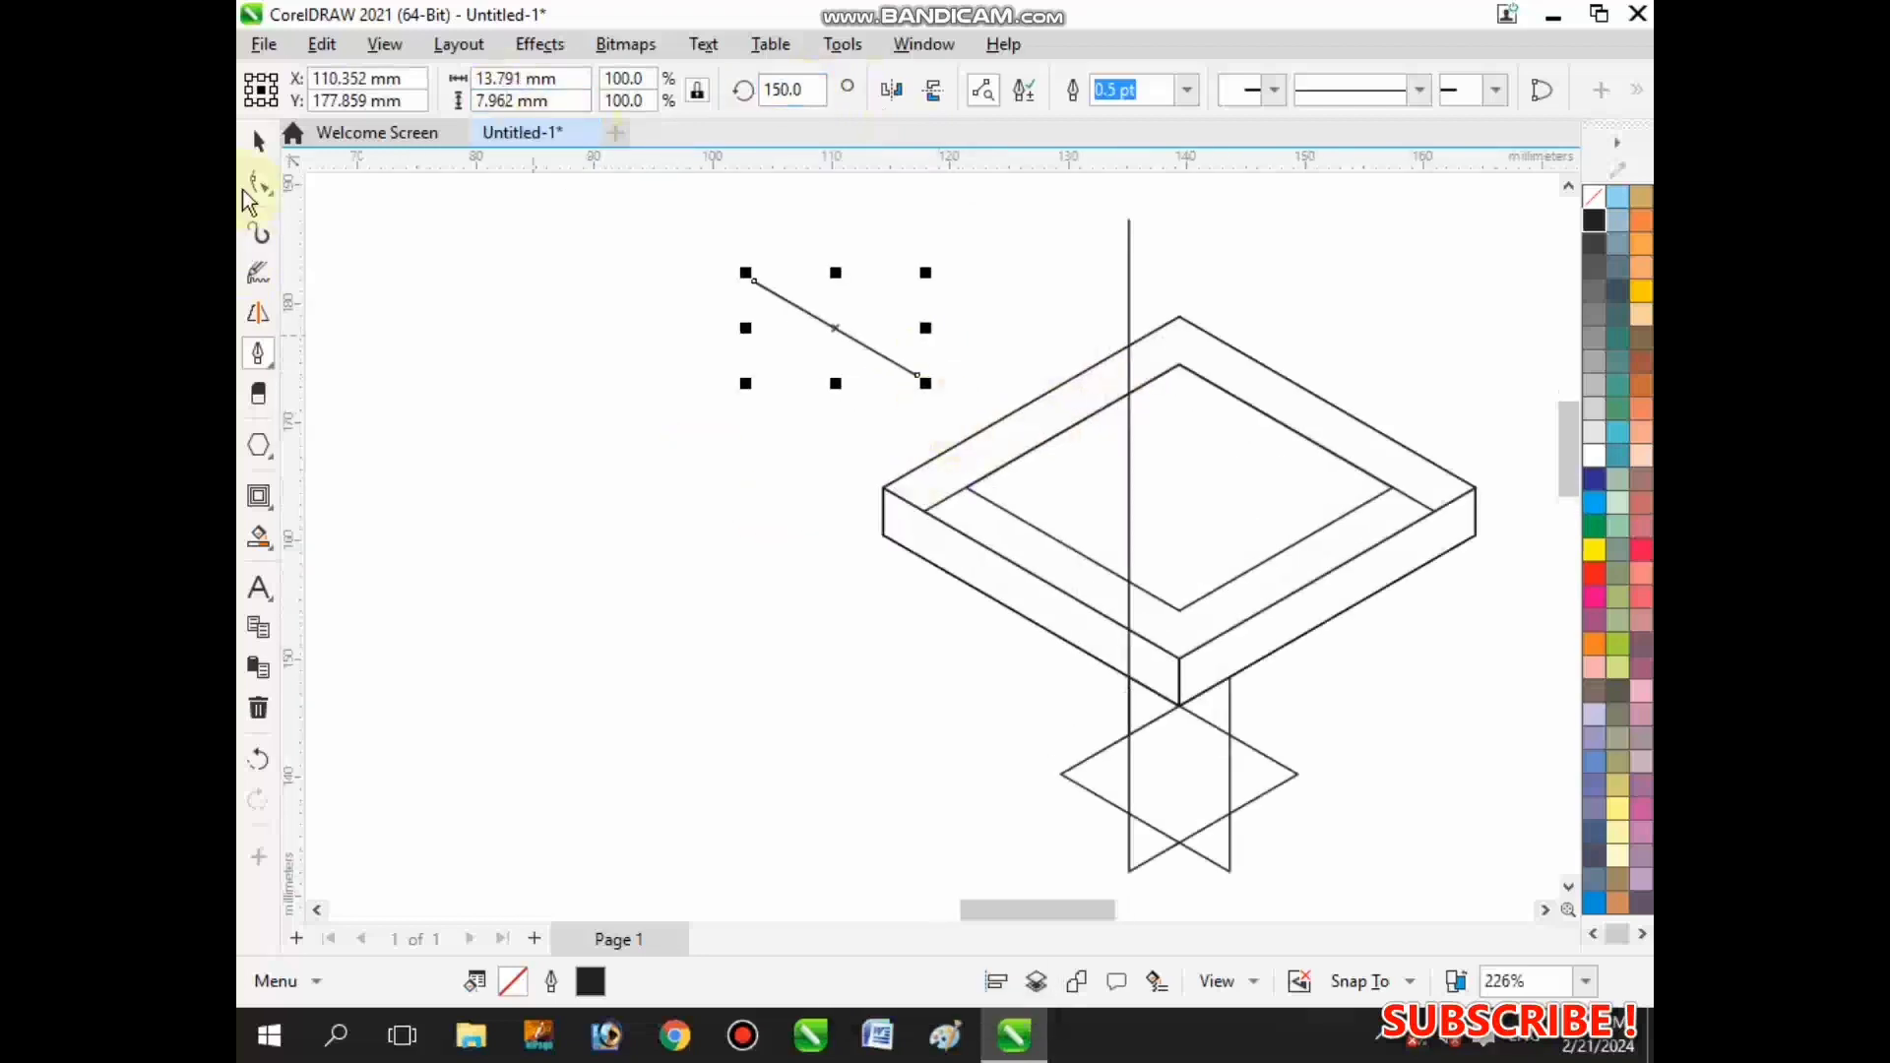
key(space)
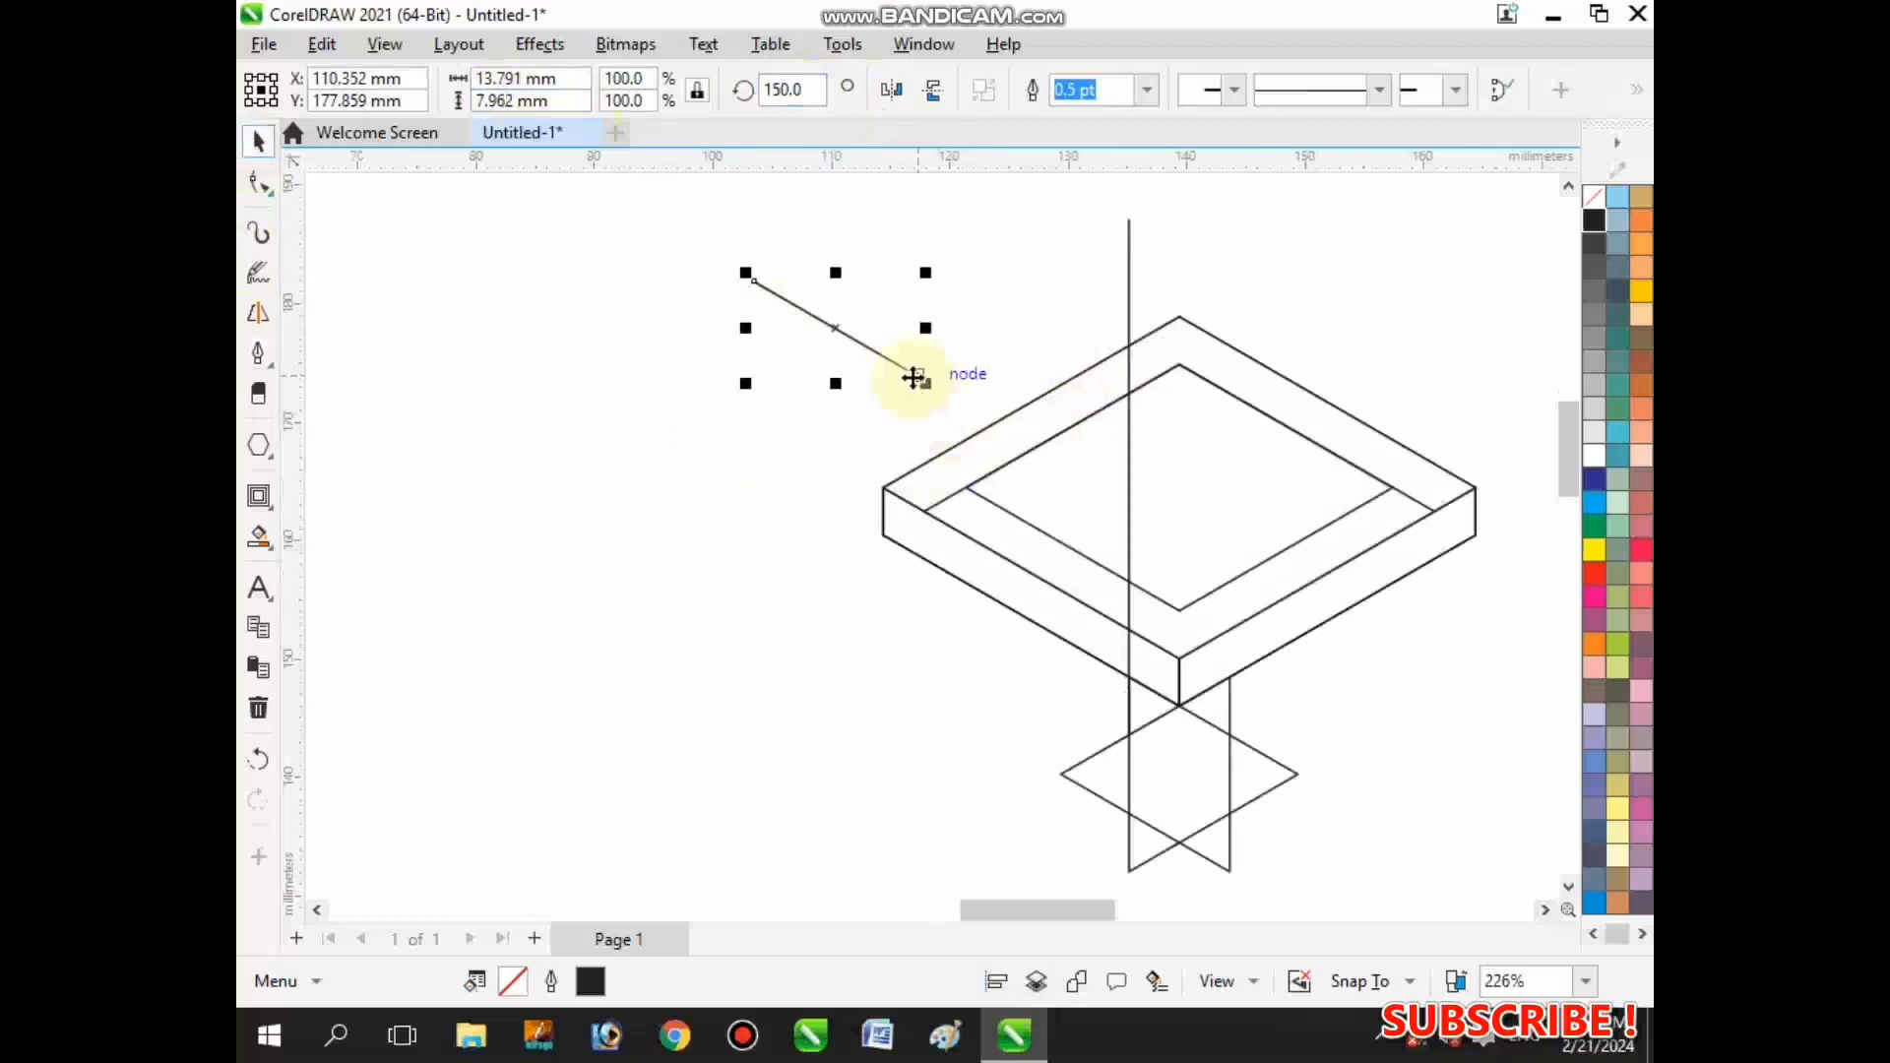
drag(914, 377, 1130, 392)
scroll(737, 486, down, 4)
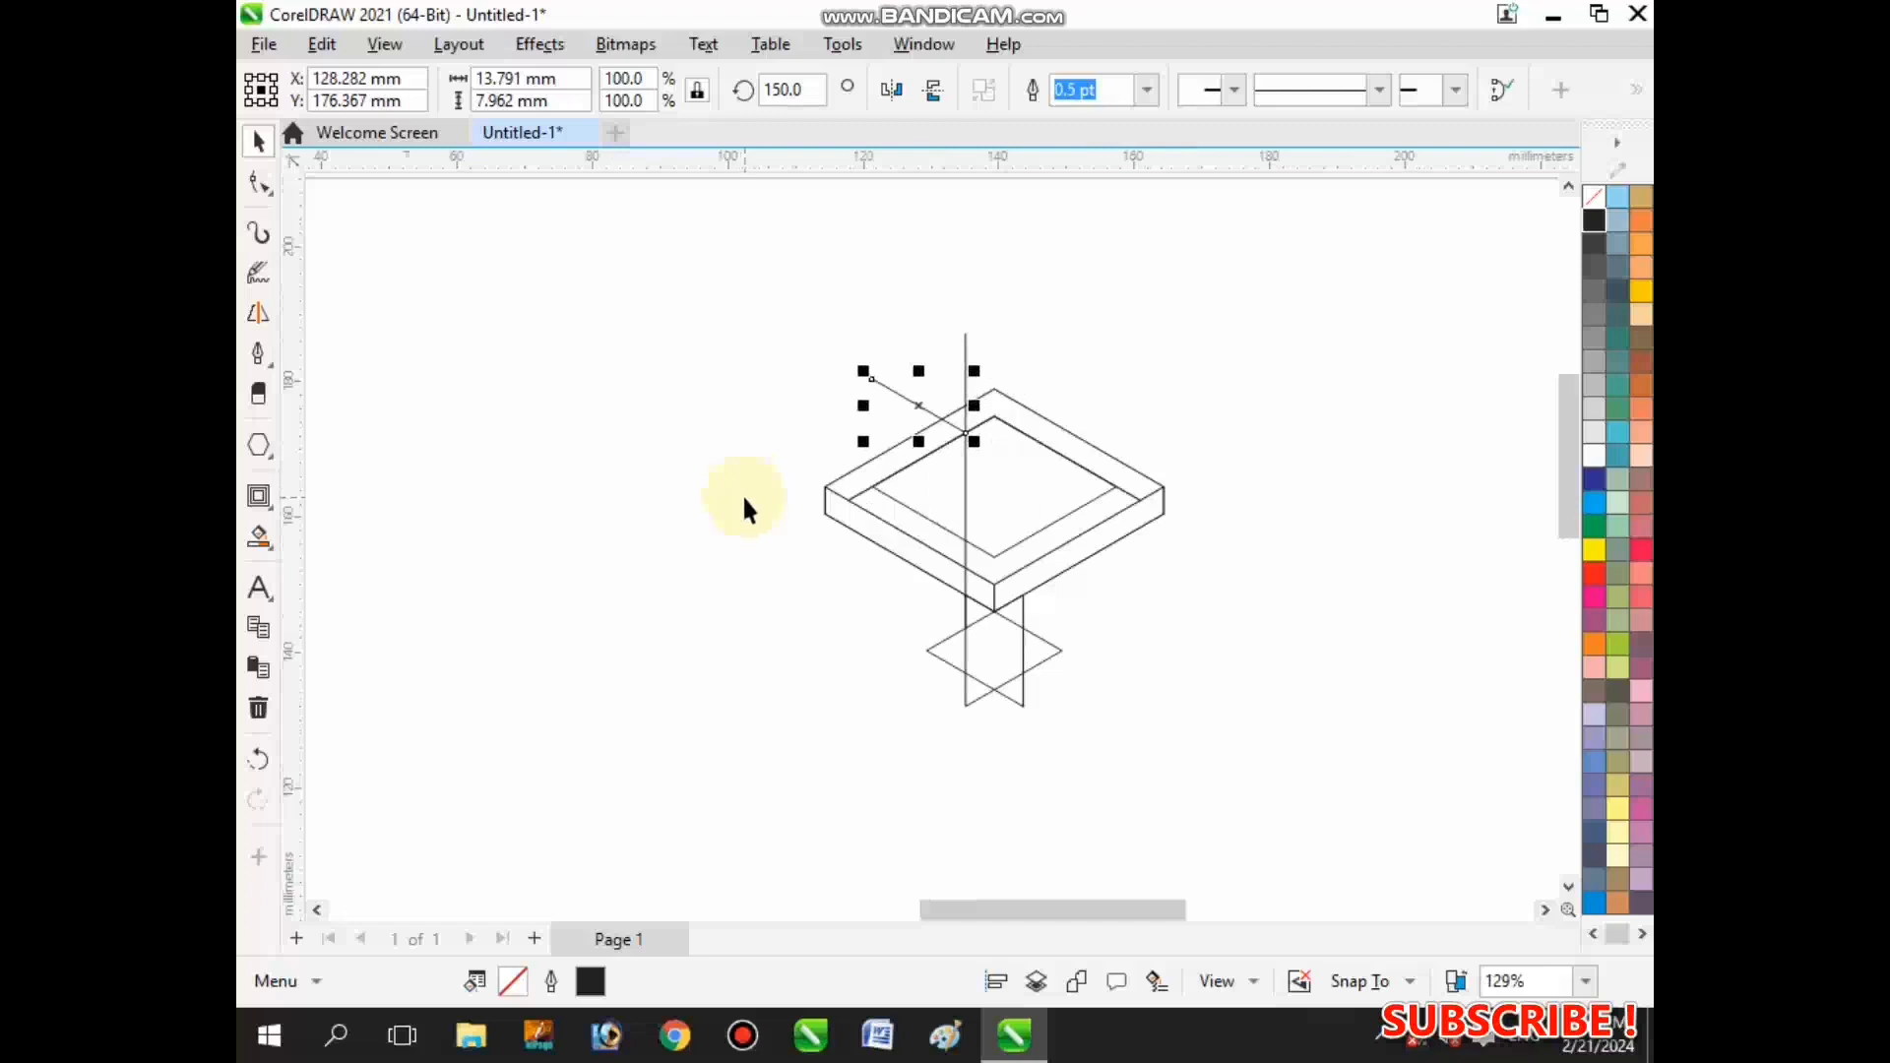
scroll(741, 493, down, 1)
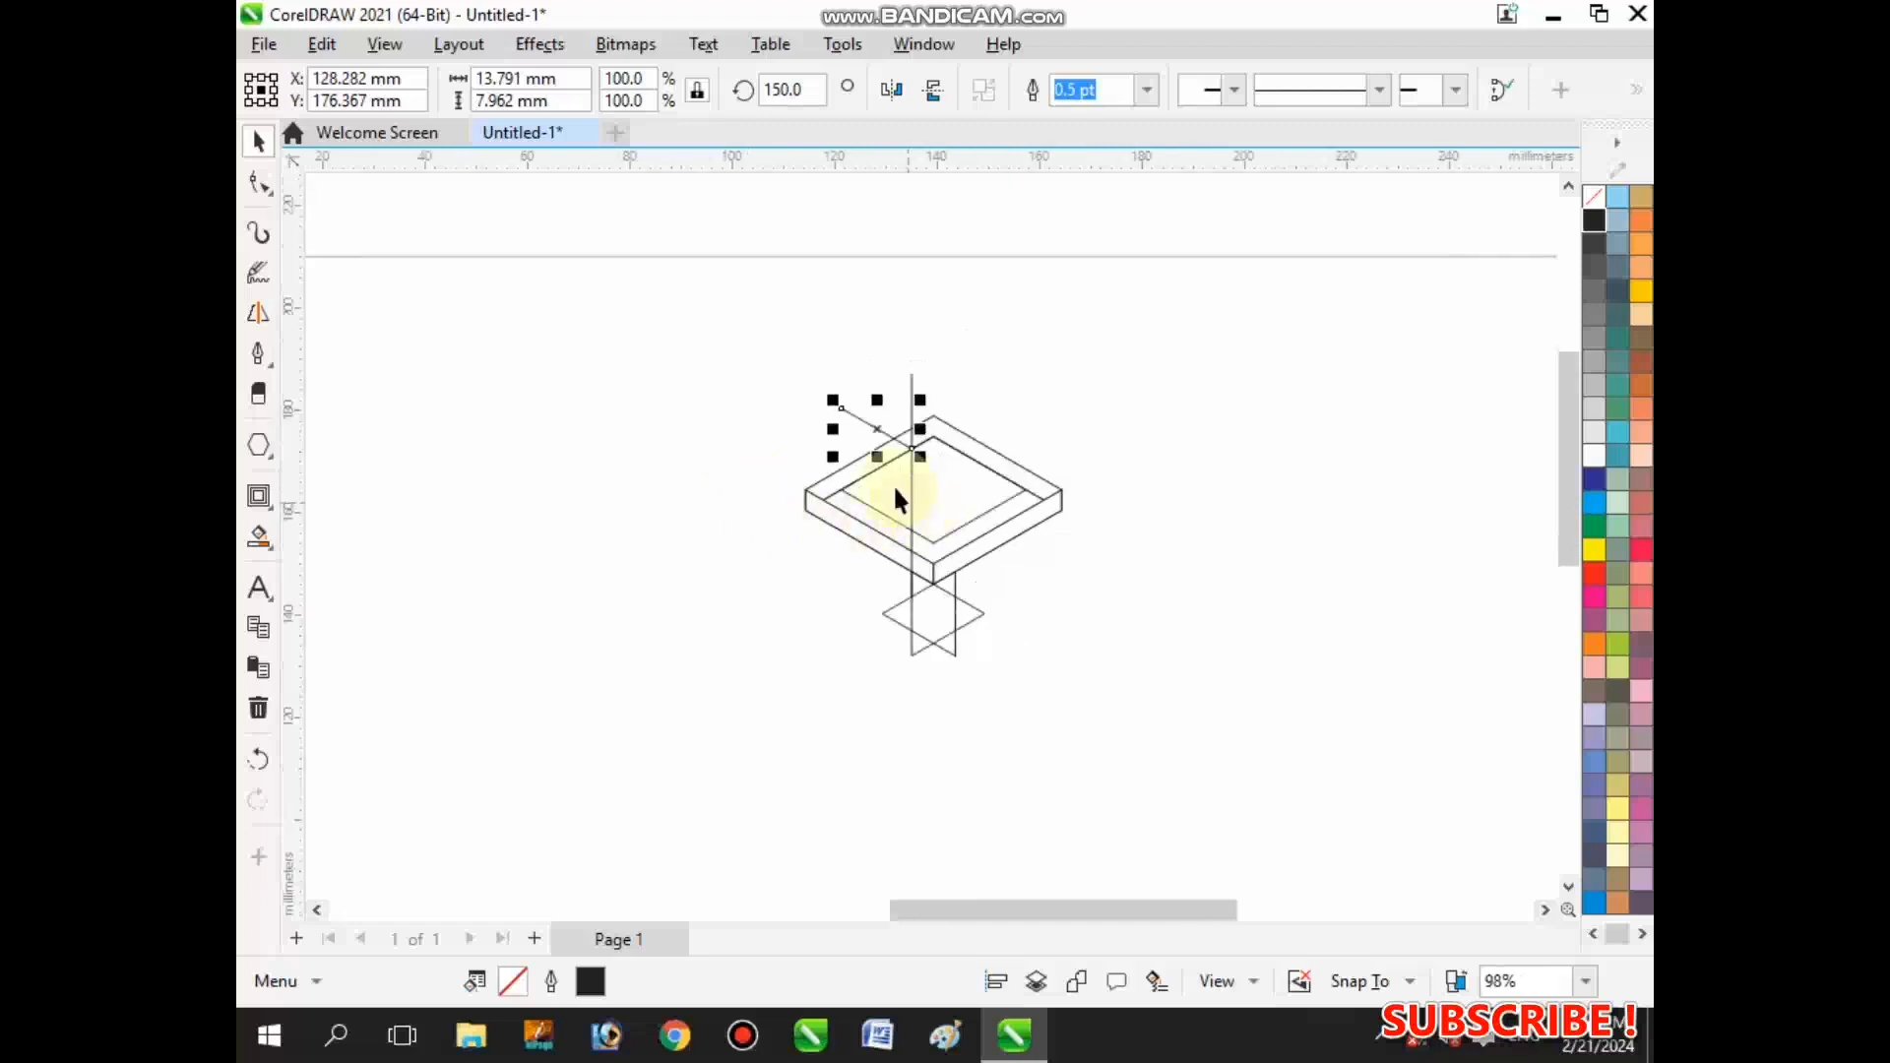
- Draw a vertical line about 33 mm long from the slanted line's crossing with the slab's outer upper-left edge down to the star
scroll(894, 483, up, 3)
click(259, 356)
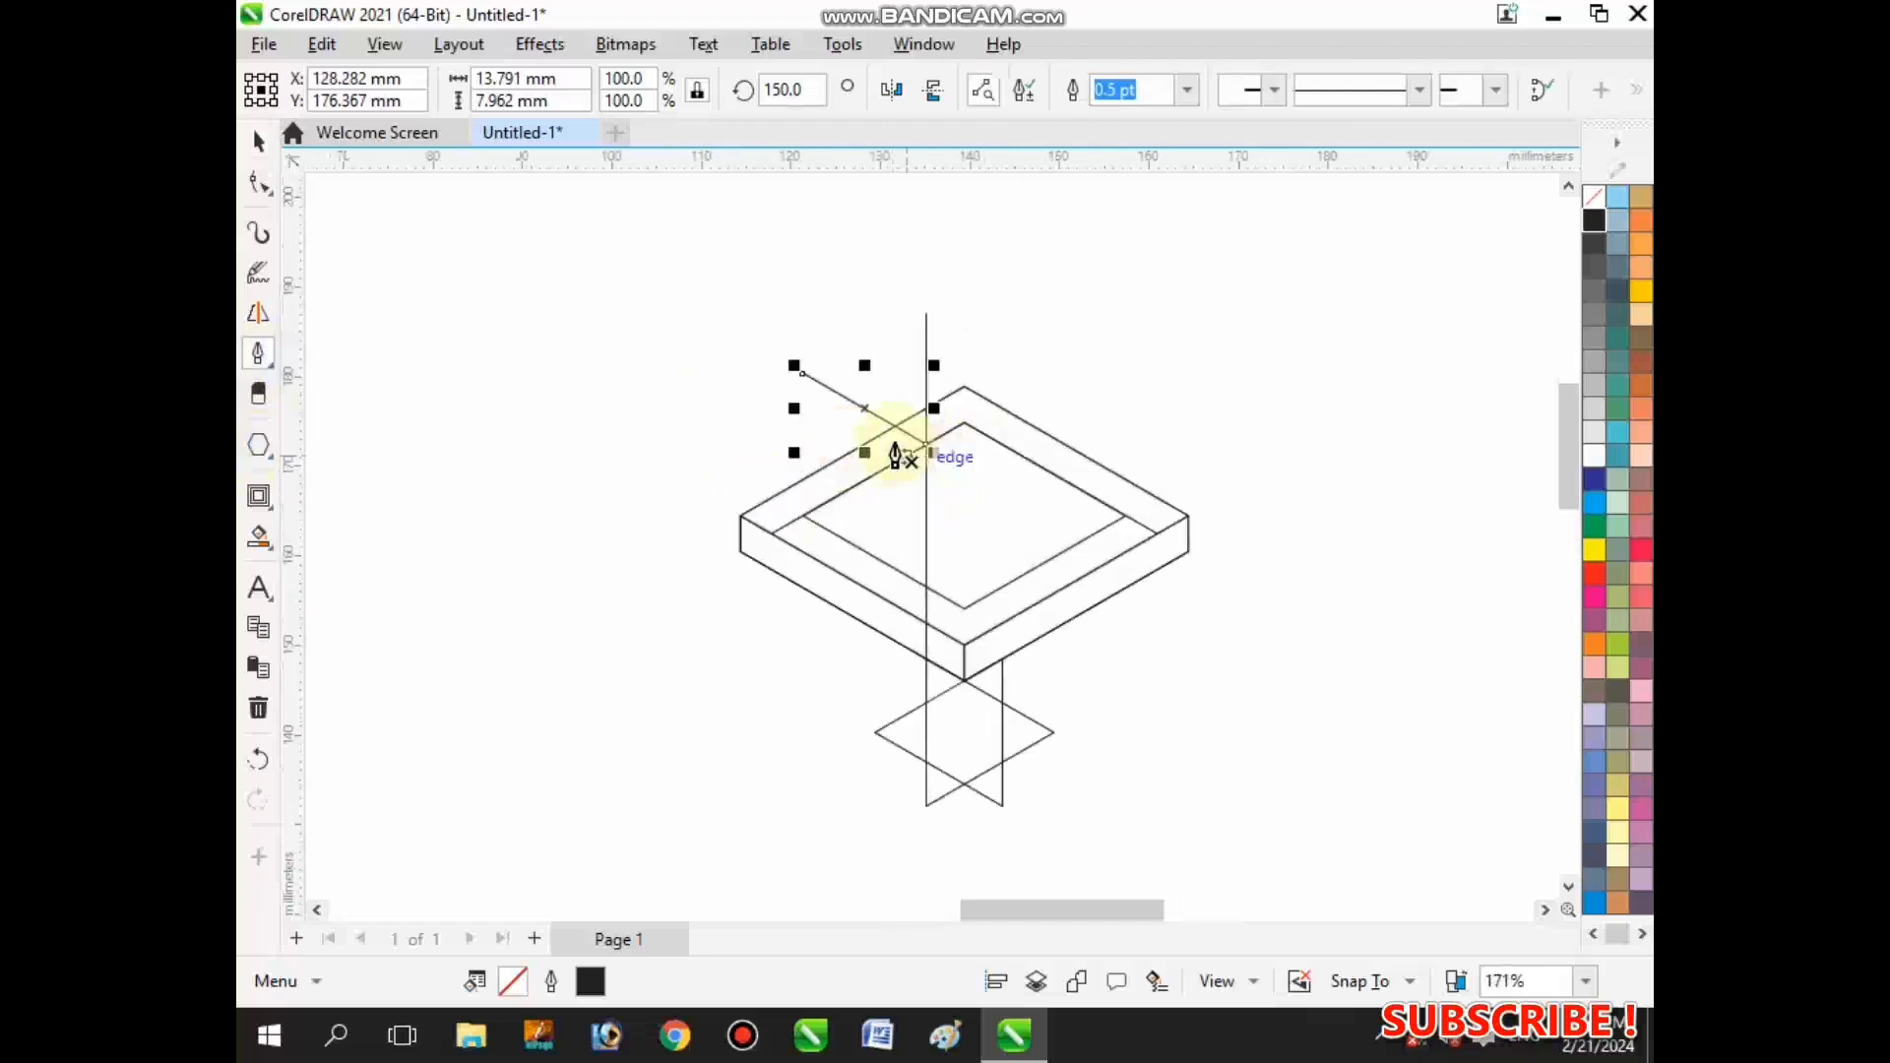
click(895, 427)
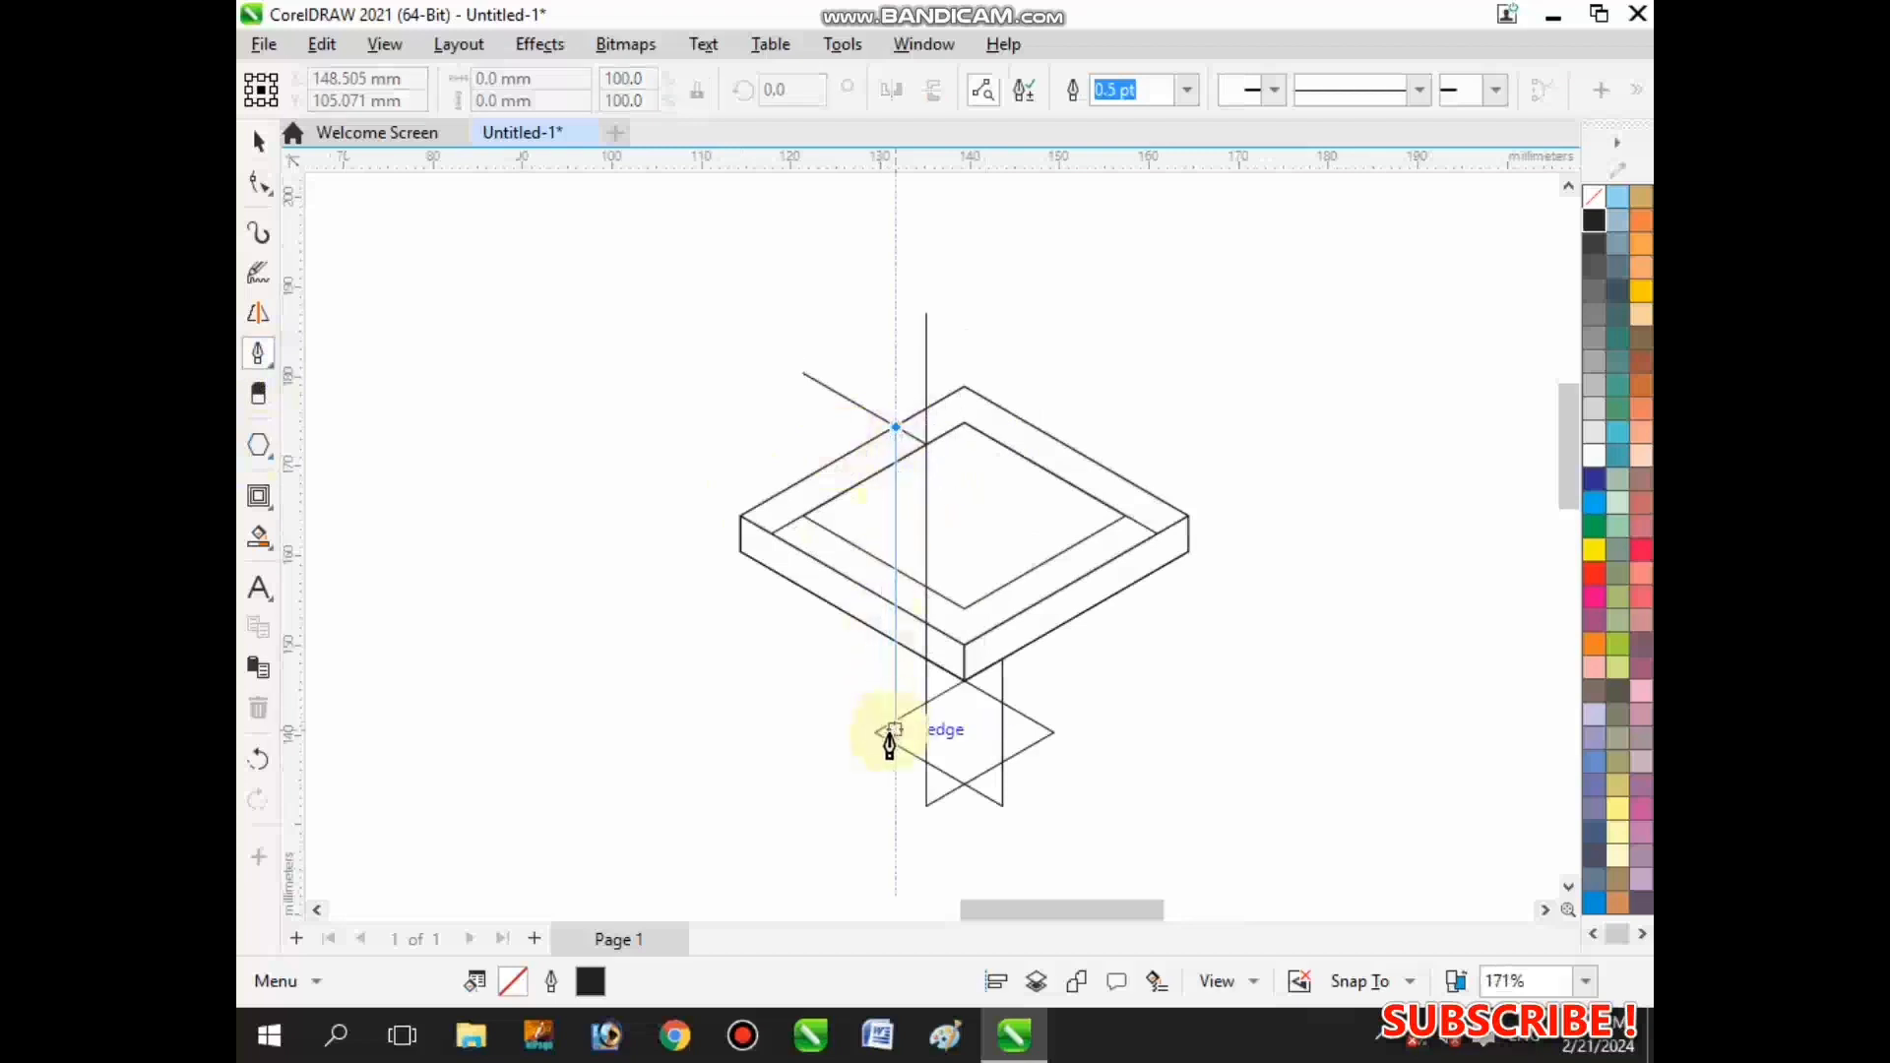
double_click(892, 729)
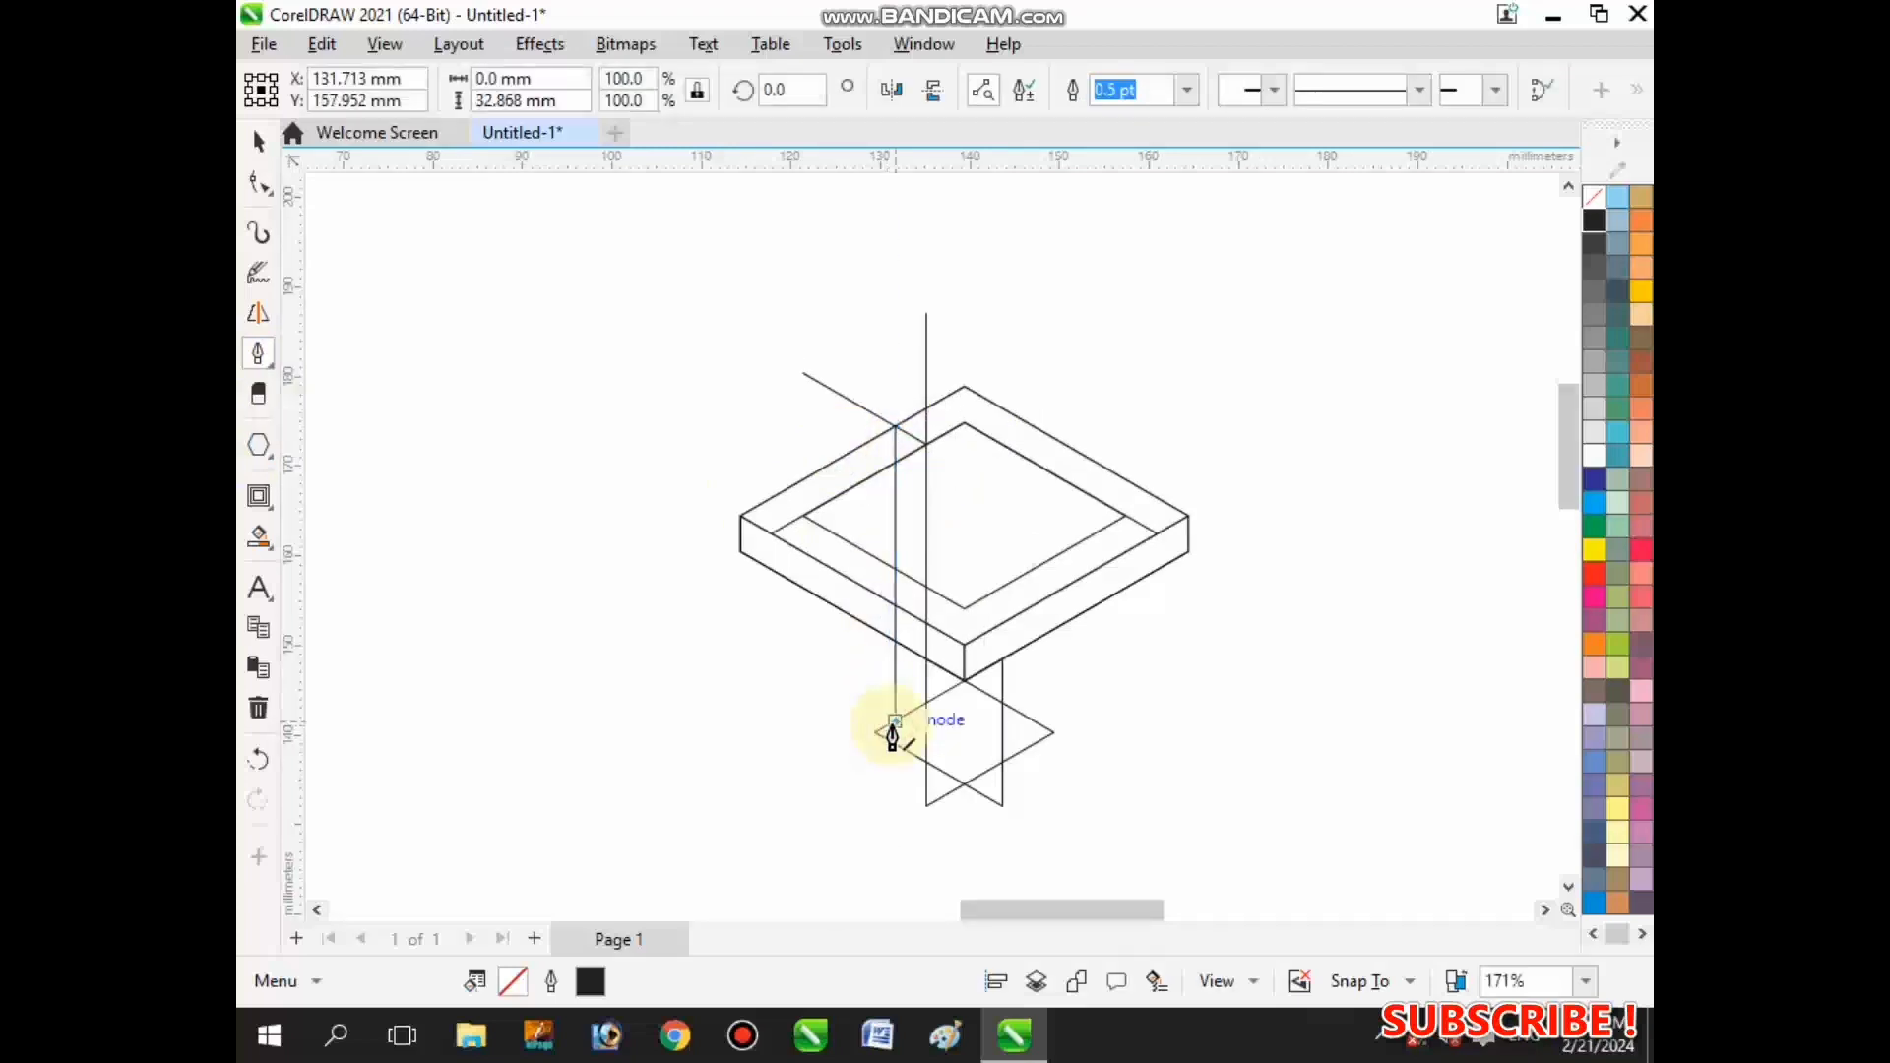
key(Return)
- Create a mirrored copy of the tall vertical line on the opposite side of the shorter vertical line, at equal spacing
scroll(935, 610, up, 2)
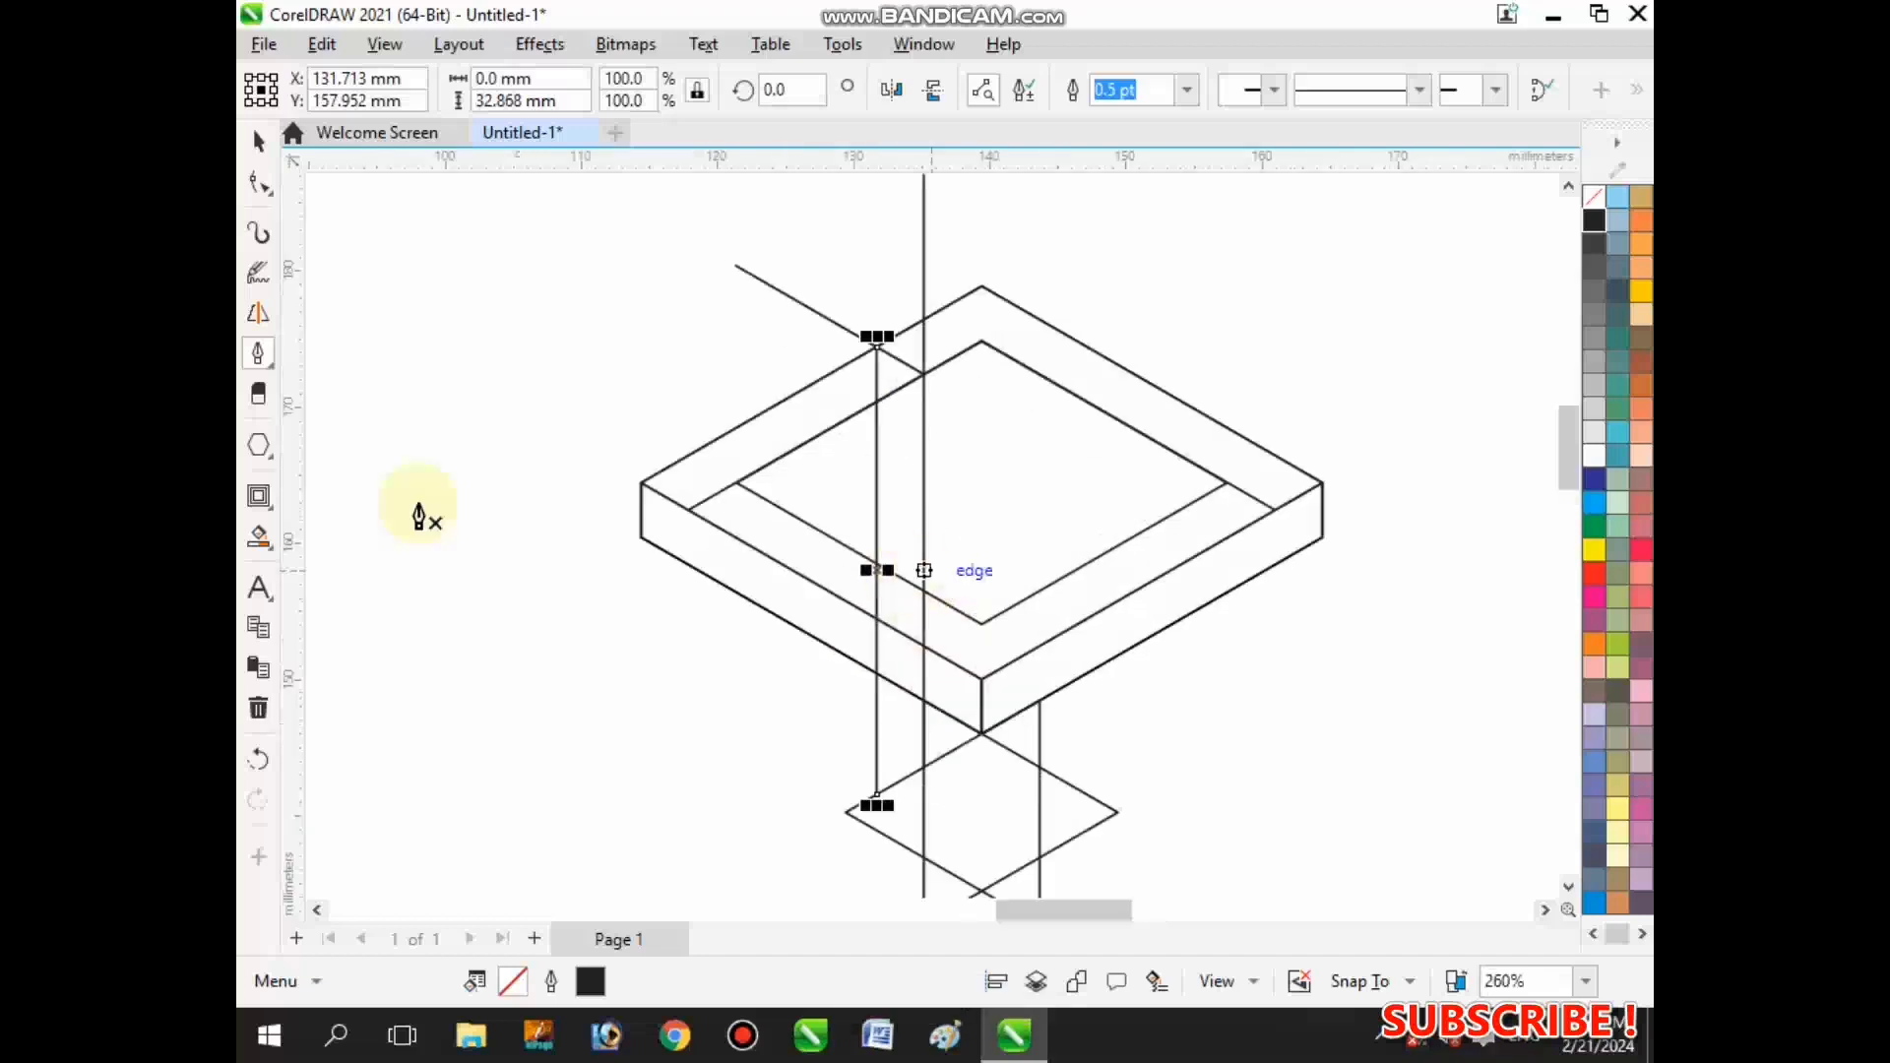
click(257, 141)
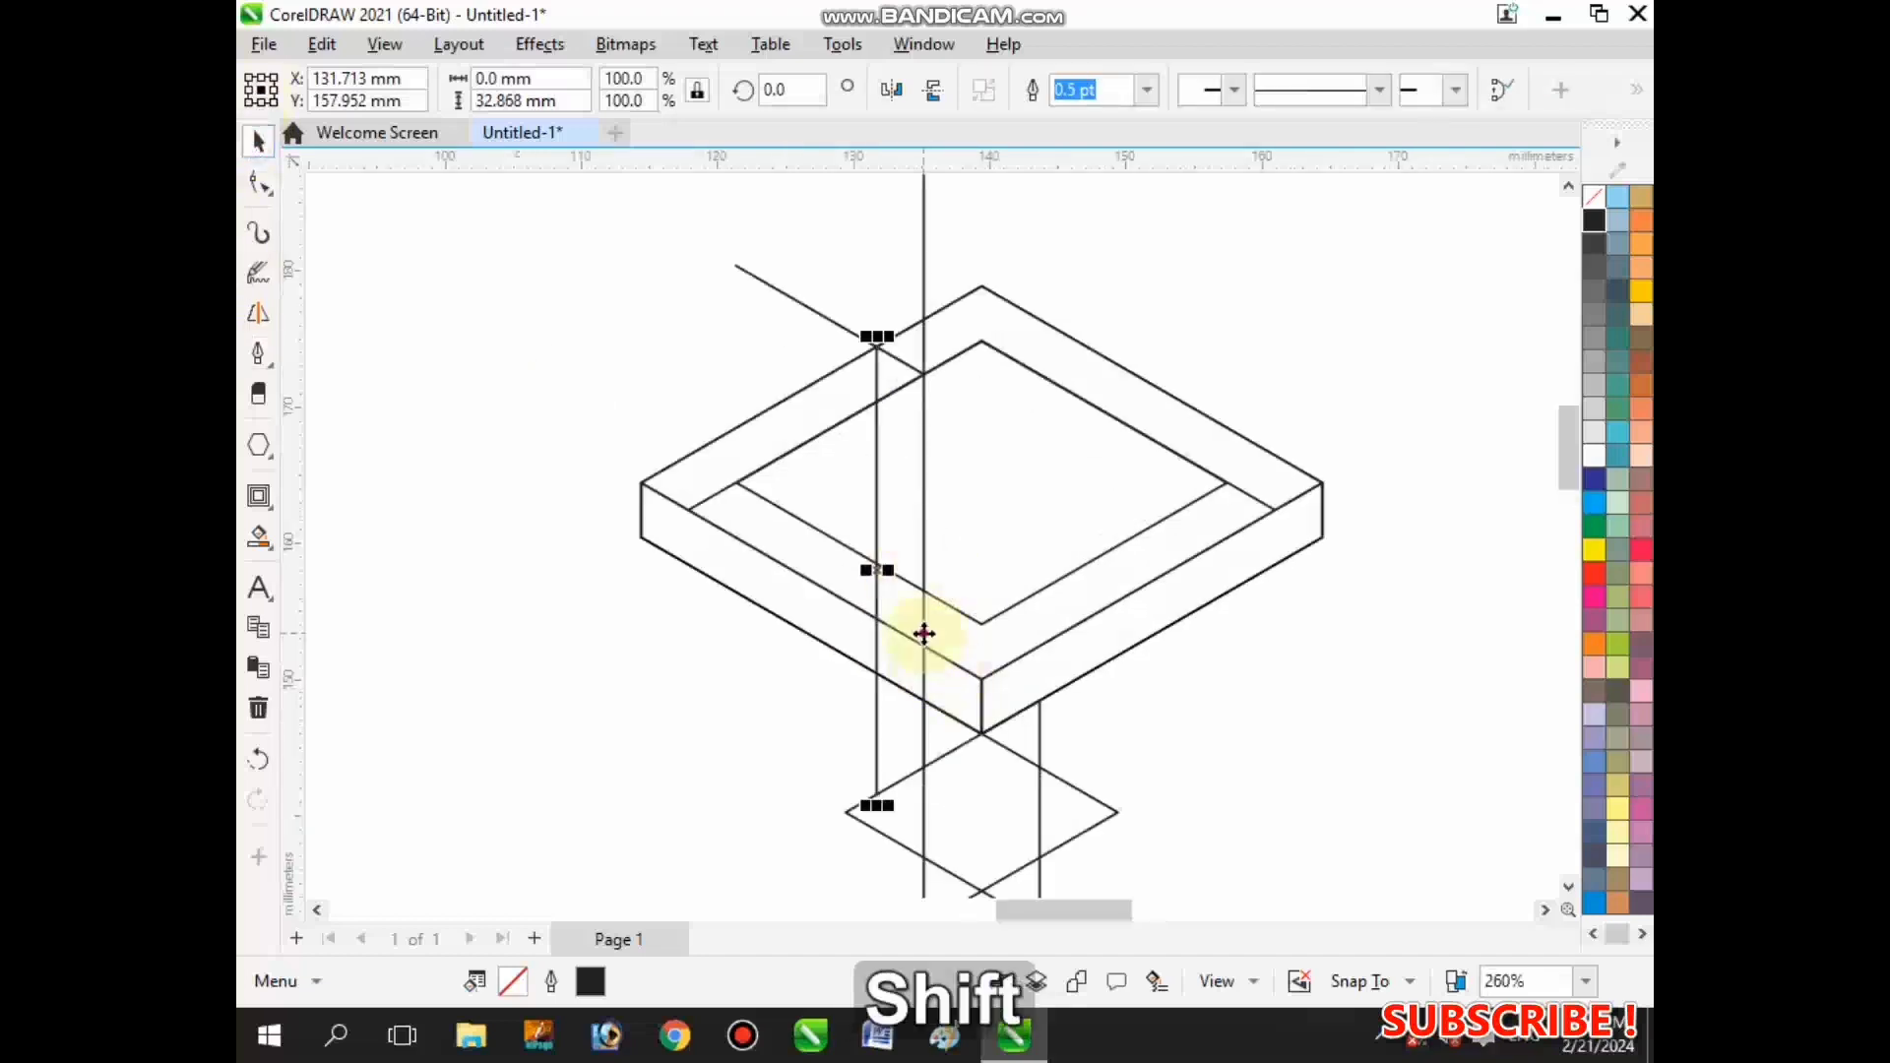
shift+click(923, 633)
drag(930, 479, 852, 485)
scroll(996, 697, down, 4)
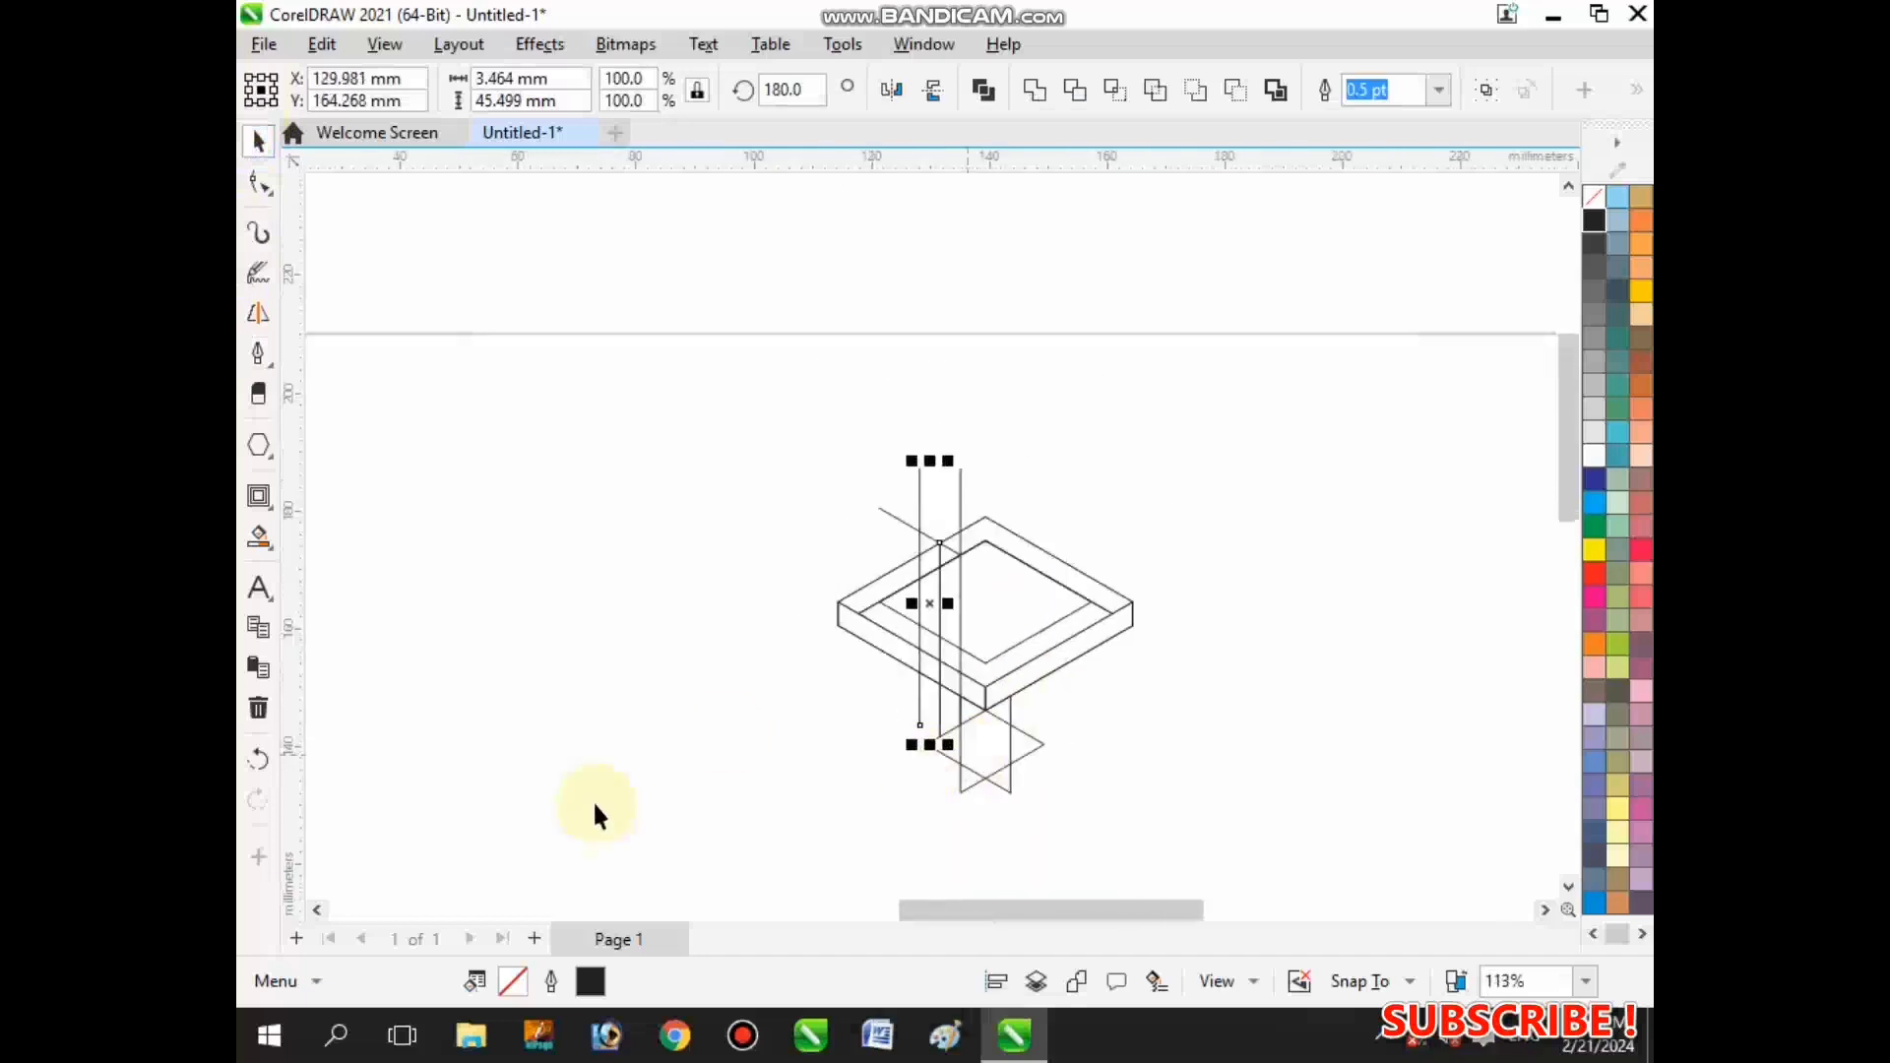
click(927, 551)
- Make a scaled-down copy of the slanted line, about 3.5 mm wide, spanning from the frame's outer edge to its inner edge
scroll(905, 549, up, 2)
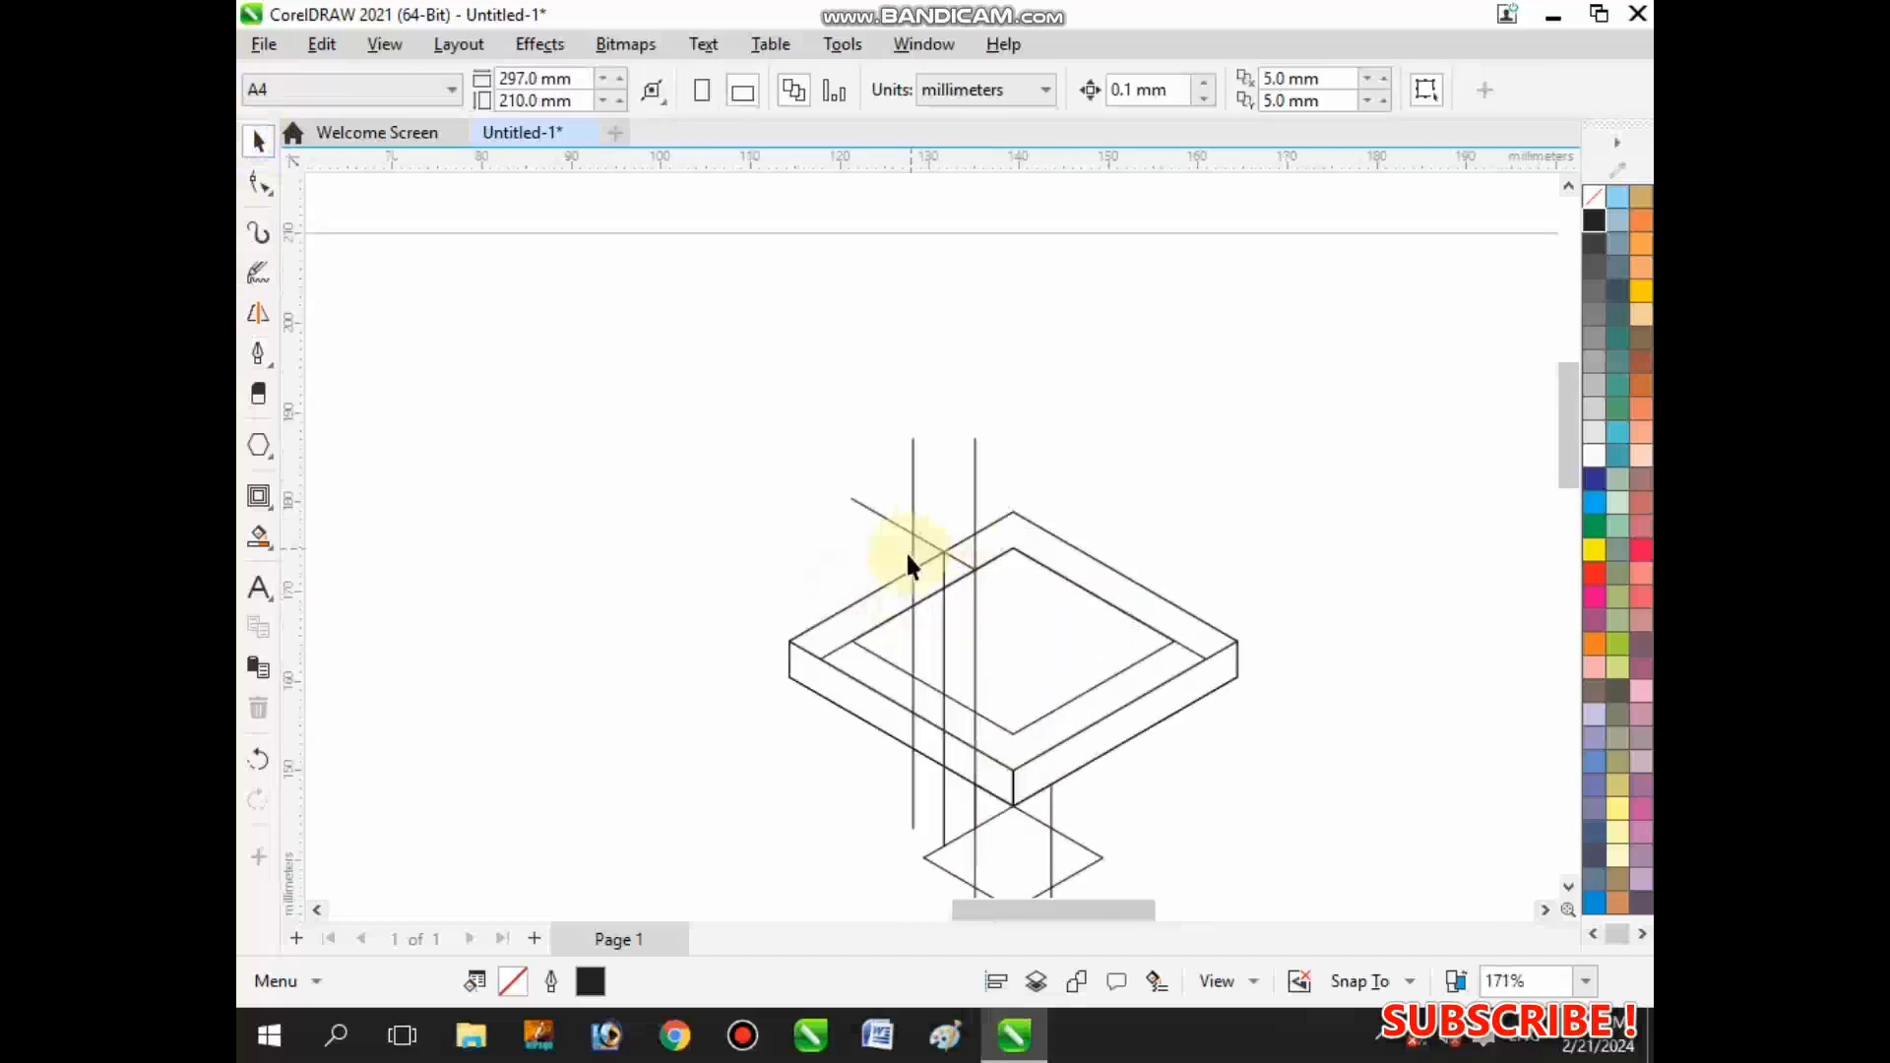
scroll(905, 549, up, 2)
click(923, 532)
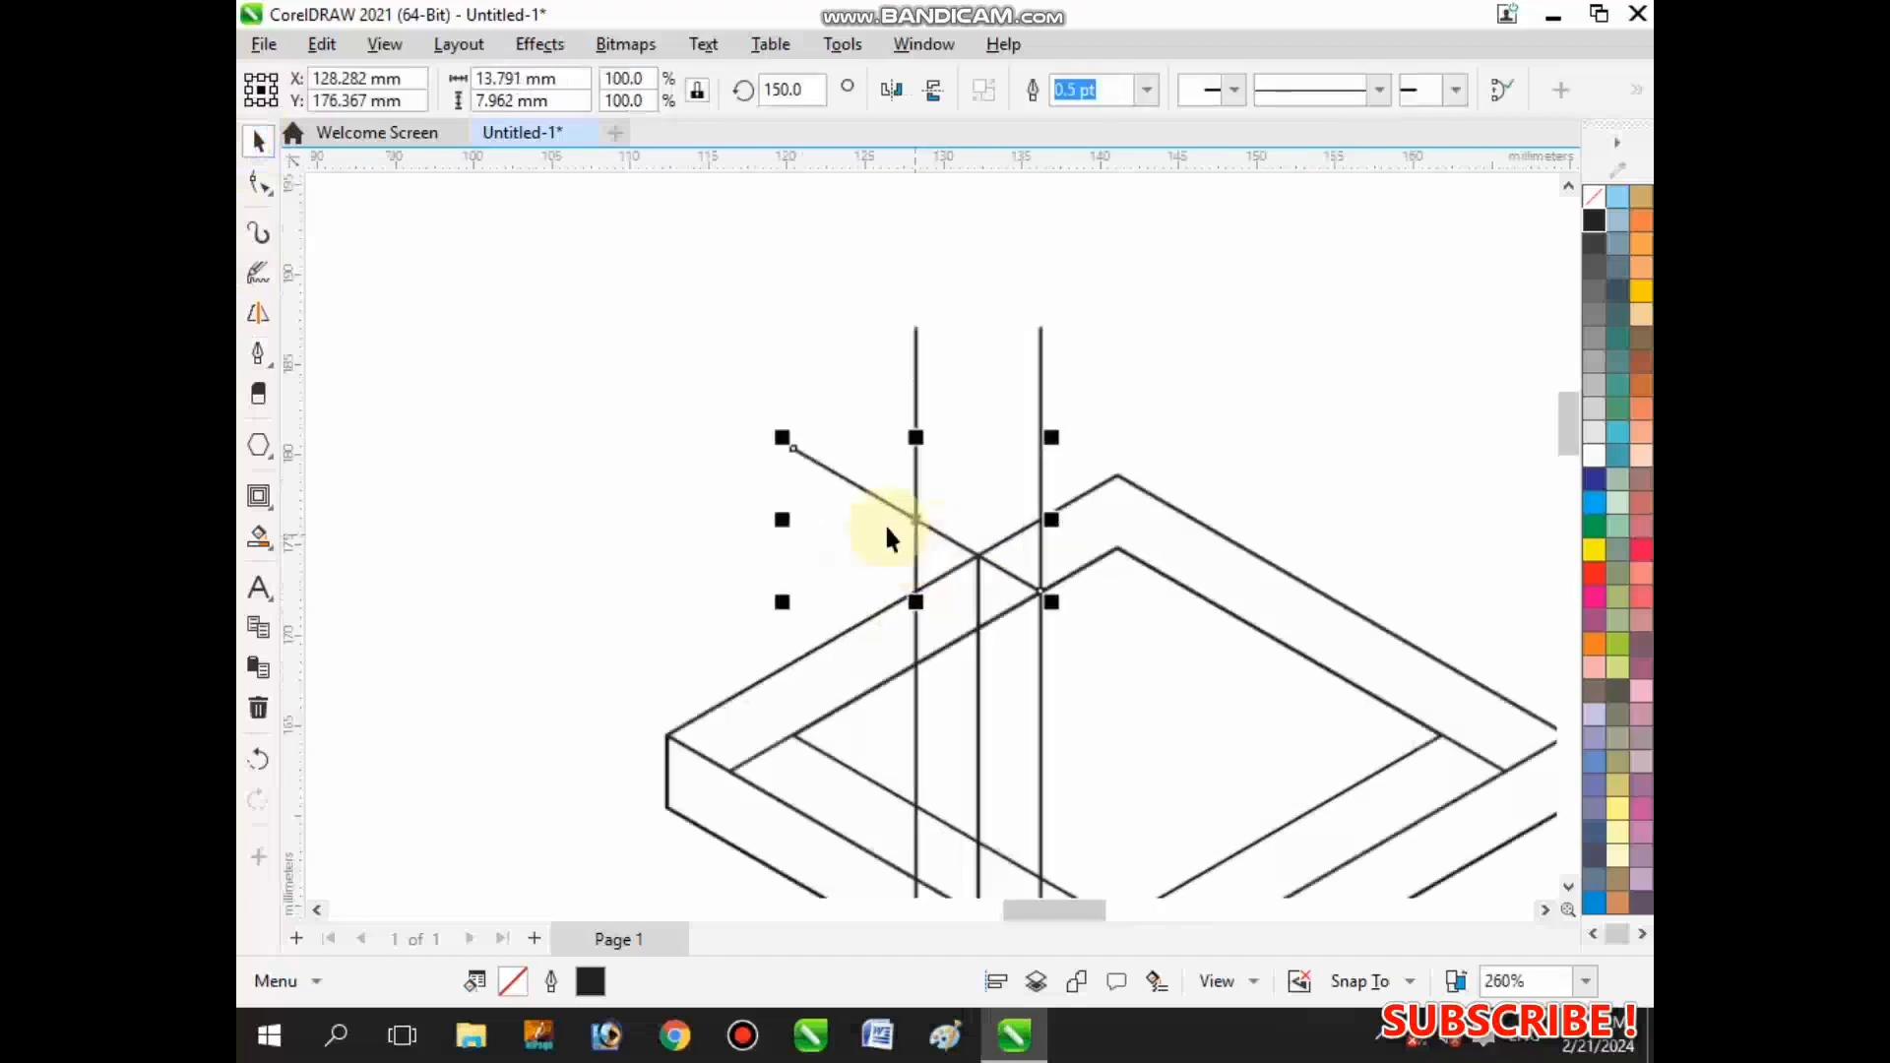
scroll(887, 532, up, 1)
drag(767, 430, 981, 554)
click(734, 558)
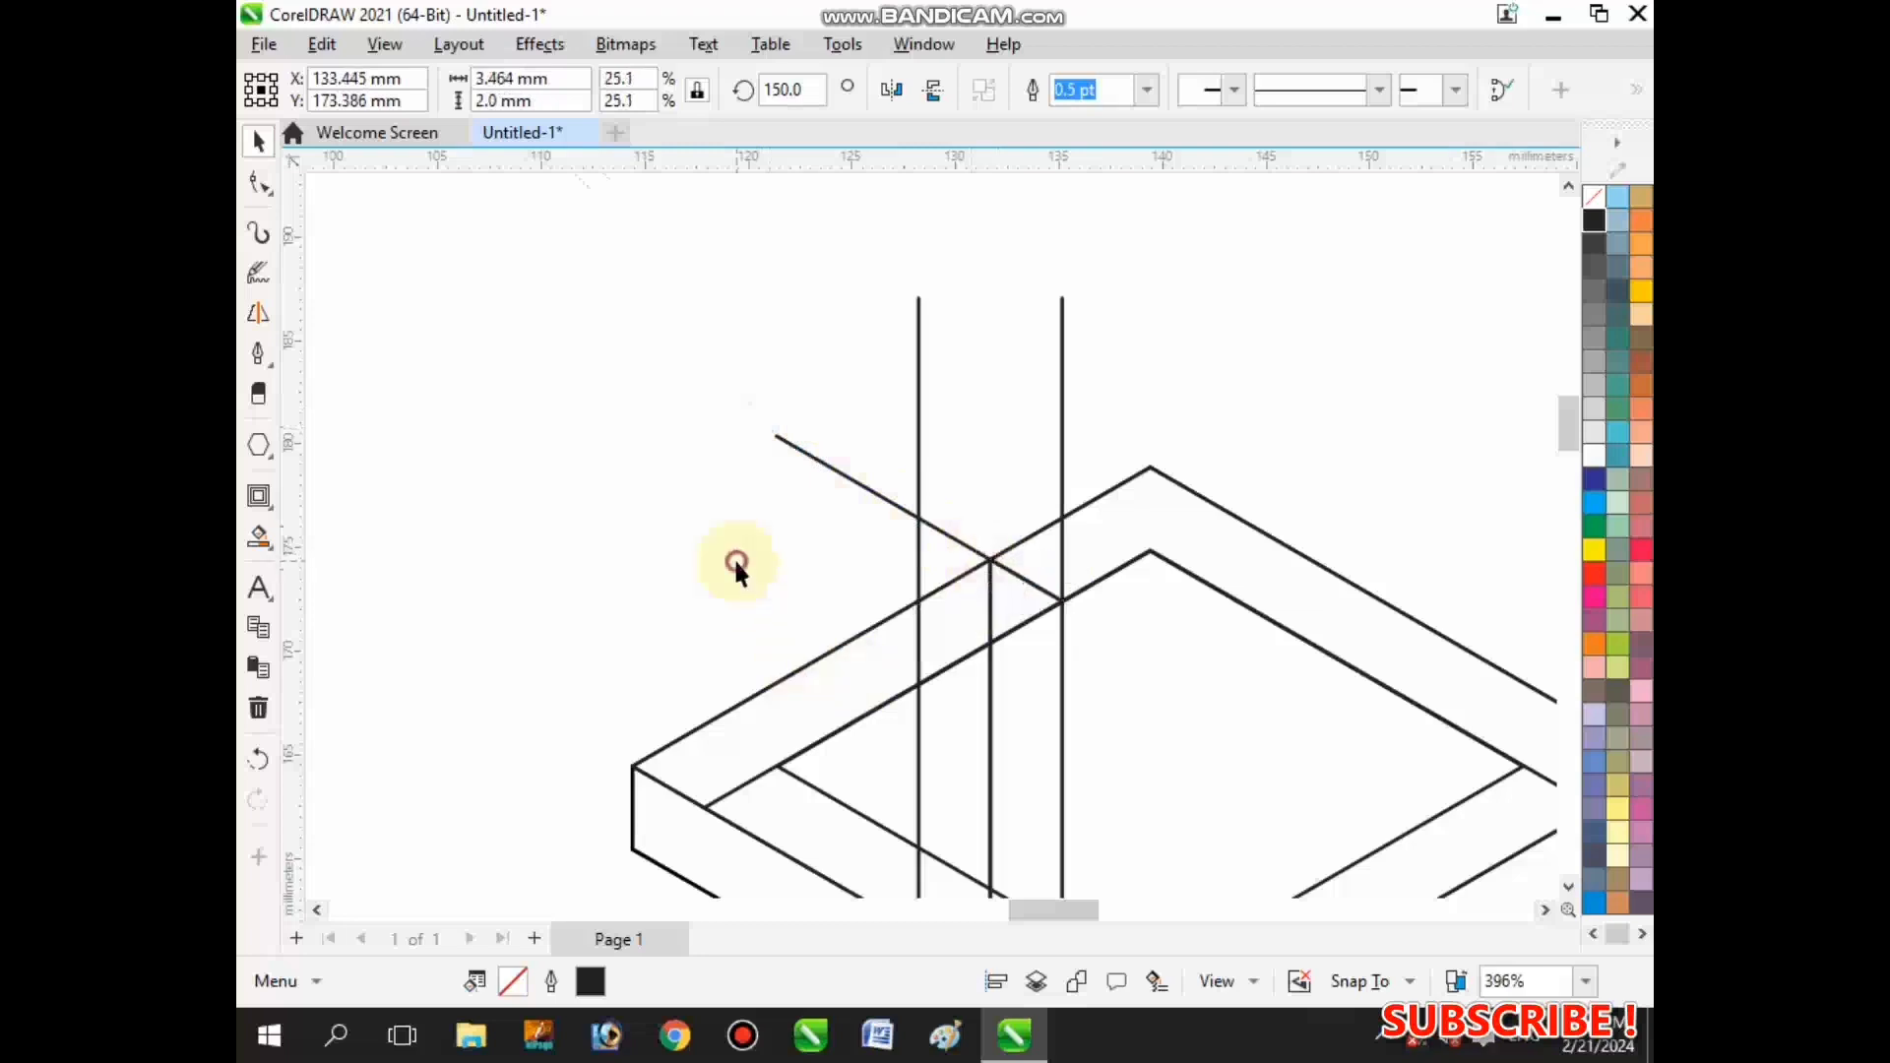
- Move the short slanted line so its upper end snaps to the left corner of the frame's opening
click(1044, 591)
scroll(1027, 545, down, 5)
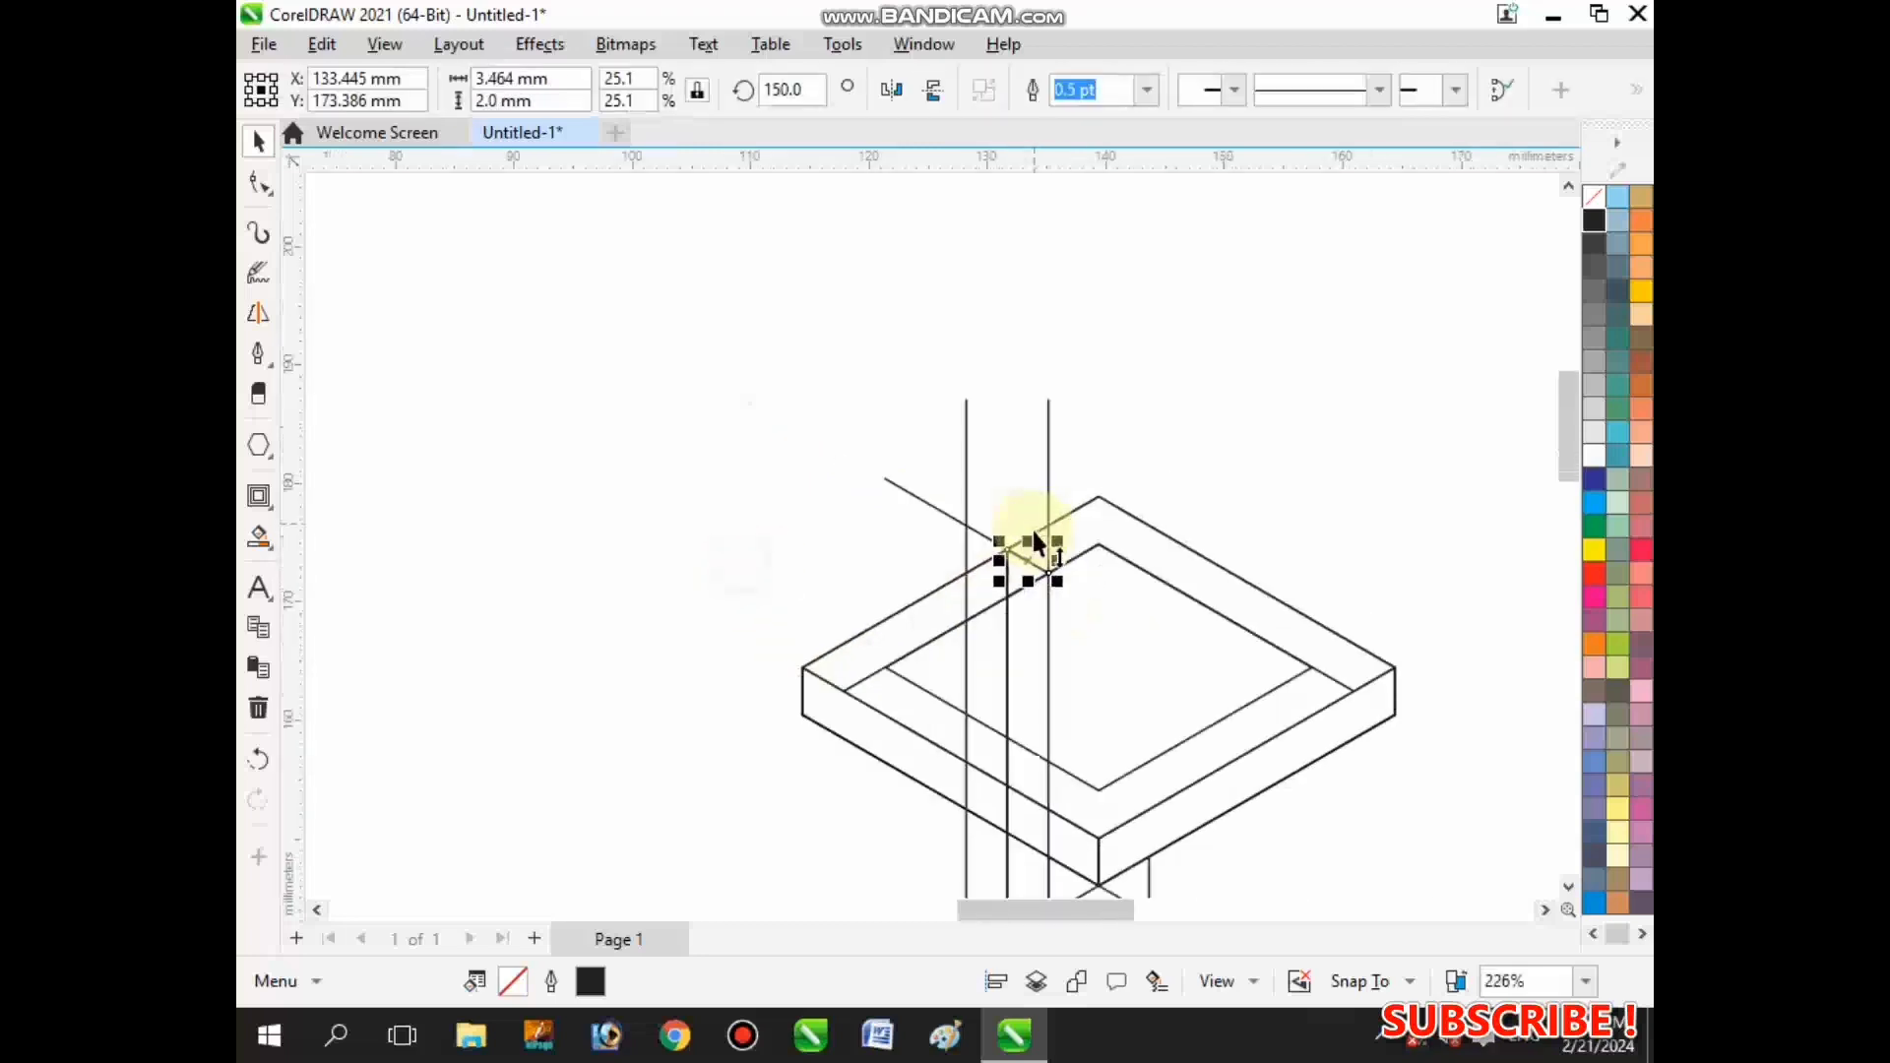
click(991, 620)
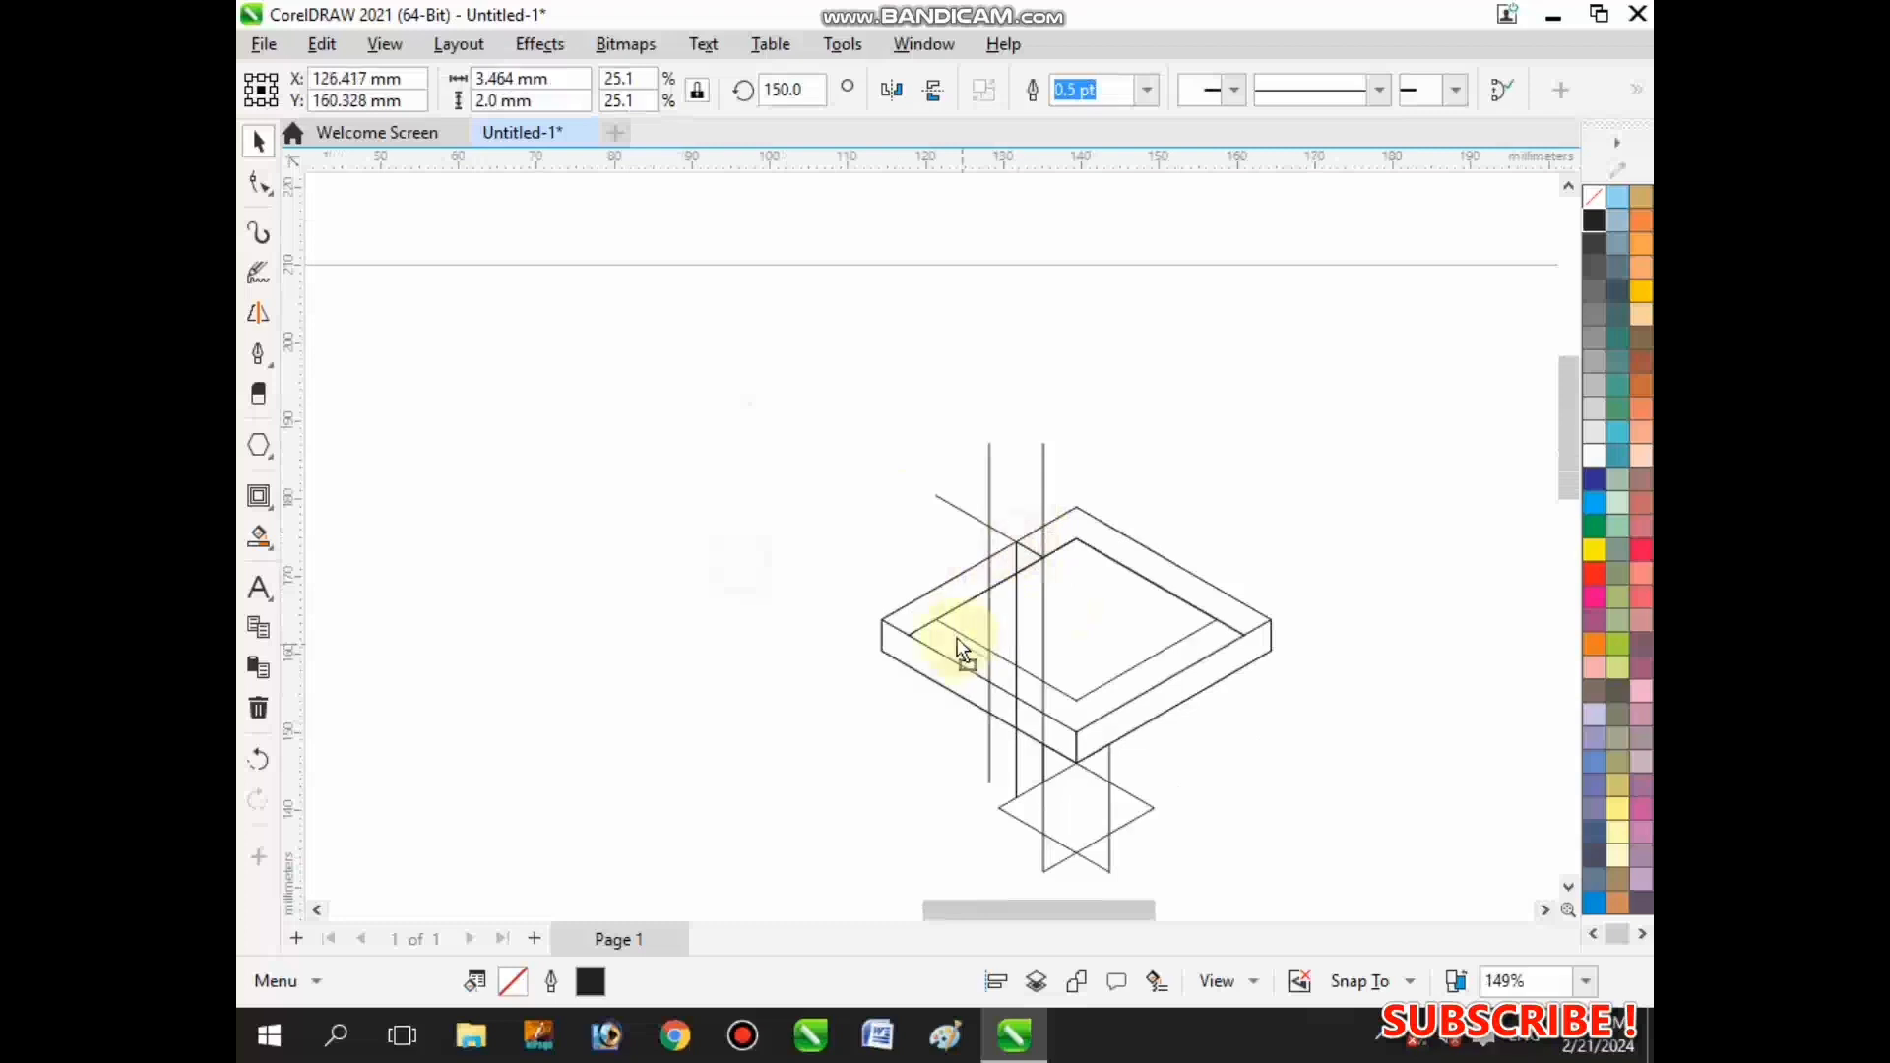
drag(957, 637, 937, 617)
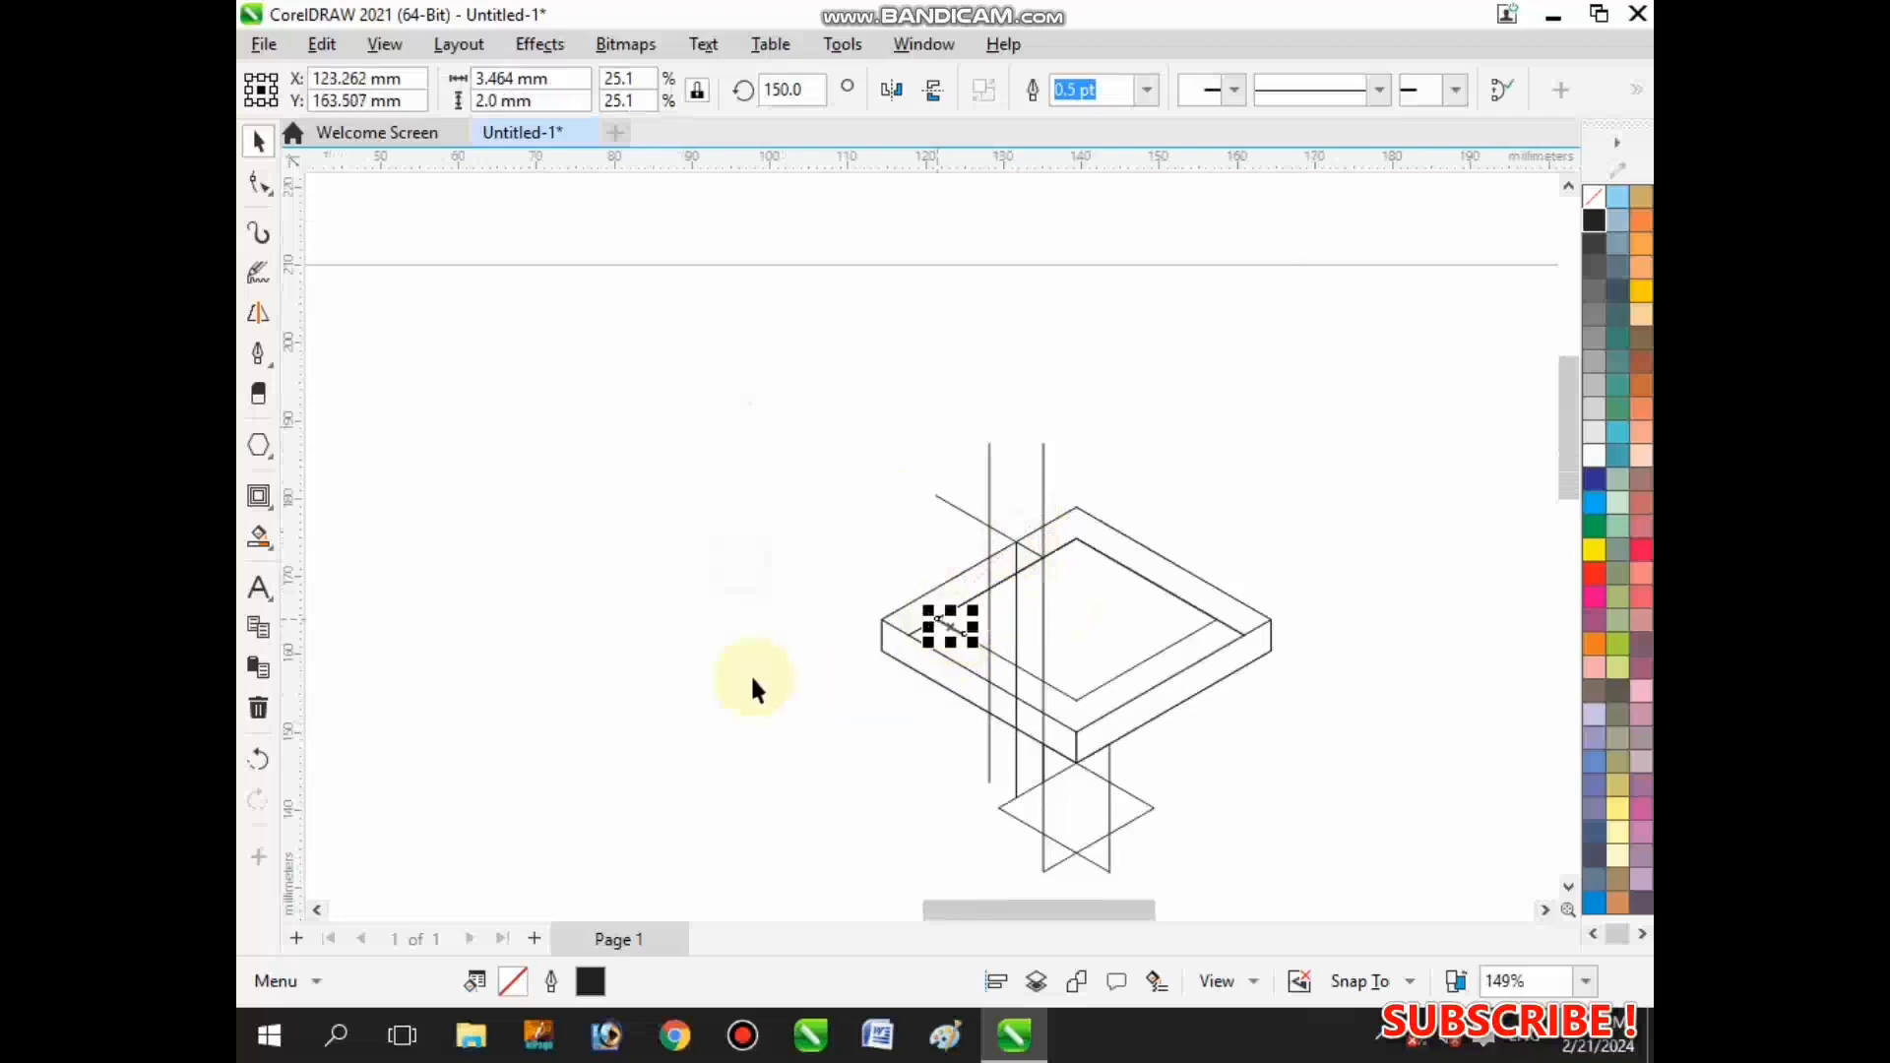
click(751, 680)
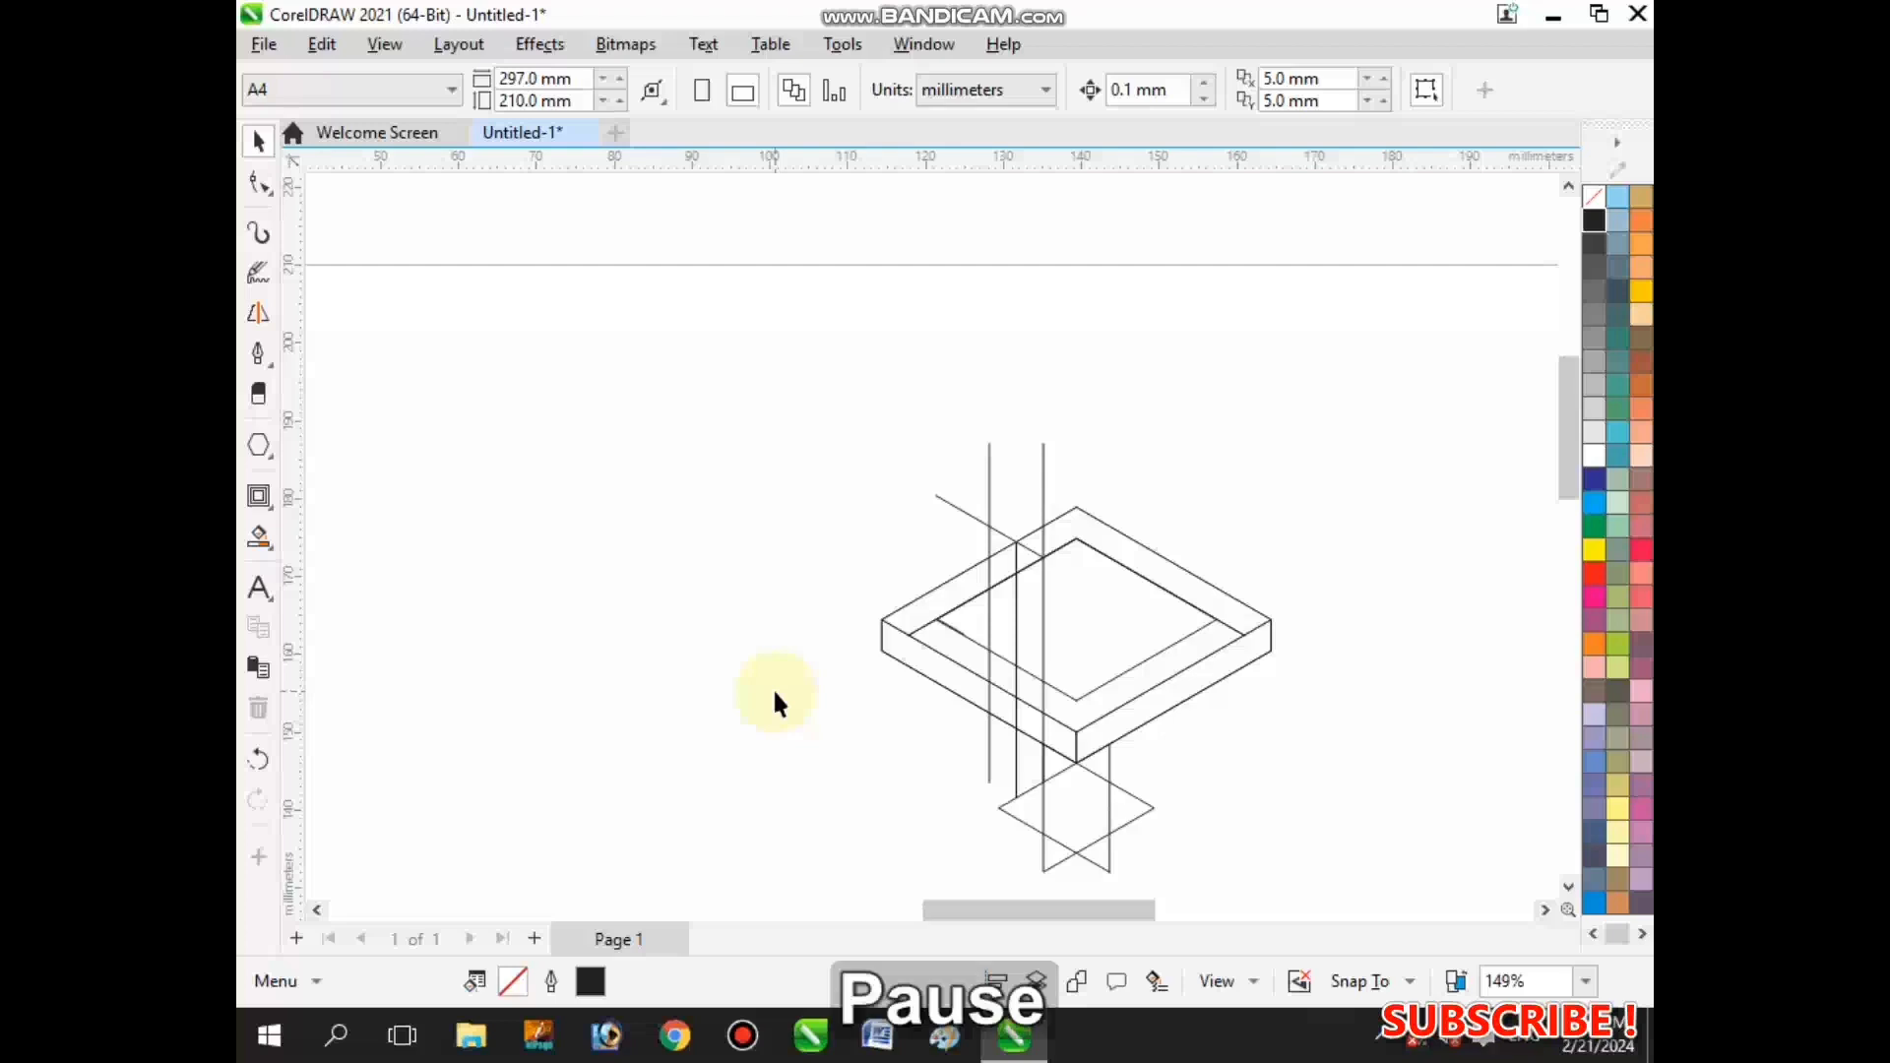
- Shift the short line's rotation centre to its lower end and rotate the line about it to 30 degrees
scroll(1041, 557, up, 3)
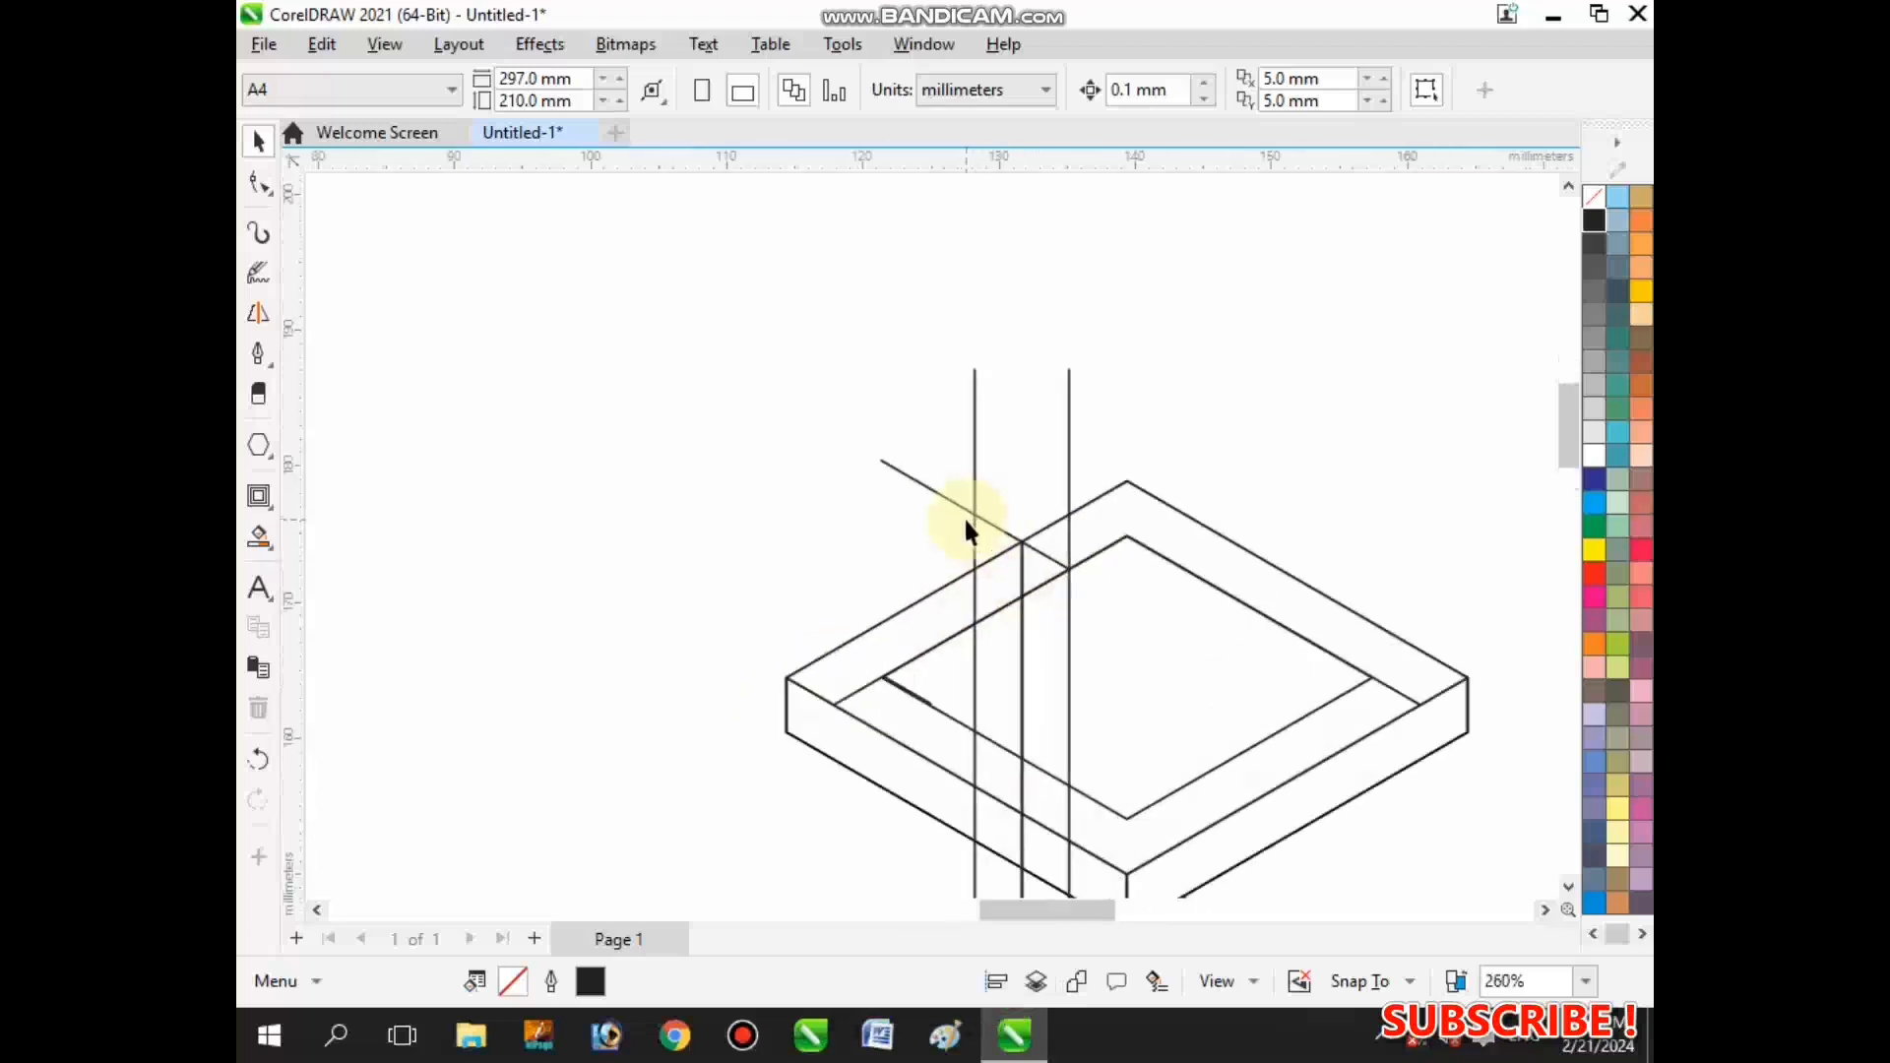
scroll(998, 540, up, 1)
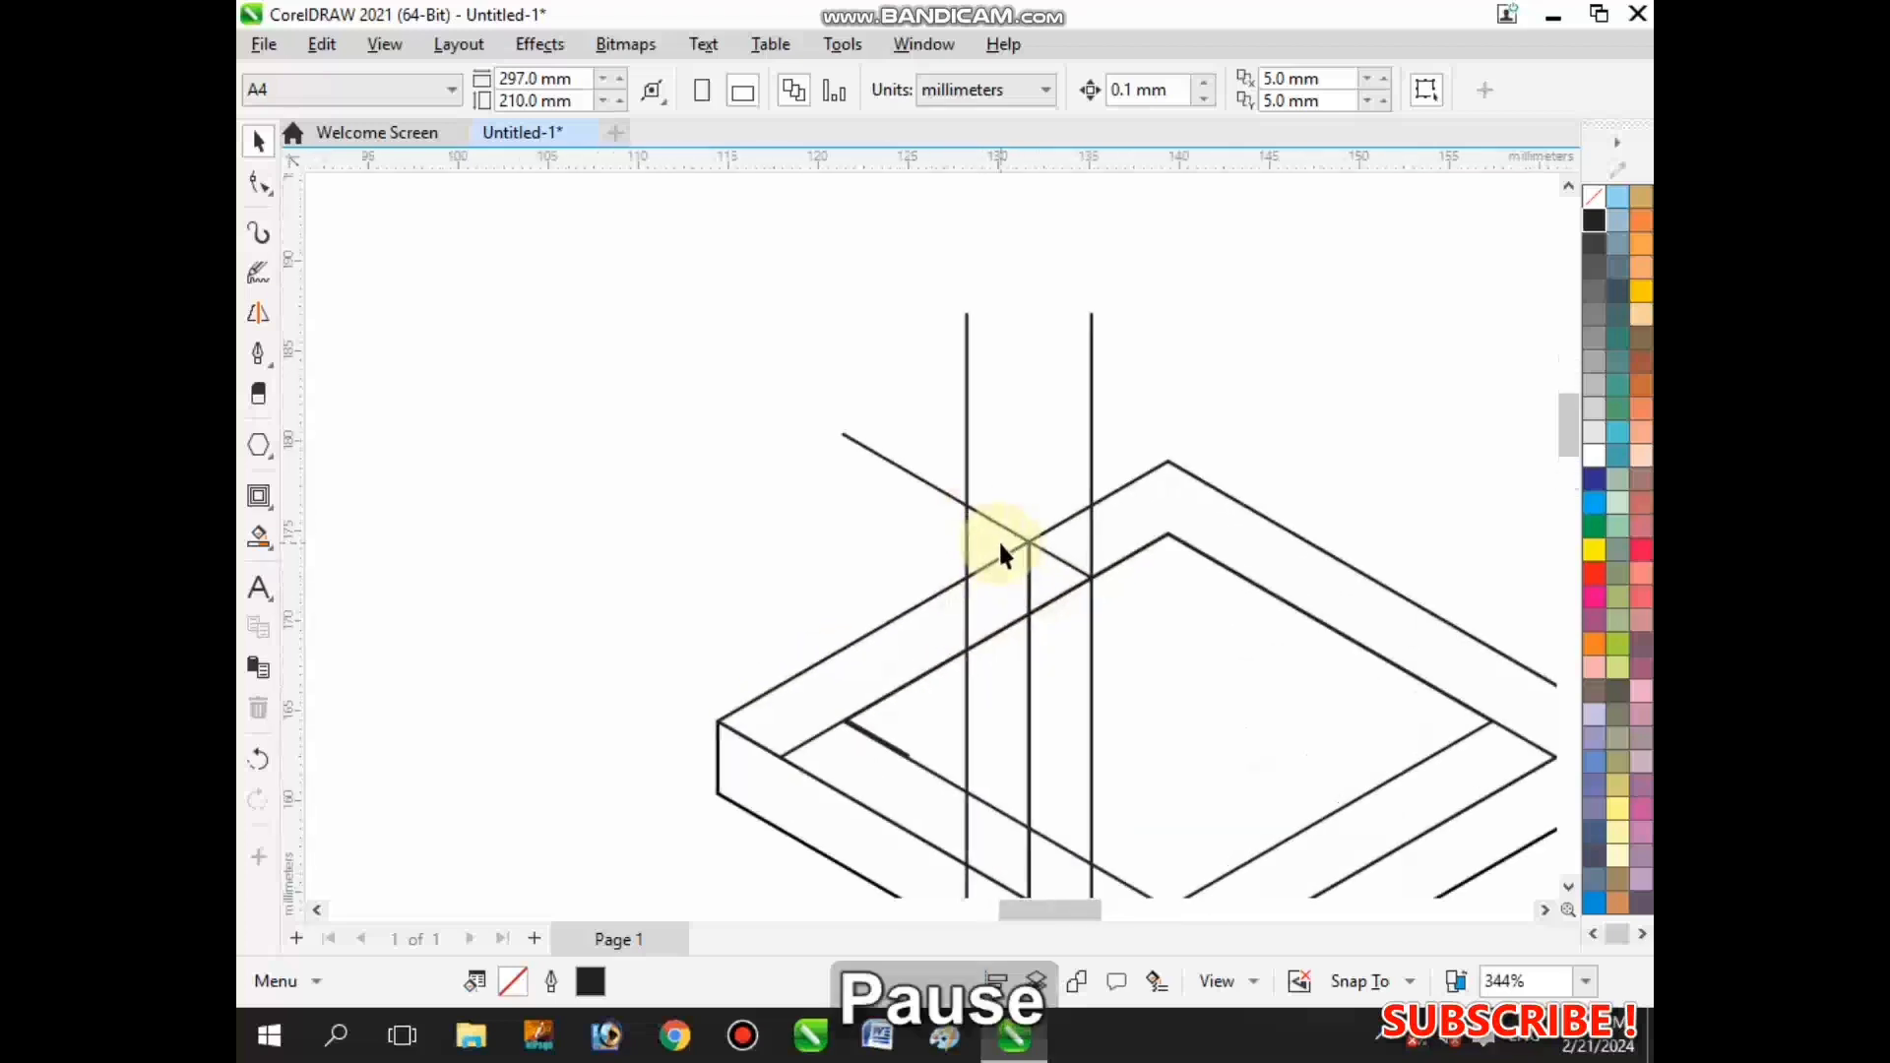
scroll(872, 760, up, 2)
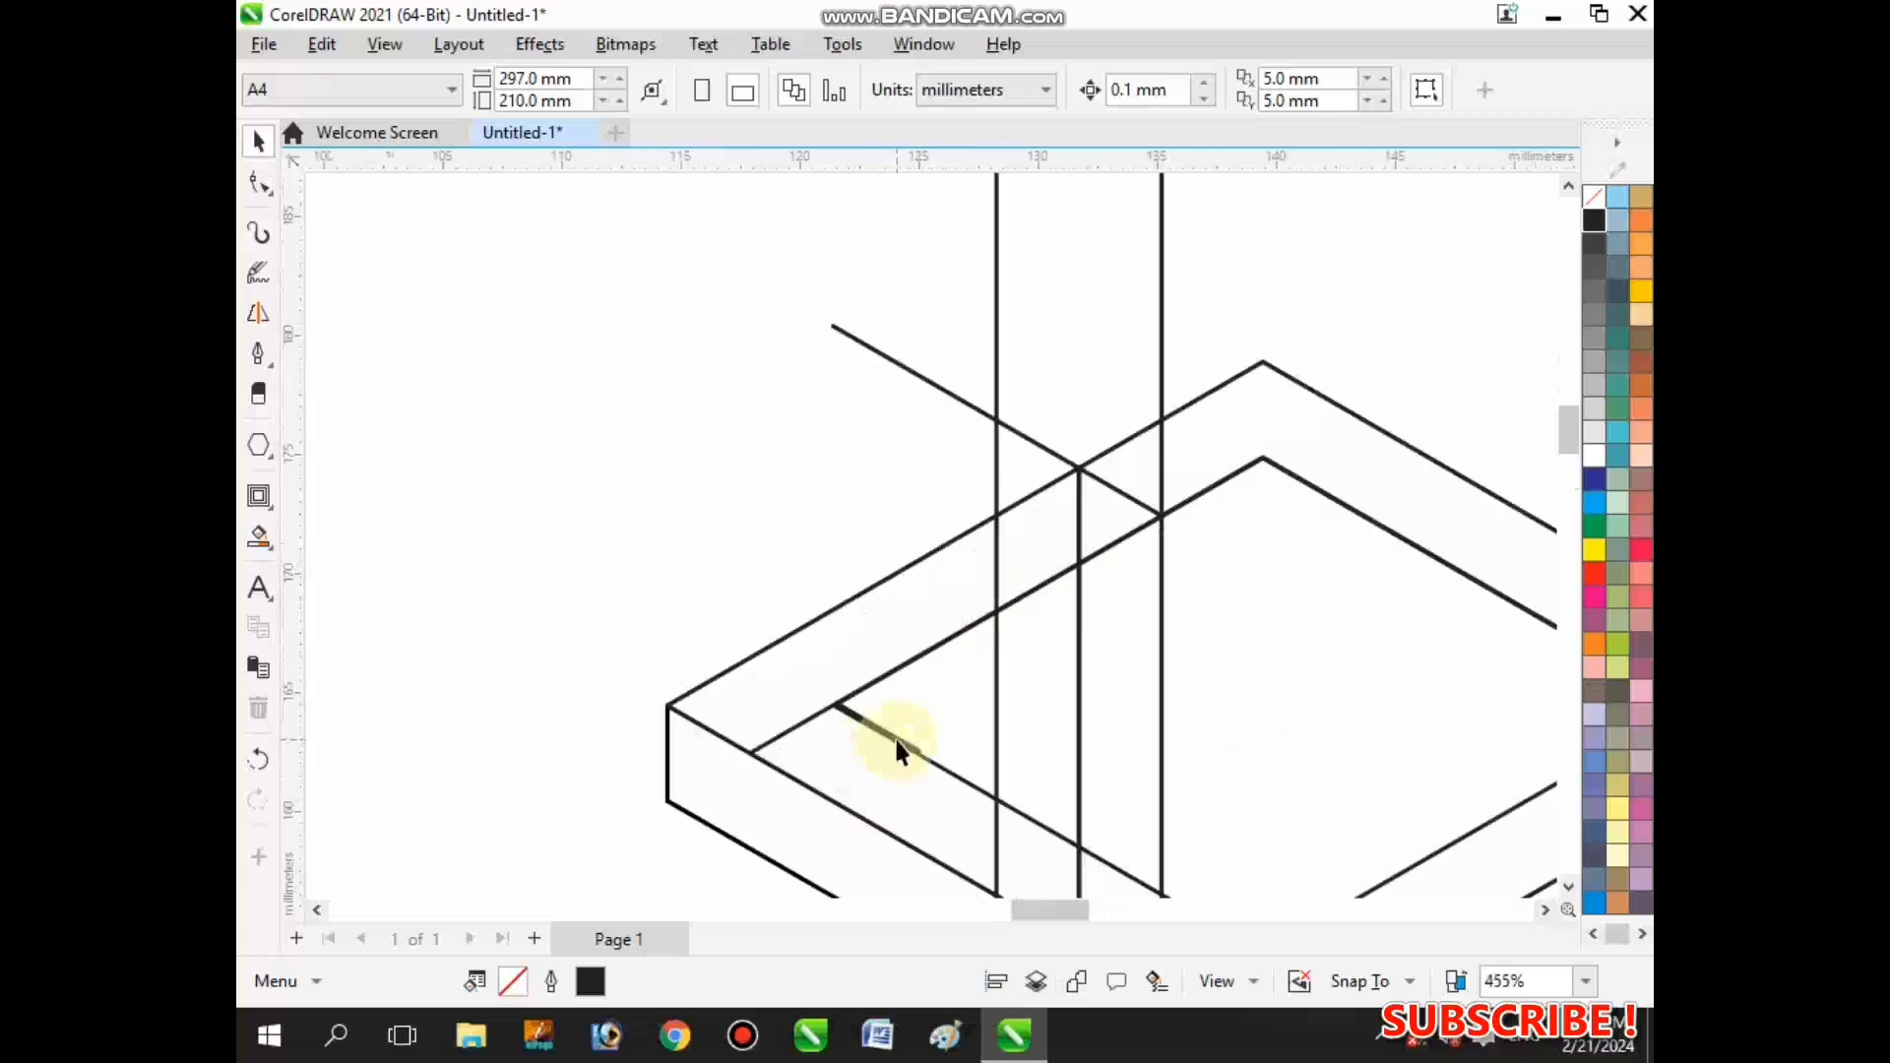
click(876, 726)
click(879, 729)
scroll(879, 728, up, 3)
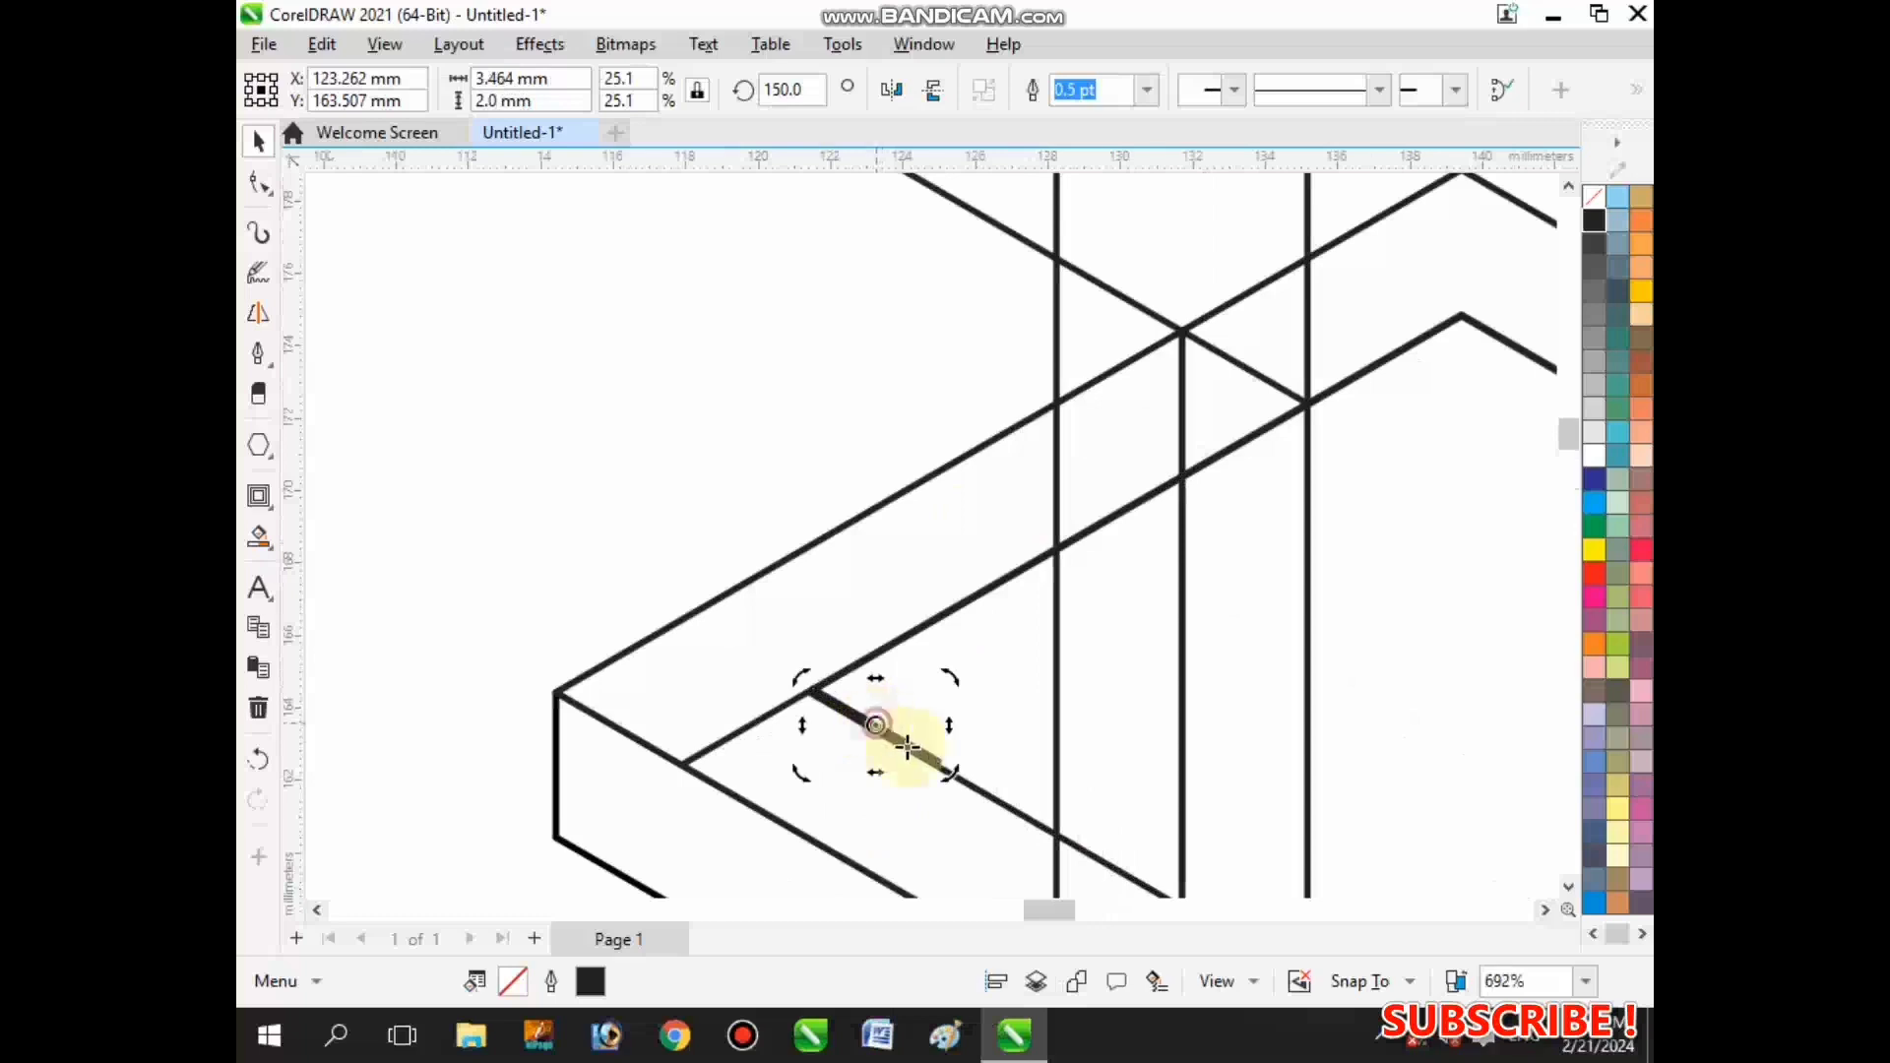
scroll(753, 708, down, 5)
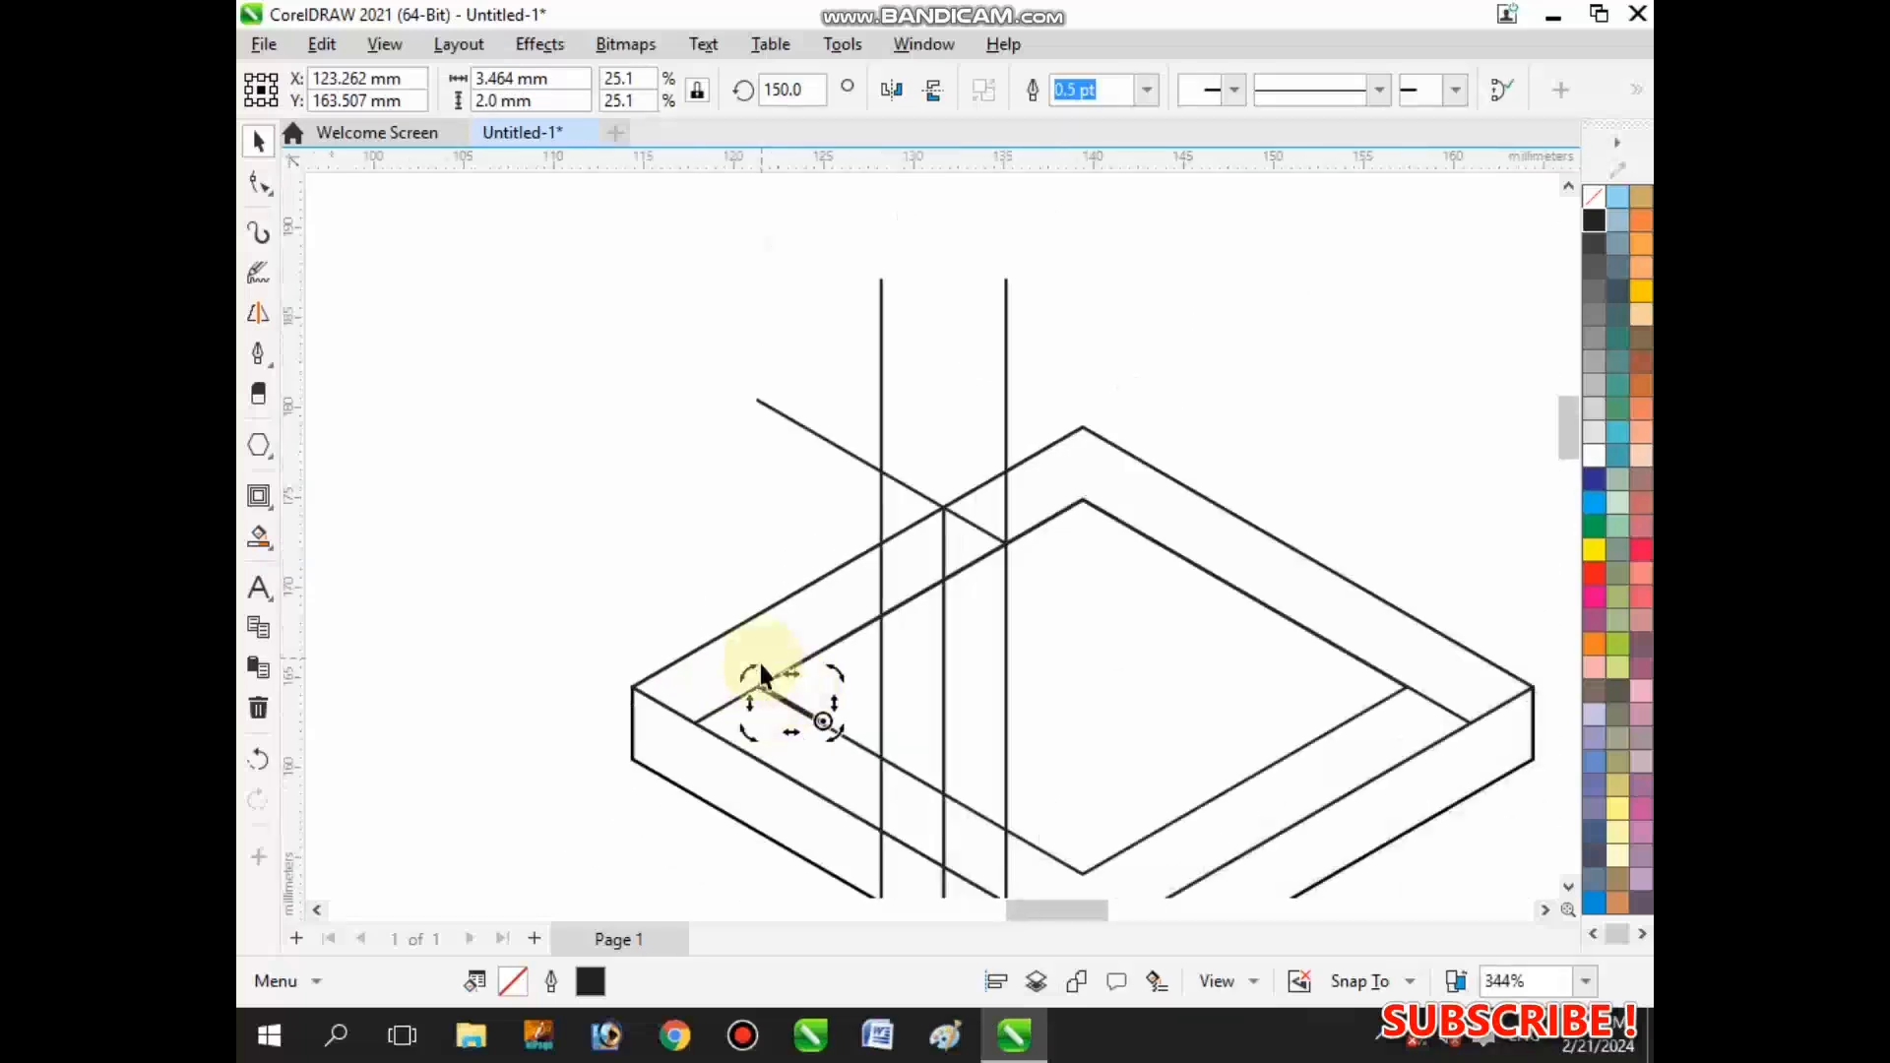
drag(750, 668, 913, 677)
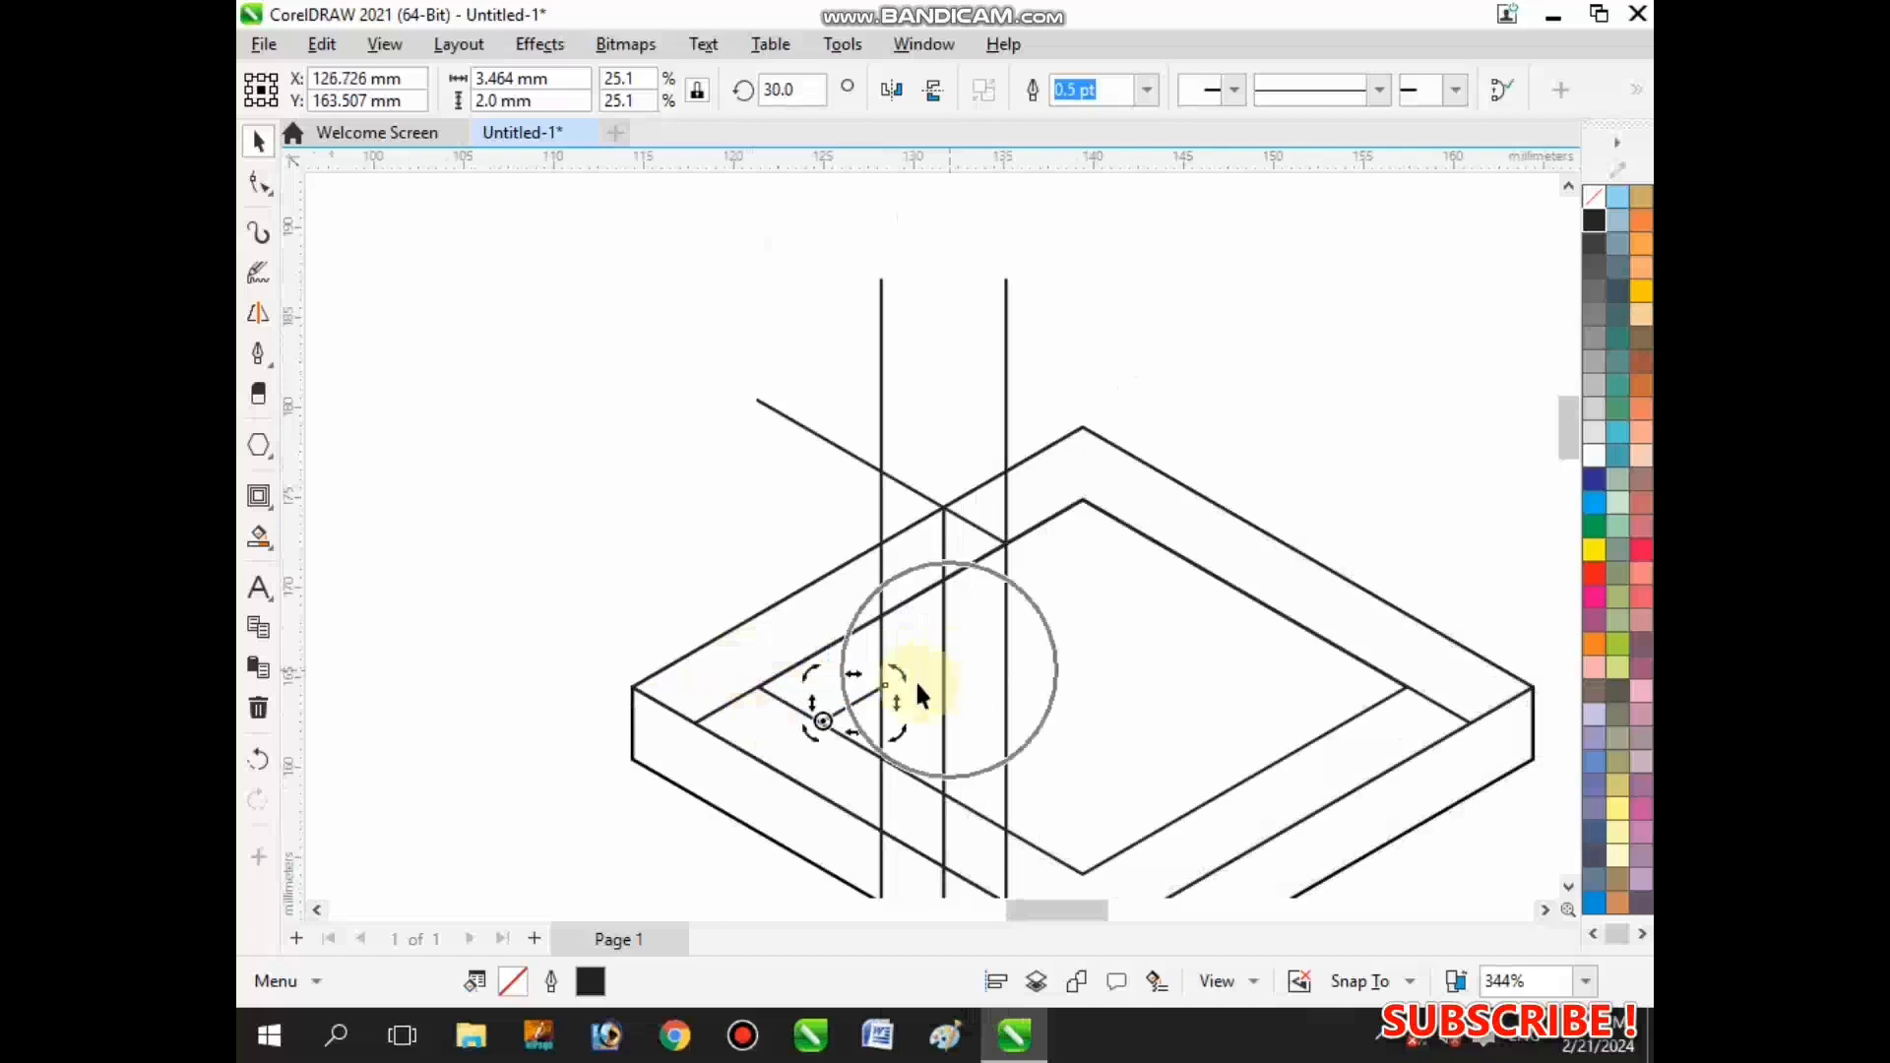
- Stretch the rotated line proportionally from its lower end to about 13.6 mm wide, parallel to the opening's upper-left edge
click(862, 702)
drag(894, 677, 1077, 573)
scroll(1081, 591, down, 3)
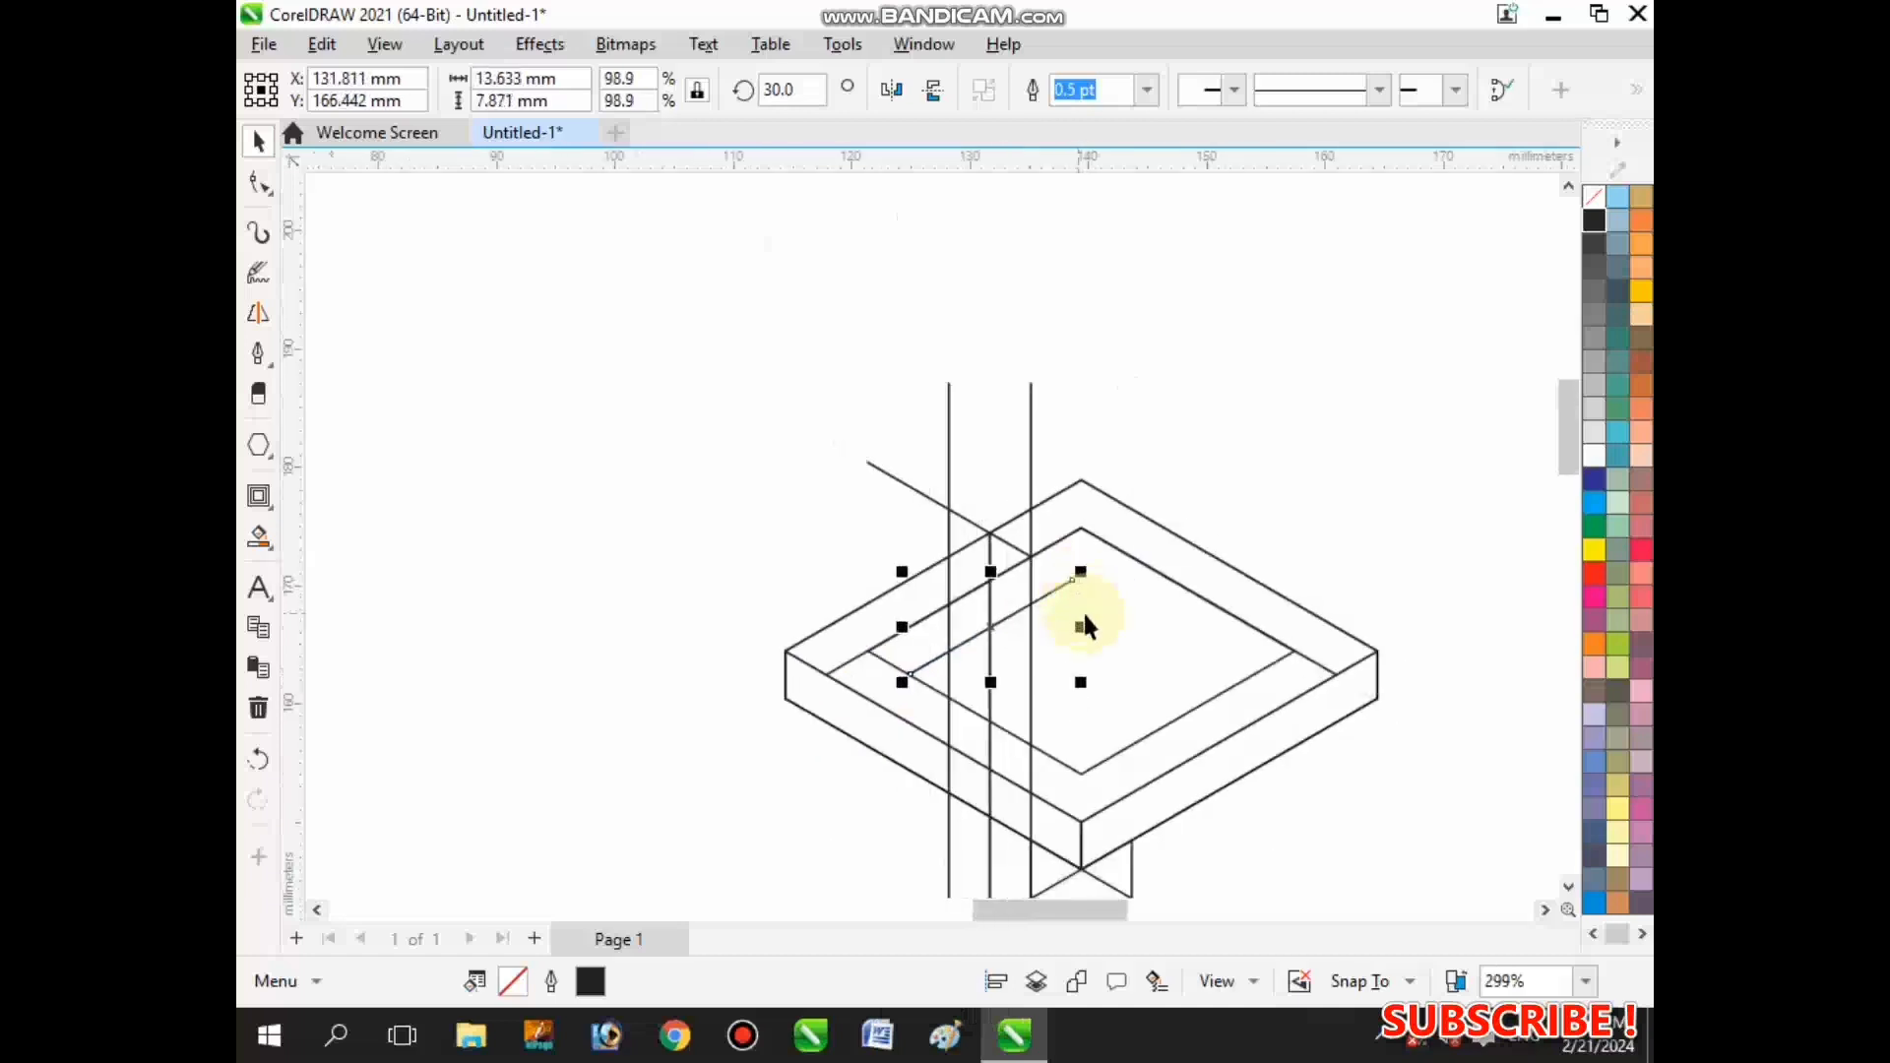
click(812, 776)
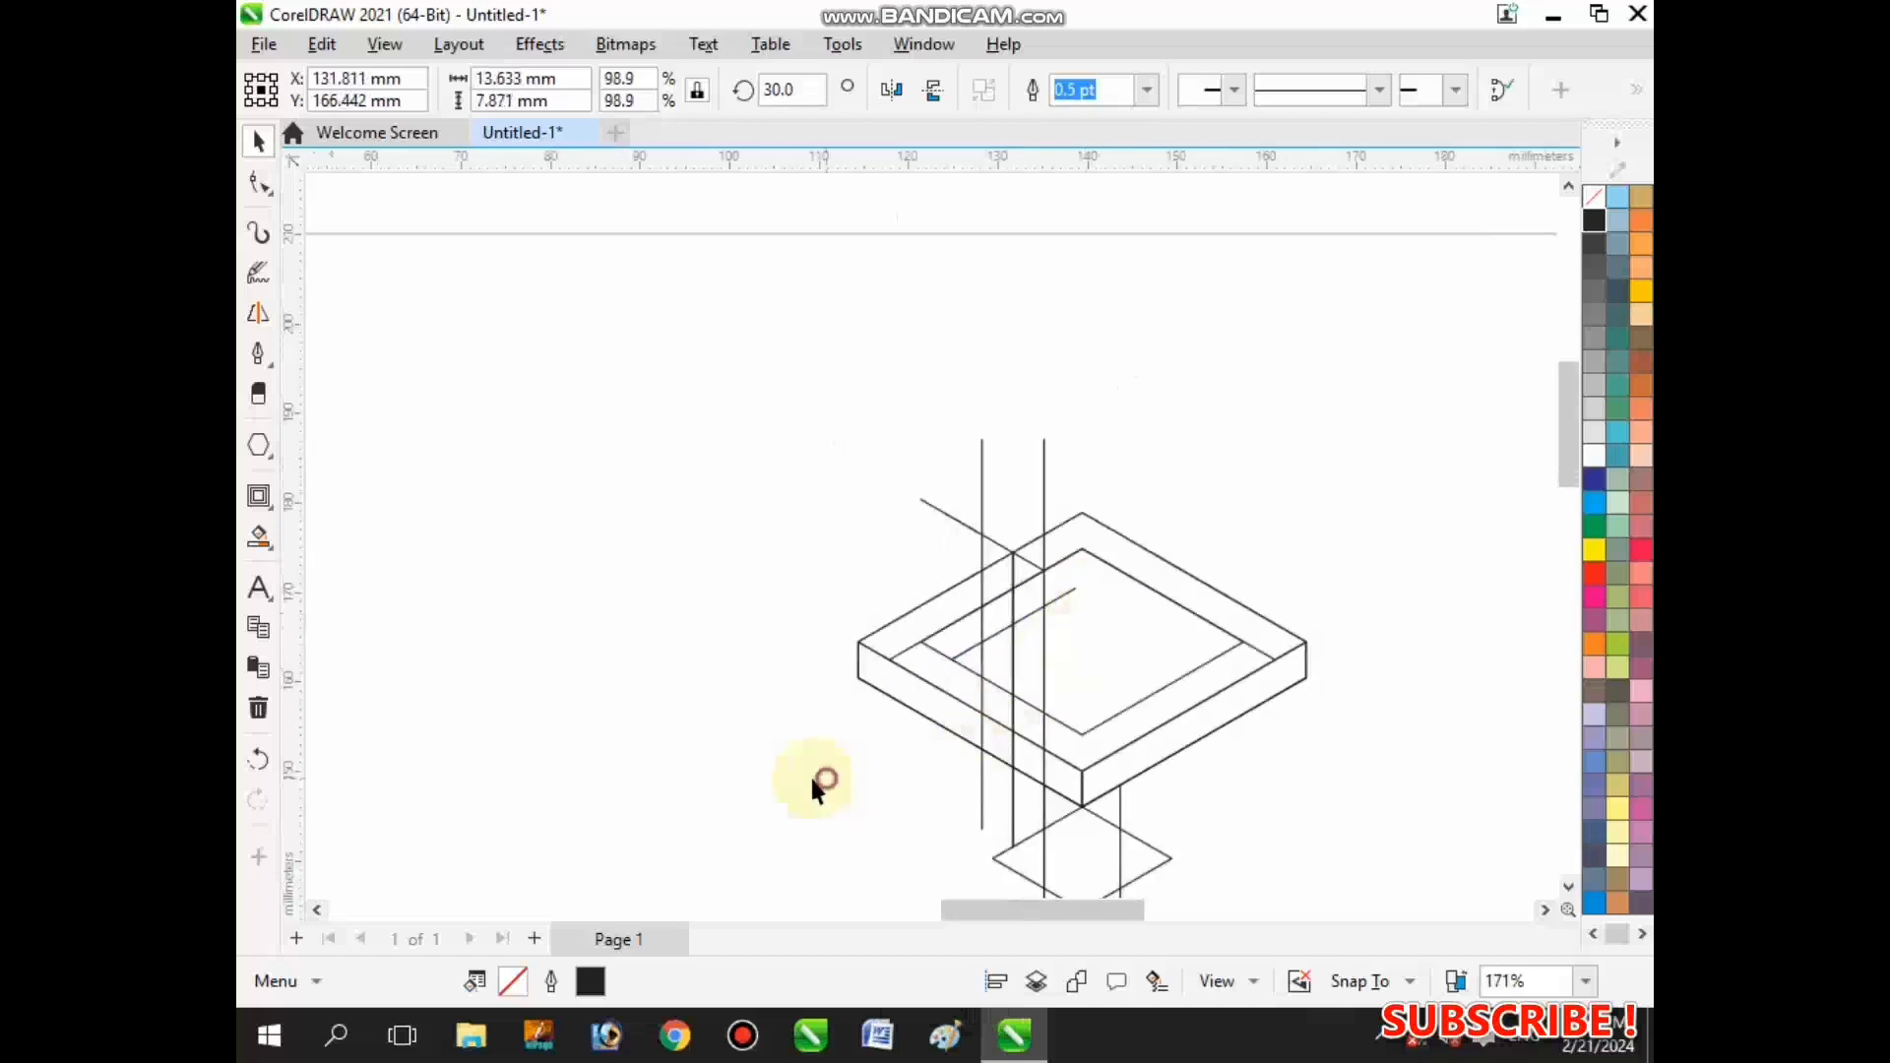
- Place a horizontally mirrored copy of the 30-degree line below the slab, its lower end snapped where the right vertical guide meets the star
click(982, 640)
drag(1015, 625, 903, 773)
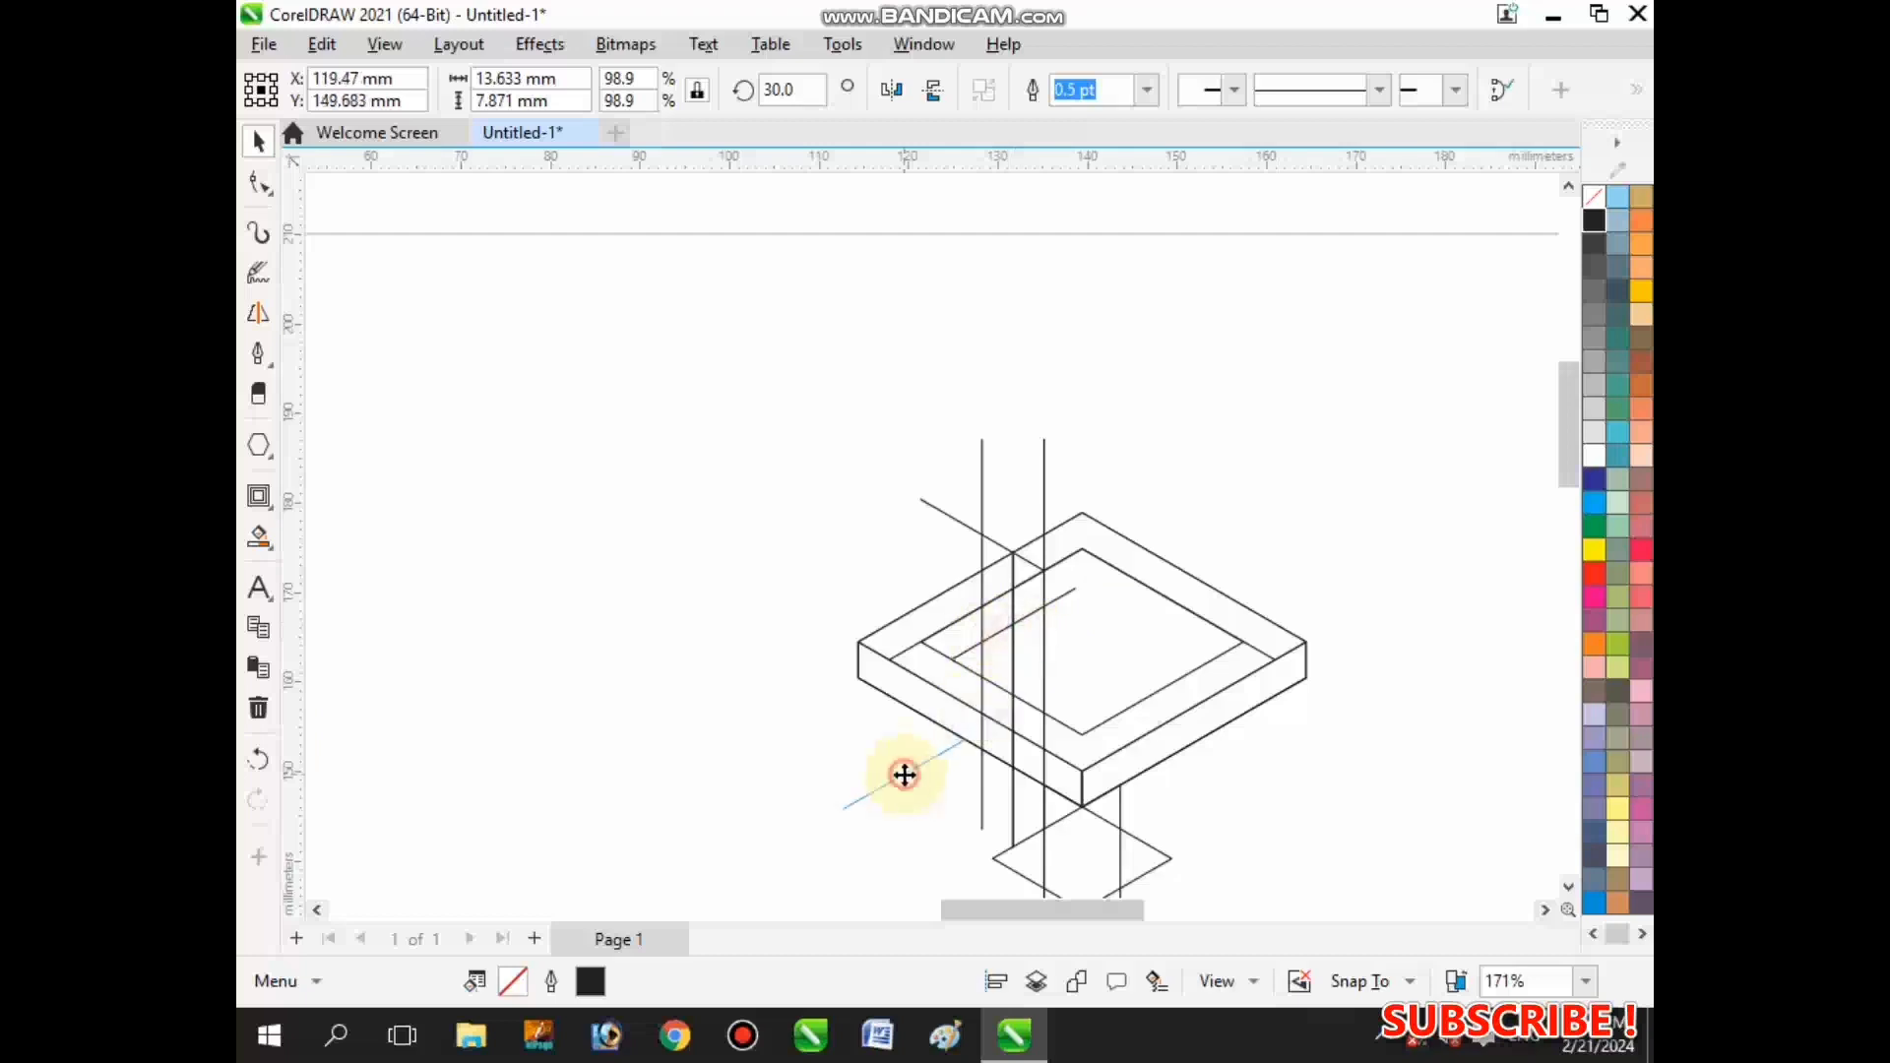
click(890, 89)
scroll(992, 845, up, 1)
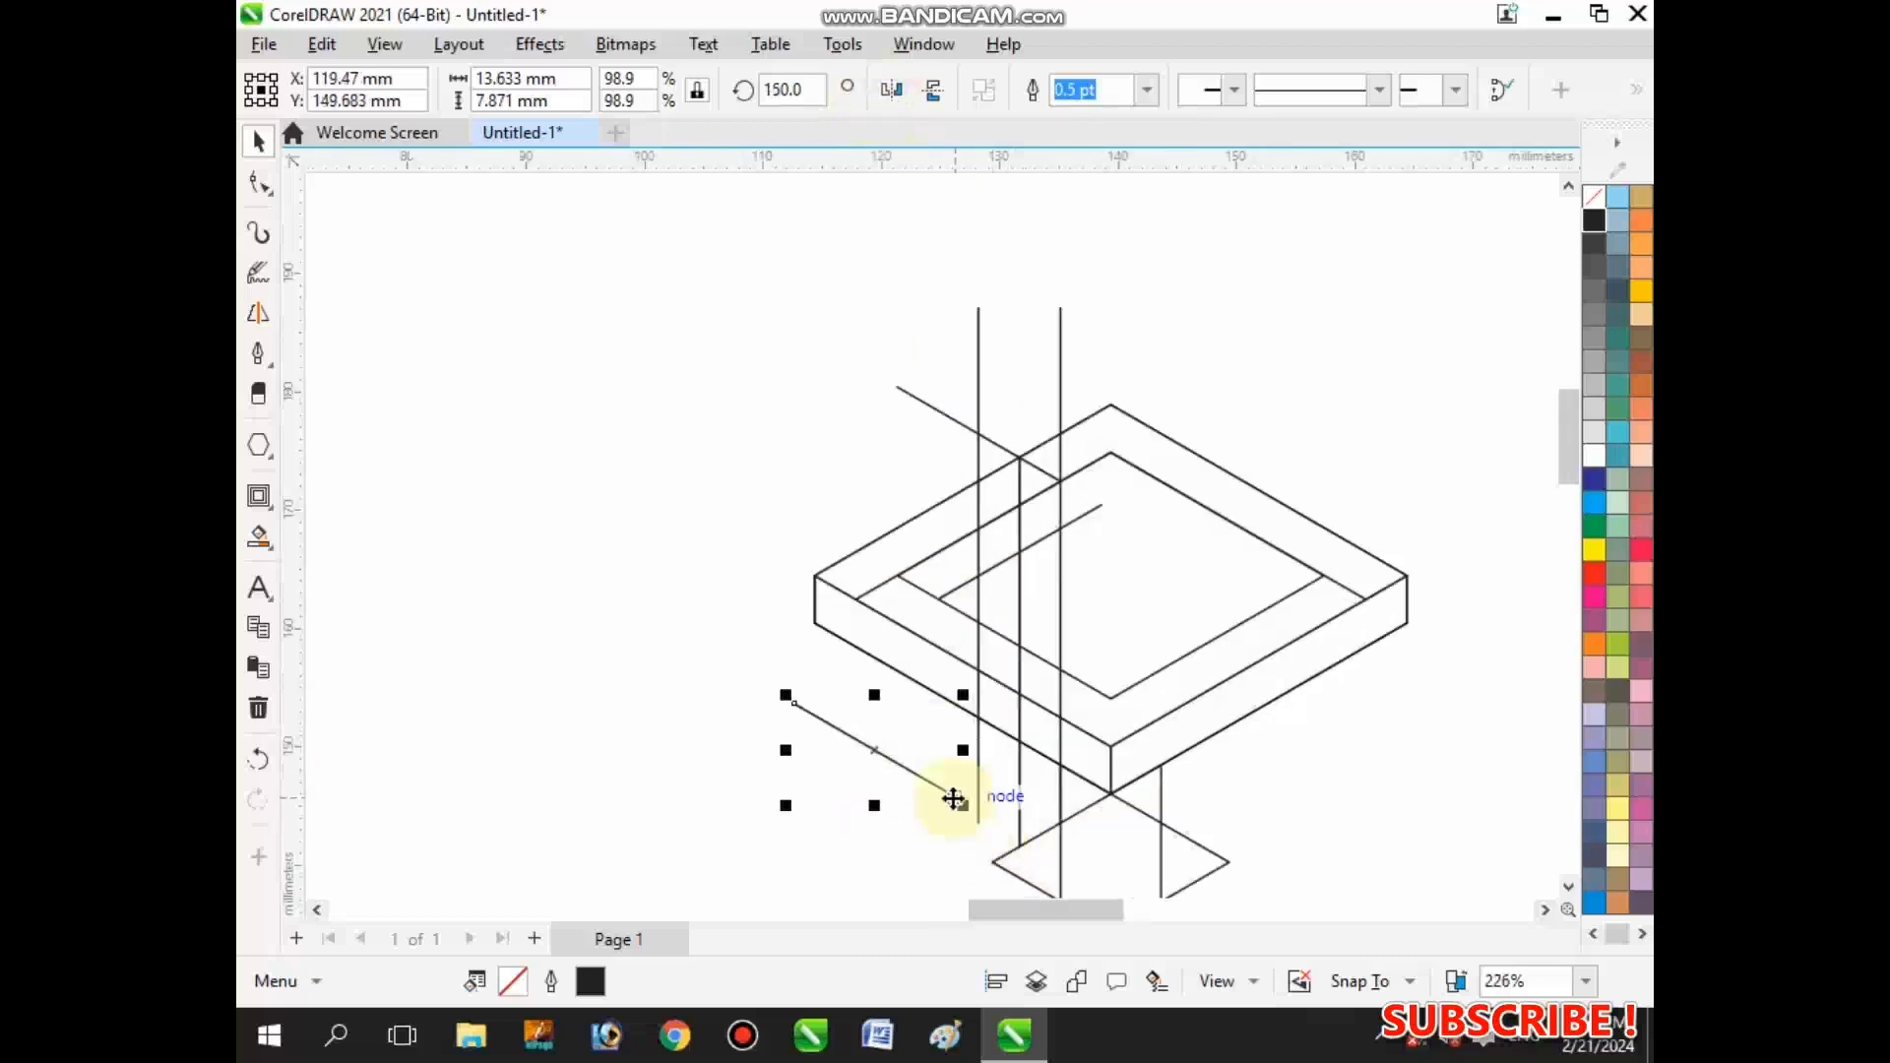
drag(953, 798, 1060, 823)
scroll(781, 722, down, 2)
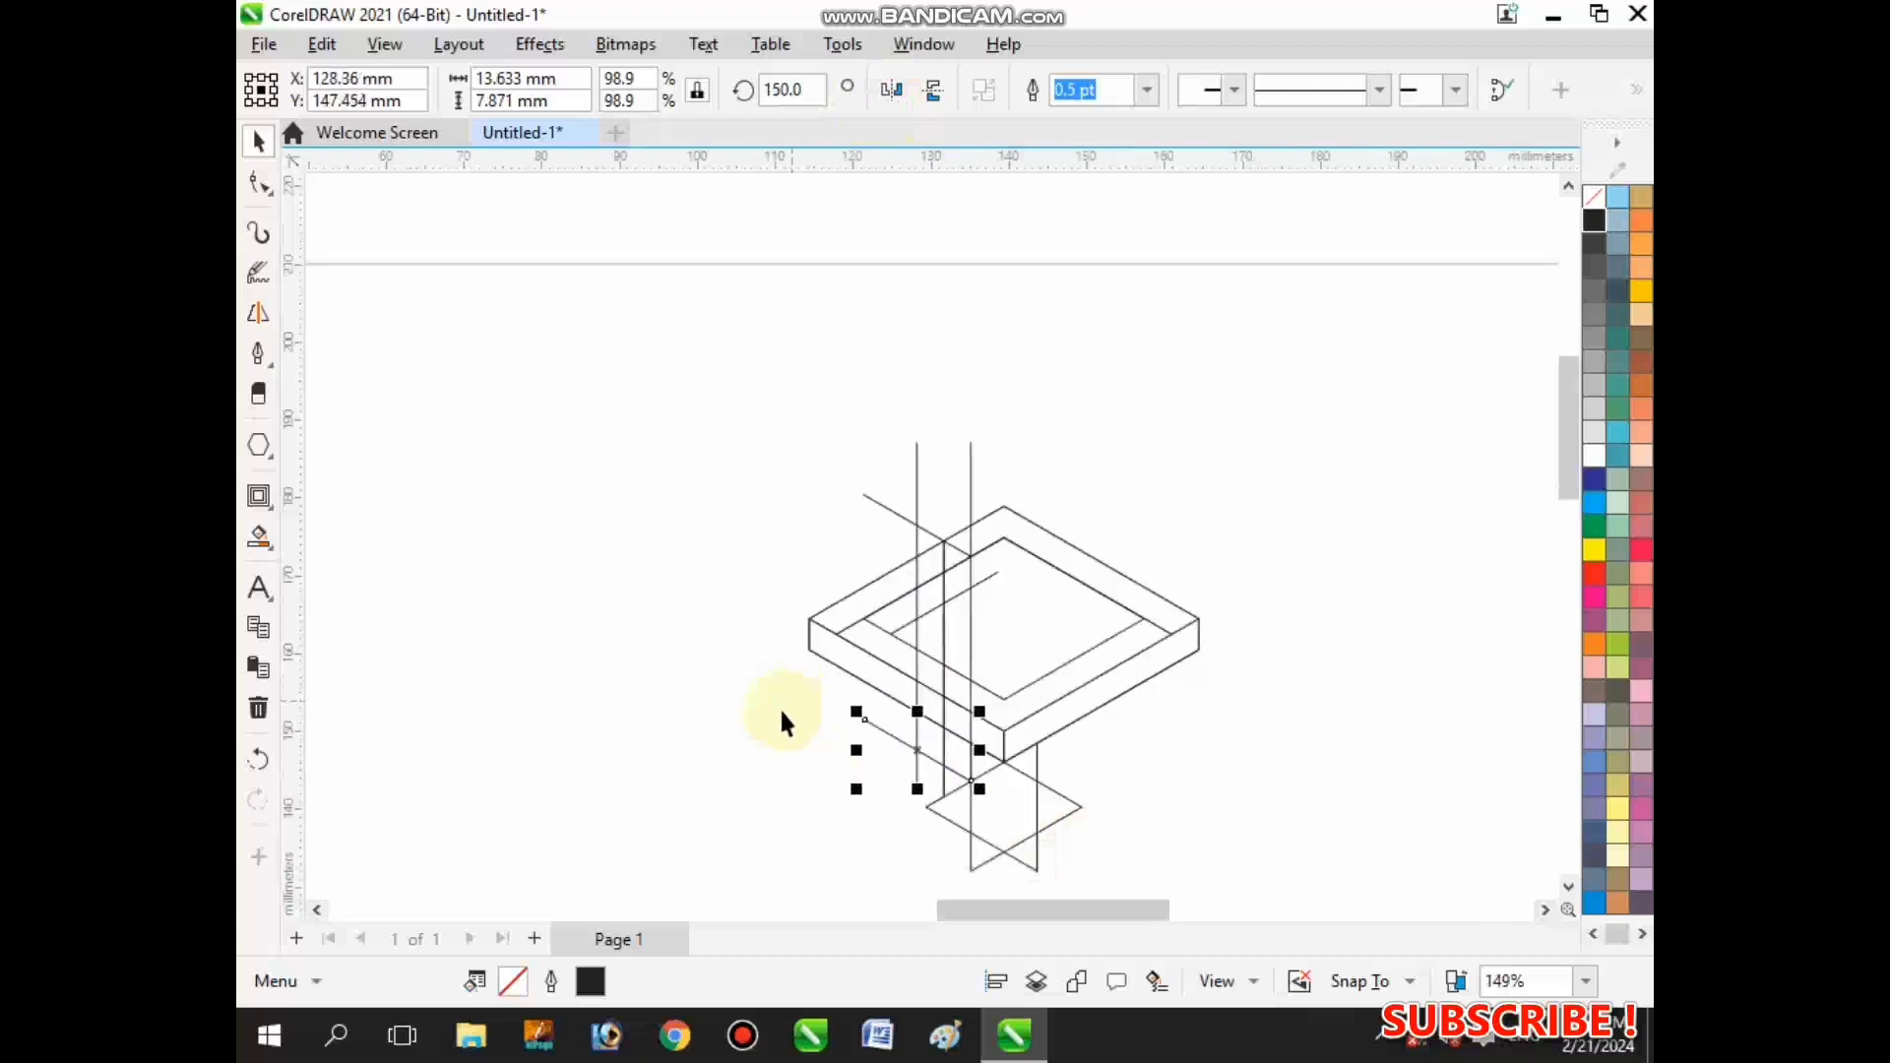
click(778, 709)
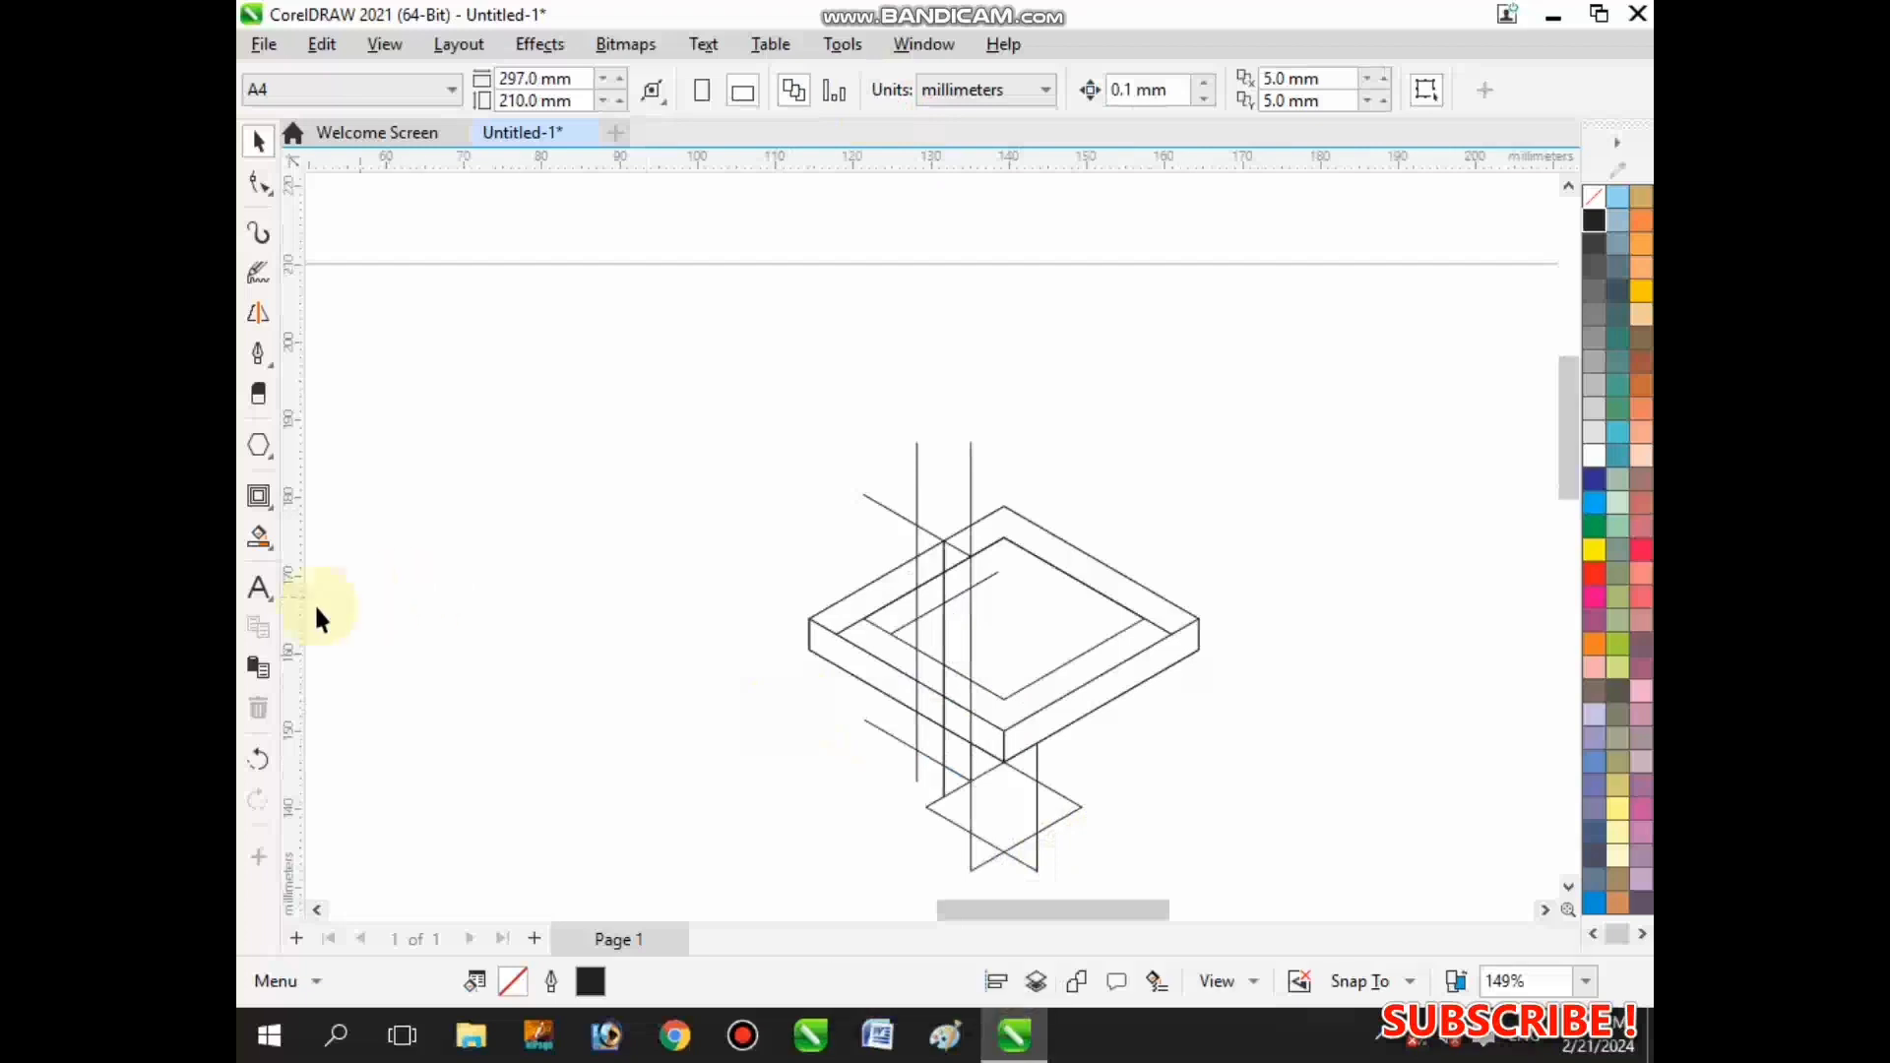
click(261, 547)
scroll(946, 633, up, 4)
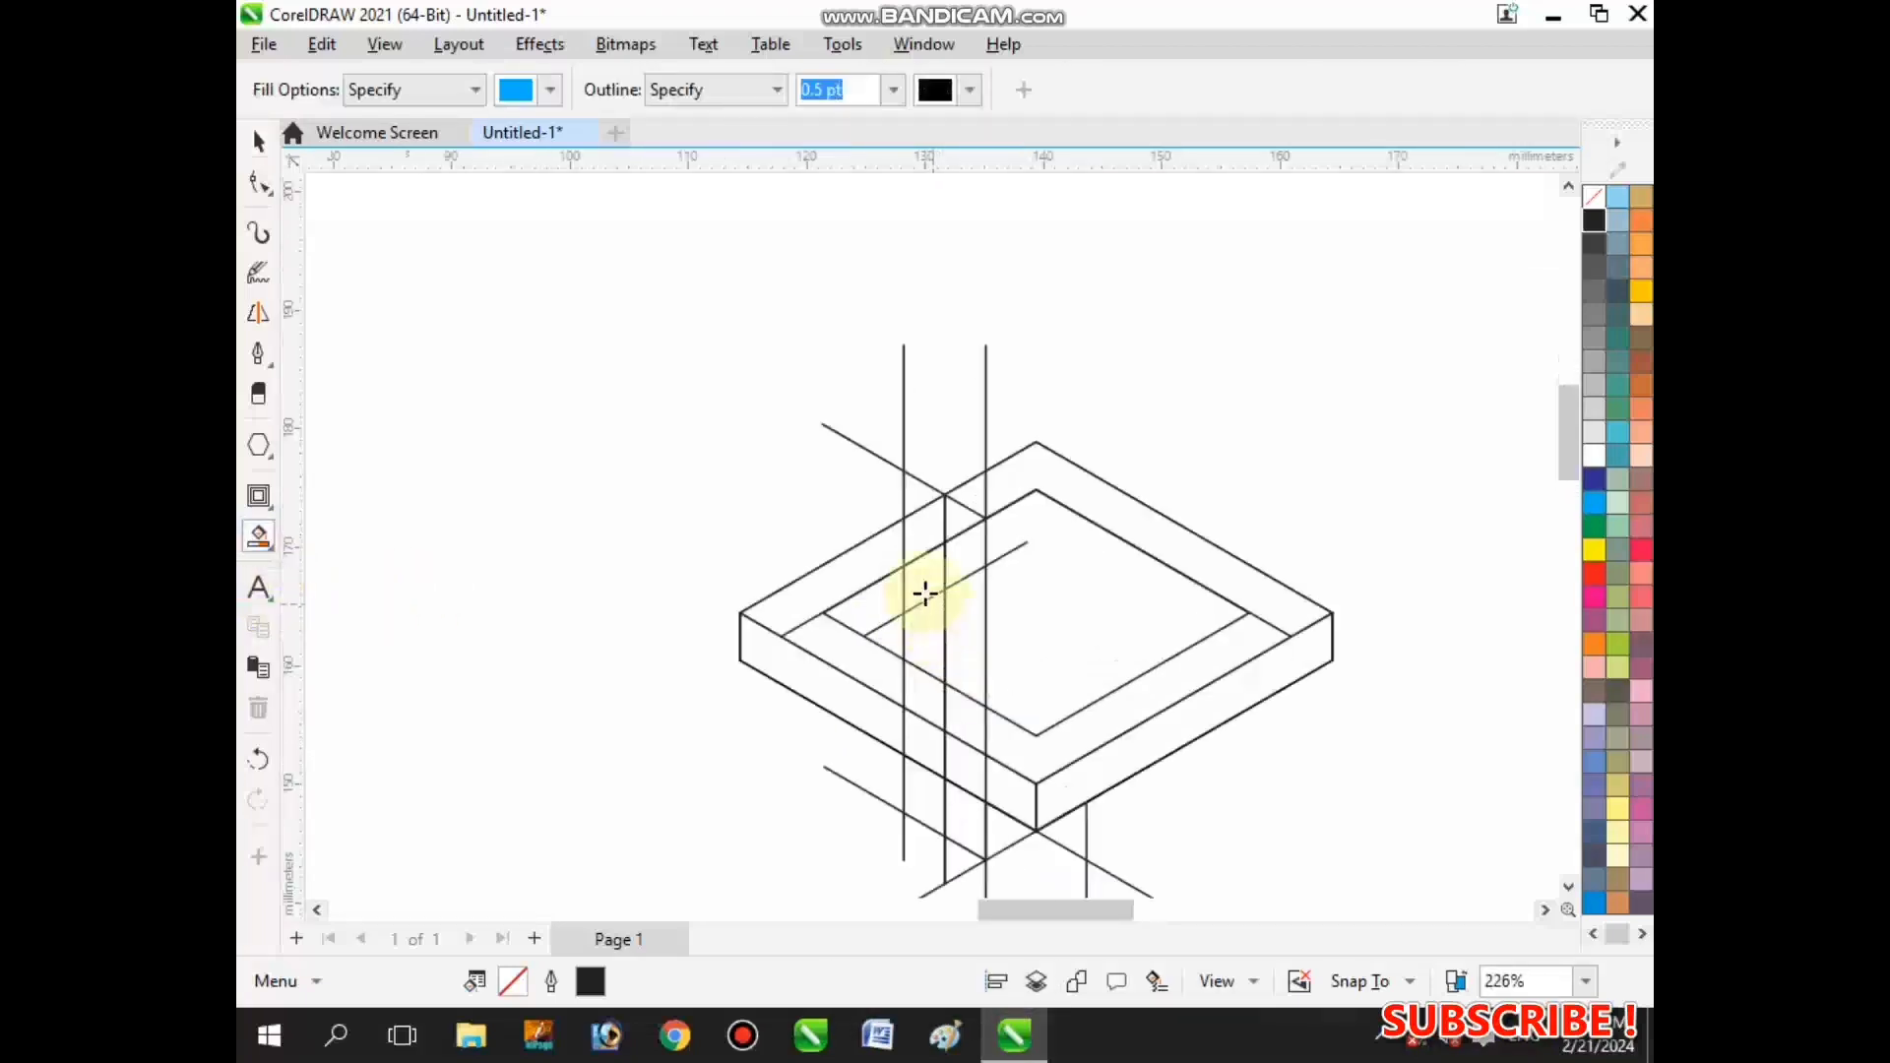
click(856, 606)
click(925, 565)
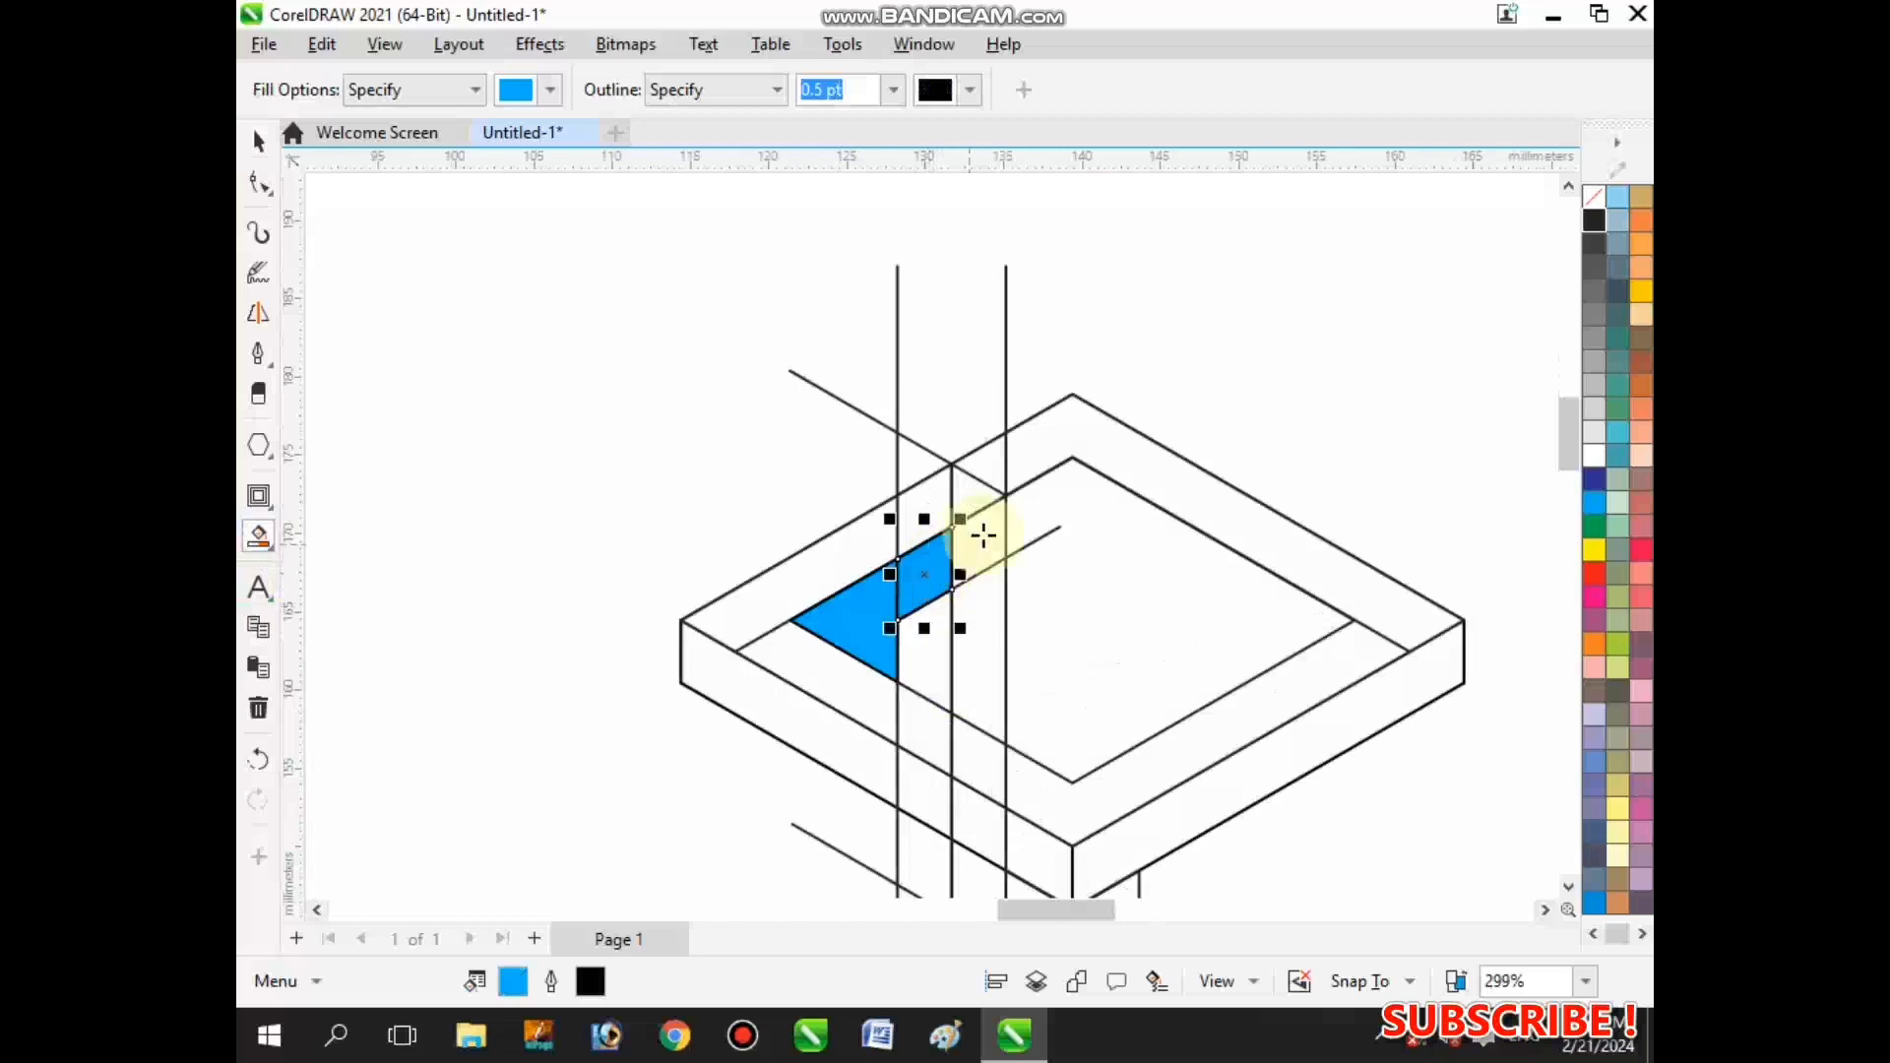
key(ctrl+z)
key(ctrl+z)
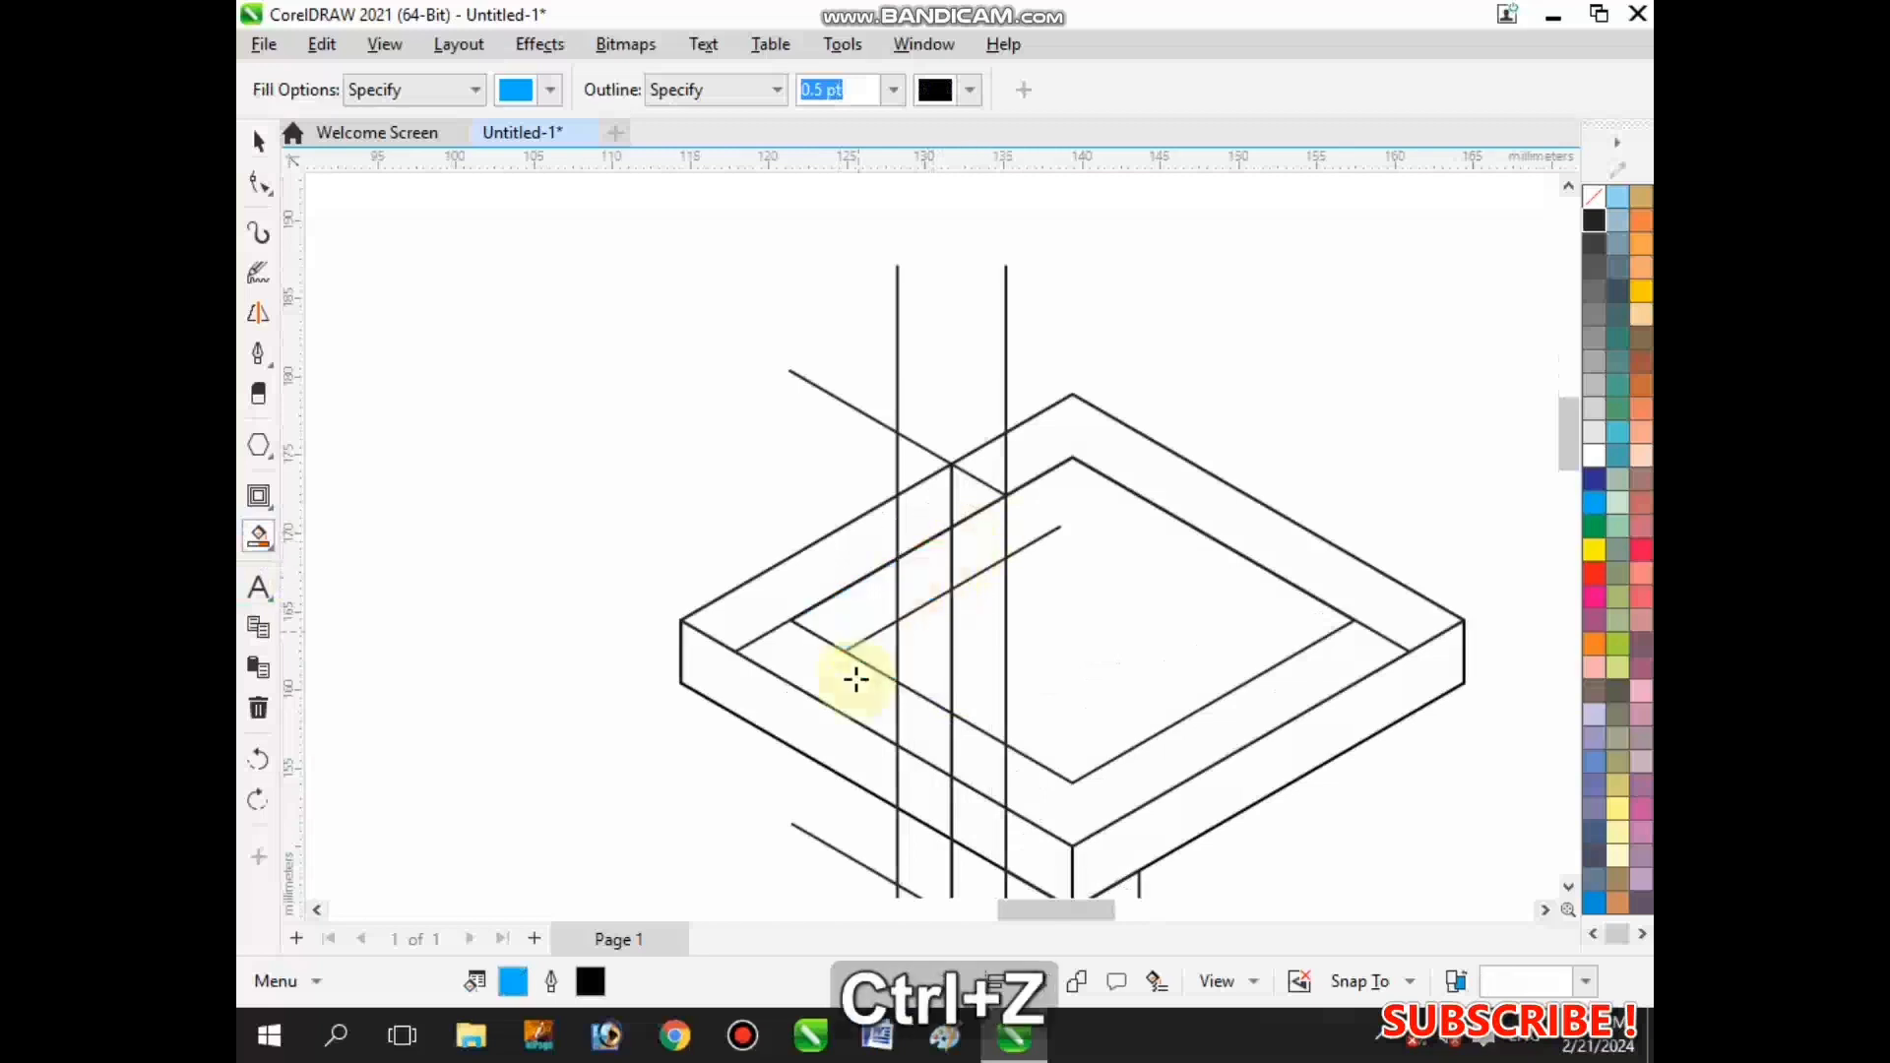
- Stretch the 30-degree line inside the opening from its lower end to about 14.1 mm wide so it crosses the opening's lower-left edge
click(262, 144)
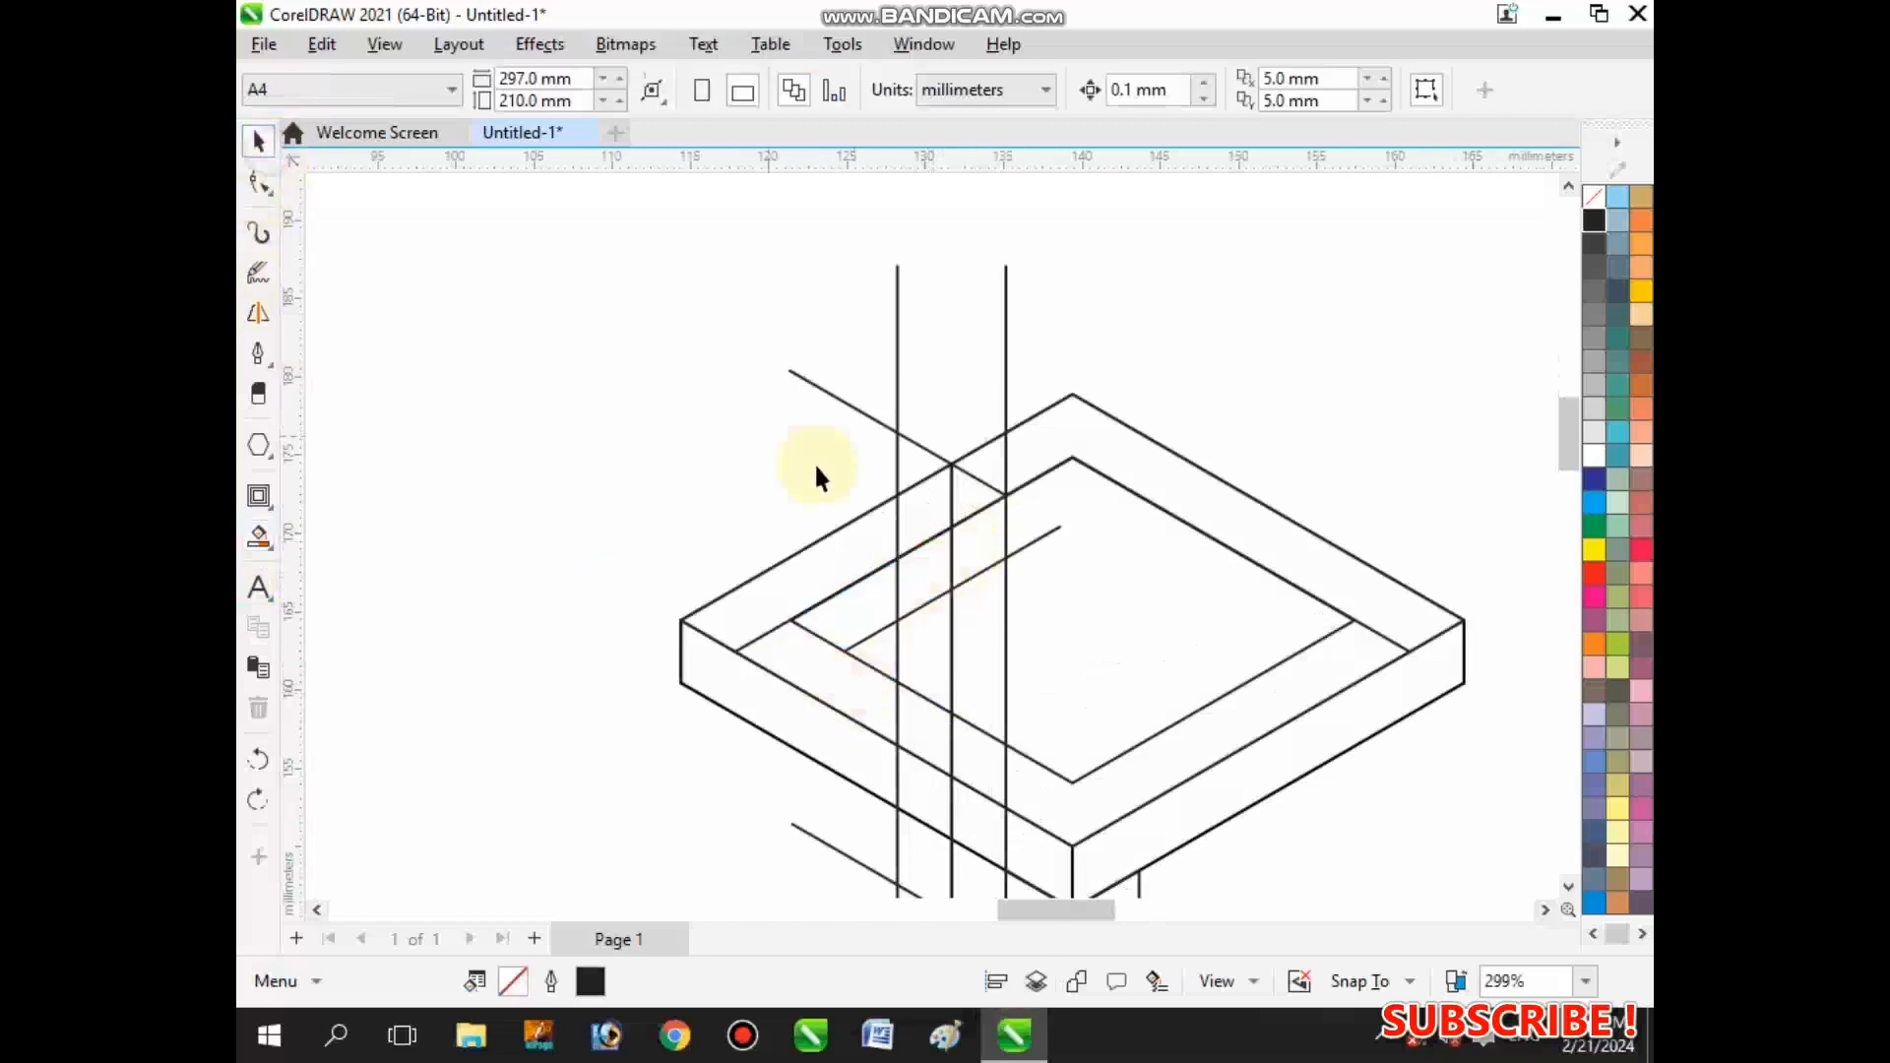
click(881, 631)
scroll(872, 635, up, 1)
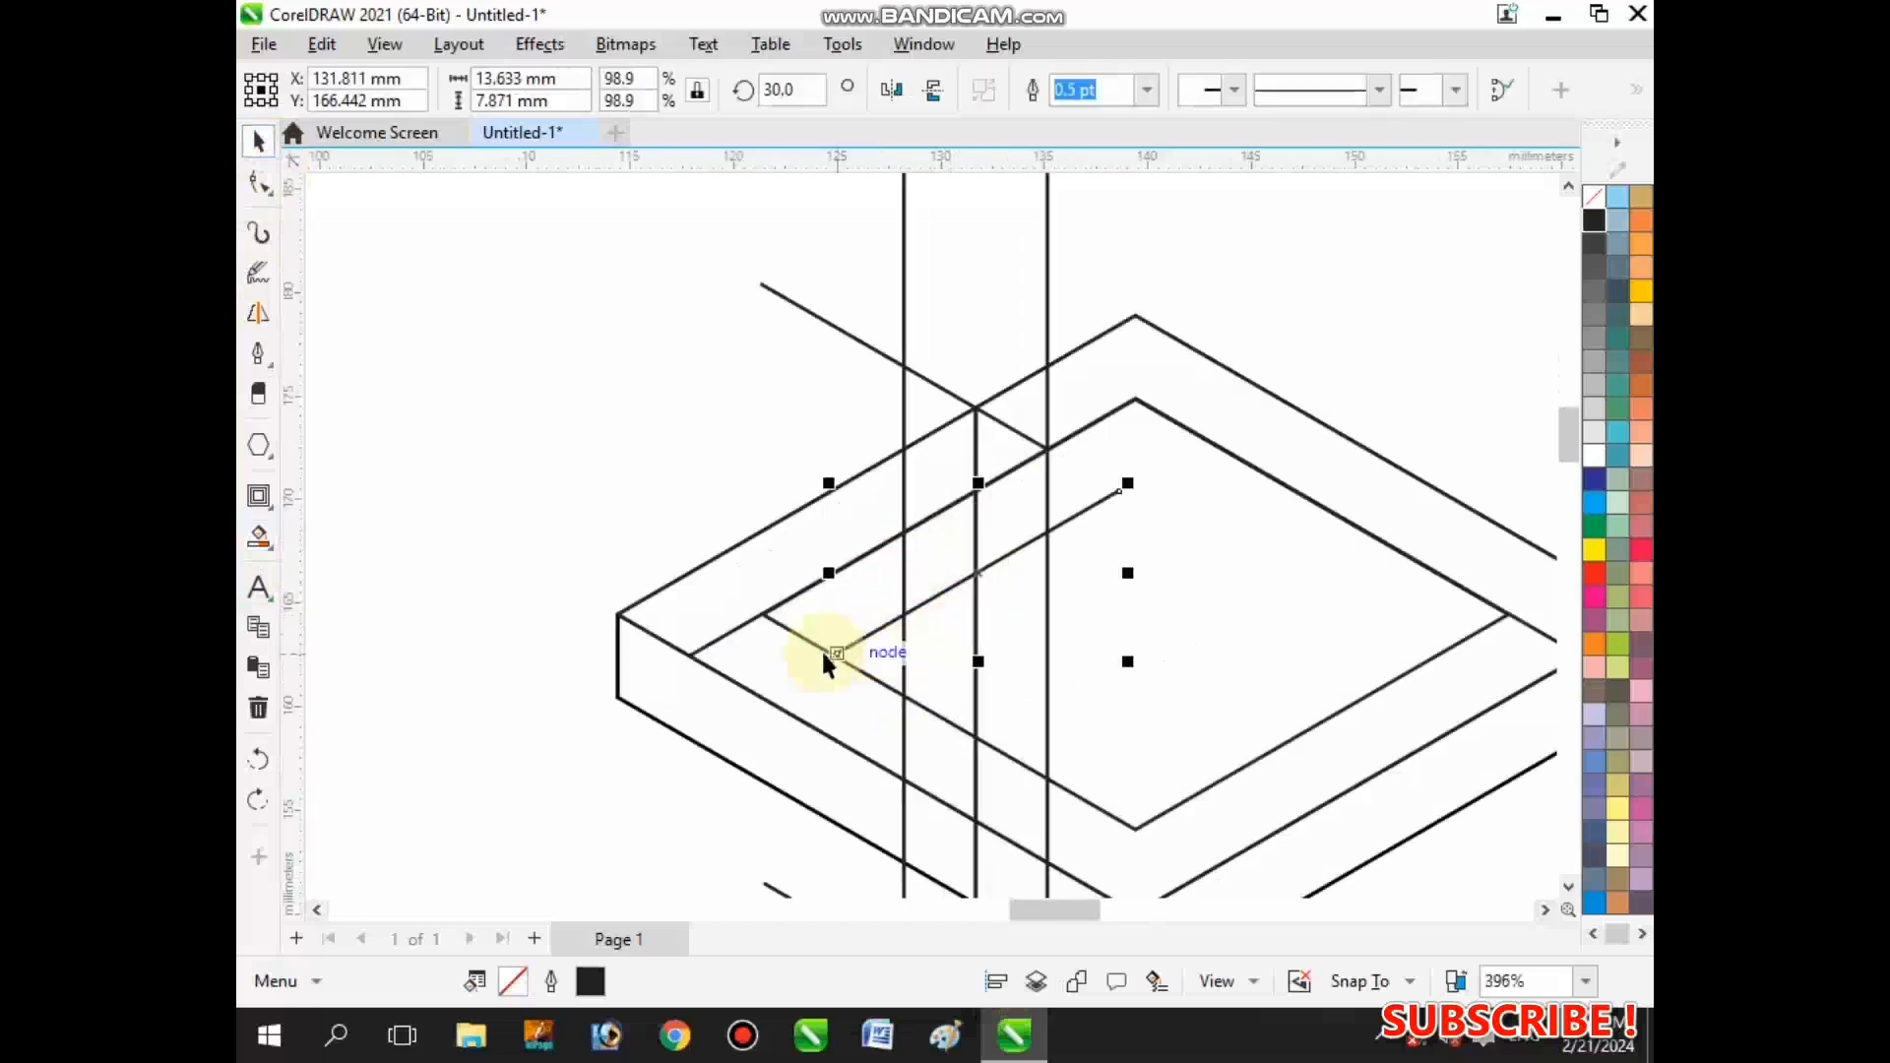
drag(822, 680, 814, 675)
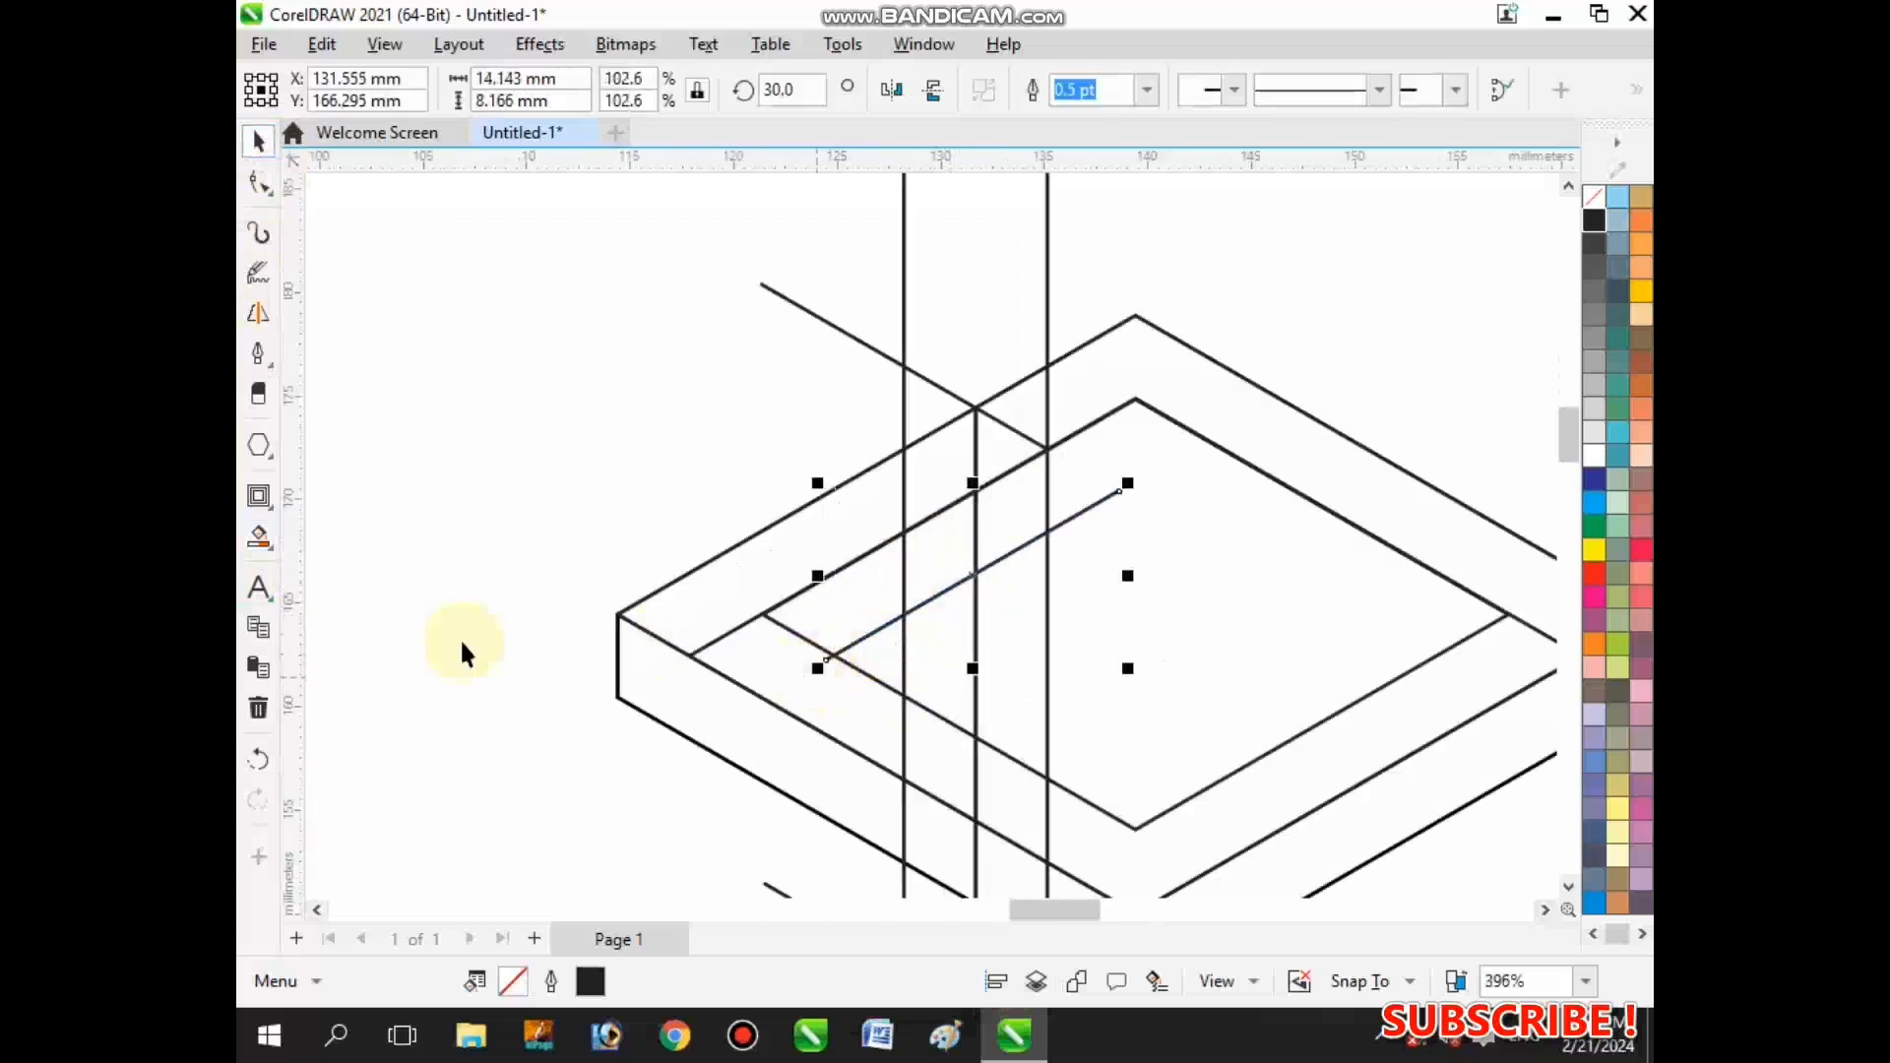
- Smart Fill in blue the strip along the opening's upper-left edge, the two vertical strips below it and their two sections beneath the slab
click(273, 551)
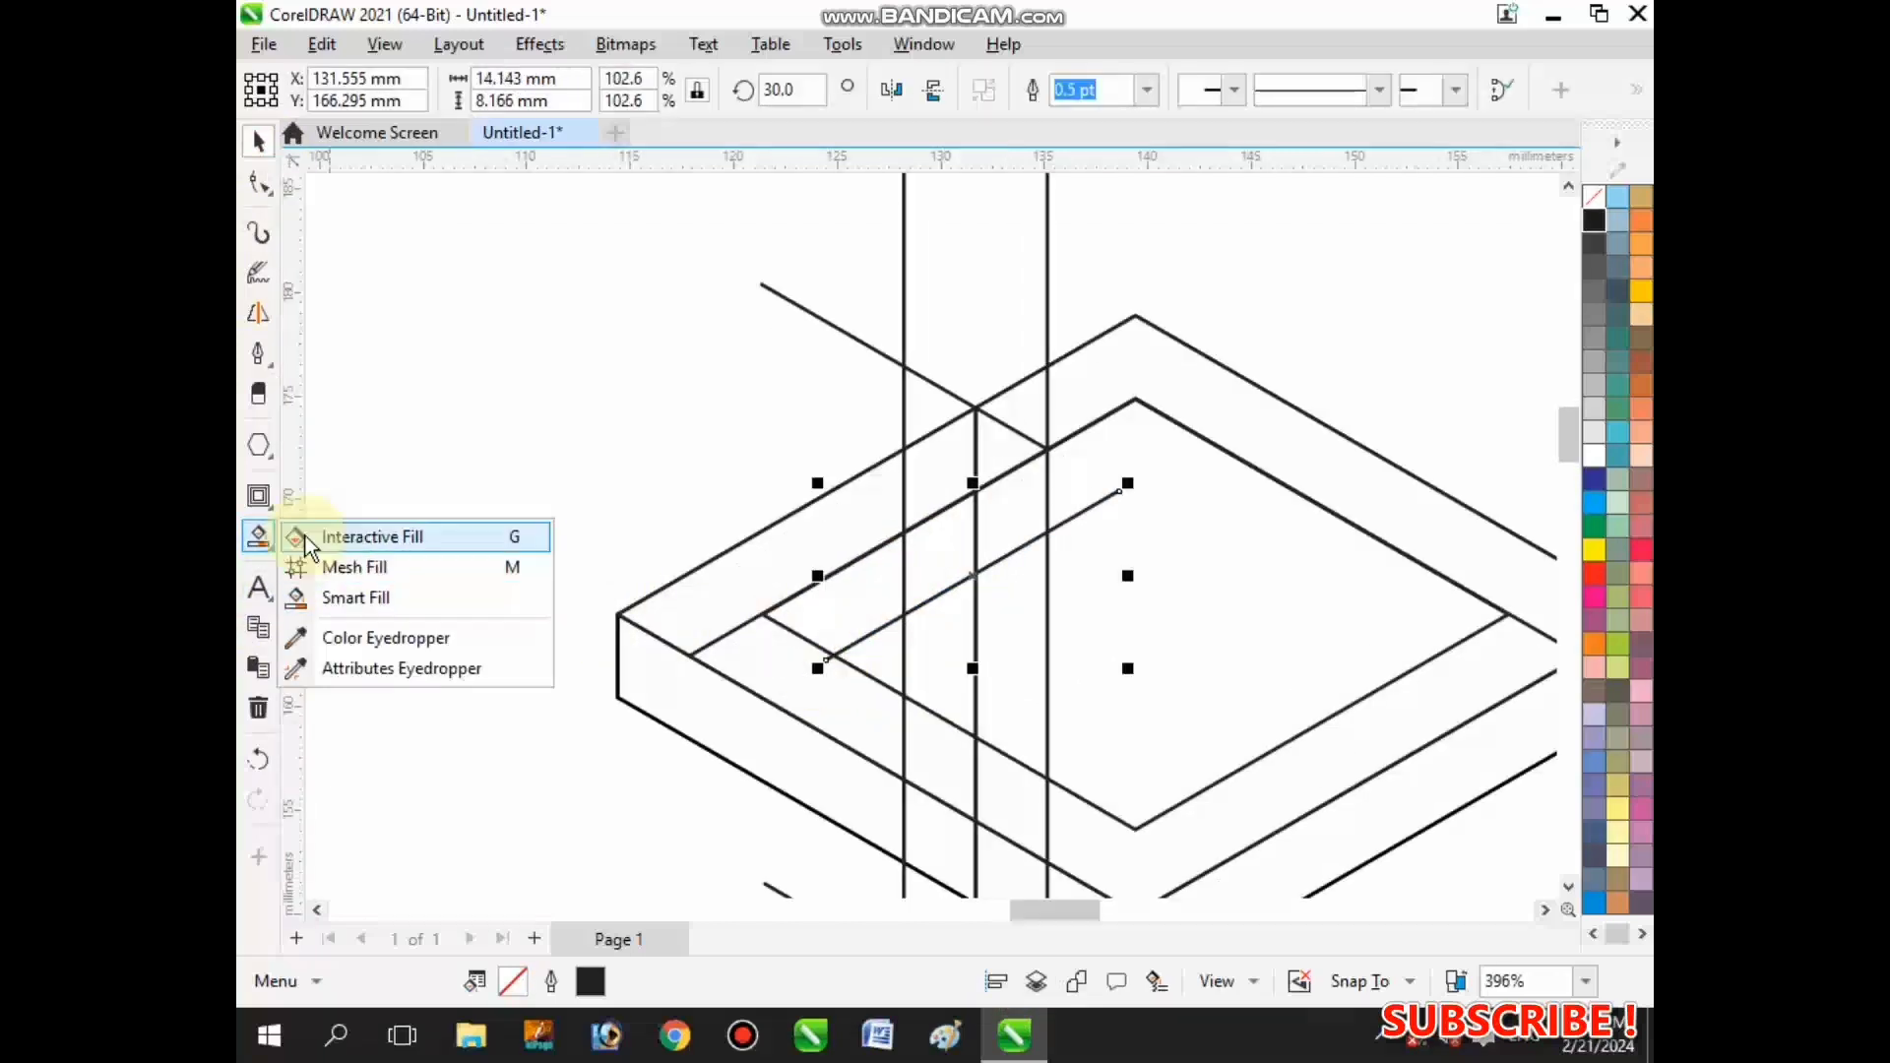
click(264, 540)
click(831, 616)
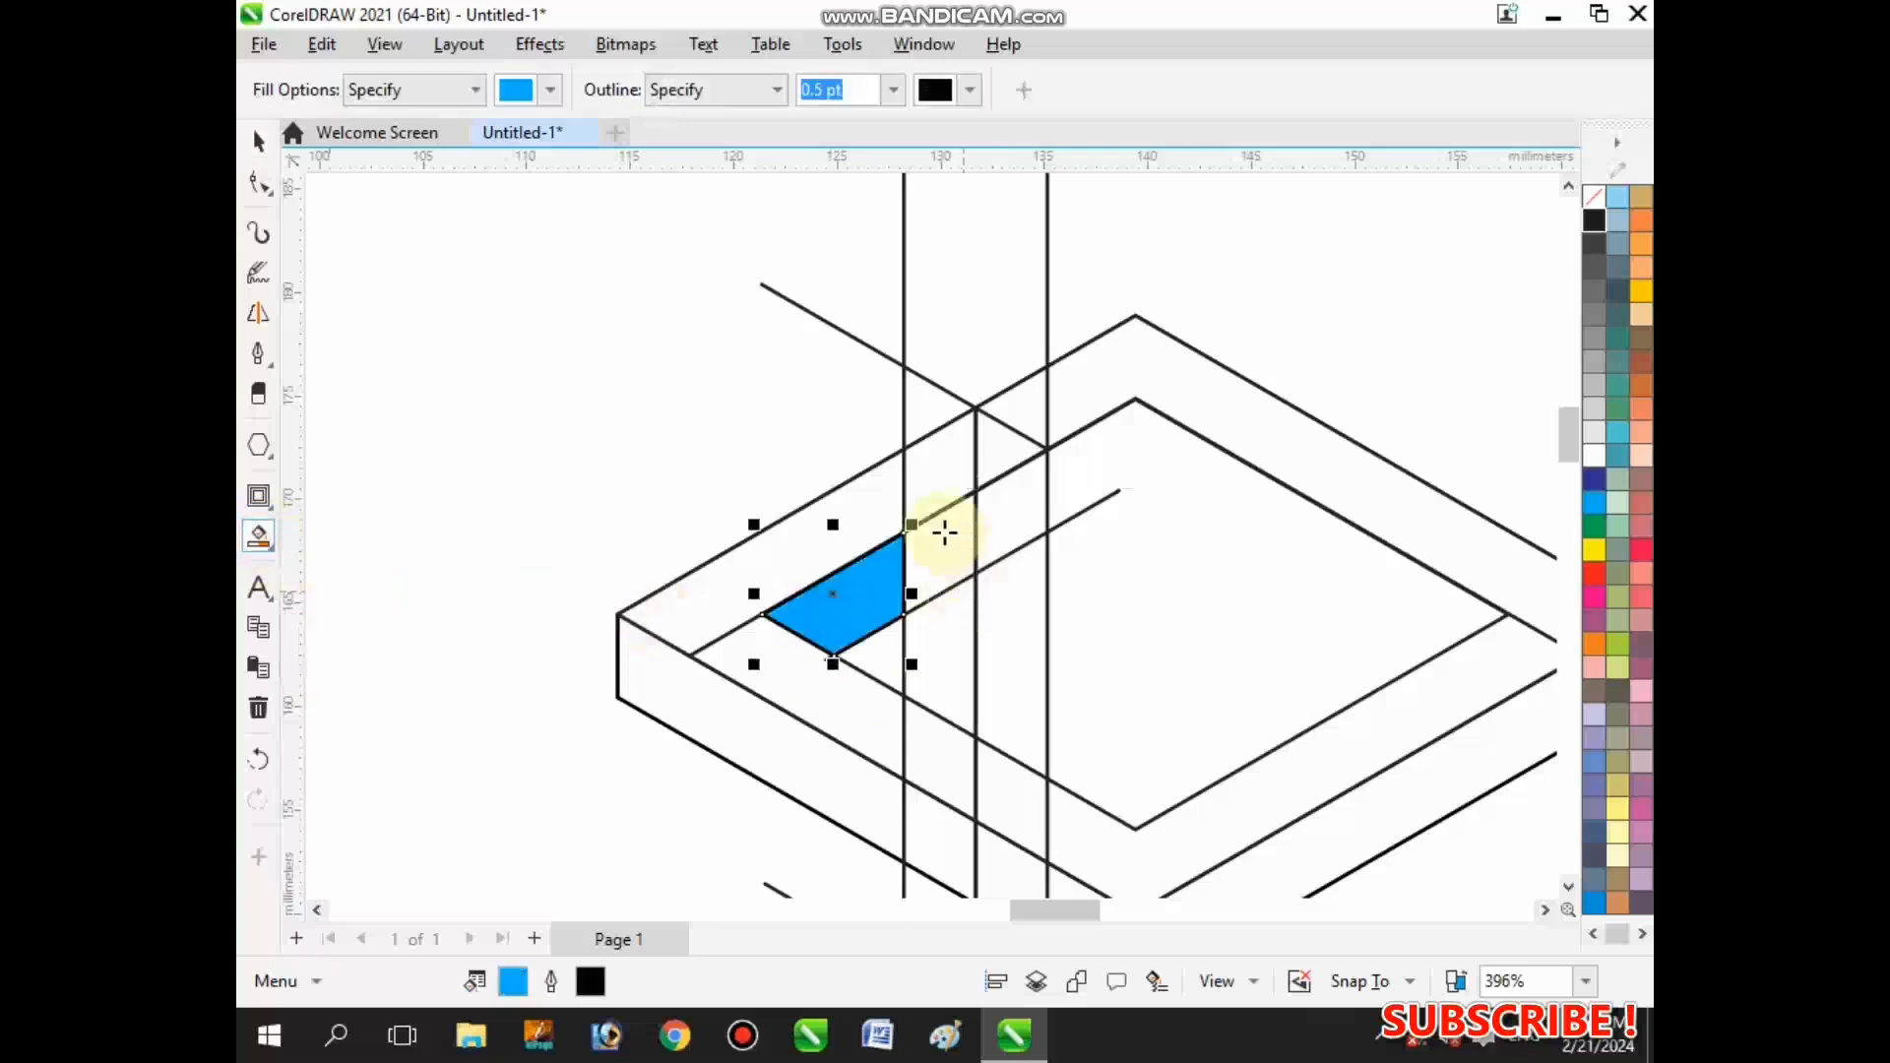
click(1022, 513)
click(1008, 626)
click(964, 660)
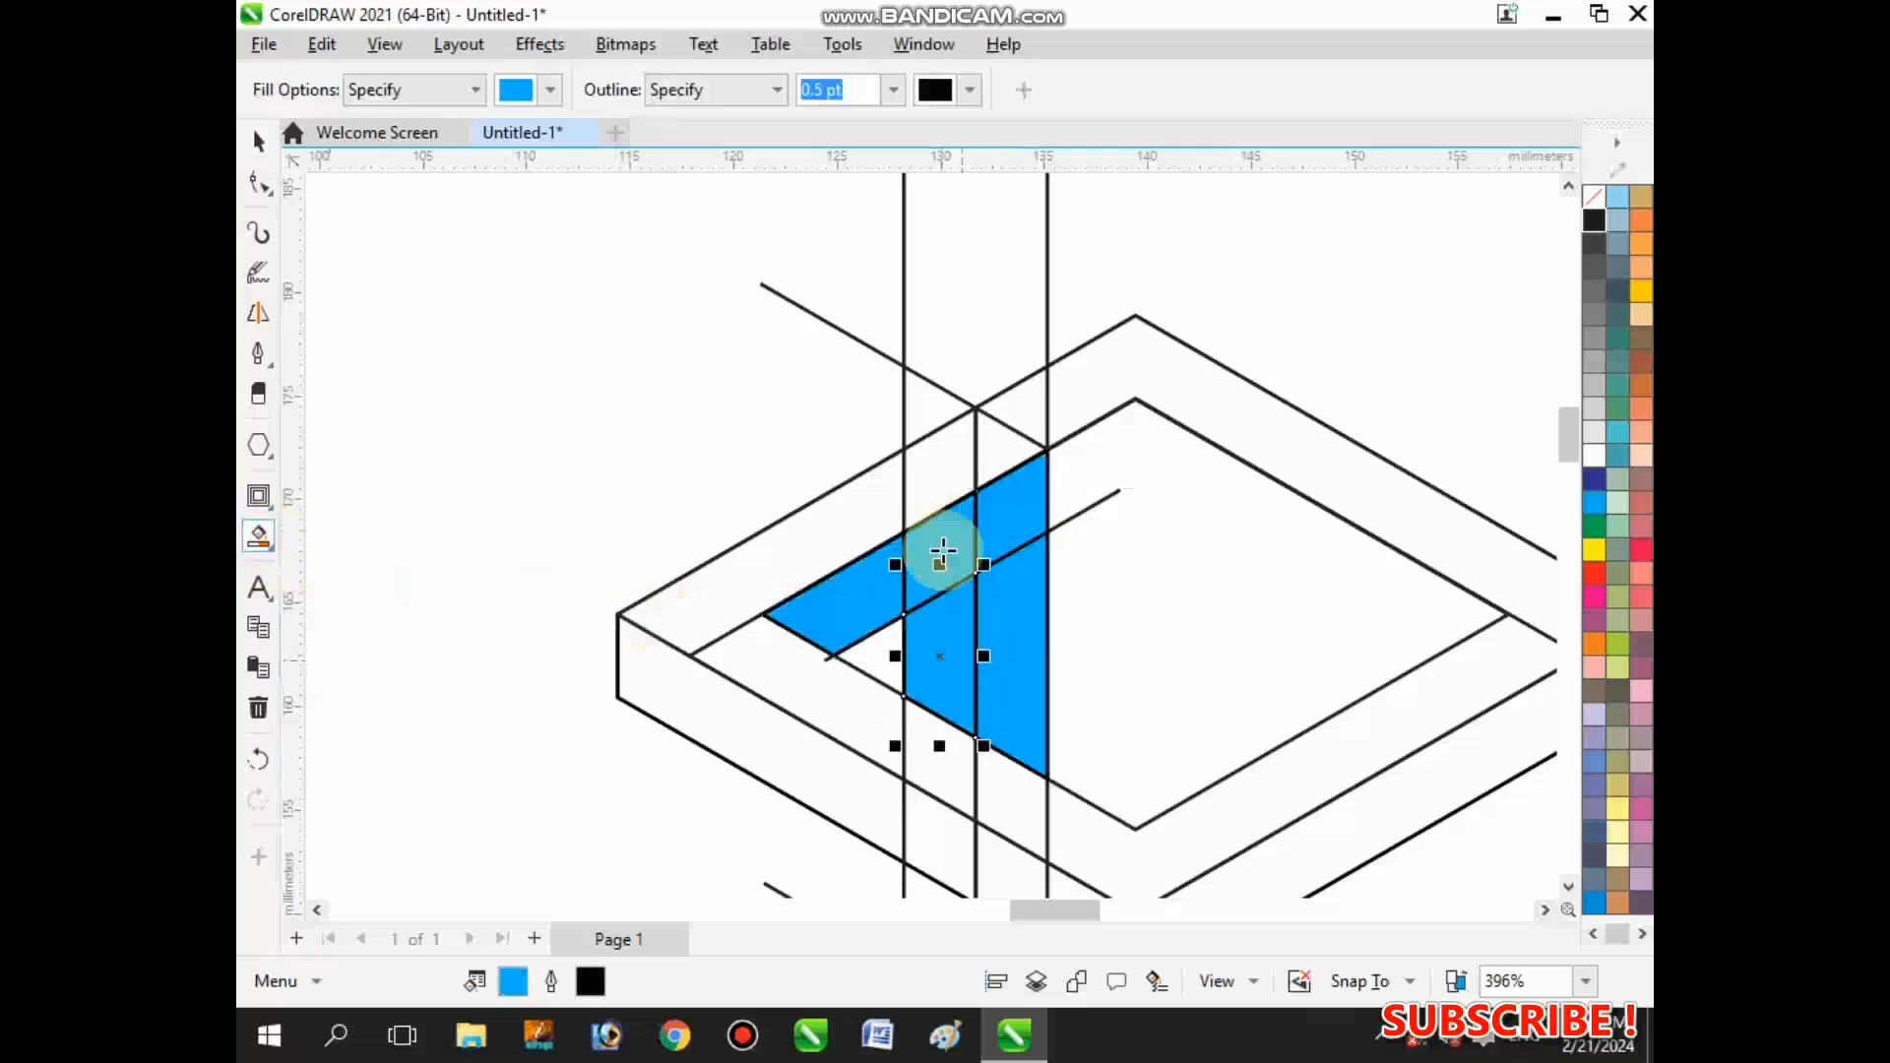
scroll(946, 558, down, 2)
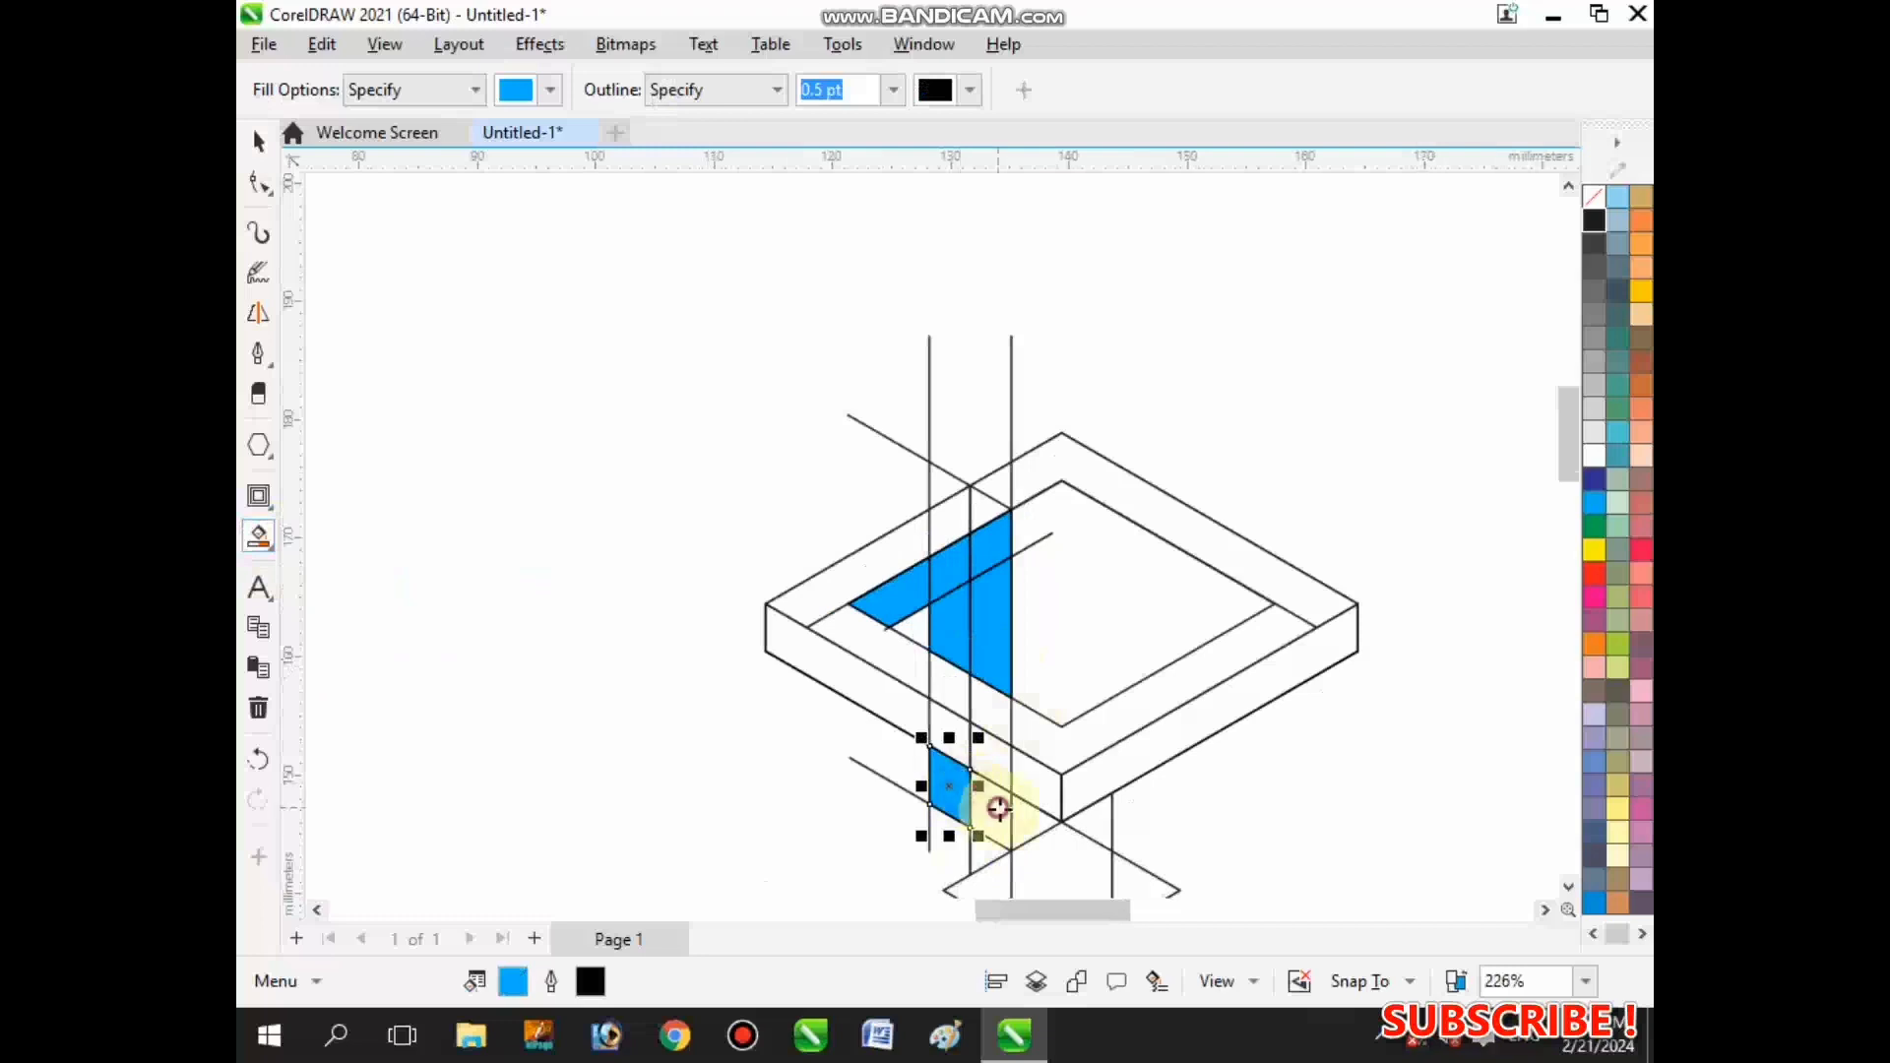
click(994, 810)
- Weld the blue upper-left strip, the right vertical strip and its section beneath the slab into one shape
key(space)
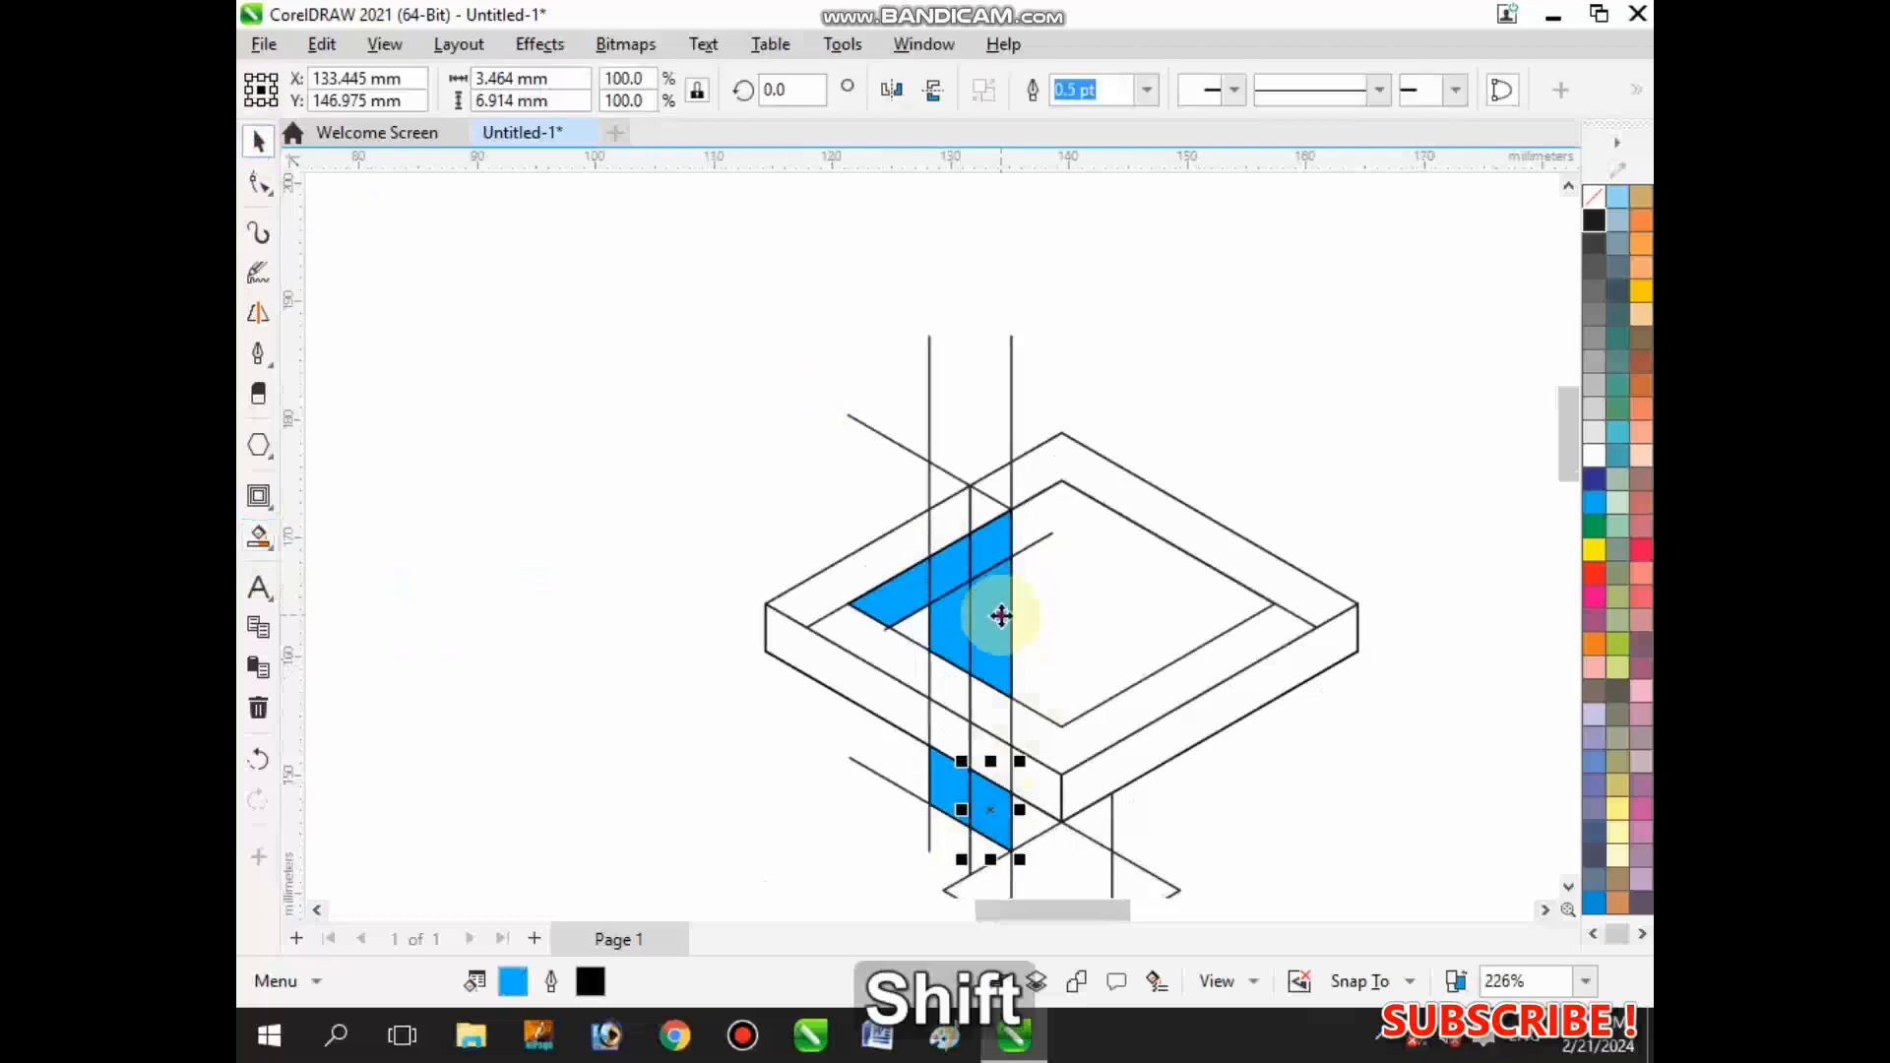
shift+click(997, 605)
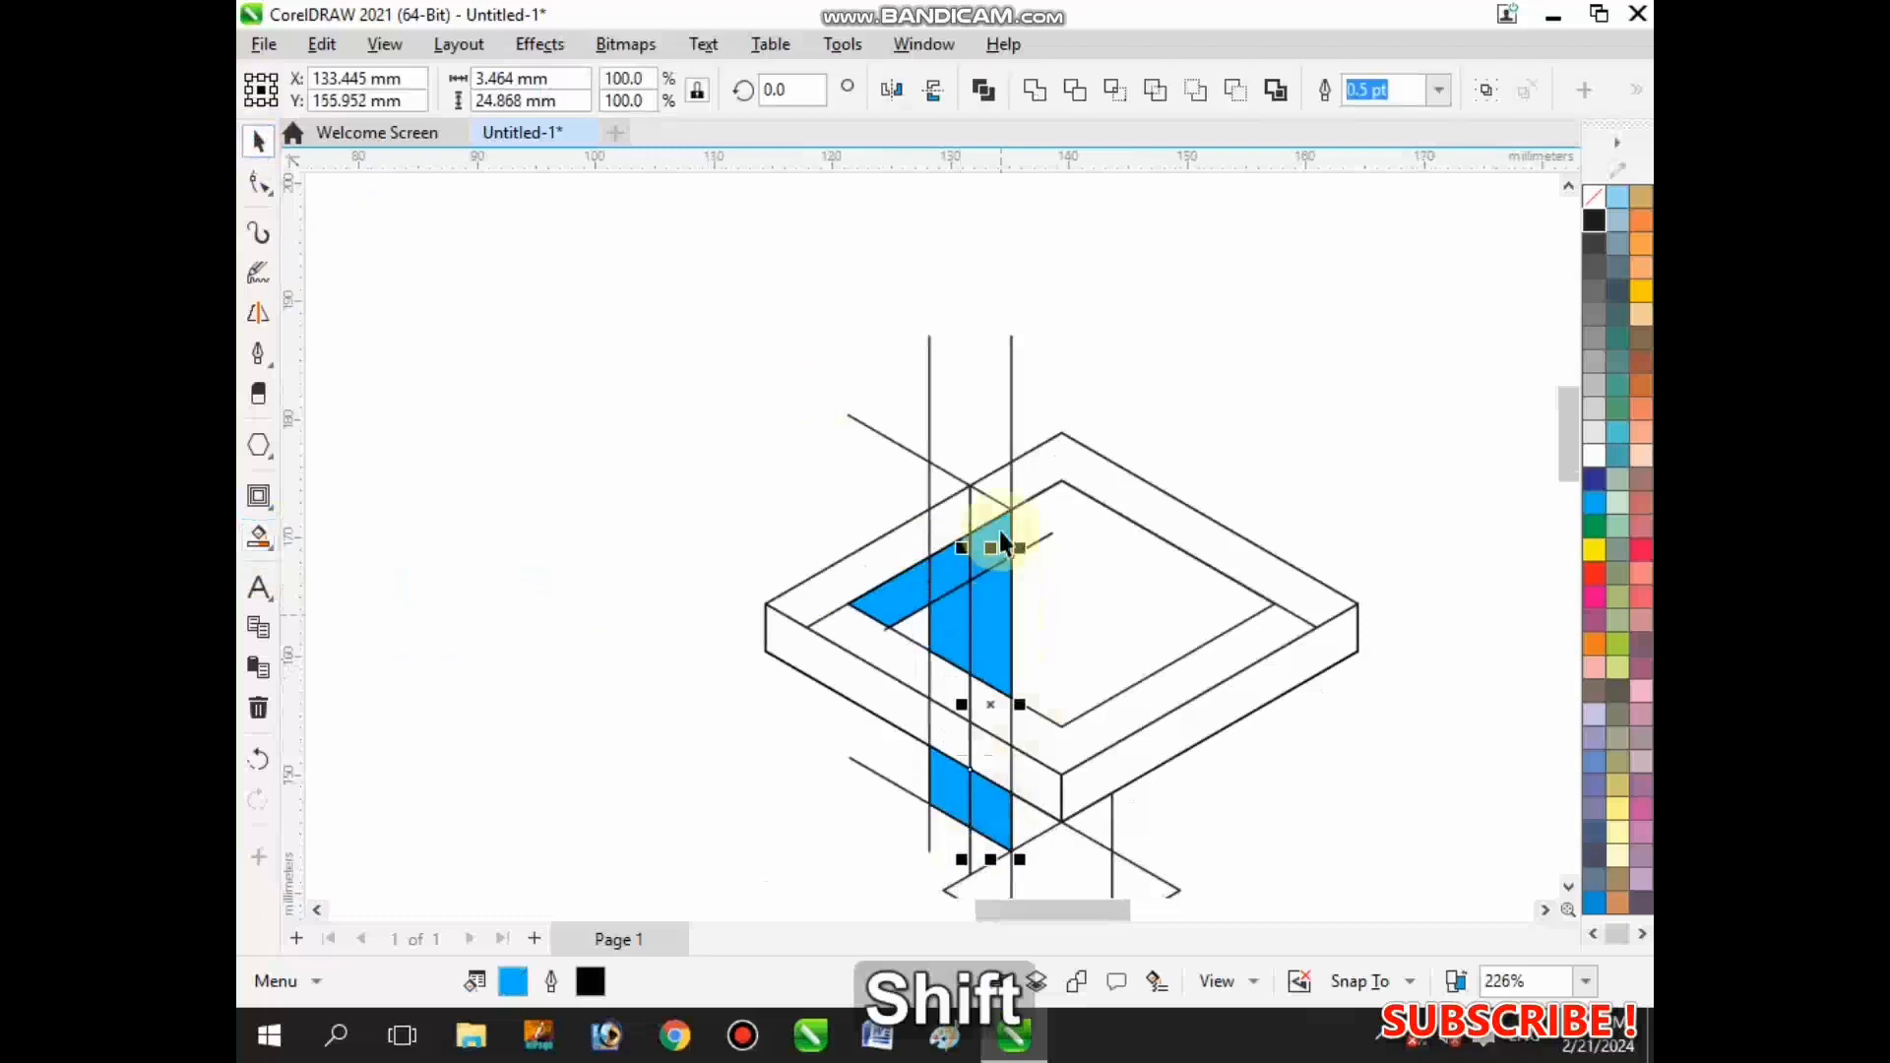
shift+click(880, 603)
click(1030, 97)
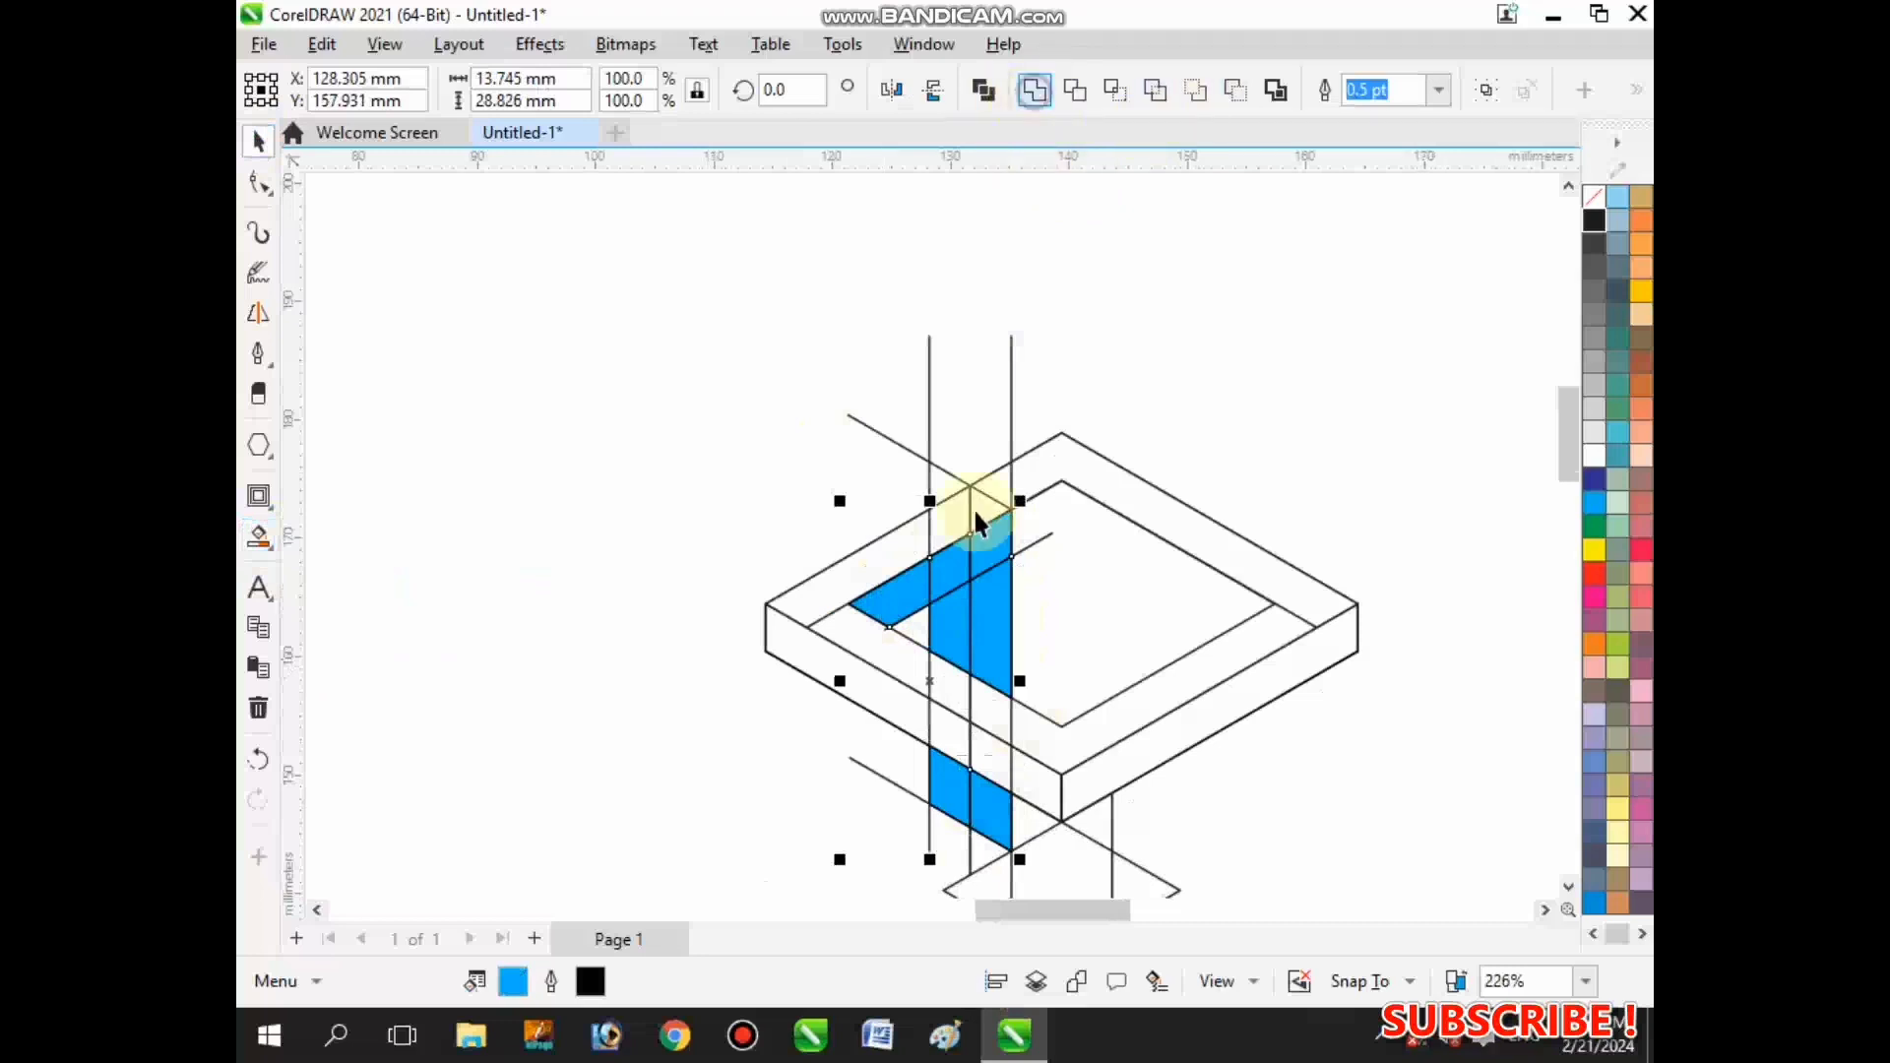
- Weld the narrow left blue vertical strip inside the opening with its matching section beneath the slab
click(949, 641)
shift+click(949, 783)
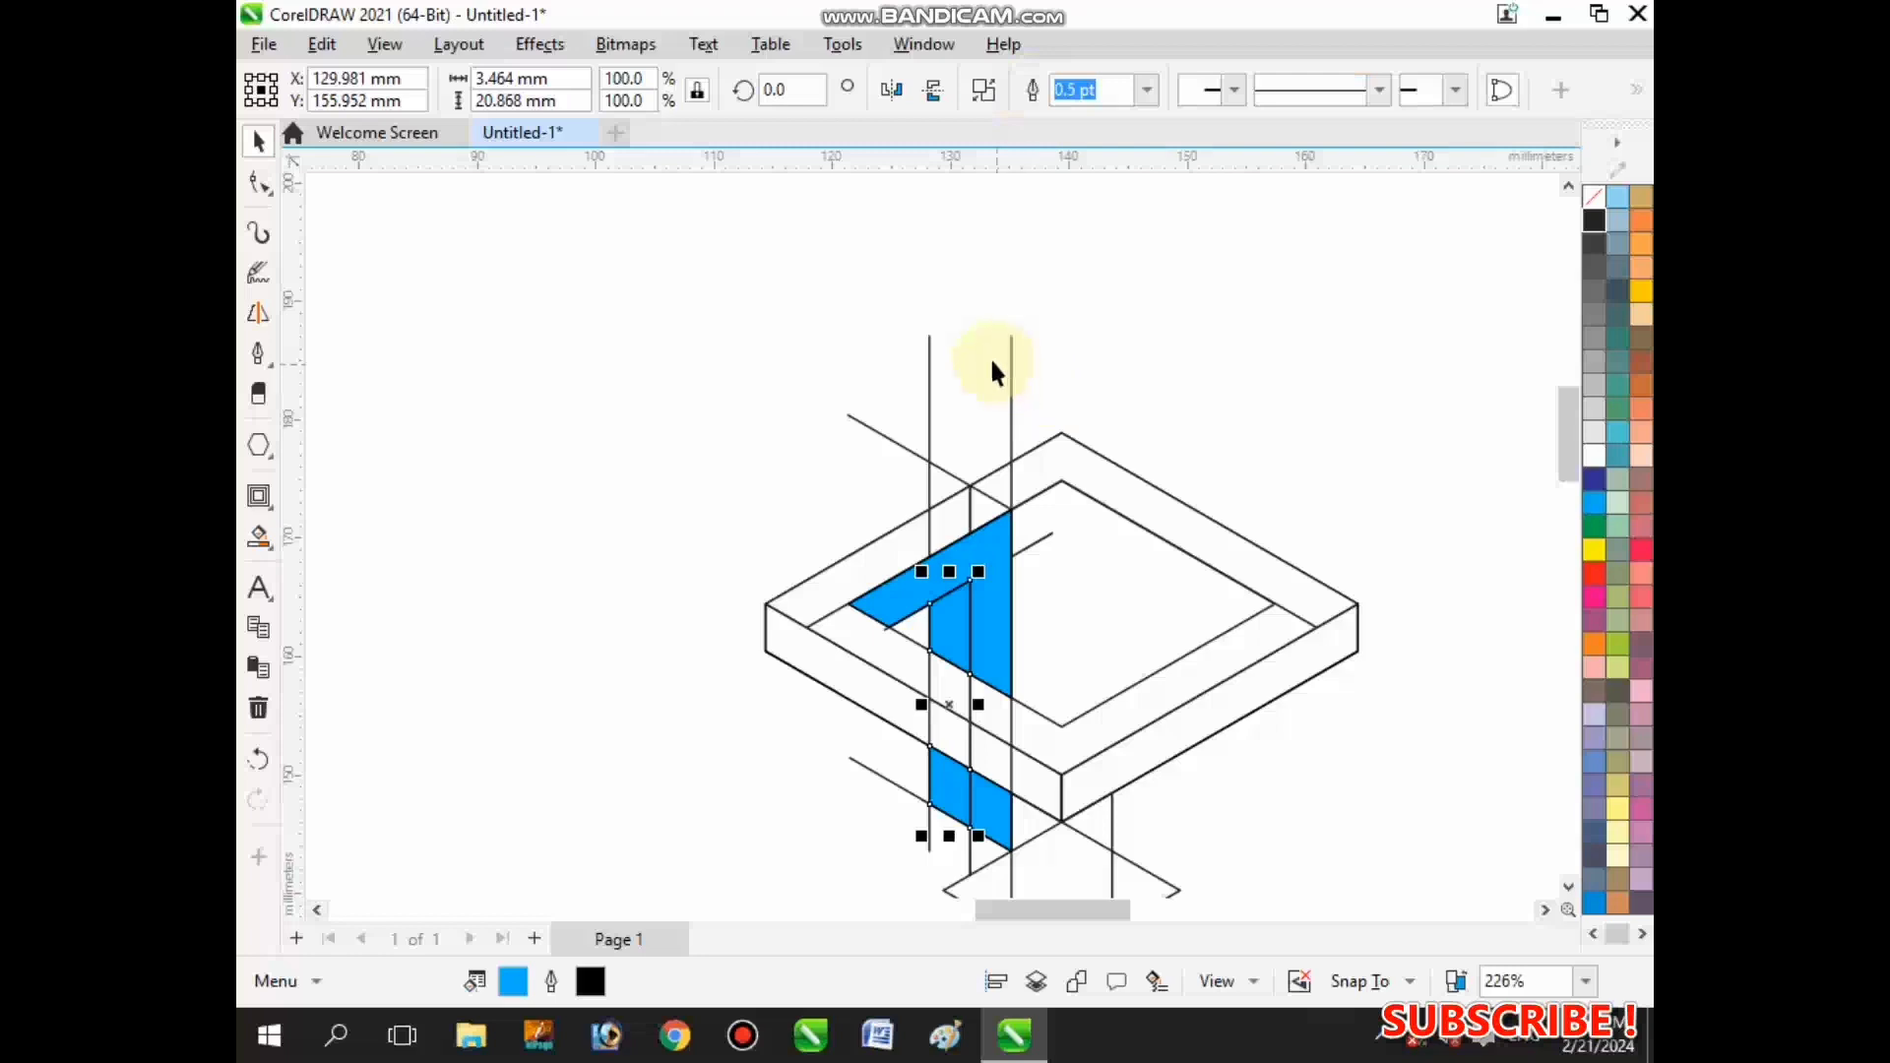
click(796, 438)
scroll(945, 739, up, 1)
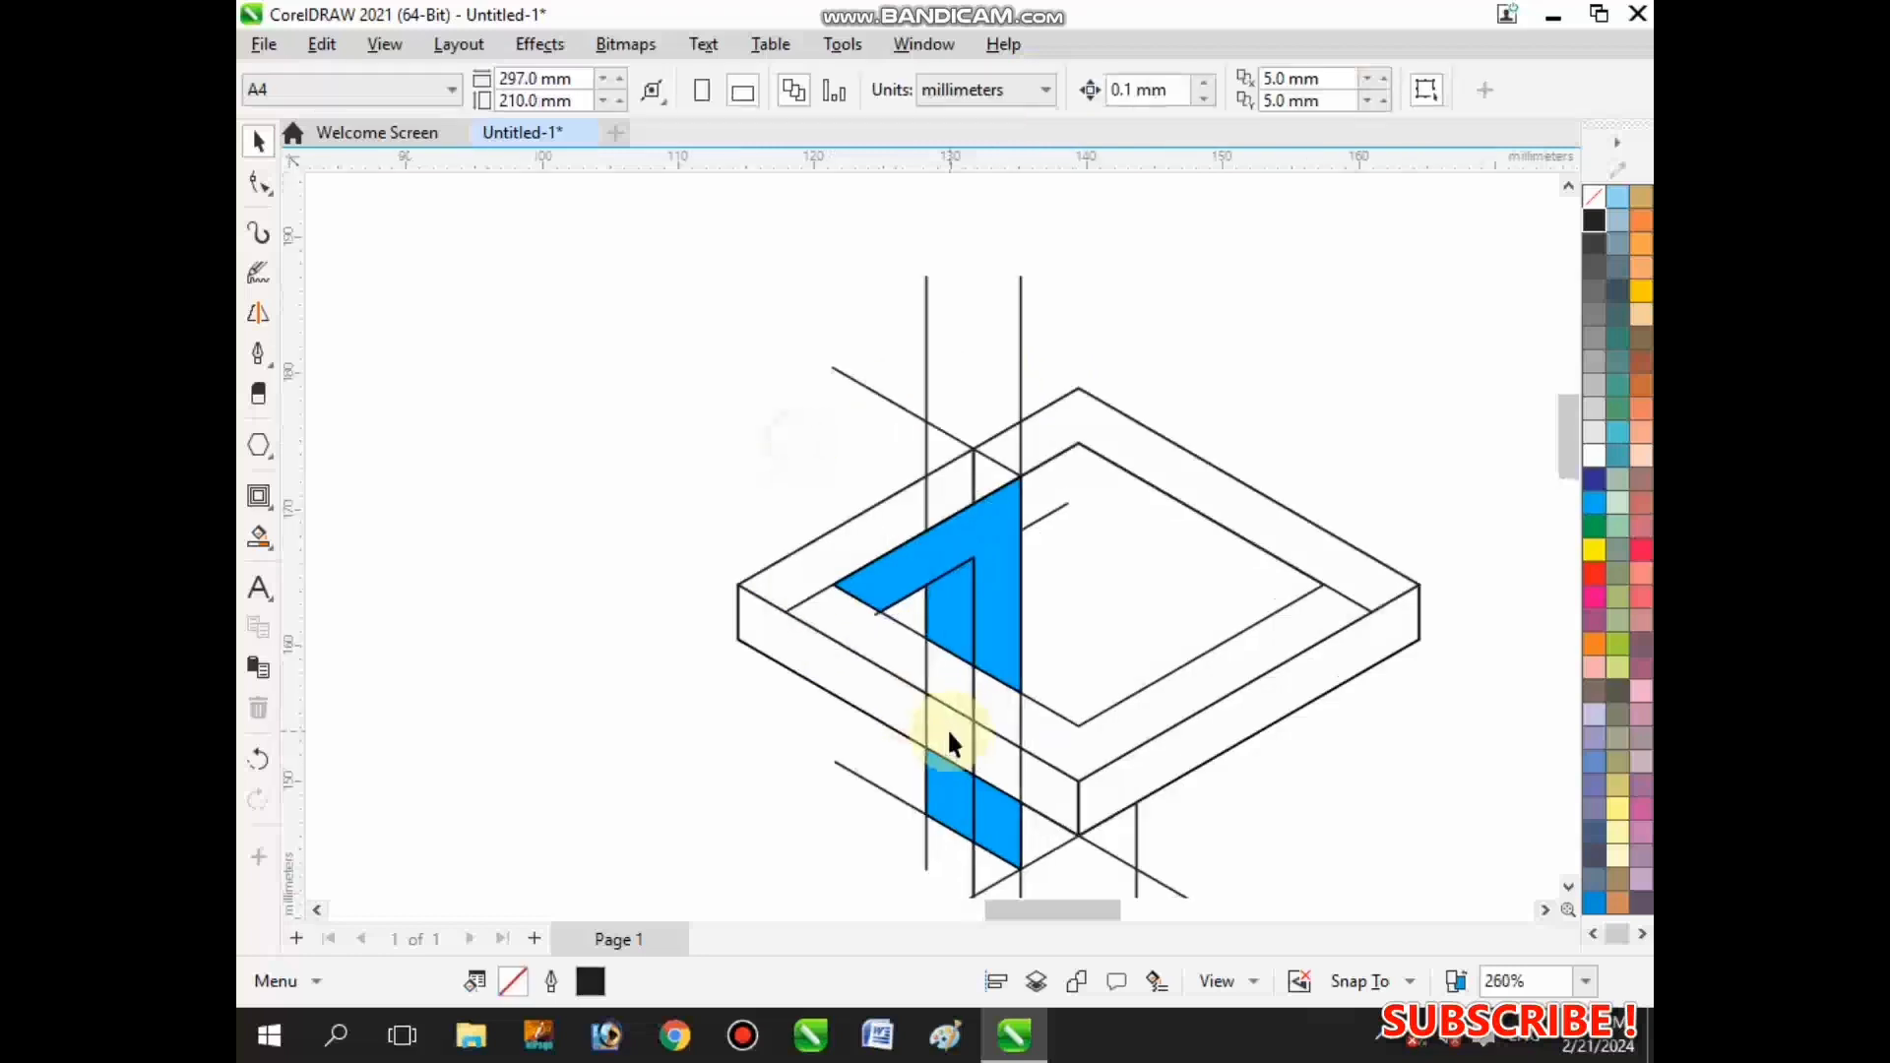
key(Pause)
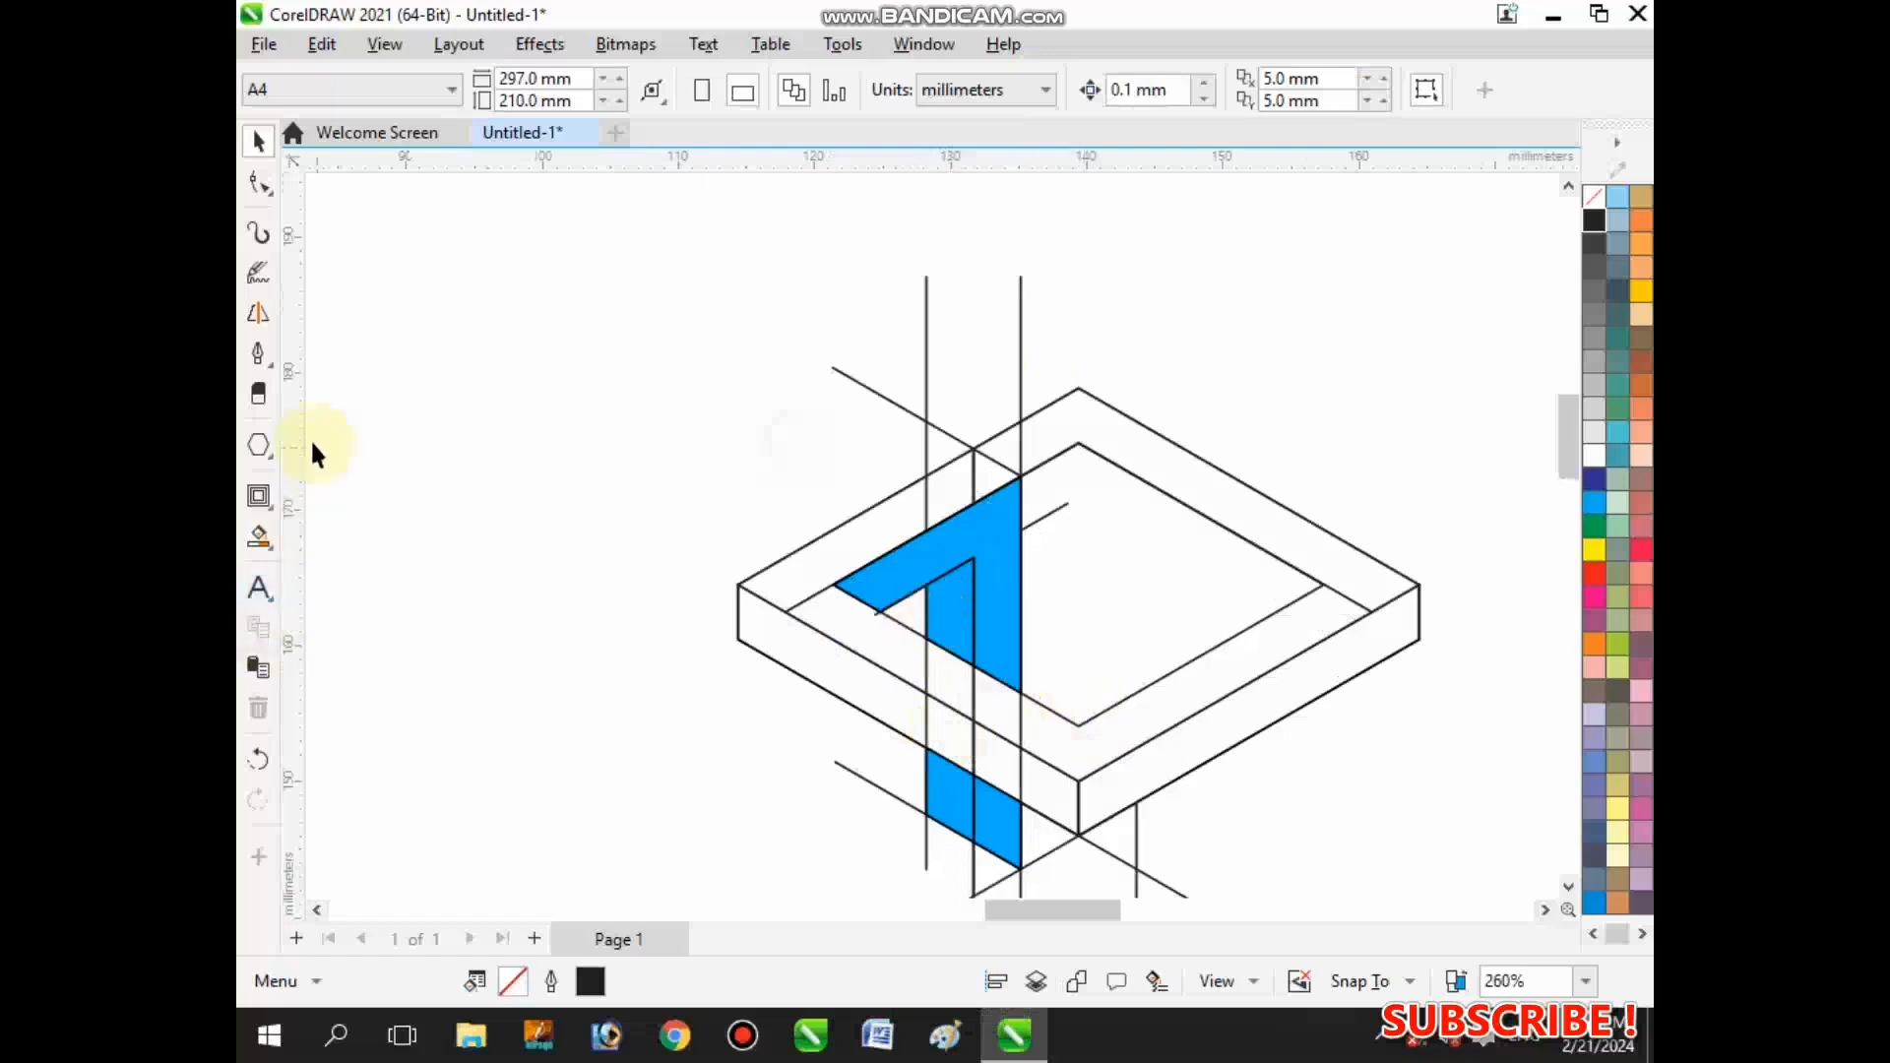
- Draw a vertical line about 5 mm long and snap its lower end to the top corner of the slab's frame
click(258, 353)
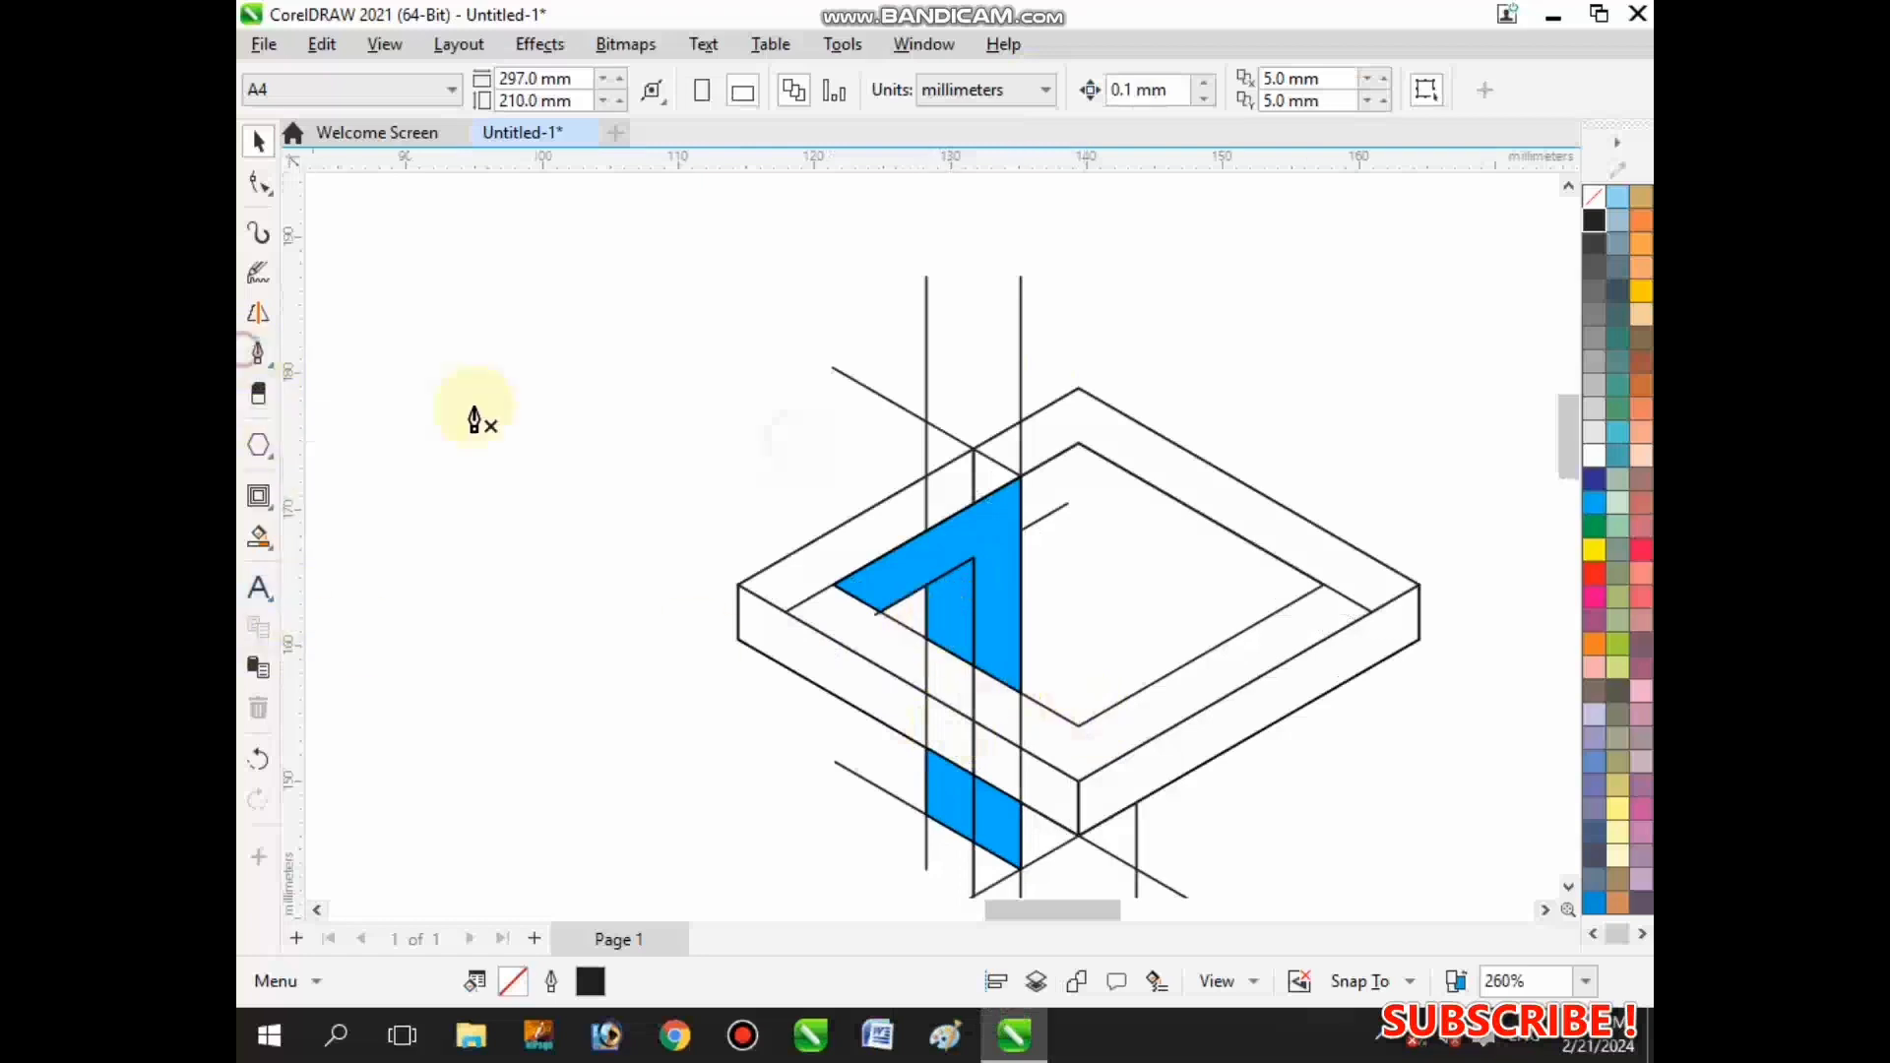
click(607, 426)
click(608, 504)
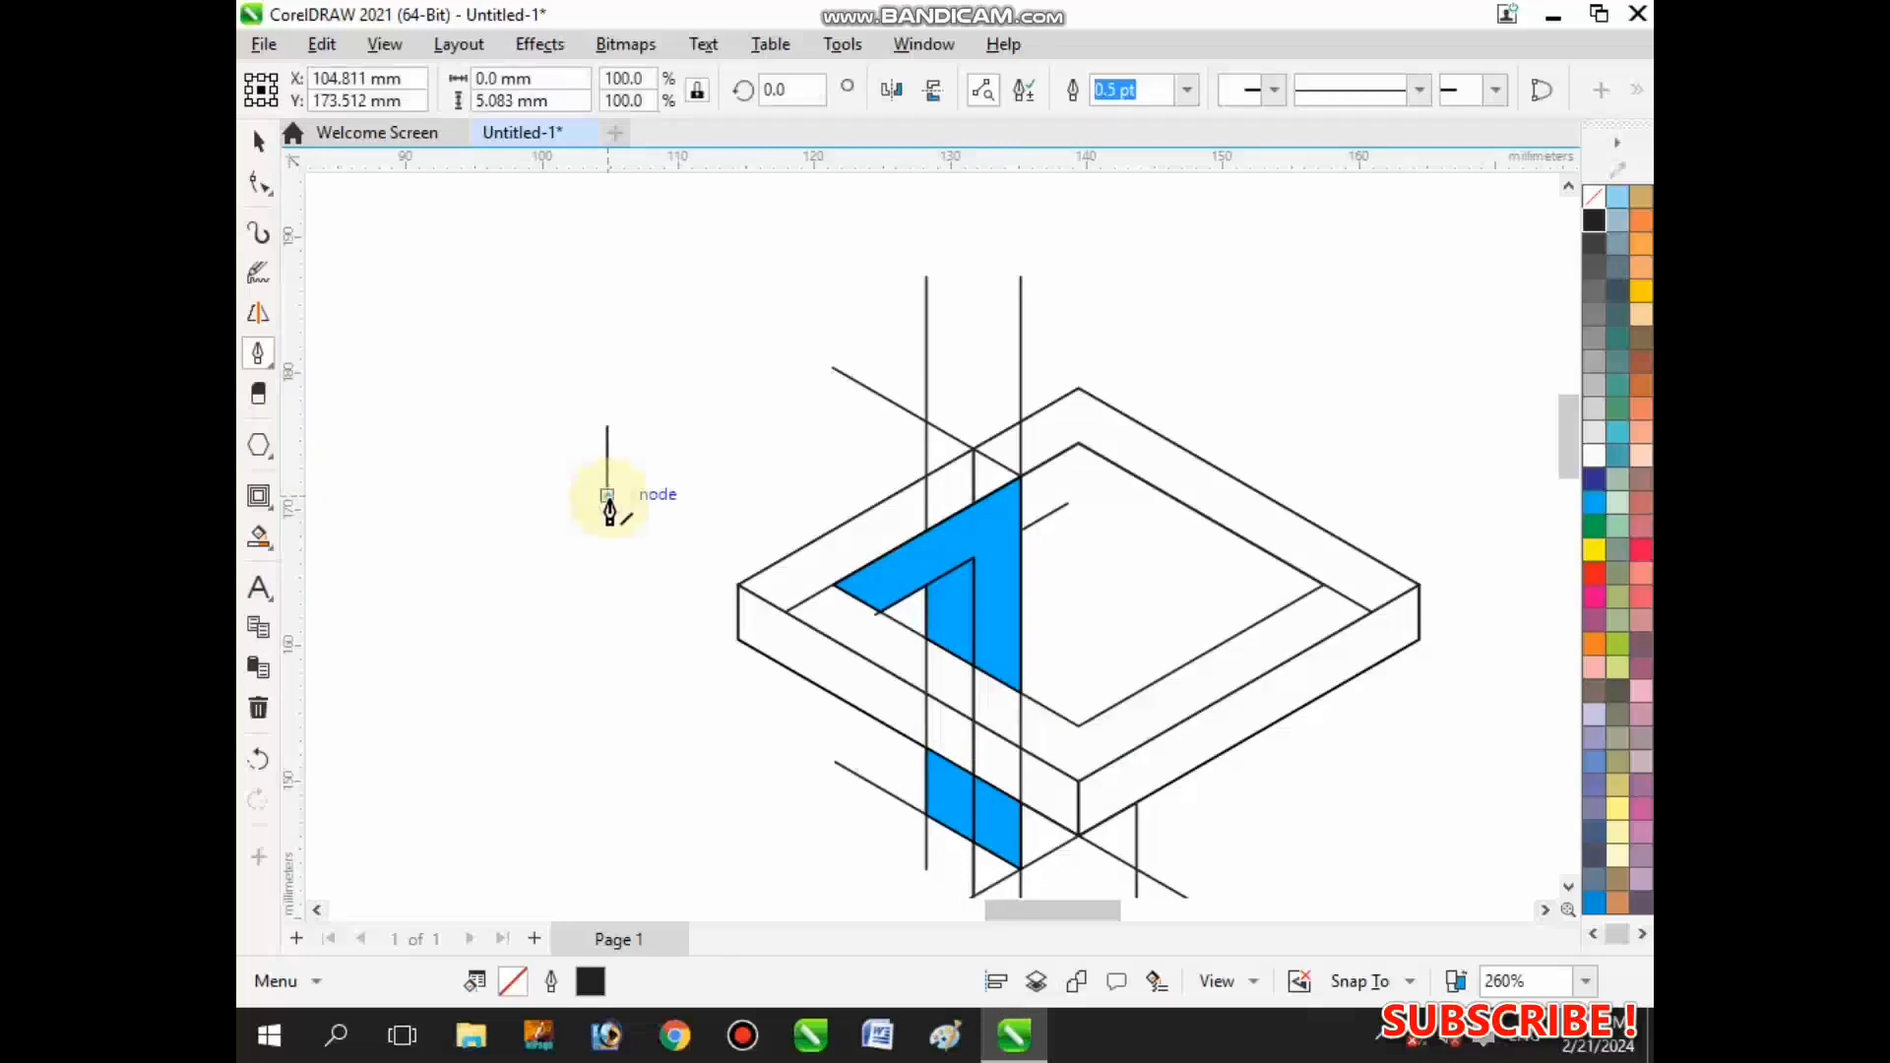
key(Return)
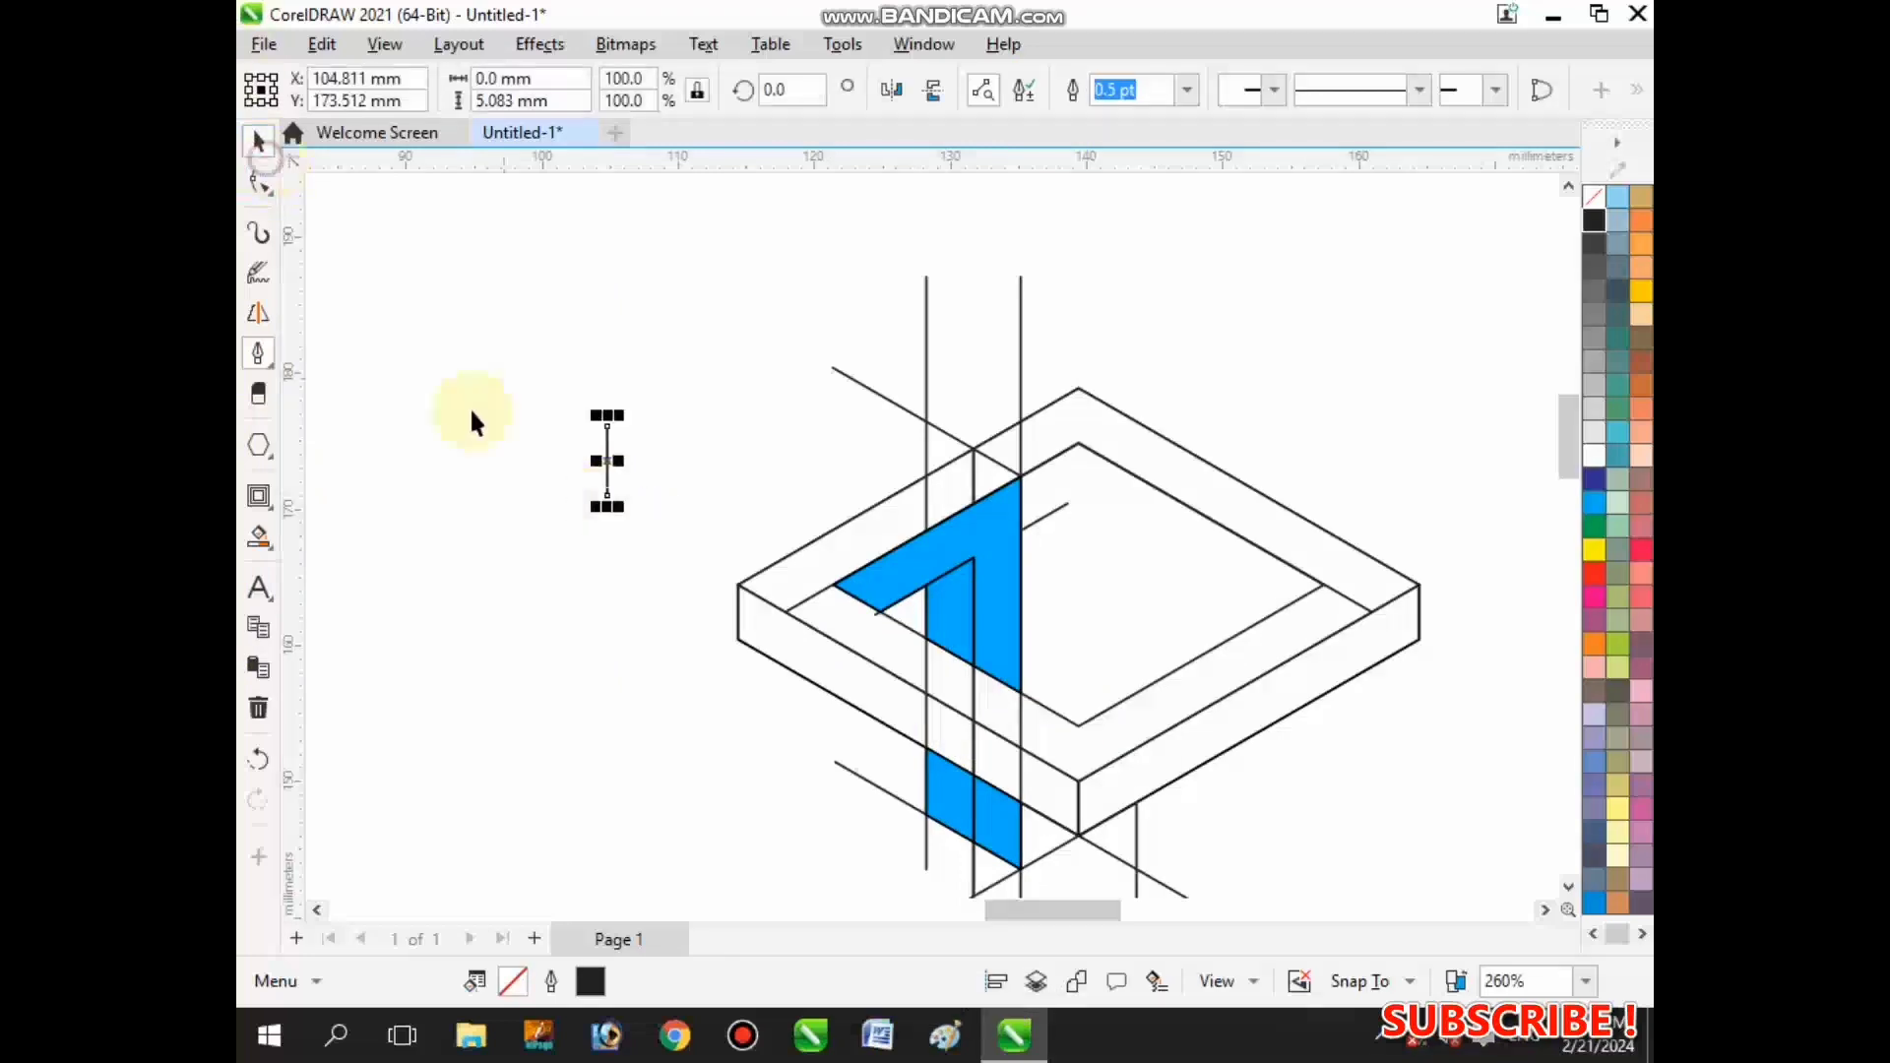
key(space)
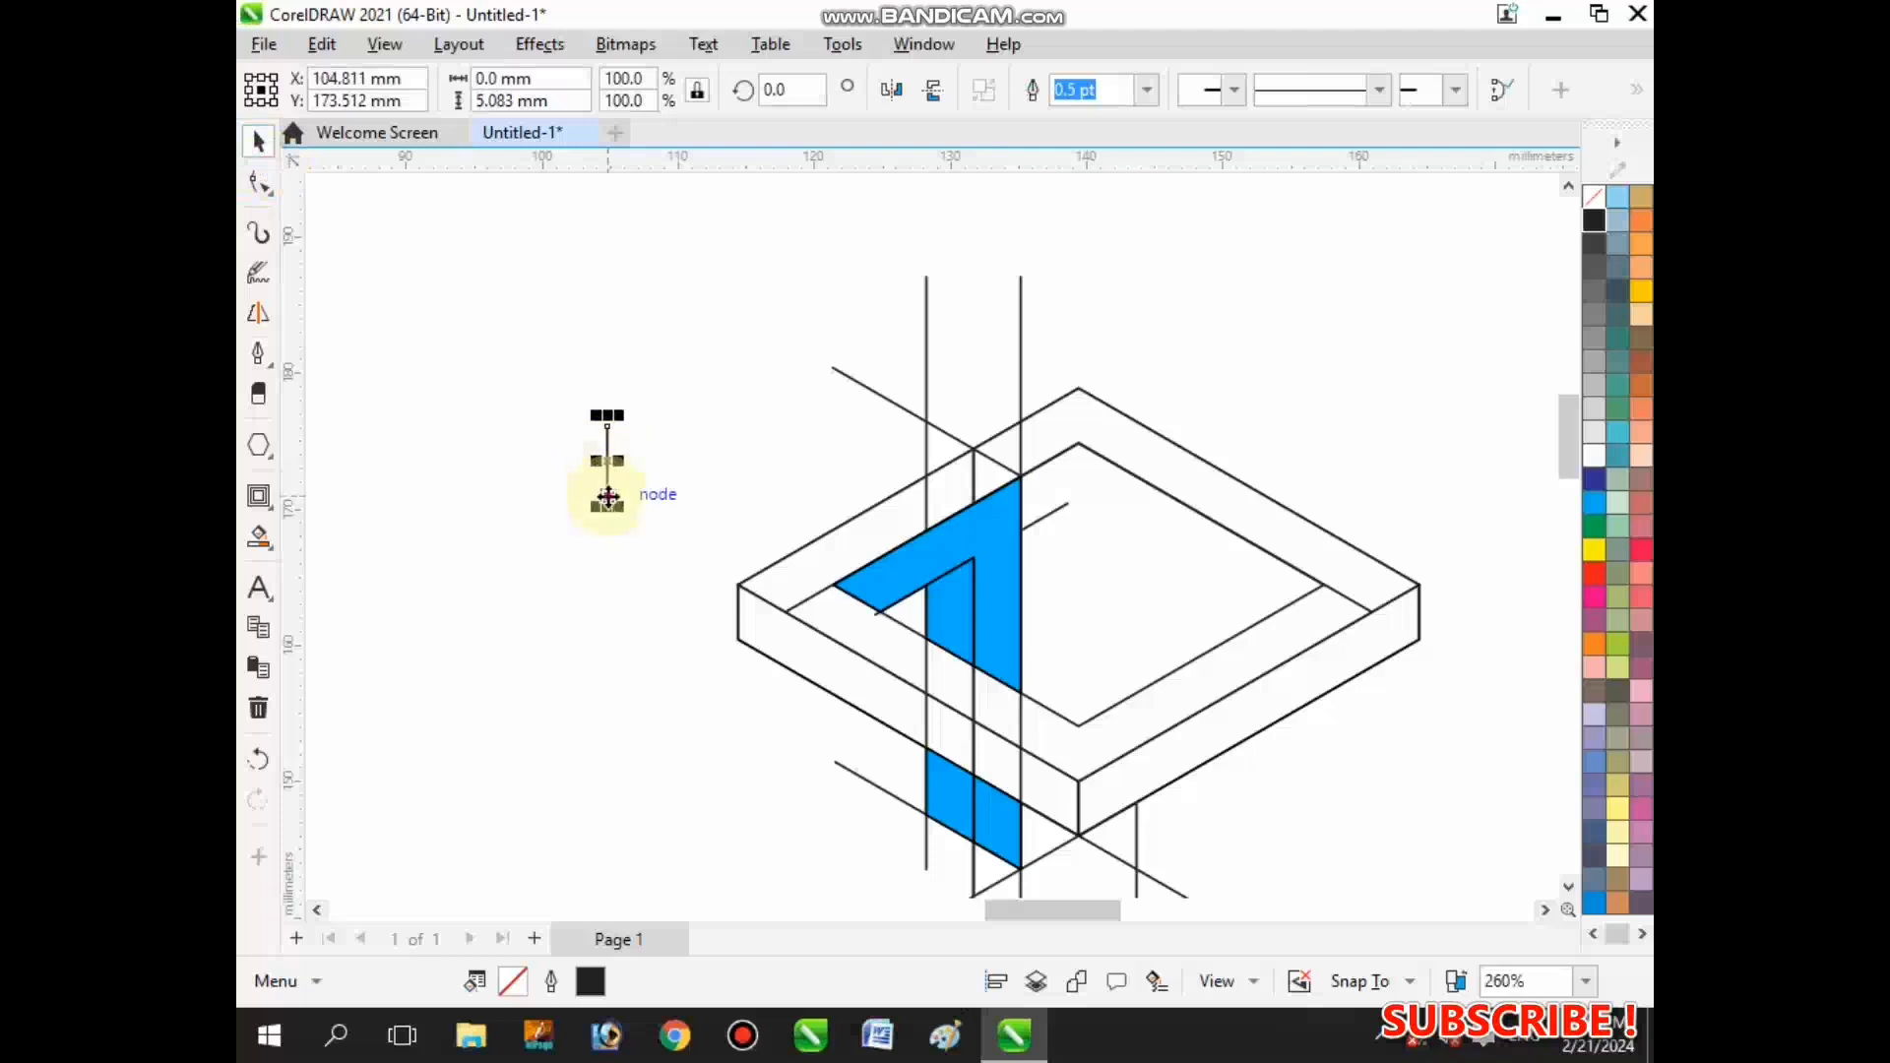
drag(602, 496, 935, 417)
drag(1081, 392, 1079, 387)
scroll(911, 384, down, 1)
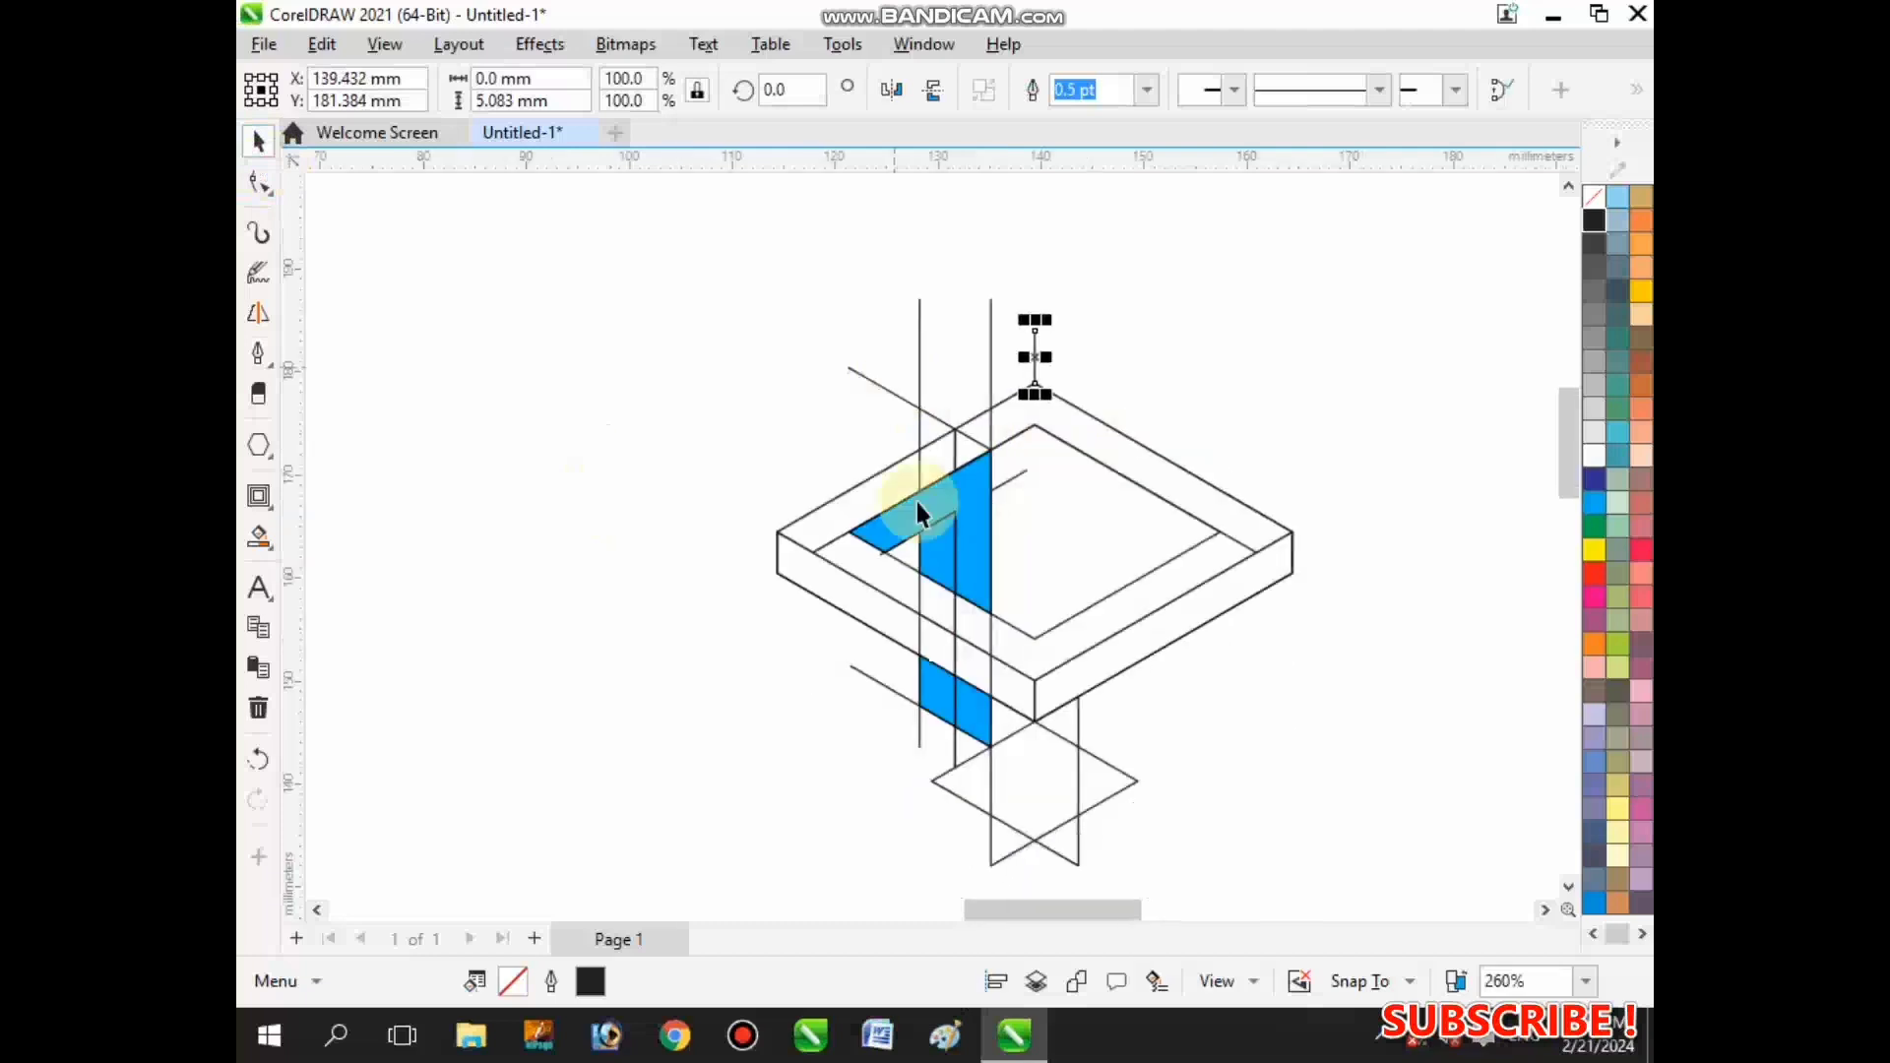
- Mirror a copy of both blue shapes and the short vertical line to the right about the slab's vertical centre axis
click(889, 516)
shift+click(929, 556)
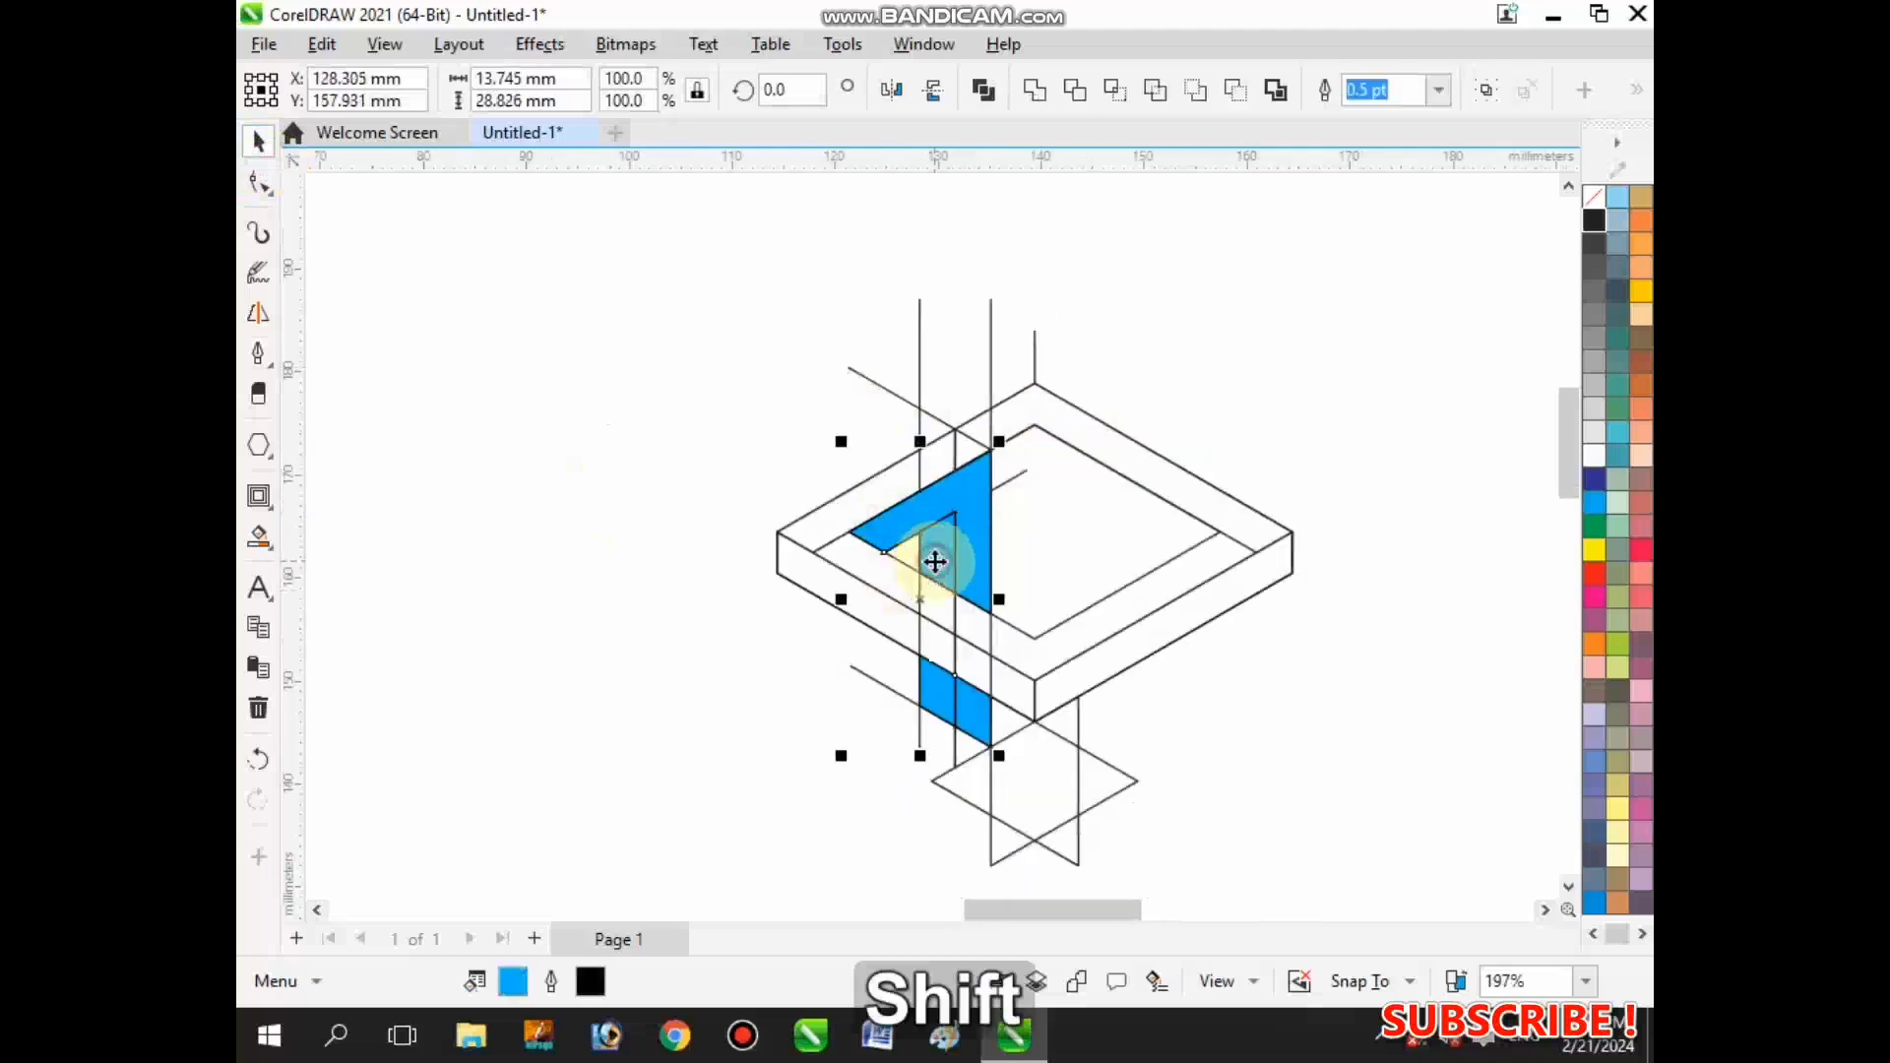
scroll(864, 545, down, 1)
scroll(961, 410, up, 1)
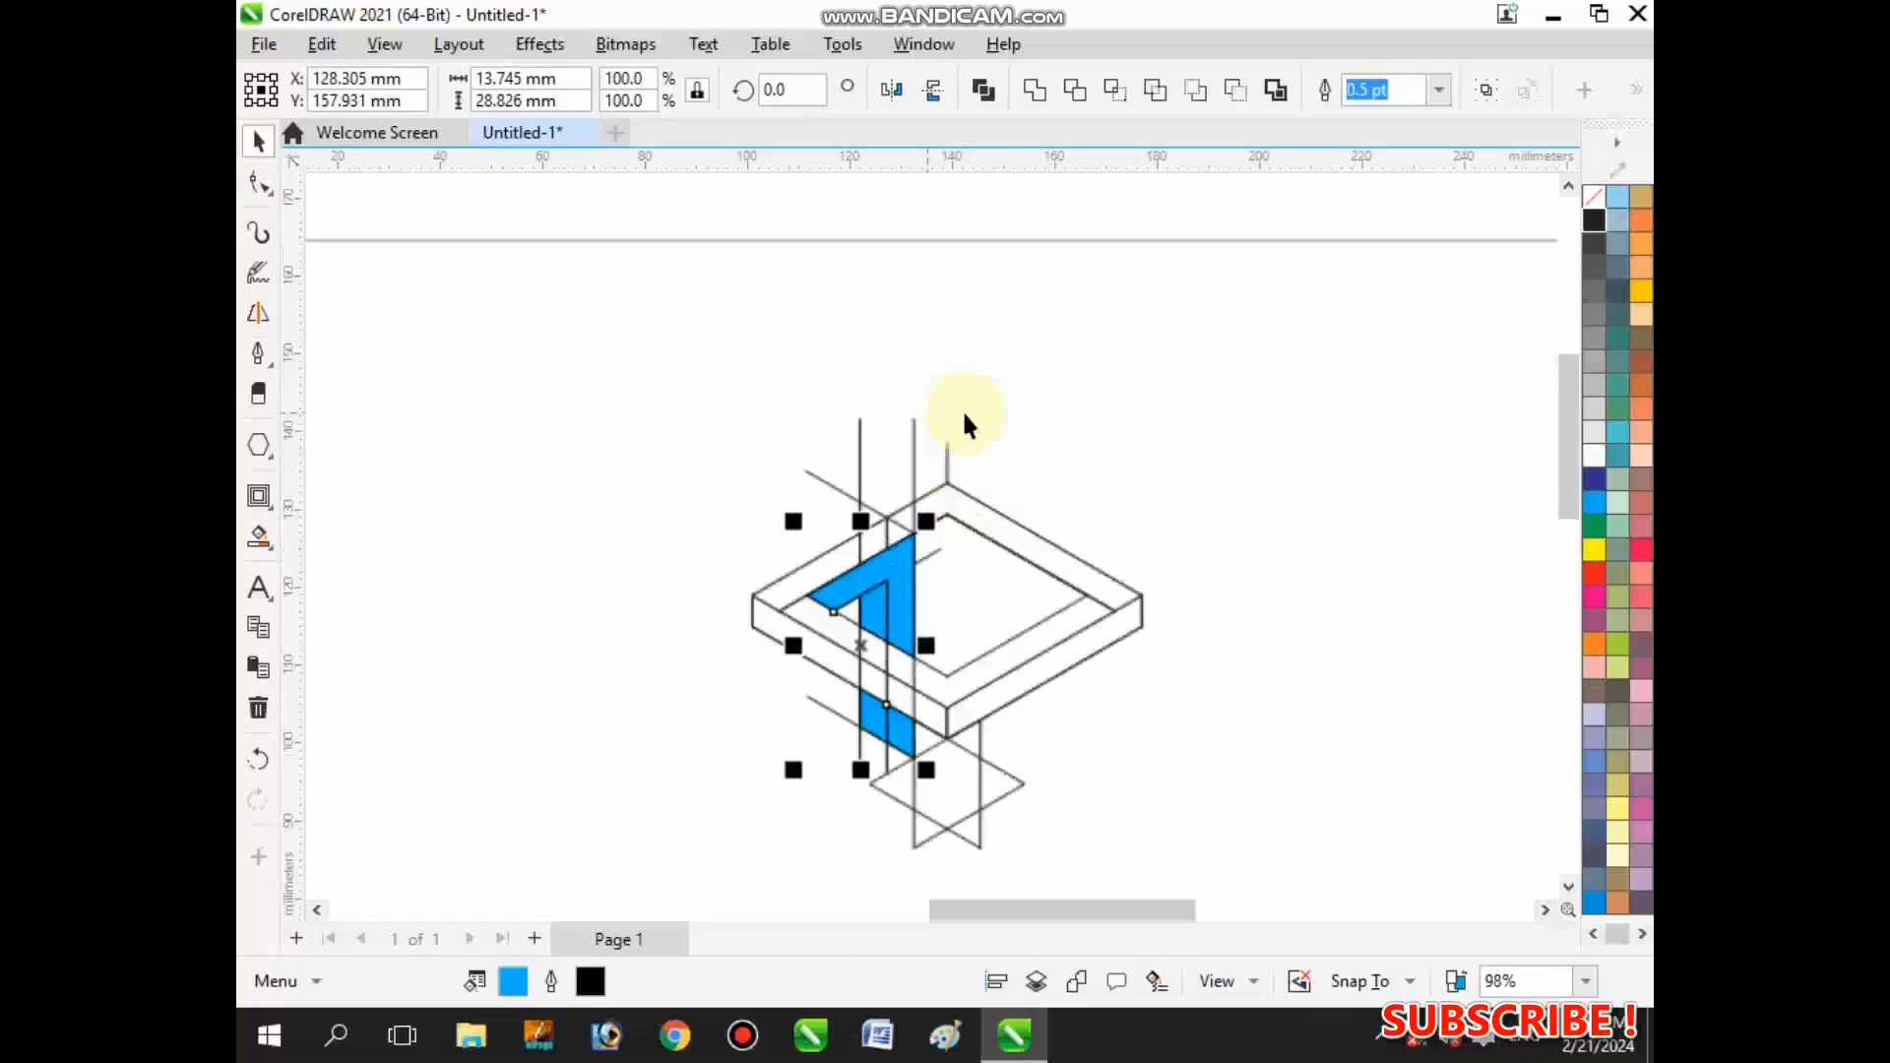
scroll(942, 458, up, 1)
shift+click(946, 470)
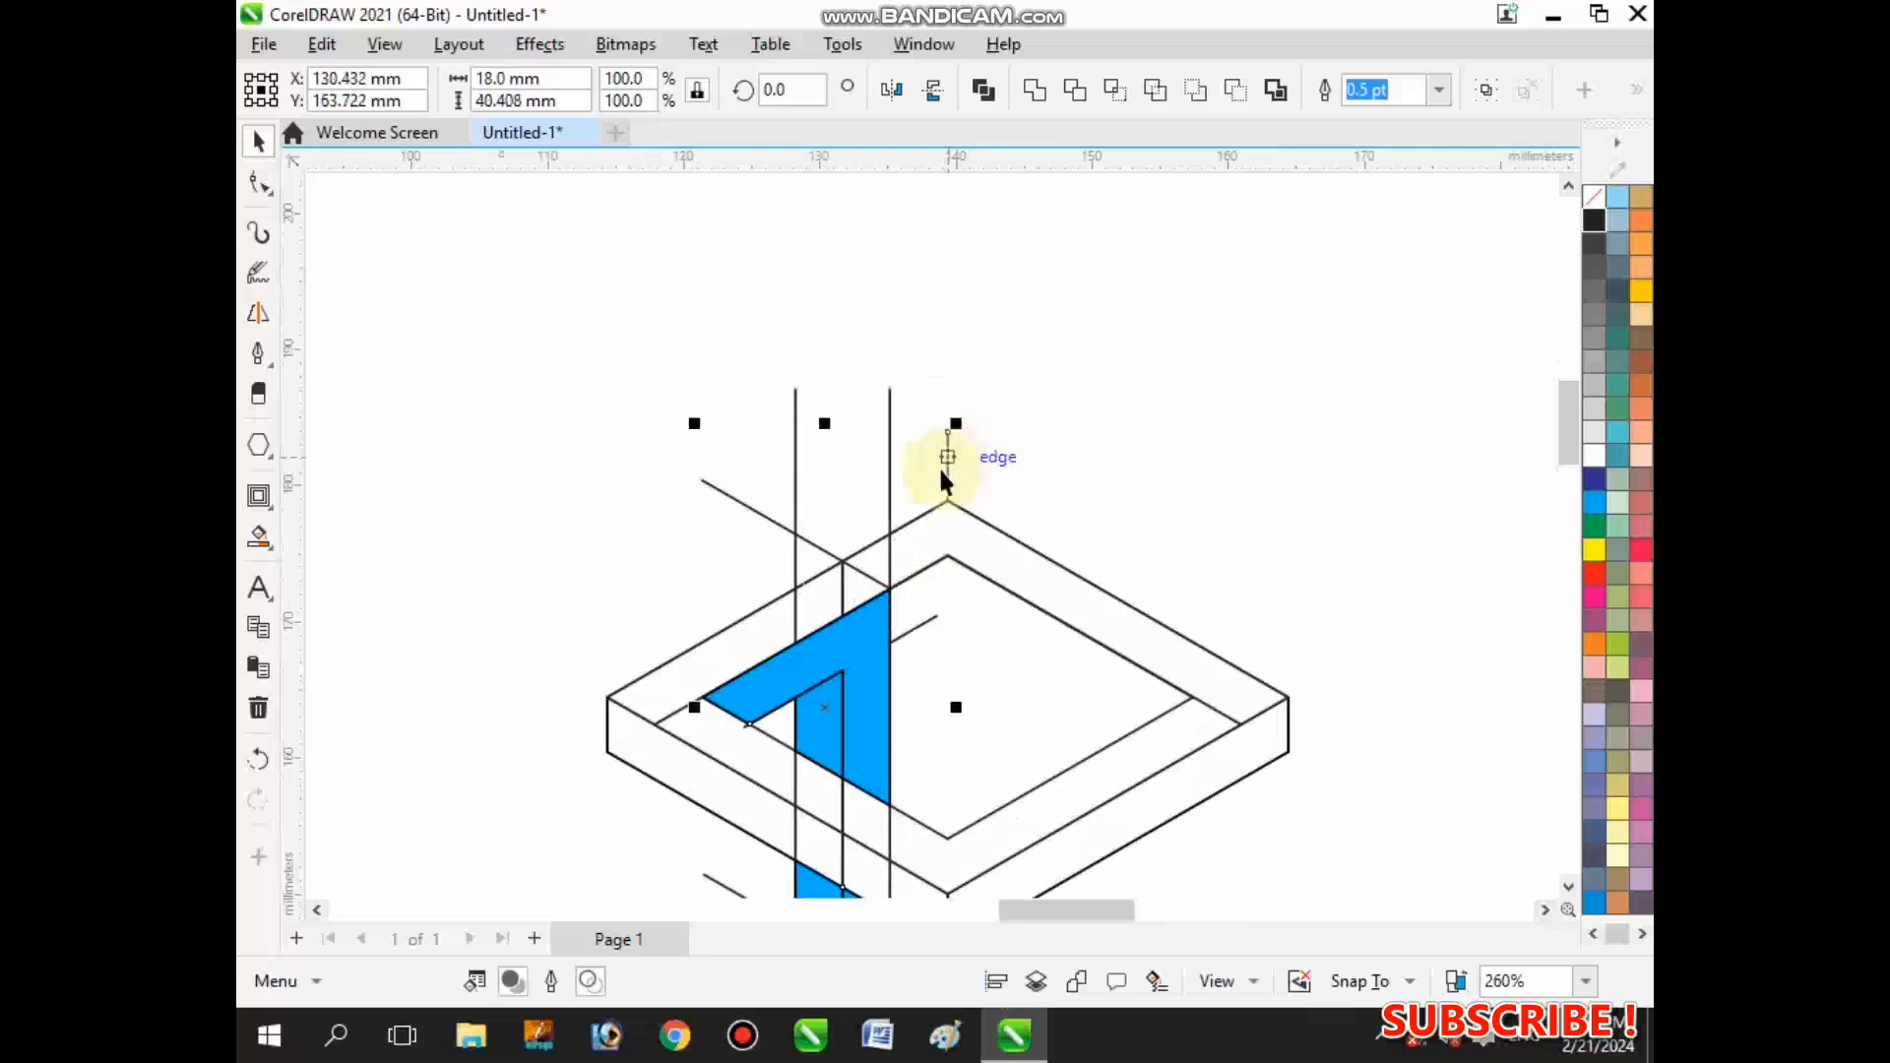
scroll(940, 467, down, 2)
scroll(828, 585, down, 1)
drag(825, 567, 1023, 588)
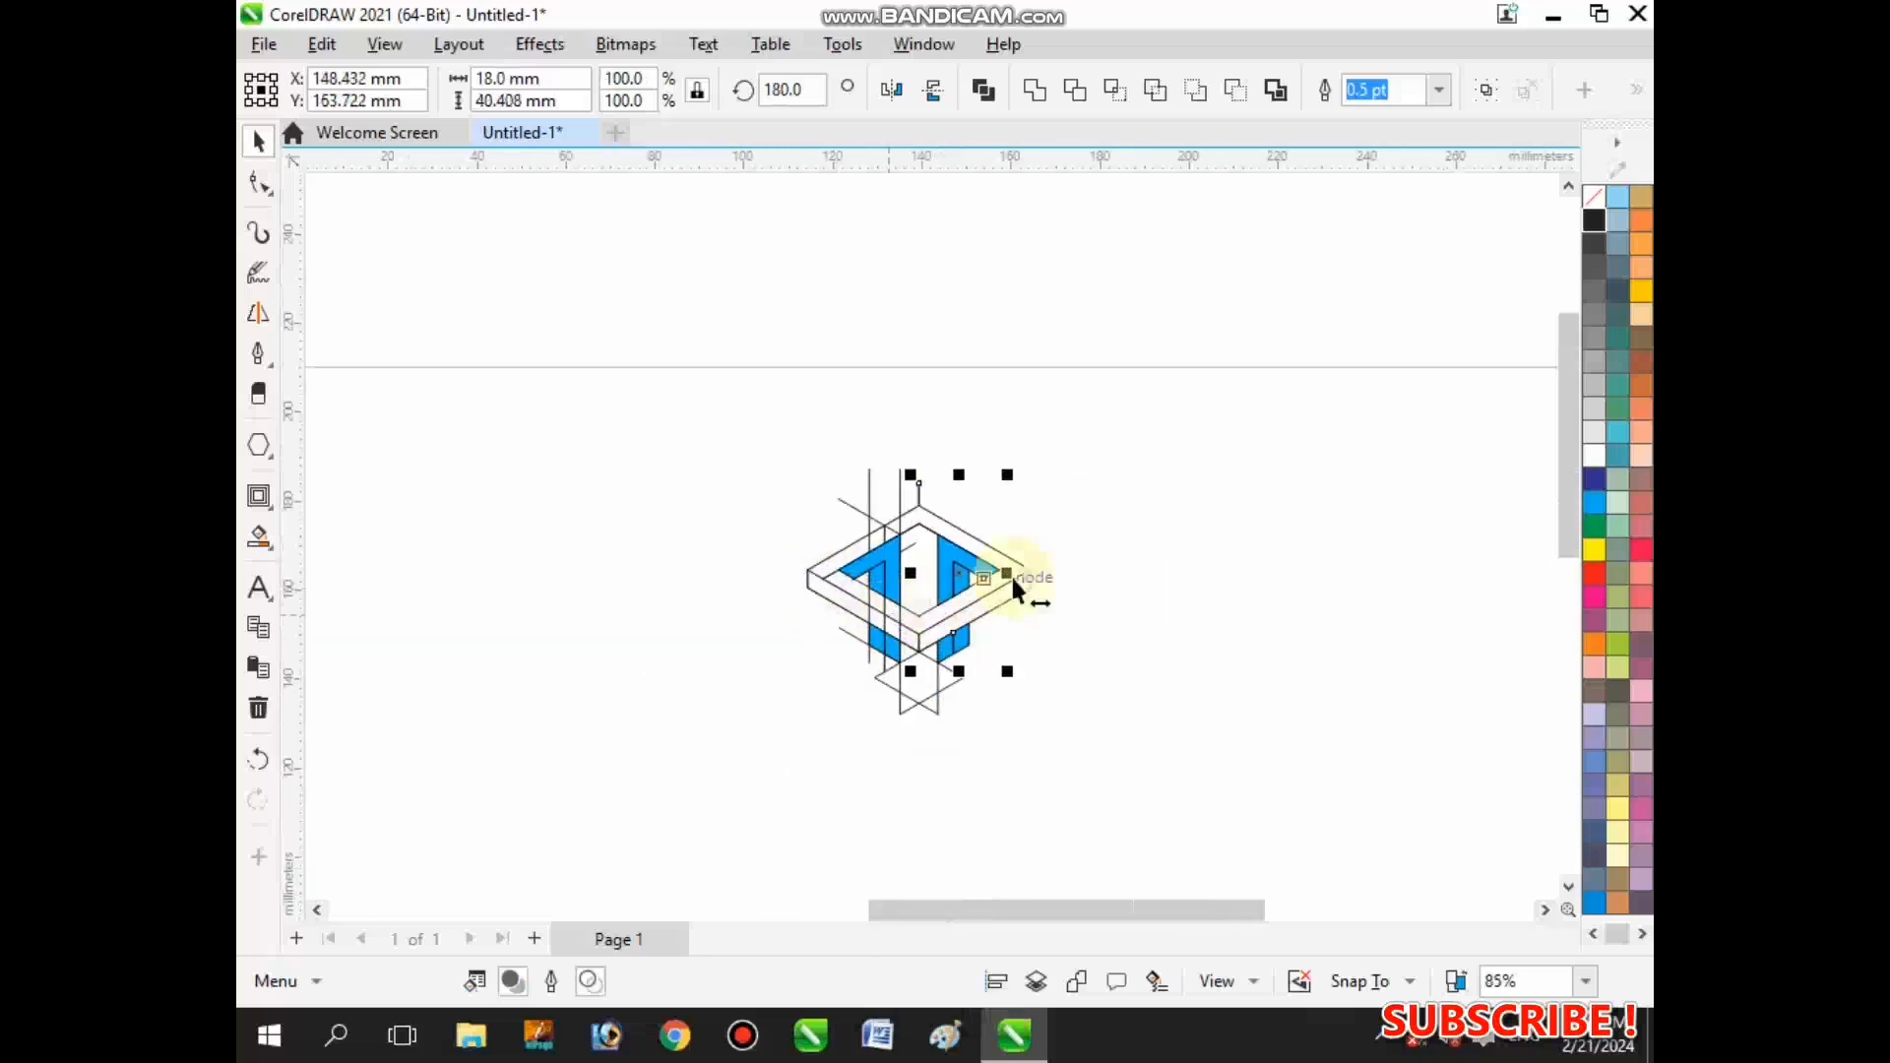
scroll(987, 542, up, 1)
scroll(983, 527, up, 2)
click(1110, 482)
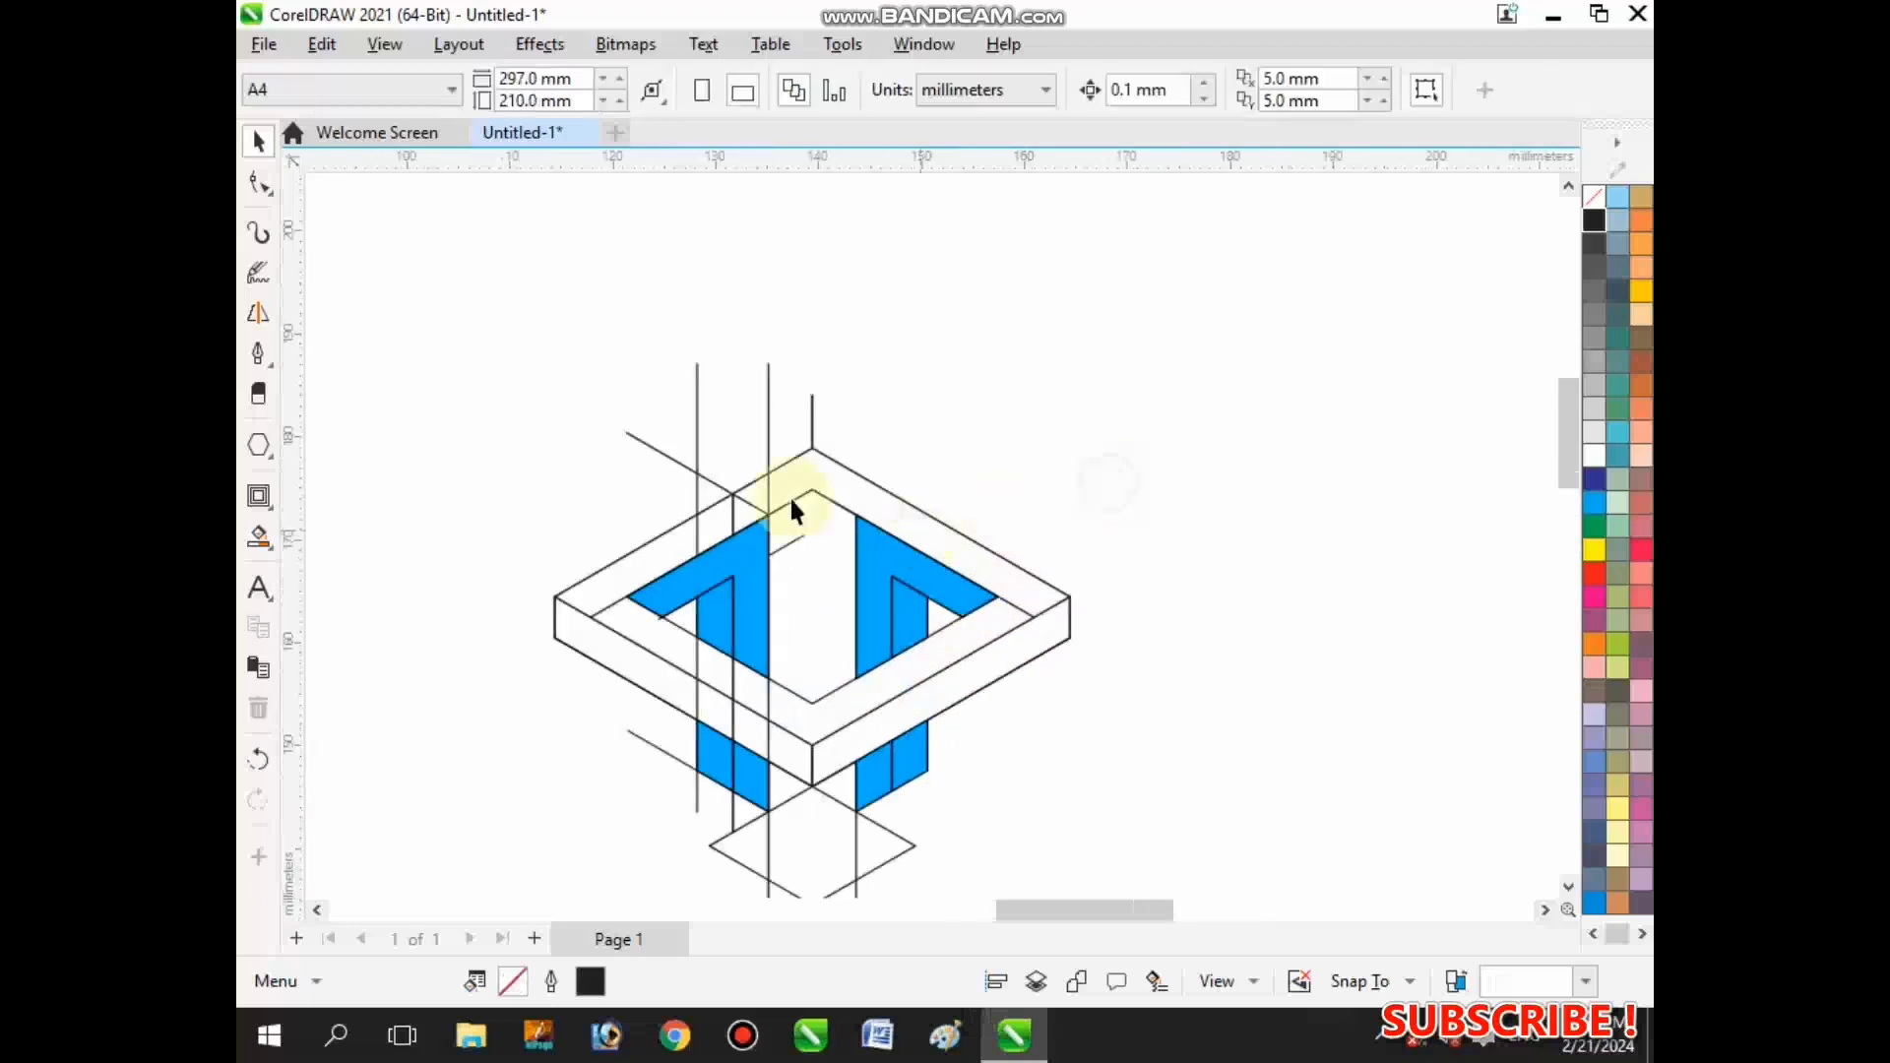
- Delete the two short vertical lines above the top corner of the slab's frame
click(814, 433)
key(Delete)
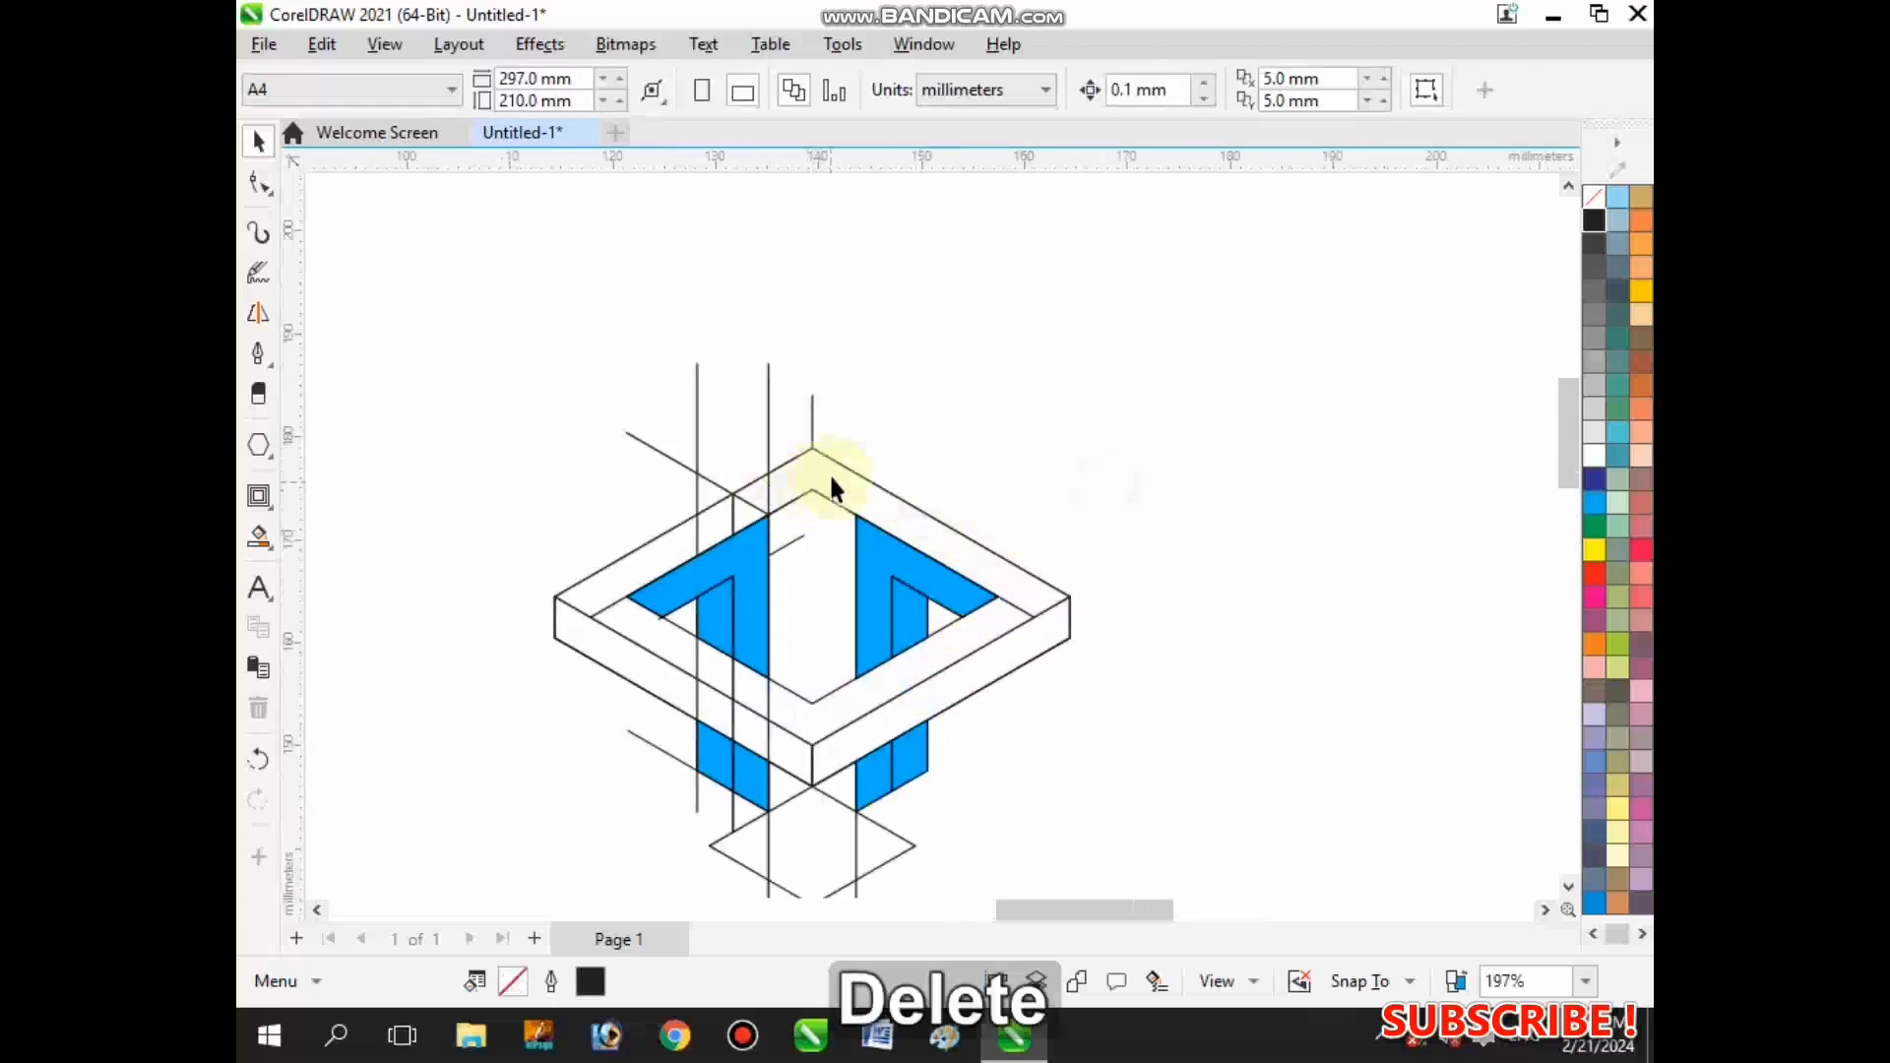
click(811, 417)
key(Delete)
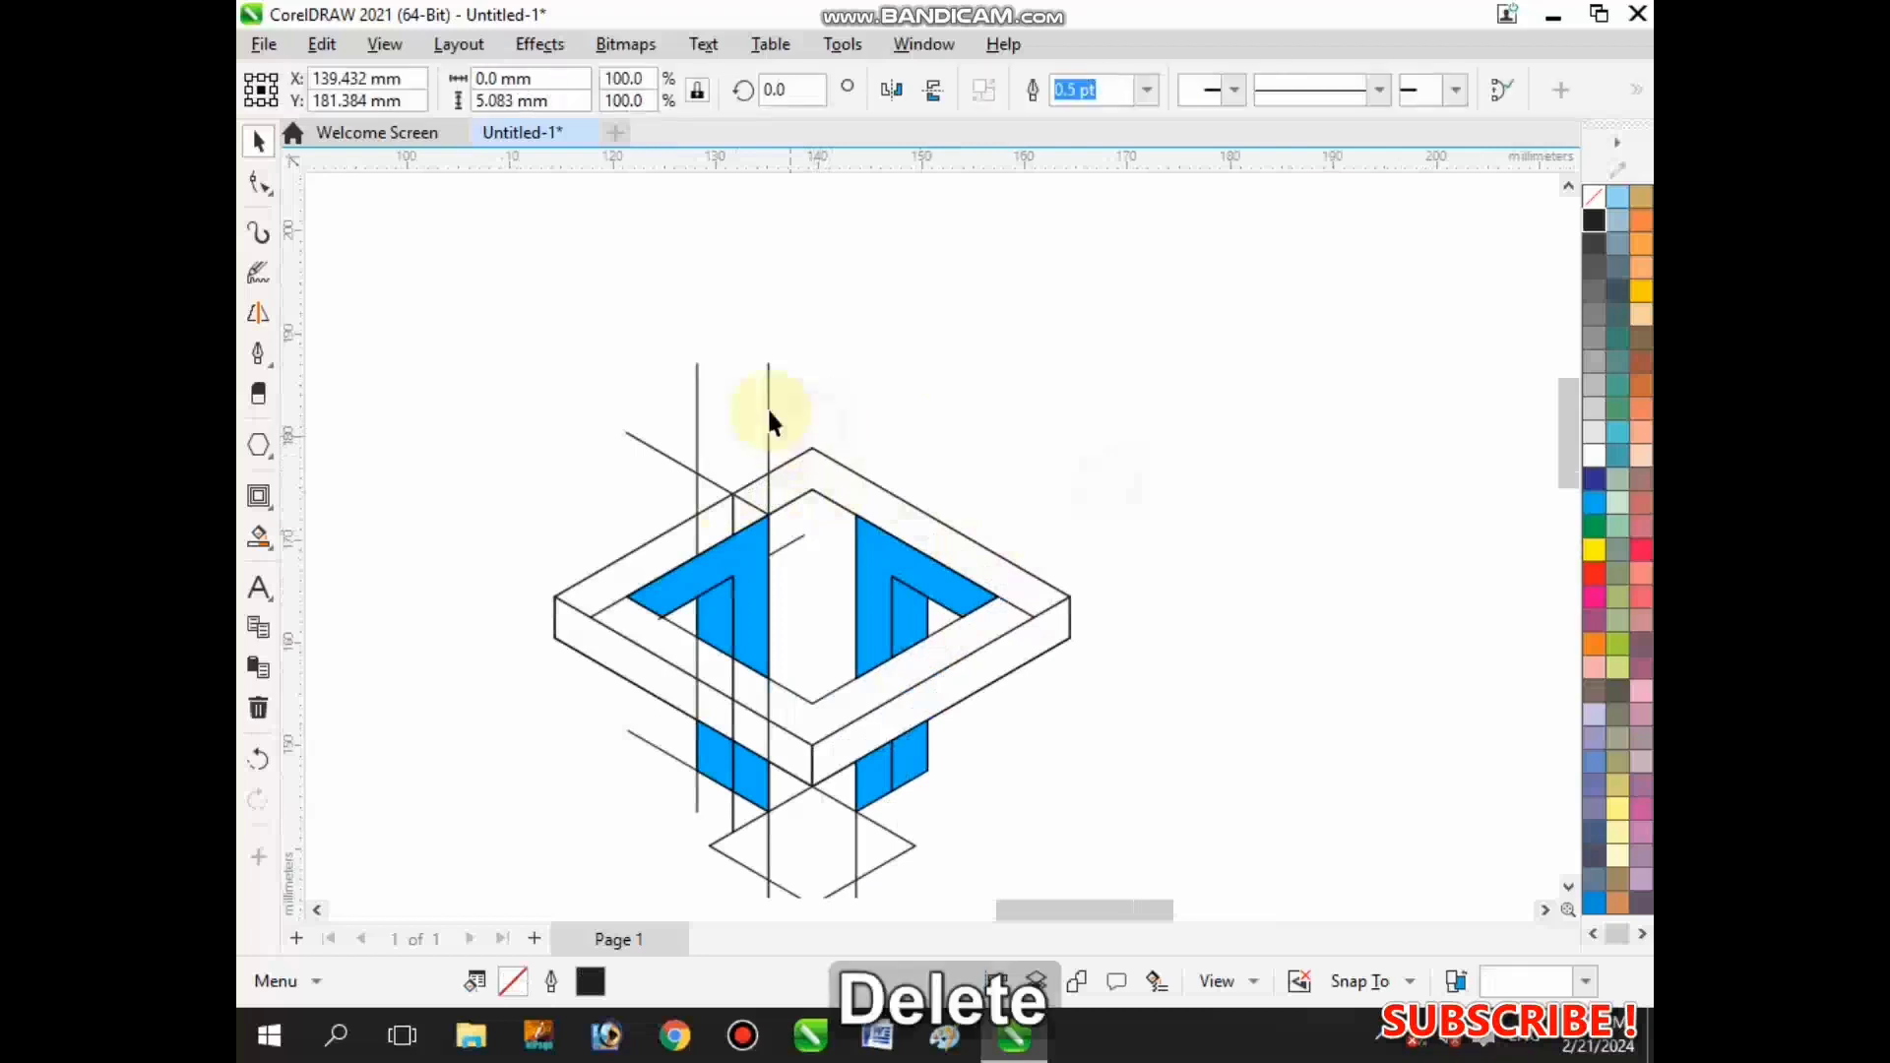
- Delete the long vertical guide lines that cross the blue left leg and the slab
click(769, 412)
key(Delete)
click(698, 413)
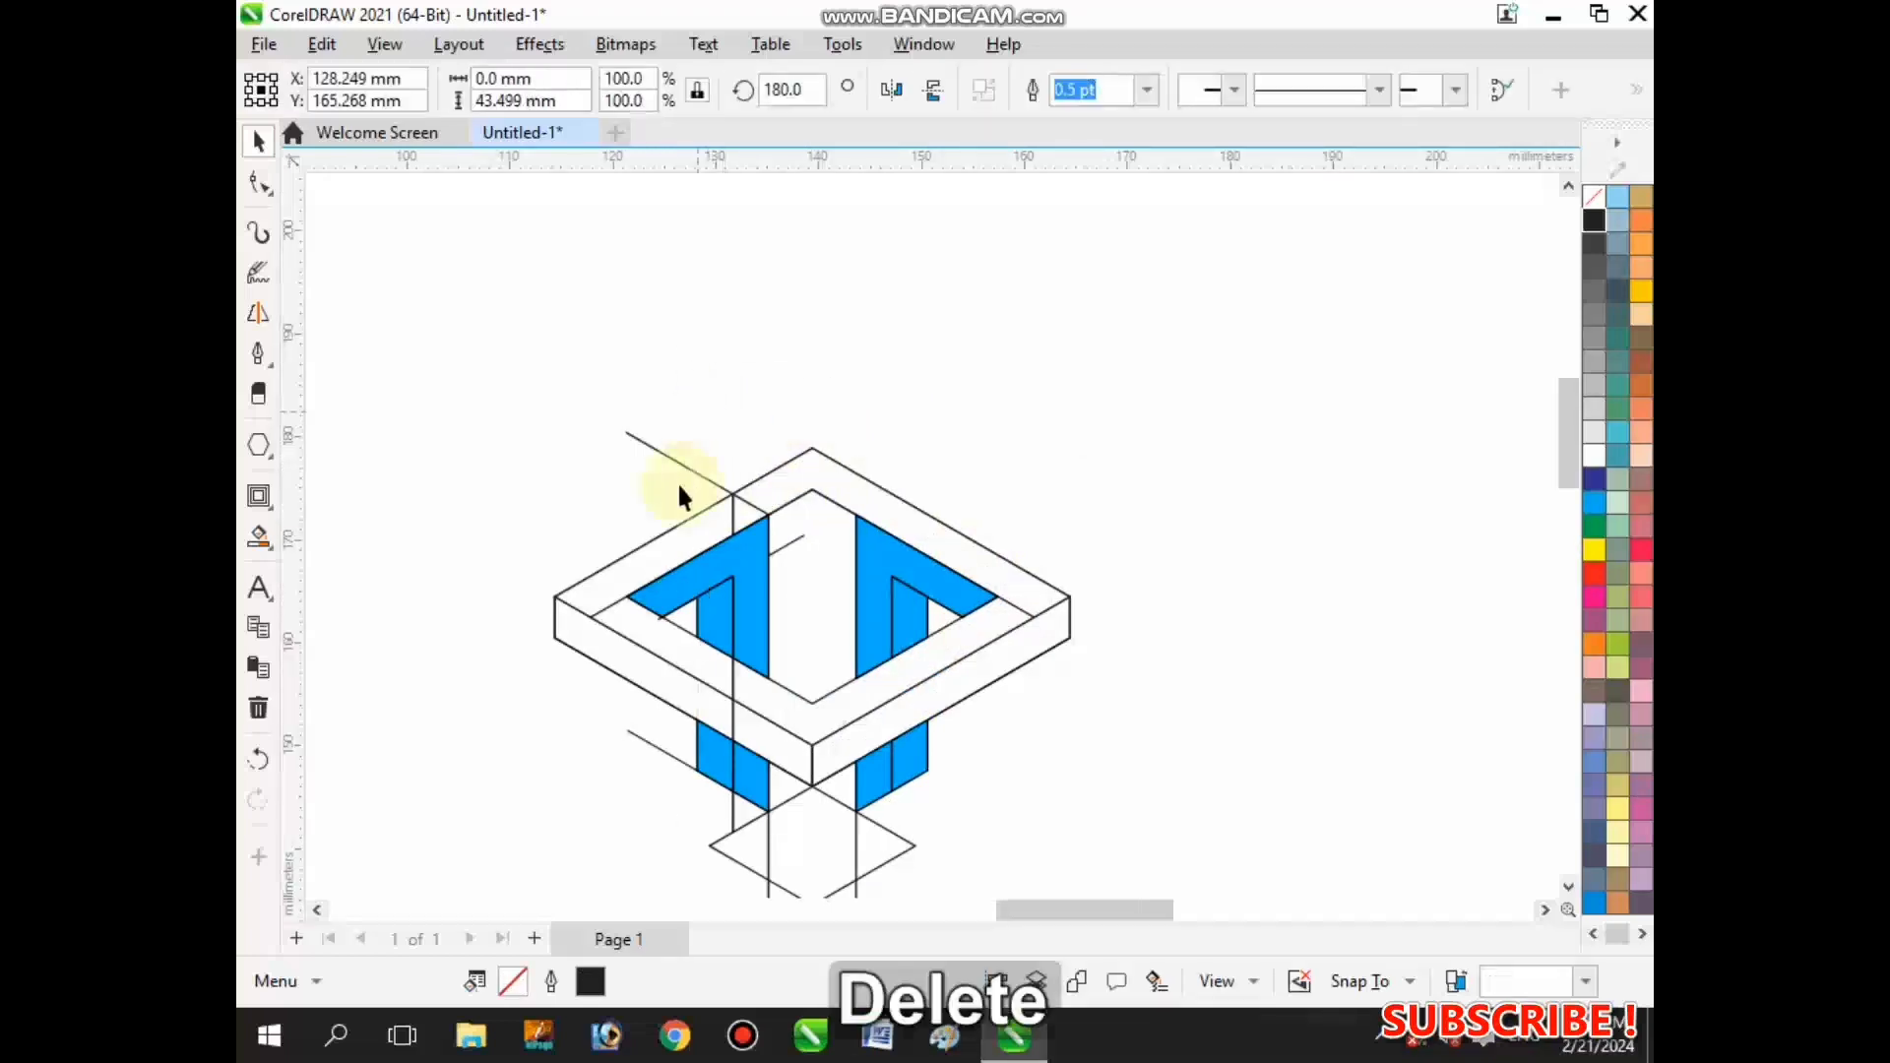
key(Delete)
scroll(725, 485, down, 2)
scroll(731, 489, up, 2)
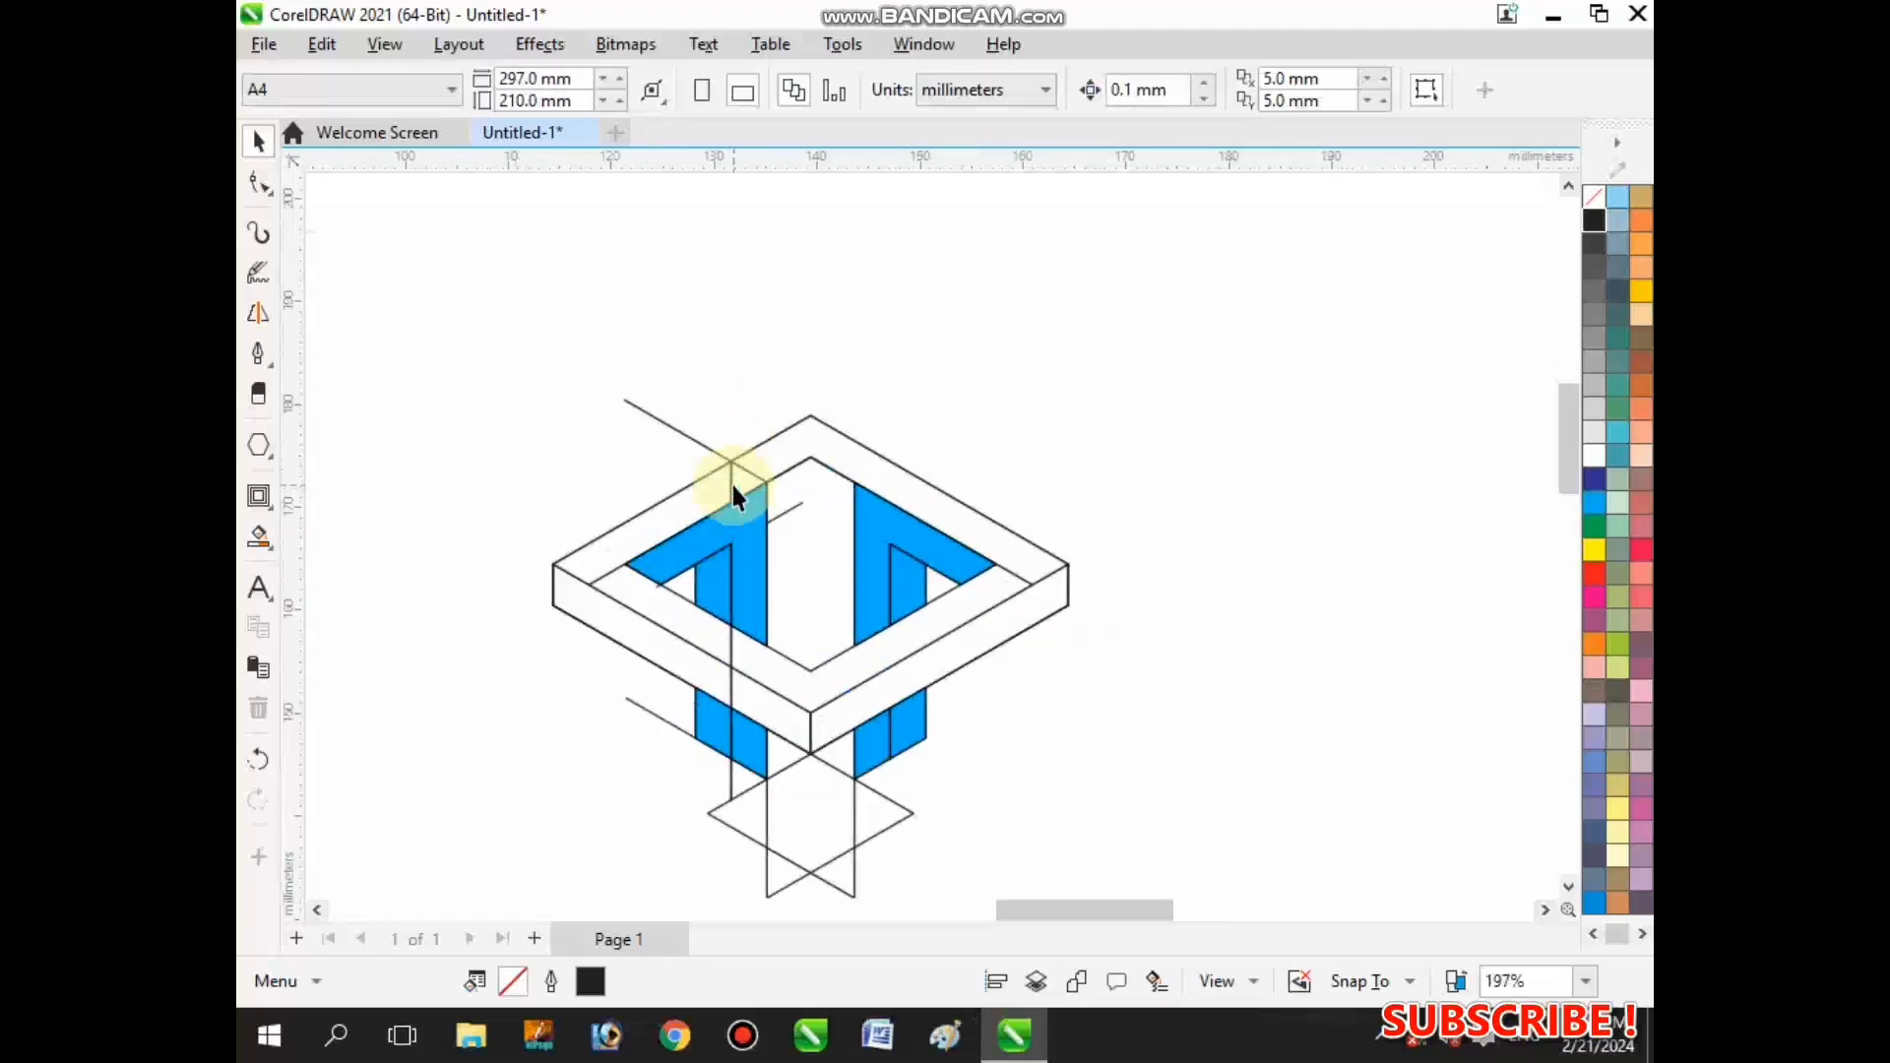
click(731, 488)
key(Delete)
scroll(716, 473, down, 1)
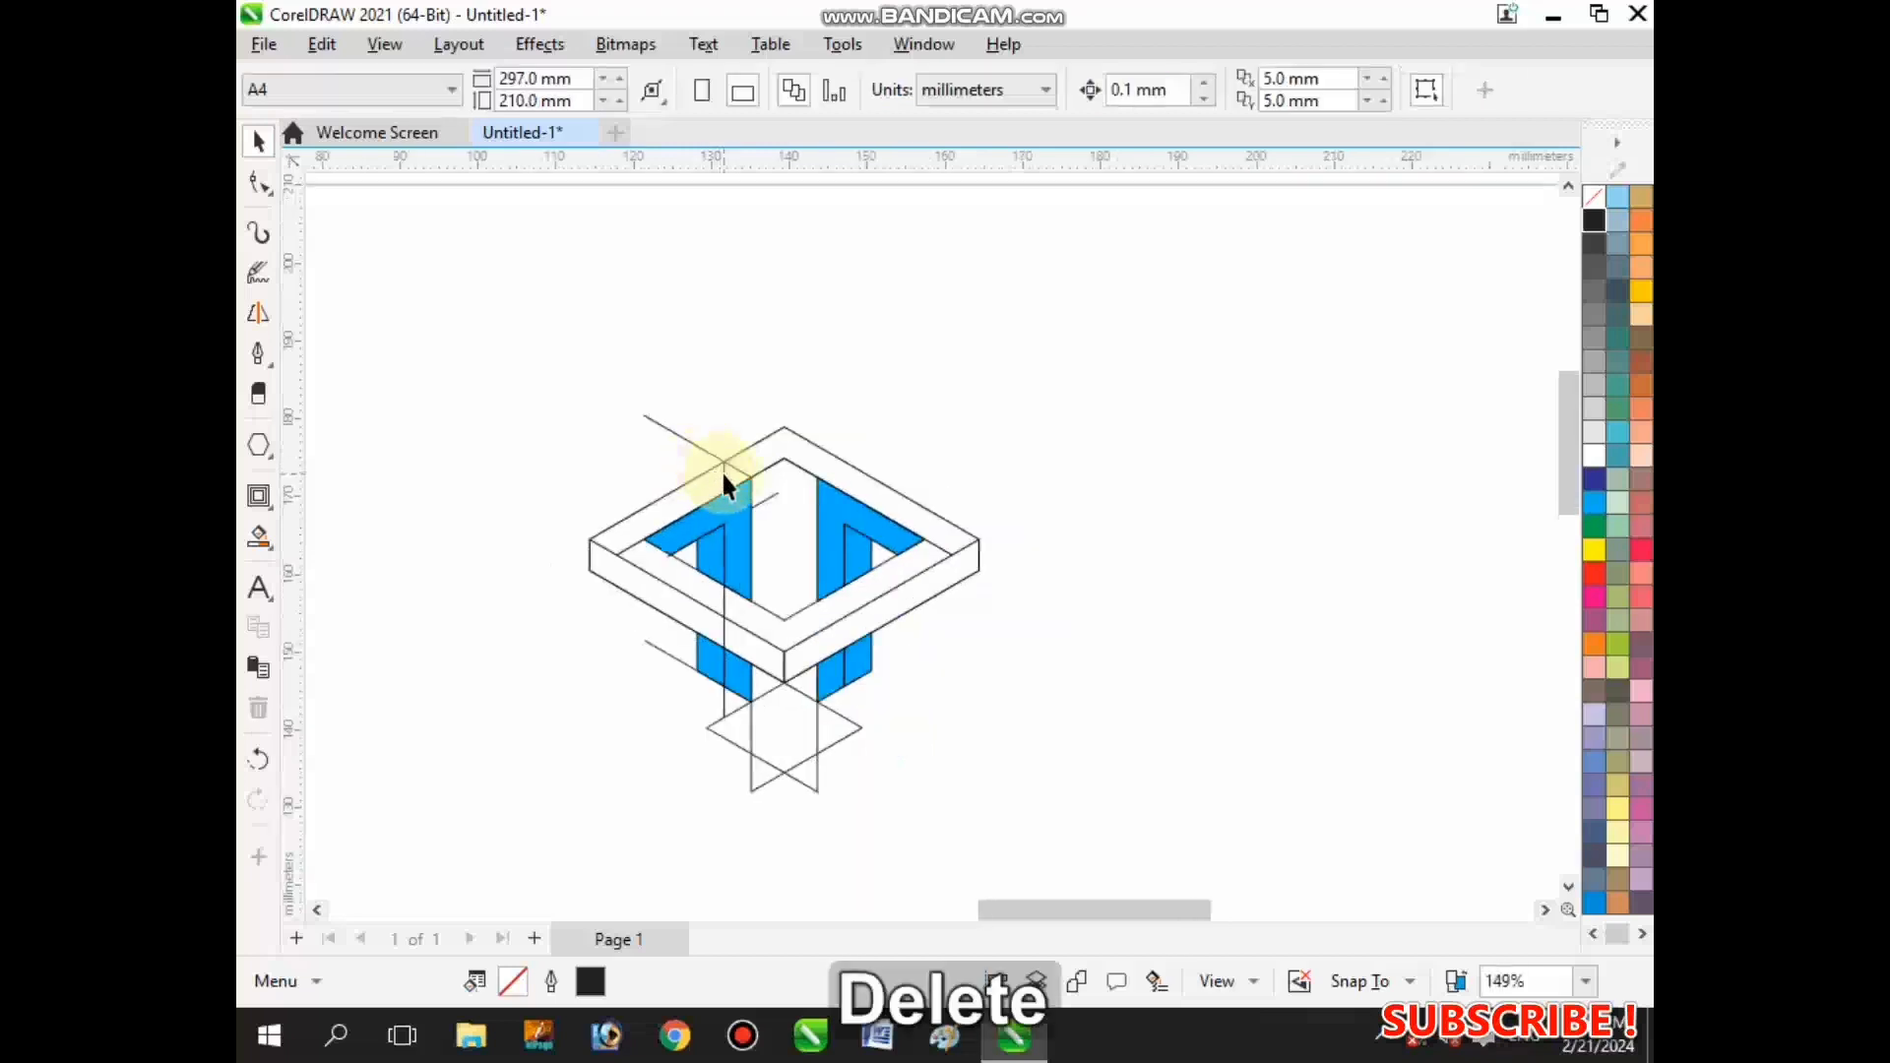
click(725, 477)
key(Delete)
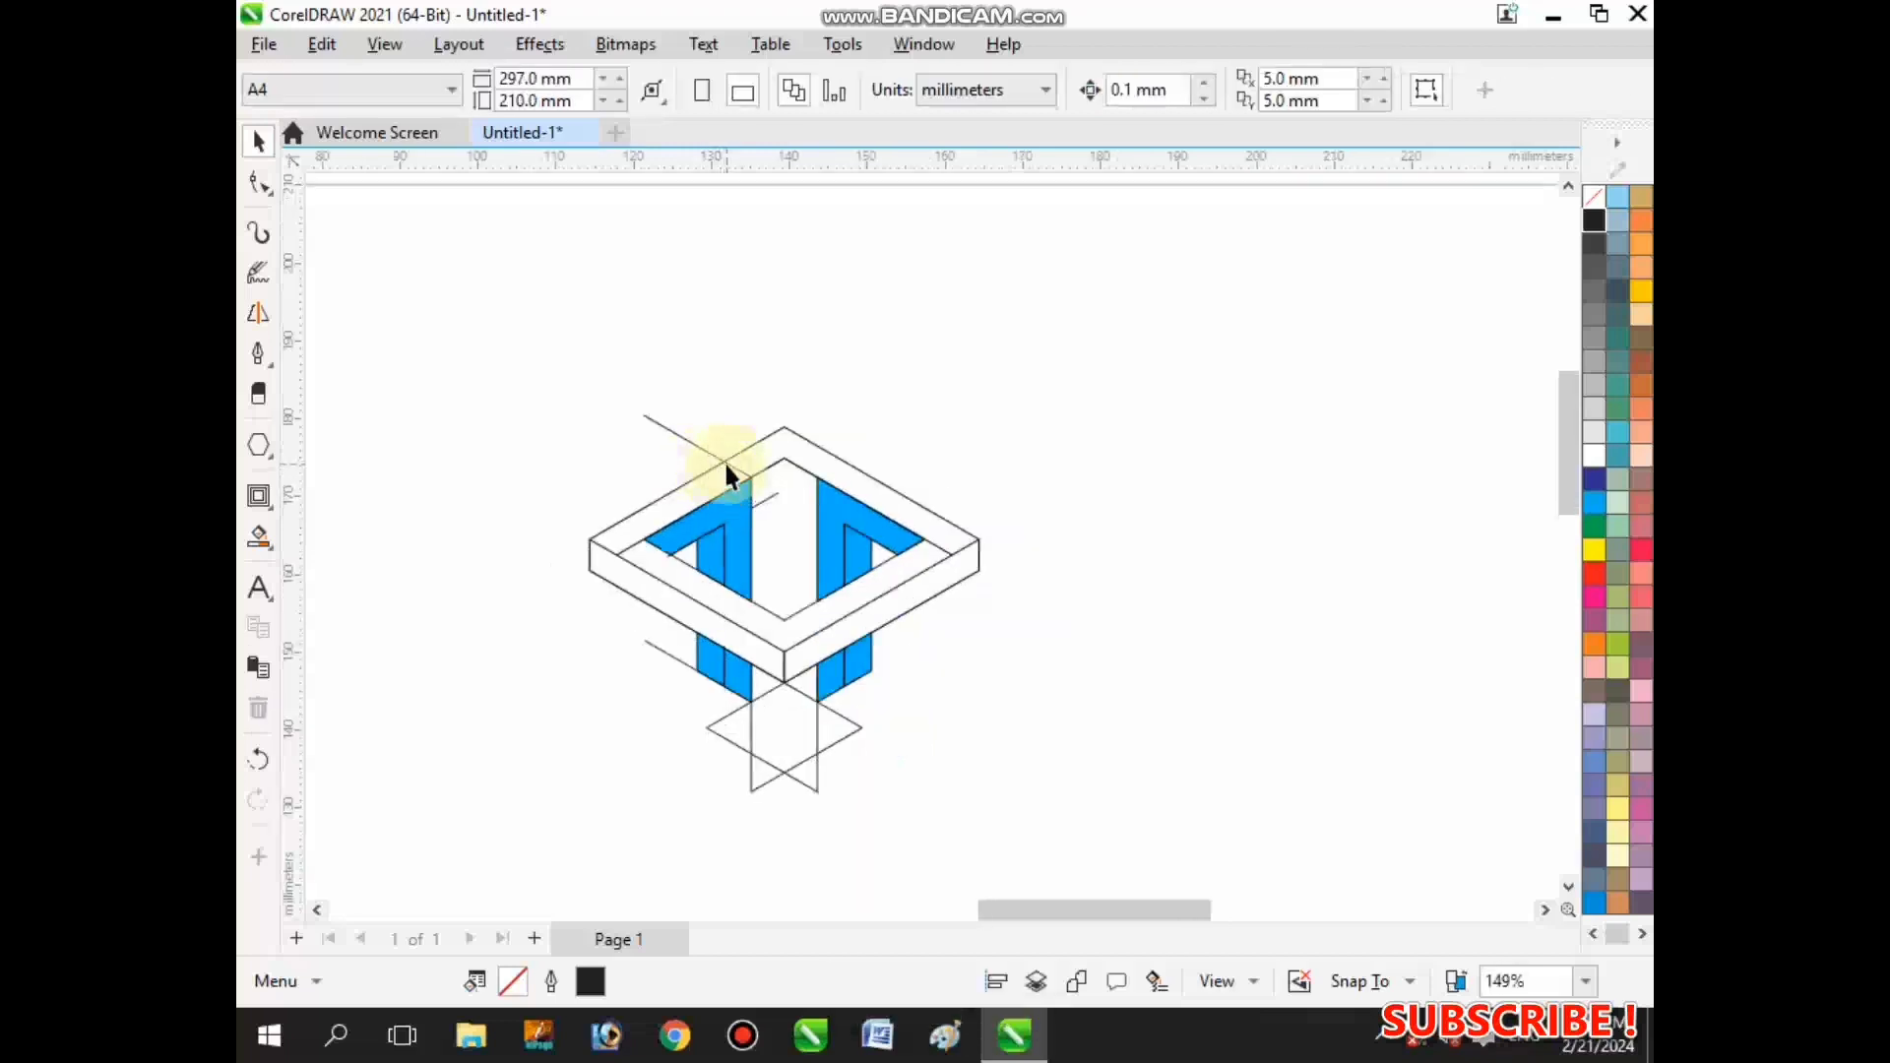
- Mirror a copy of the upper-left slanted guide line to the right and lengthen both lines to about 16 mm, past the slab's inner edges
click(725, 464)
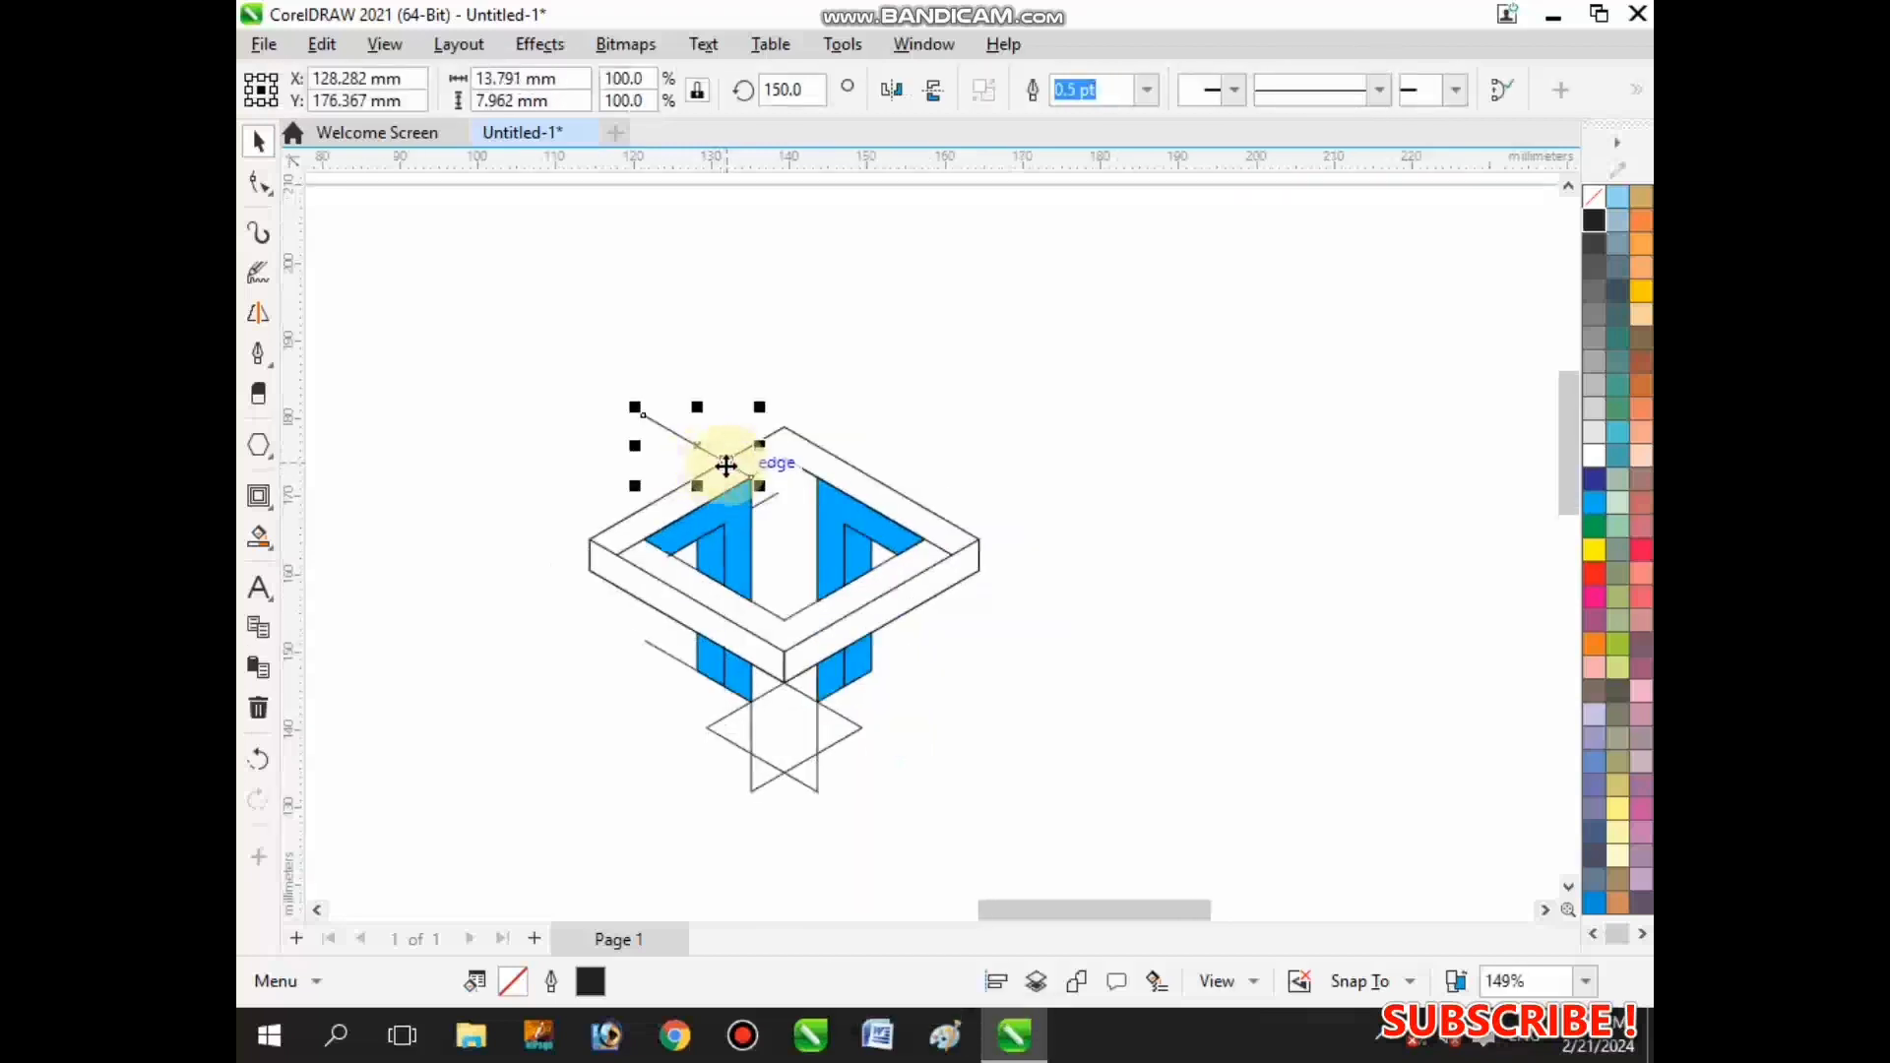
key(Pause)
scroll(717, 445, up, 1)
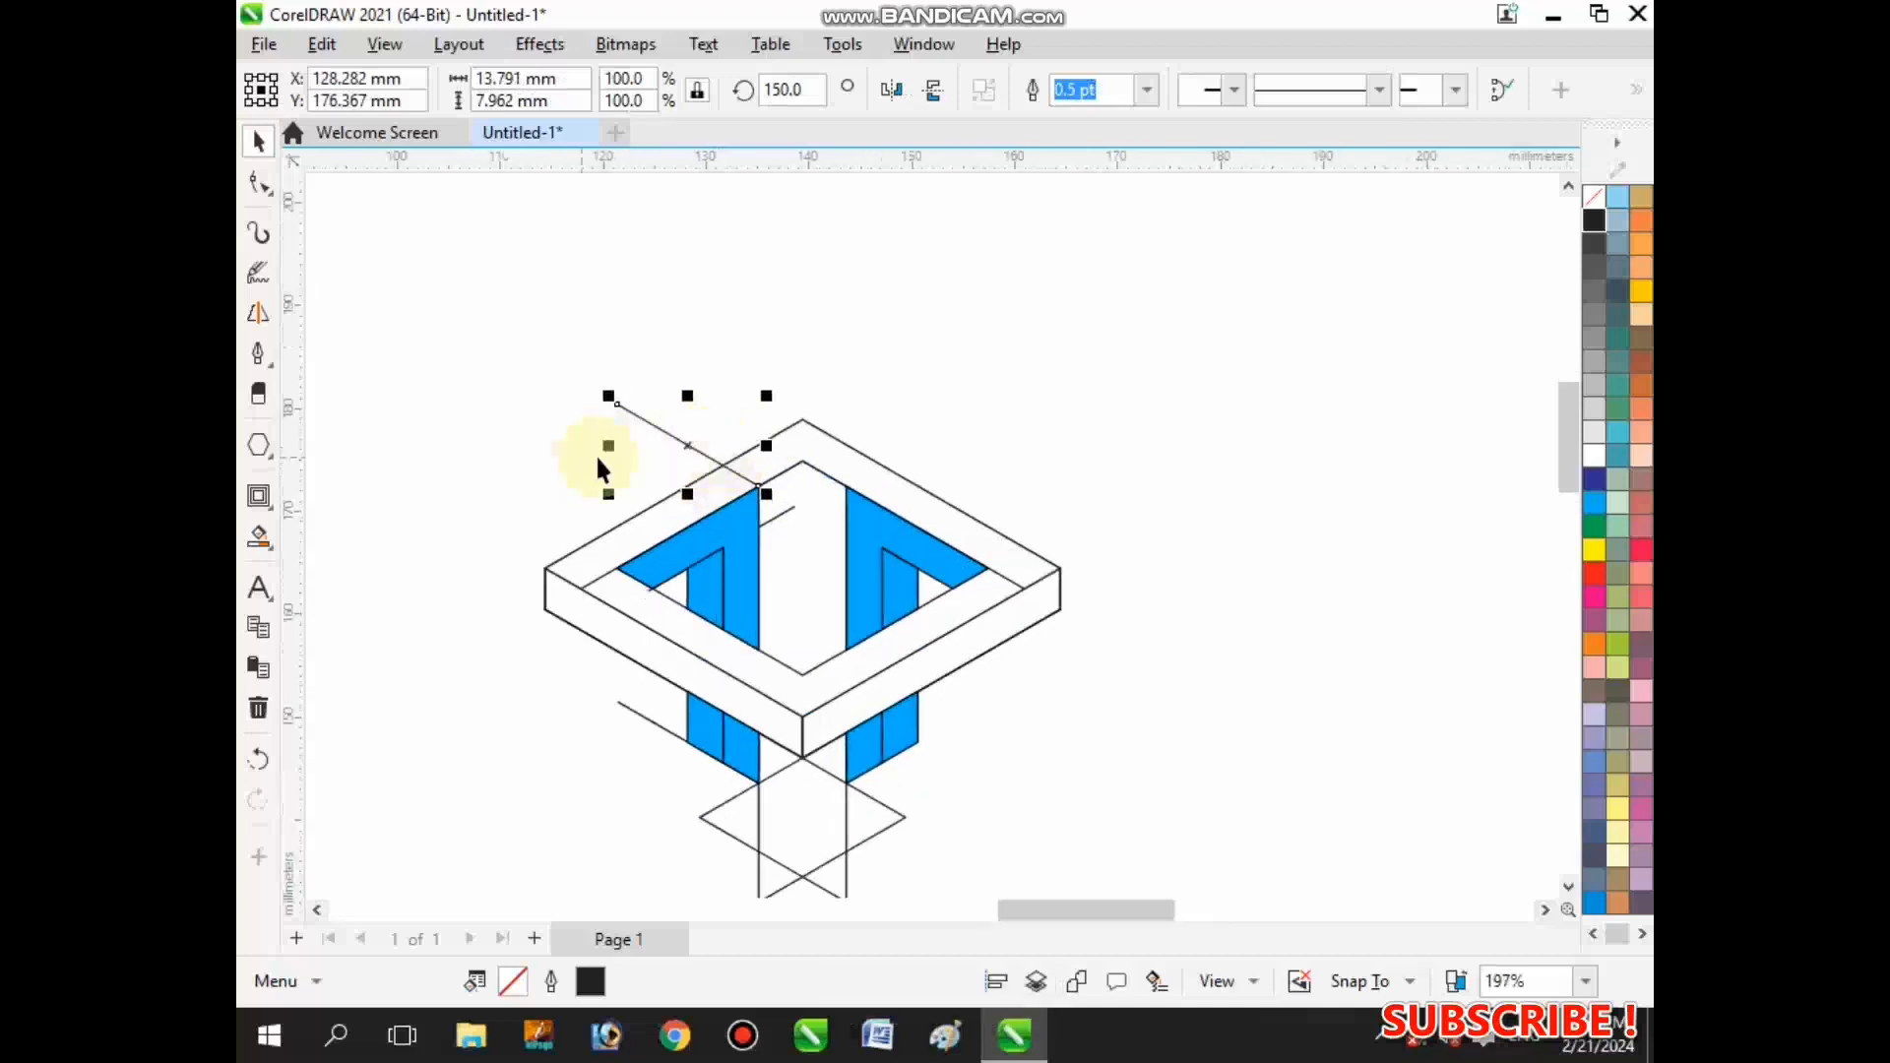
drag(608, 449, 608, 450)
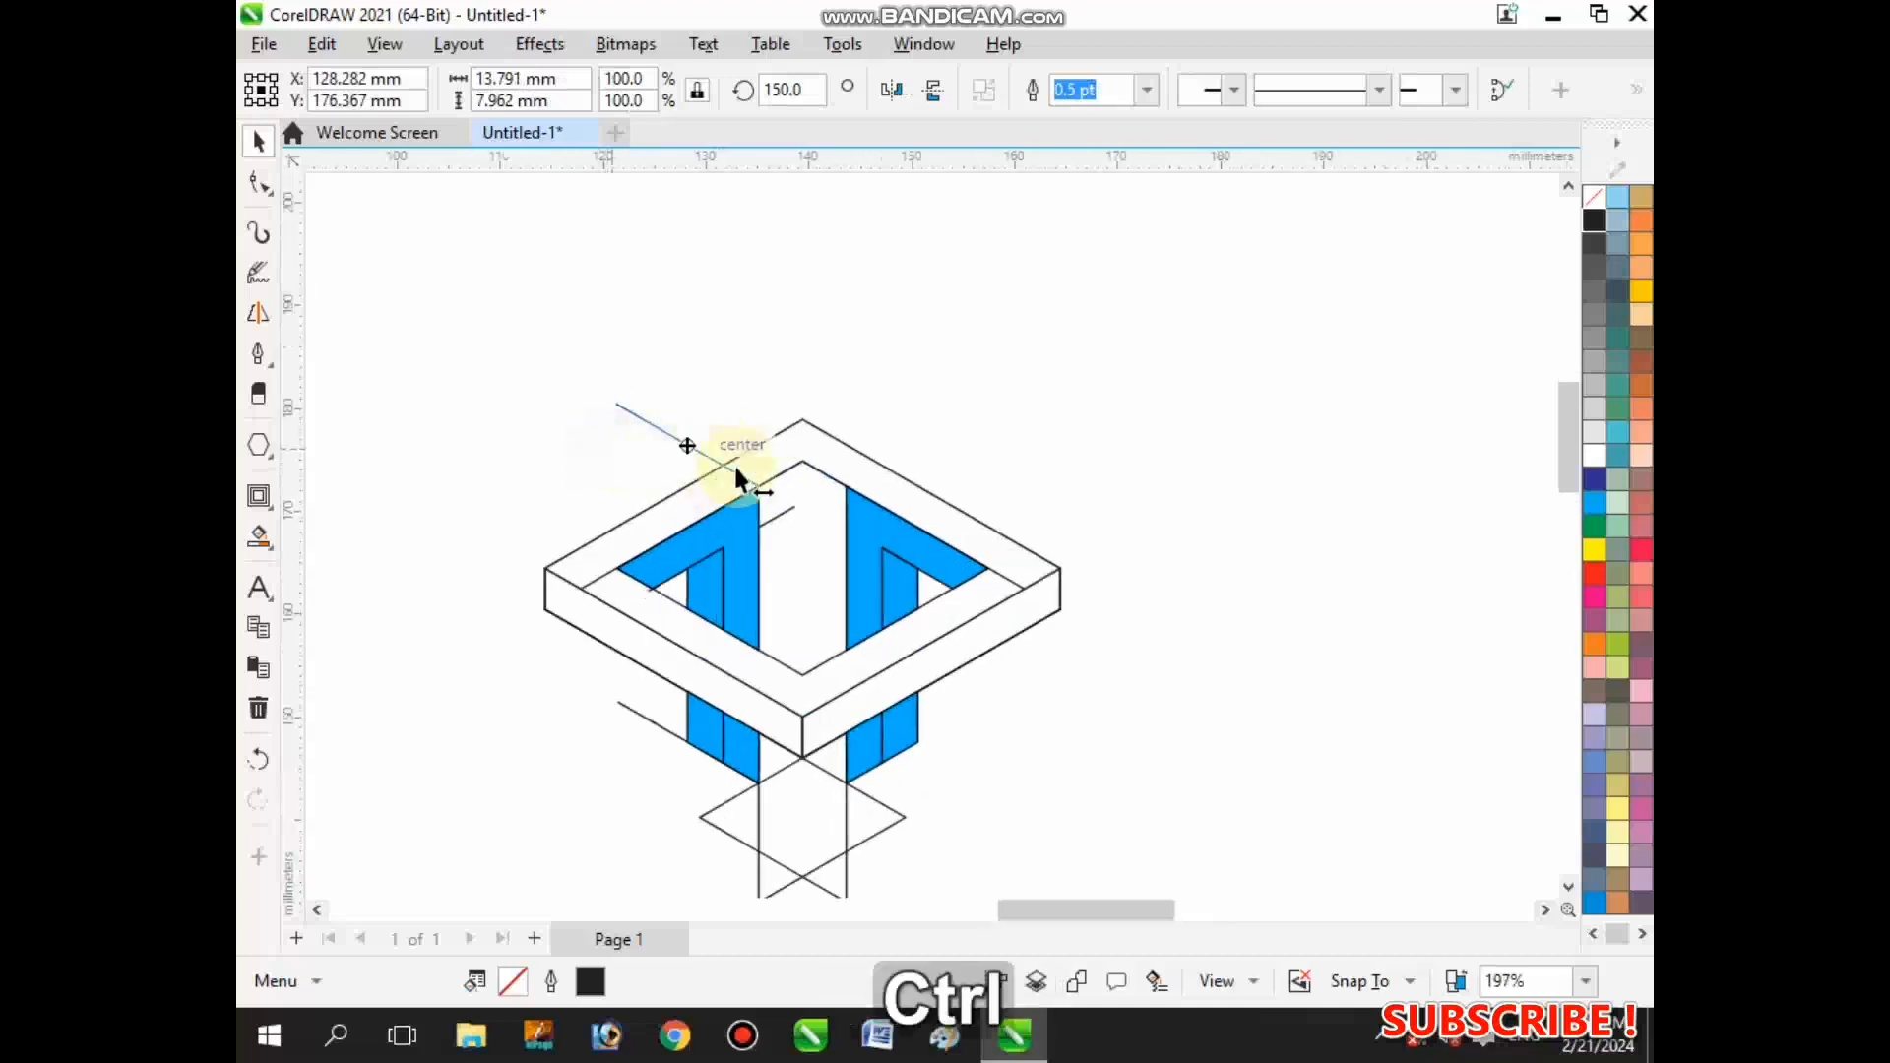
drag(736, 473, 858, 546)
scroll(756, 492, up, 1)
scroll(896, 502, up, 1)
scroll(627, 541, down, 1)
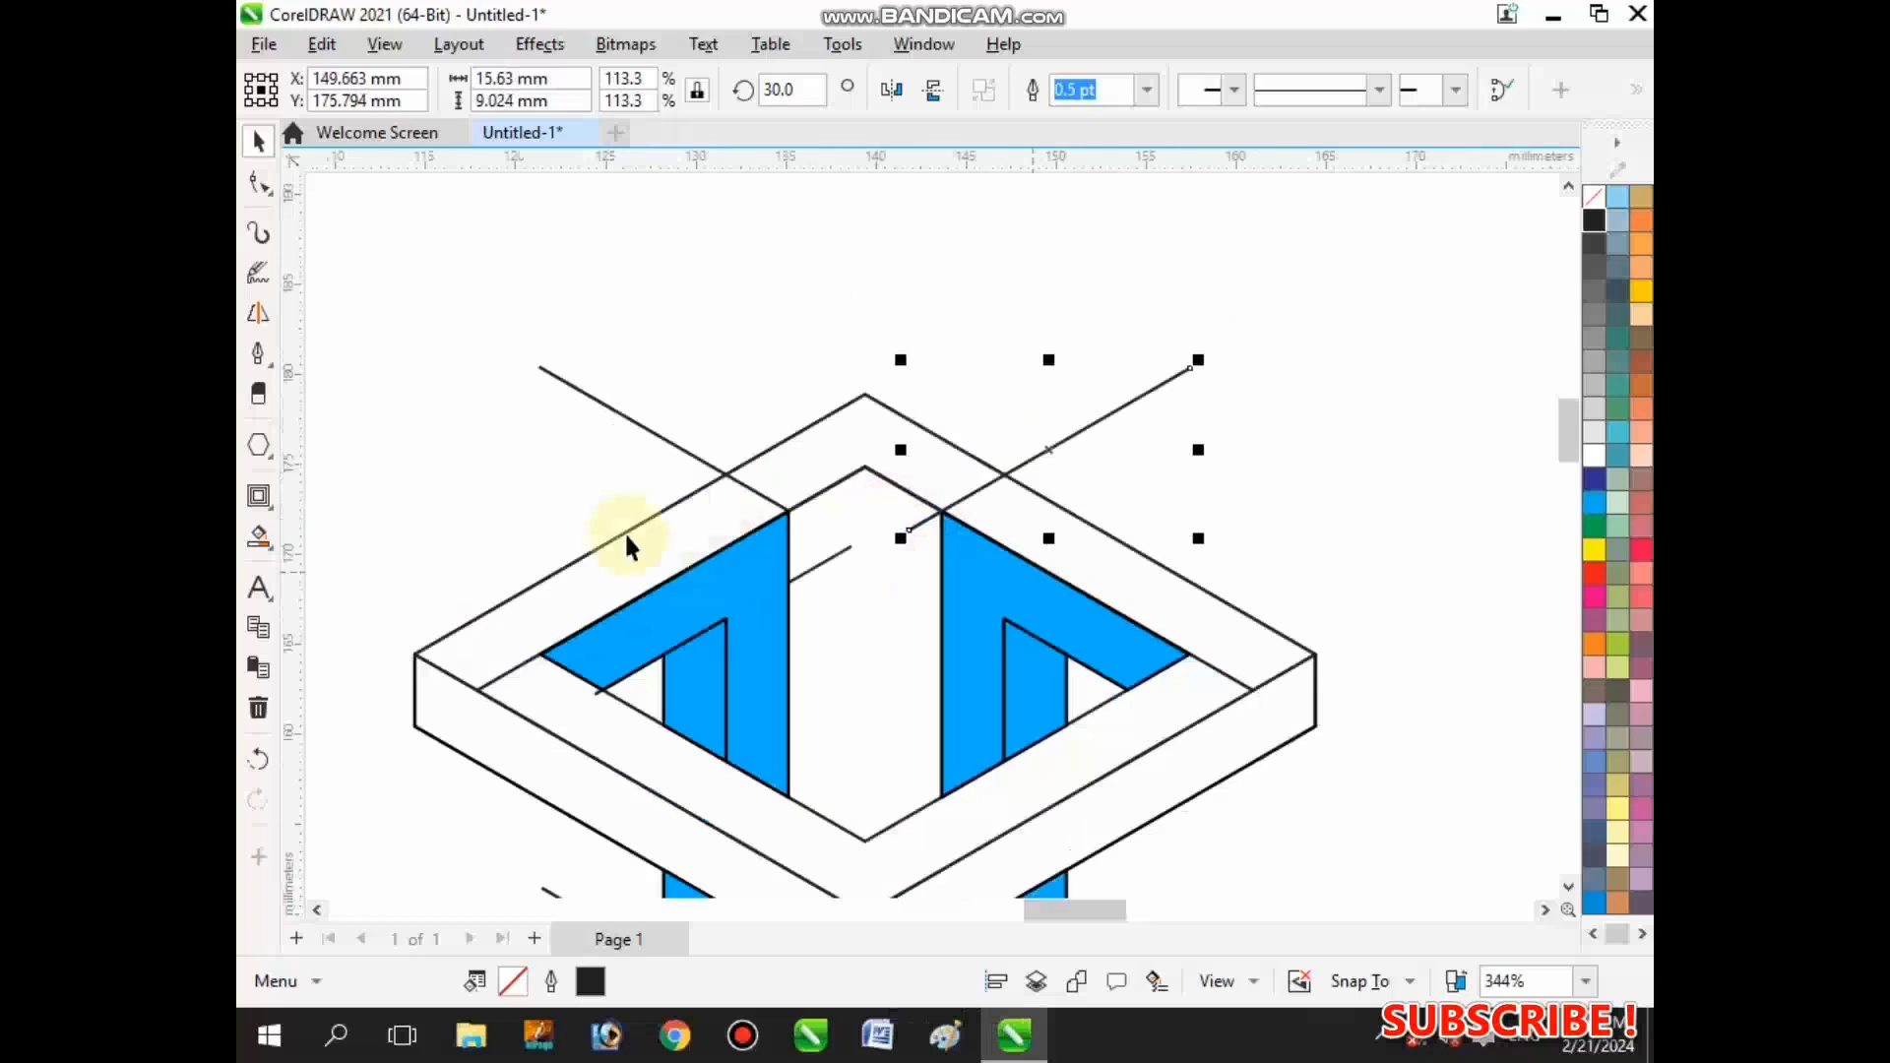
click(748, 488)
mouse_move(802, 528)
mouse_down()
mouse_move(827, 548)
mouse_move(809, 558)
mouse_up()
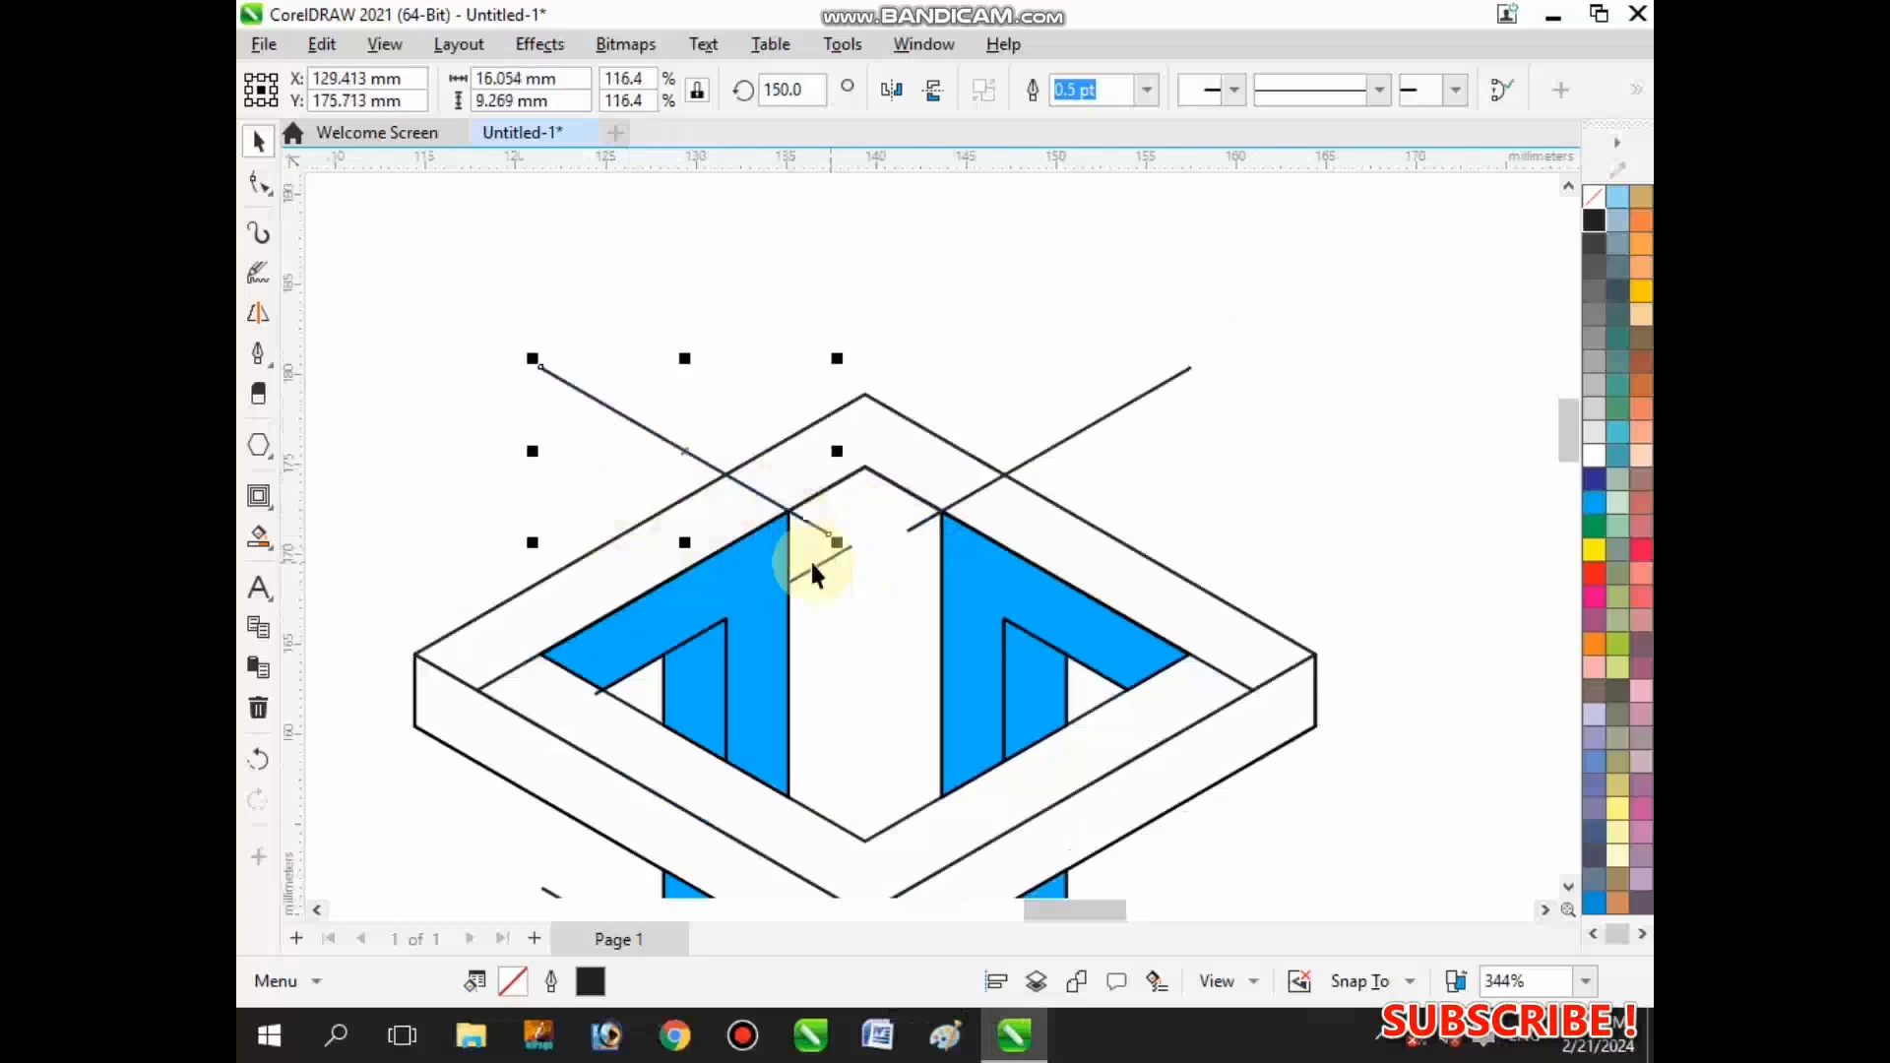
- Smart-fill the slab's two upper arms, its V-shaped front top face and both front side faces with blue and a 0.5 pt black outline
scroll(591, 512, down, 2)
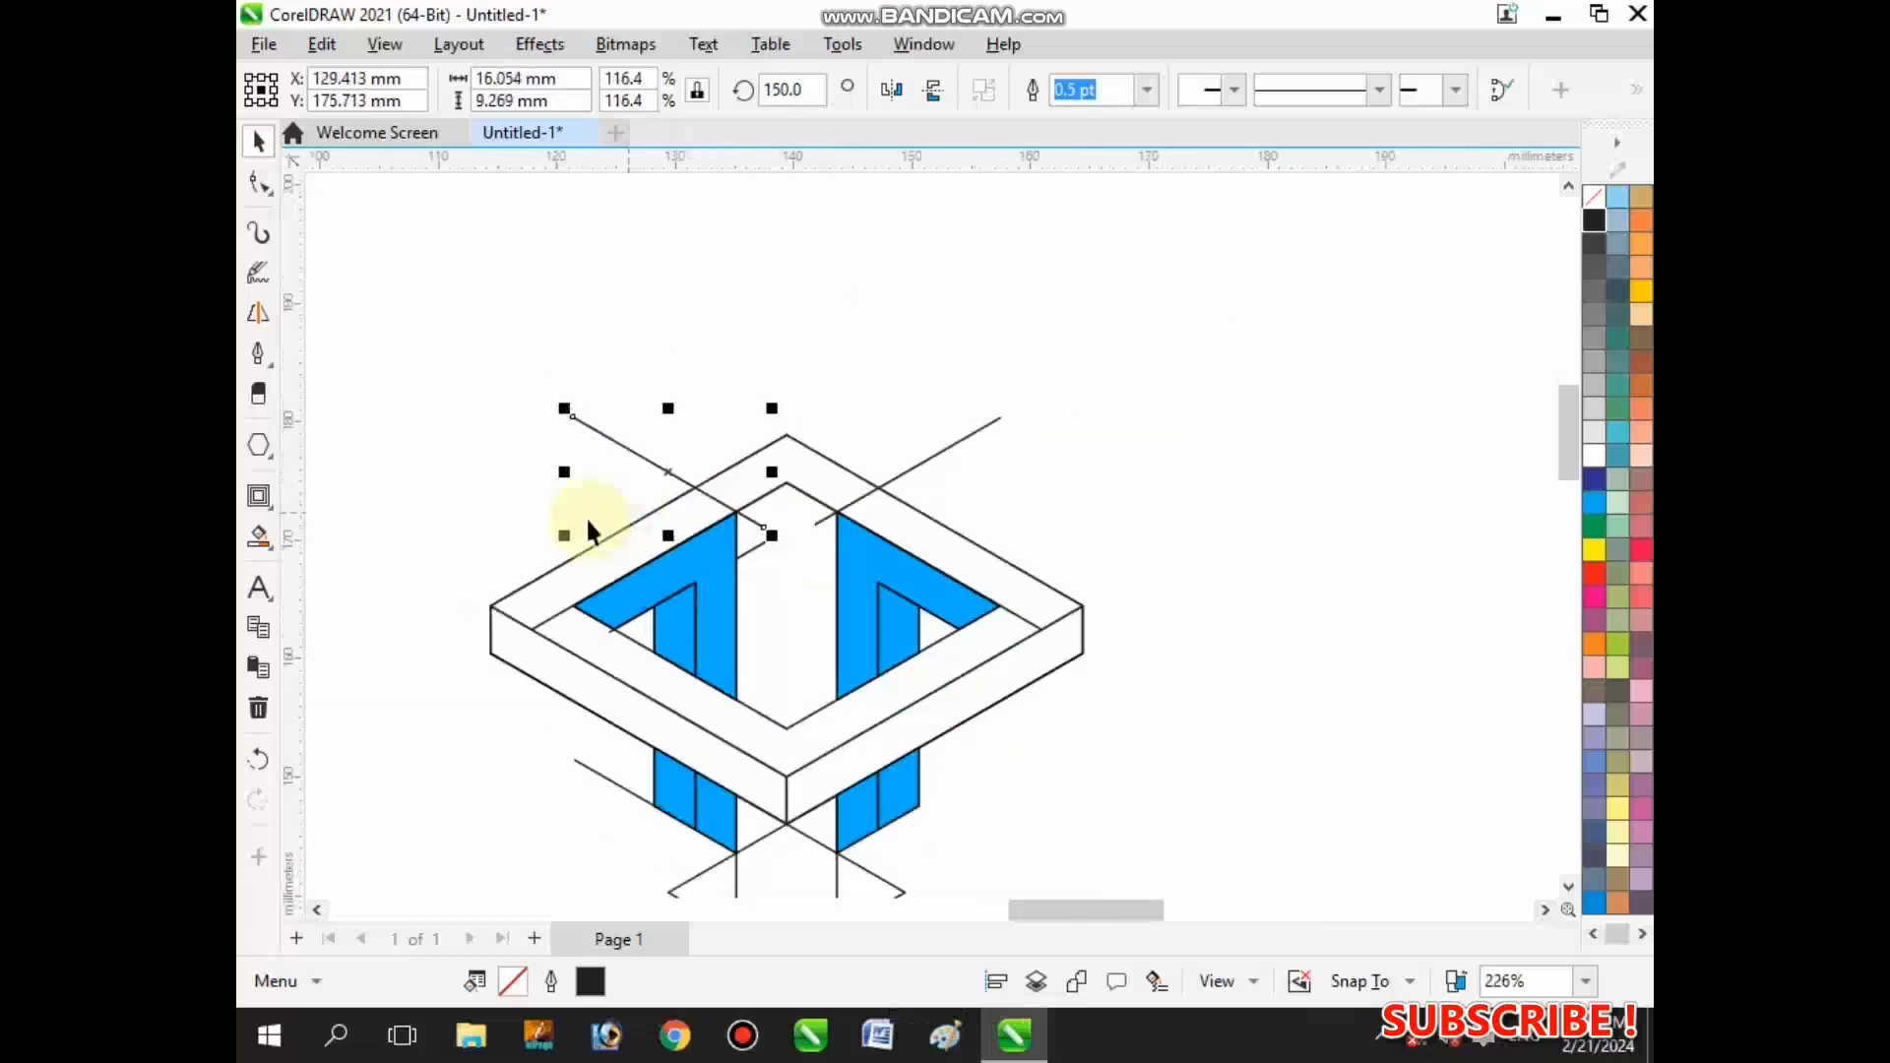
click(261, 537)
click(622, 557)
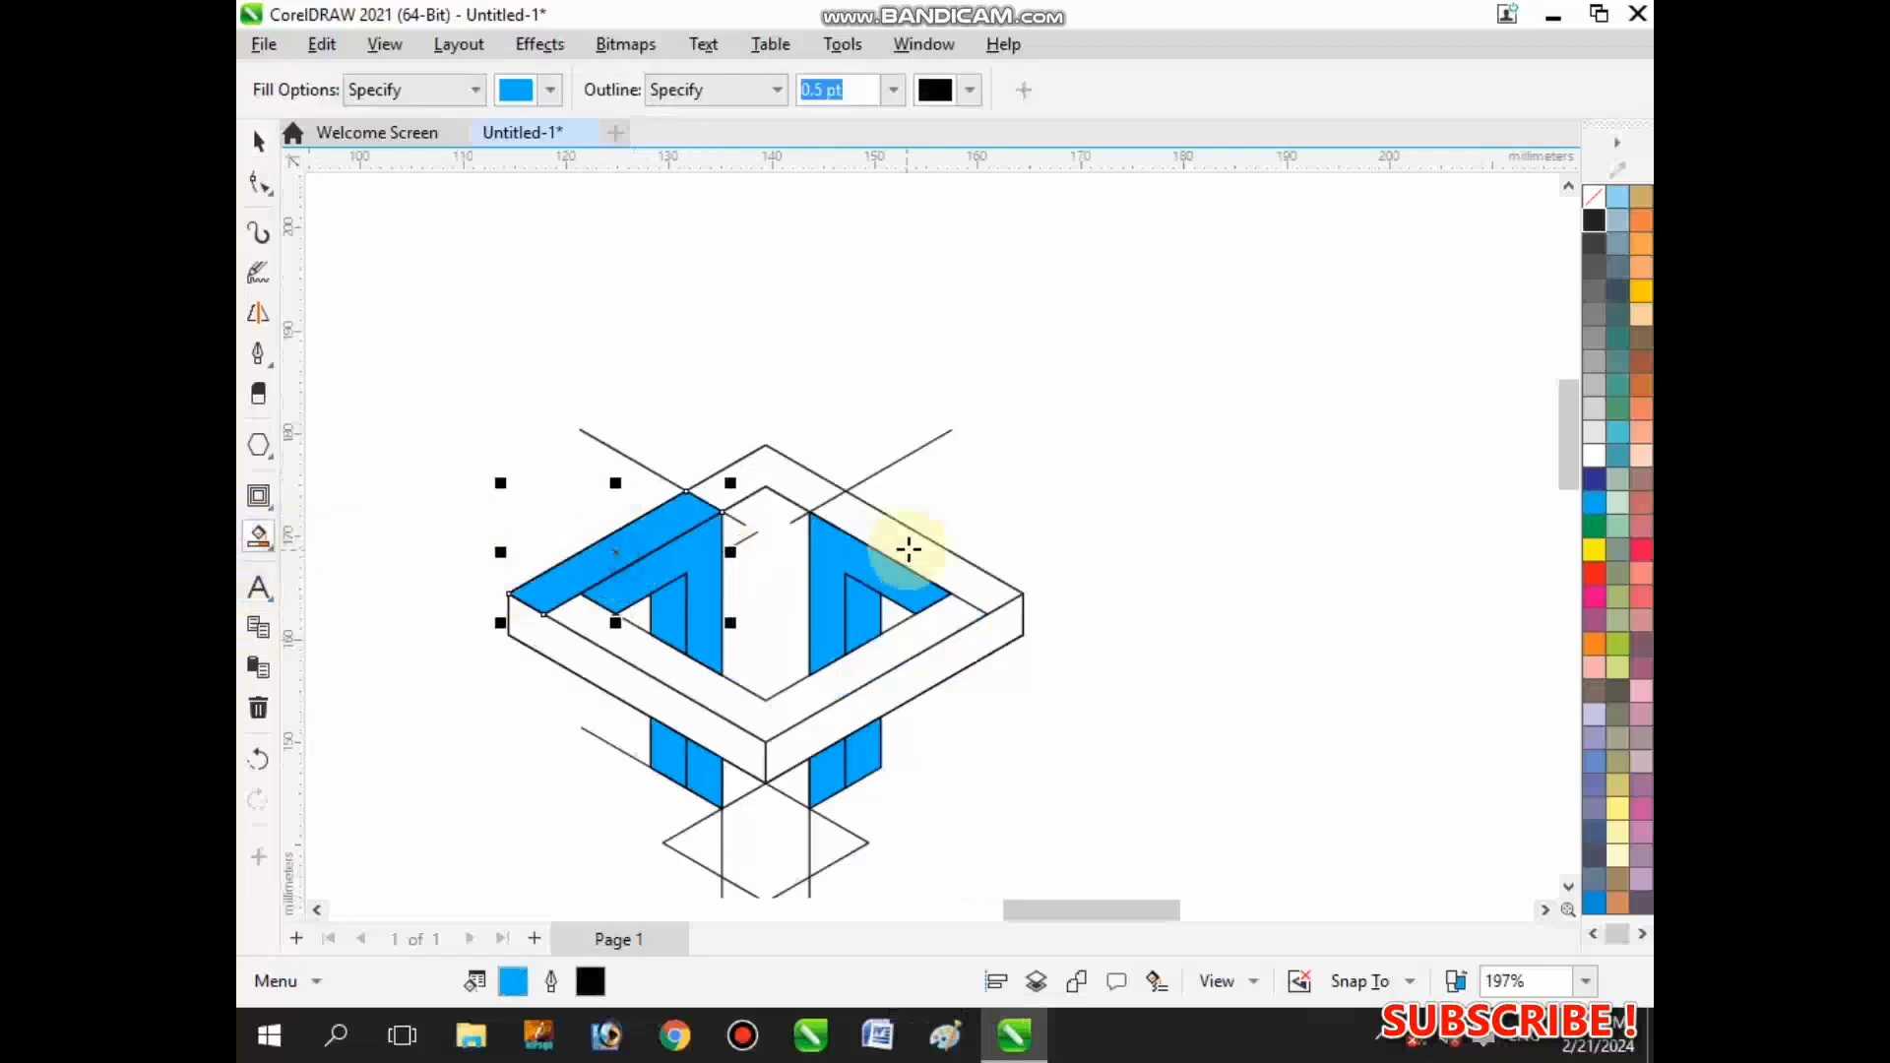
click(907, 548)
click(878, 624)
click(755, 708)
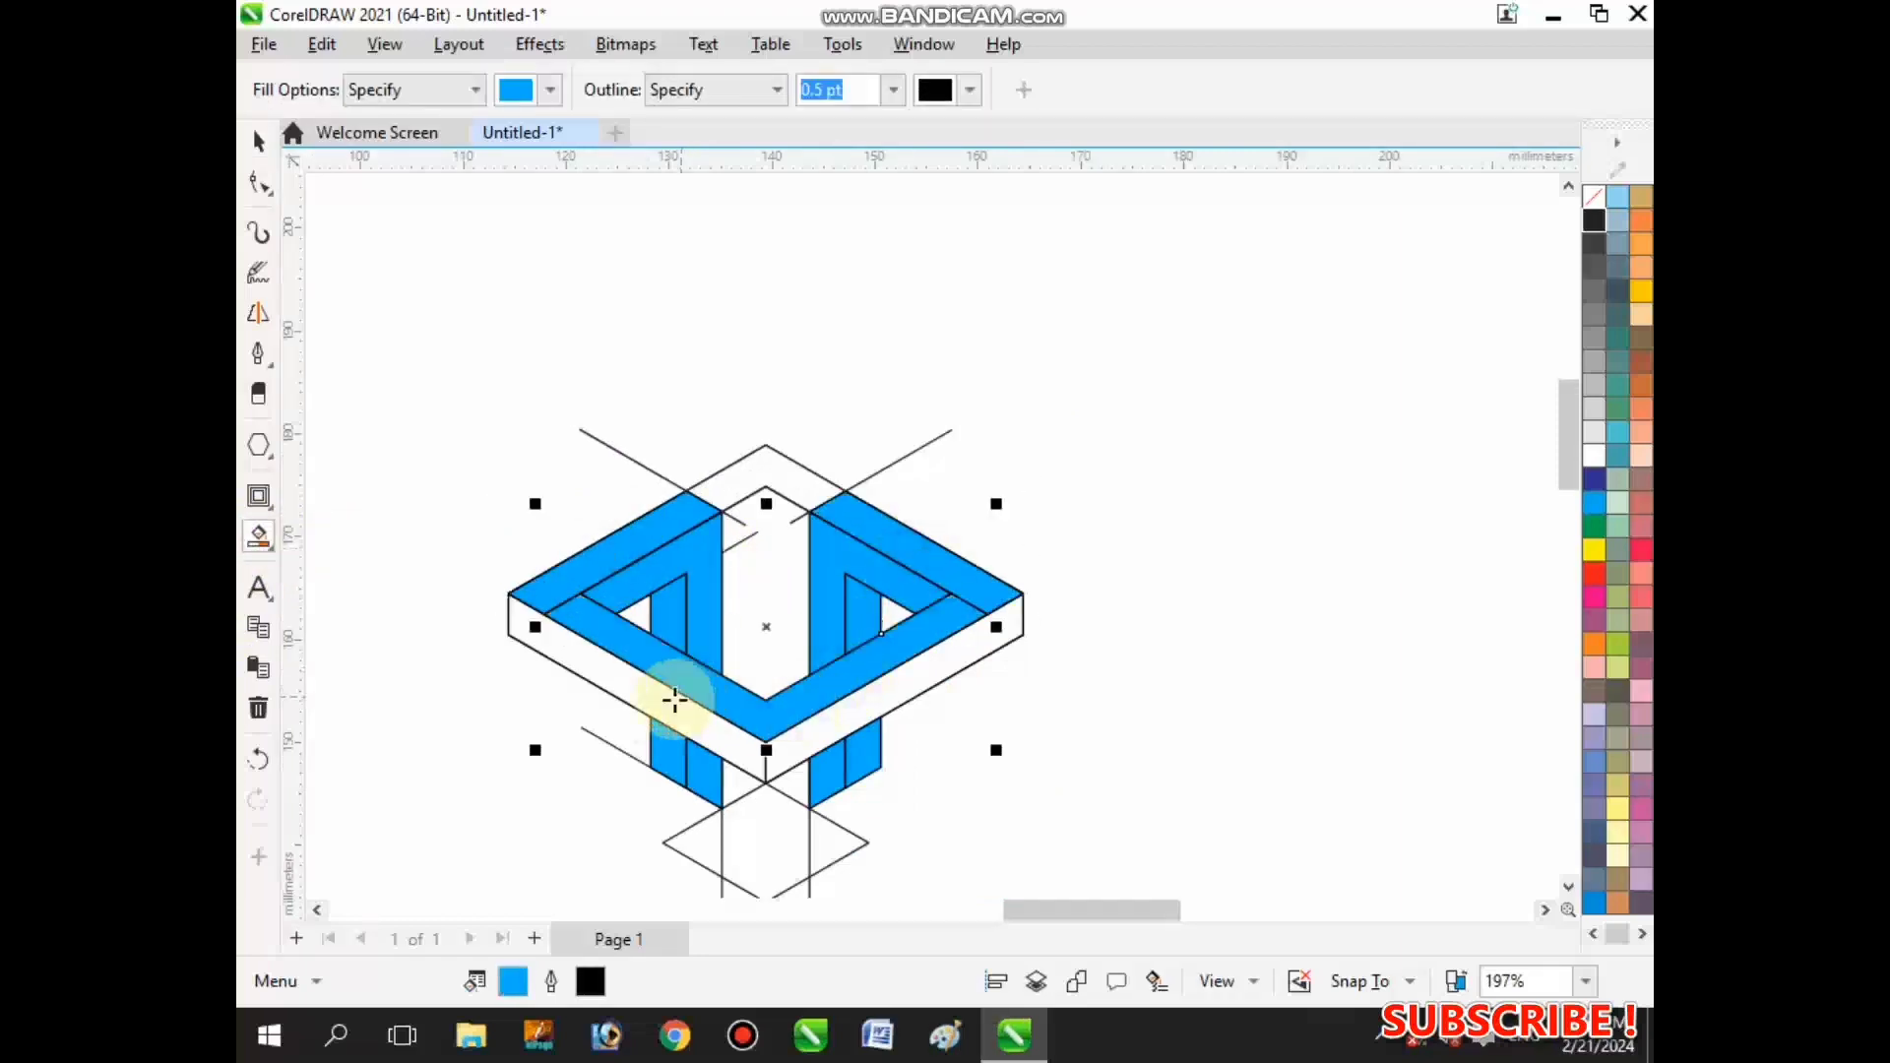
click(662, 708)
click(259, 144)
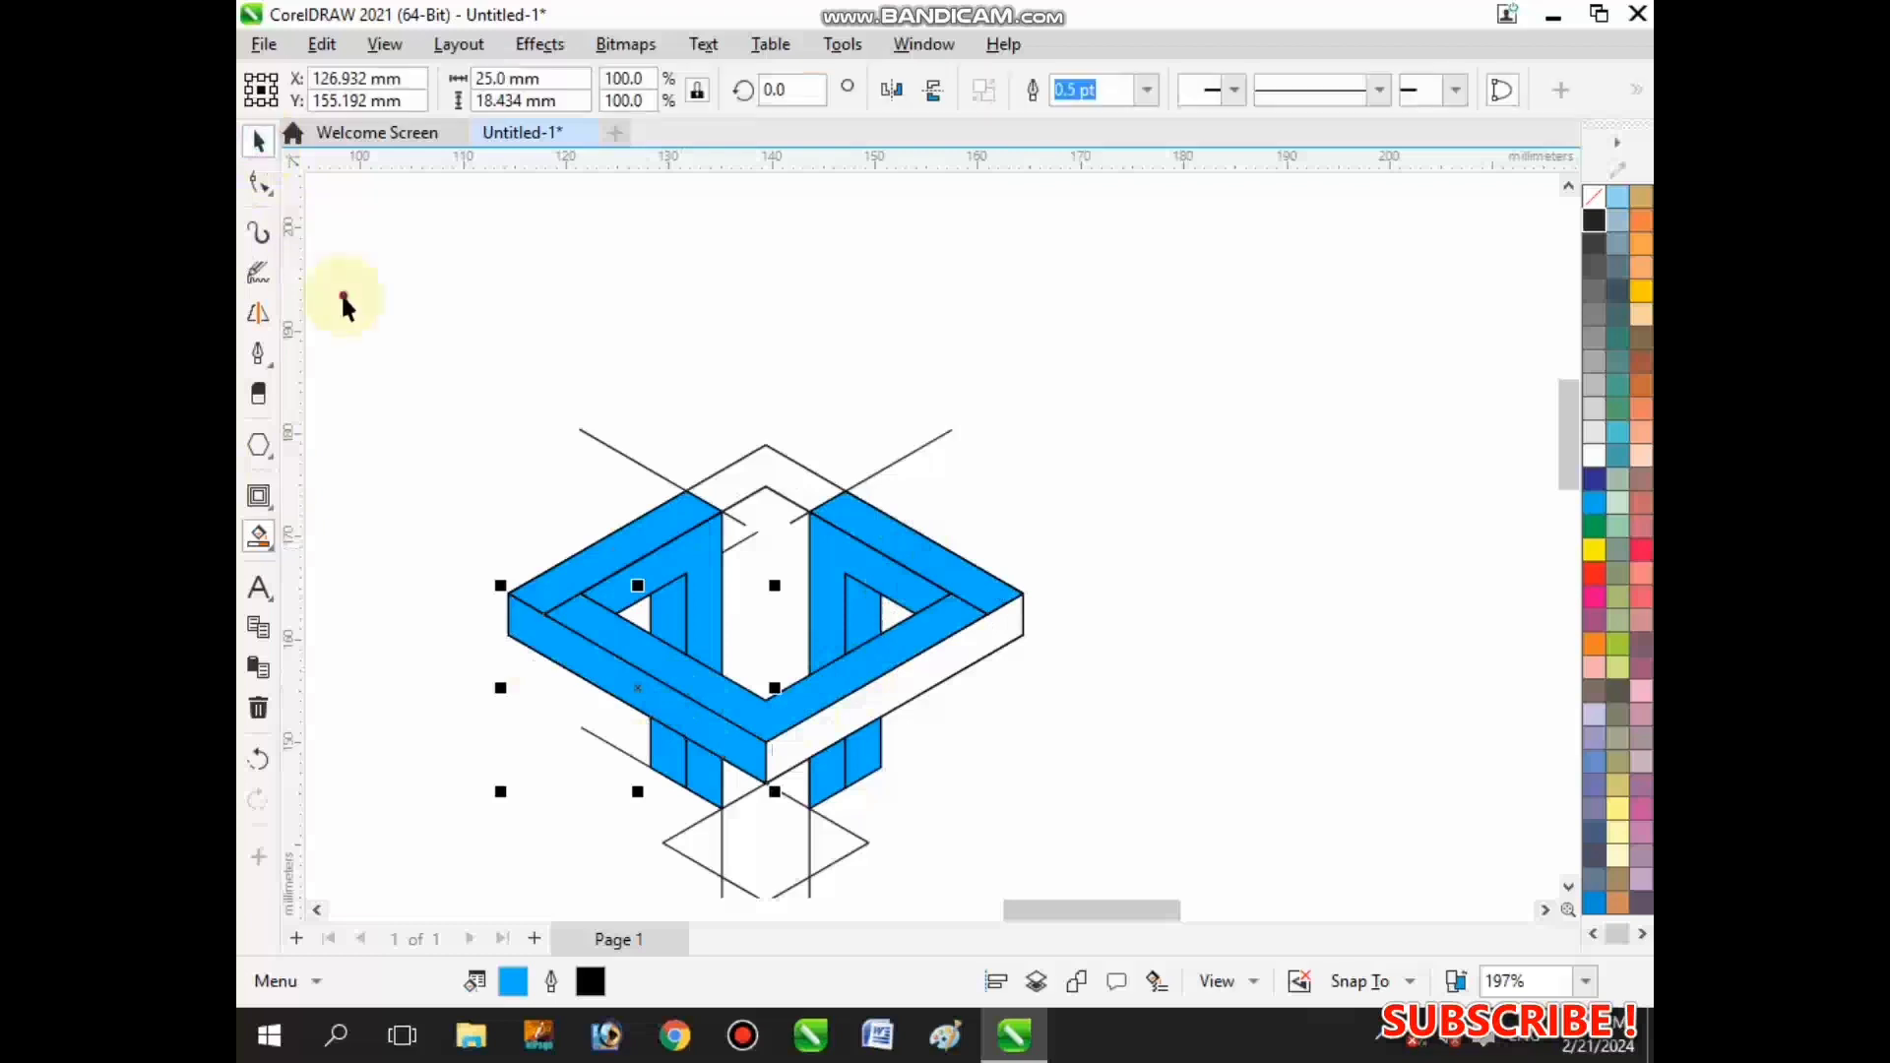
click(351, 390)
click(255, 541)
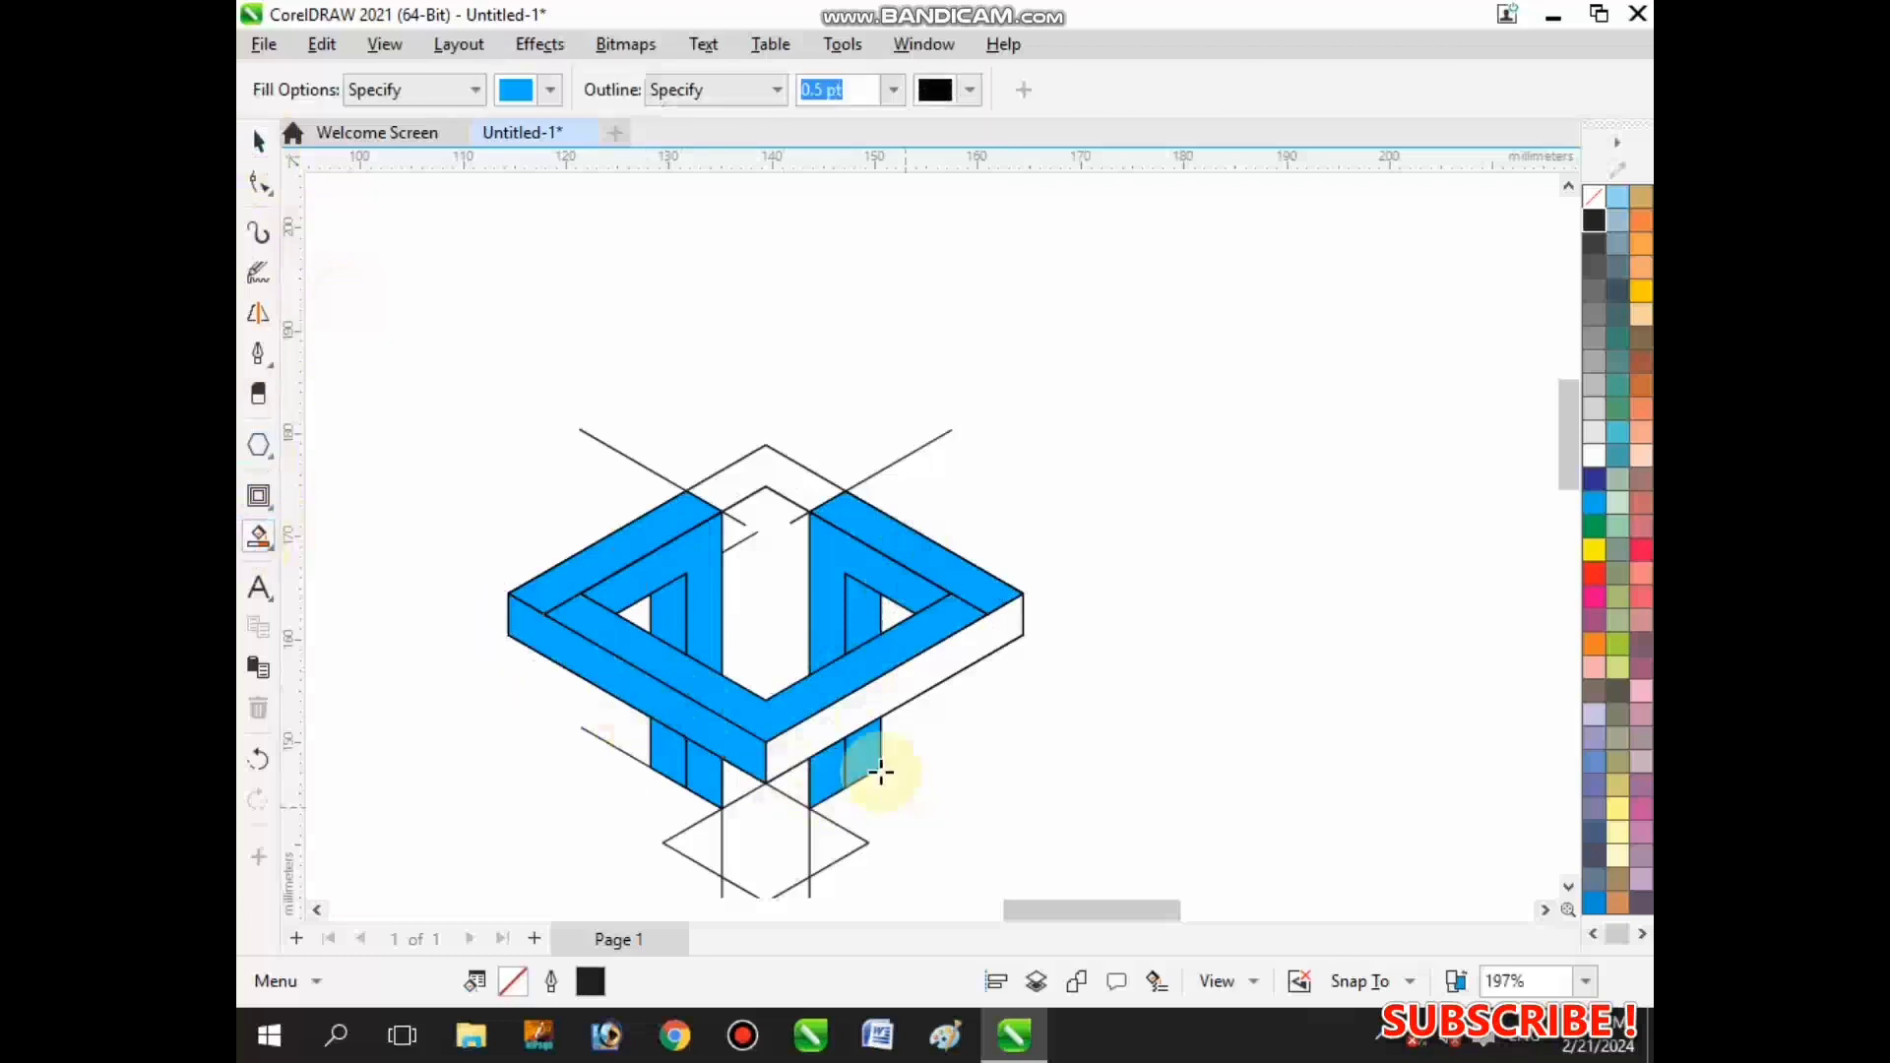
click(830, 725)
click(409, 382)
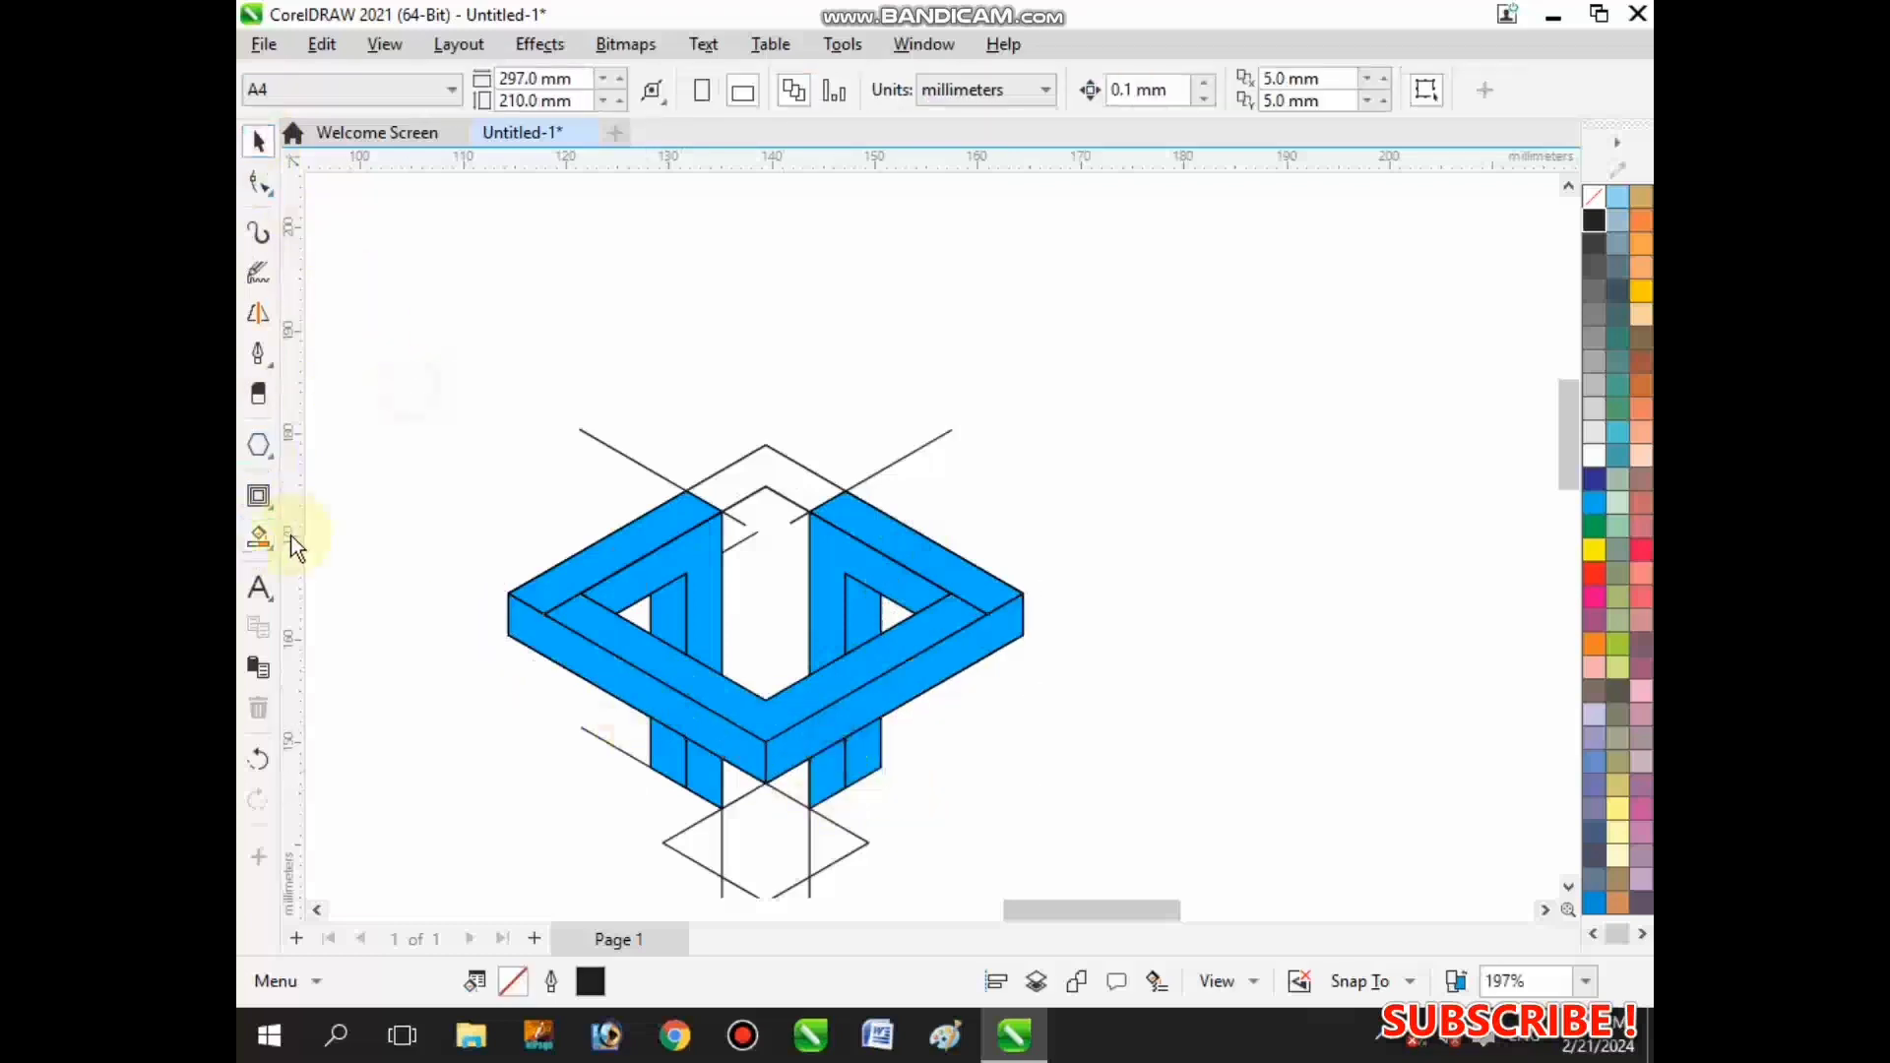
- Weld the slab's two blue upper arms and its V-shaped front top face into one shape
click(648, 530)
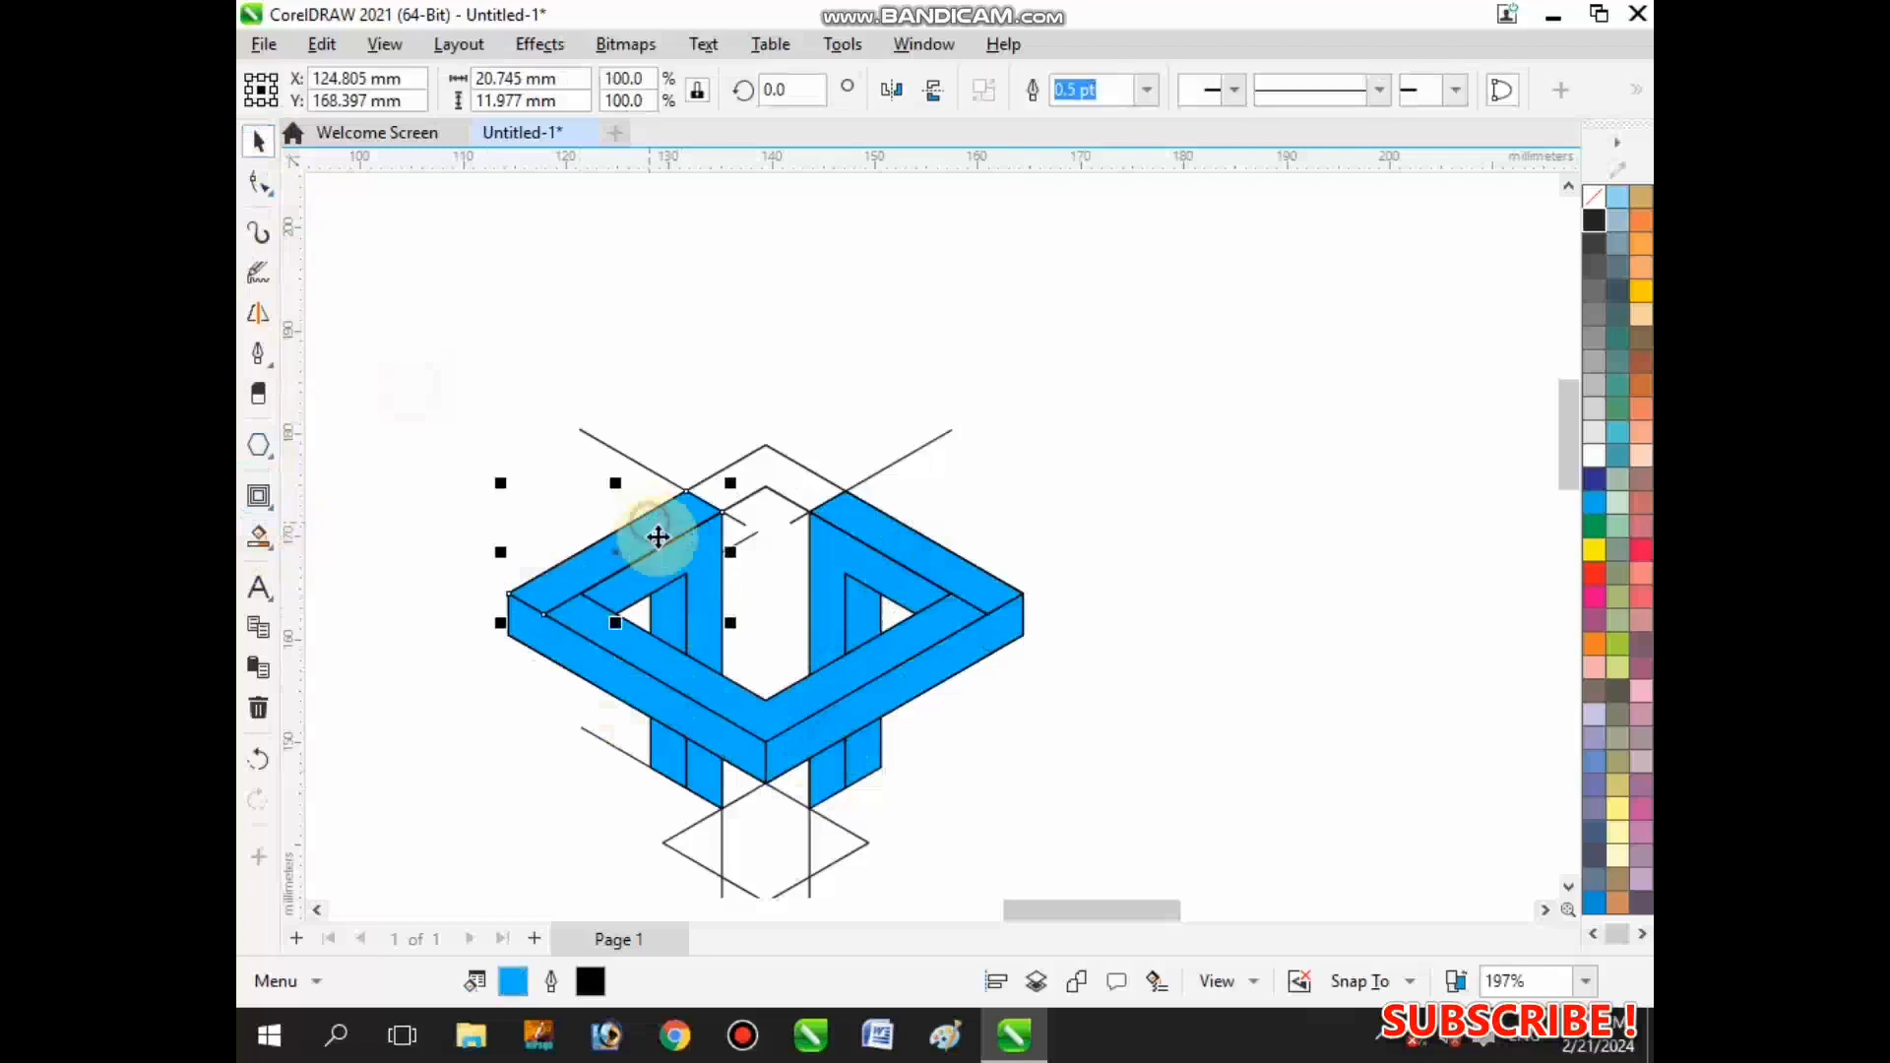
scroll(658, 562, up, 2)
shift+click(677, 695)
shift+click(962, 695)
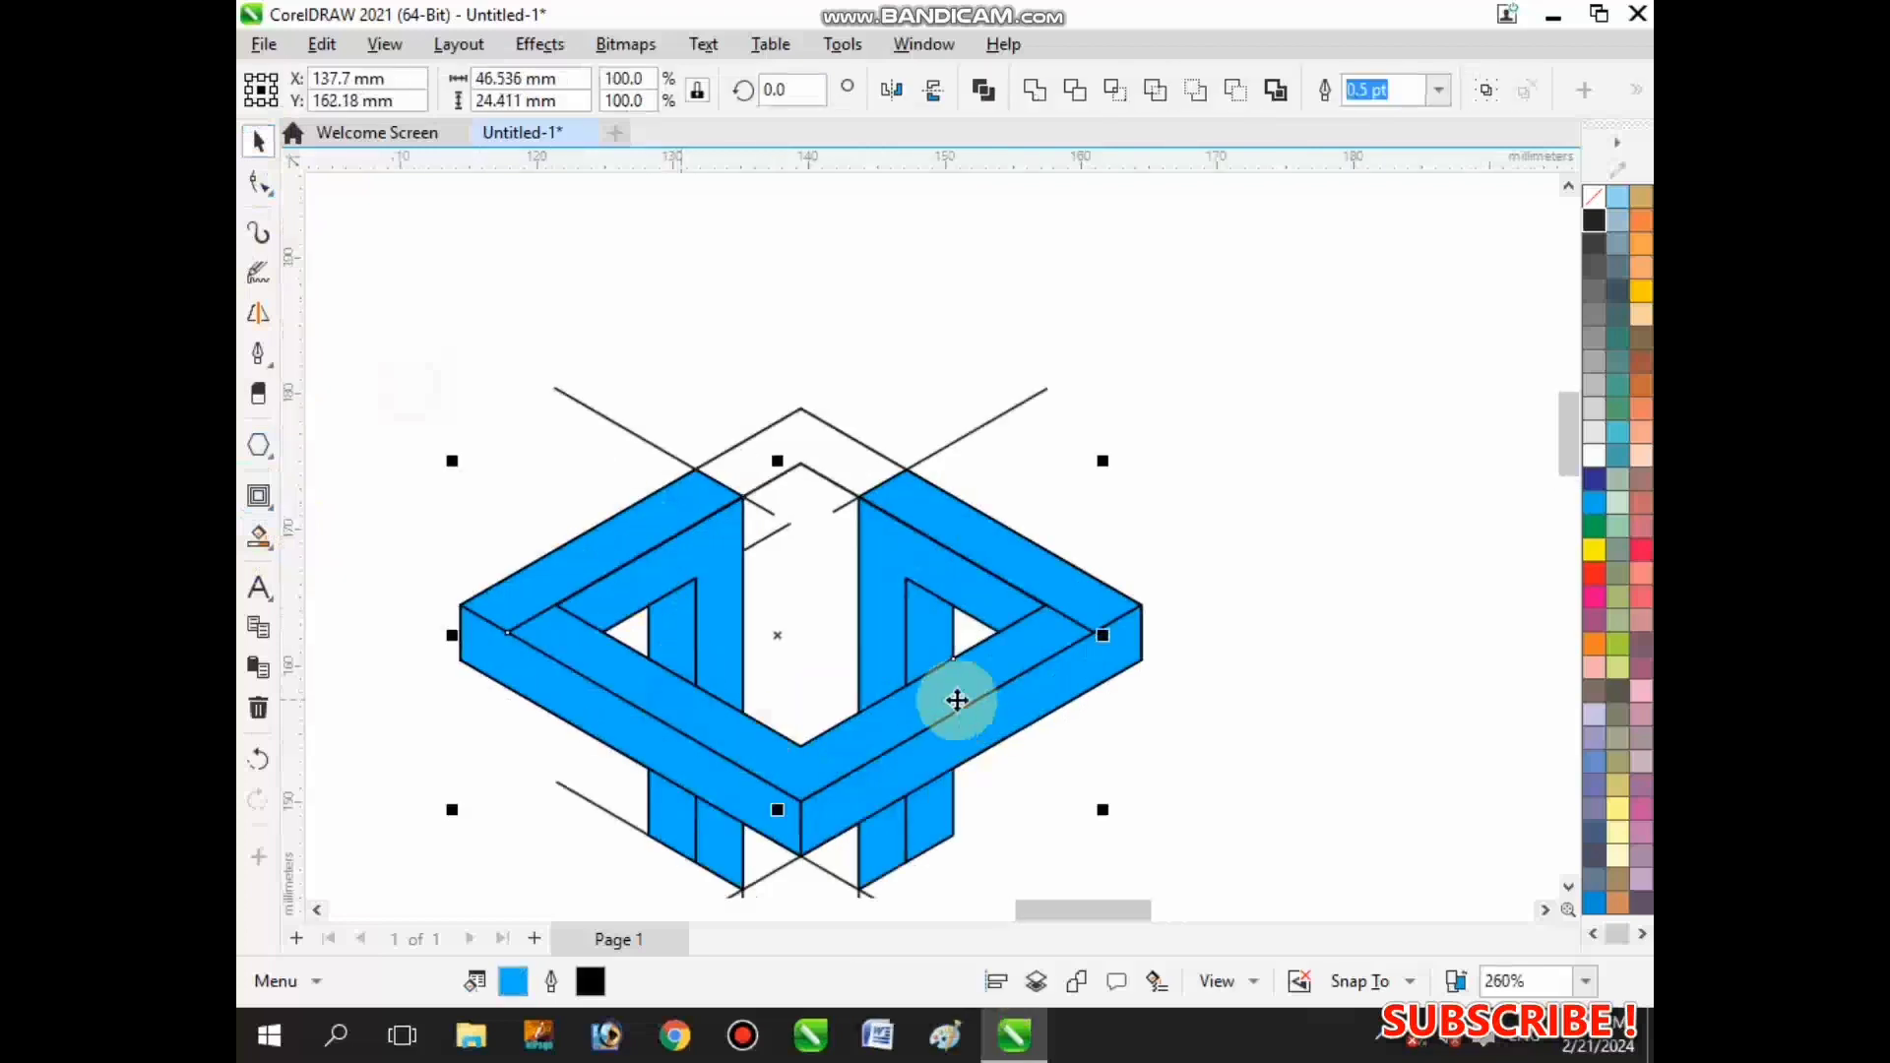
click(609, 641)
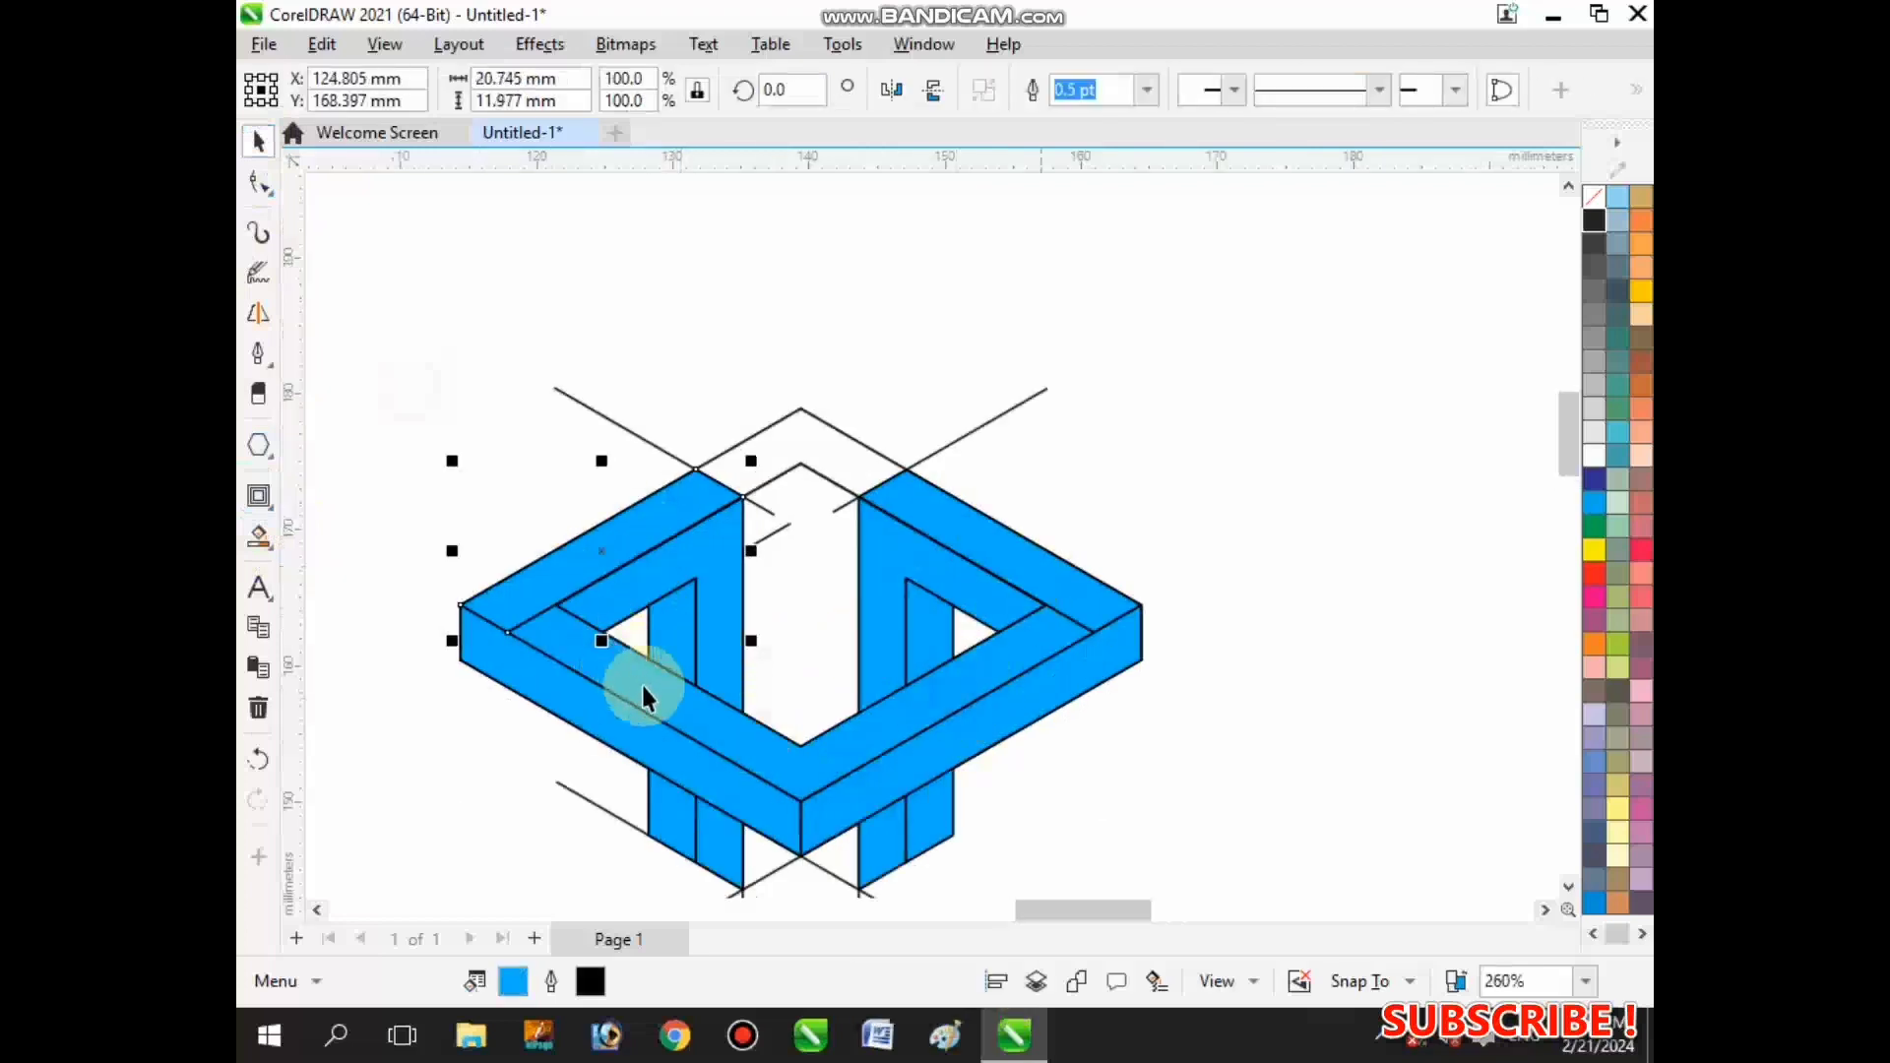
shift+click(641, 682)
shift+click(991, 549)
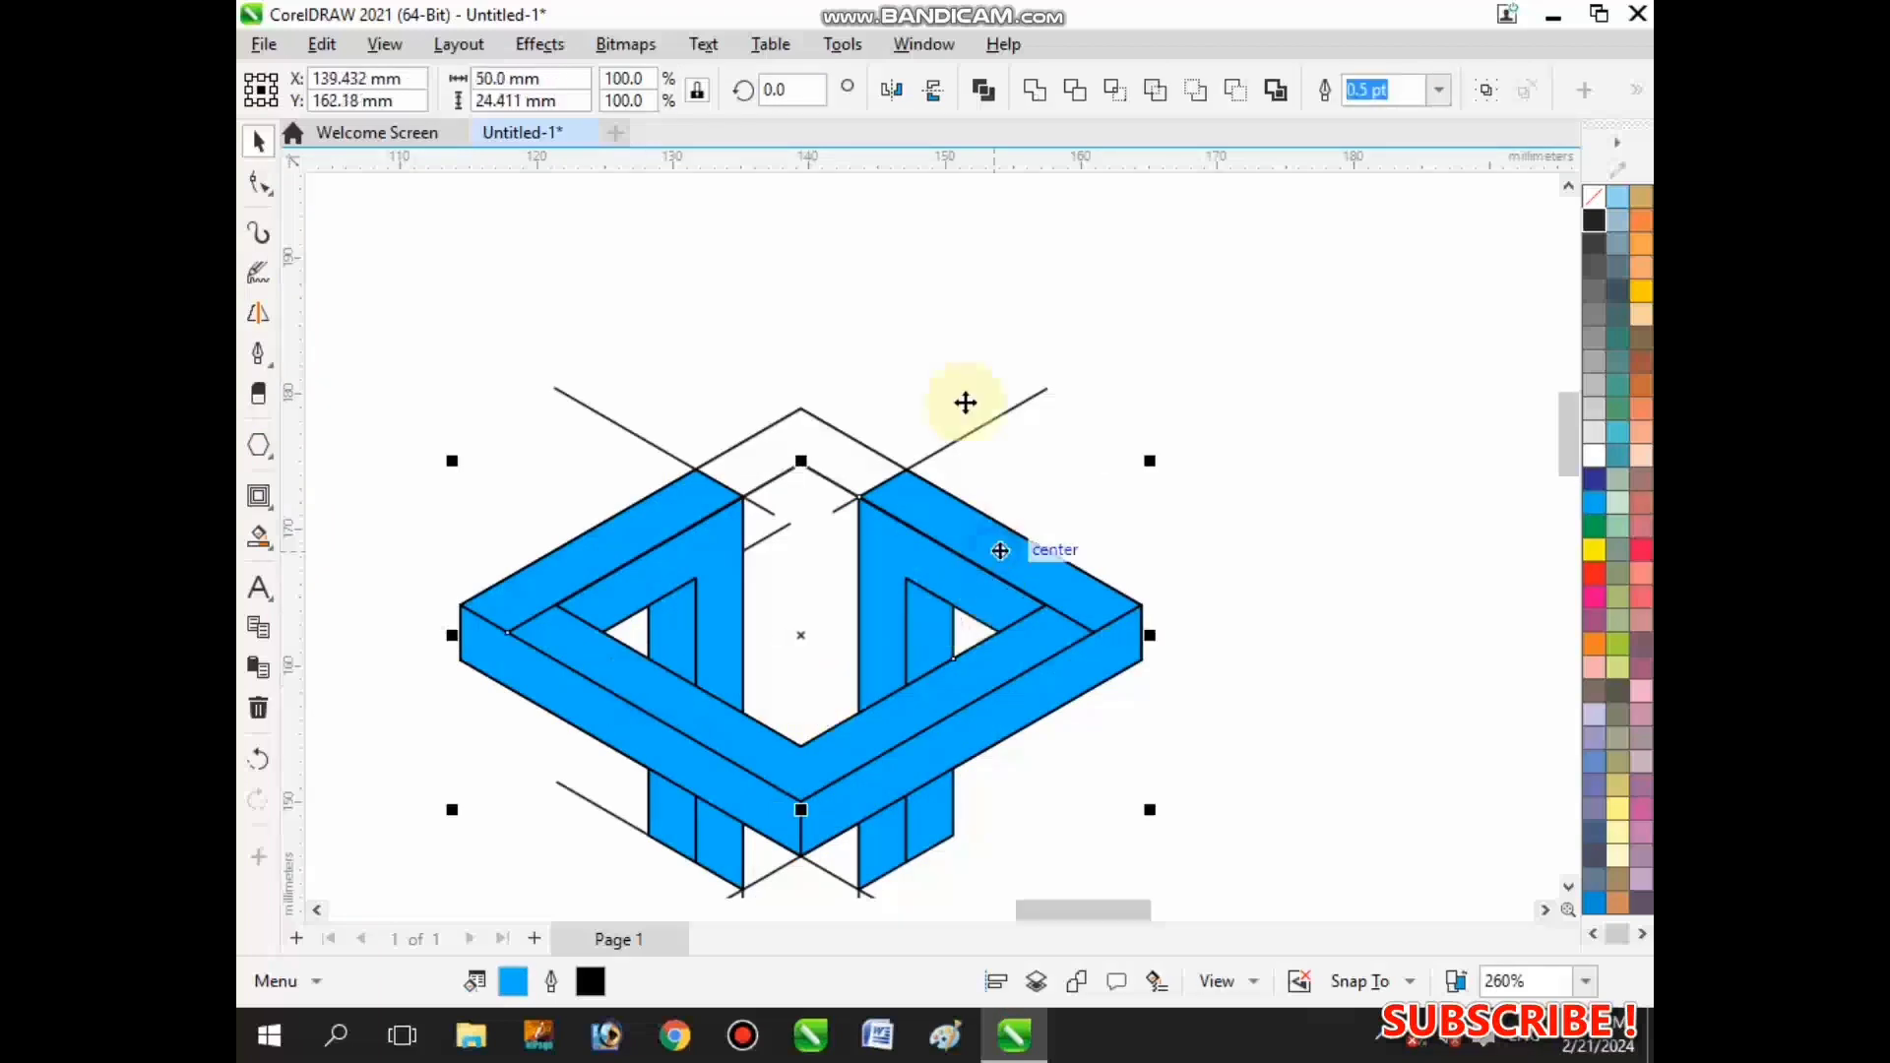
click(1041, 97)
scroll(907, 319, down, 2)
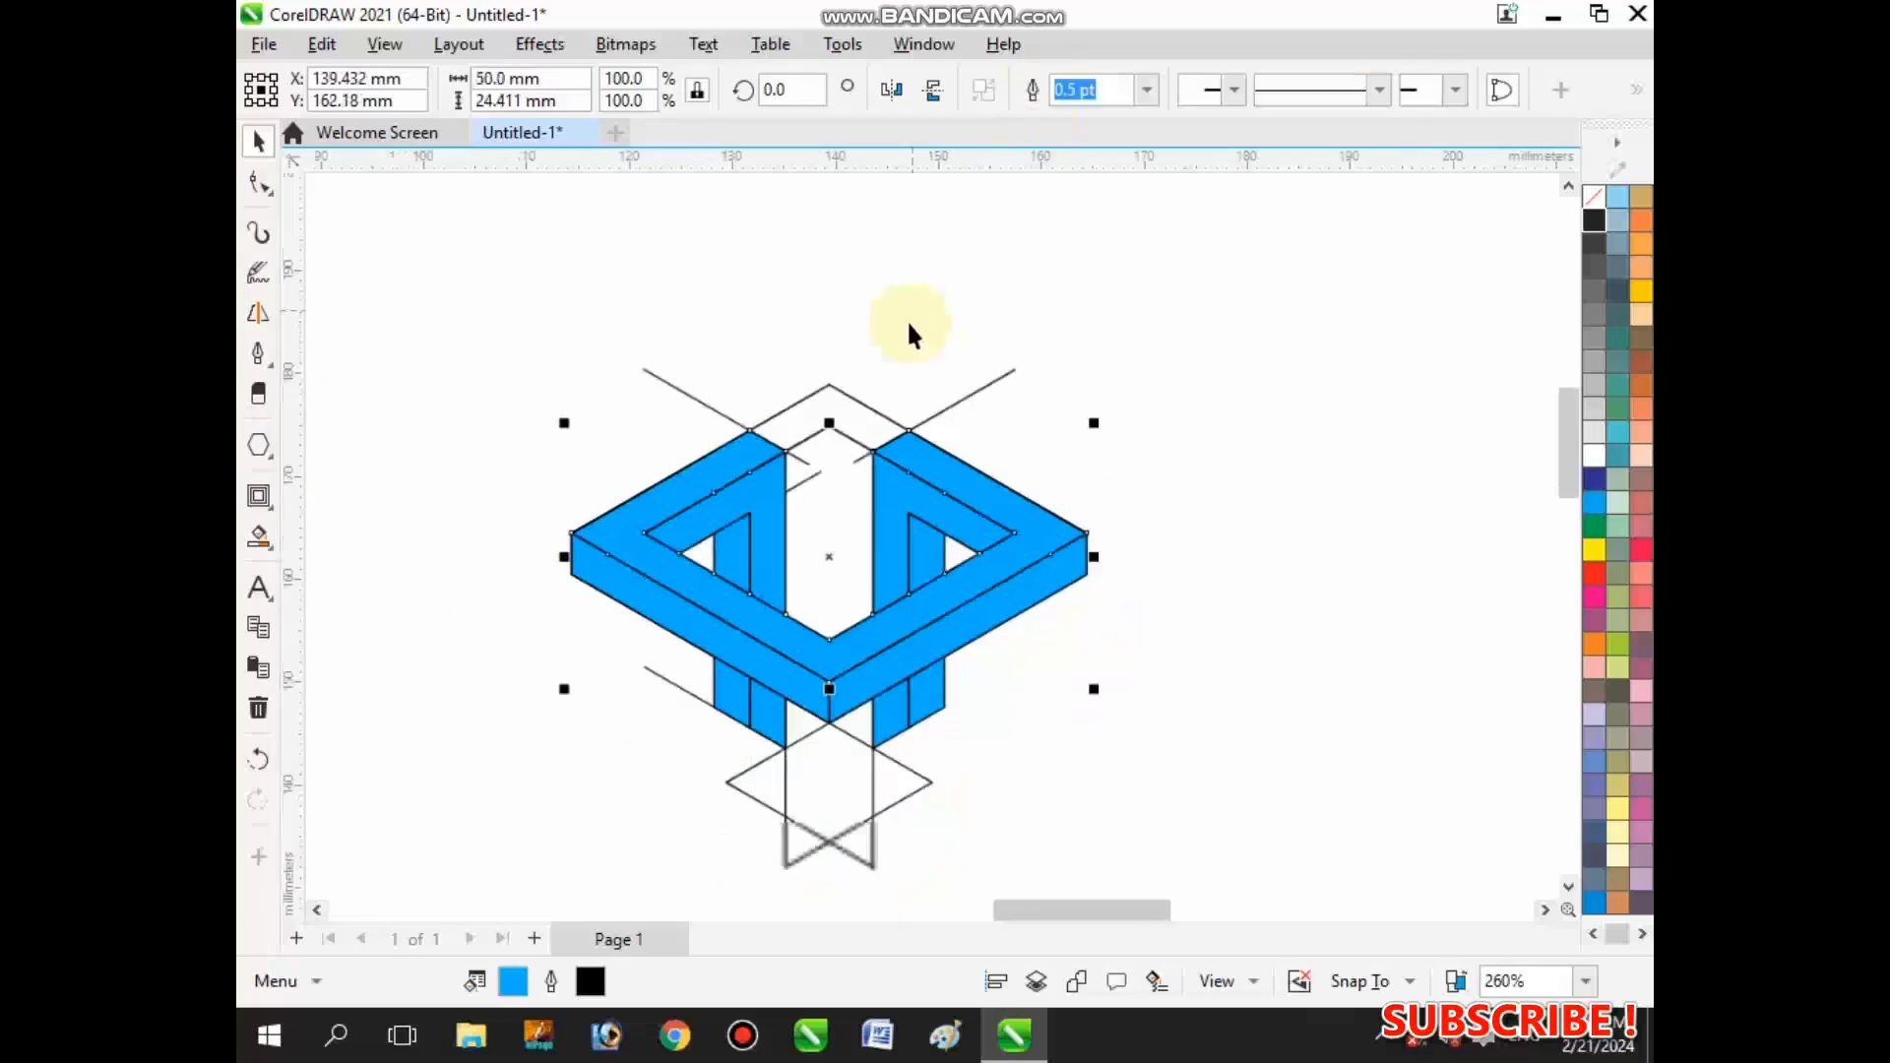
click(1128, 508)
- Delete the two slanted guide lines above the slab, the short line inside the opening and the slanted line at the lower-left leg
scroll(949, 379, up, 1)
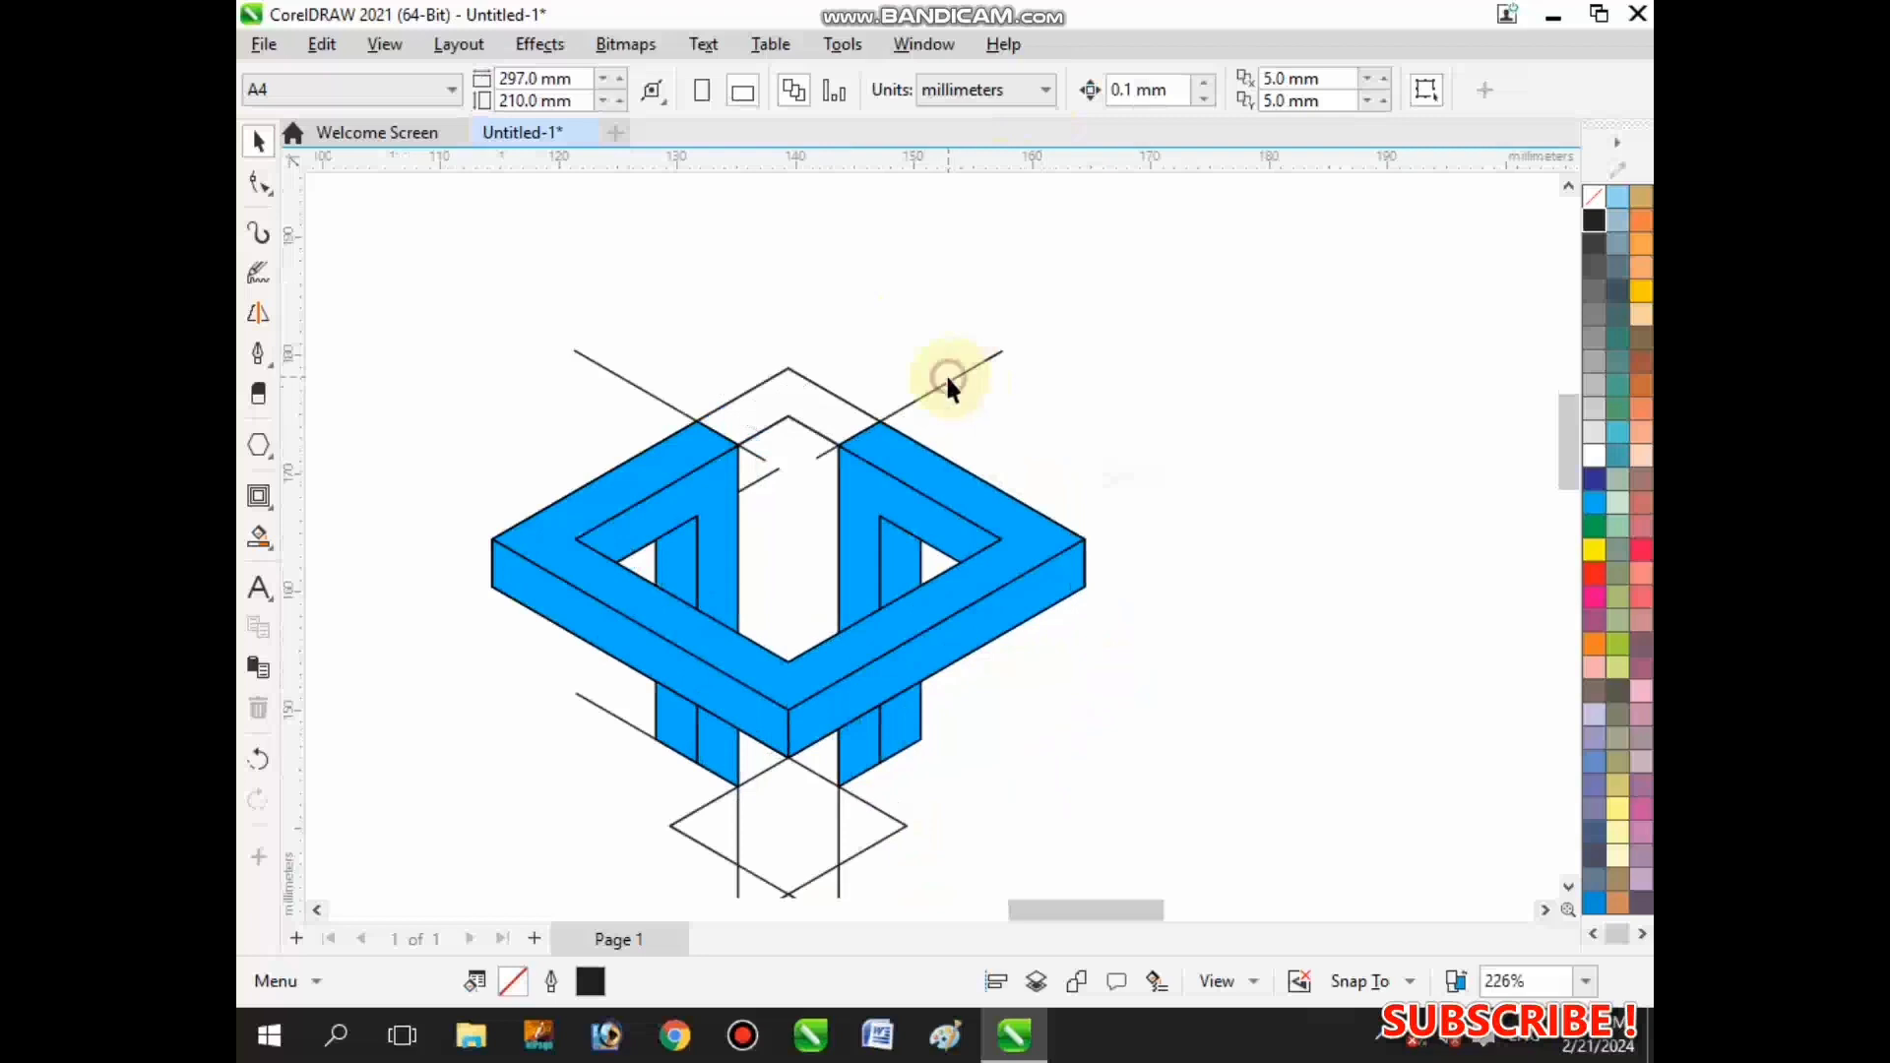
click(942, 384)
key(Delete)
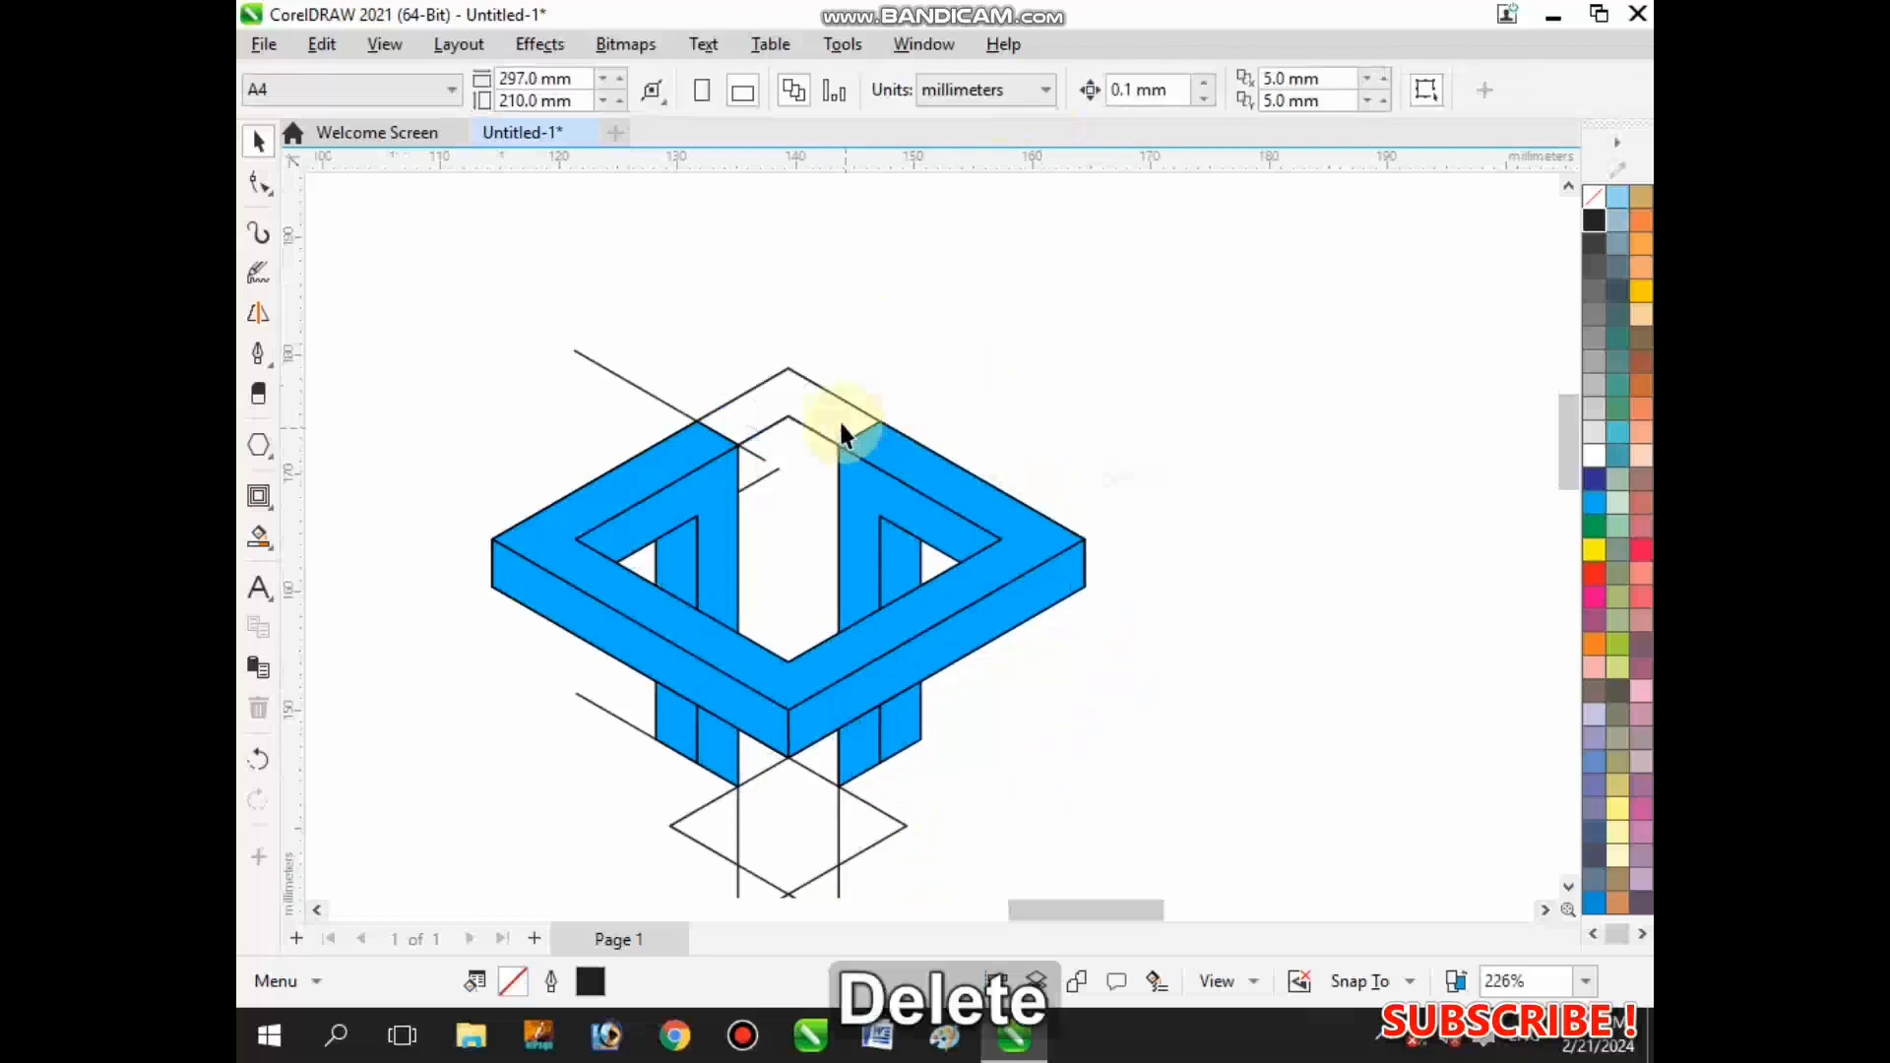
click(754, 448)
key(Delete)
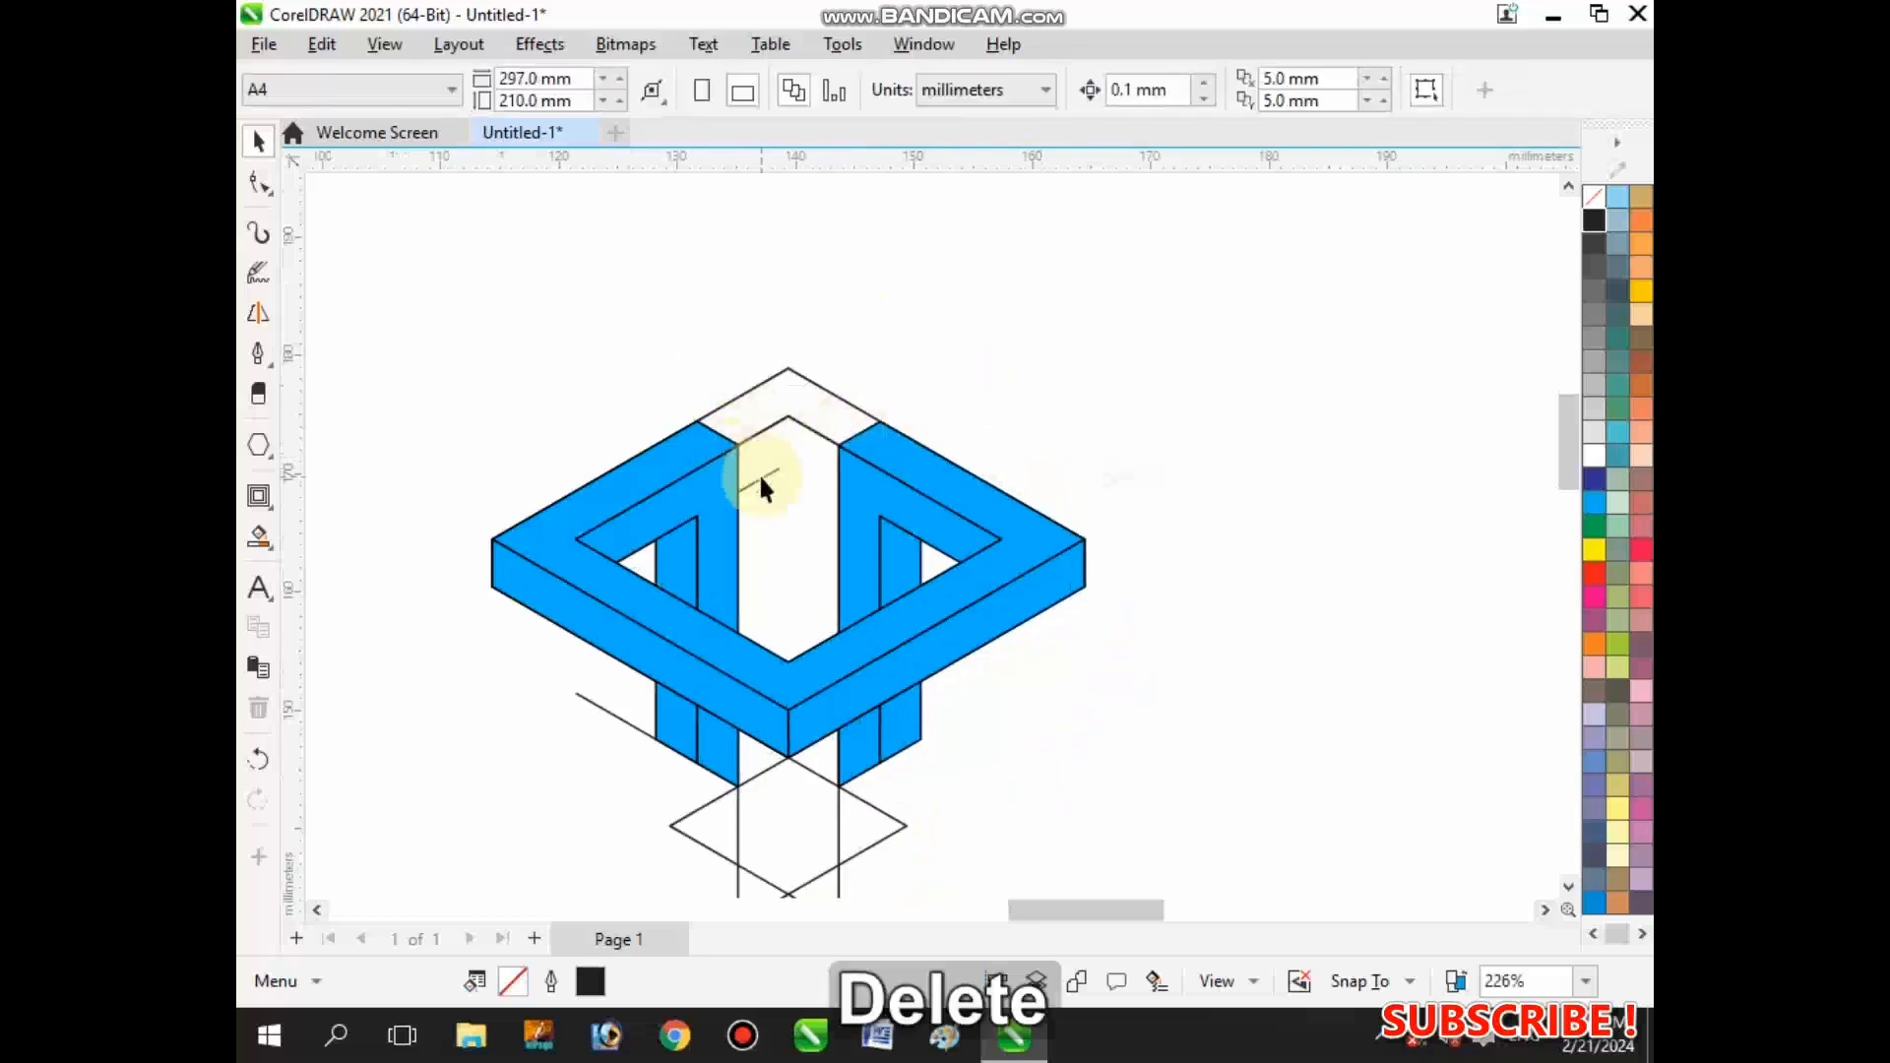
click(713, 596)
key(Delete)
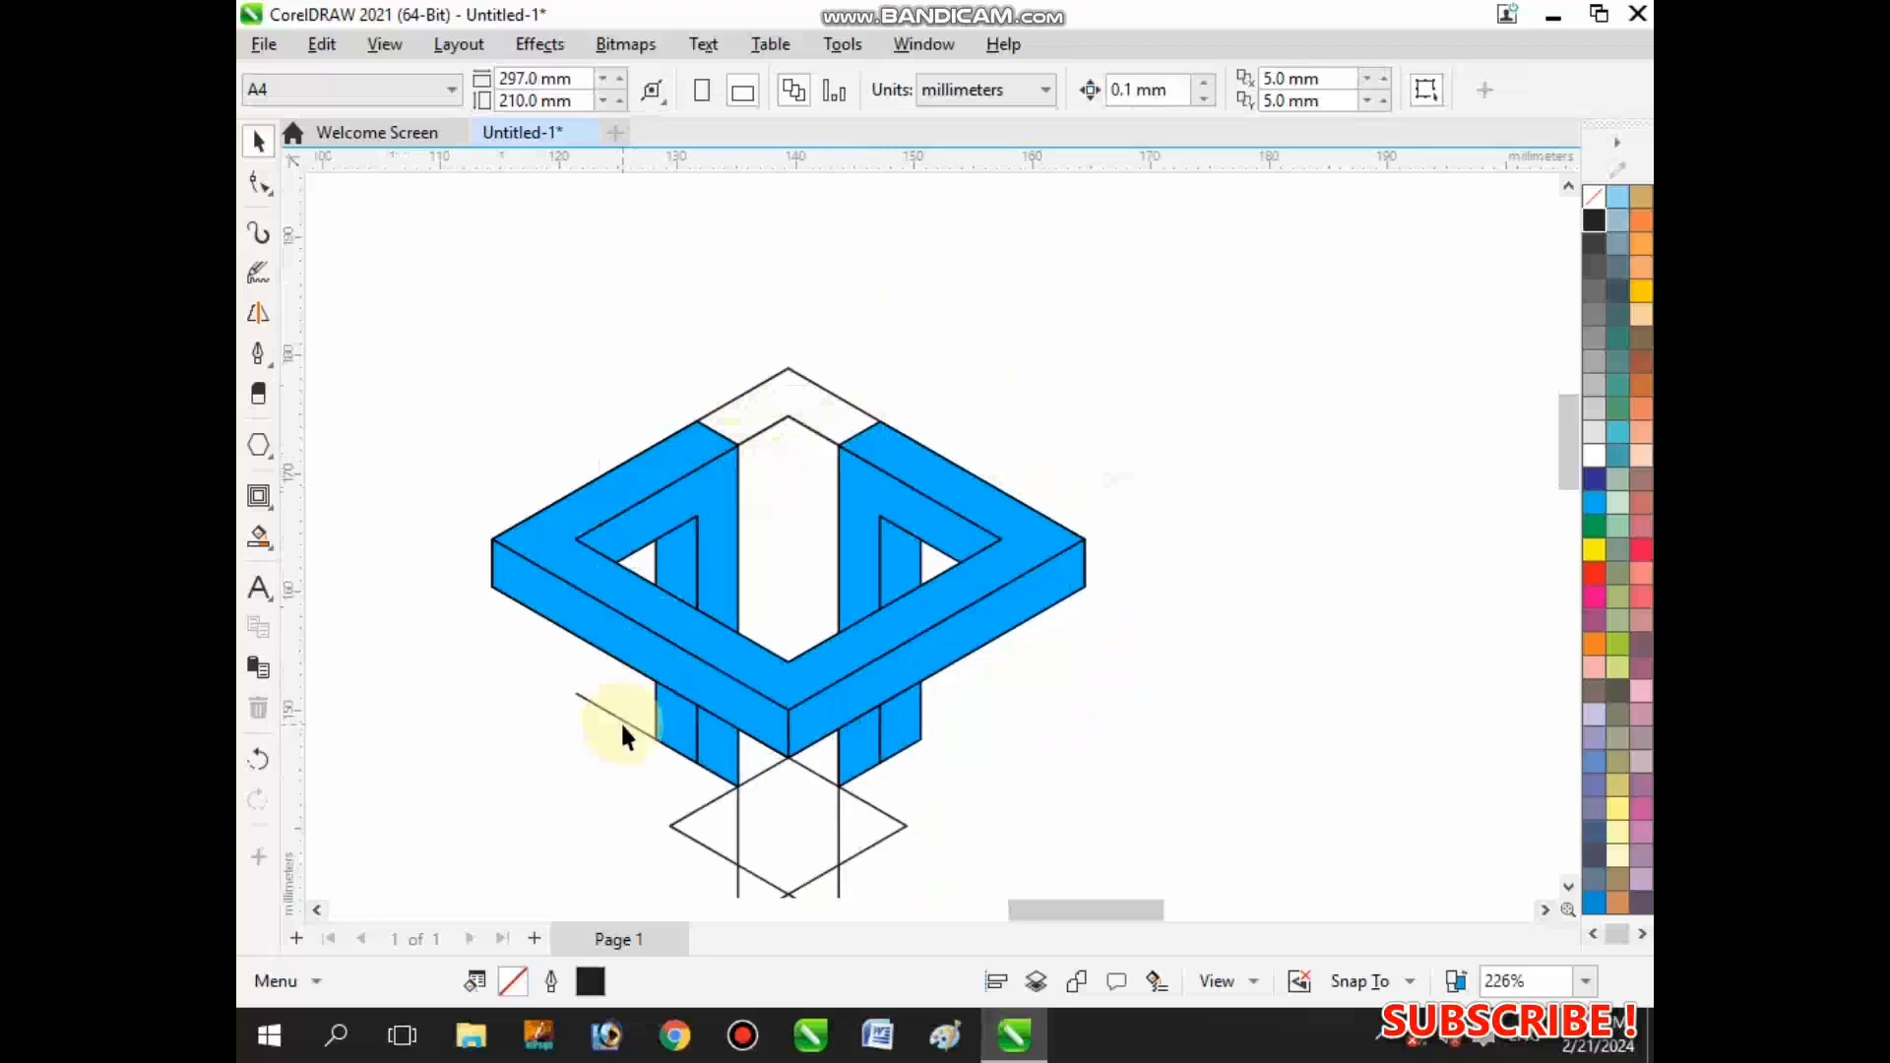
click(620, 721)
key(Delete)
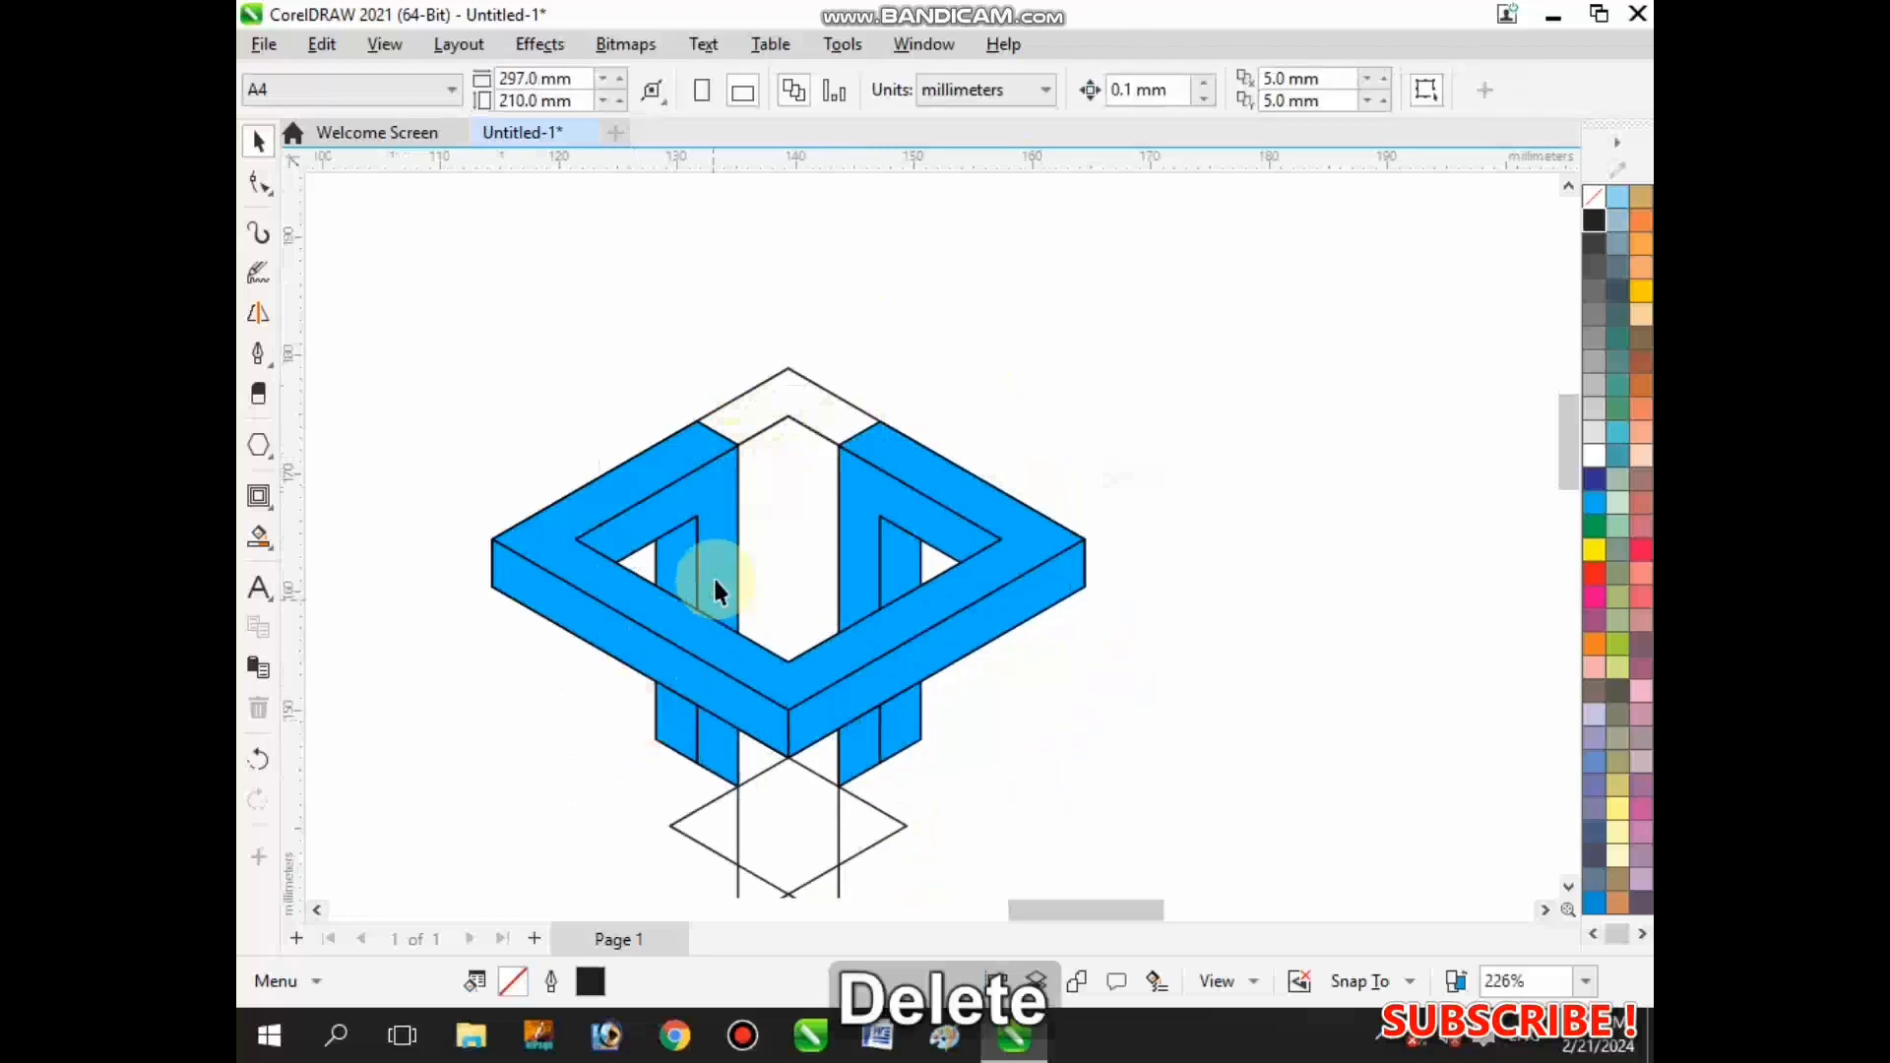
- Delete the unfilled outline segments bridging the gap between the slab's two upper arms
click(764, 381)
key(Delete)
click(776, 422)
key(Delete)
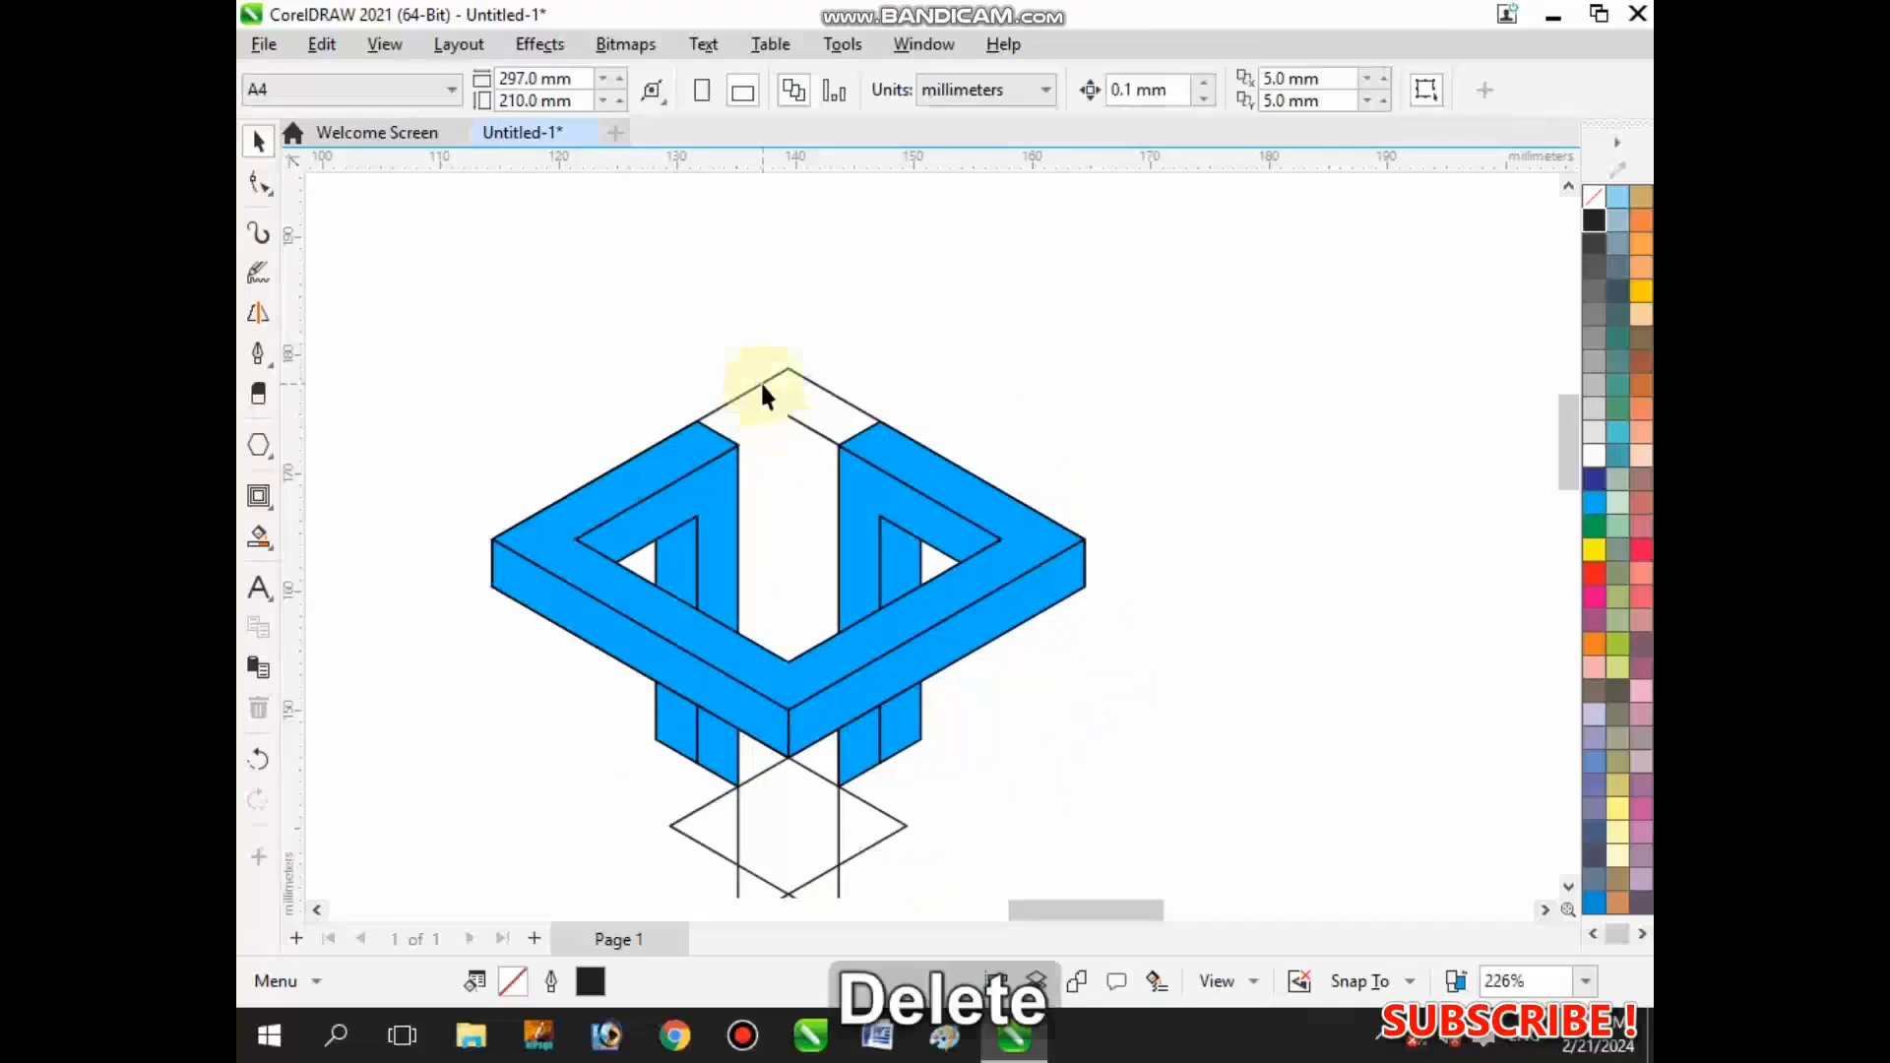
click(807, 418)
key(Delete)
click(816, 433)
key(Delete)
click(844, 402)
key(Delete)
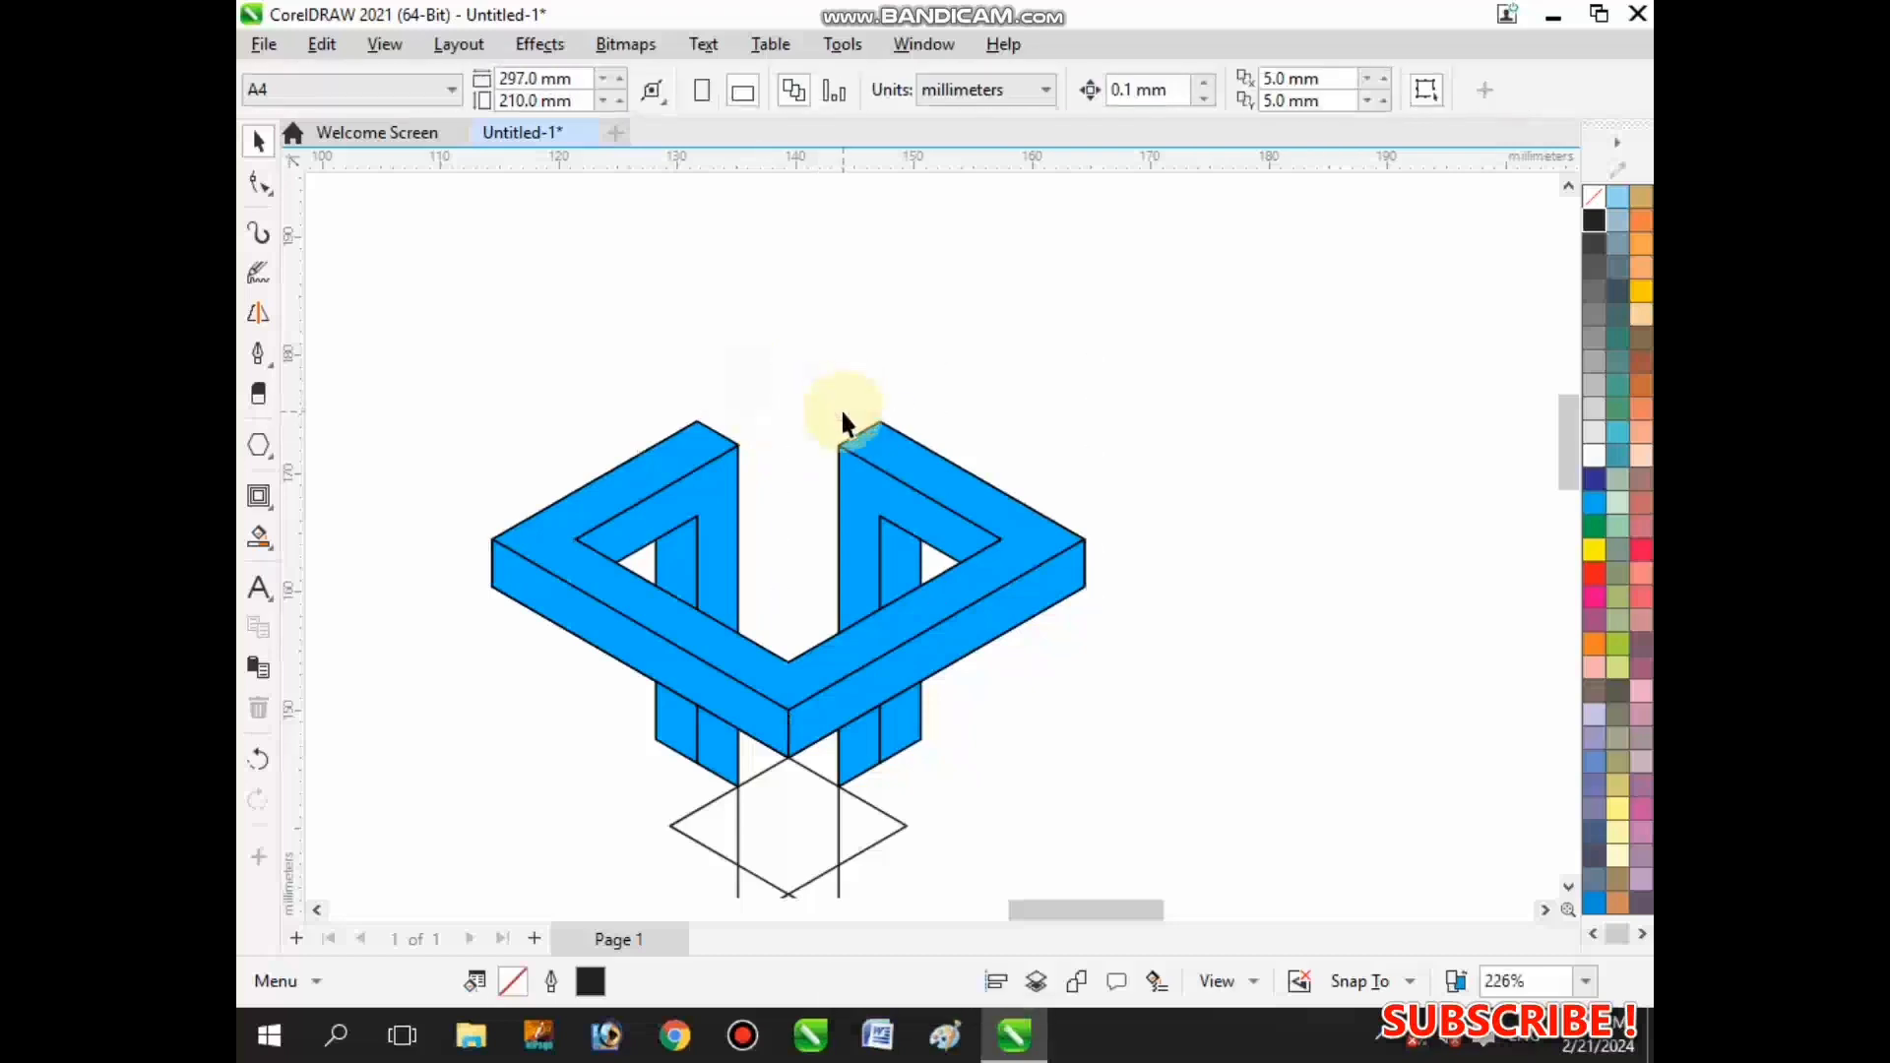
key(Pause)
- Group all the blue shapes of the logo, leaving the star guide out of the group
scroll(830, 404, down, 2)
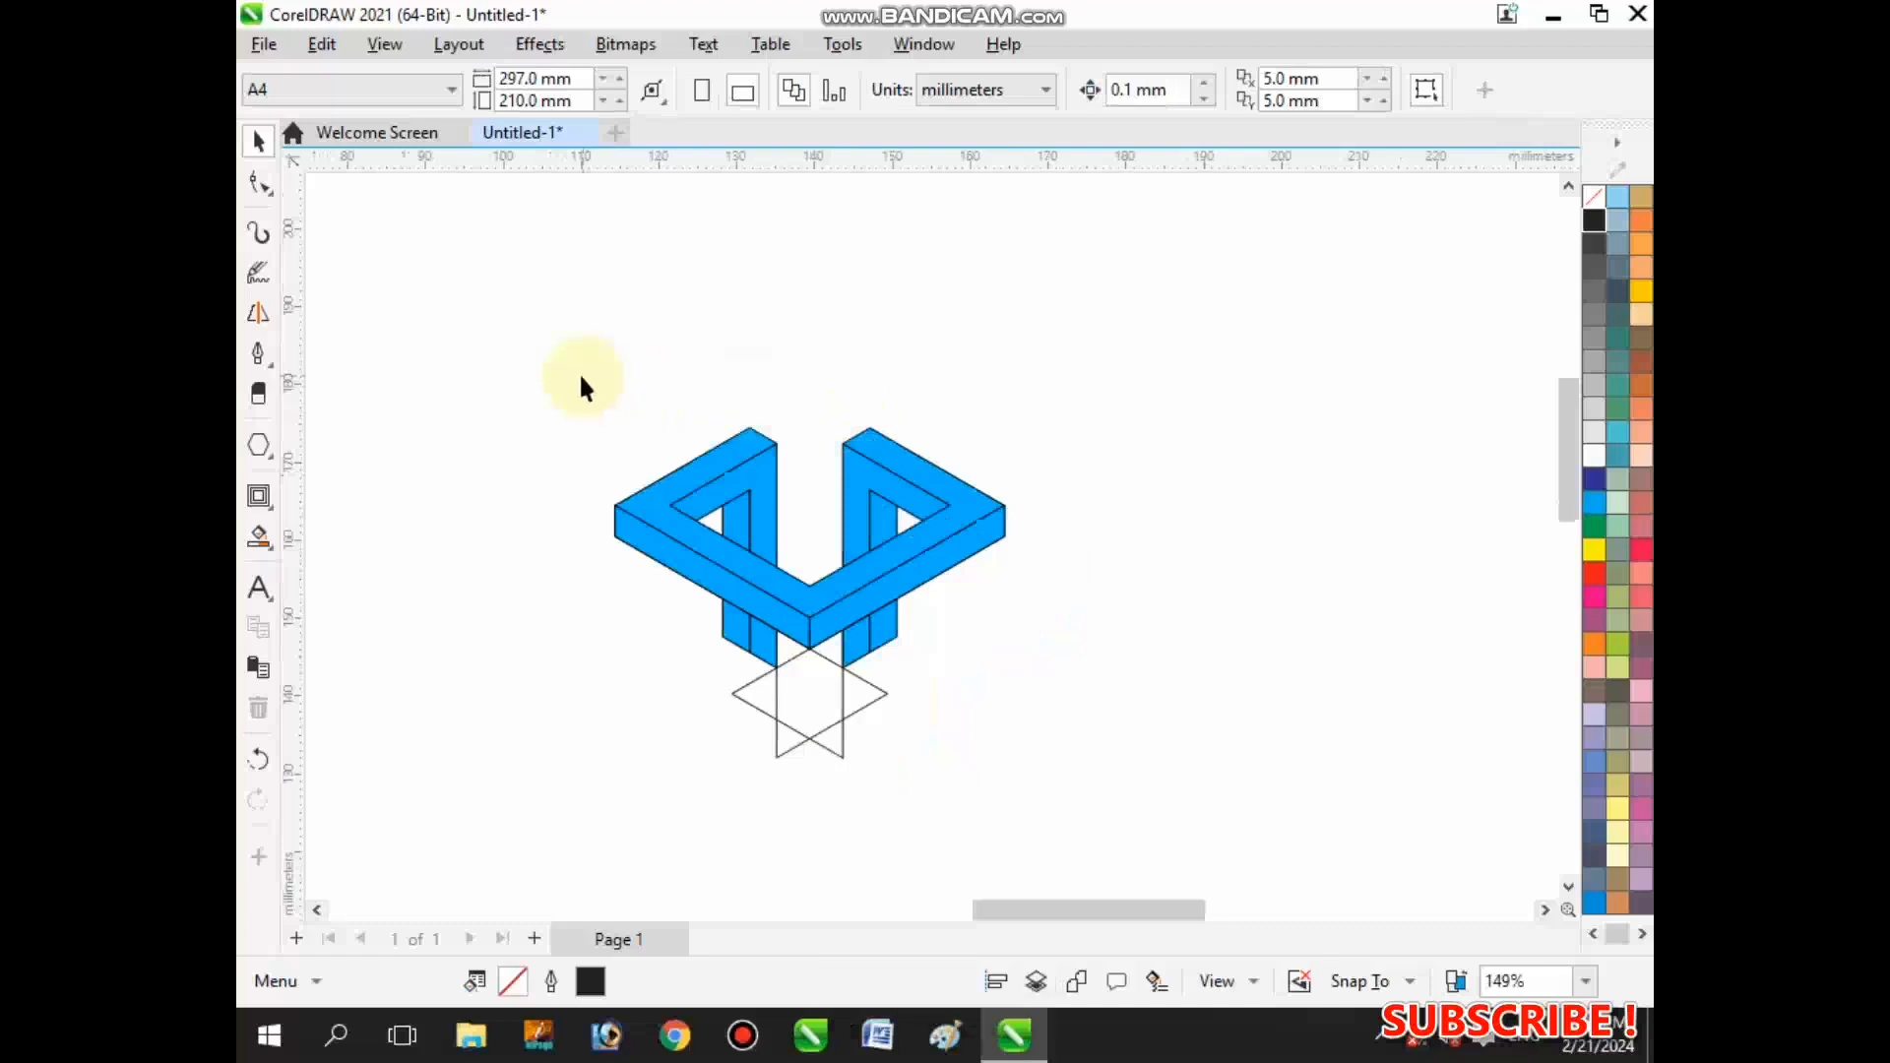
drag(988, 687, 1048, 701)
key(ctrl+g)
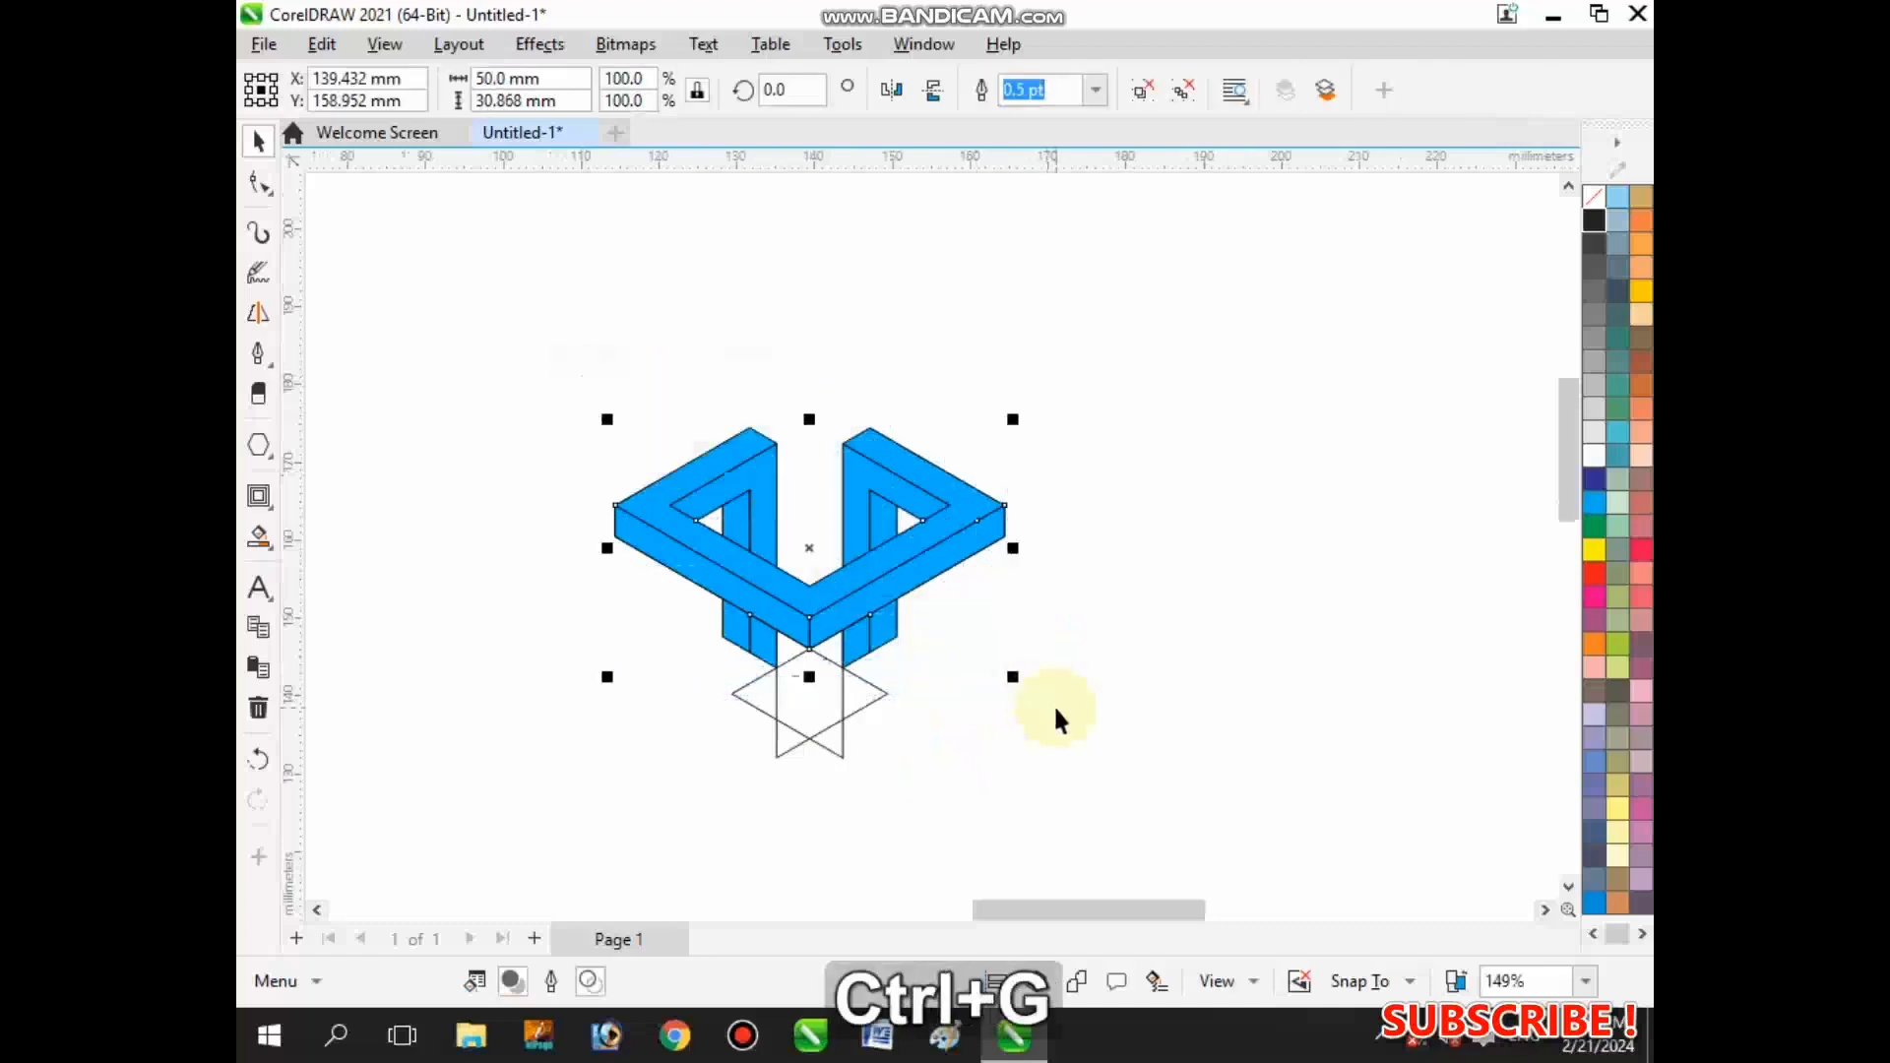
key(ctrl+z)
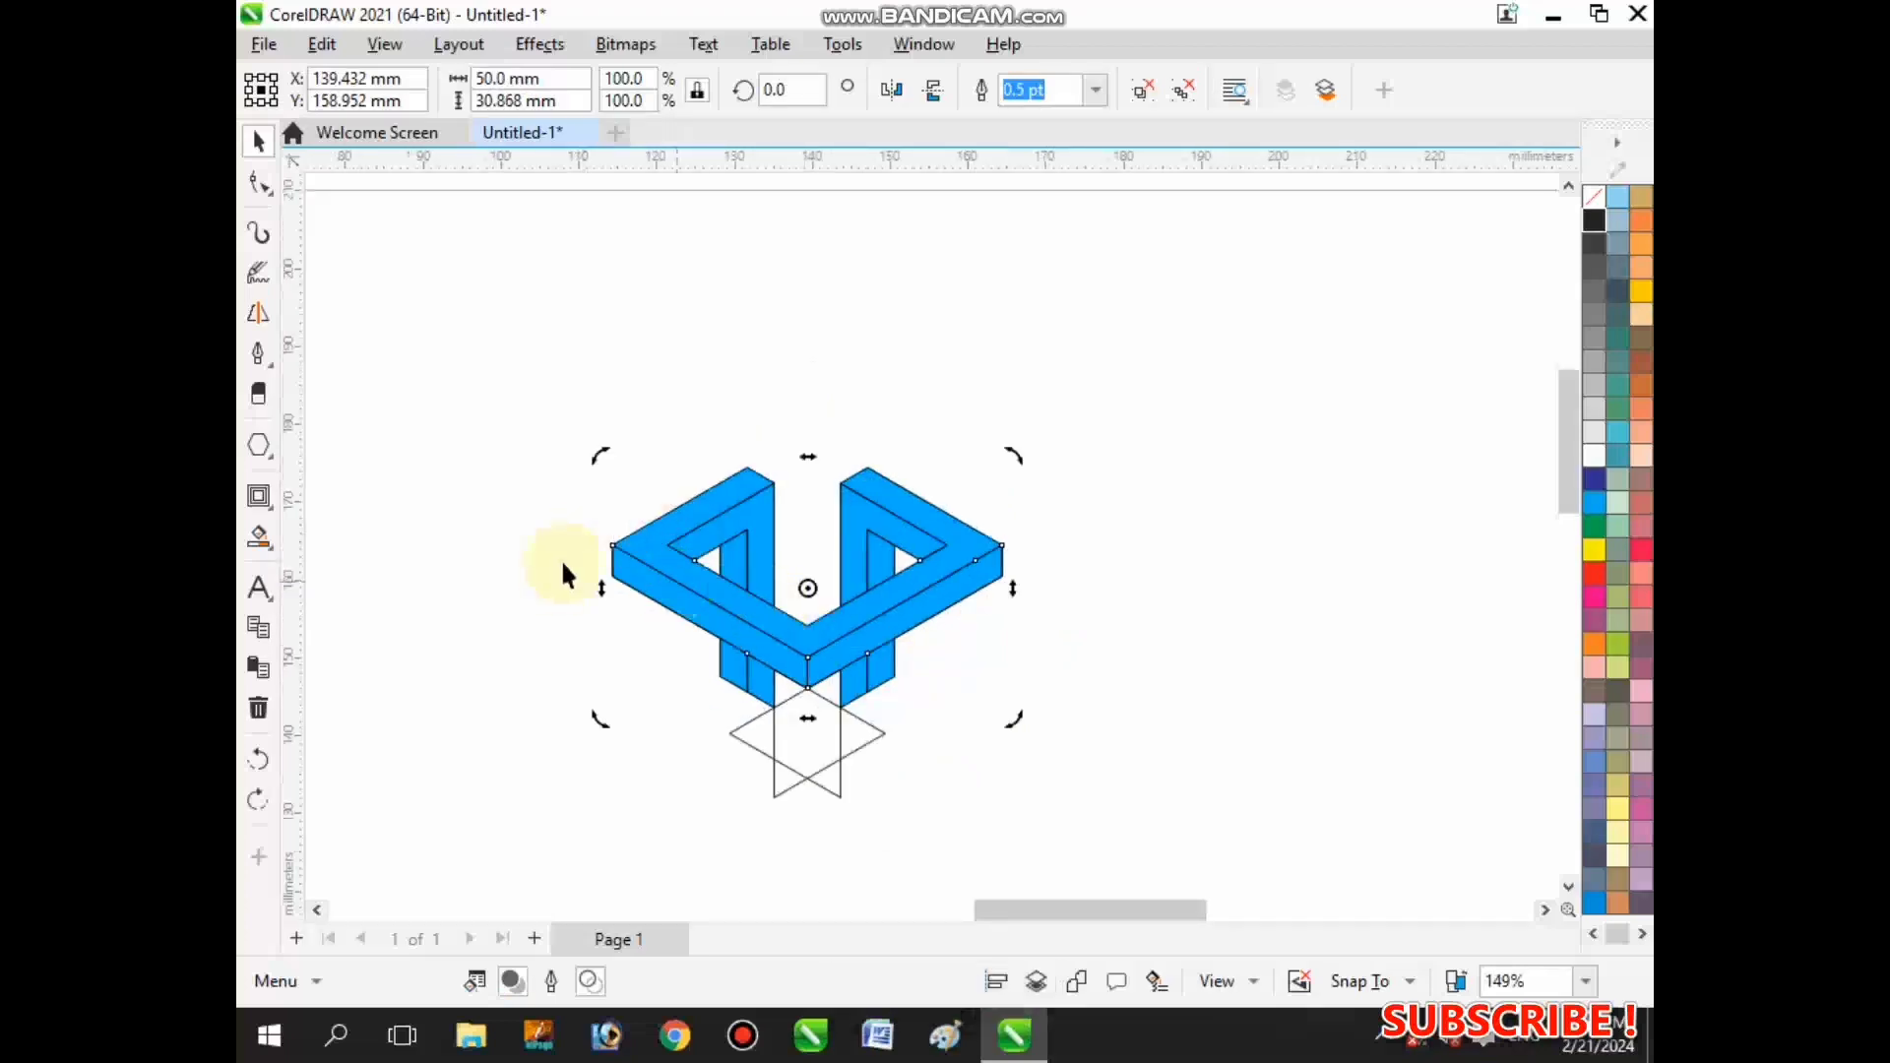
click(674, 583)
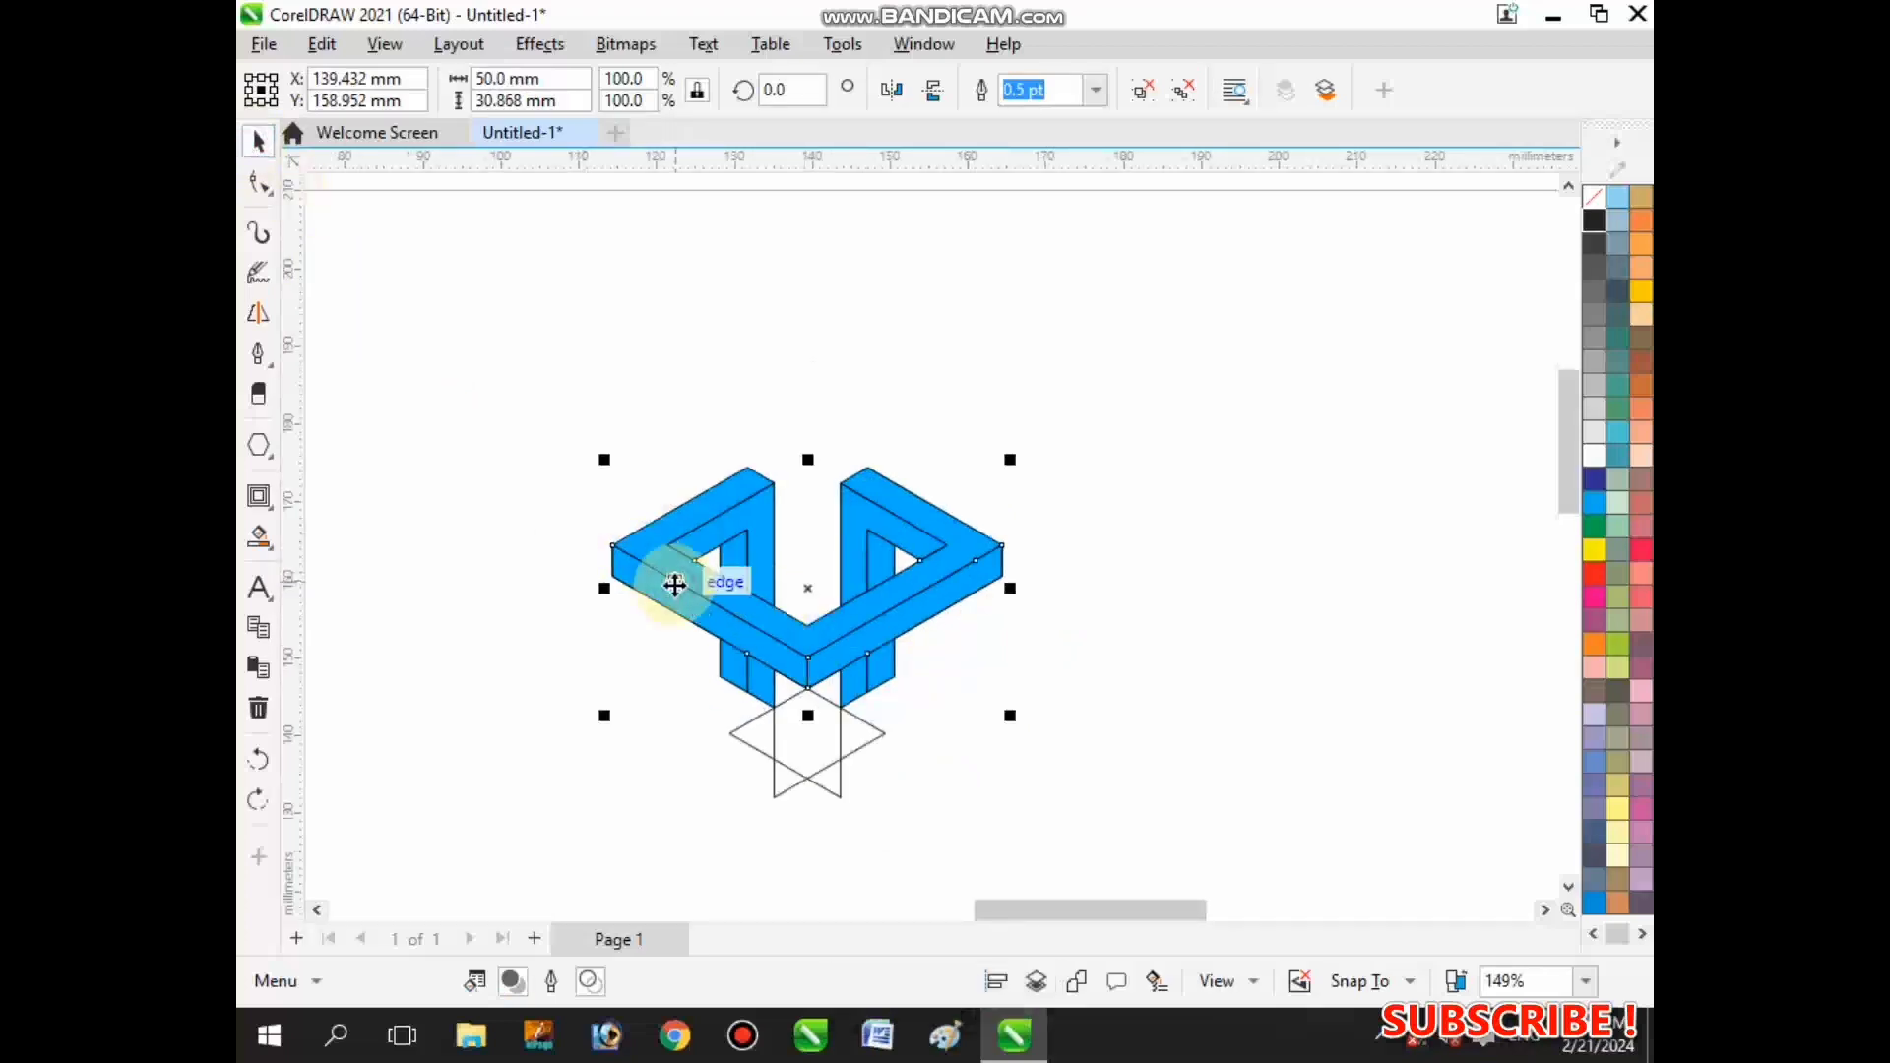
key(ctrl+c)
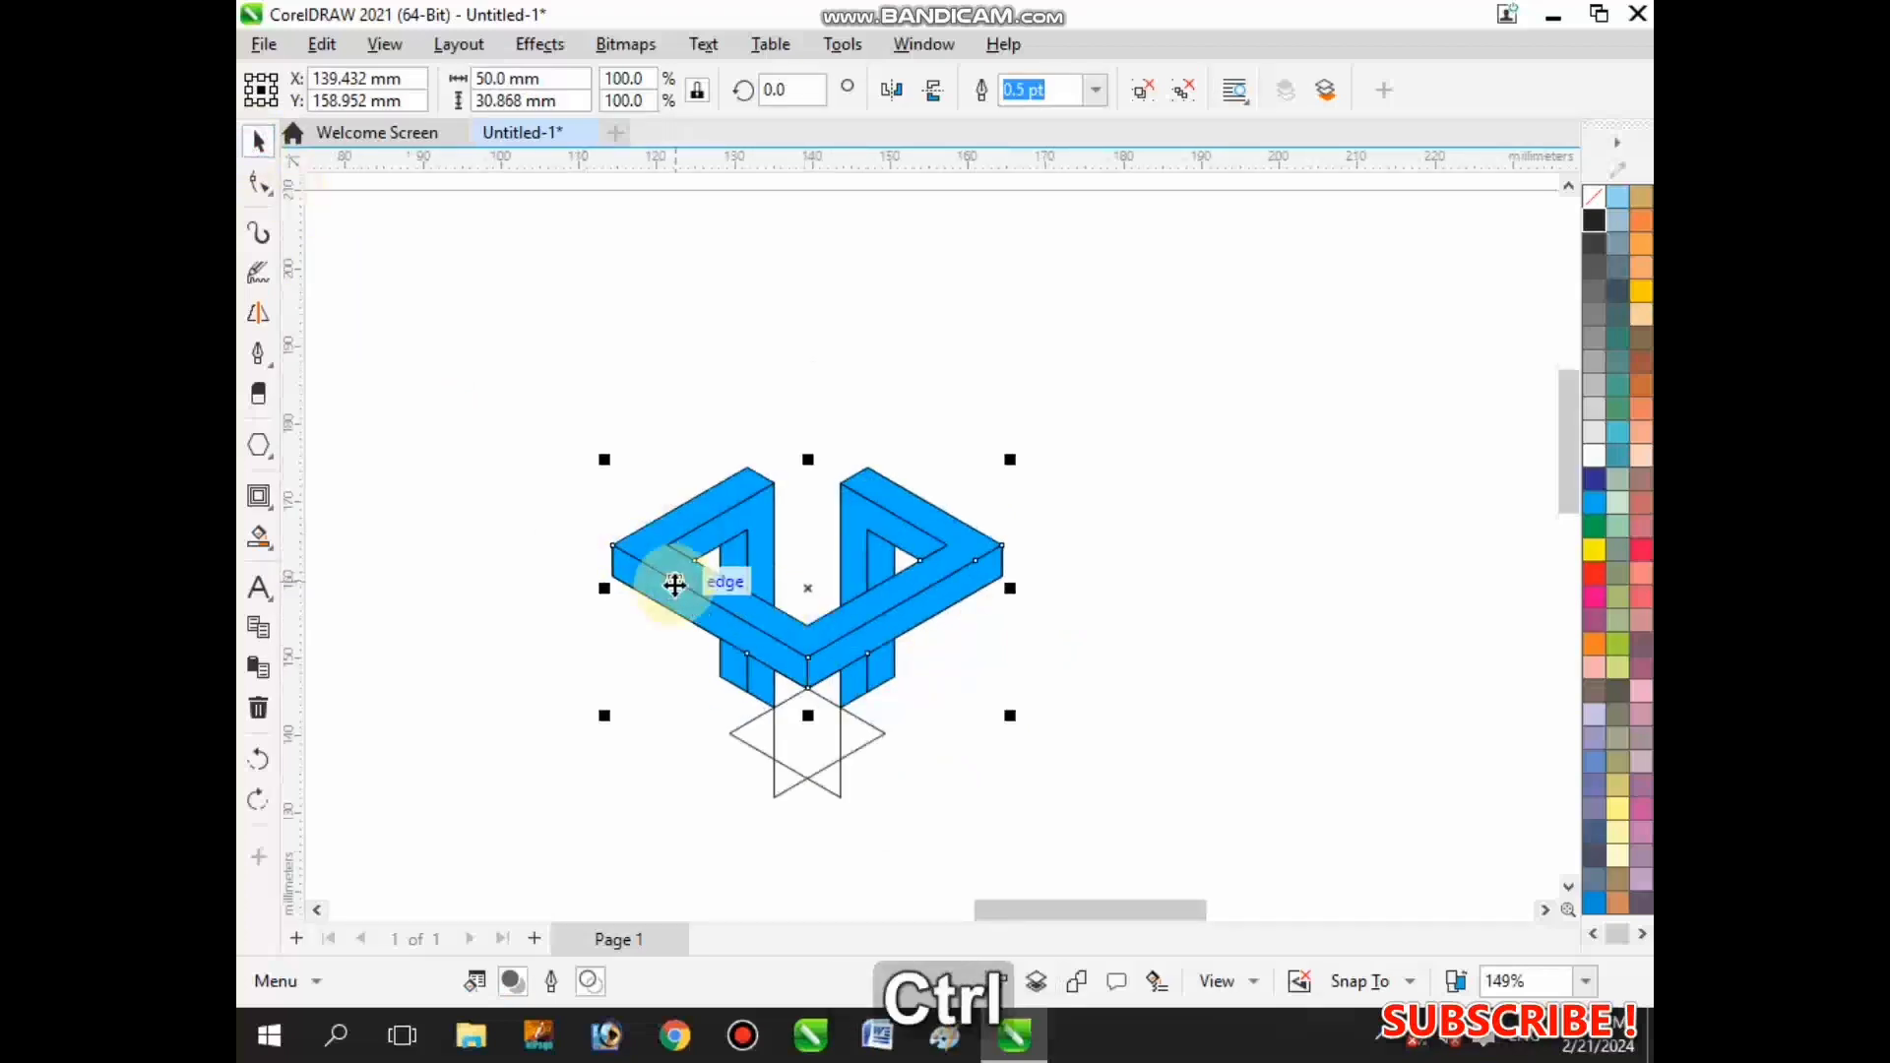
drag(809, 586, 717, 473)
key(ctrl+z)
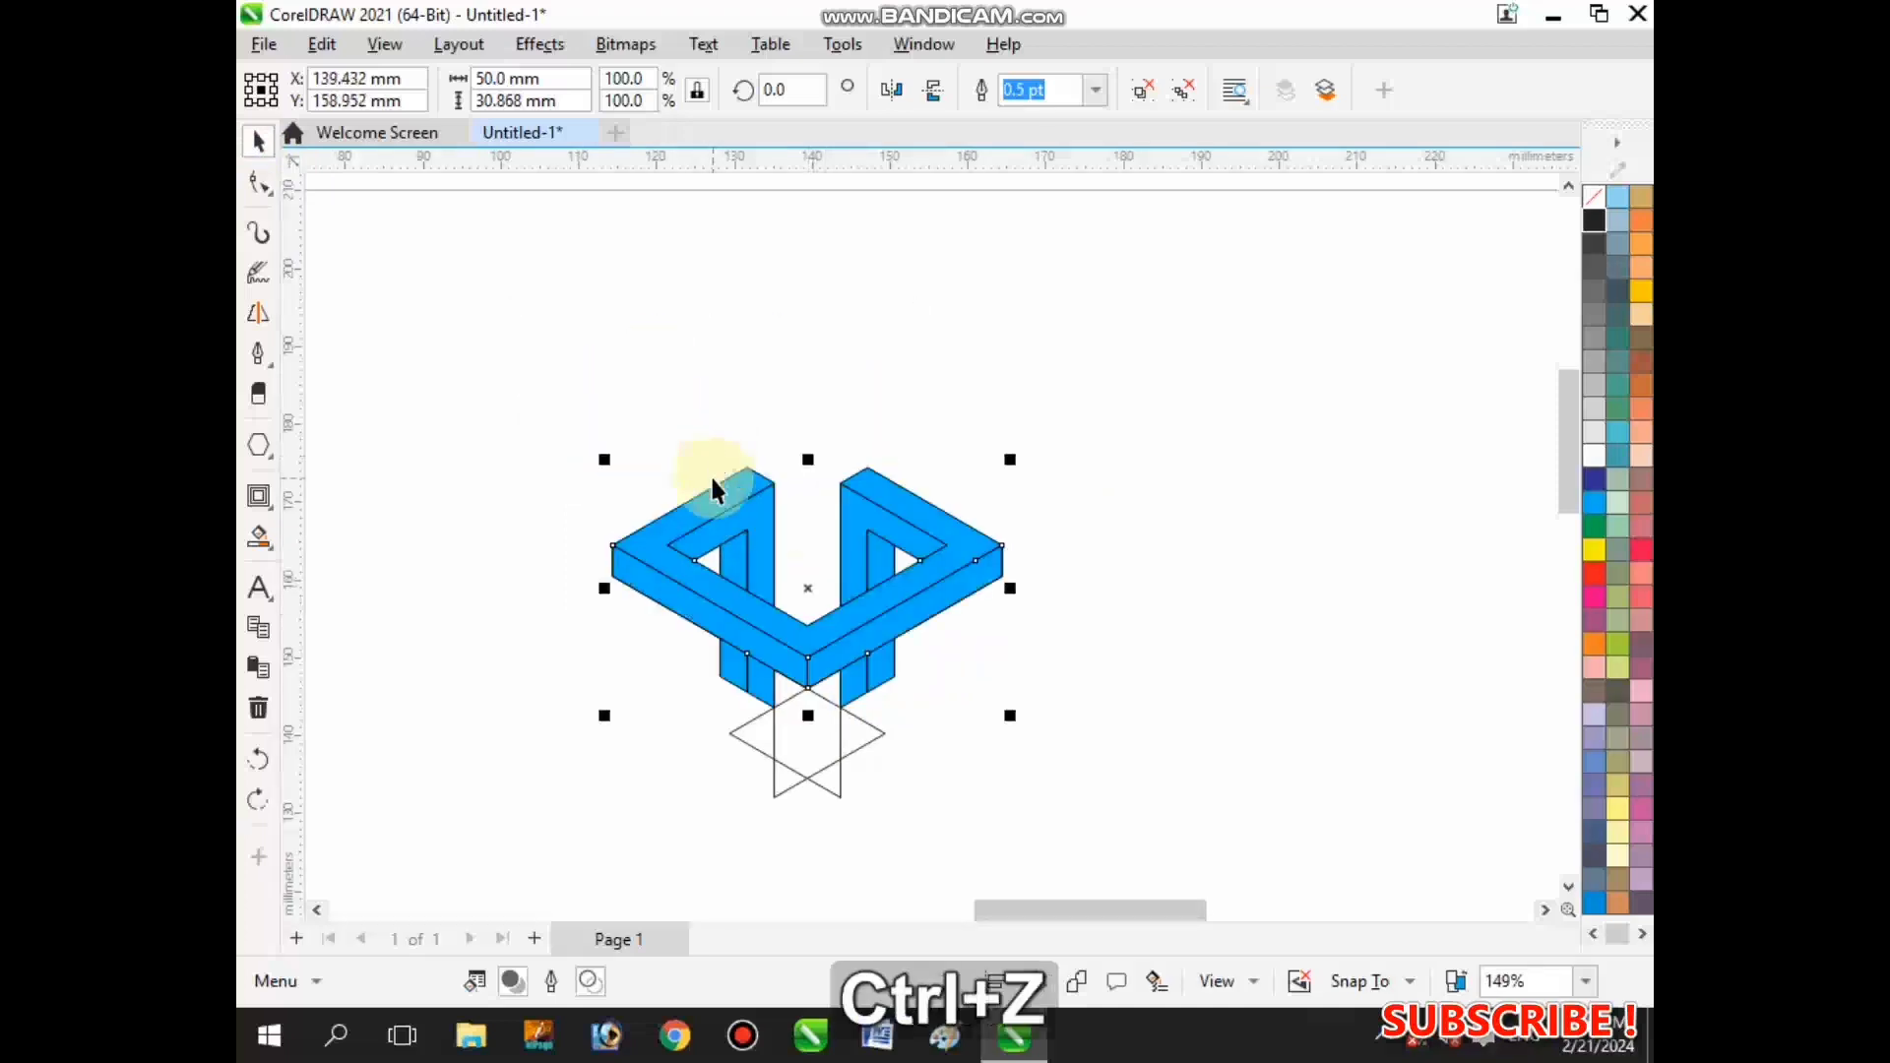
- Paste a copy of the blue group rotated 120 degrees and snap it against the star guide's lower-left side
key(ctrl+v)
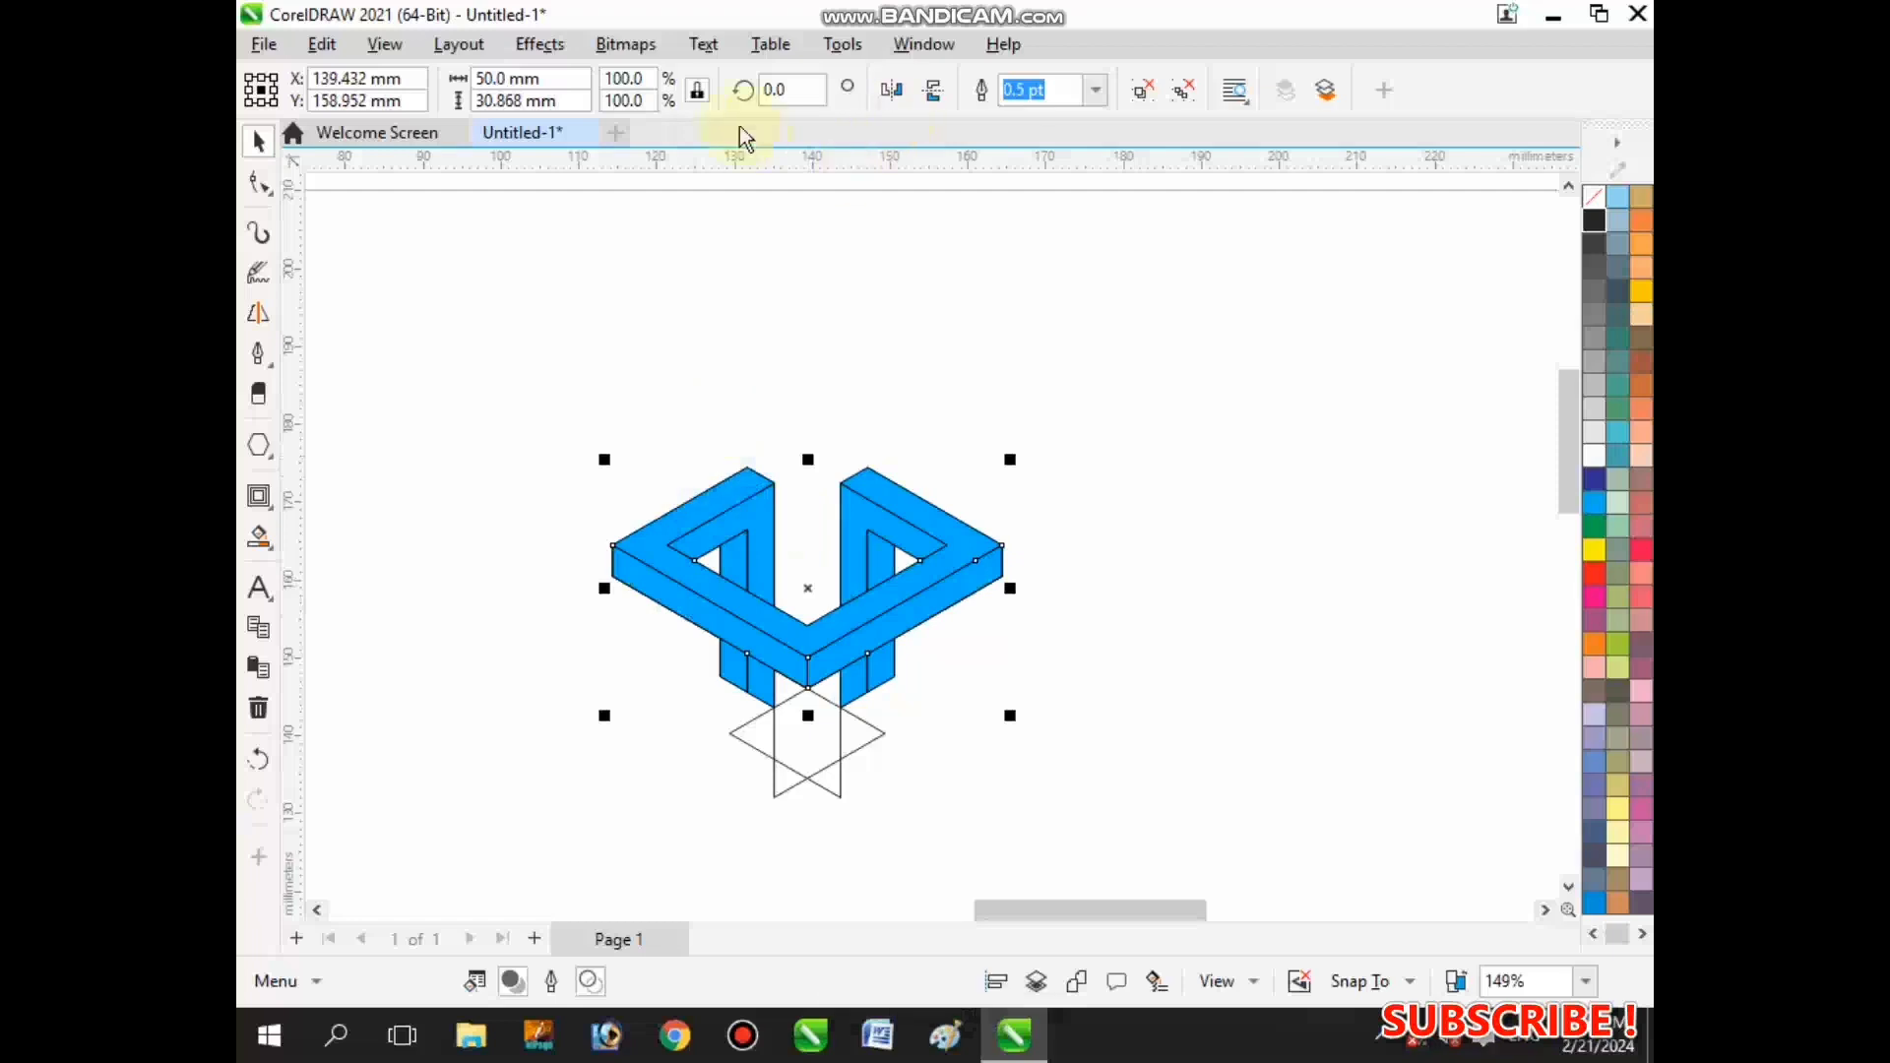
click(793, 90)
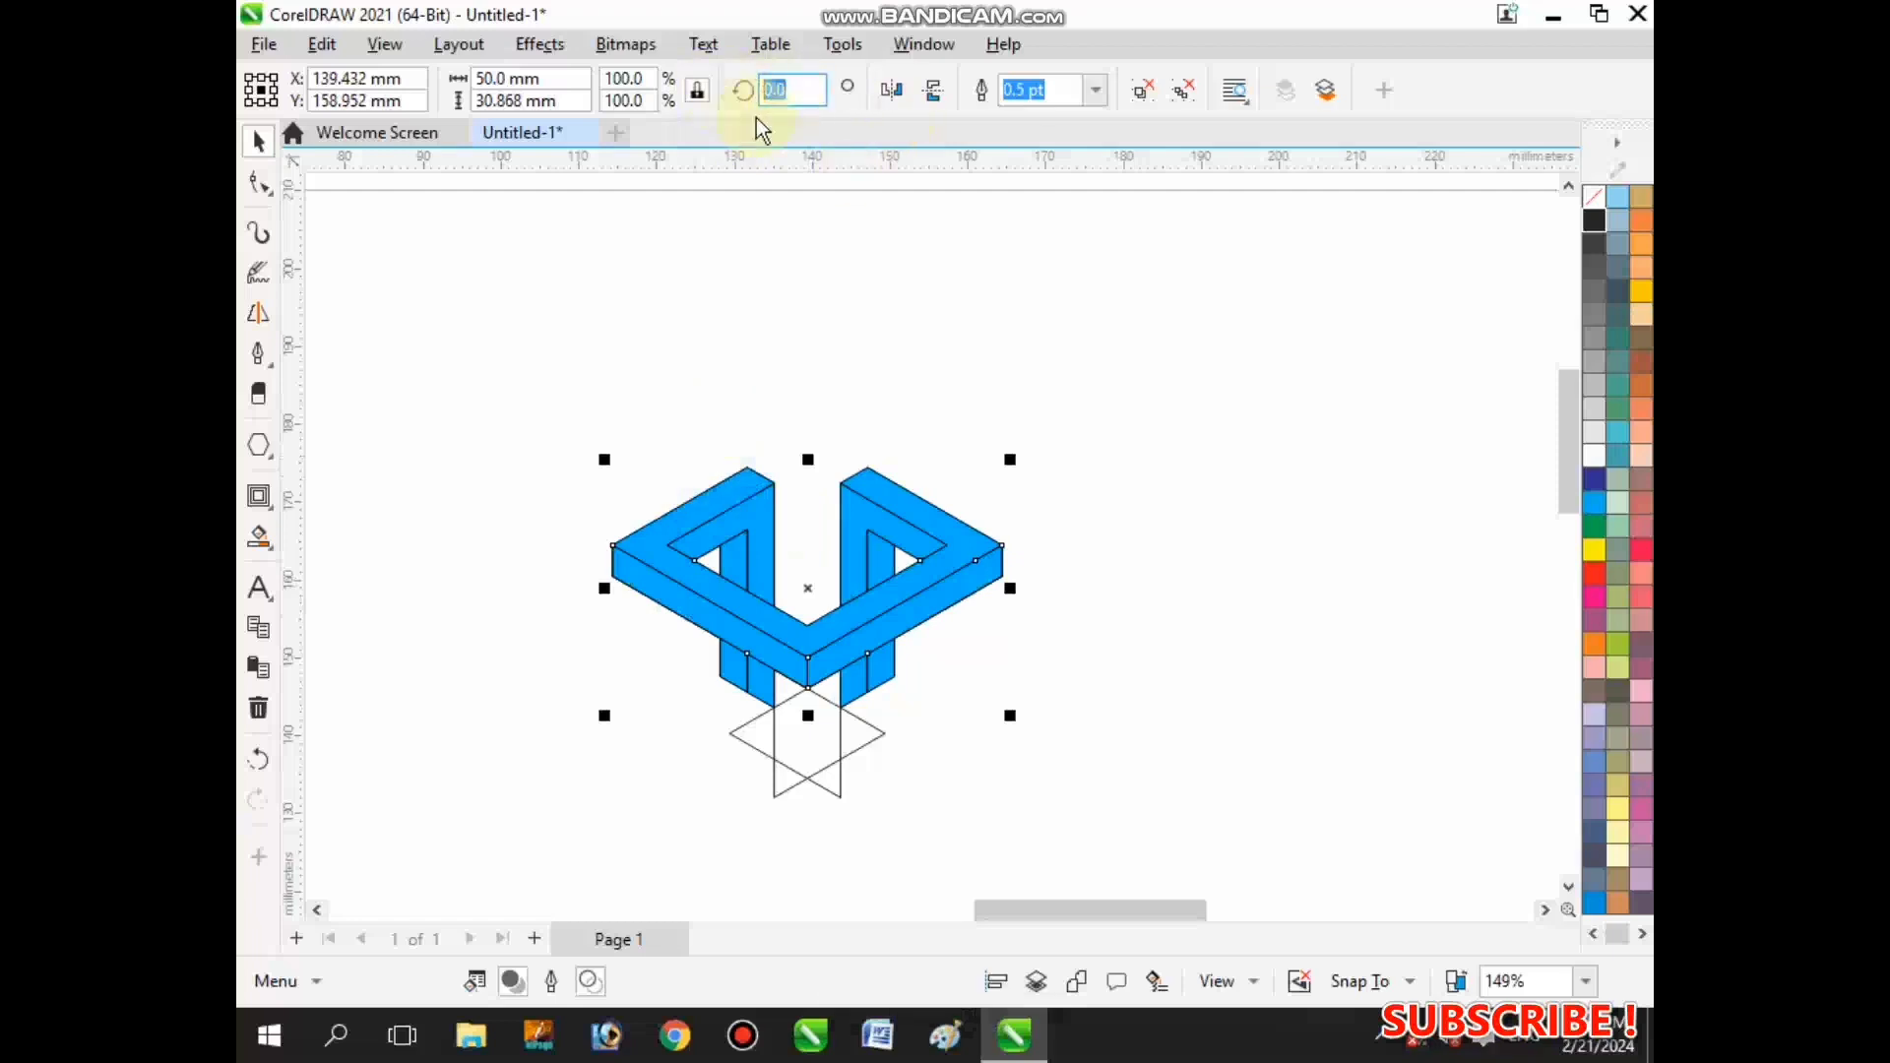
text(90)
key(Return)
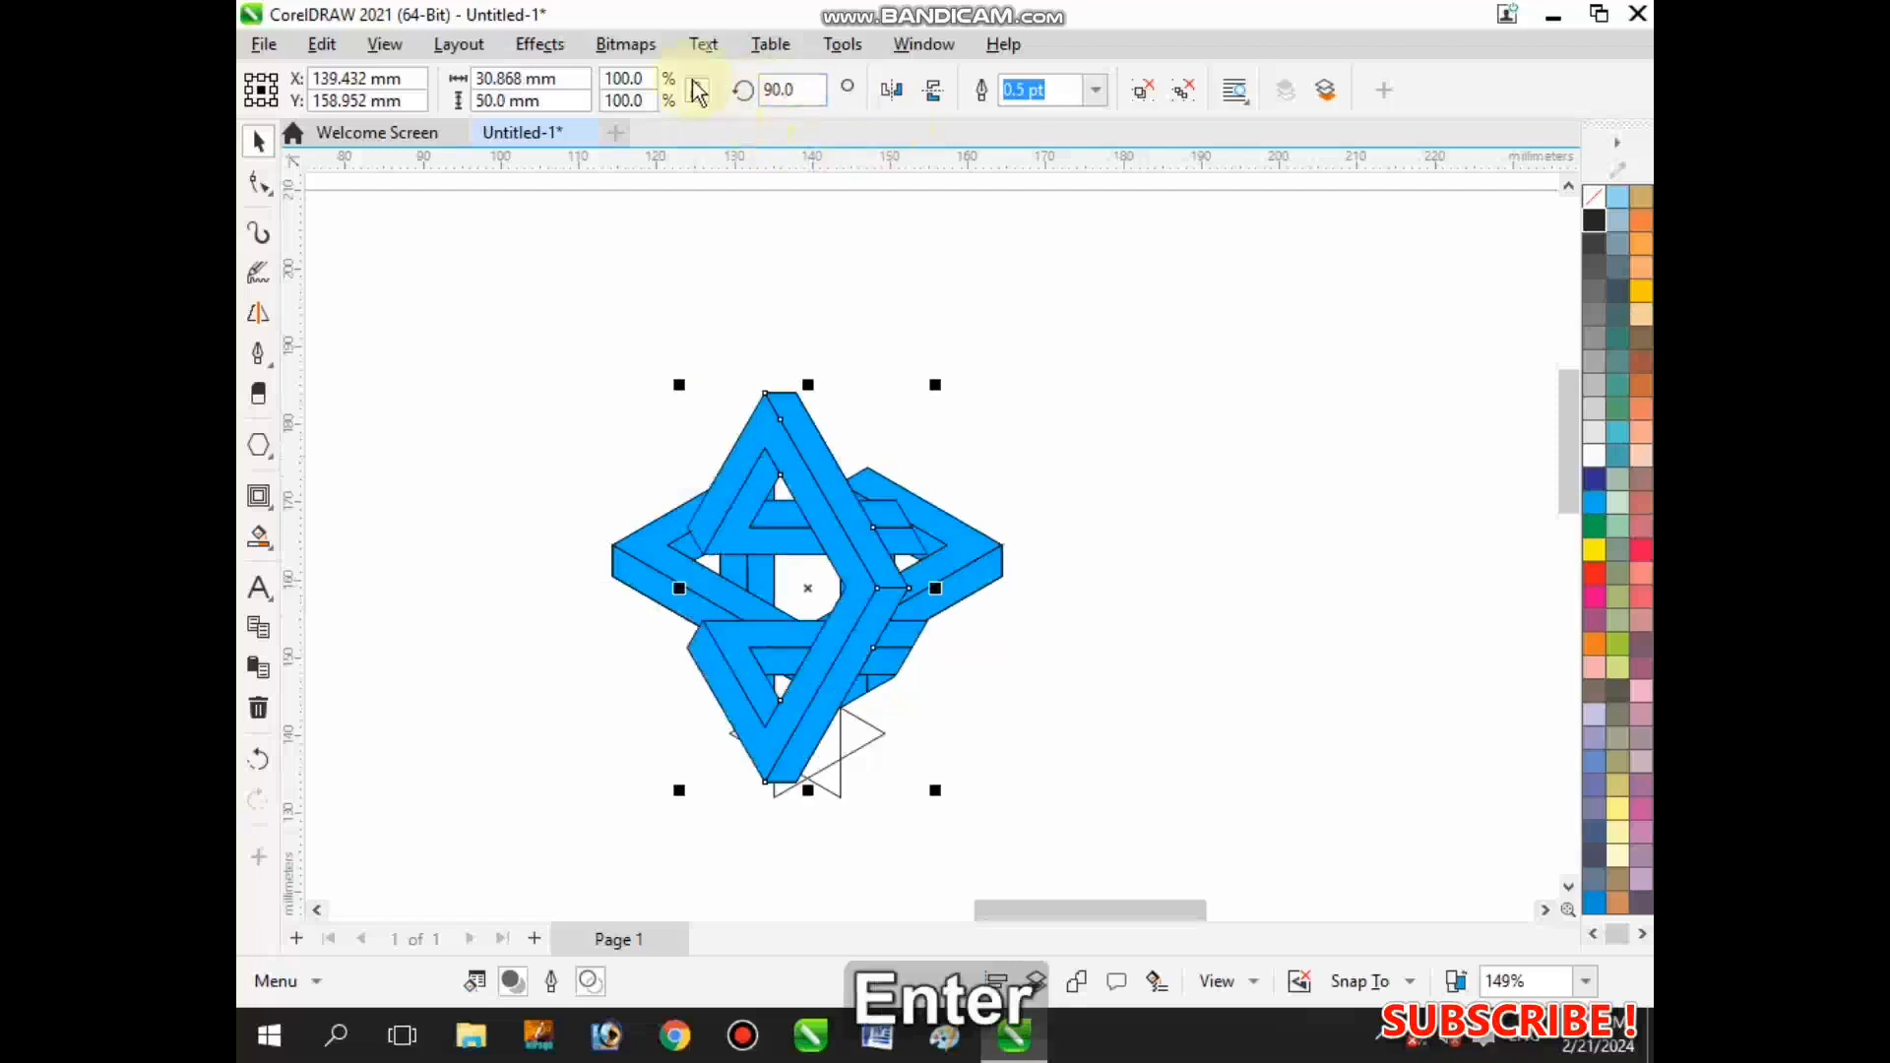
click(698, 89)
click(793, 89)
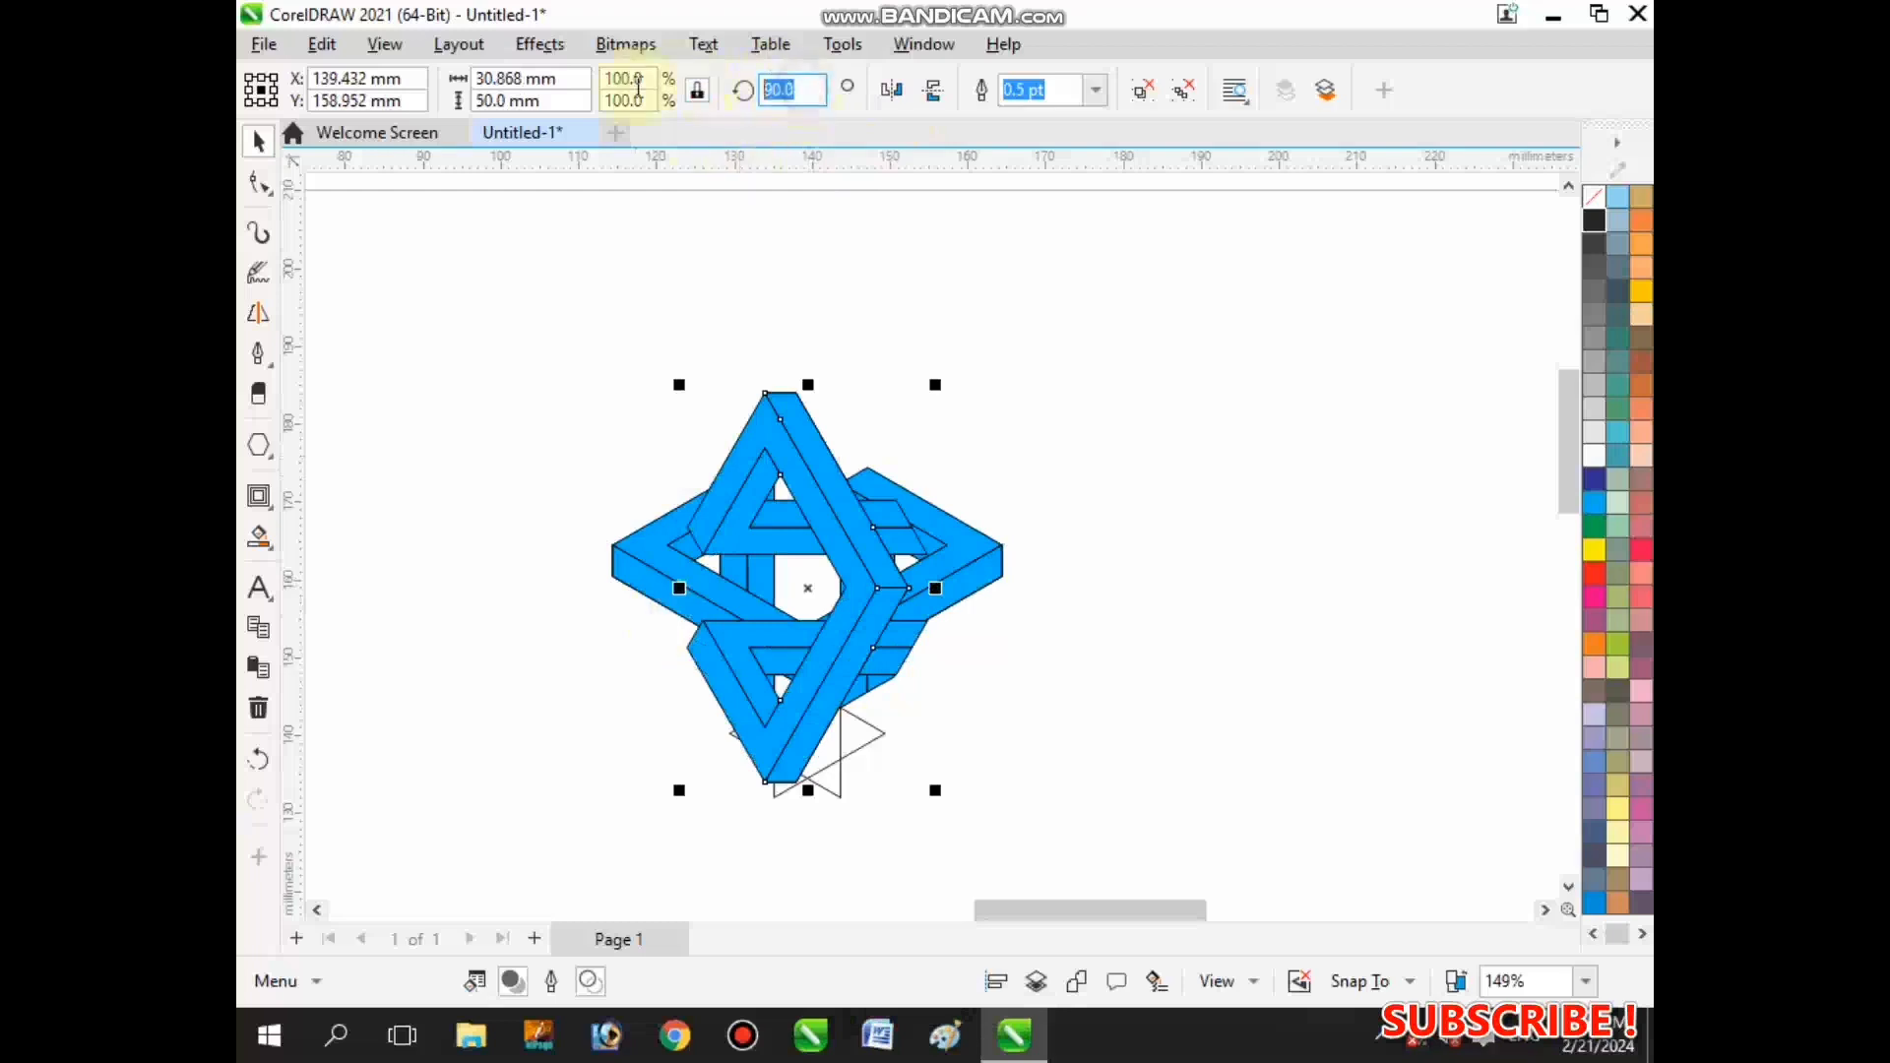
text(120)
key(Return)
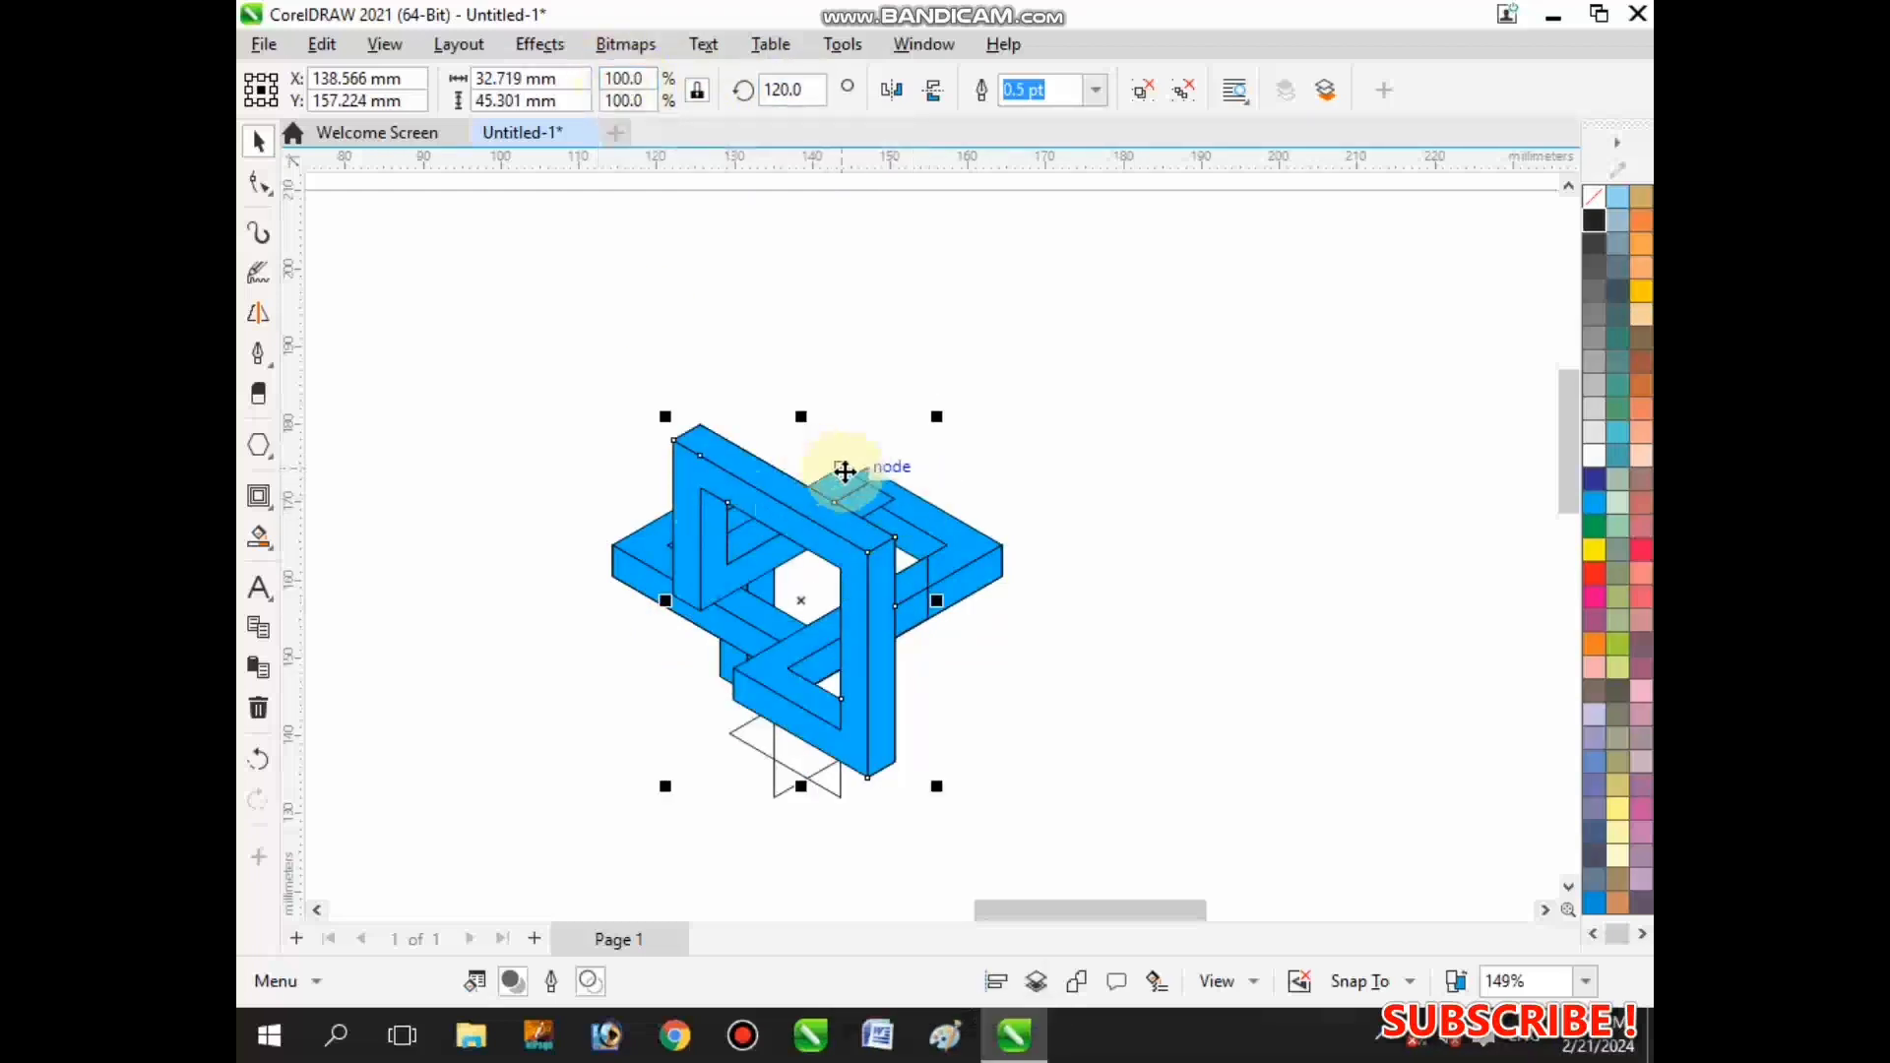
drag(842, 470, 720, 684)
scroll(831, 759, down, 2)
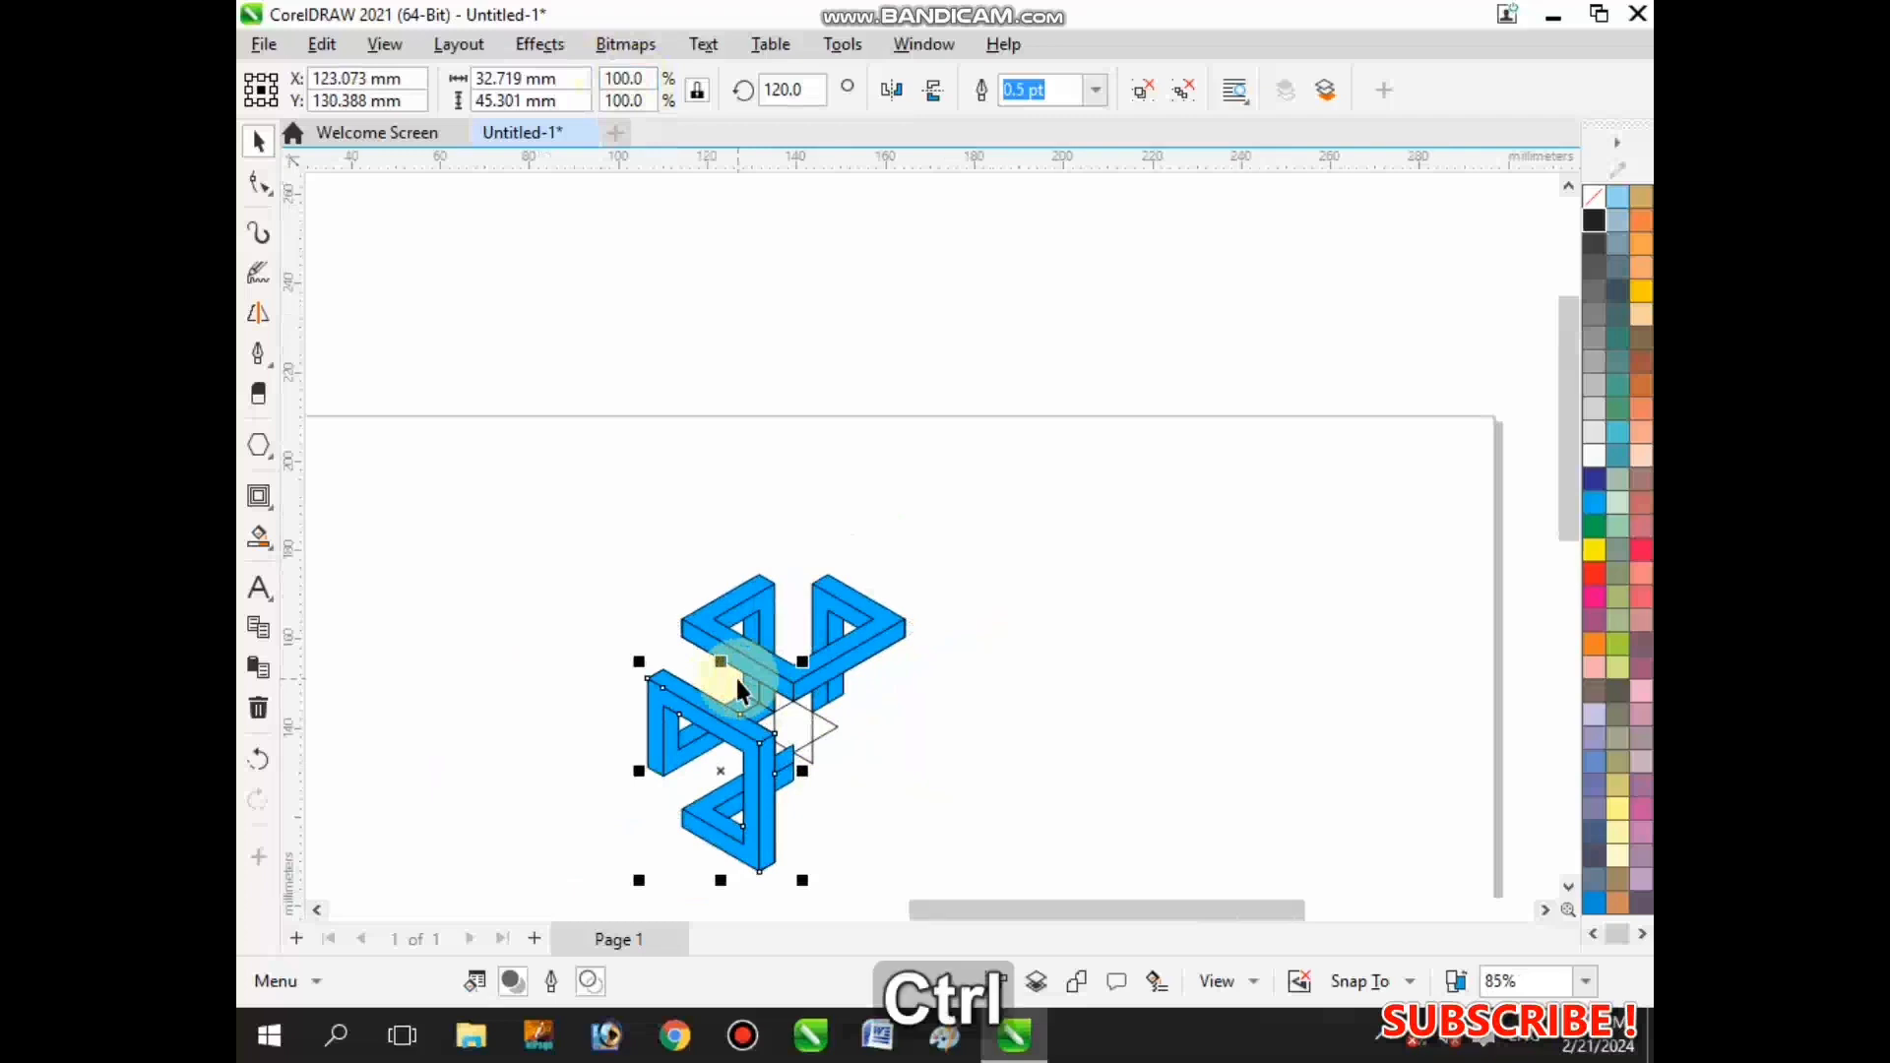
- Paste another copy of the blue group, rotated to 240 degrees, and snap it against the star guide's lower-right side
key(ctrl+v)
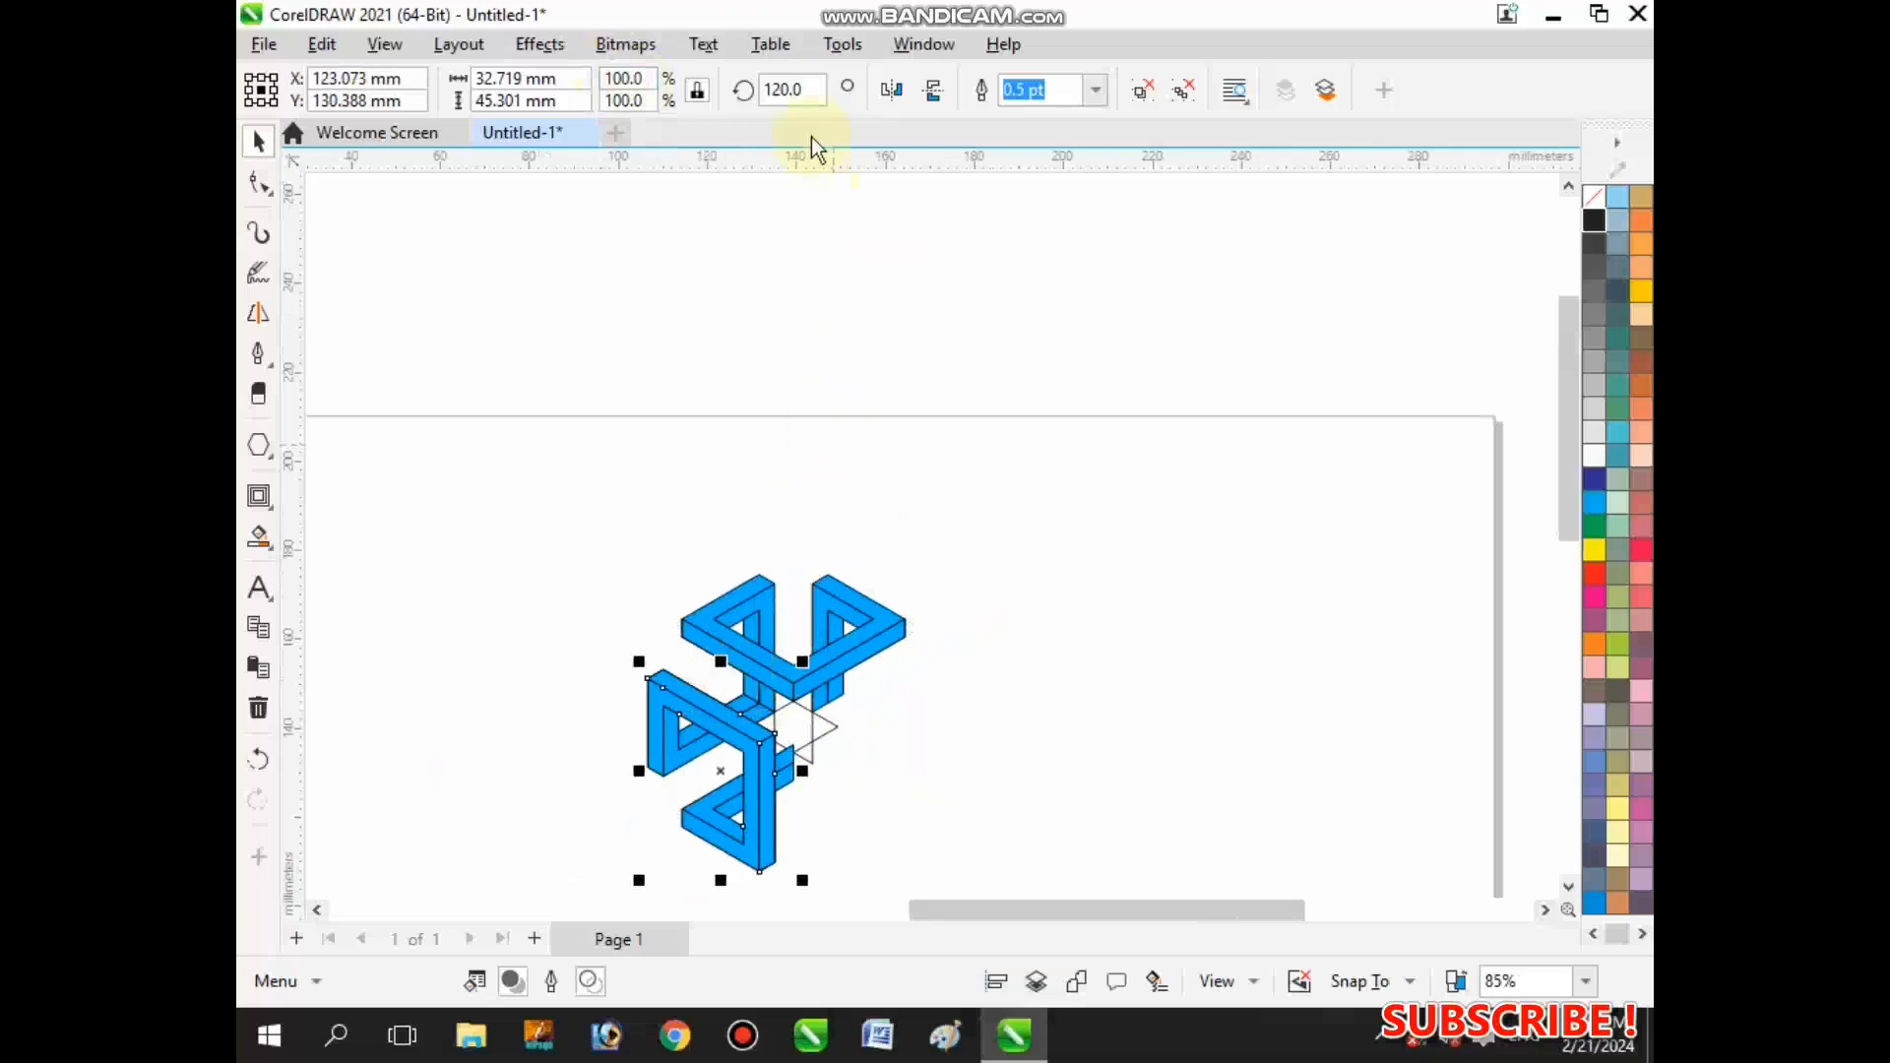
click(793, 91)
text(240)
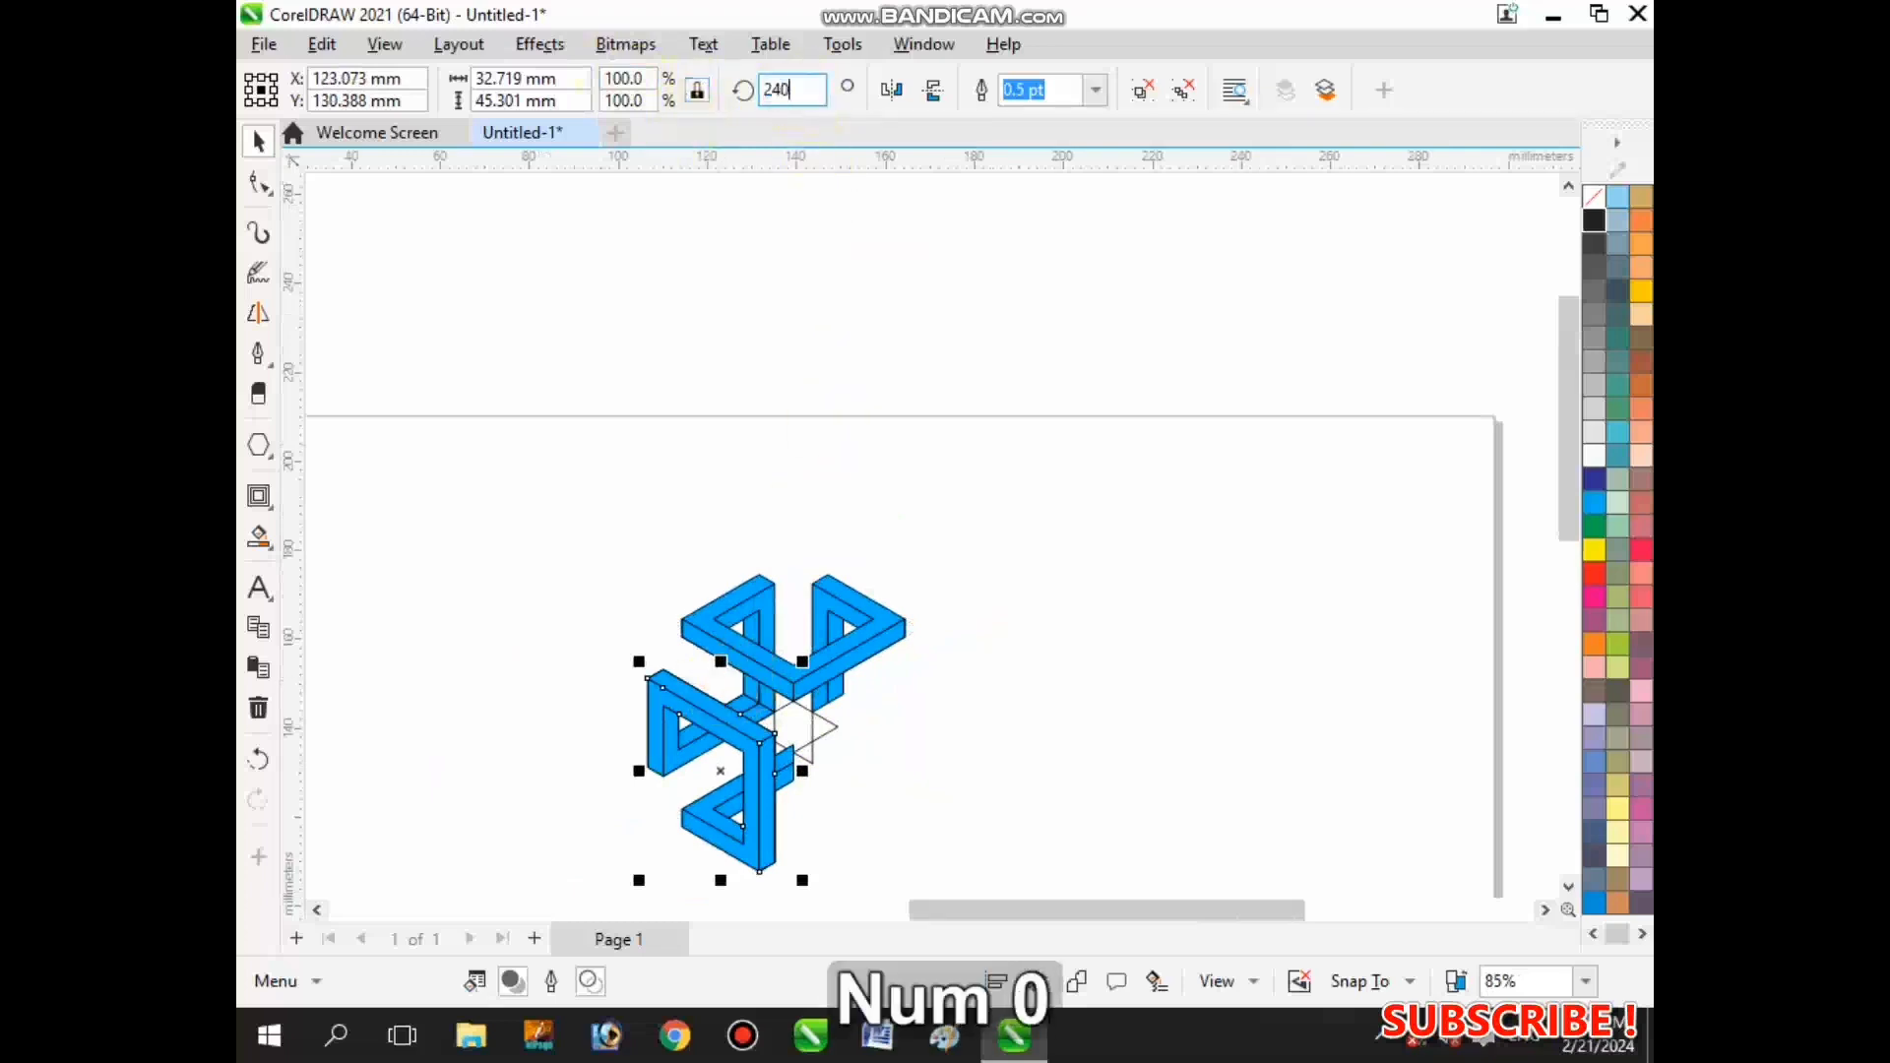
key(Return)
scroll(566, 697, up, 1)
scroll(566, 697, up, 1)
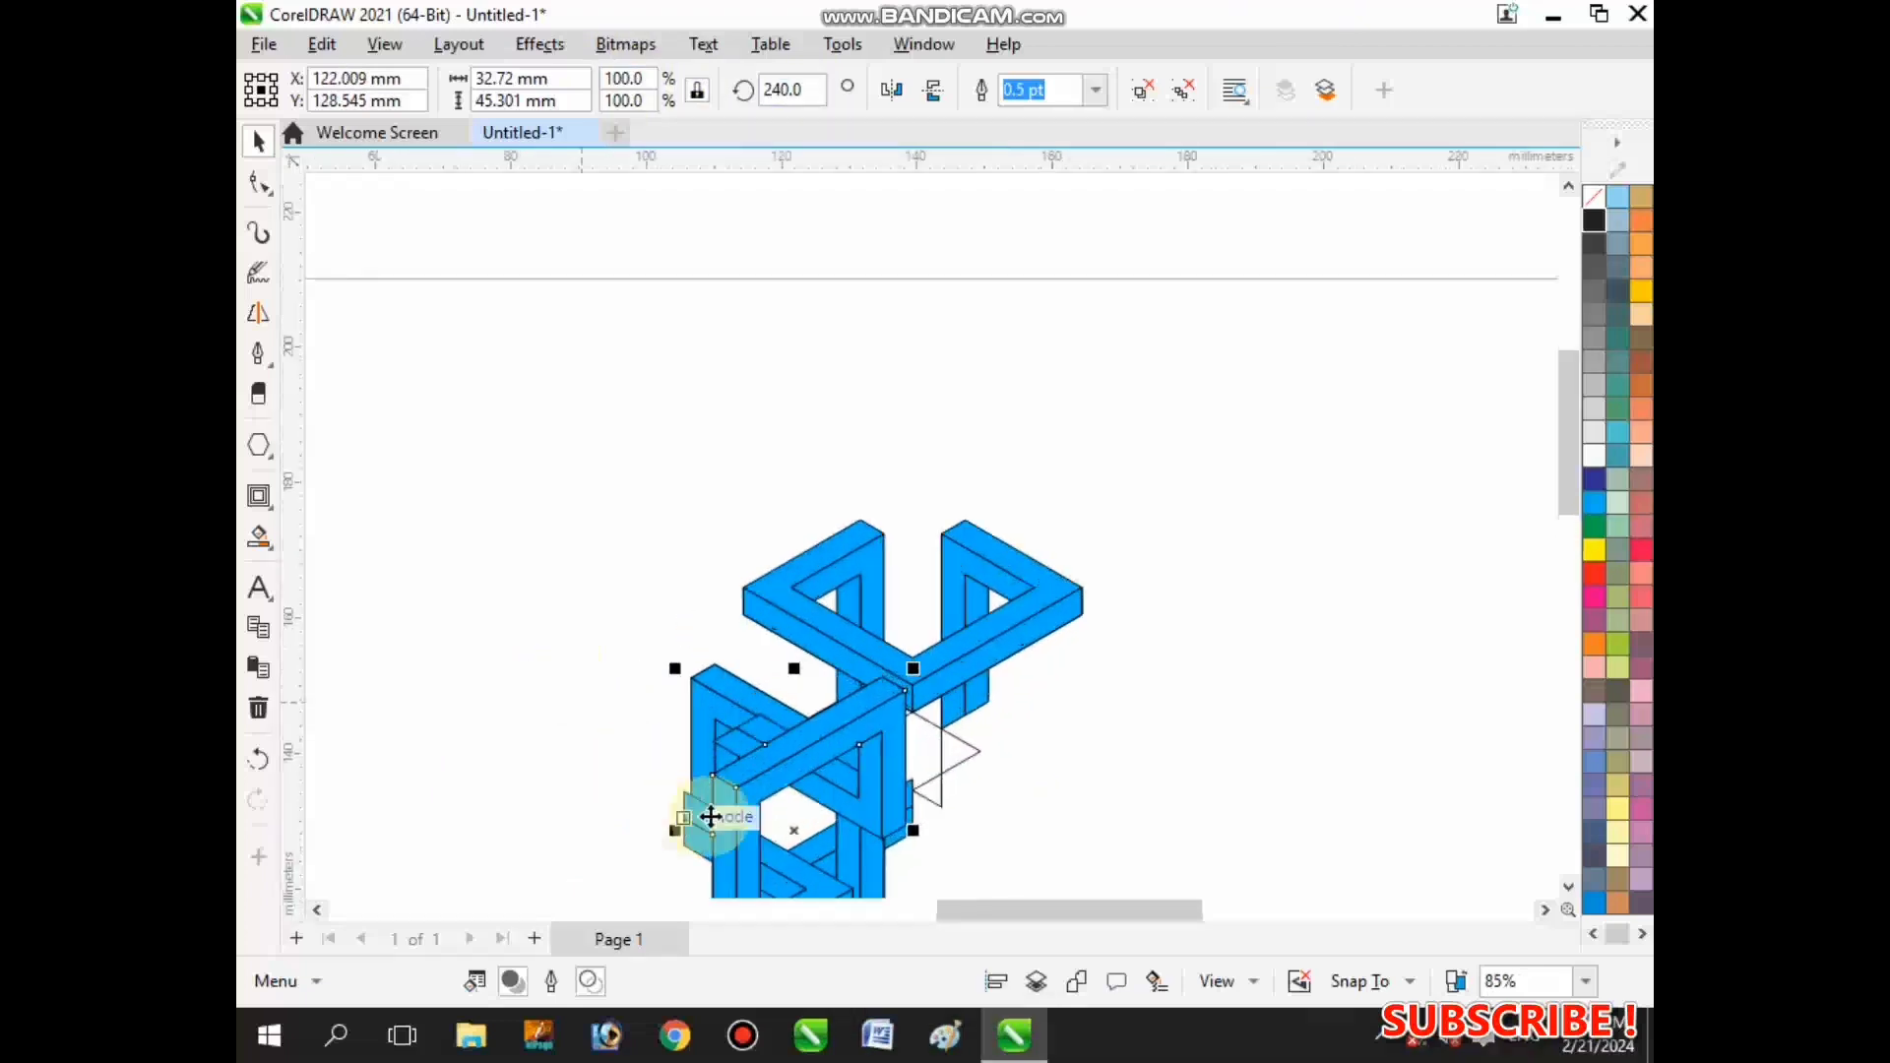
scroll(781, 759, down, 1)
scroll(772, 772, up, 2)
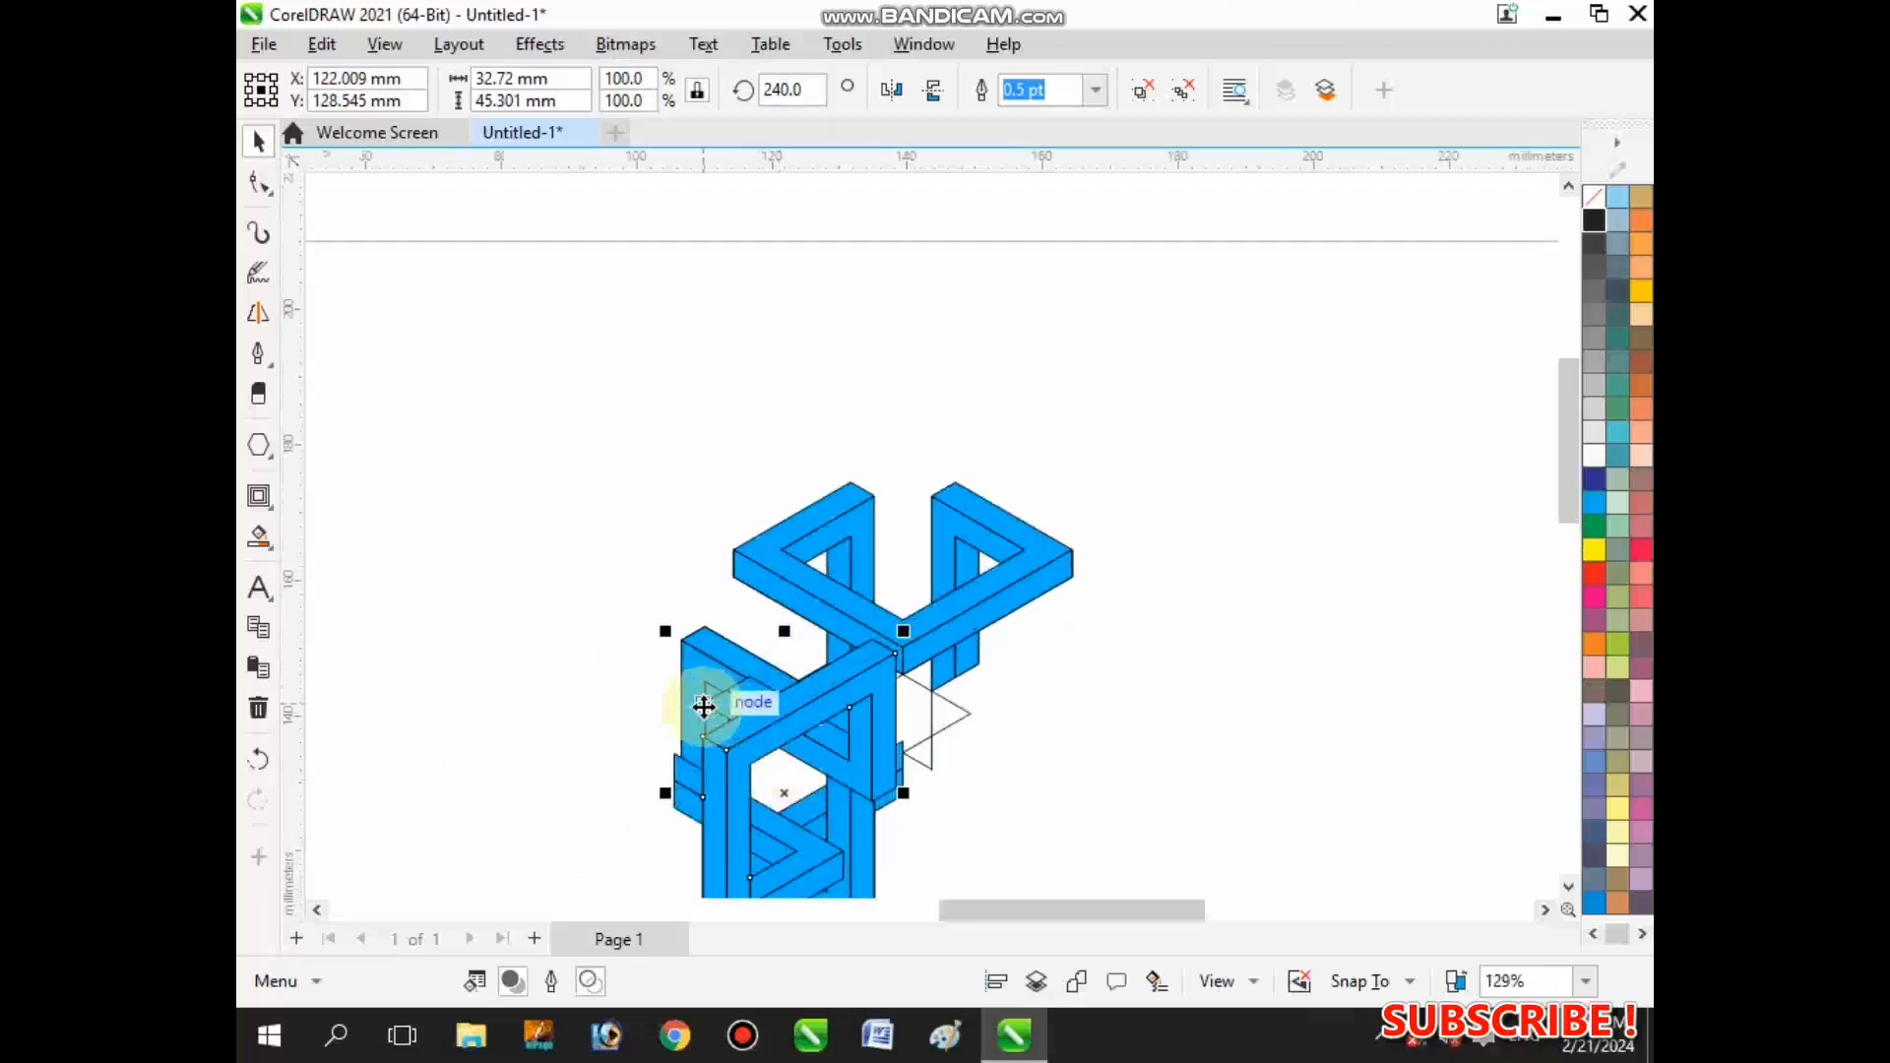
drag(715, 712, 936, 700)
click(1201, 821)
- Delete the star guide at the centre of the three blue units
scroll(901, 680, down, 4)
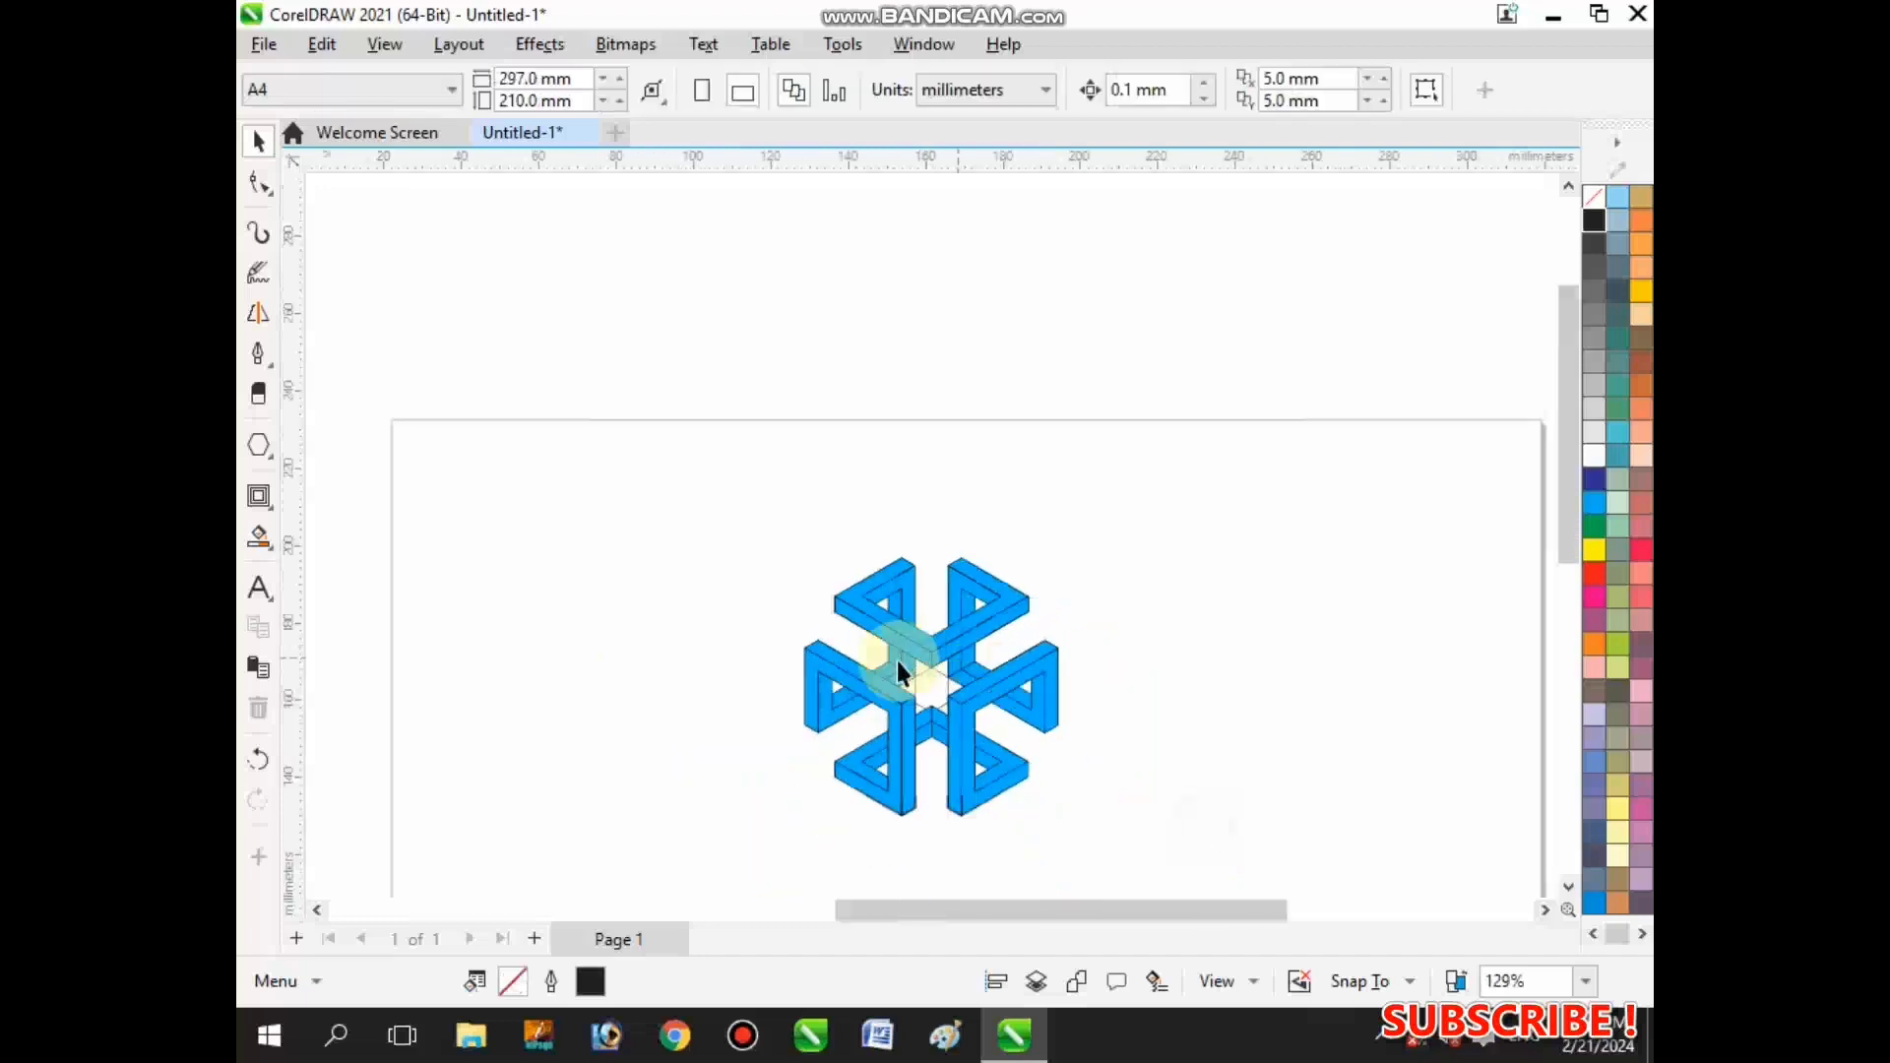
scroll(907, 699, up, 2)
click(932, 681)
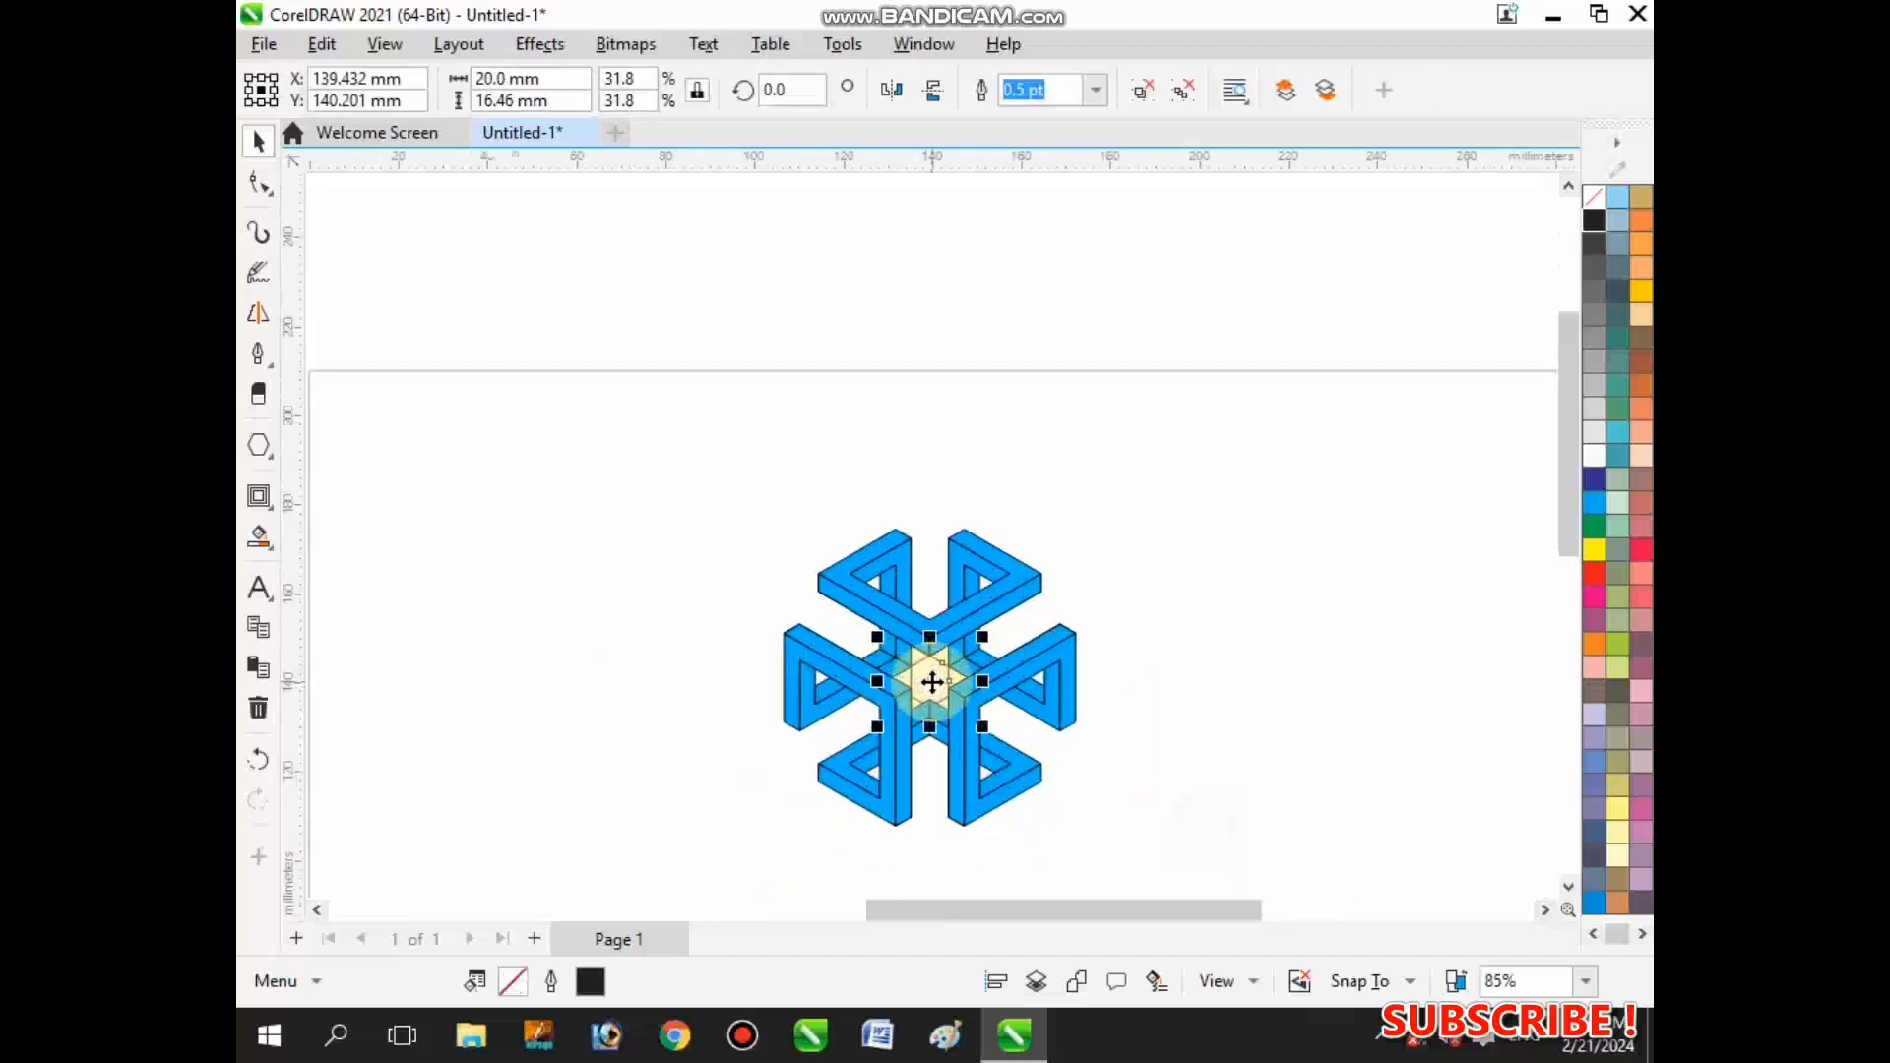
key(Delete)
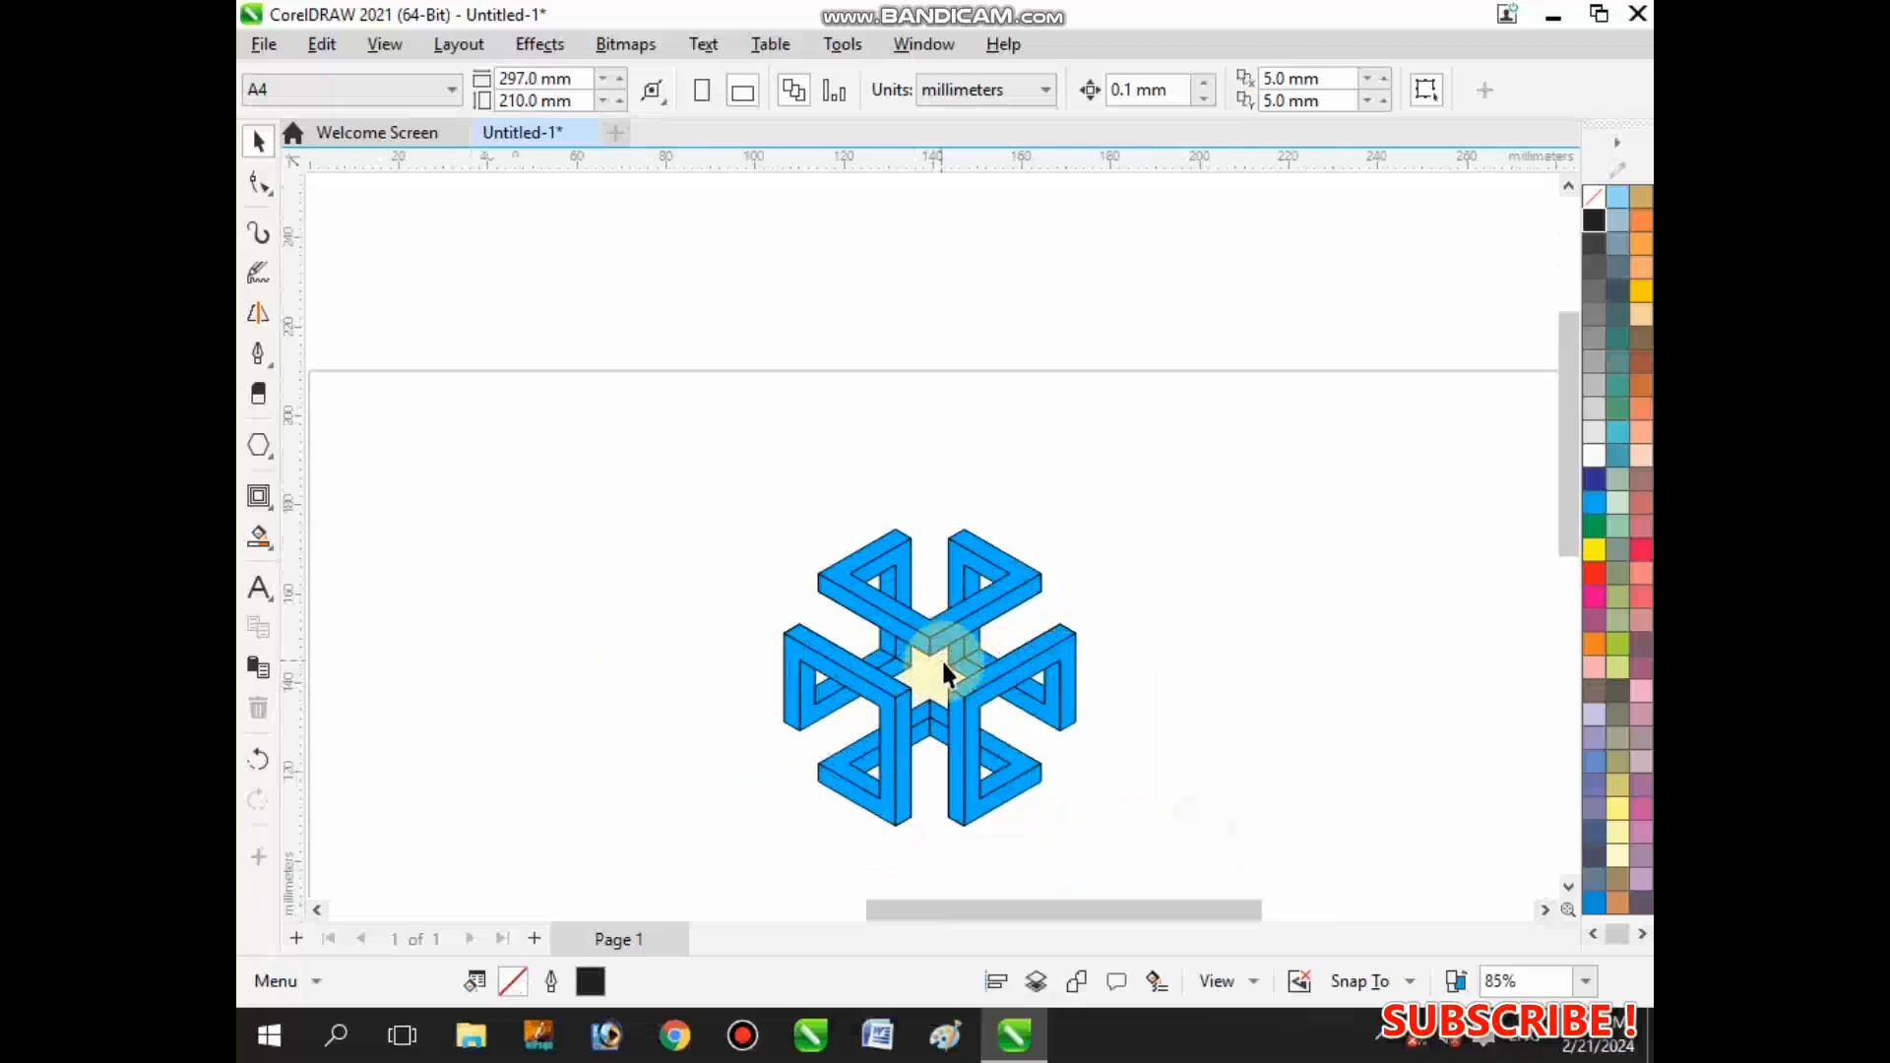
- Try to weld the top blue unit and the left blue unit together while they are still grouped
scroll(941, 658, up, 5)
scroll(942, 720, down, 5)
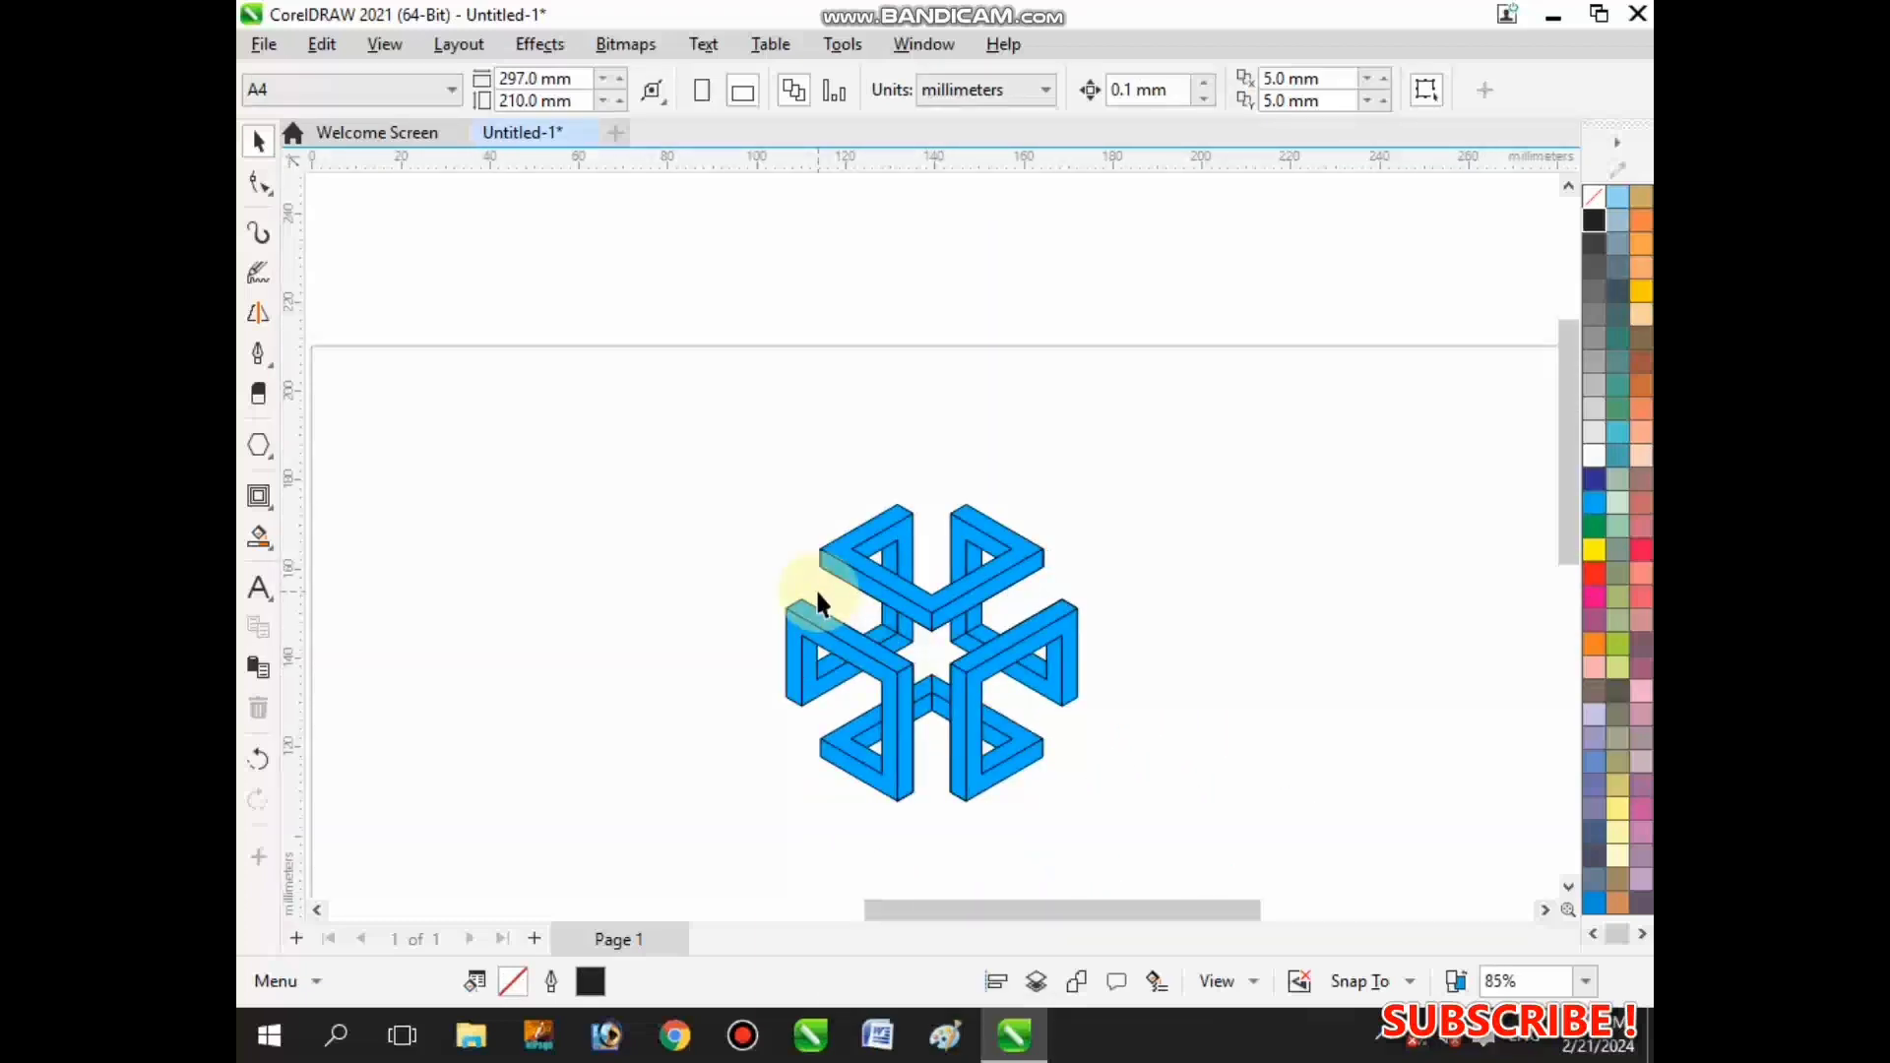
scroll(886, 640, up, 1)
key(Pause)
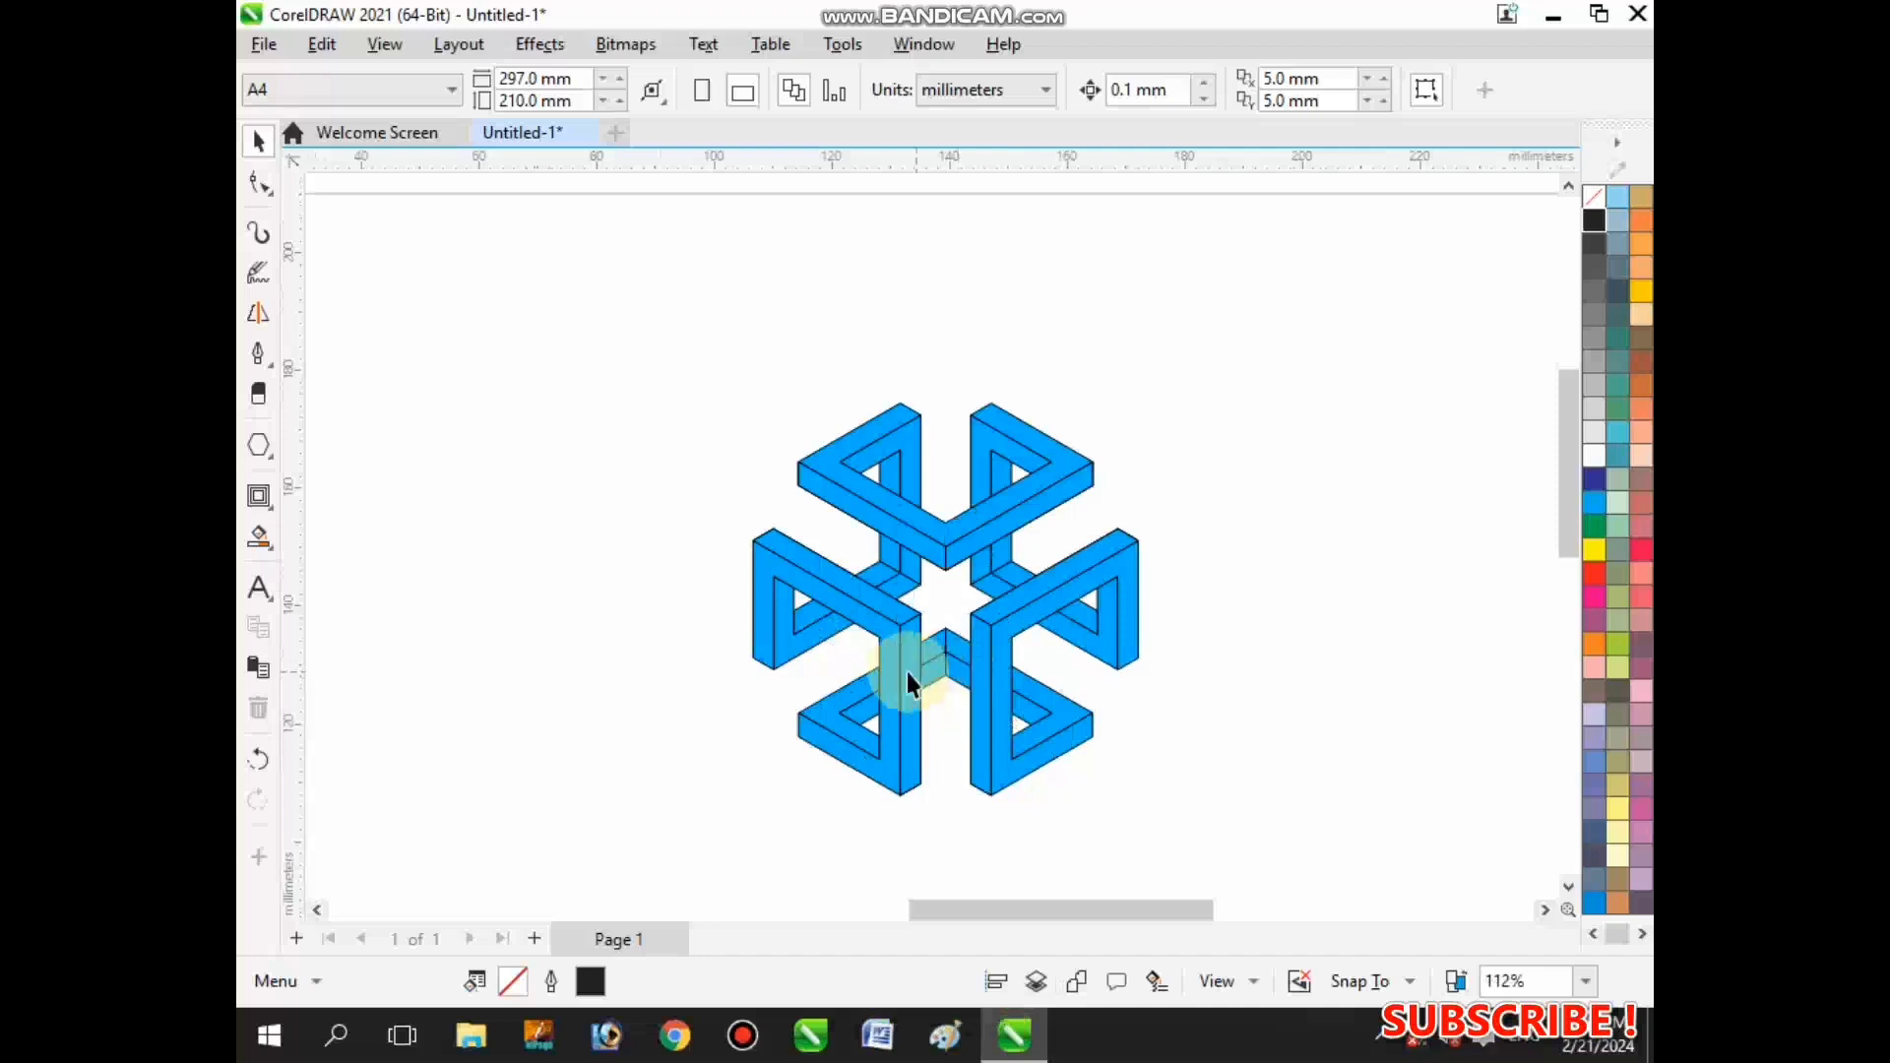
scroll(812, 642, up, 2)
shift+click(942, 574)
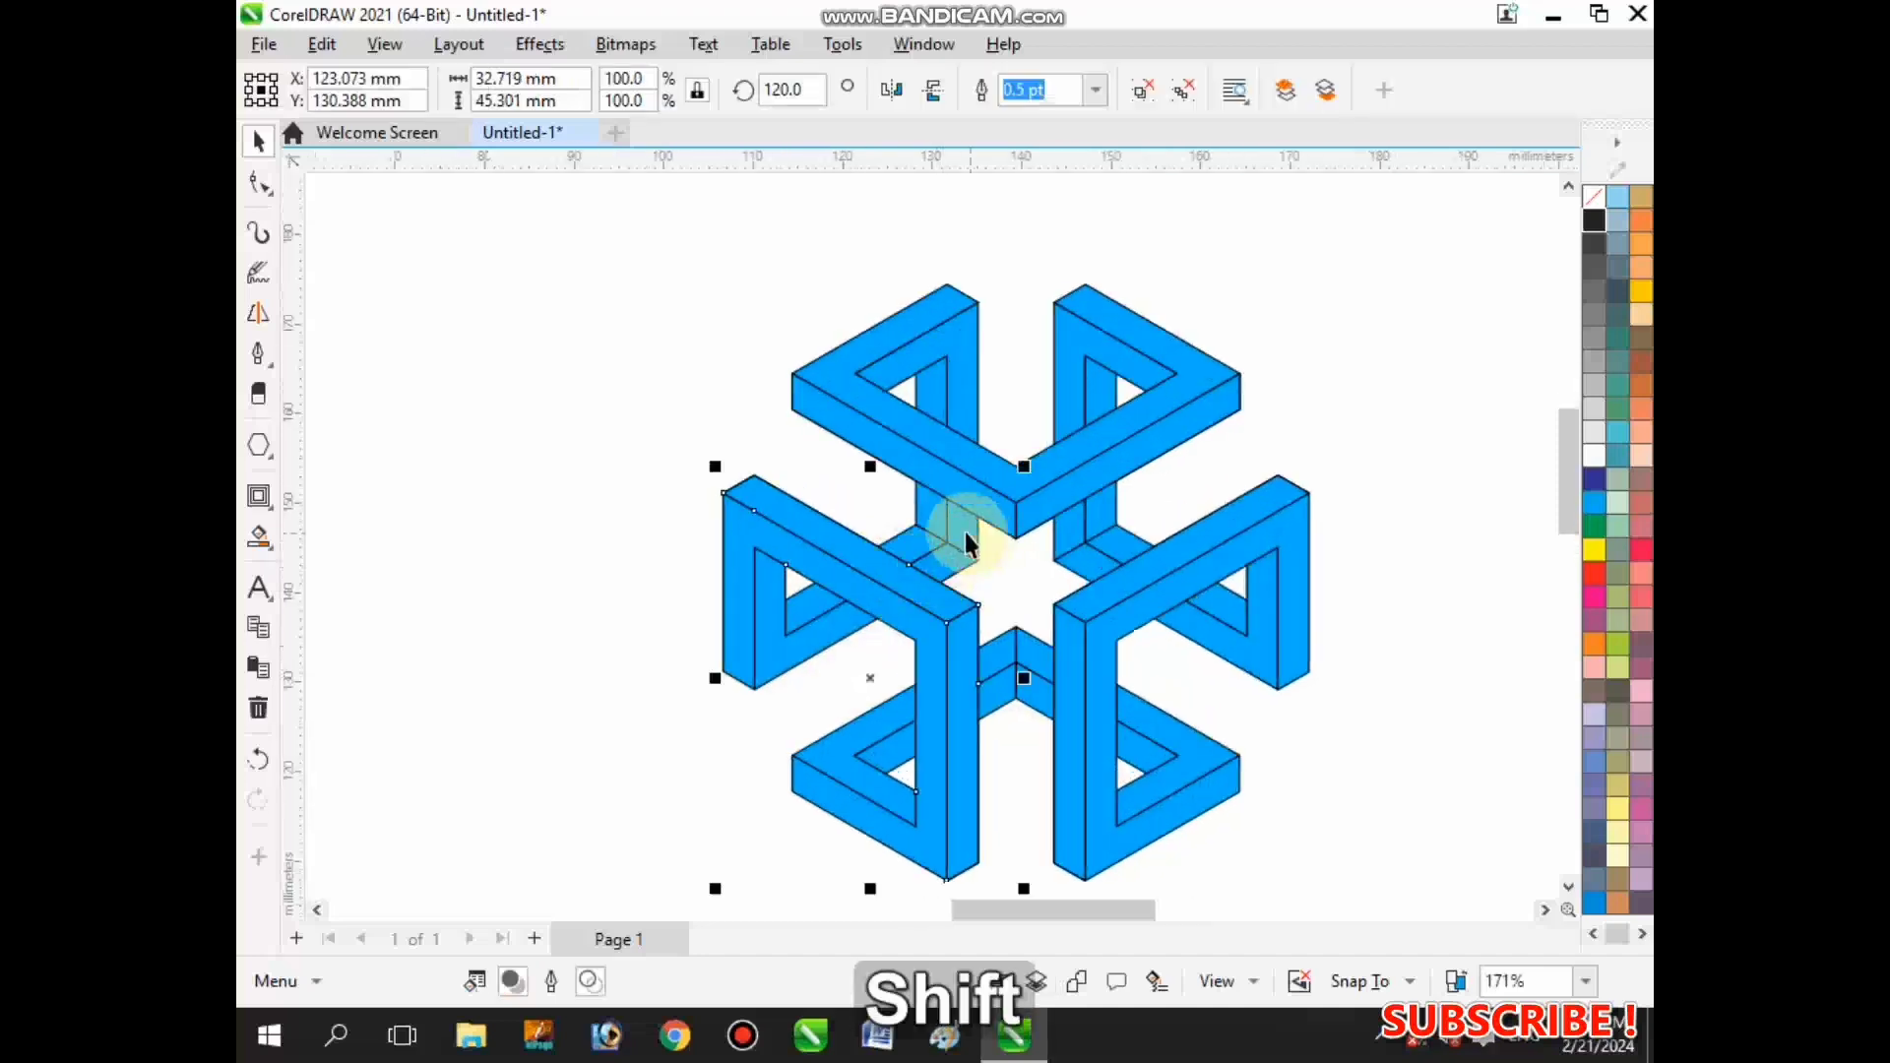
shift+click(961, 536)
click(1032, 90)
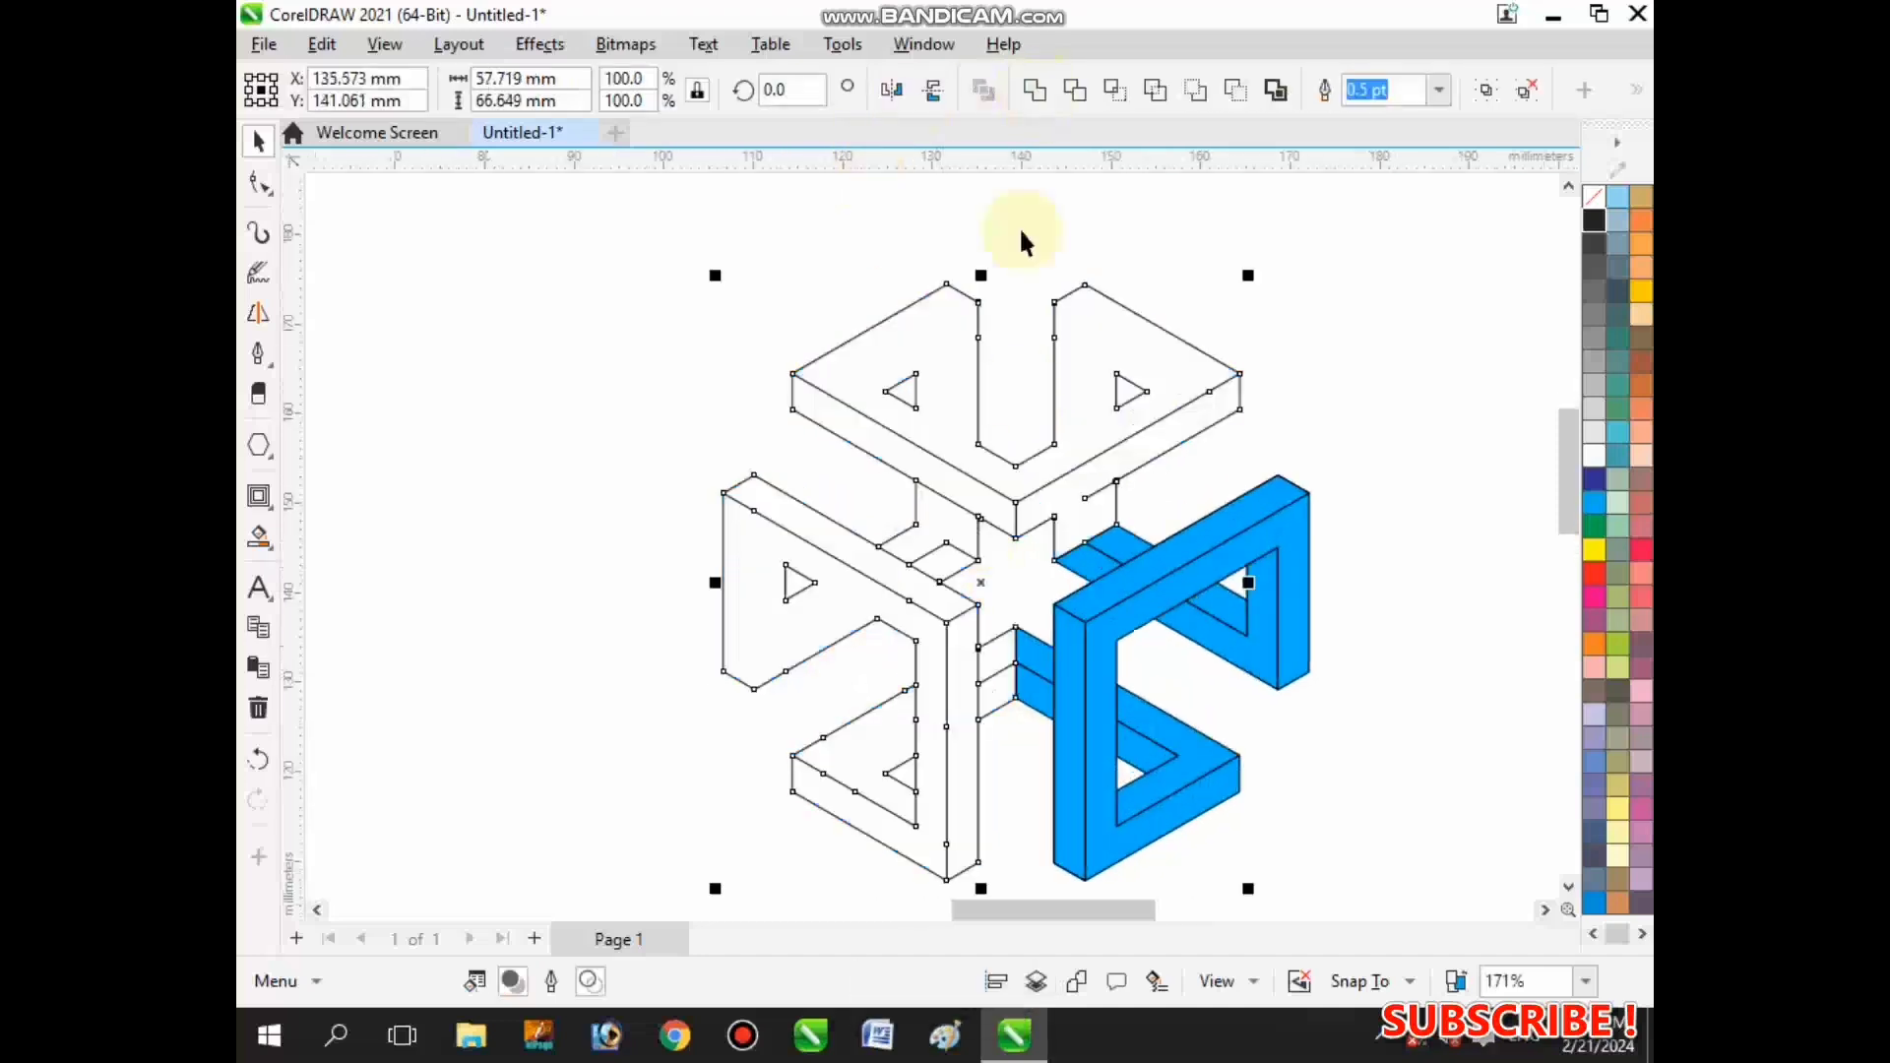
scroll(1020, 398, down, 1)
click(1080, 593)
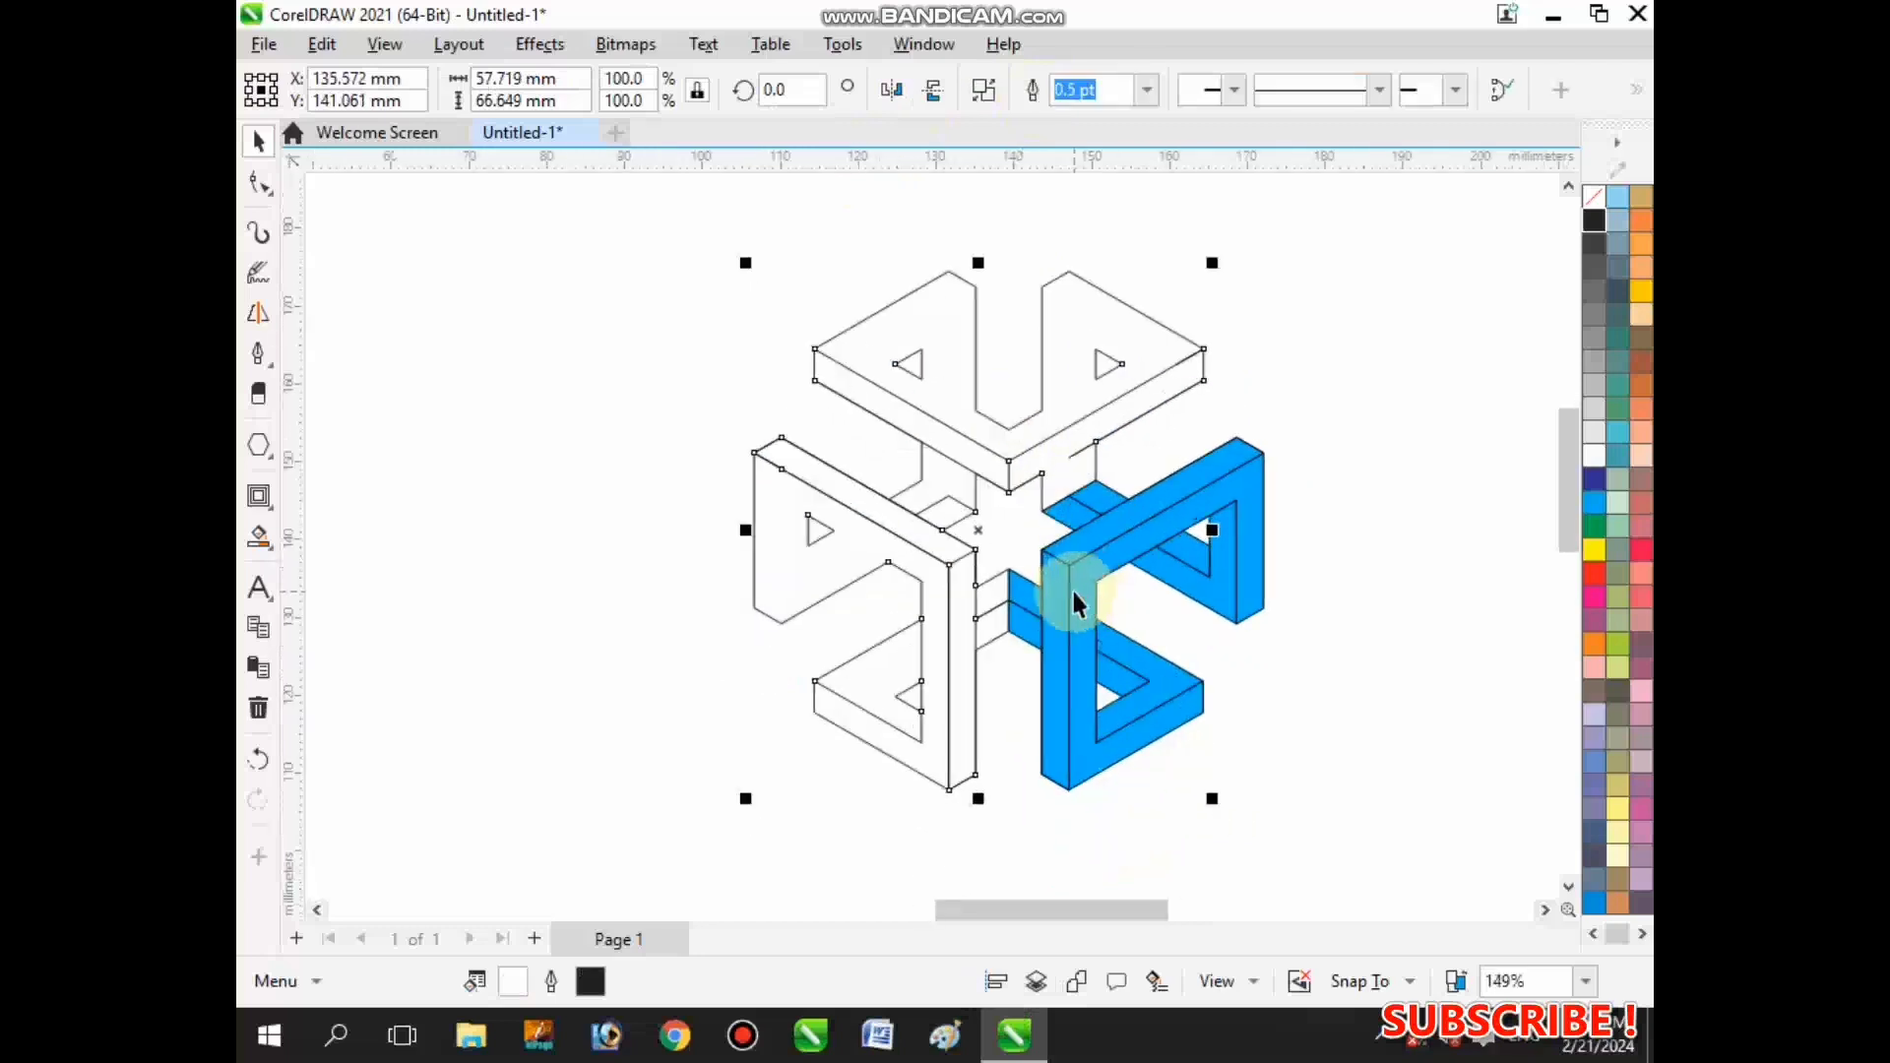
key(ctrl+z)
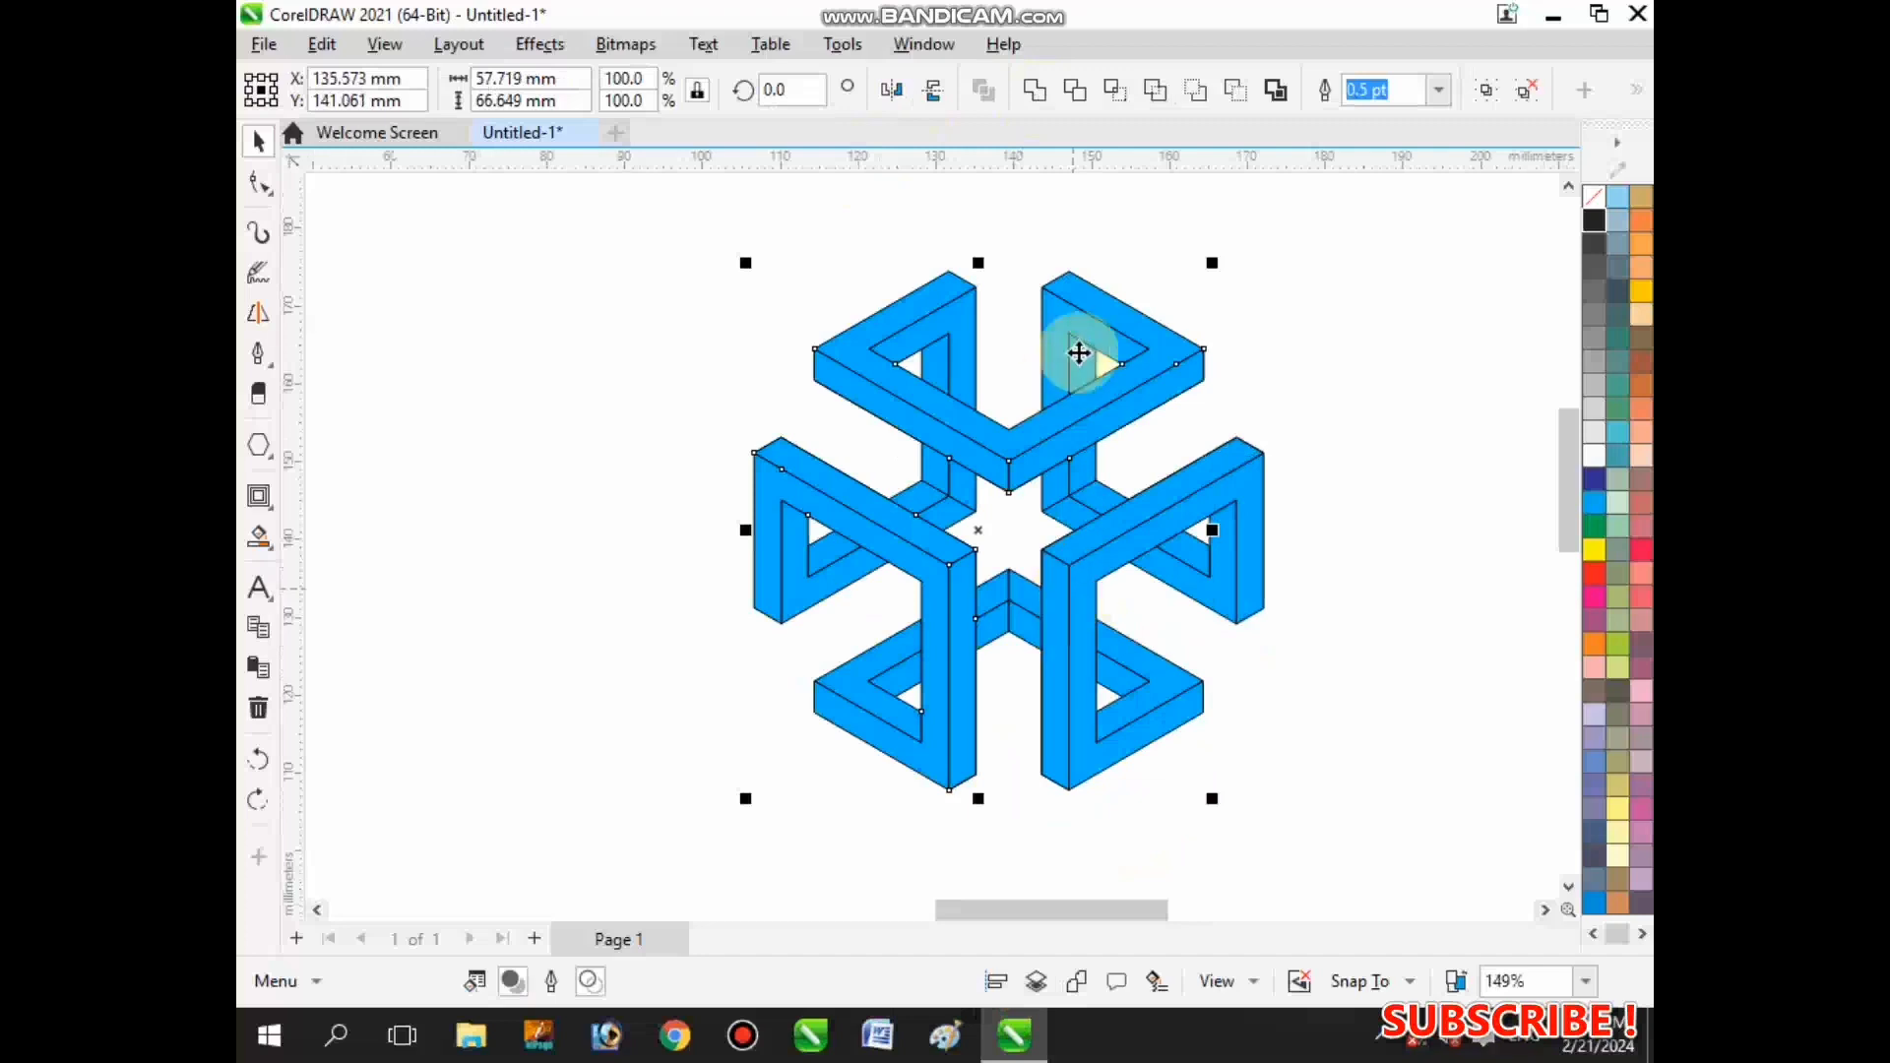
- Group the three blue units together and ungroup everything into individual shapes
click(430, 688)
scroll(901, 461, up, 1)
scroll(926, 498, down, 3)
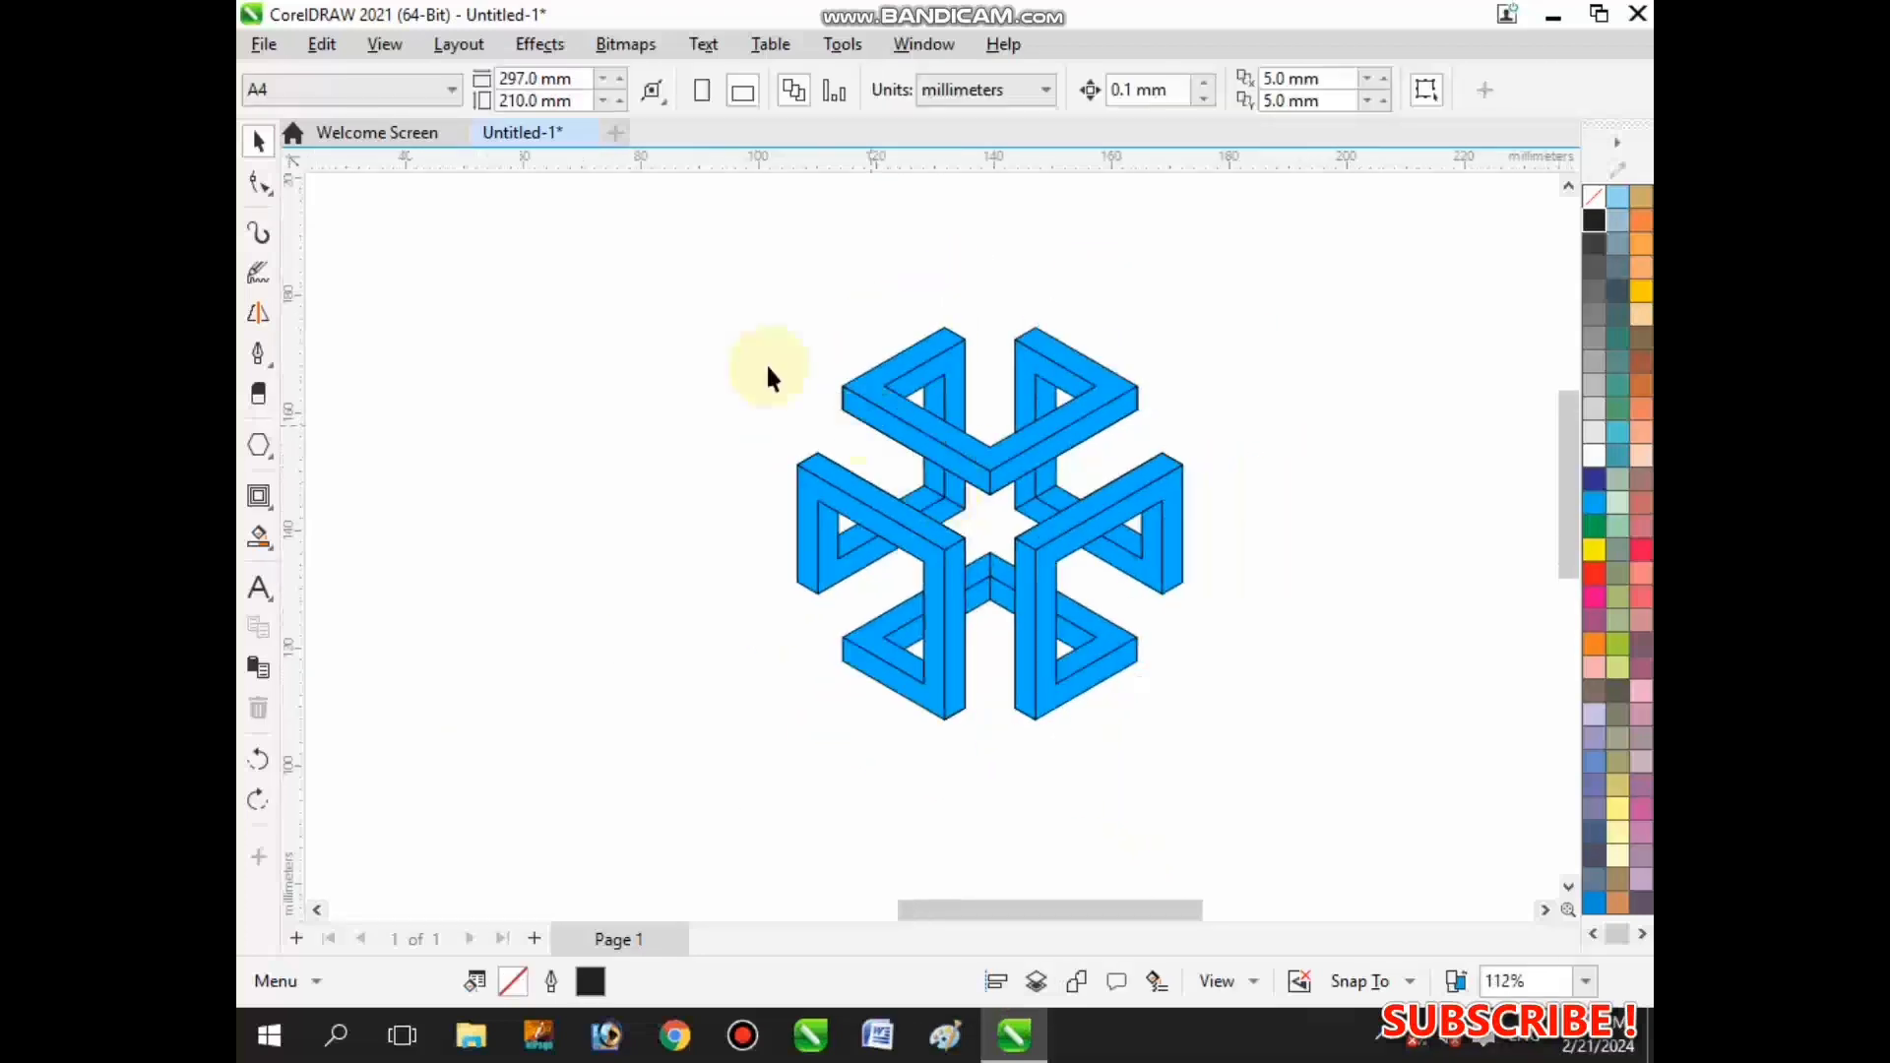
drag(913, 497, 1270, 833)
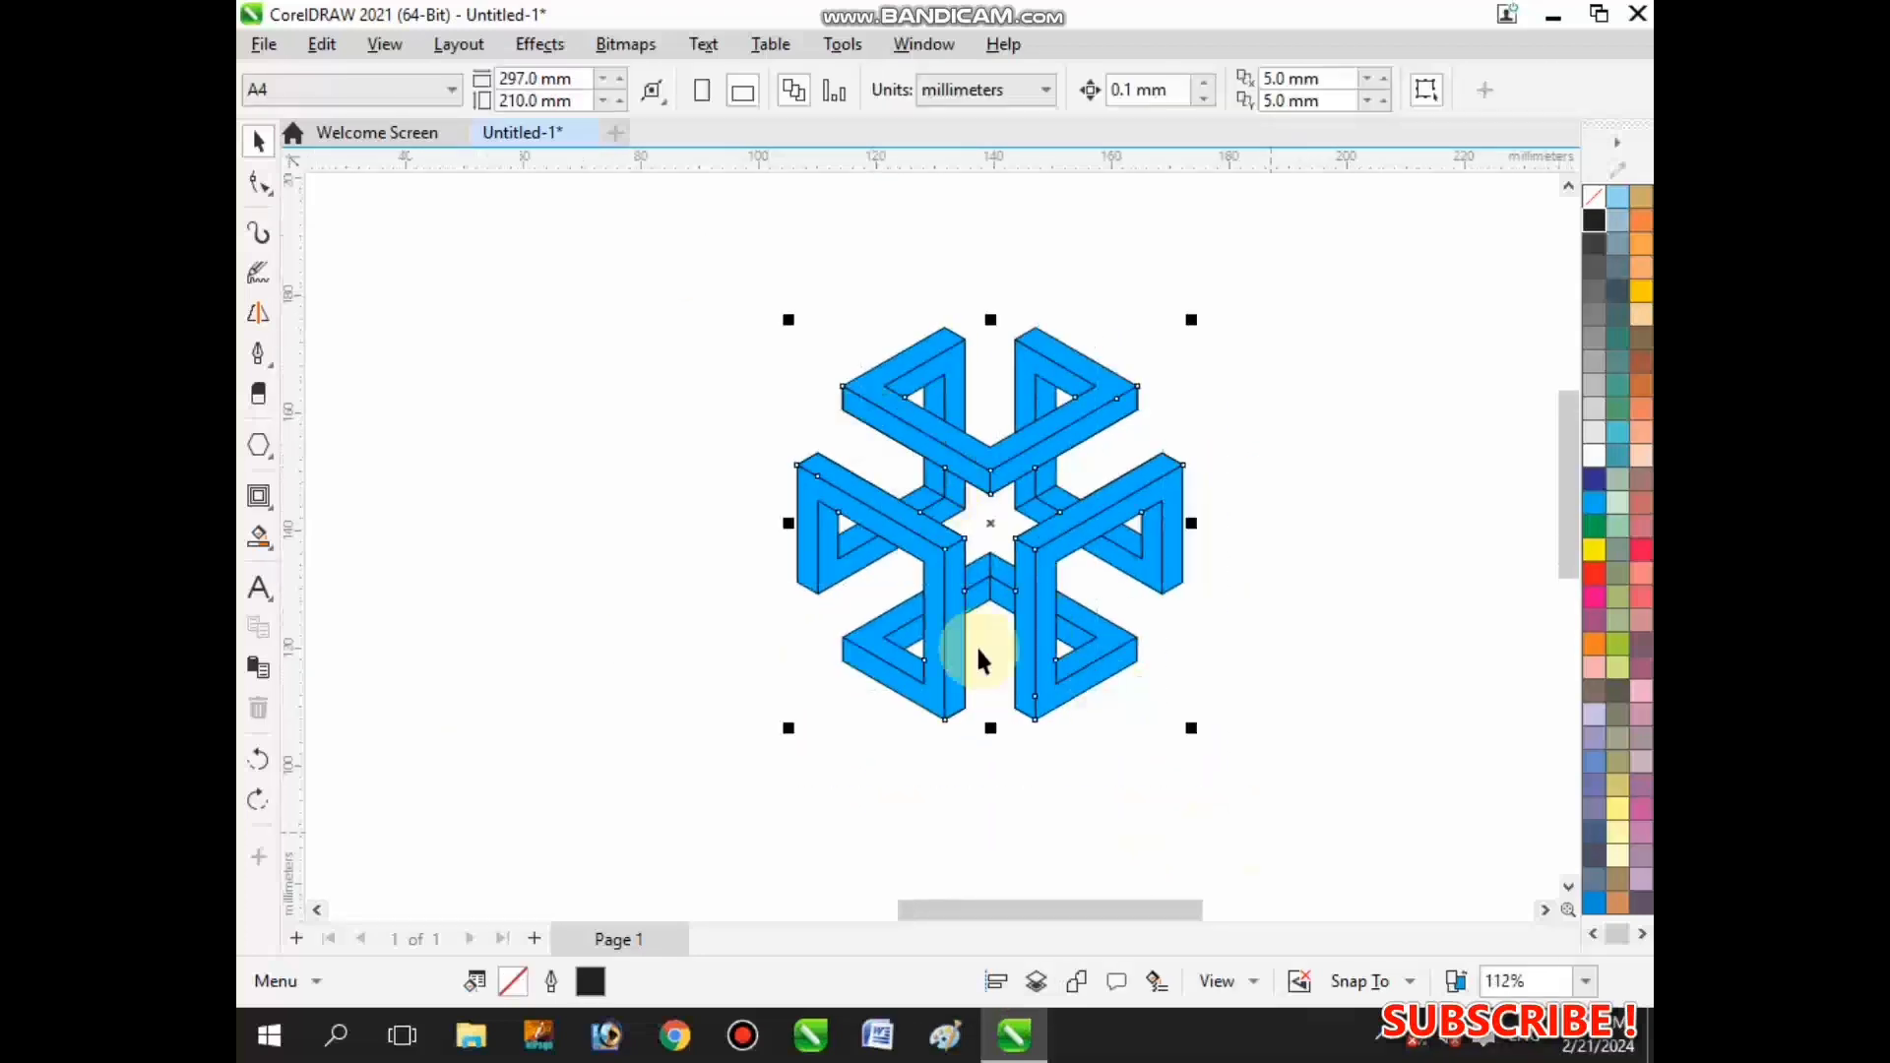
right_click(991, 528)
click(1077, 496)
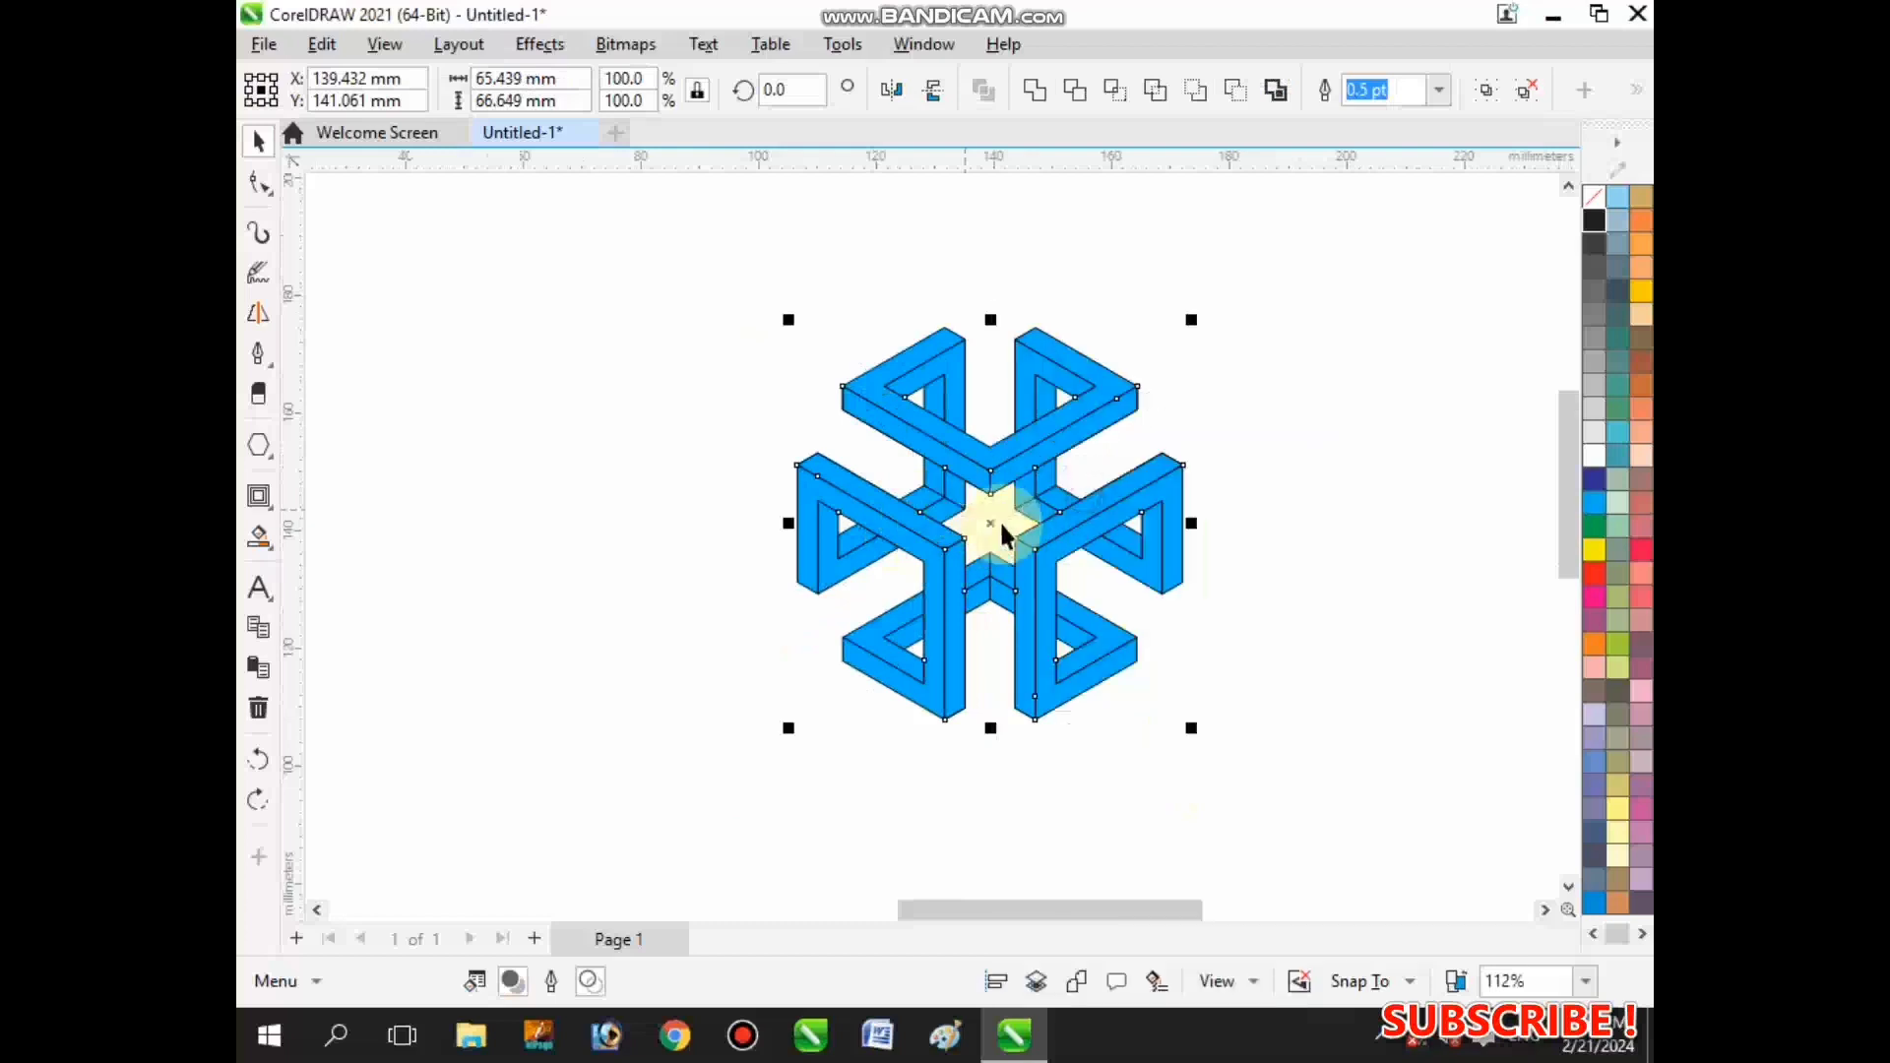
right_click(1001, 523)
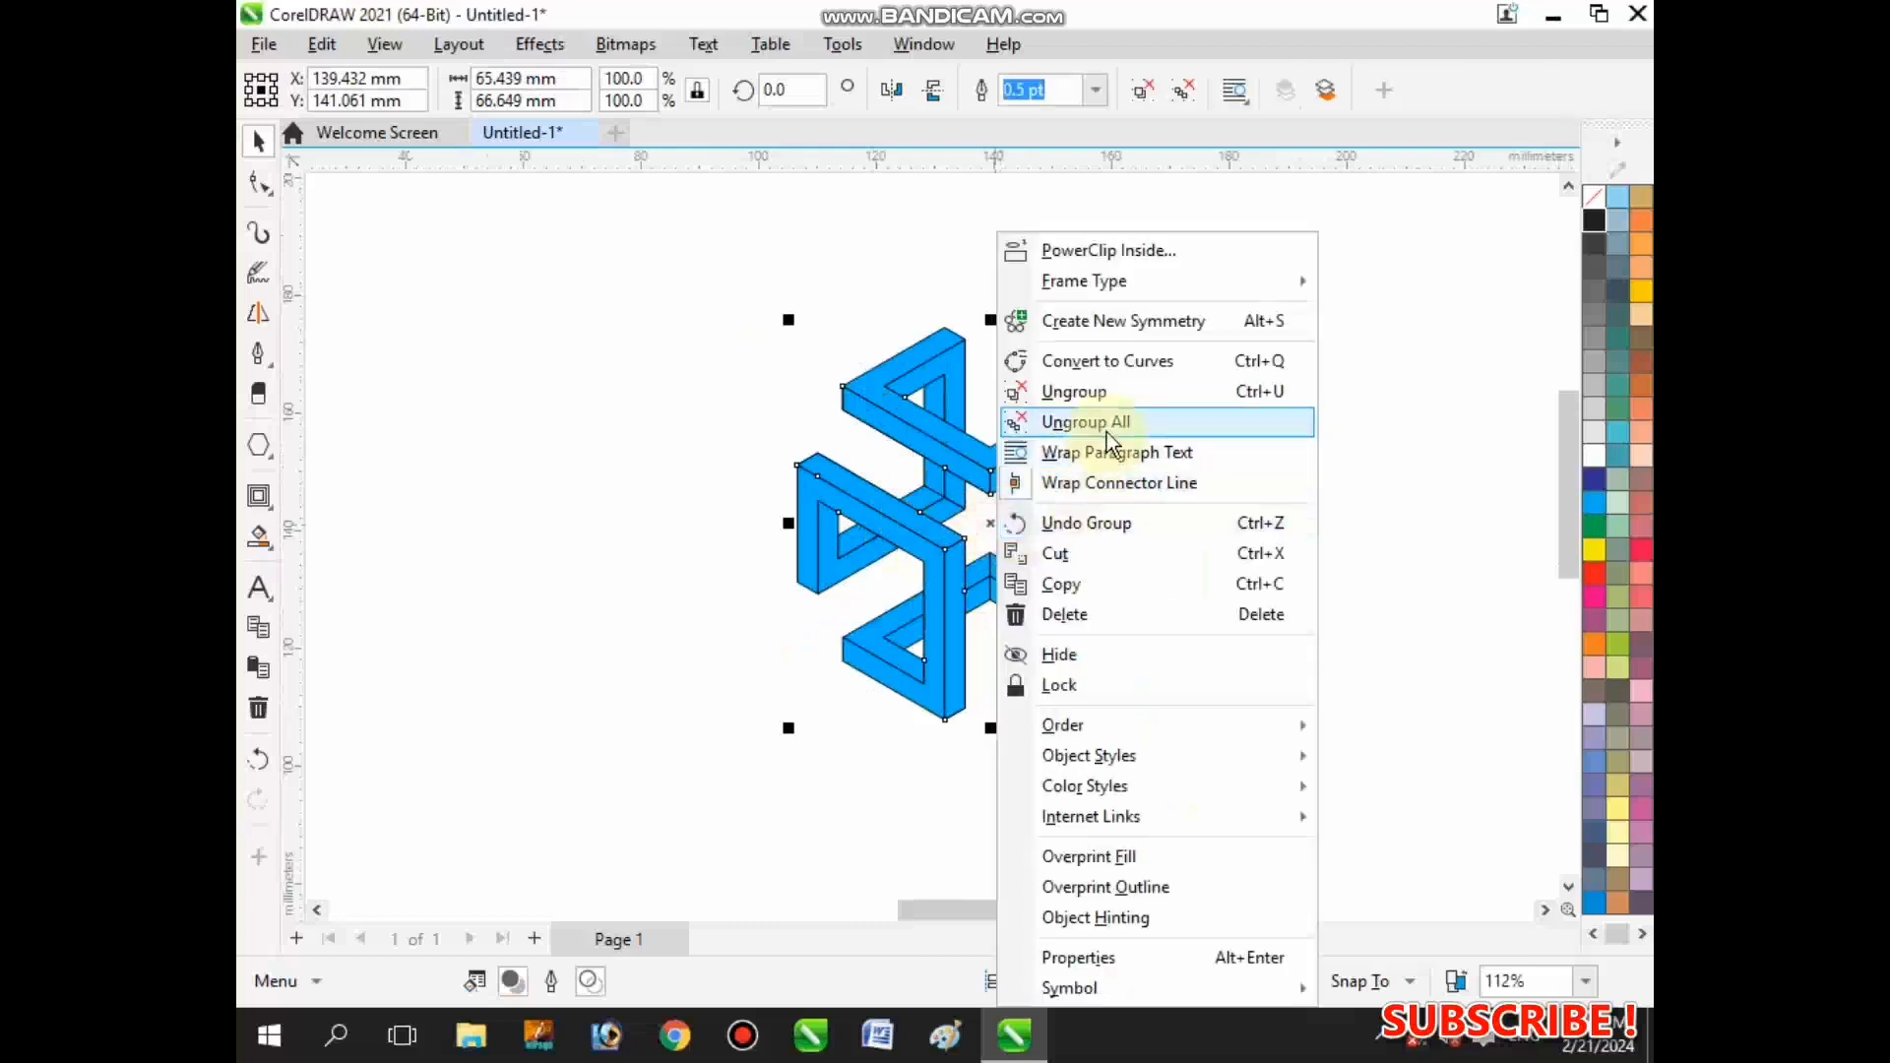
click(1106, 433)
click(1329, 694)
- Weld the two matching inner leg faces where the top unit meets the left unit
scroll(883, 522, up, 3)
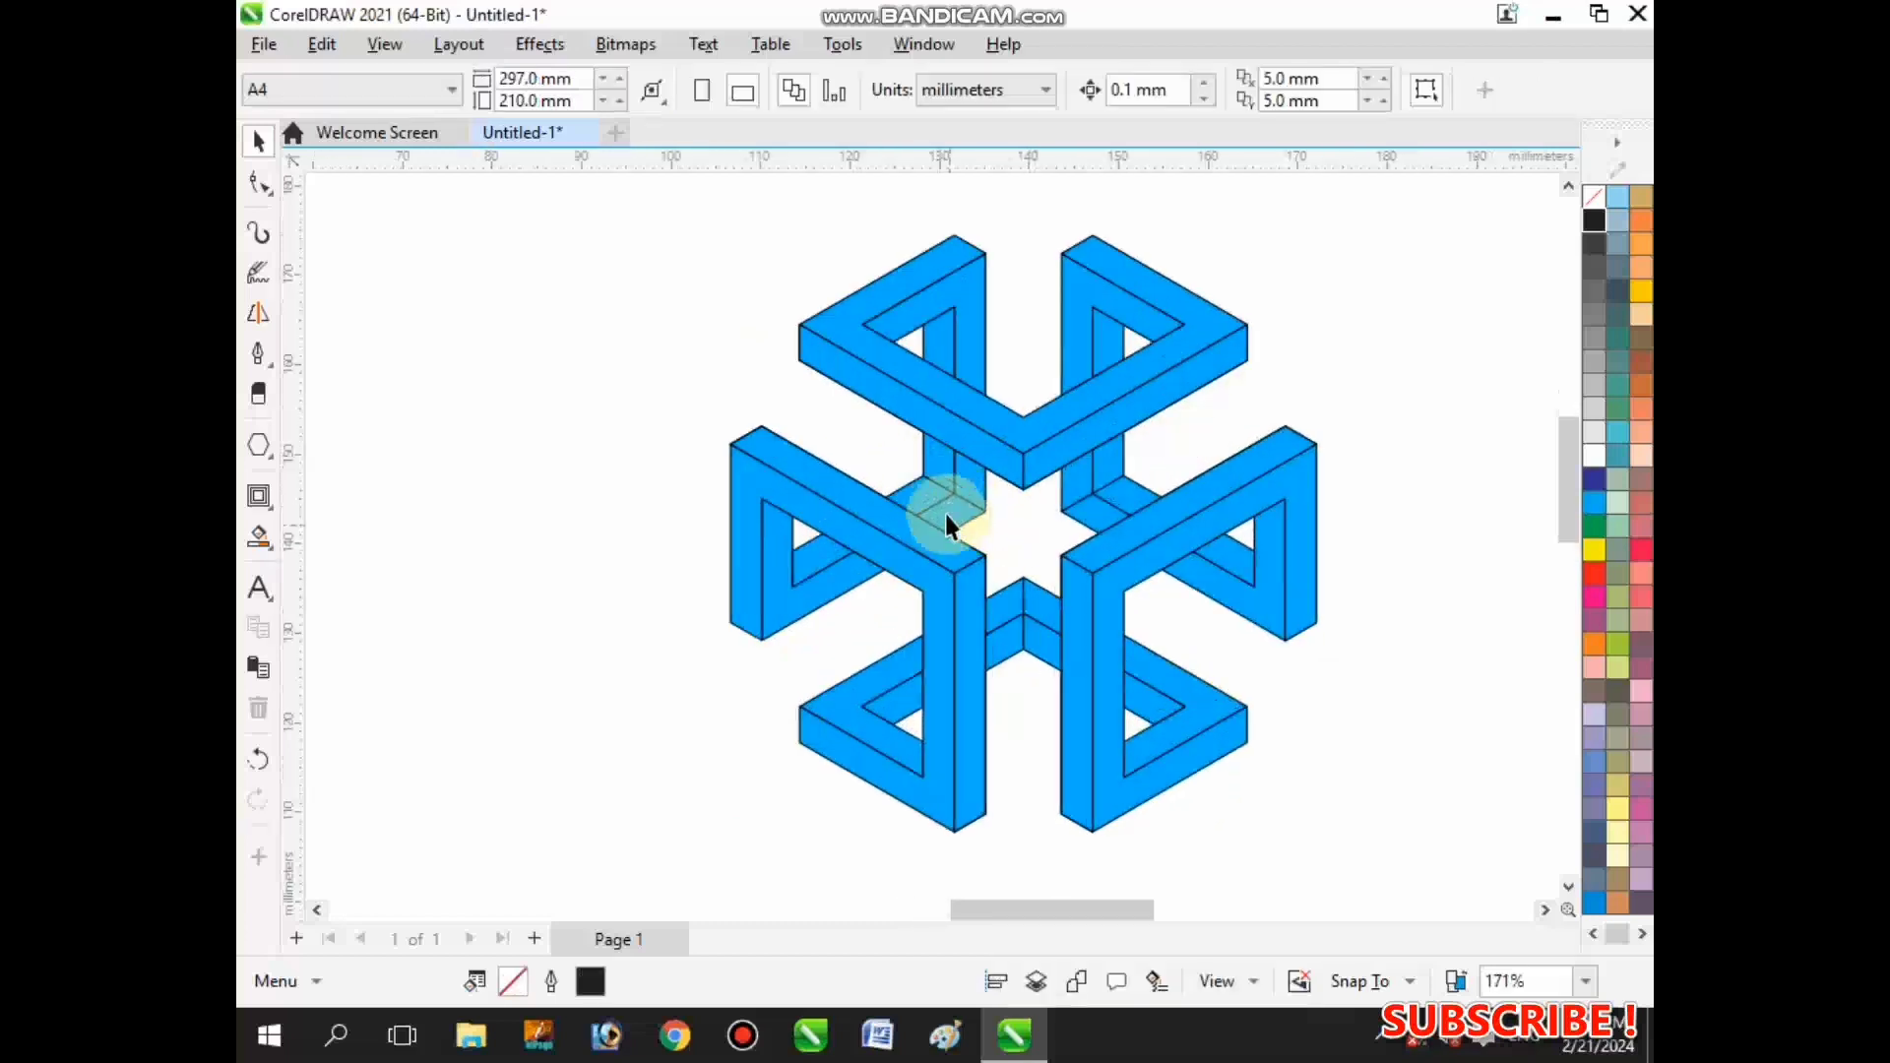
click(945, 514)
shift+click(971, 473)
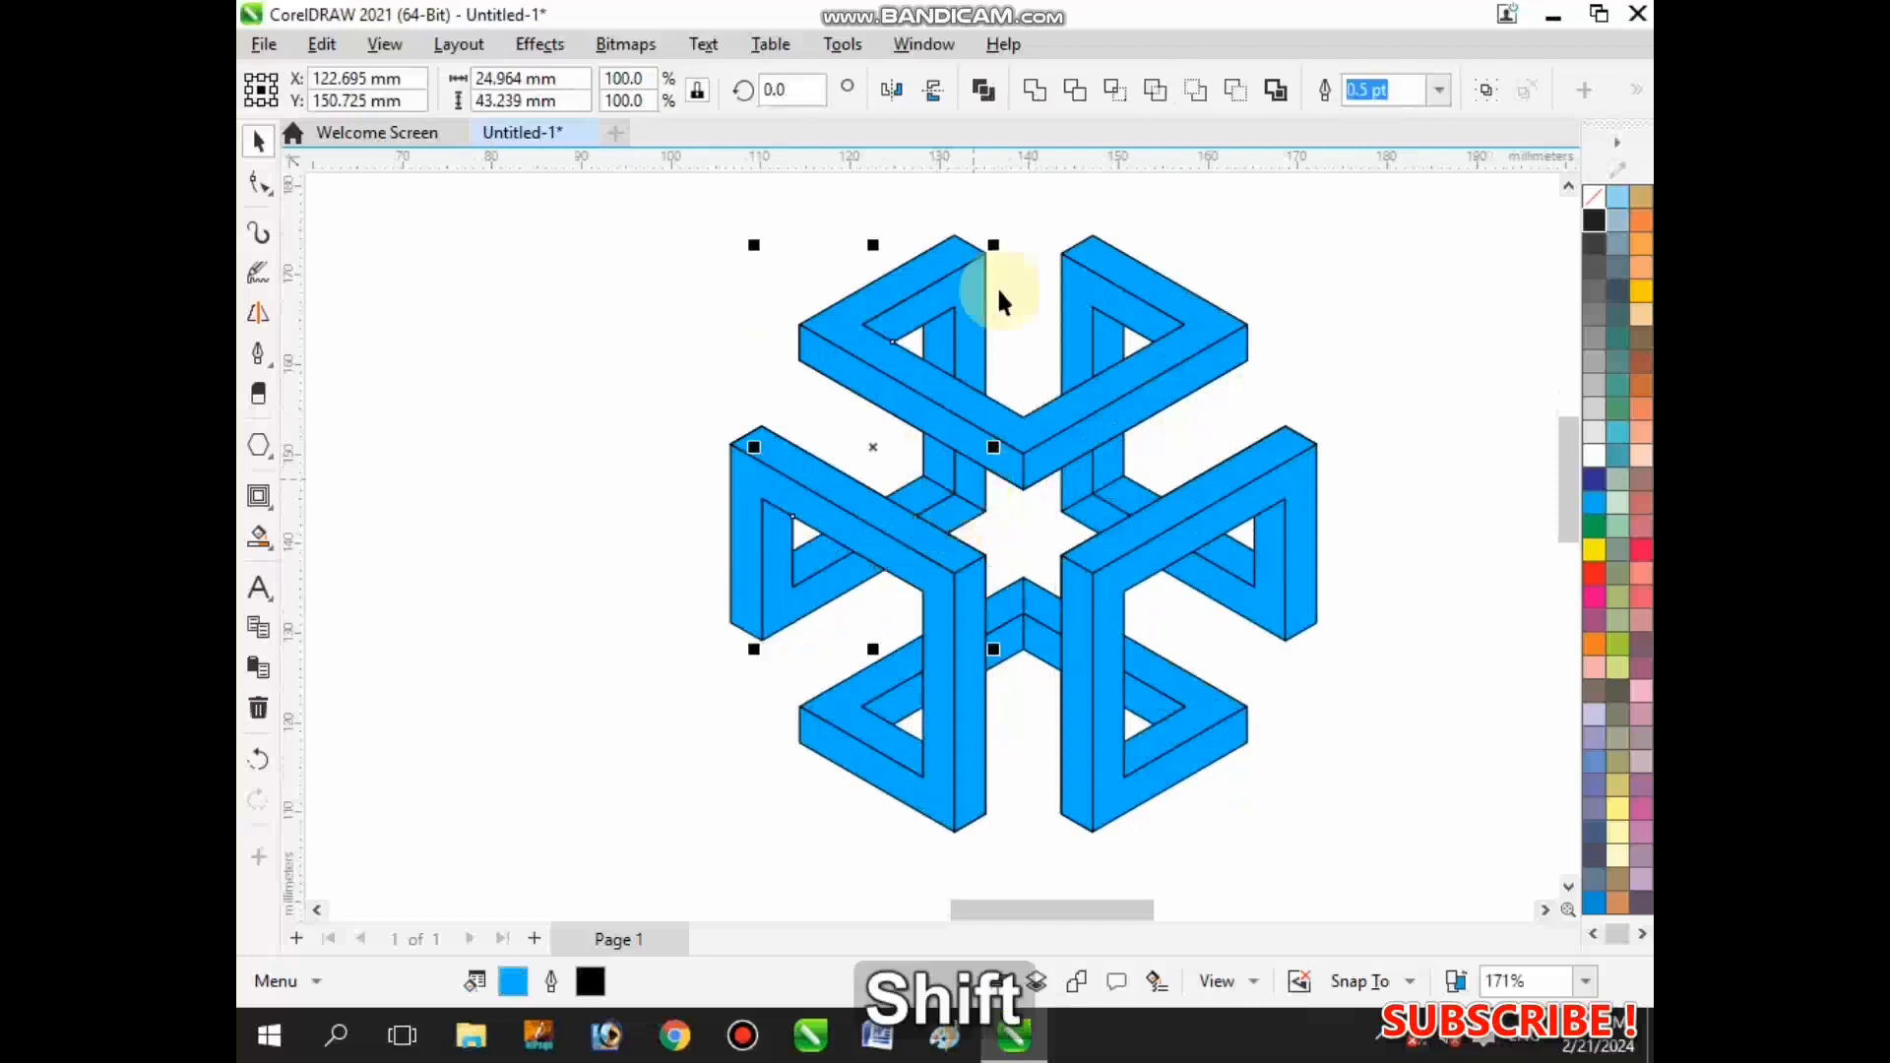
click(1032, 91)
scroll(1063, 542, down, 3)
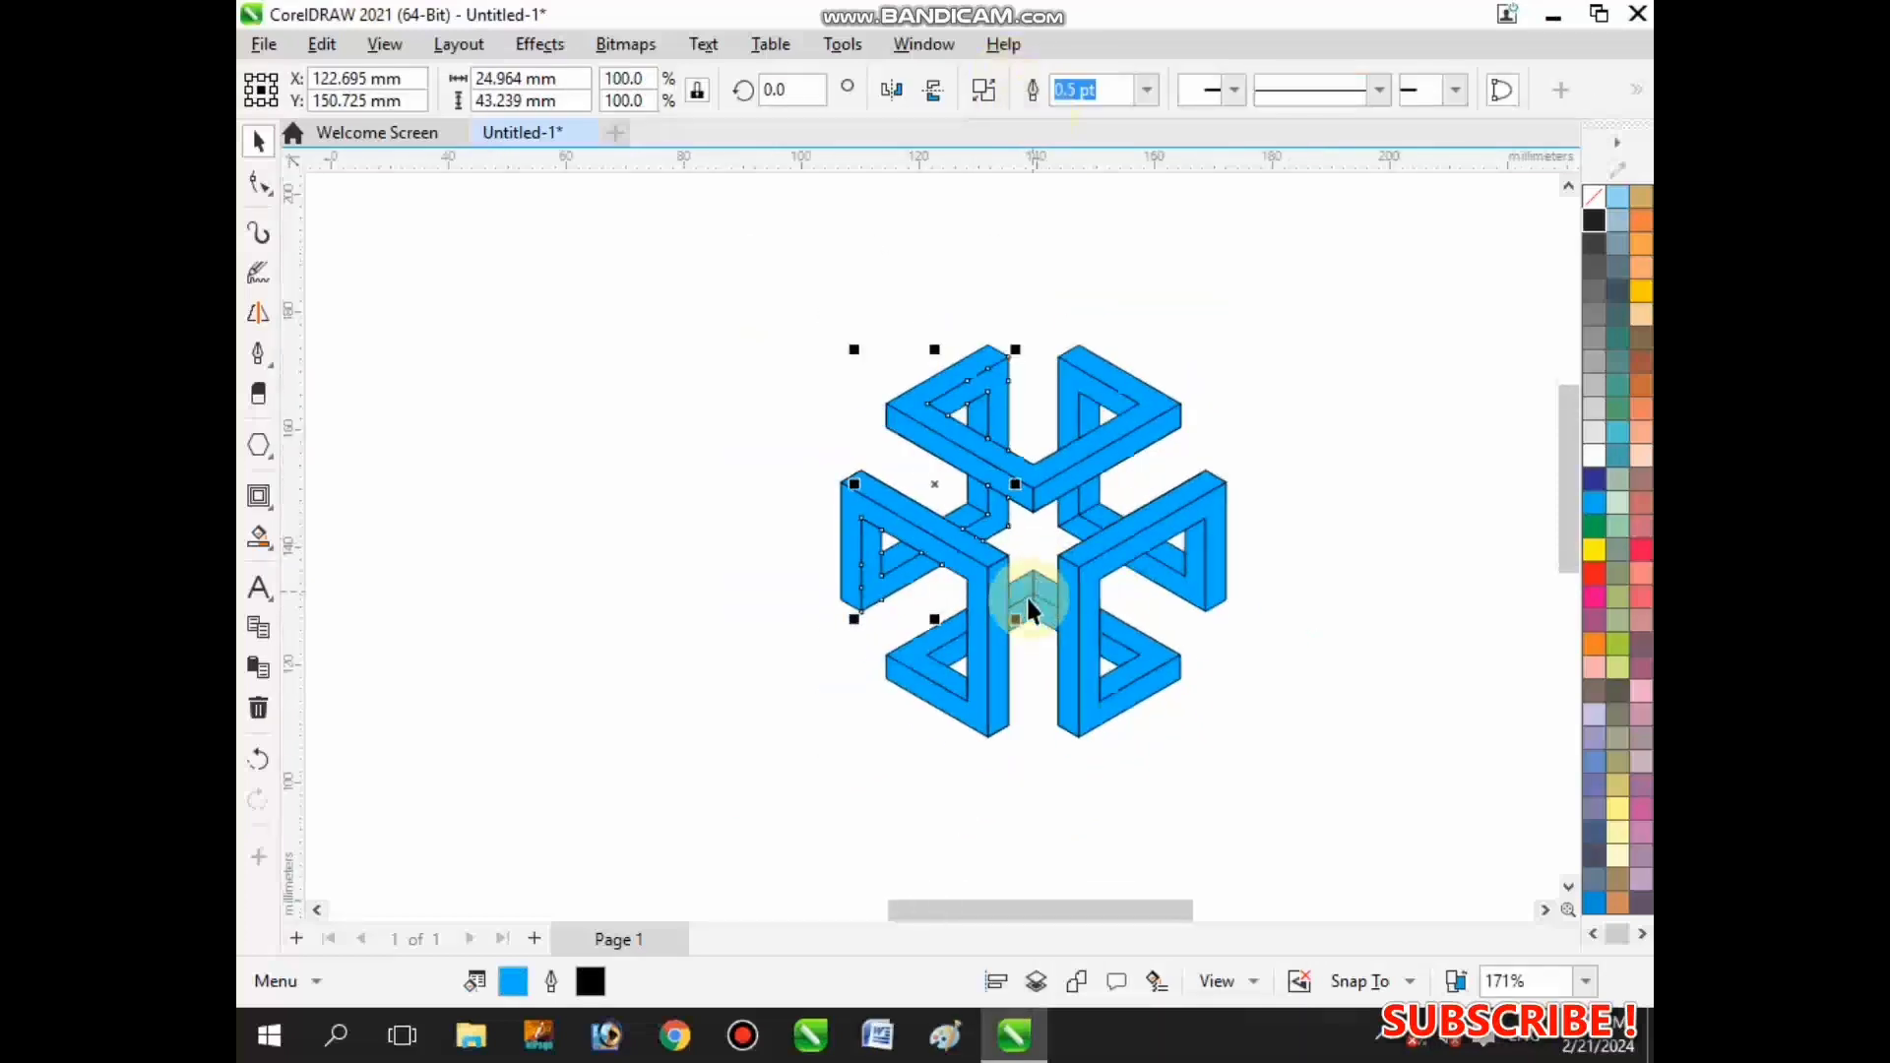
- Weld the two upper inner leg faces where the left and right units meet below the central star opening
click(1026, 596)
scroll(1047, 594, up, 2)
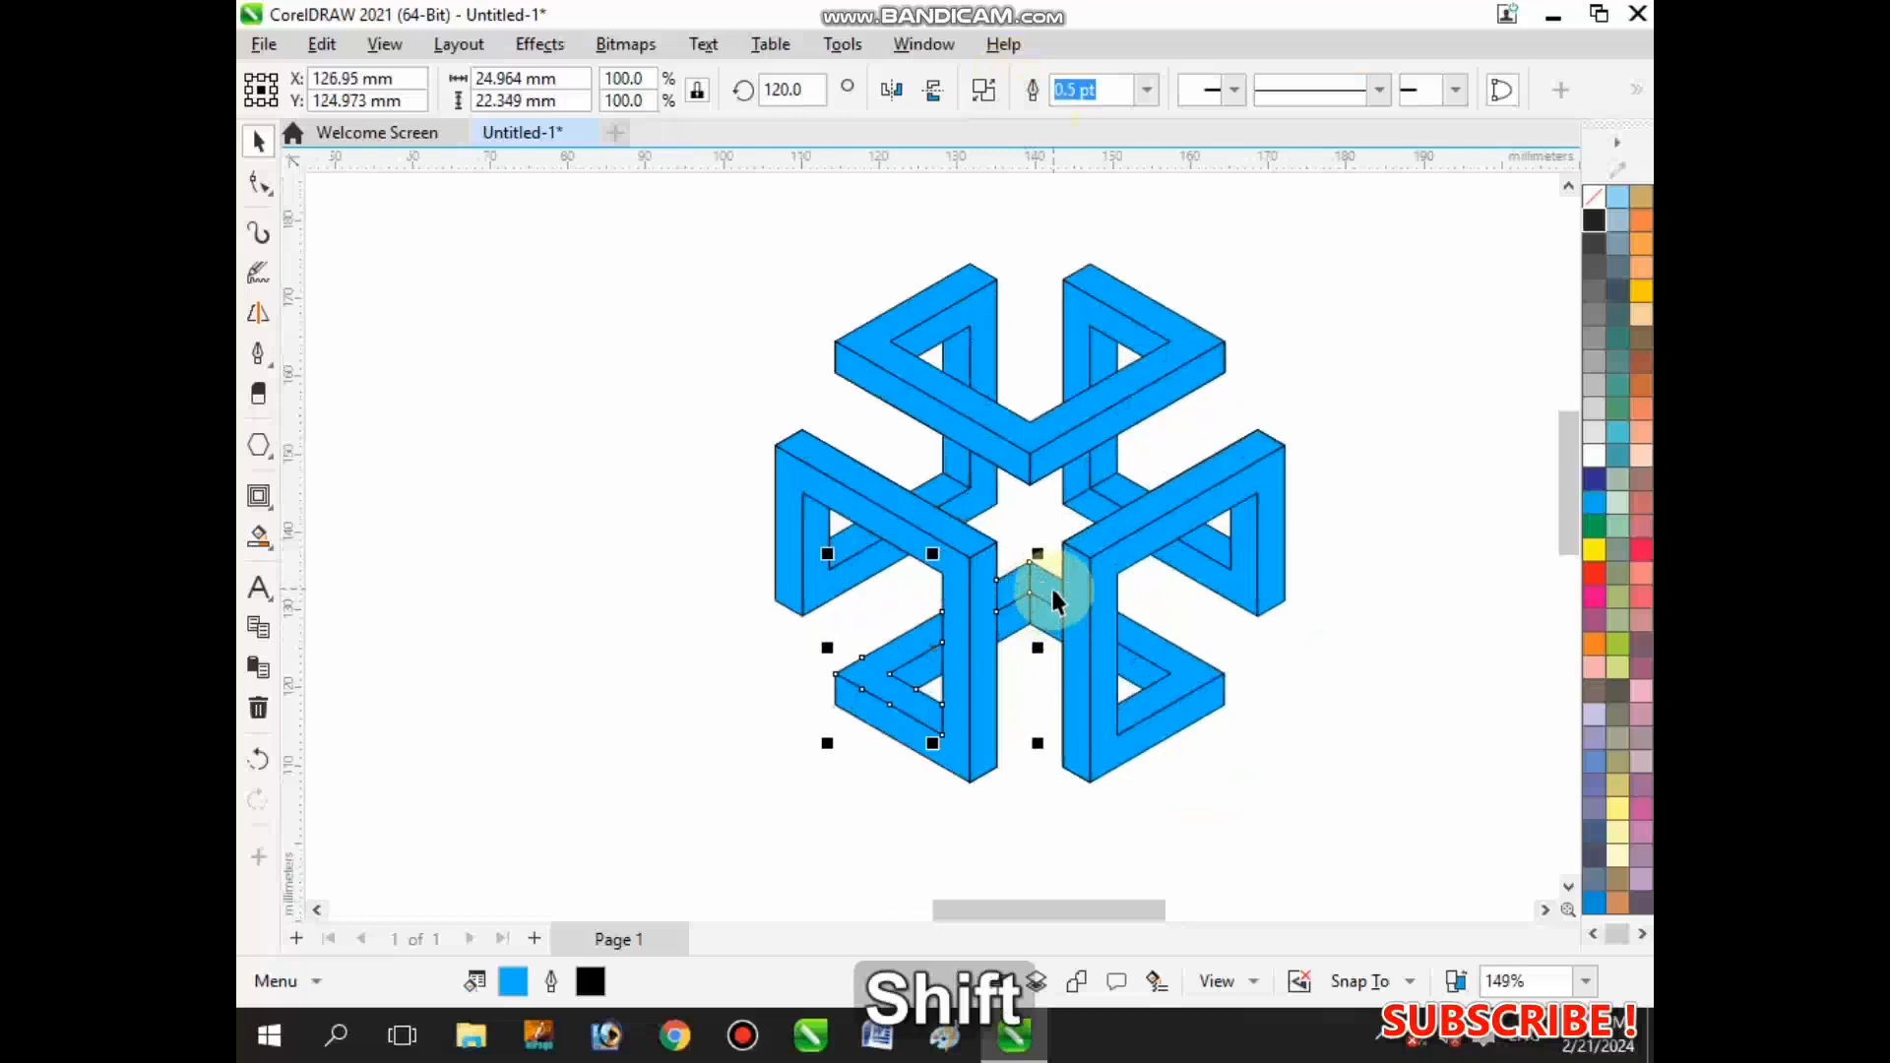
click(992, 619)
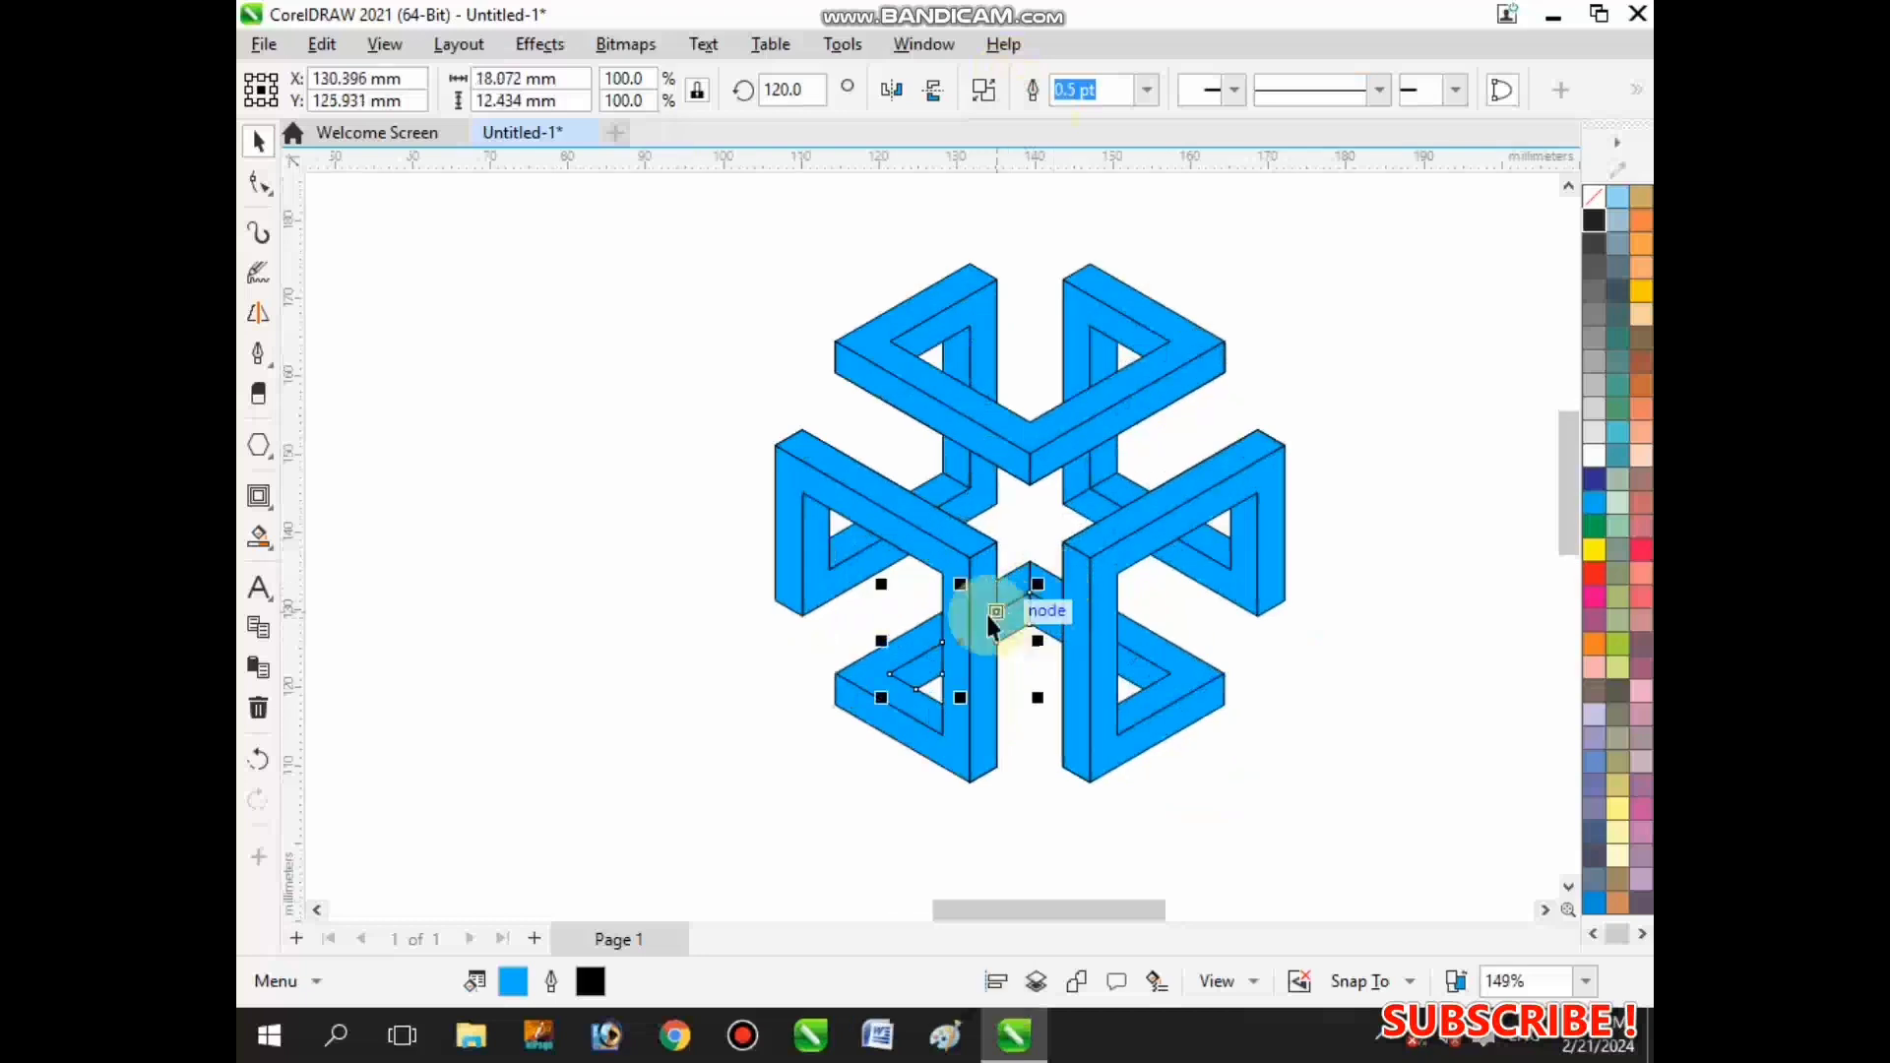
scroll(971, 560, up, 2)
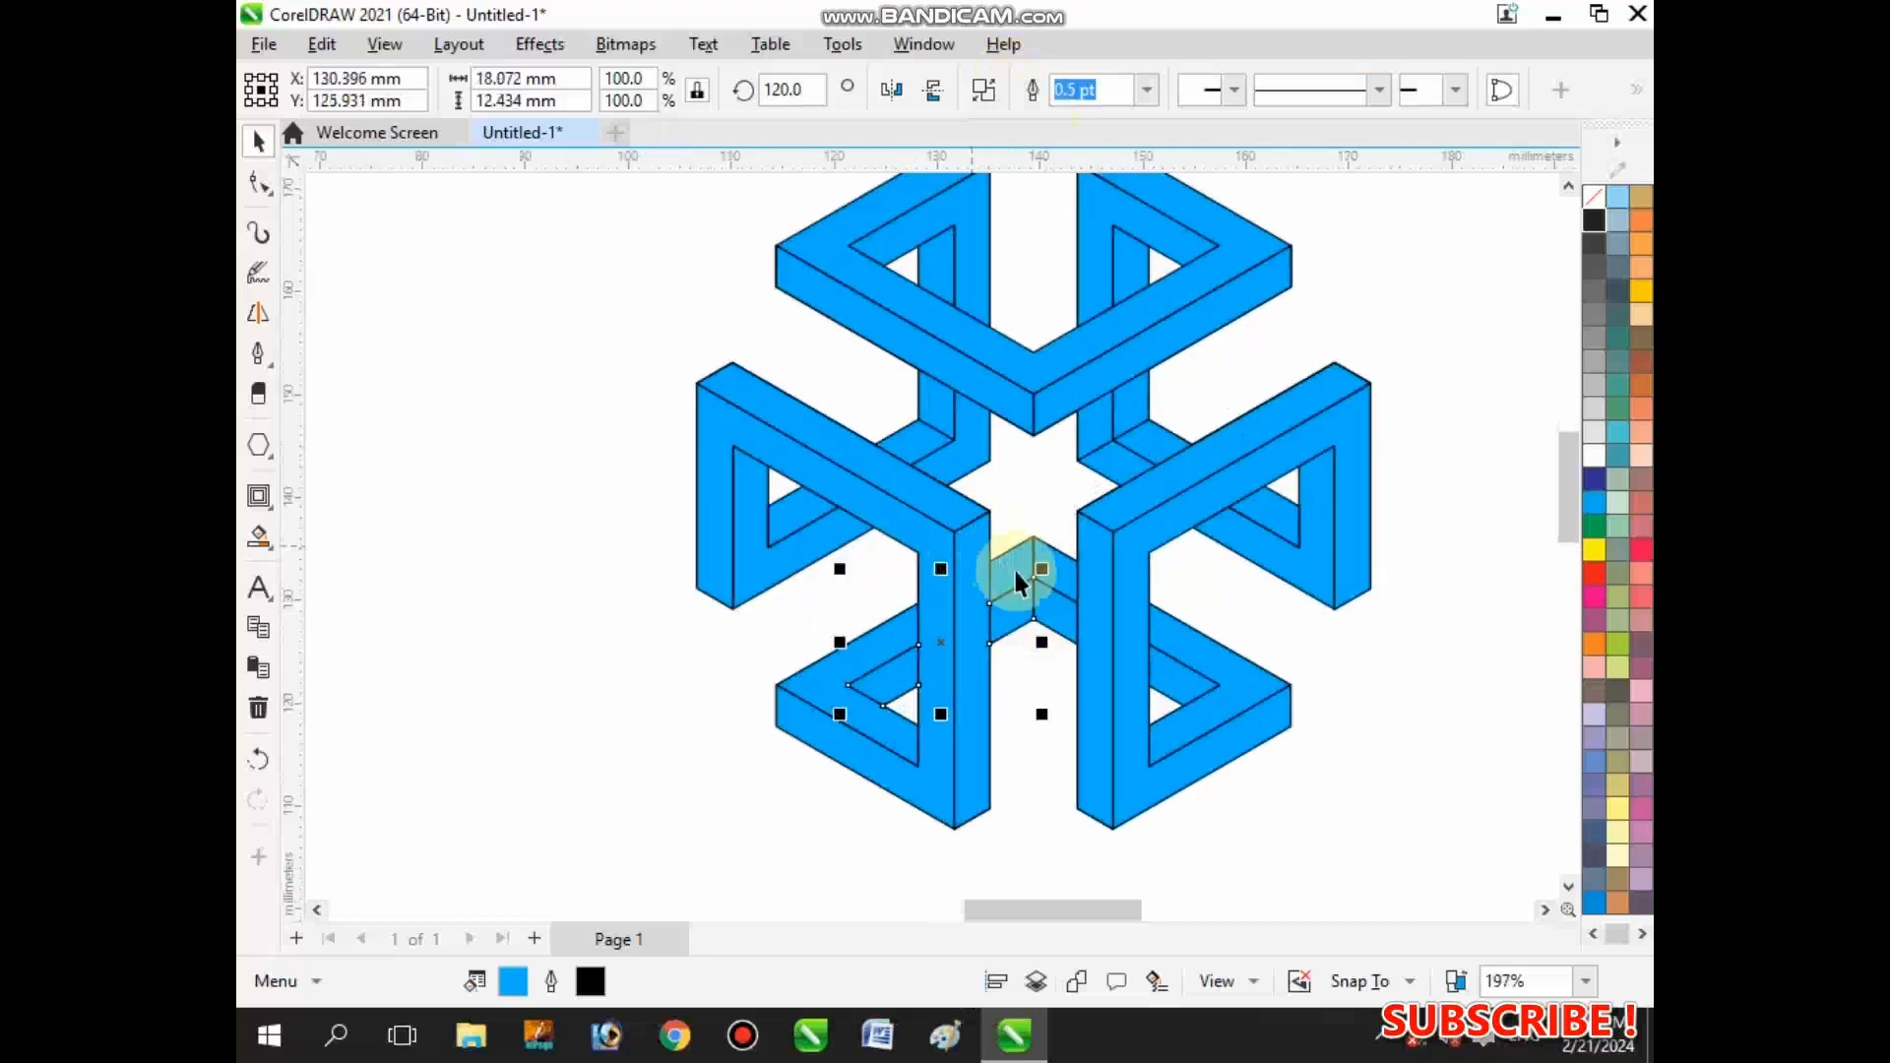
shift+click(1051, 567)
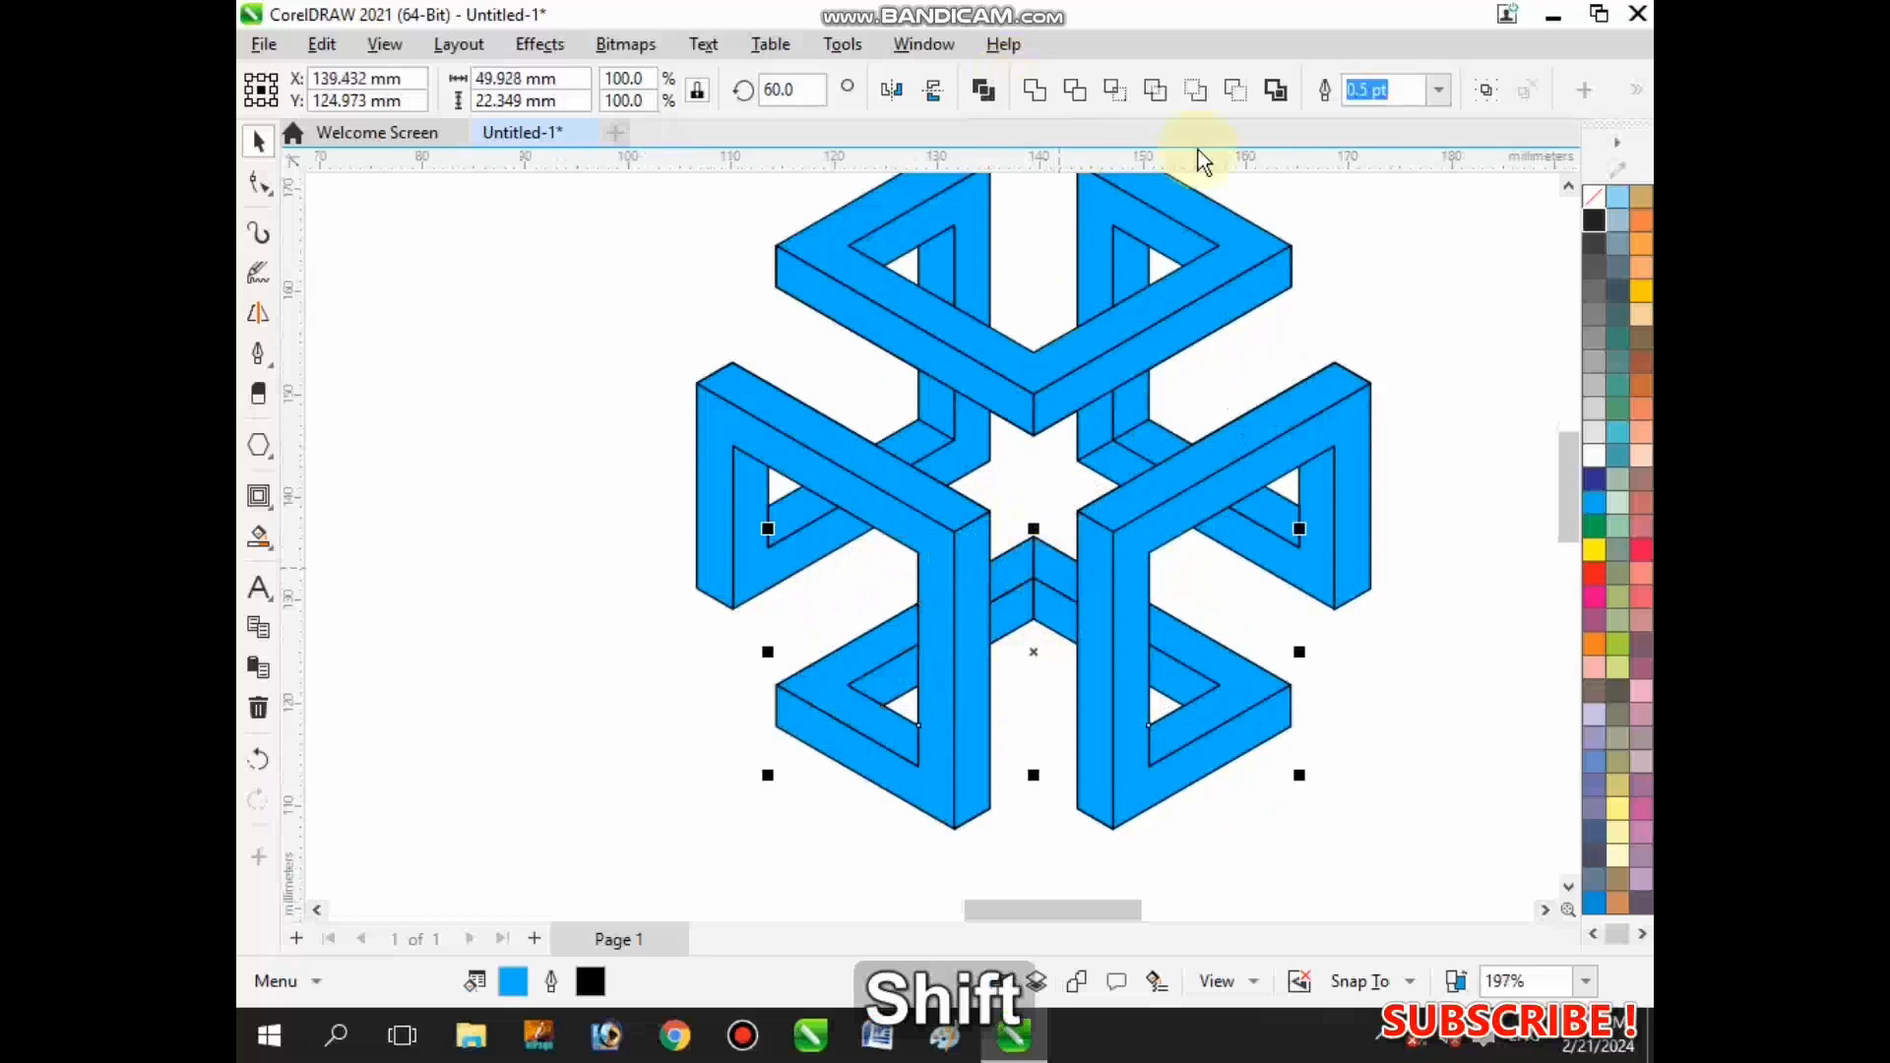
click(1026, 96)
scroll(985, 453, down, 3)
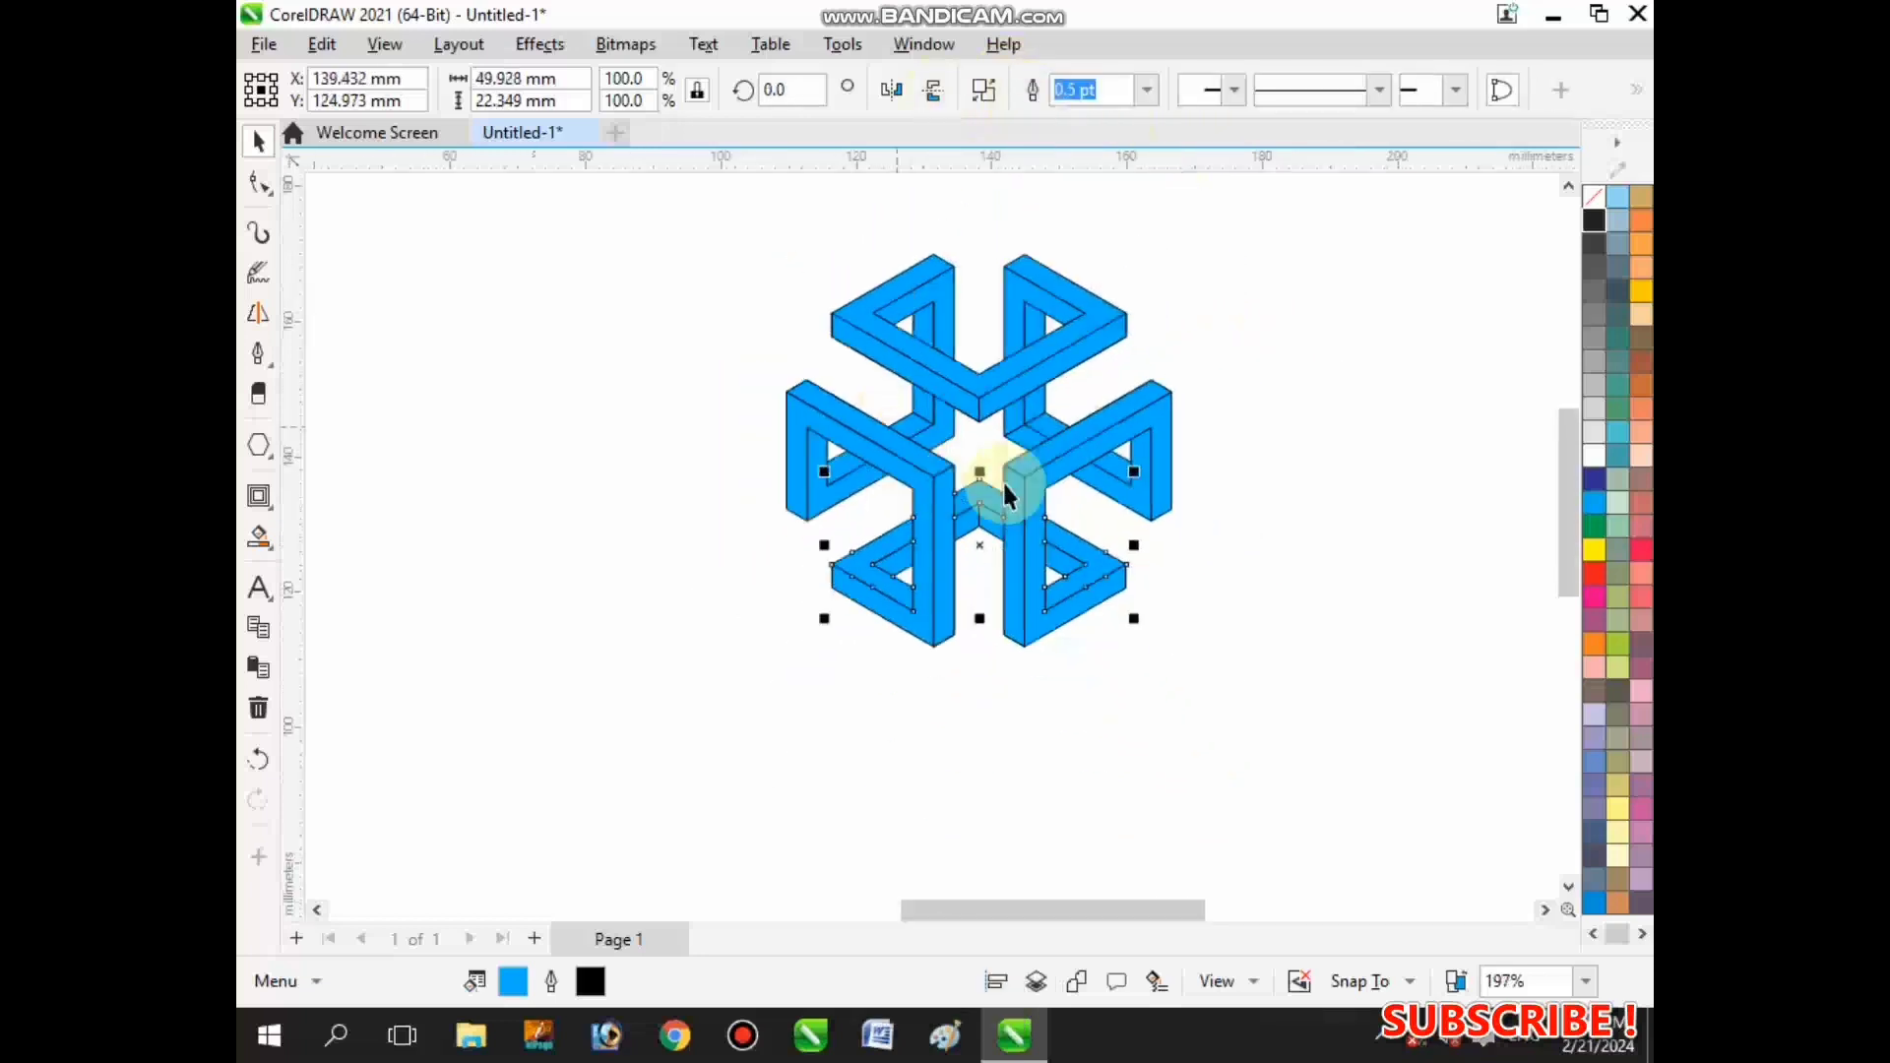
- Weld the two matching inner leg faces where the top unit meets the right unit
scroll(1112, 451, up, 2)
scroll(962, 423, up, 4)
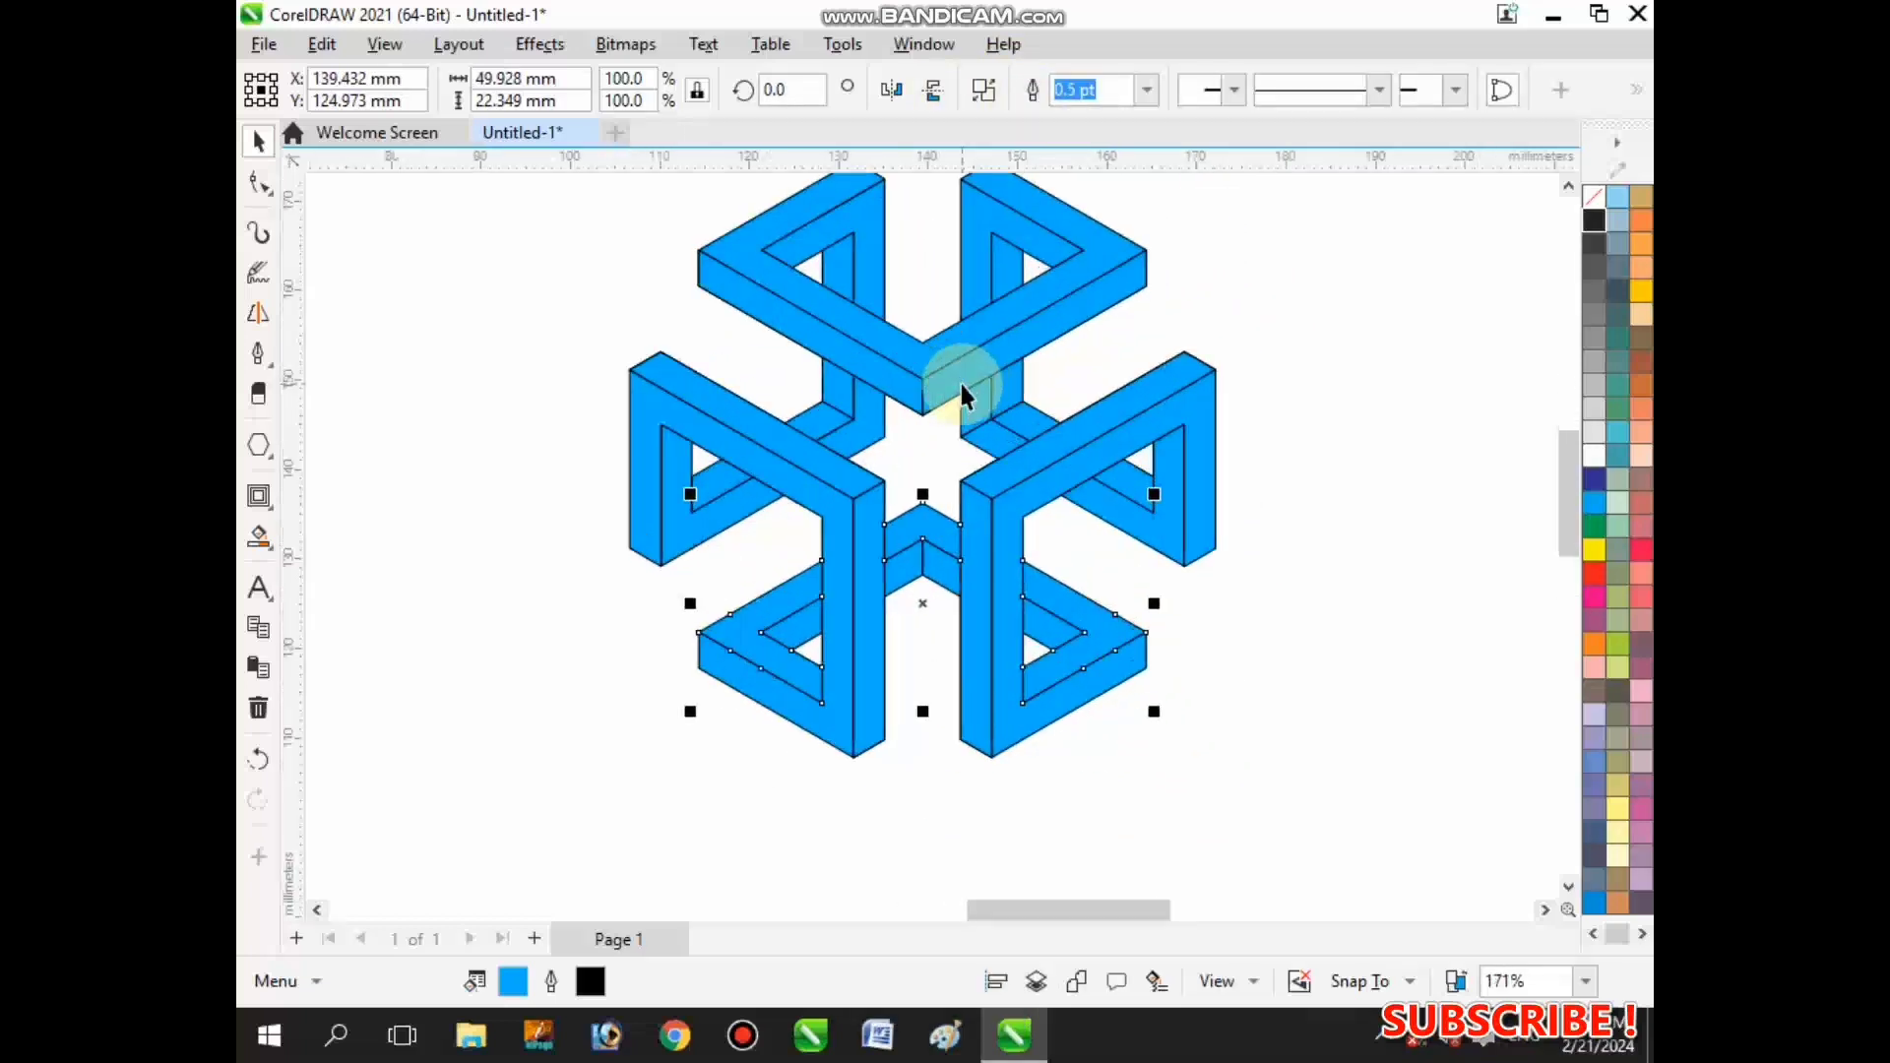
click(1018, 456)
shift+click(972, 337)
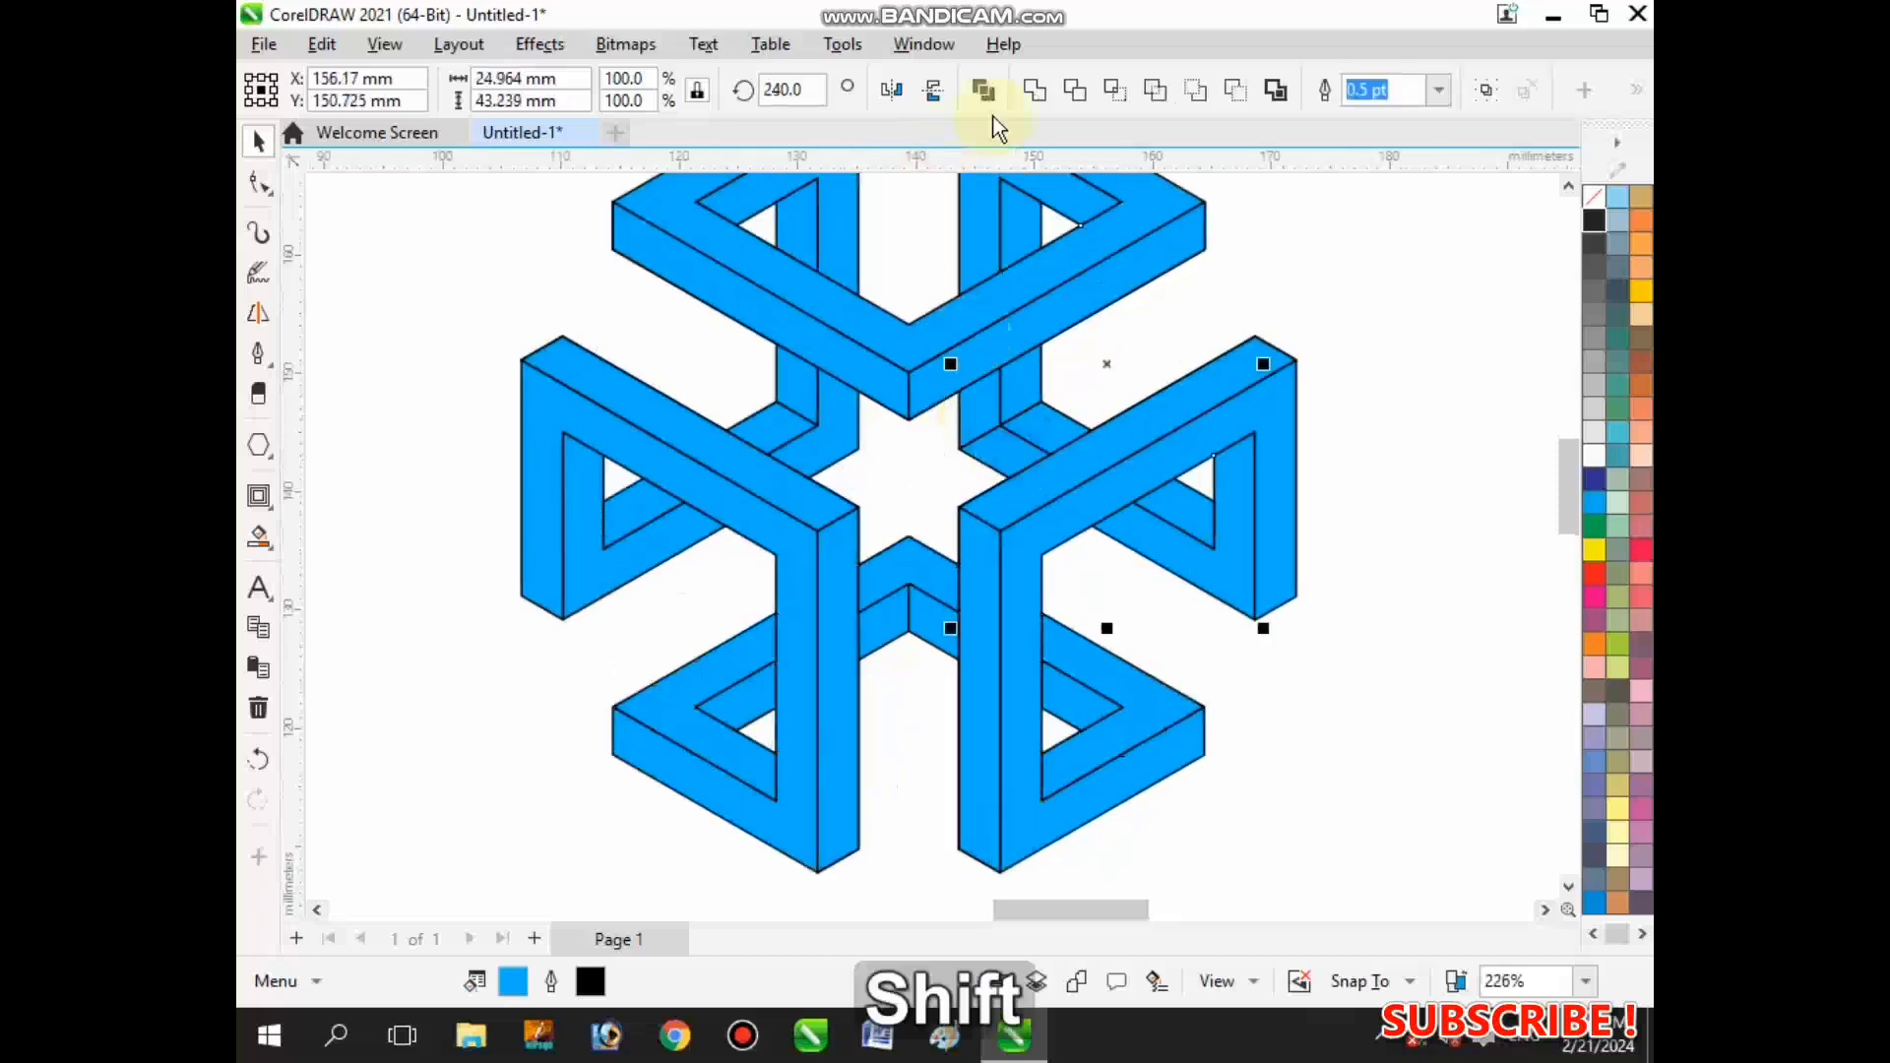
scroll(1048, 423, down, 3)
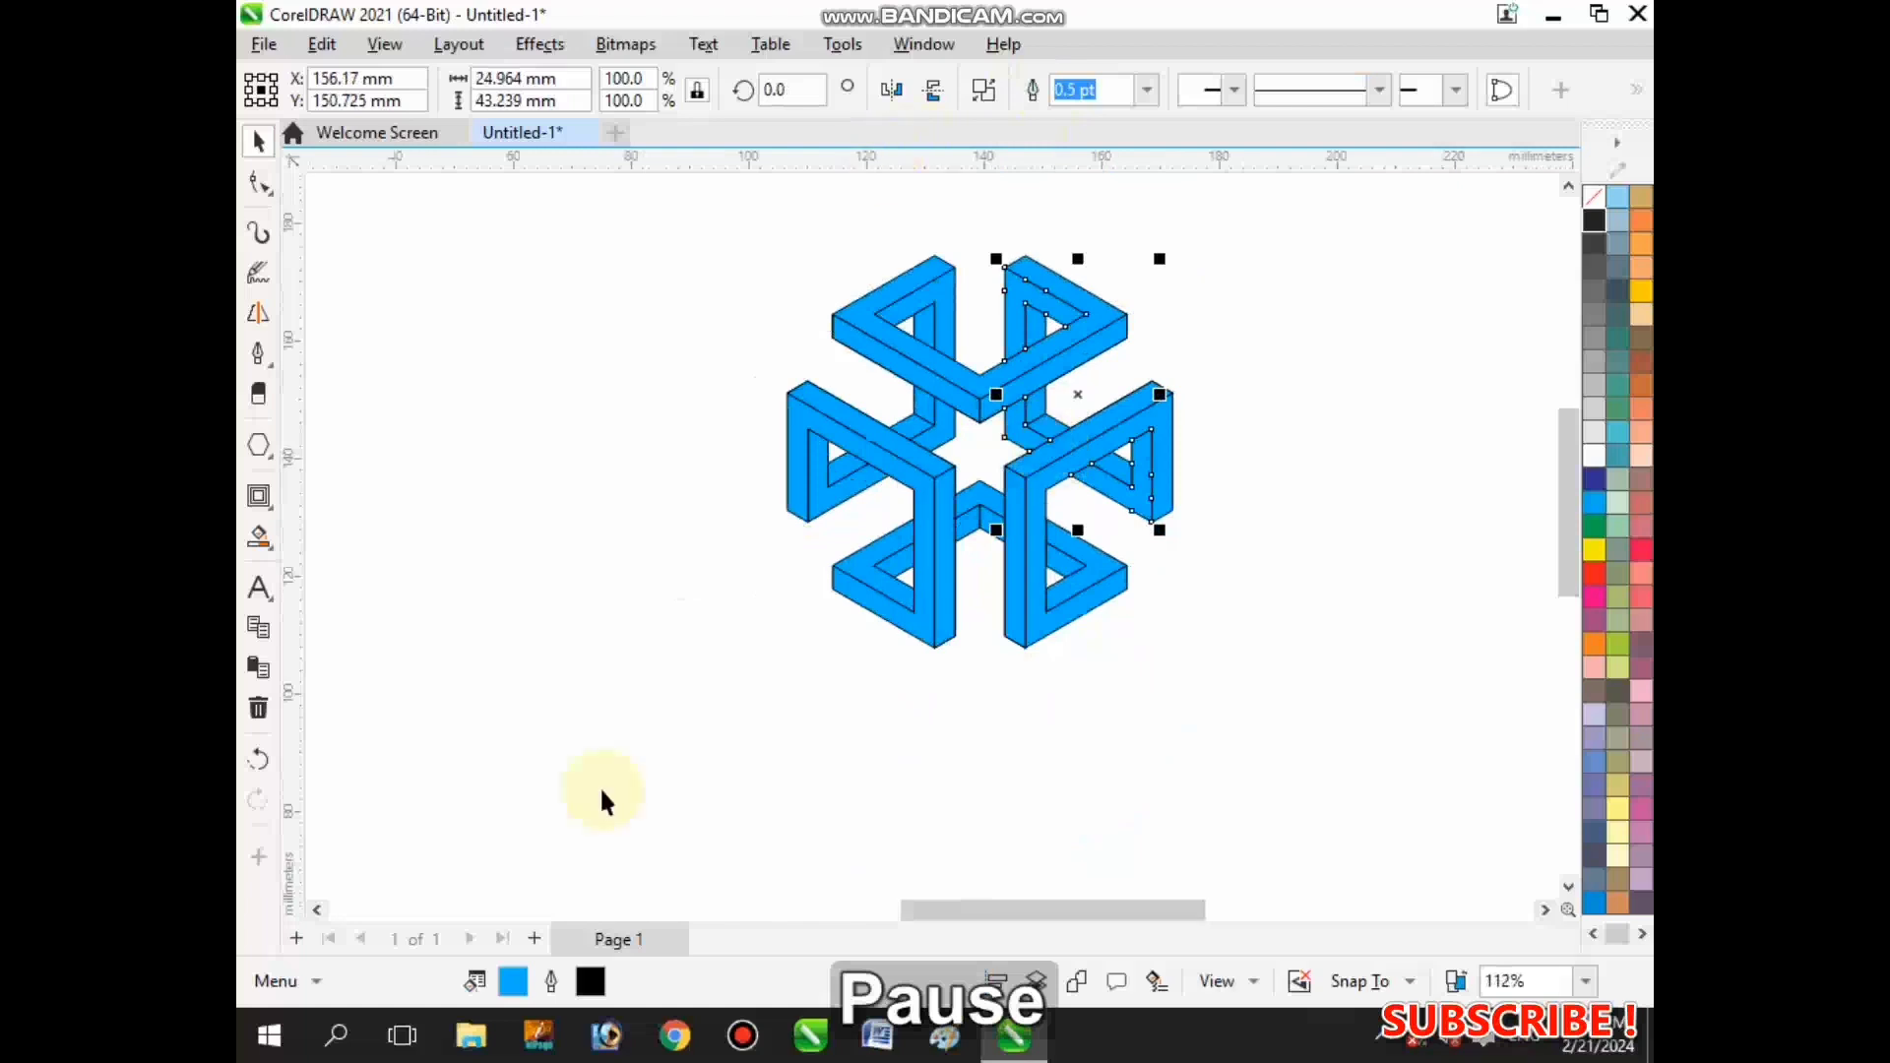
- Fill the left-facing side faces of the left and right units and the two welded upper inner legs with black
scroll(764, 718, up, 2)
click(825, 640)
click(1032, 427)
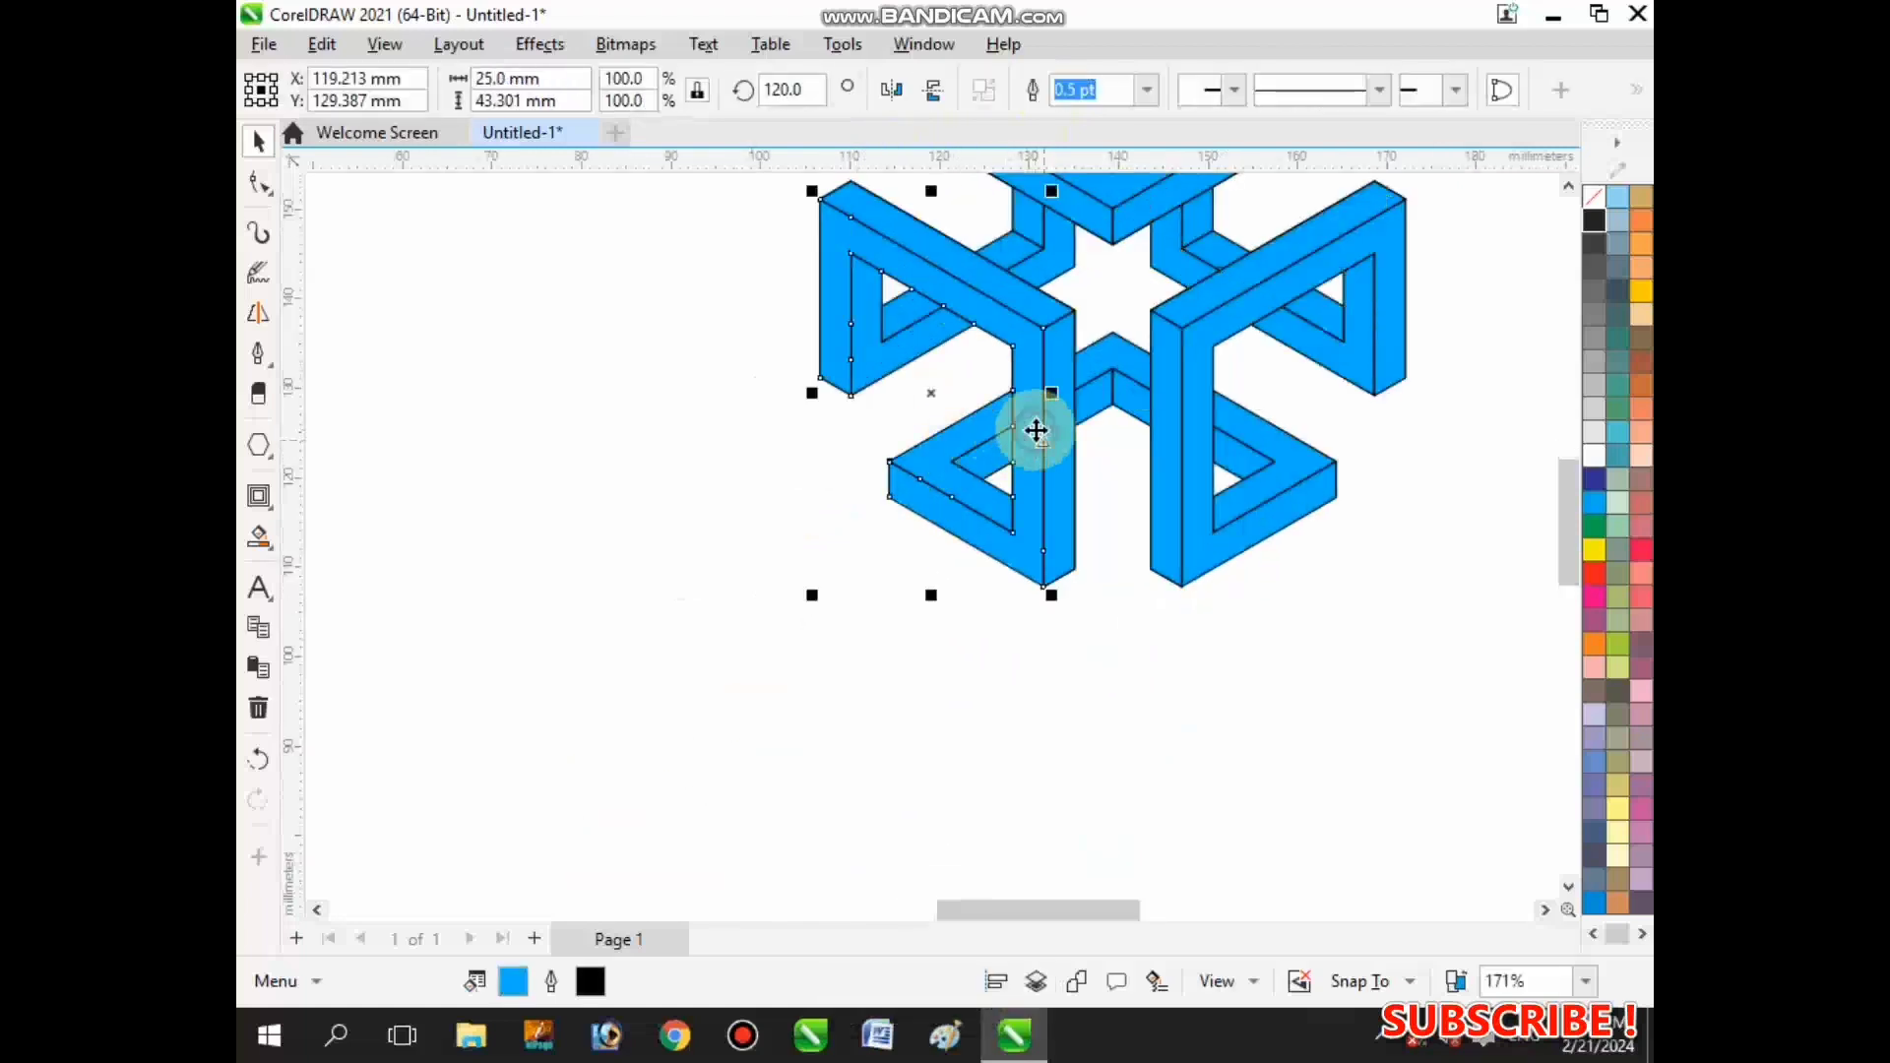
scroll(832, 766, down, 2)
scroll(849, 657, down, 1)
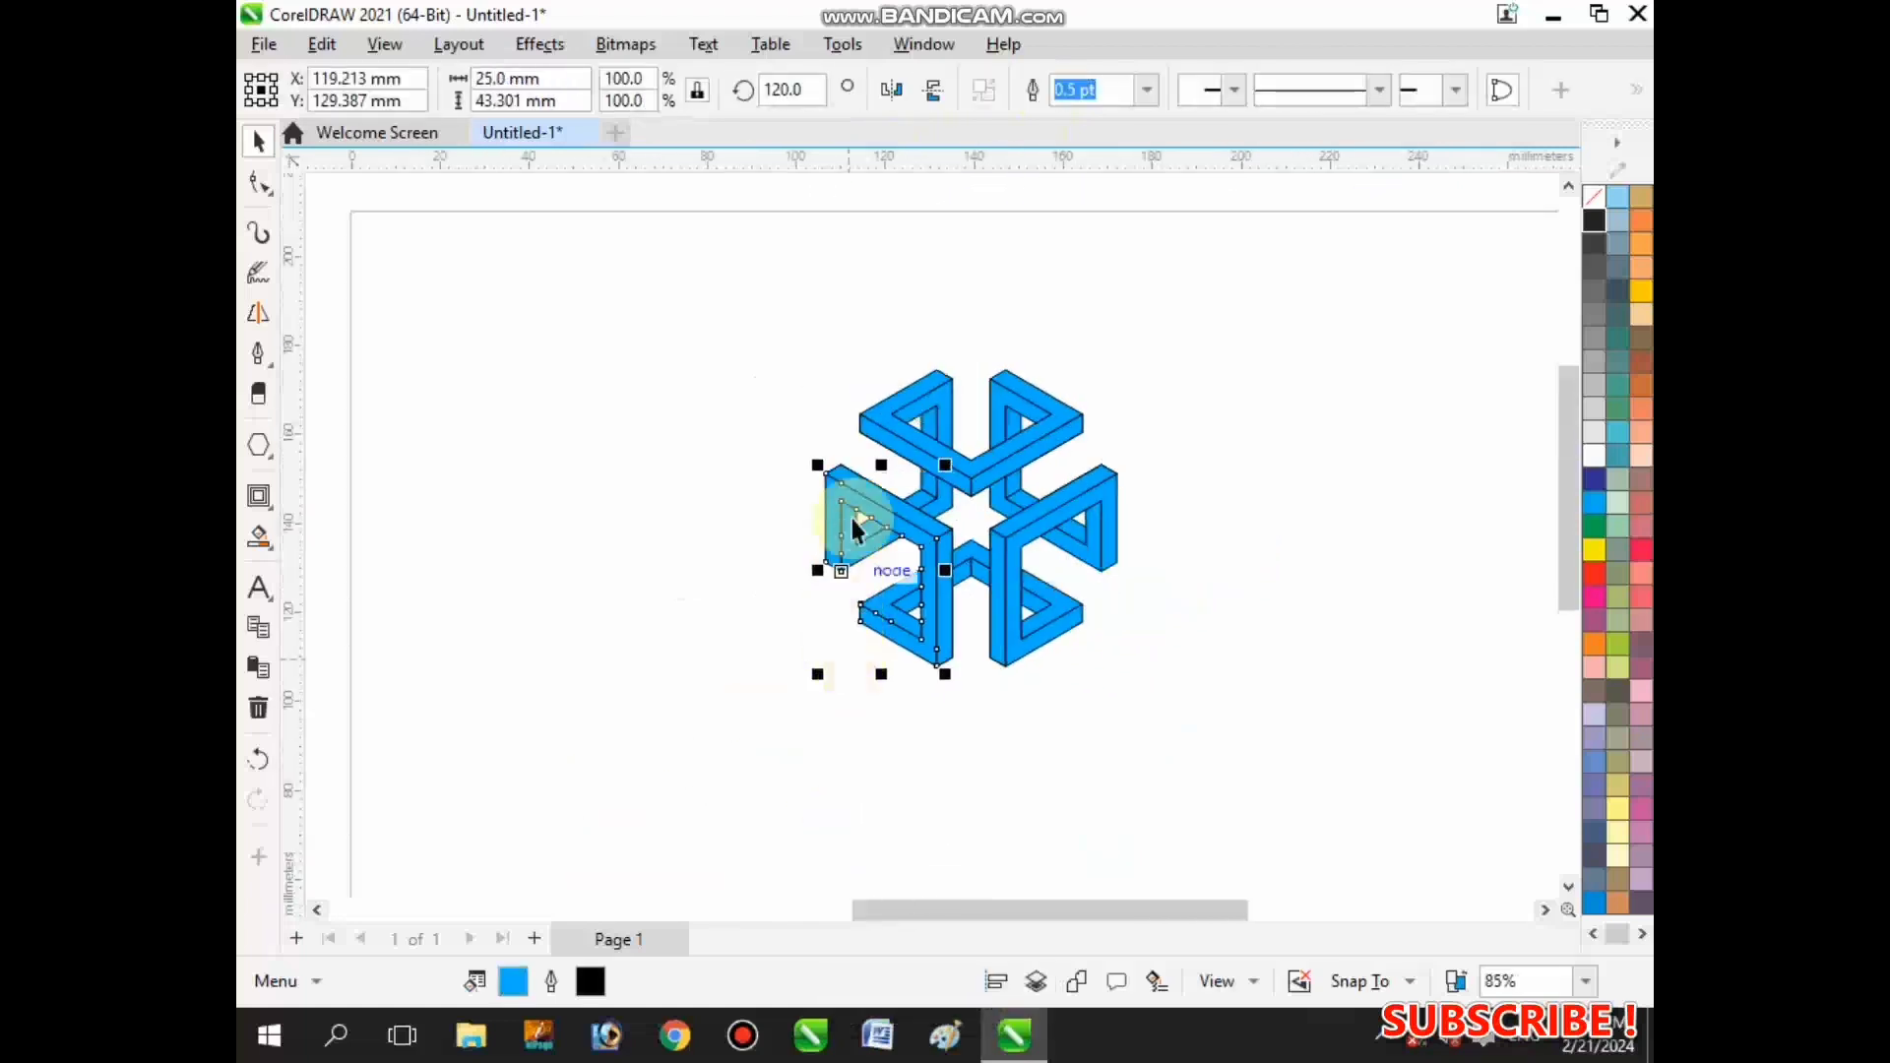
scroll(850, 476, up, 1)
shift+click(923, 423)
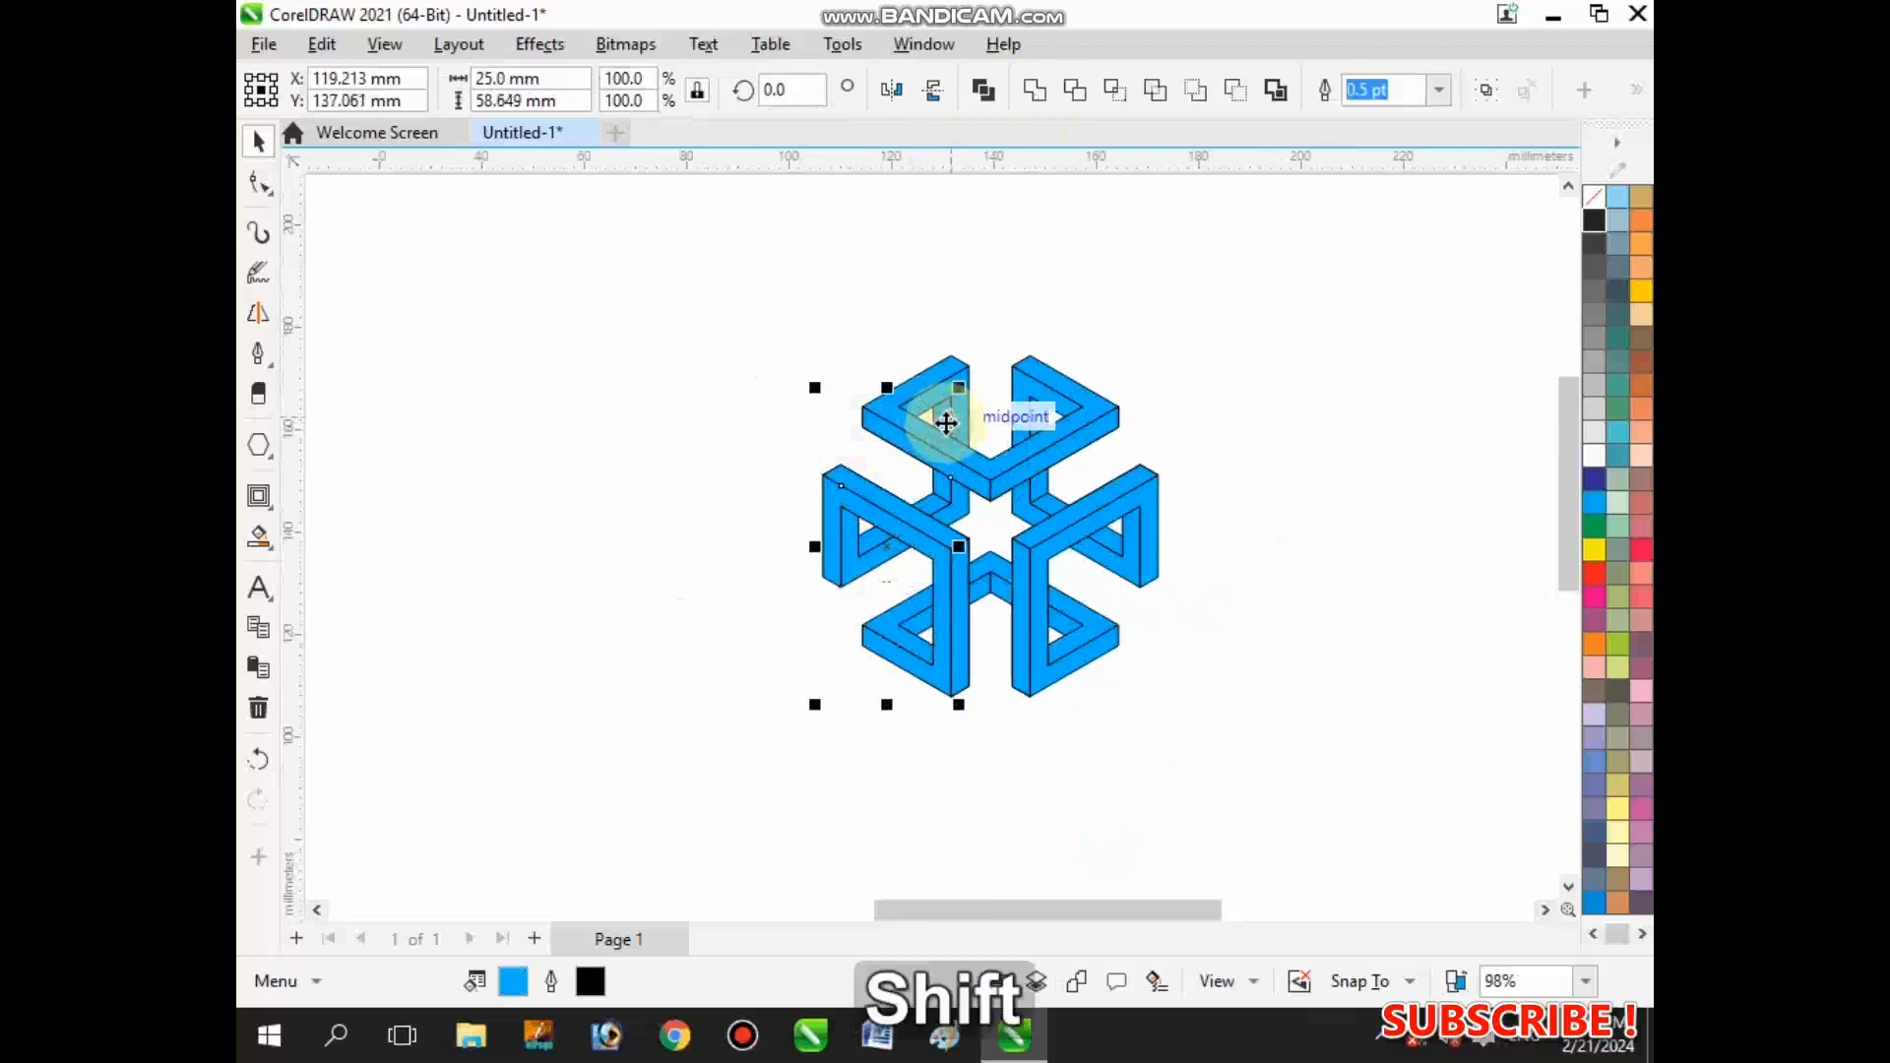
shift+click(1028, 400)
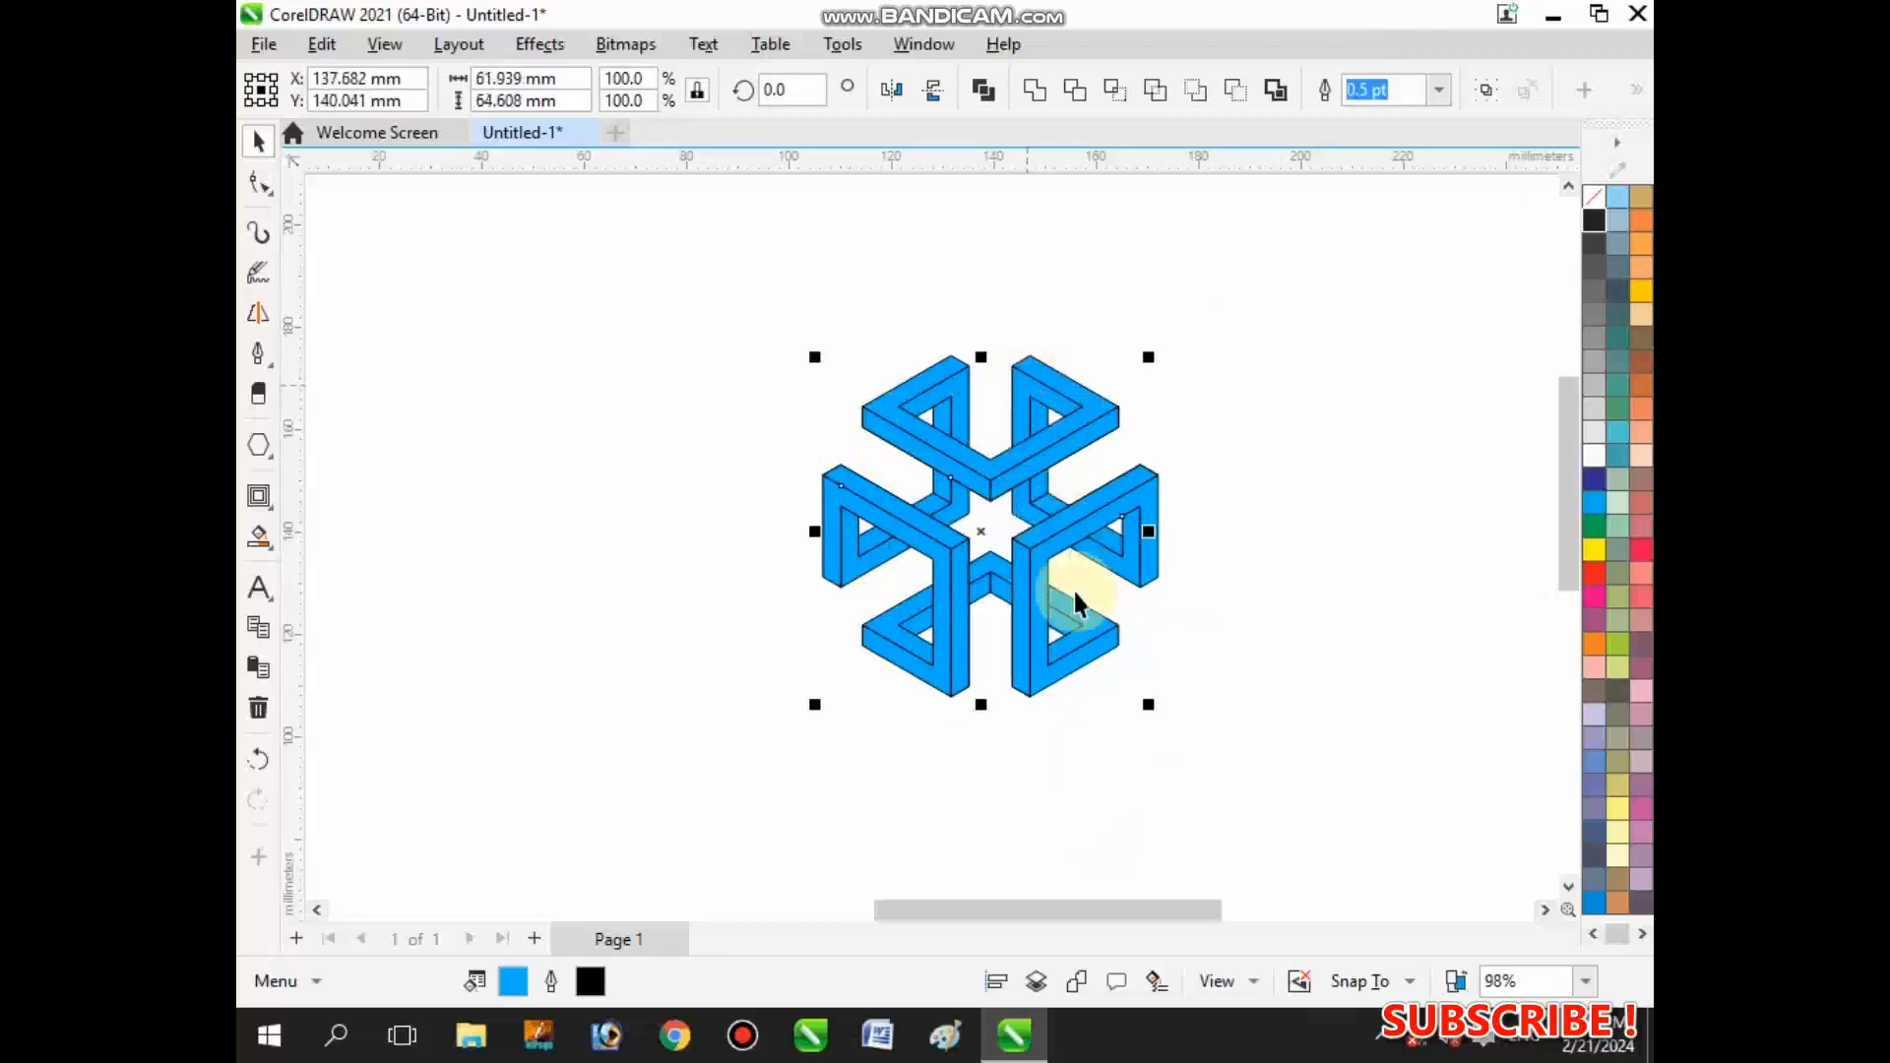
shift+click(1019, 632)
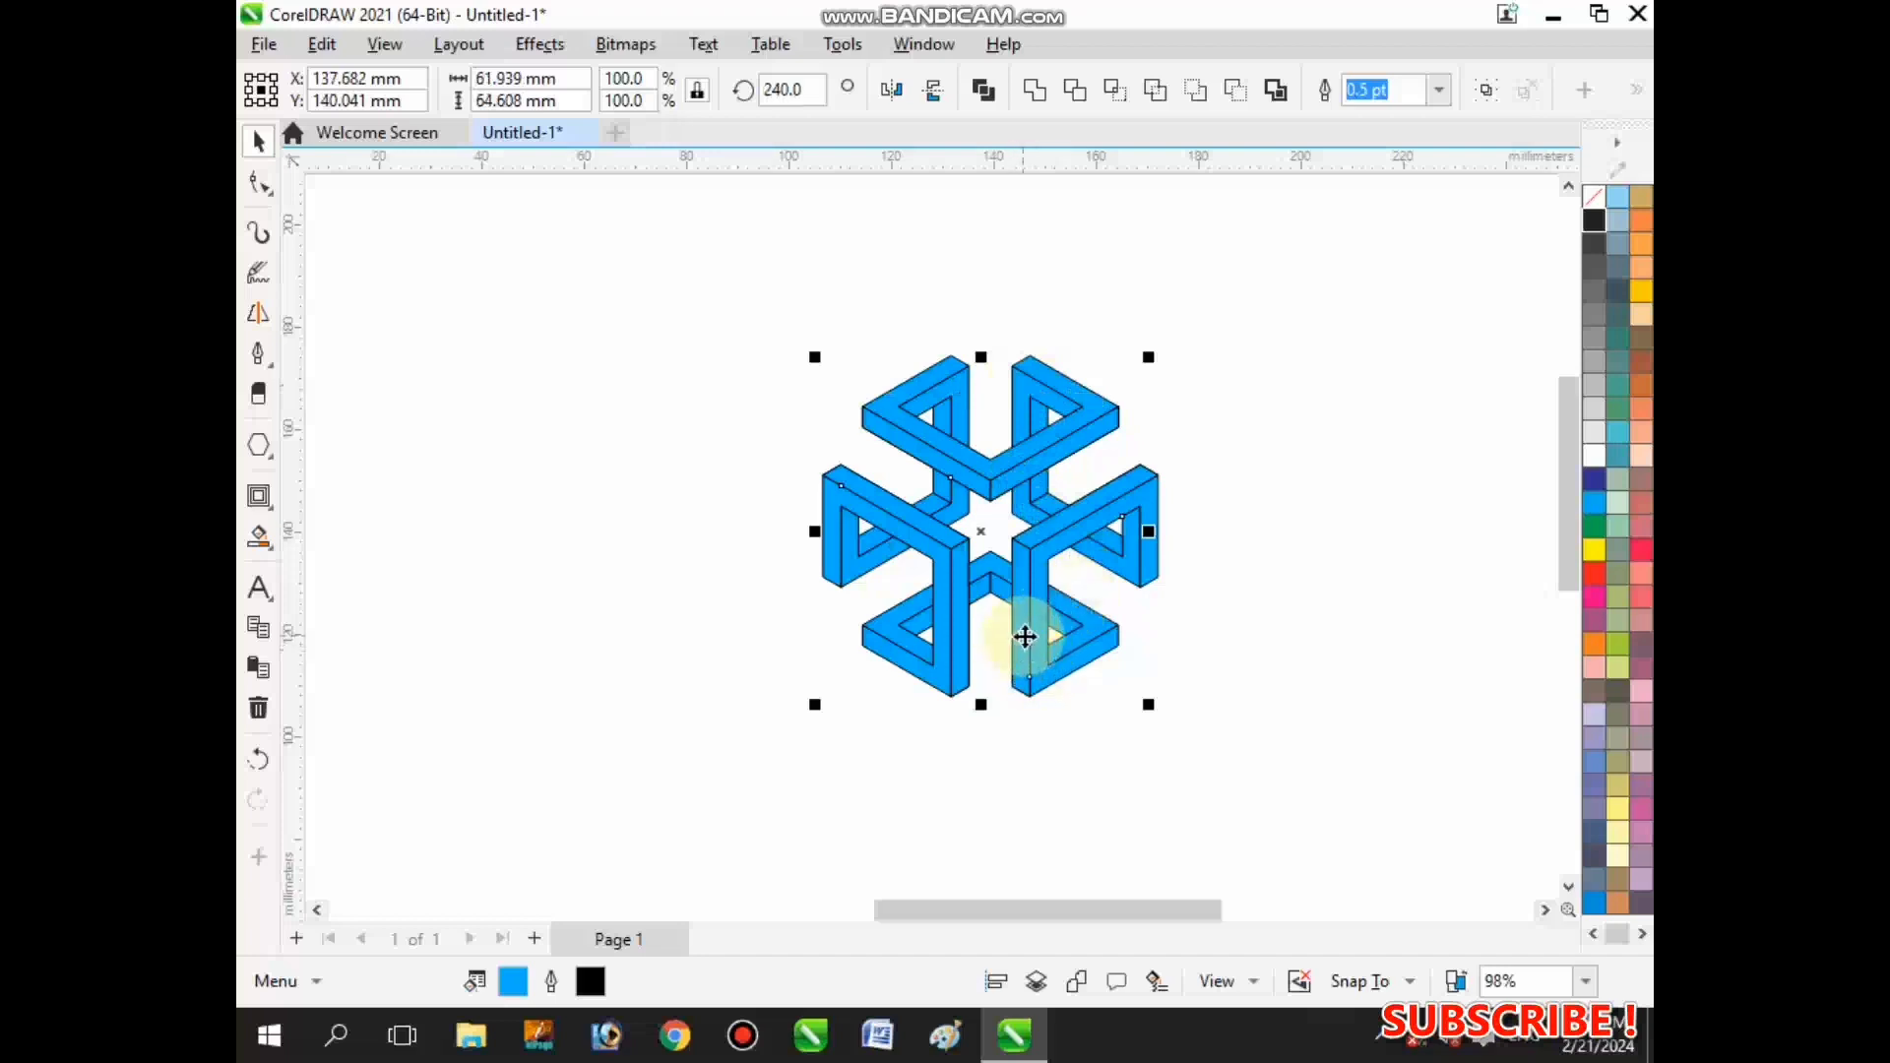
click(1592, 226)
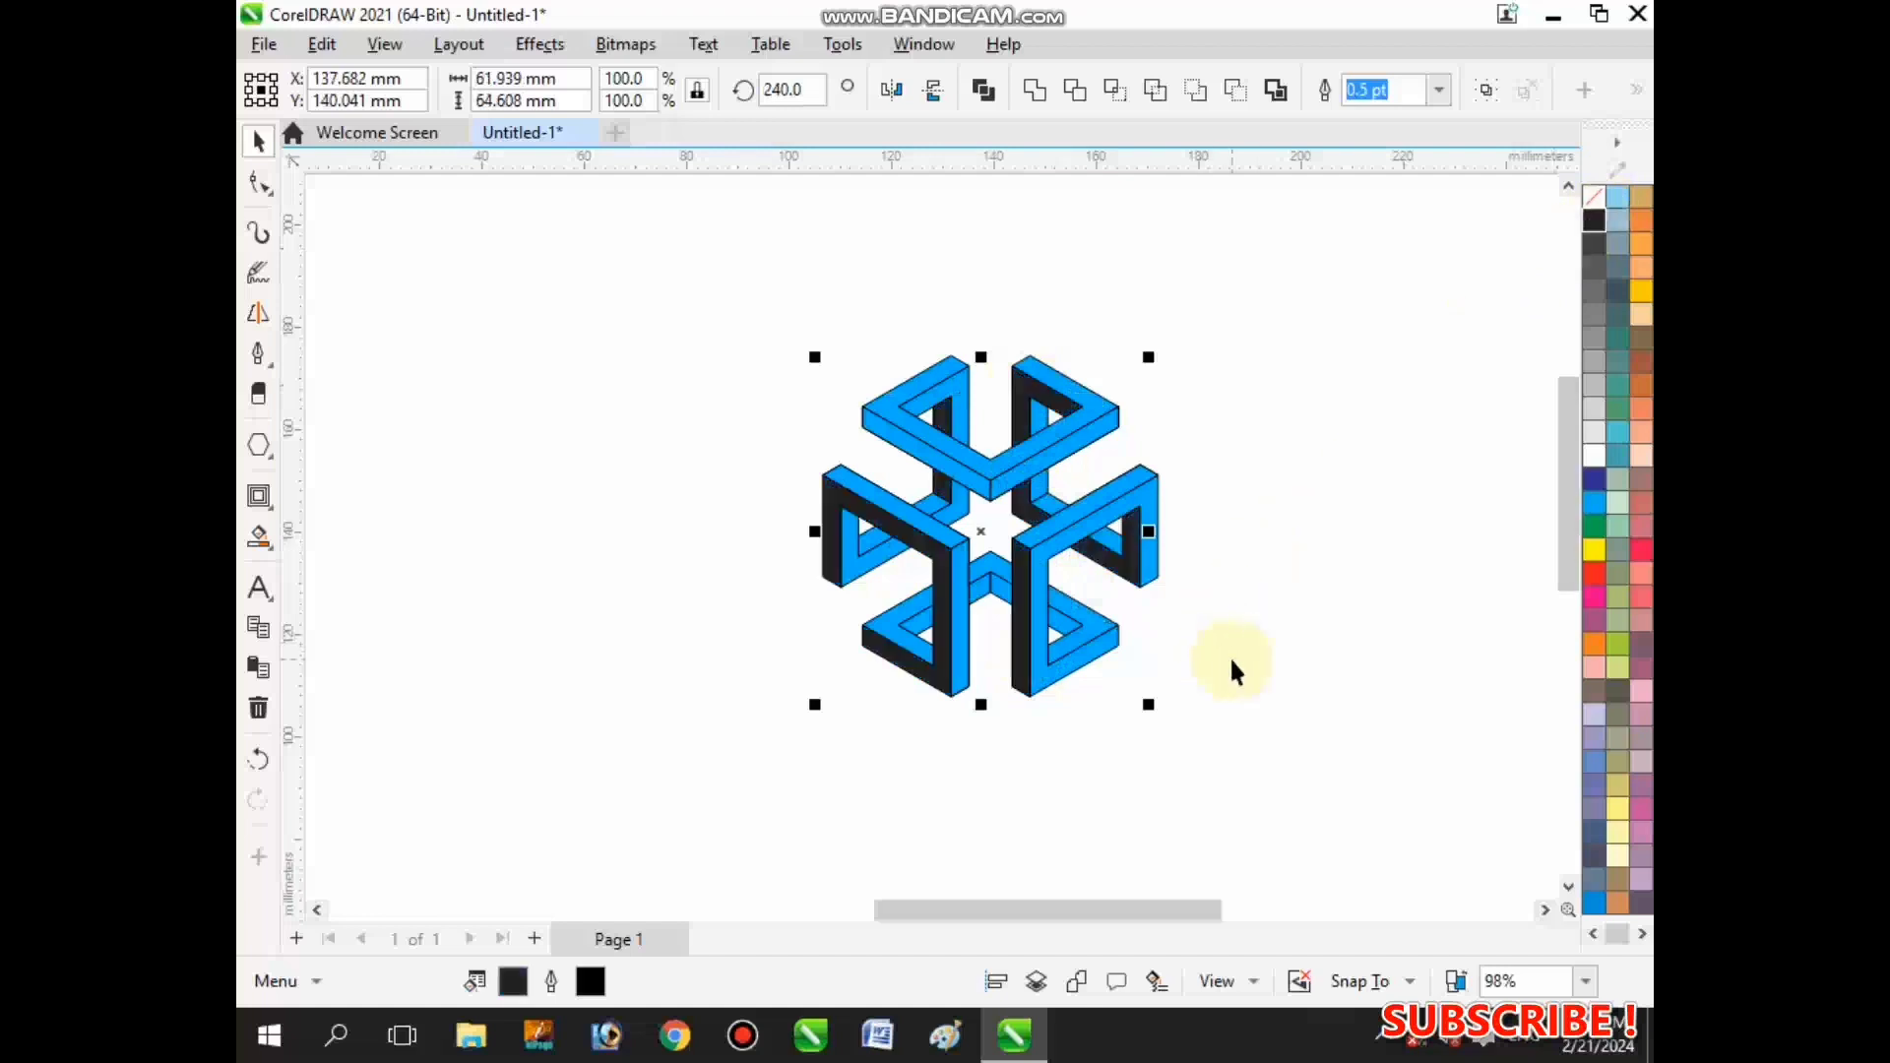
- Fill the small left-facing inner leg face just below the central star opening with black
scroll(1000, 590, up, 2)
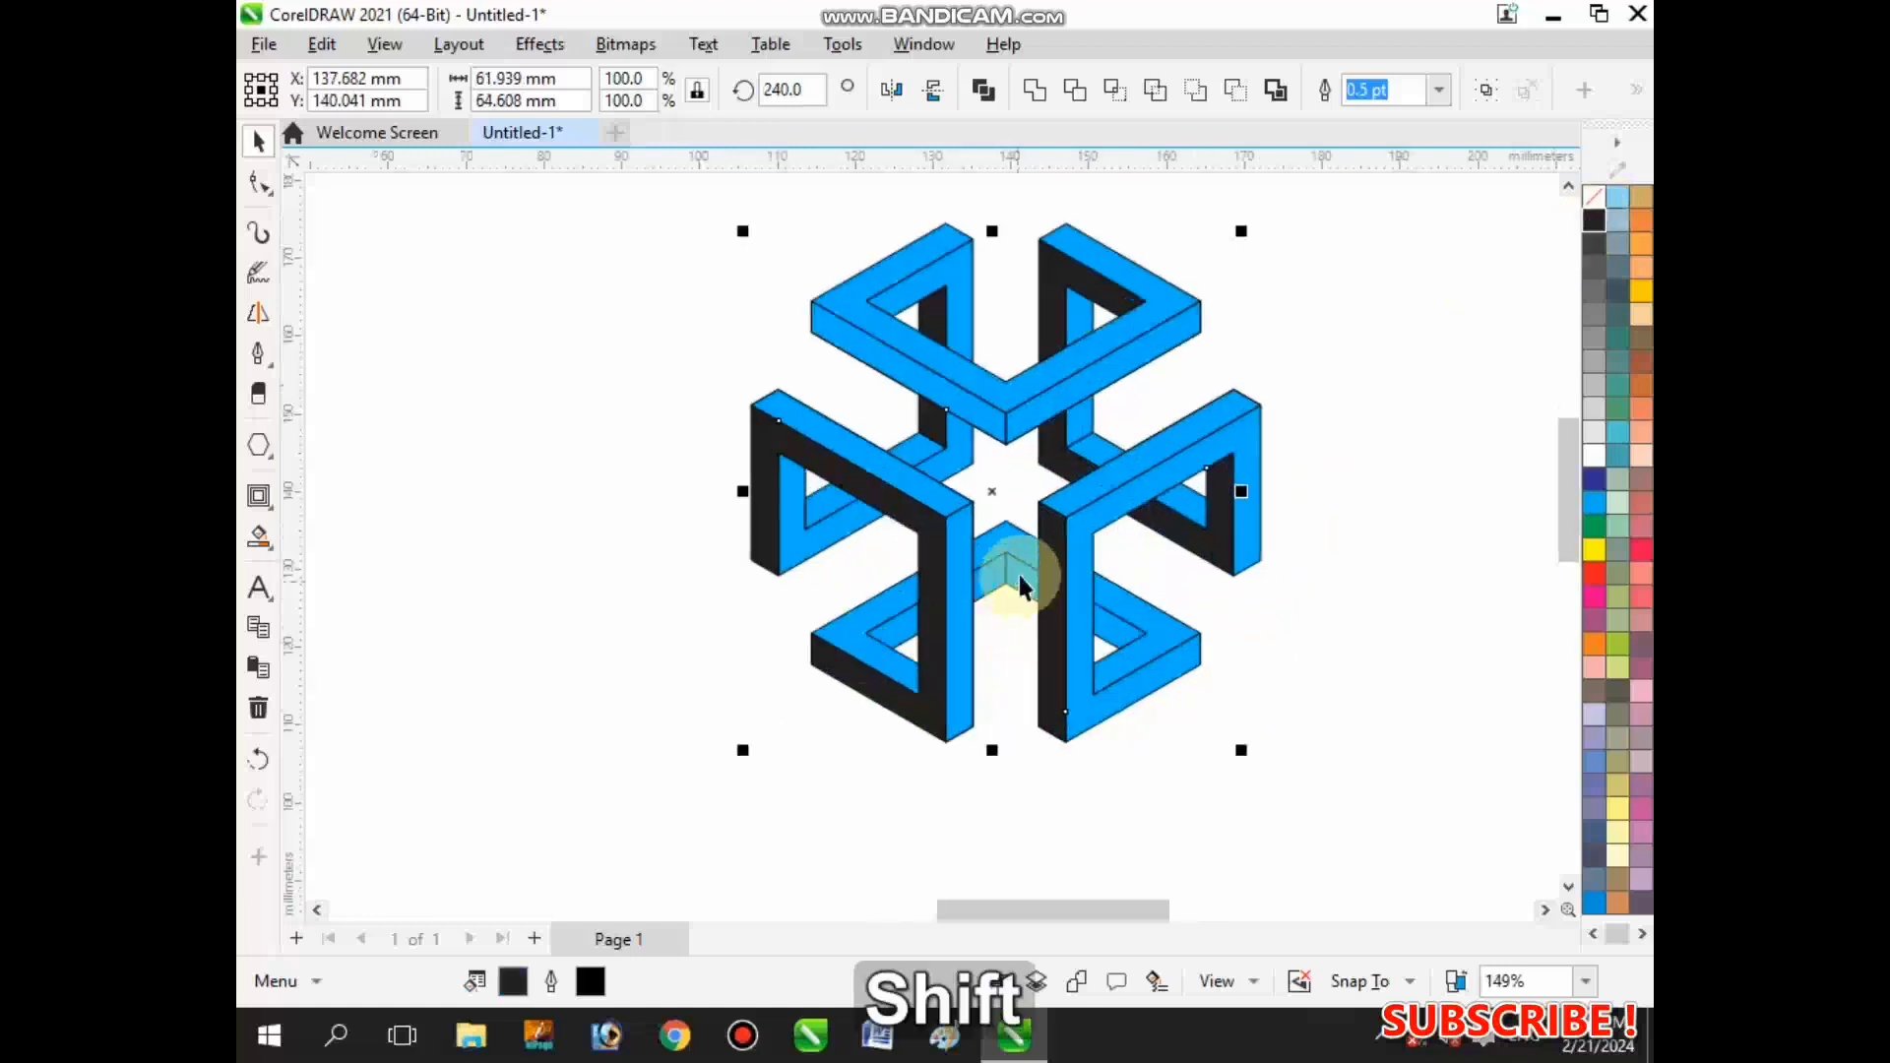
shift+click(1020, 583)
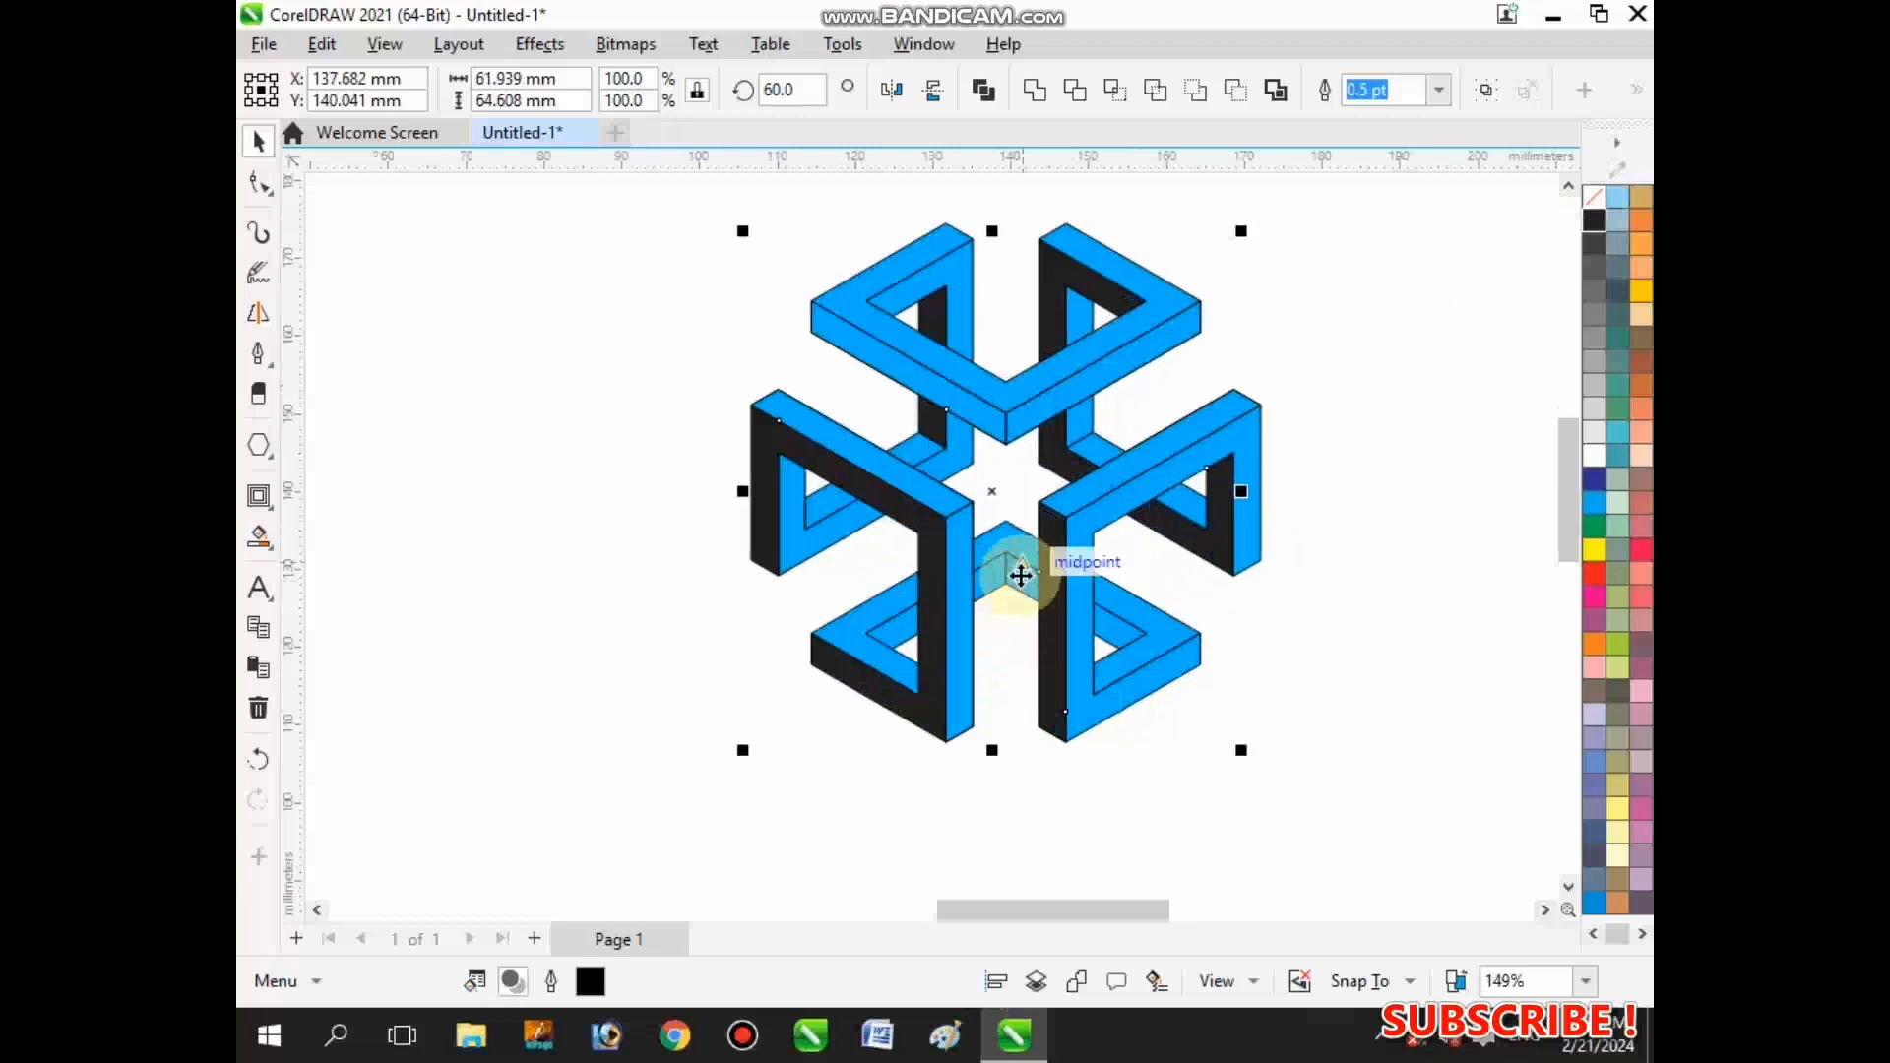
click(1591, 221)
scroll(1024, 611, down, 3)
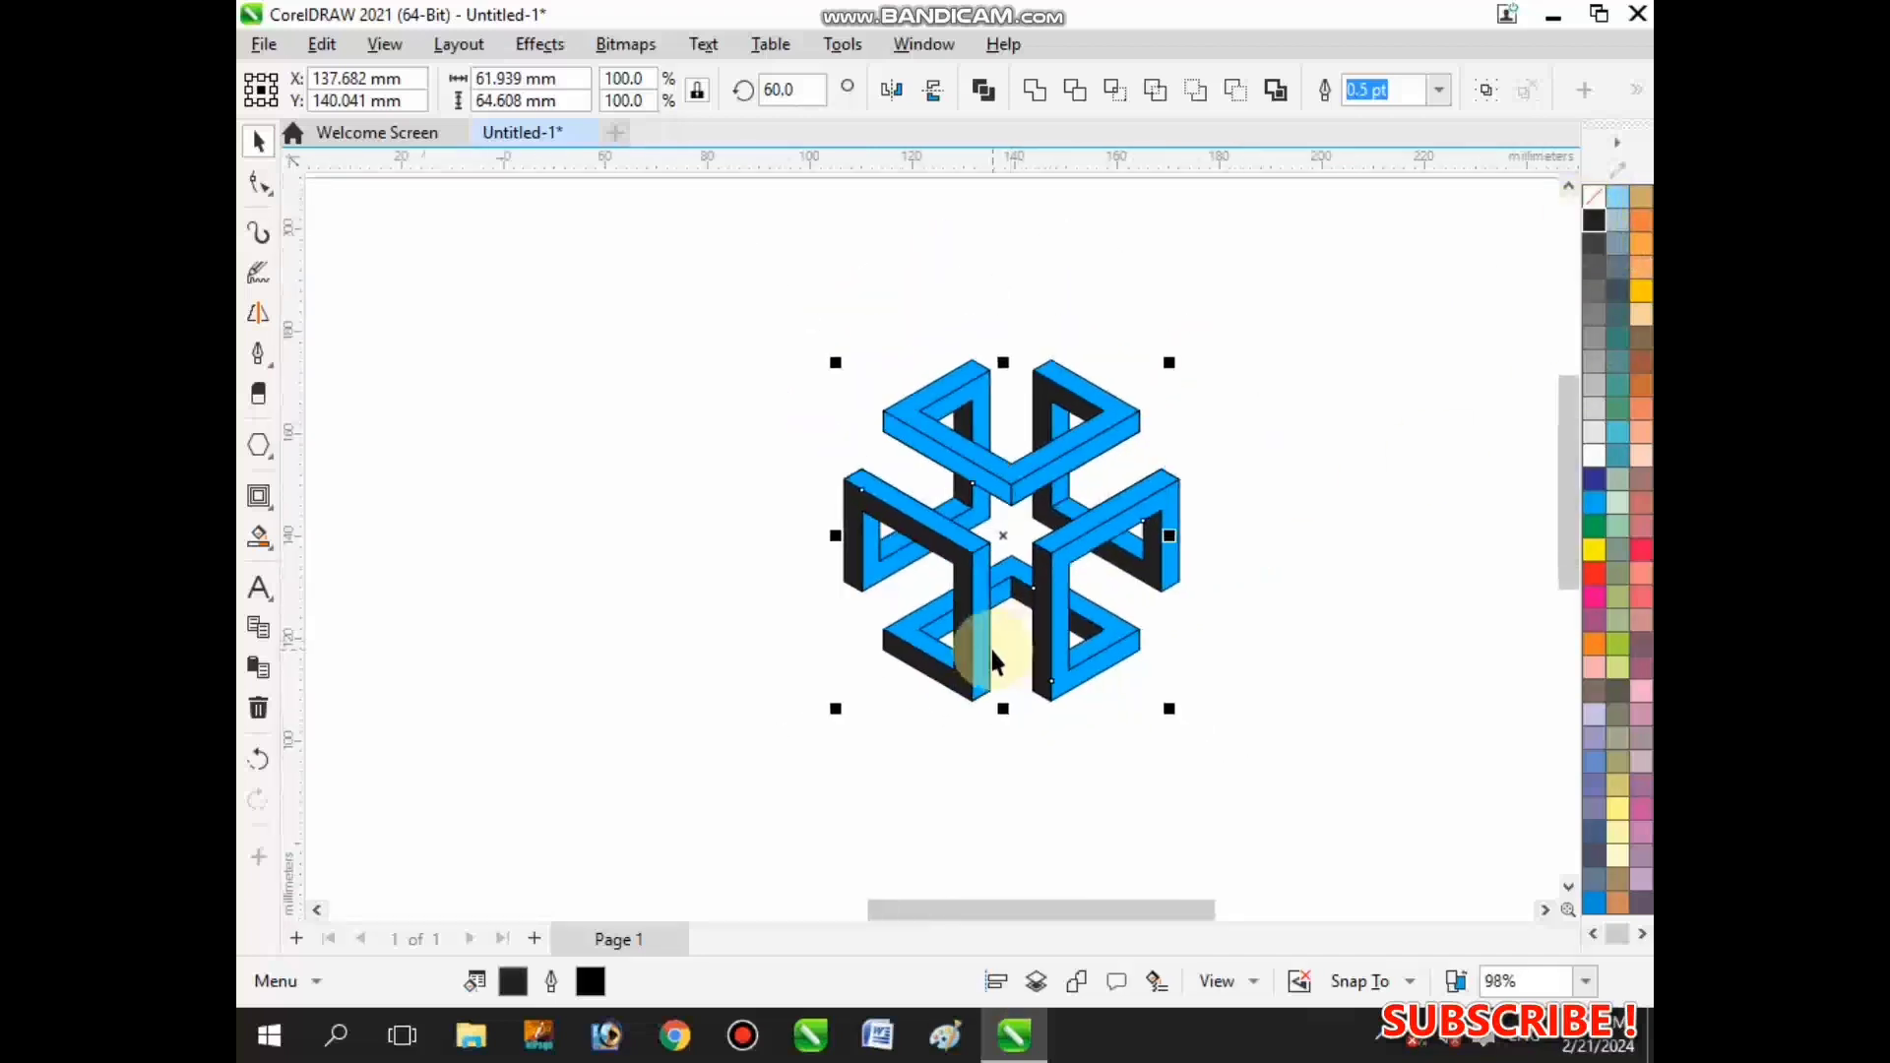
scroll(1015, 598, down, 2)
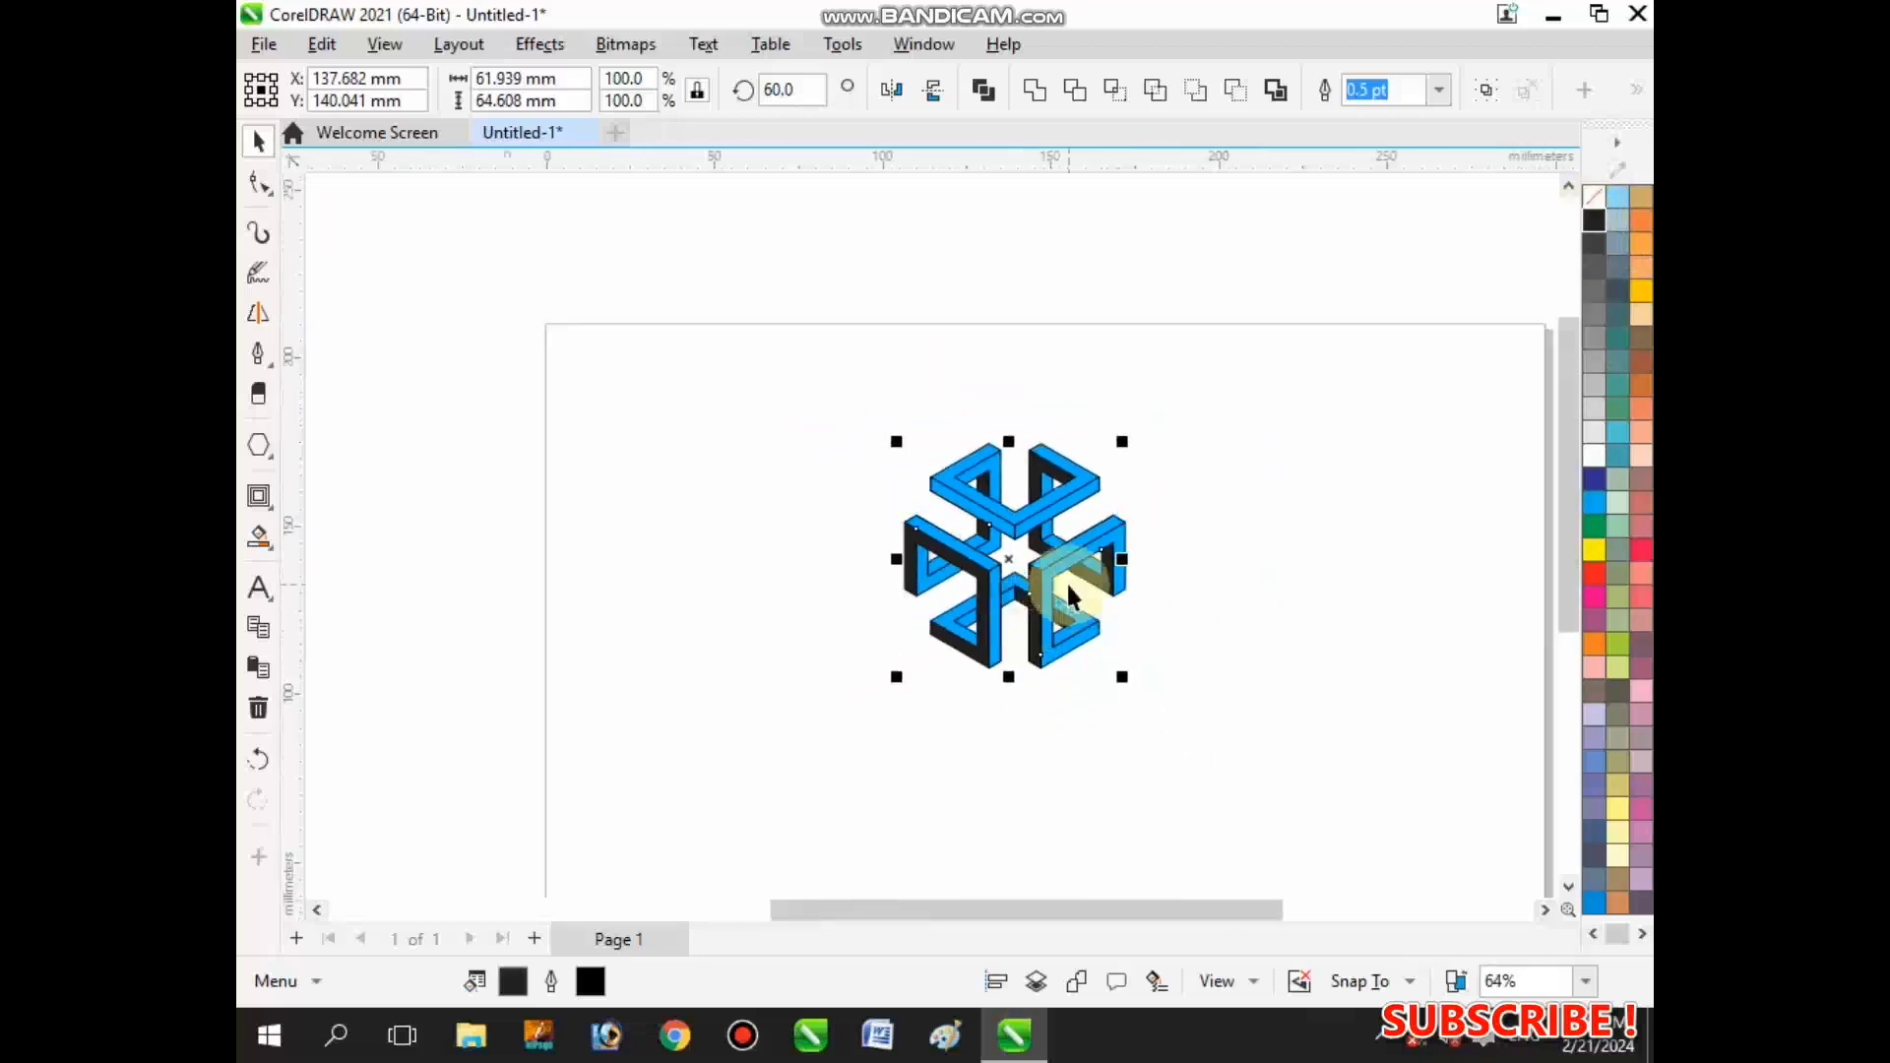
scroll(1053, 596, up, 1)
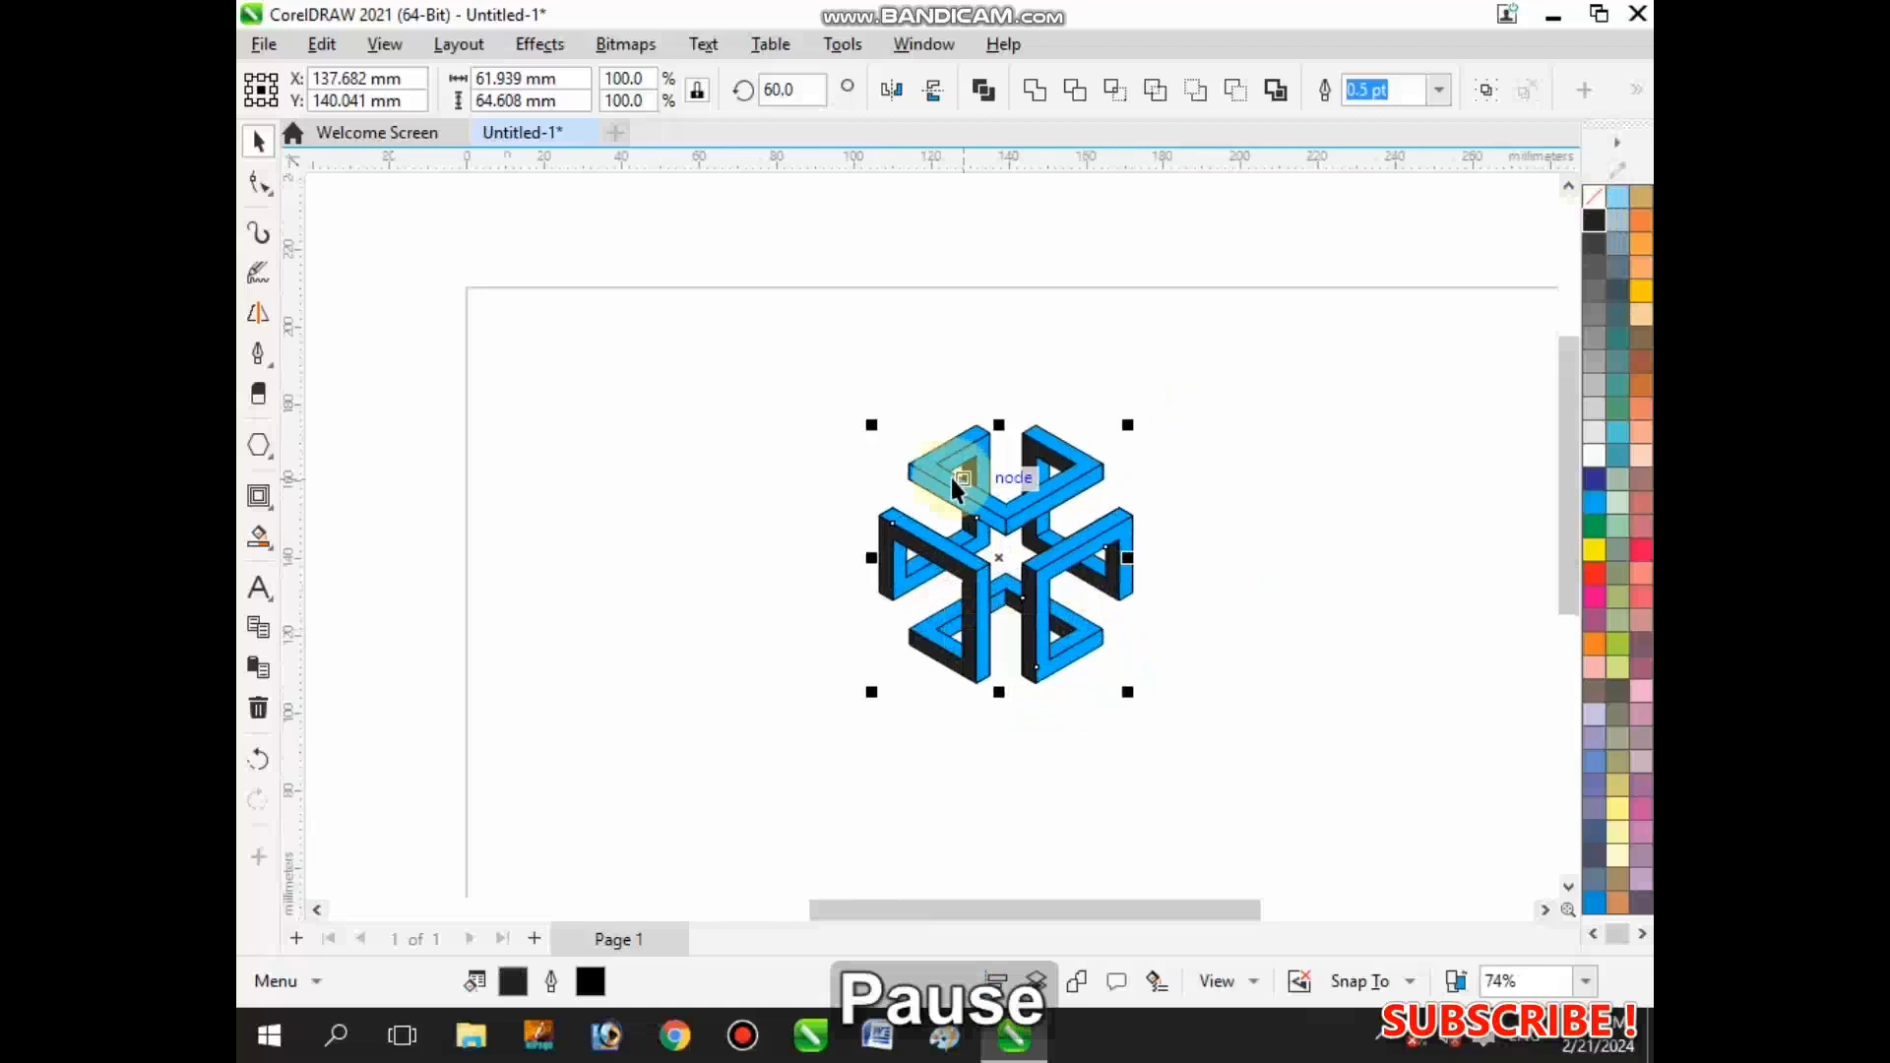
- Fill the top unit's lower-left front edge face with black
scroll(953, 480, up, 4)
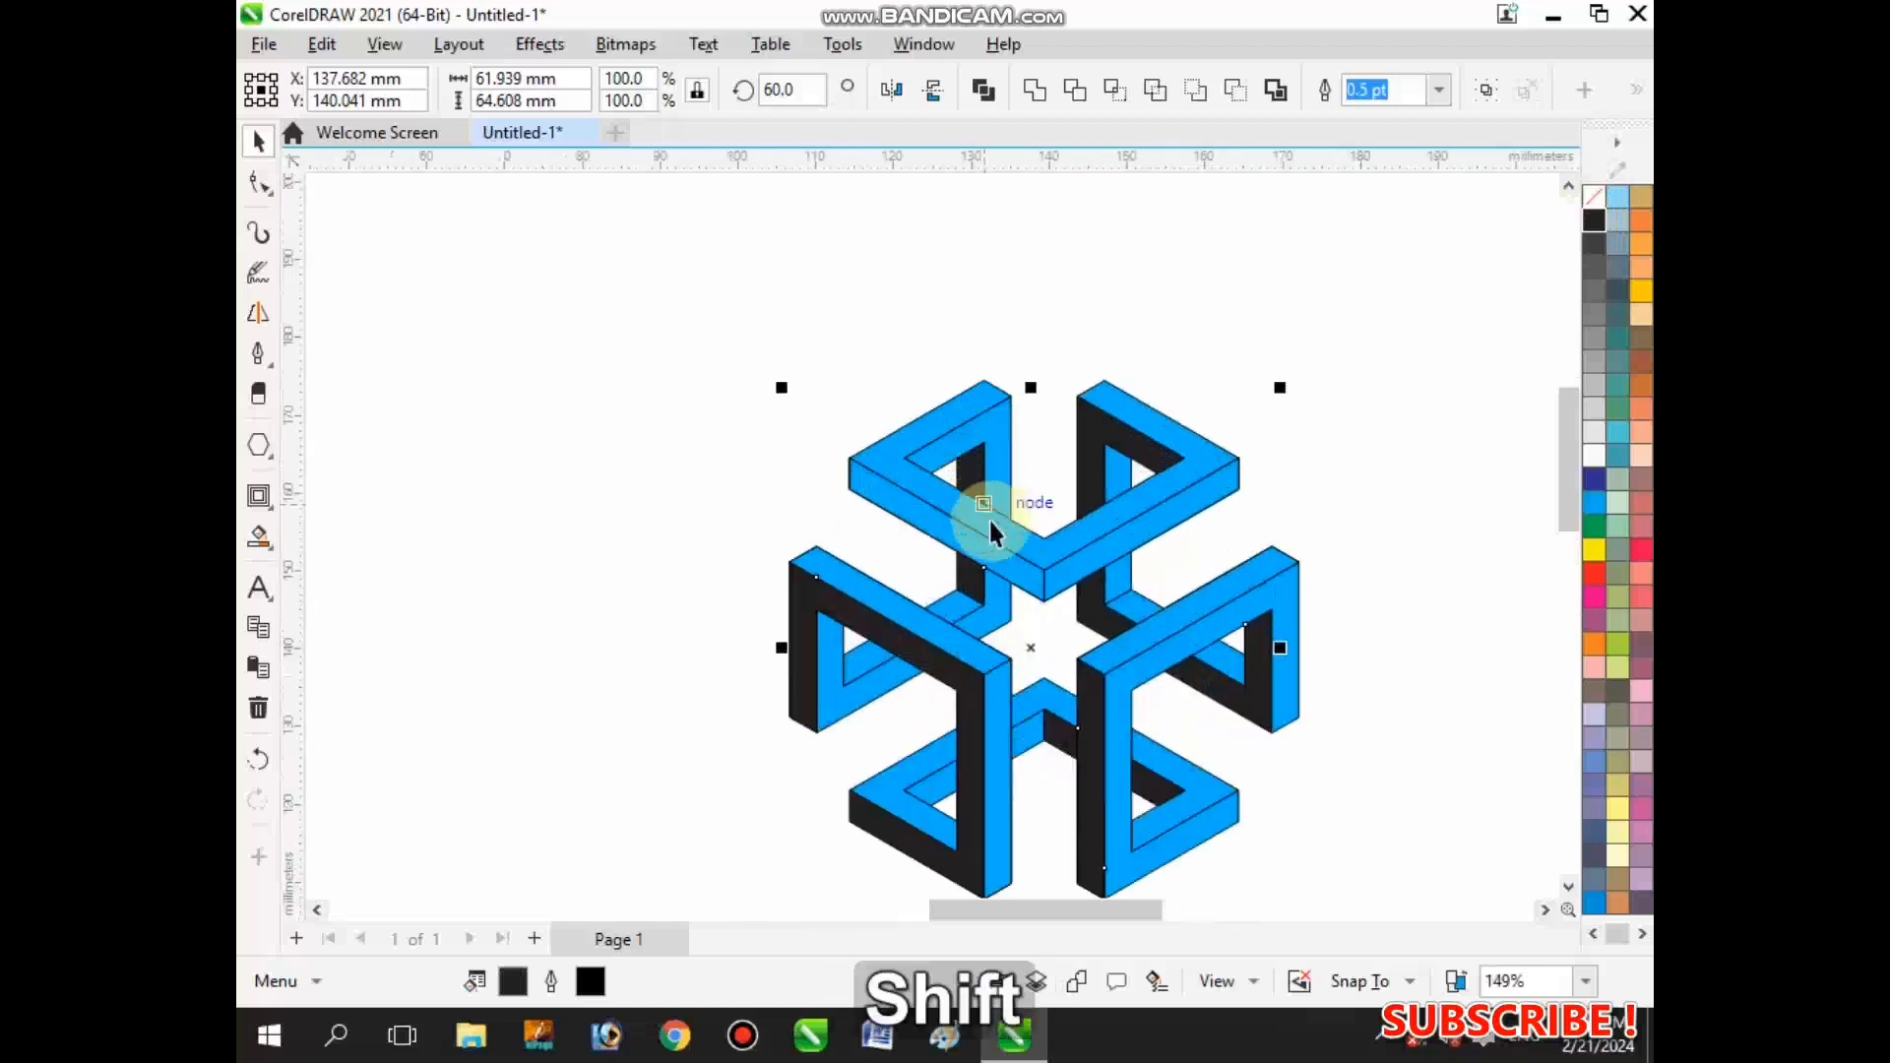
shift+click(995, 528)
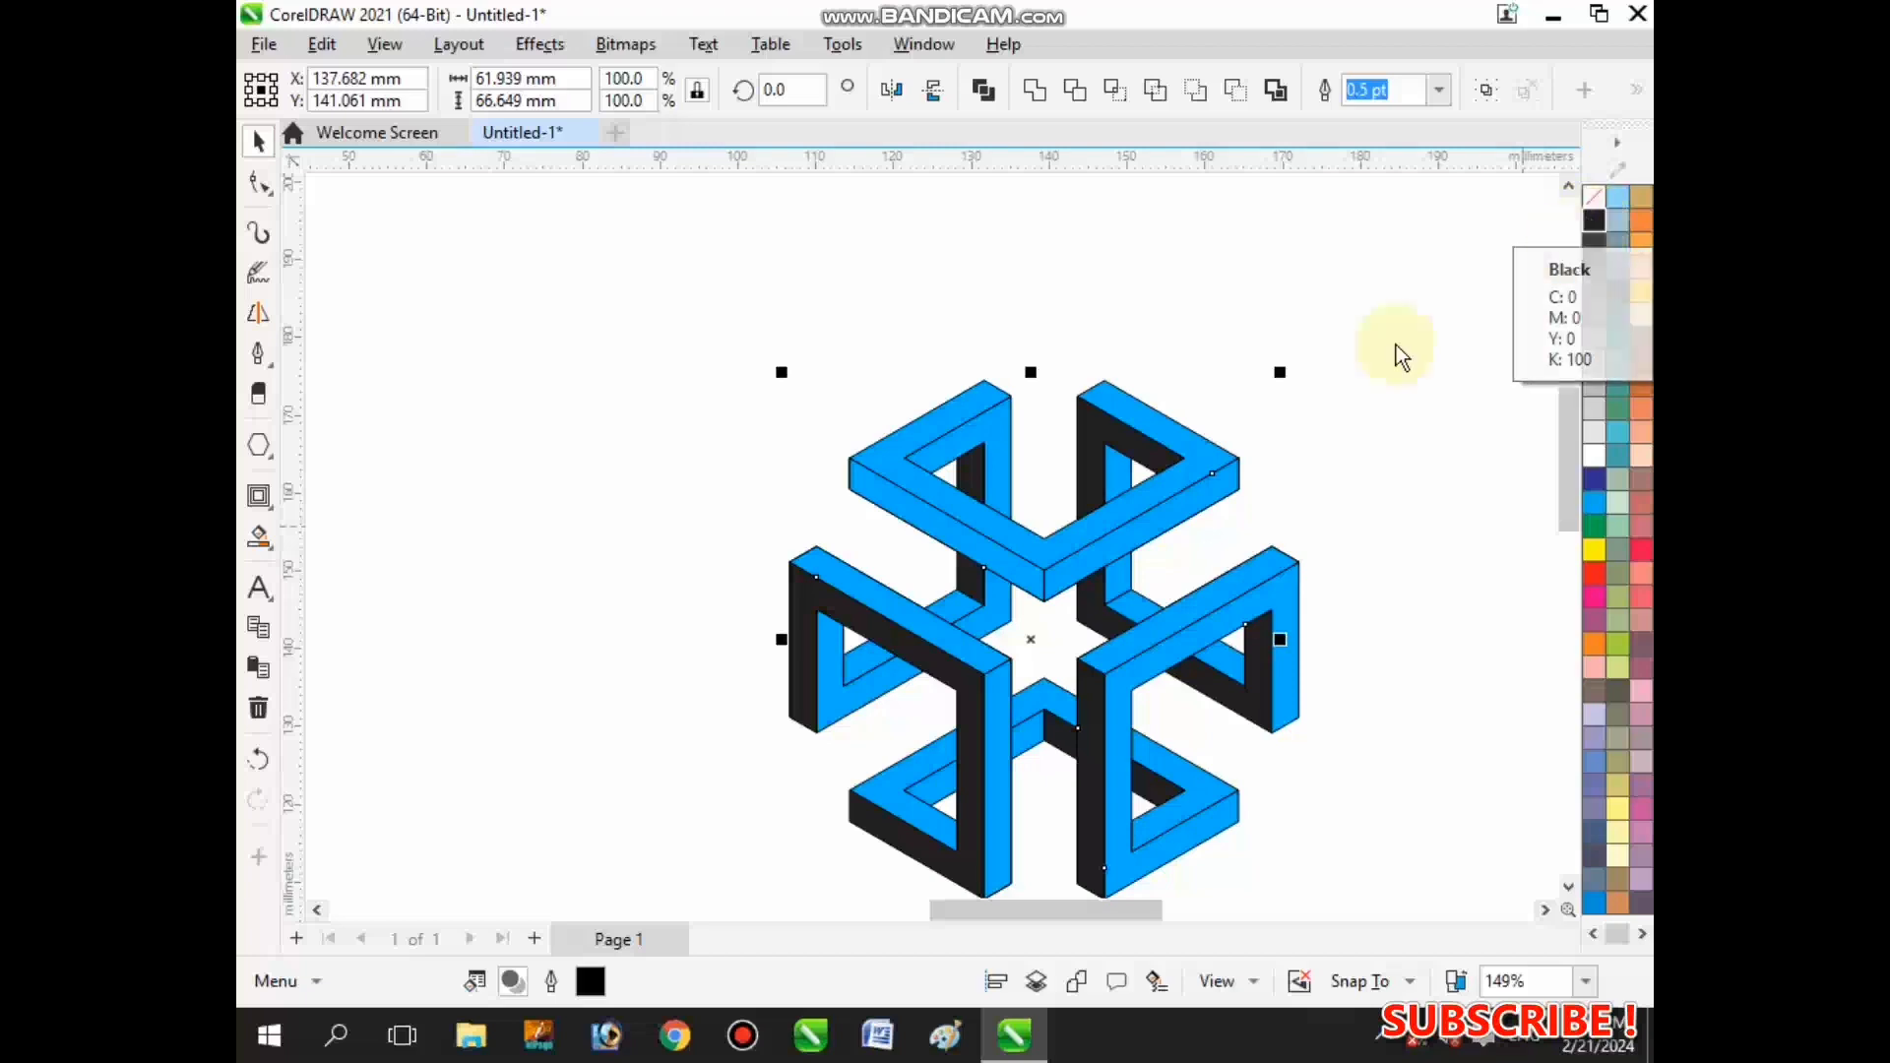
shift+click(982, 540)
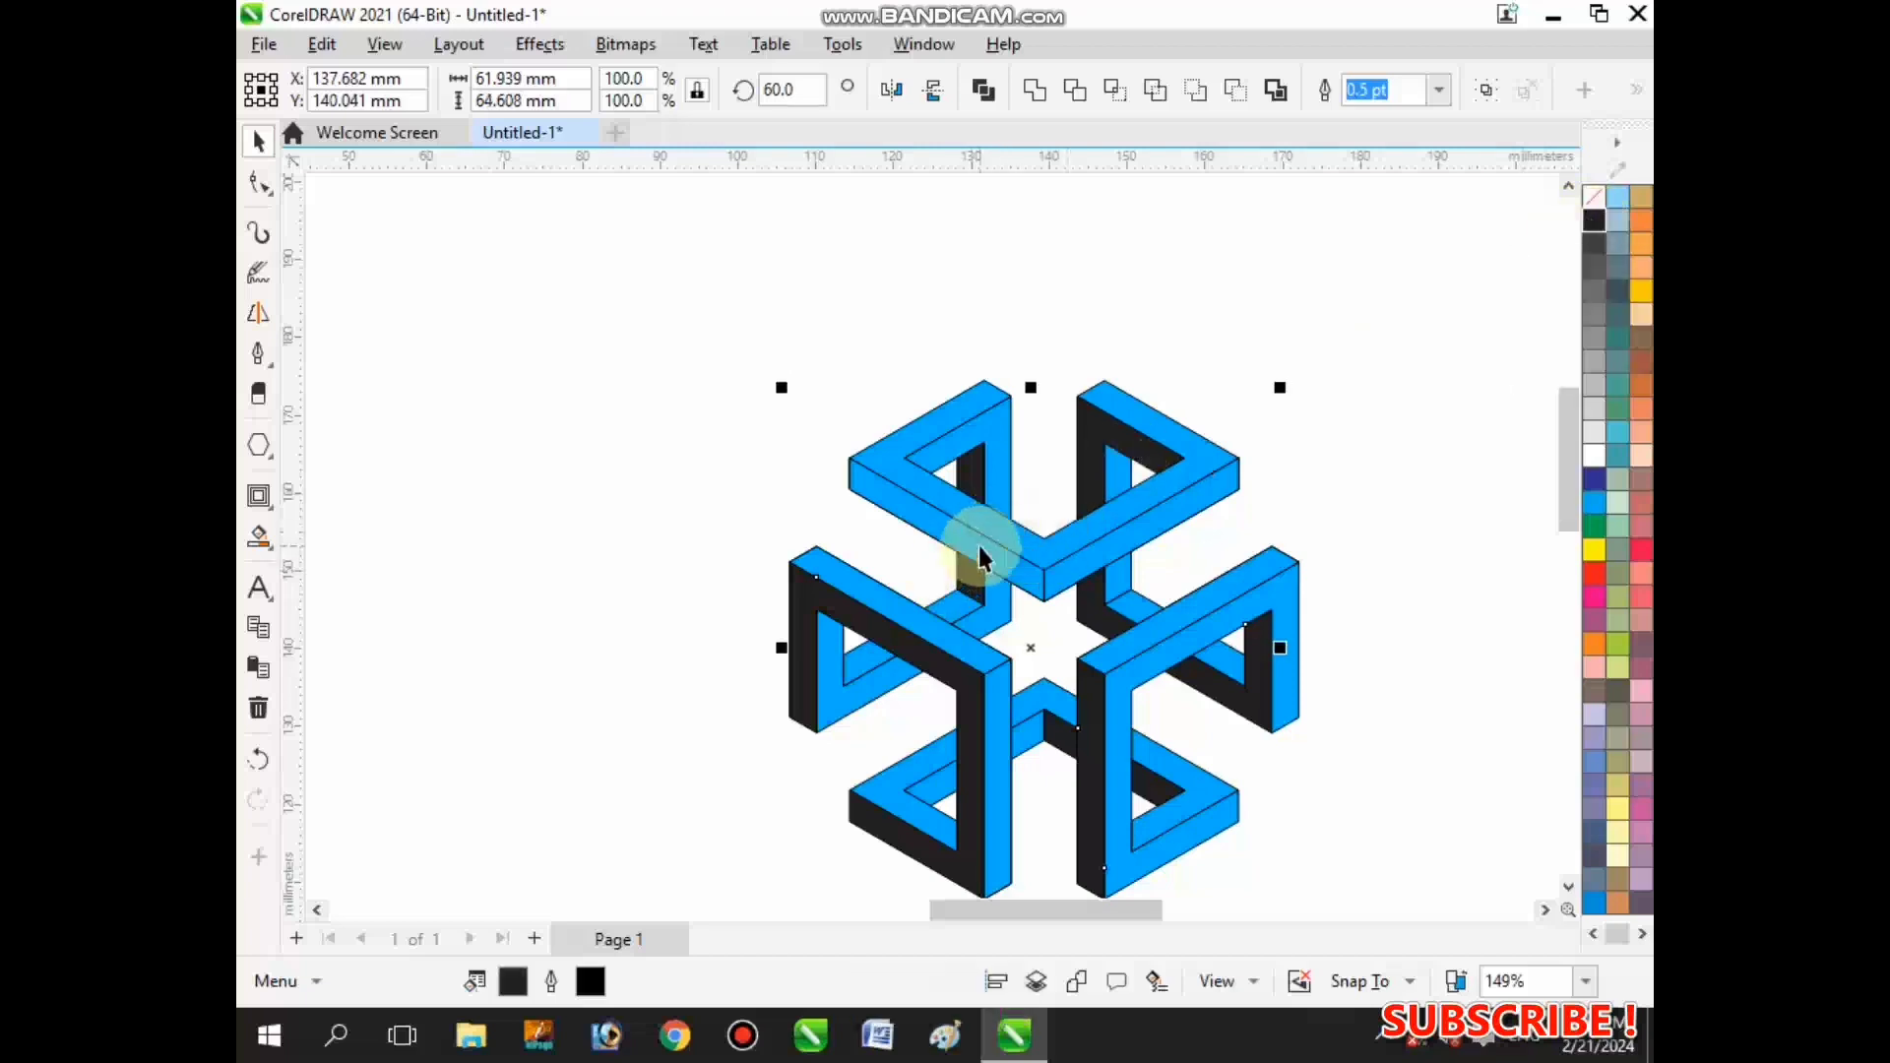
click(1593, 220)
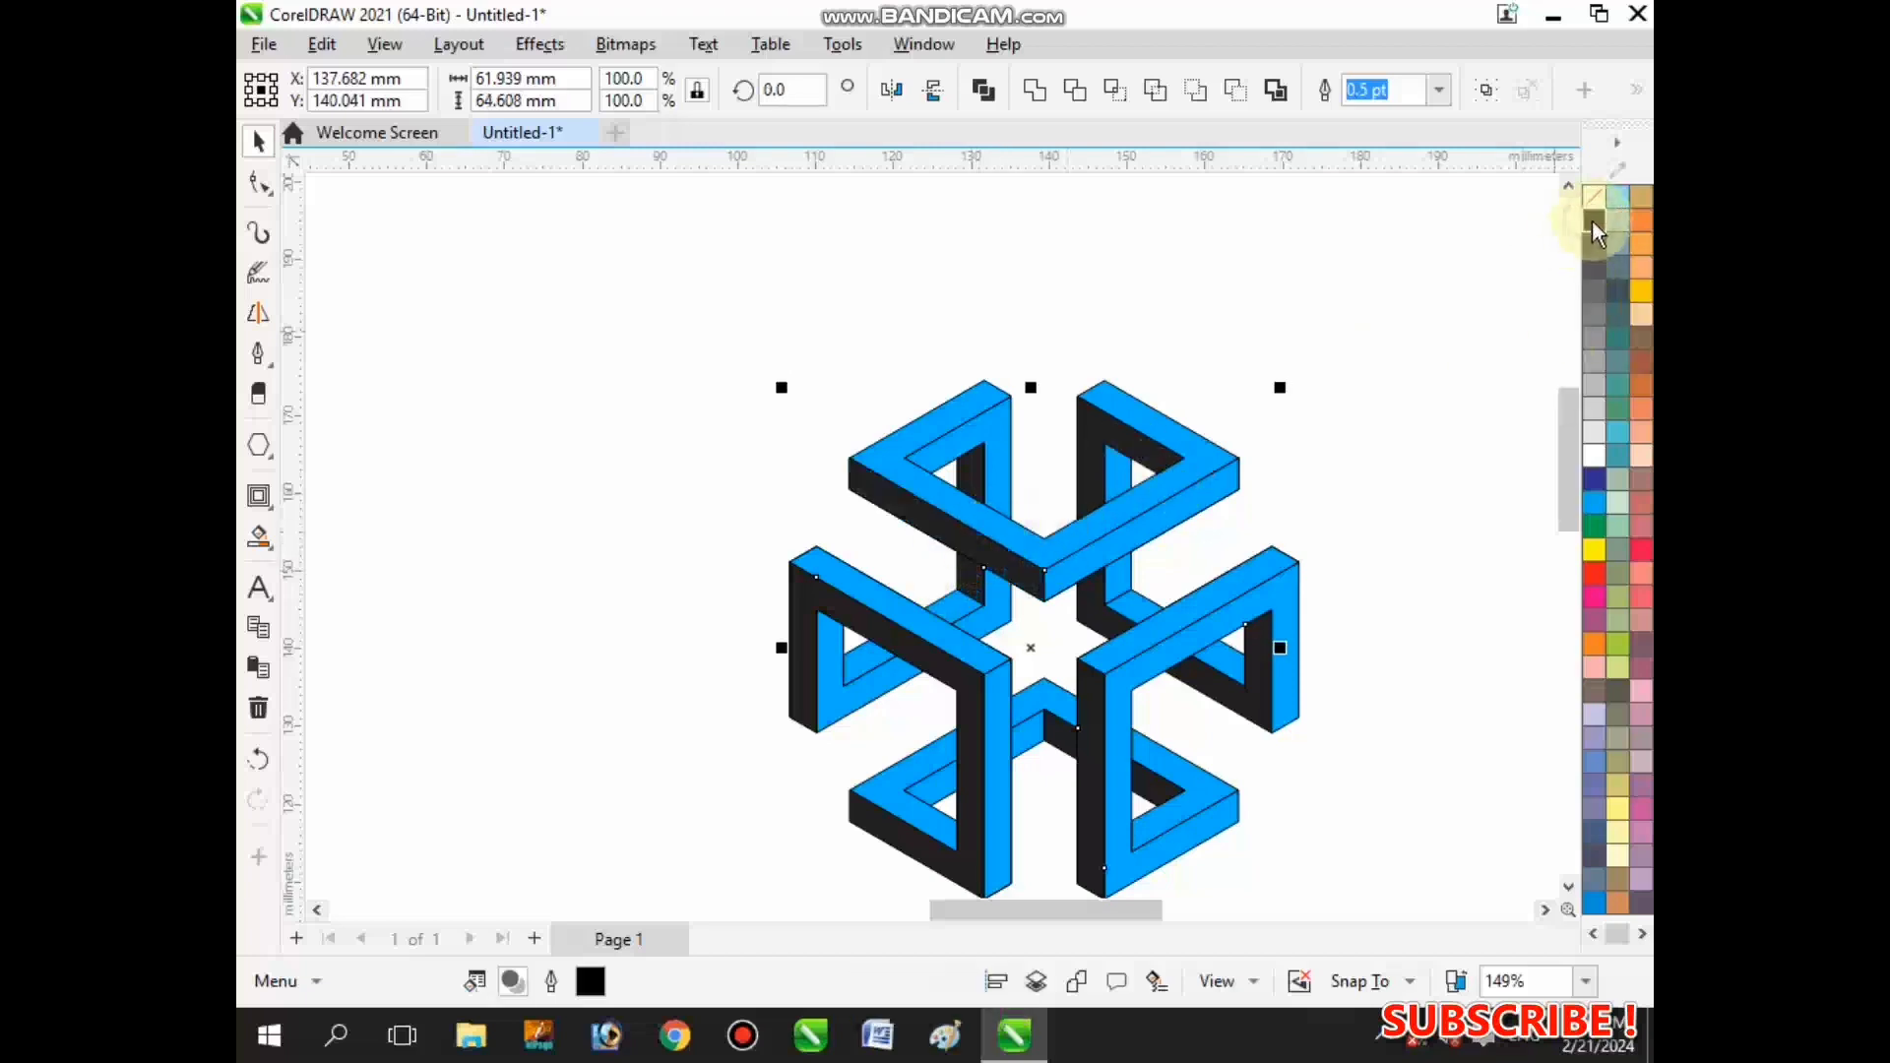
click(1351, 369)
scroll(1063, 540, down, 3)
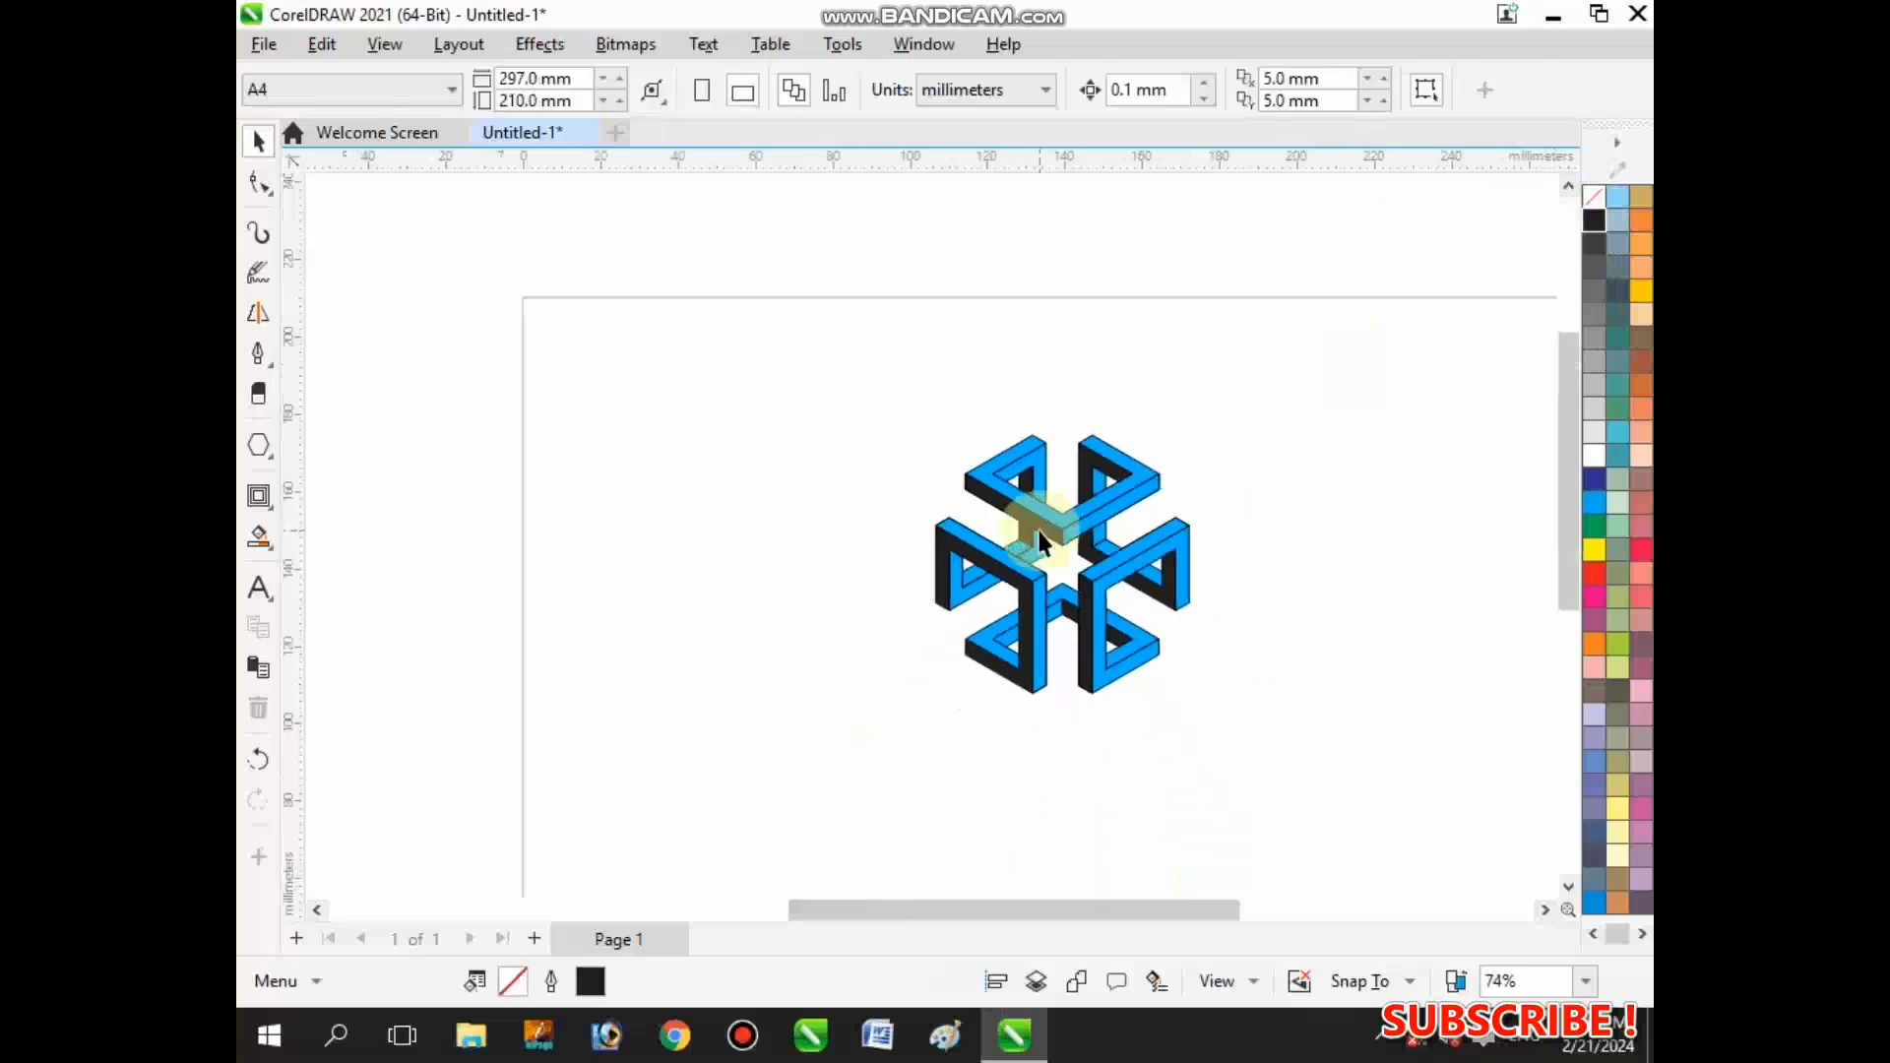
scroll(1050, 638, down, 2)
scroll(1046, 476, up, 2)
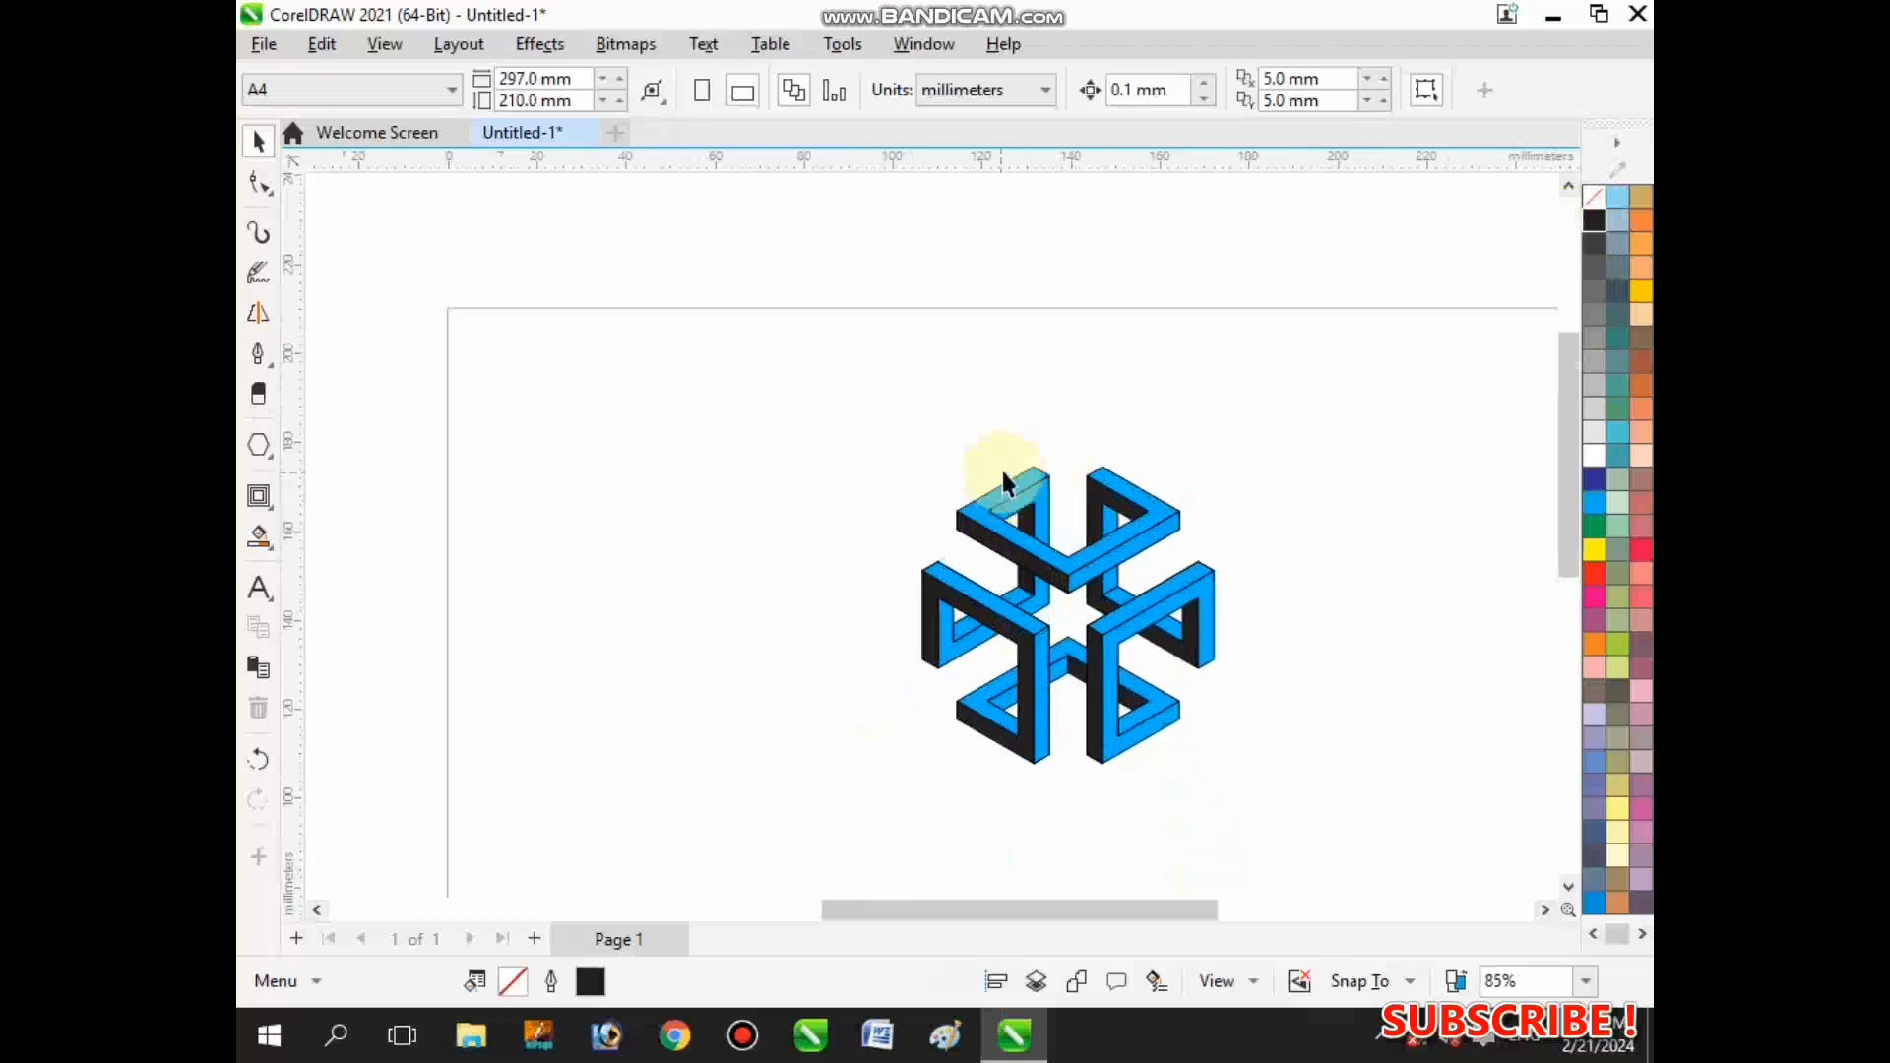
- Fill the broad upper face of the top unit with light gray
click(1006, 482)
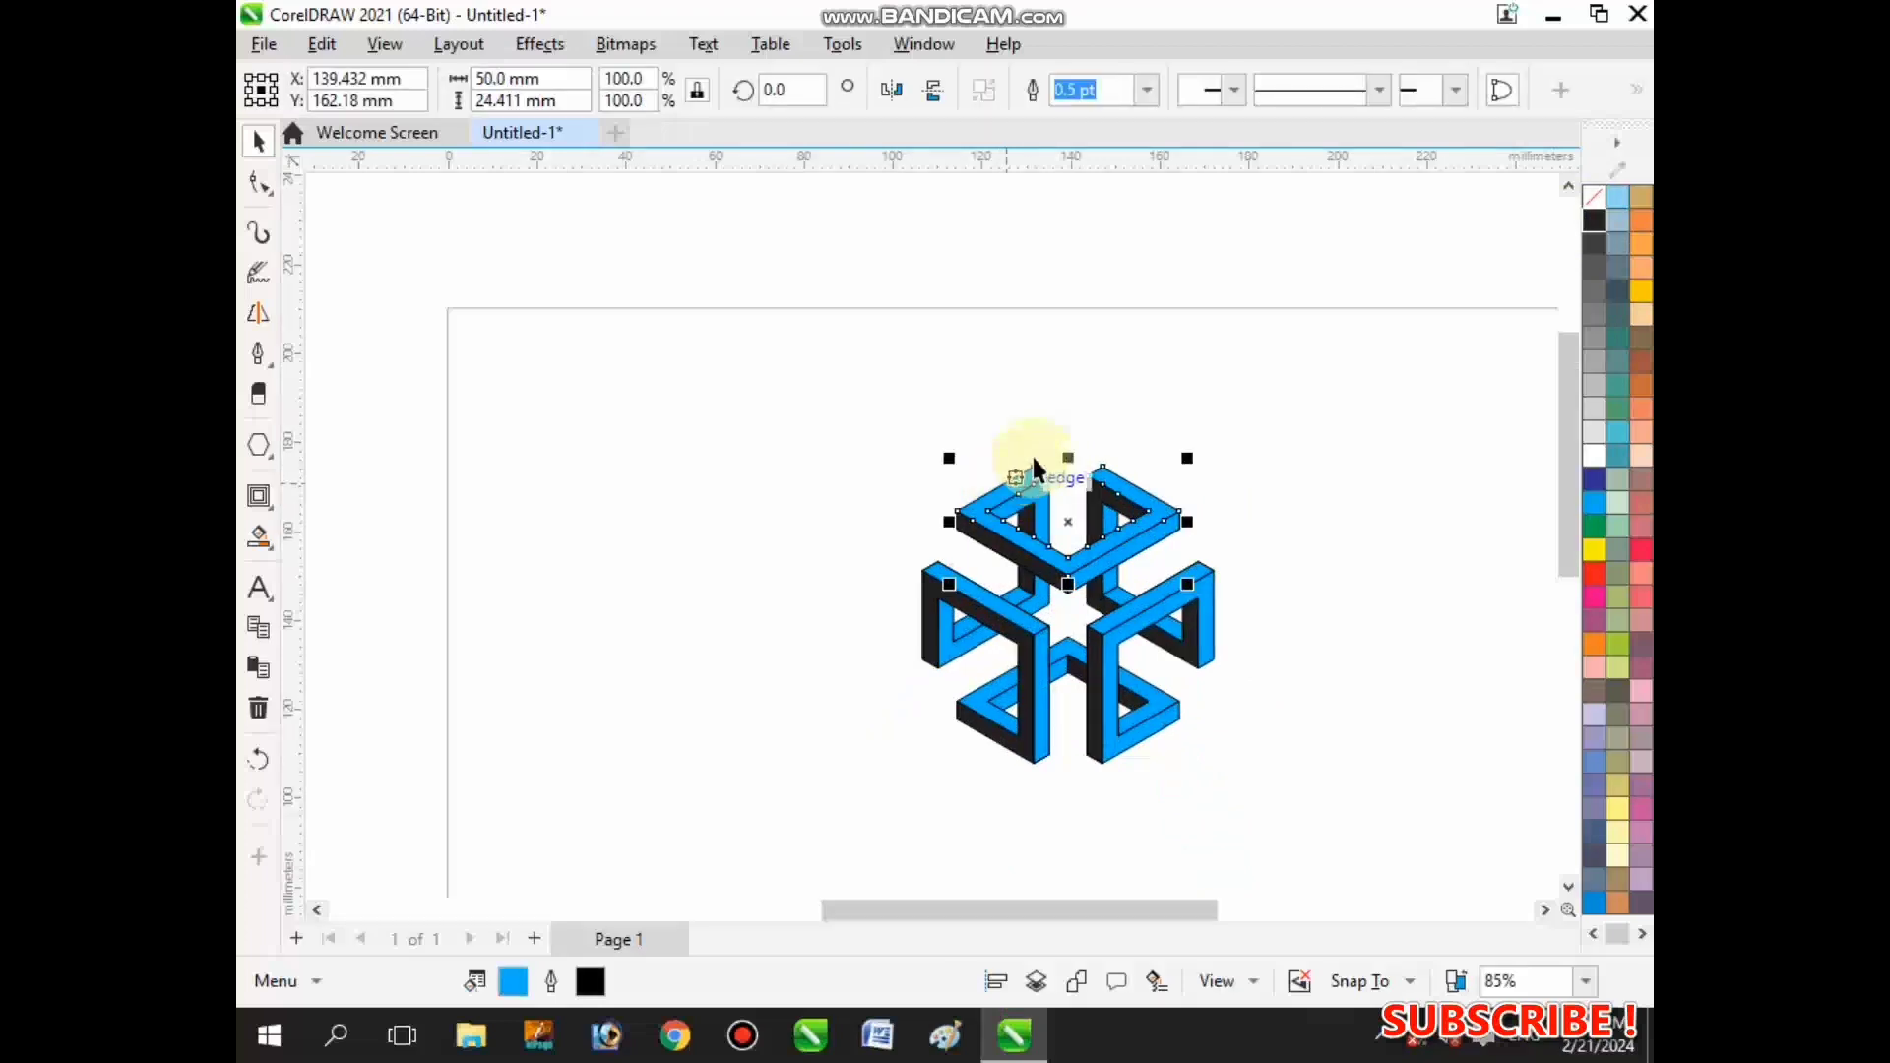
scroll(1034, 465, up, 2)
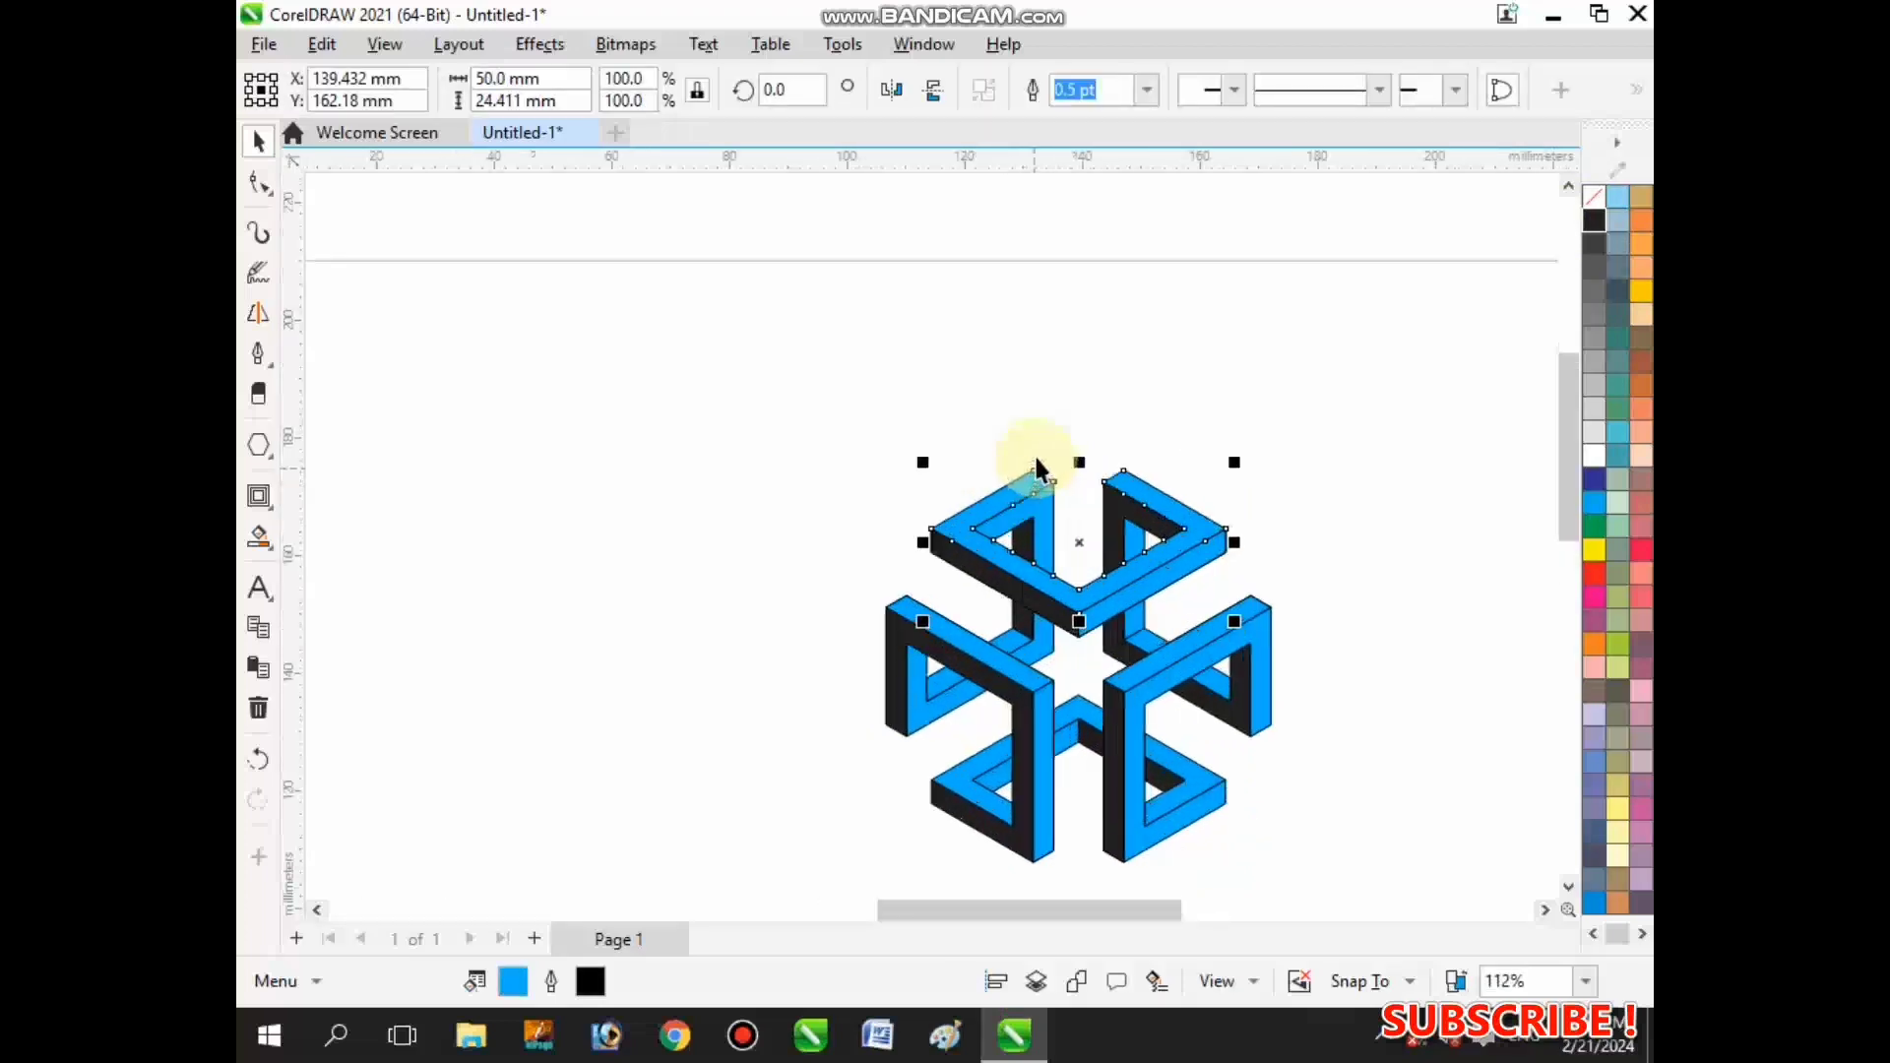
click(1592, 384)
scroll(1404, 496, up, 1)
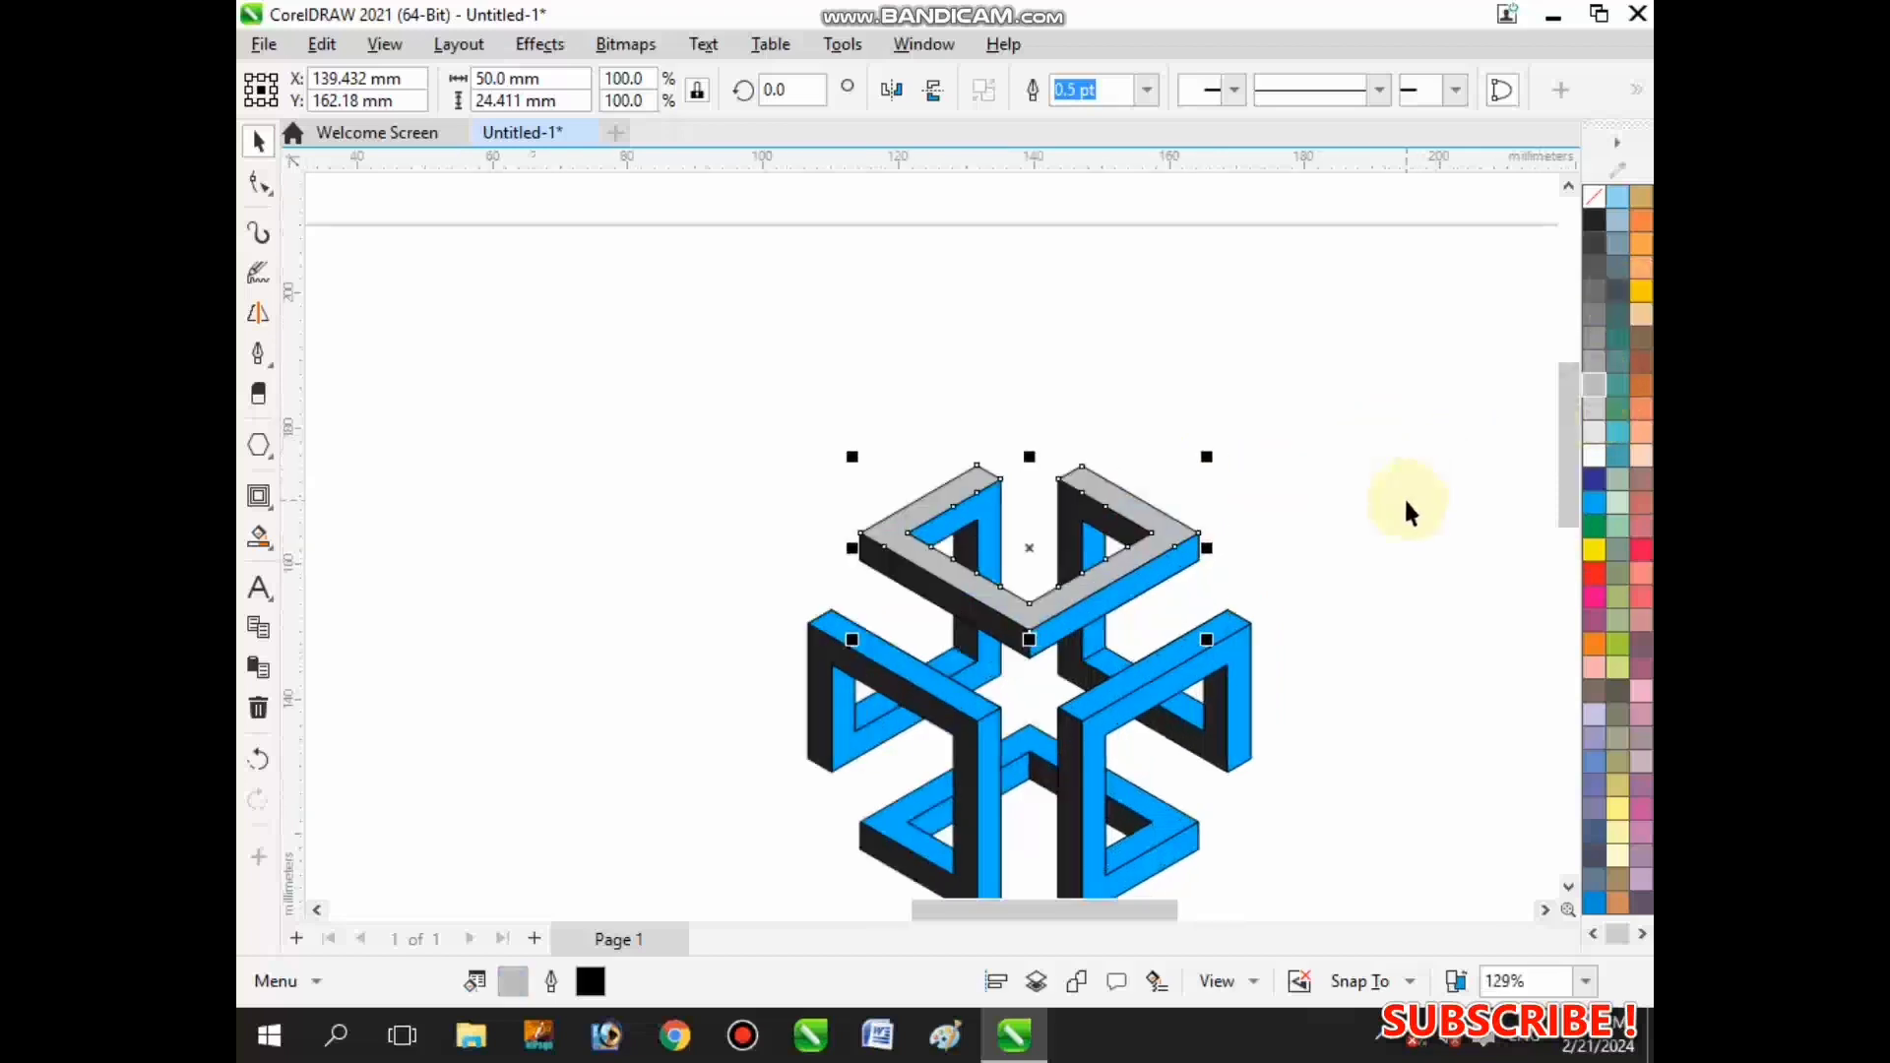
click(1373, 605)
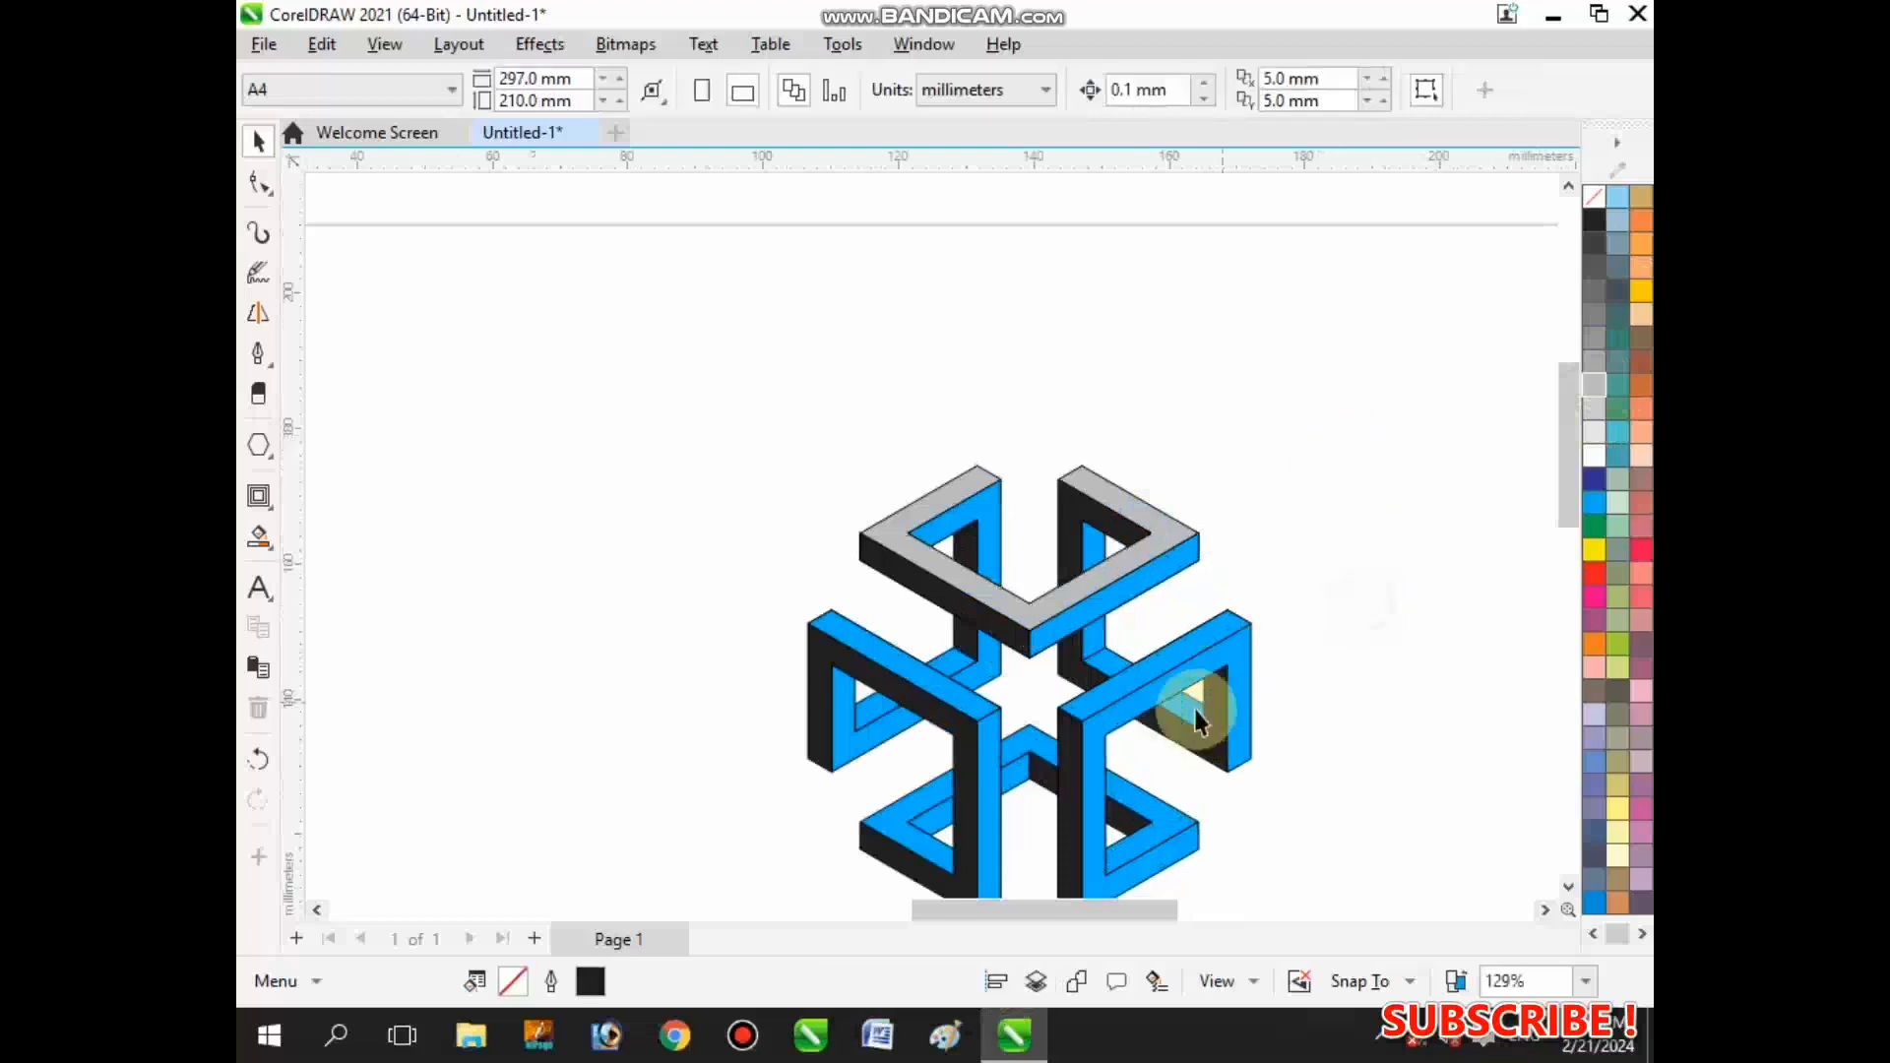
- Fill the upward-facing inner leg faces behind the right and left units with the same light gray
click(1196, 721)
click(1592, 380)
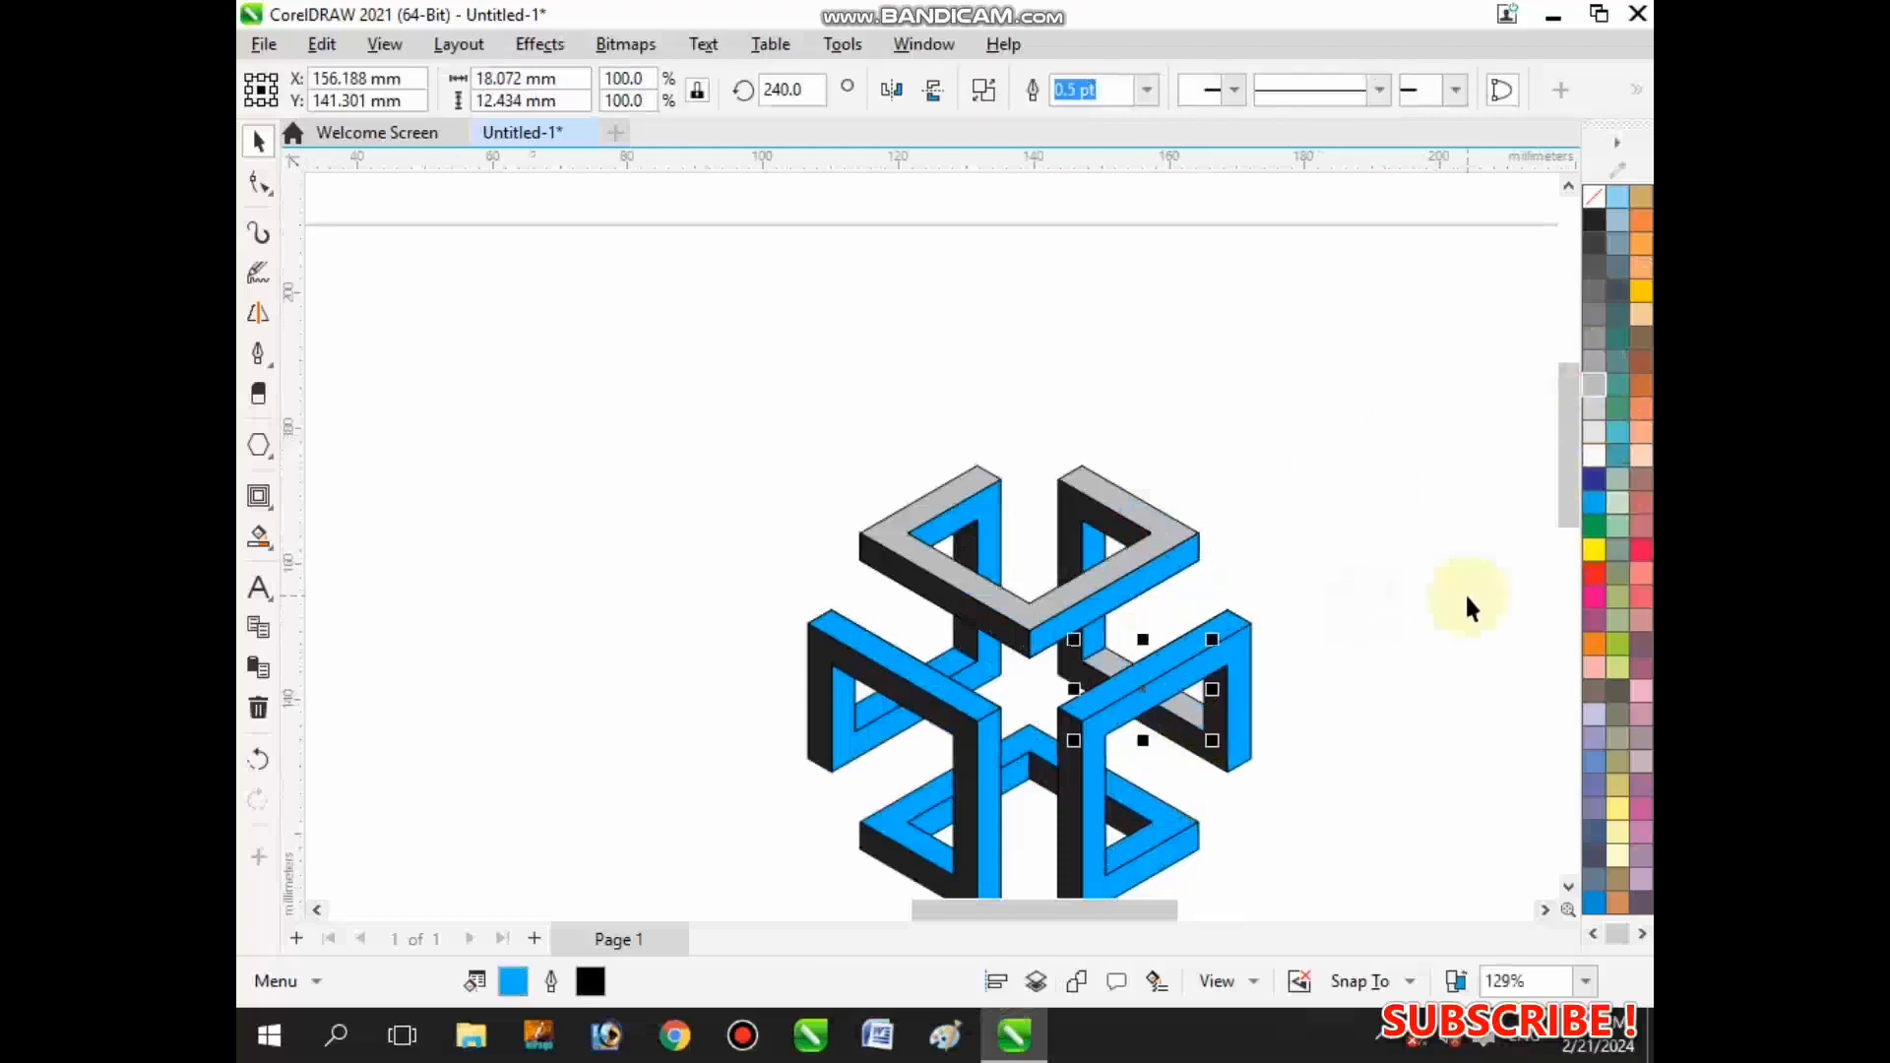
click(923, 658)
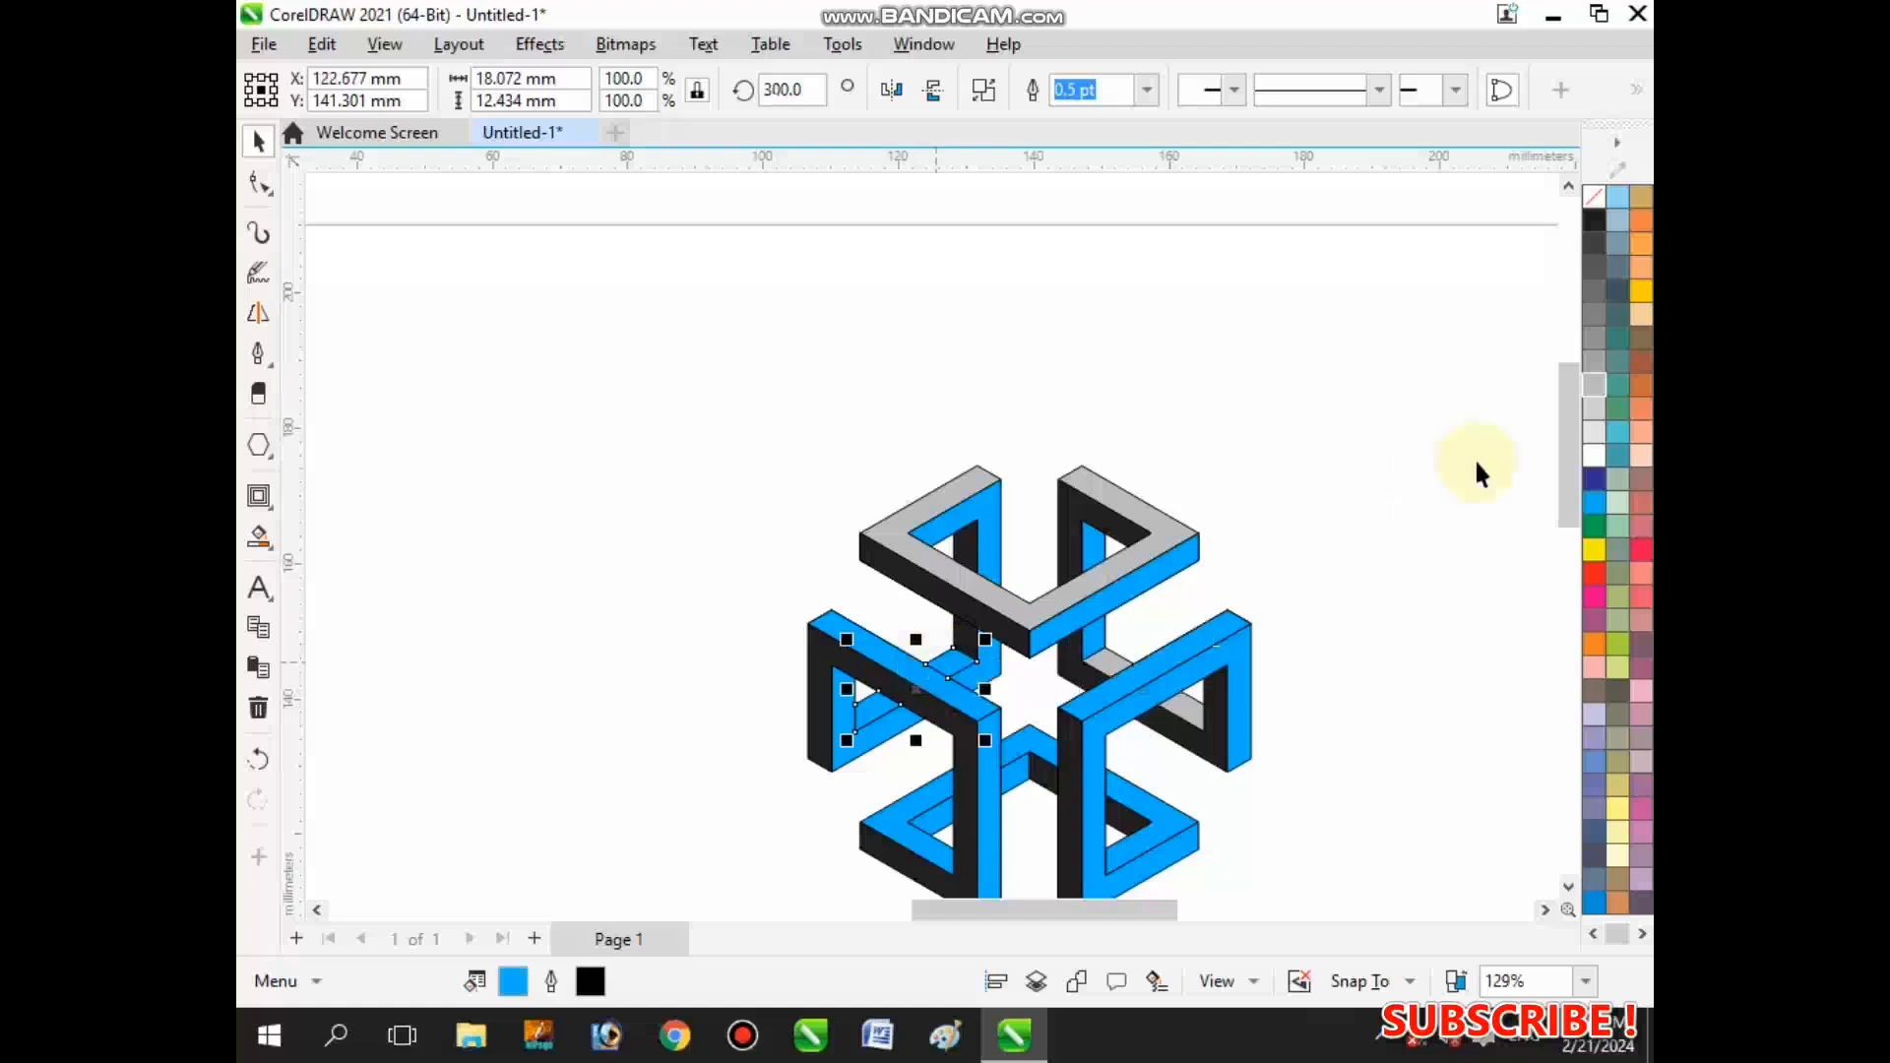
click(1595, 392)
click(1418, 654)
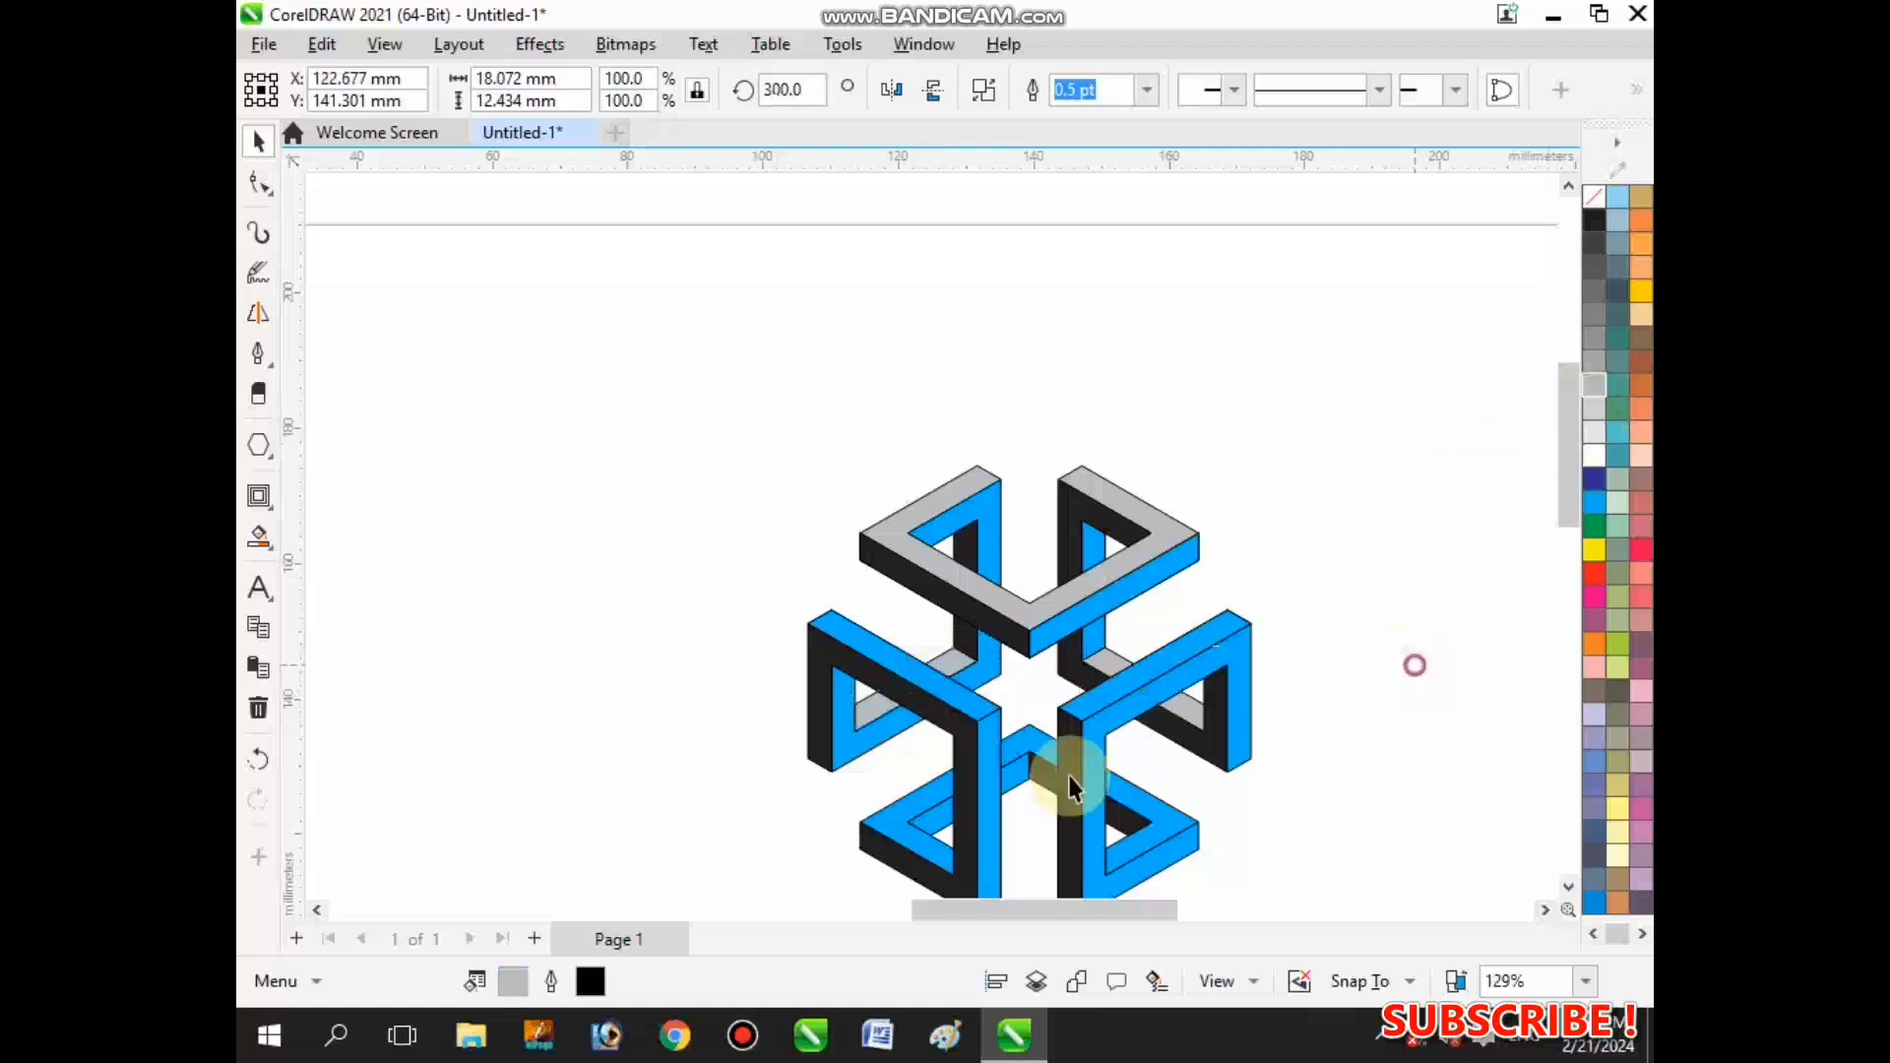
- Fill the welded upward-facing chevron face below the central star opening with light gray
click(1132, 815)
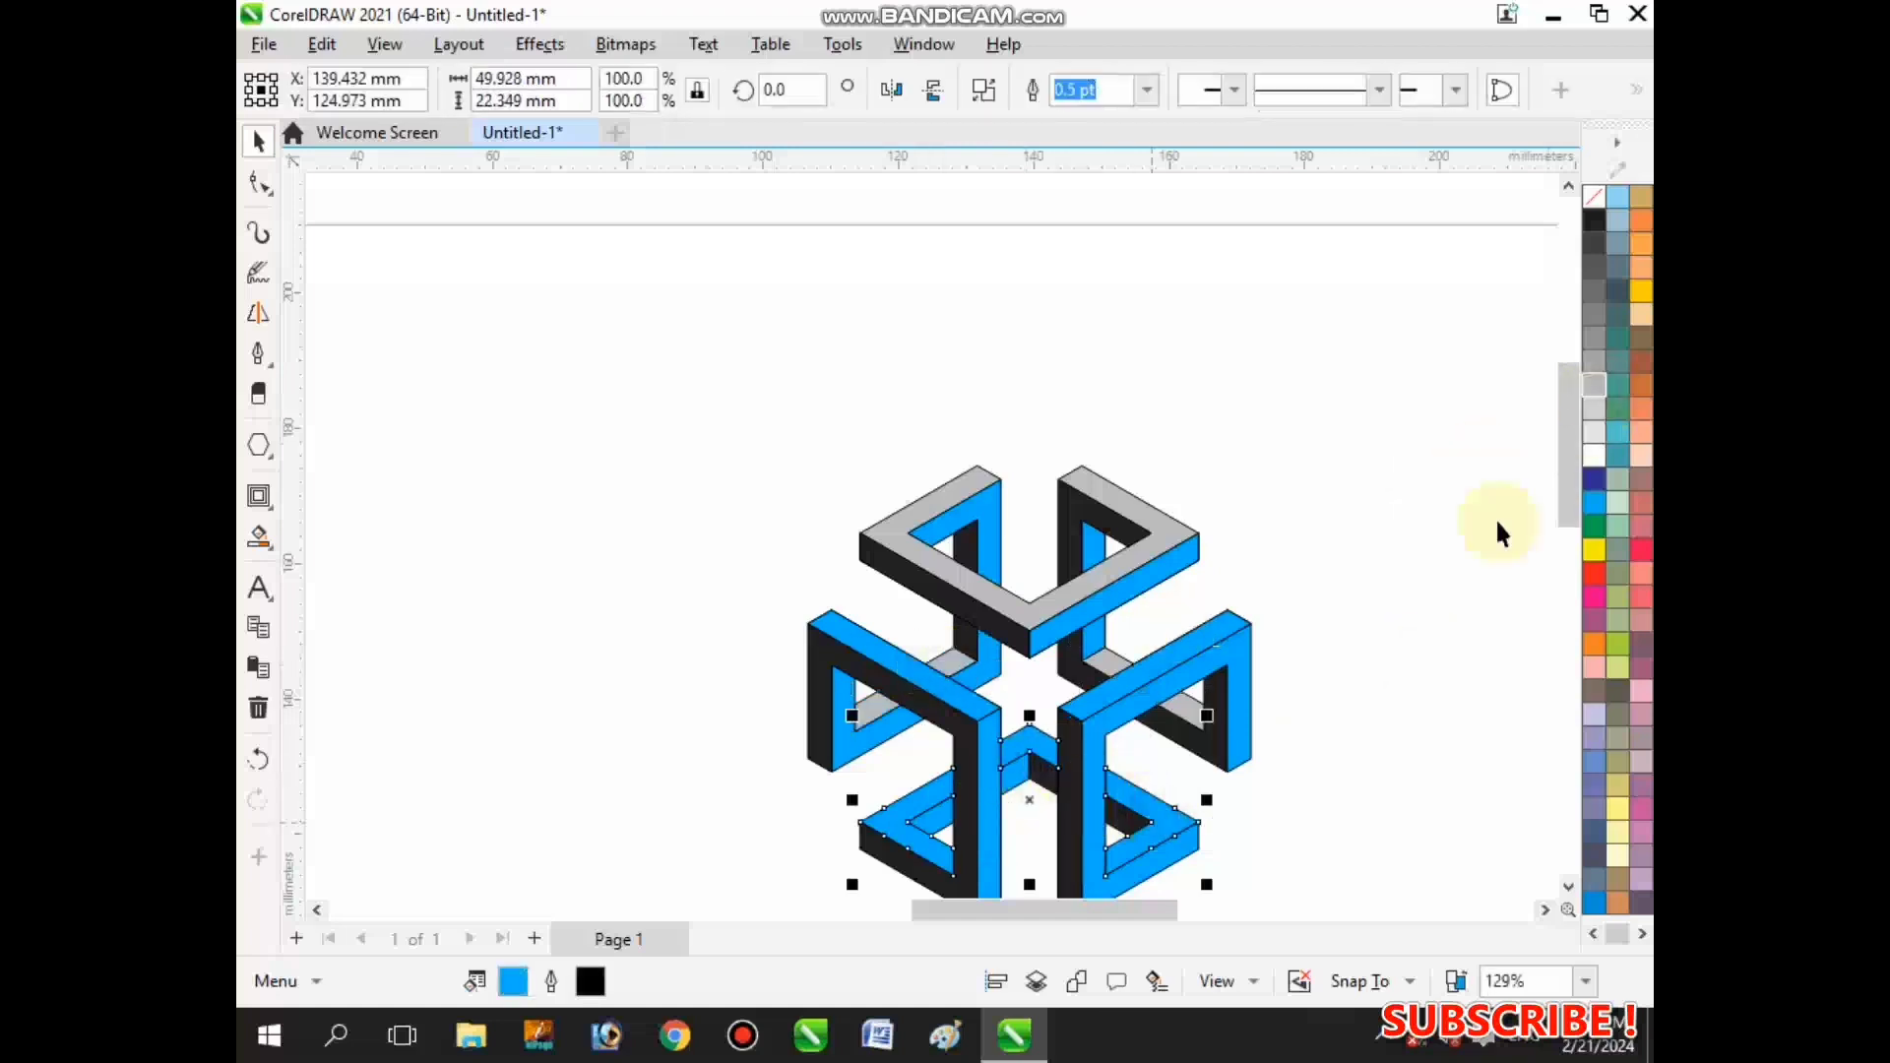
click(1593, 390)
click(1316, 770)
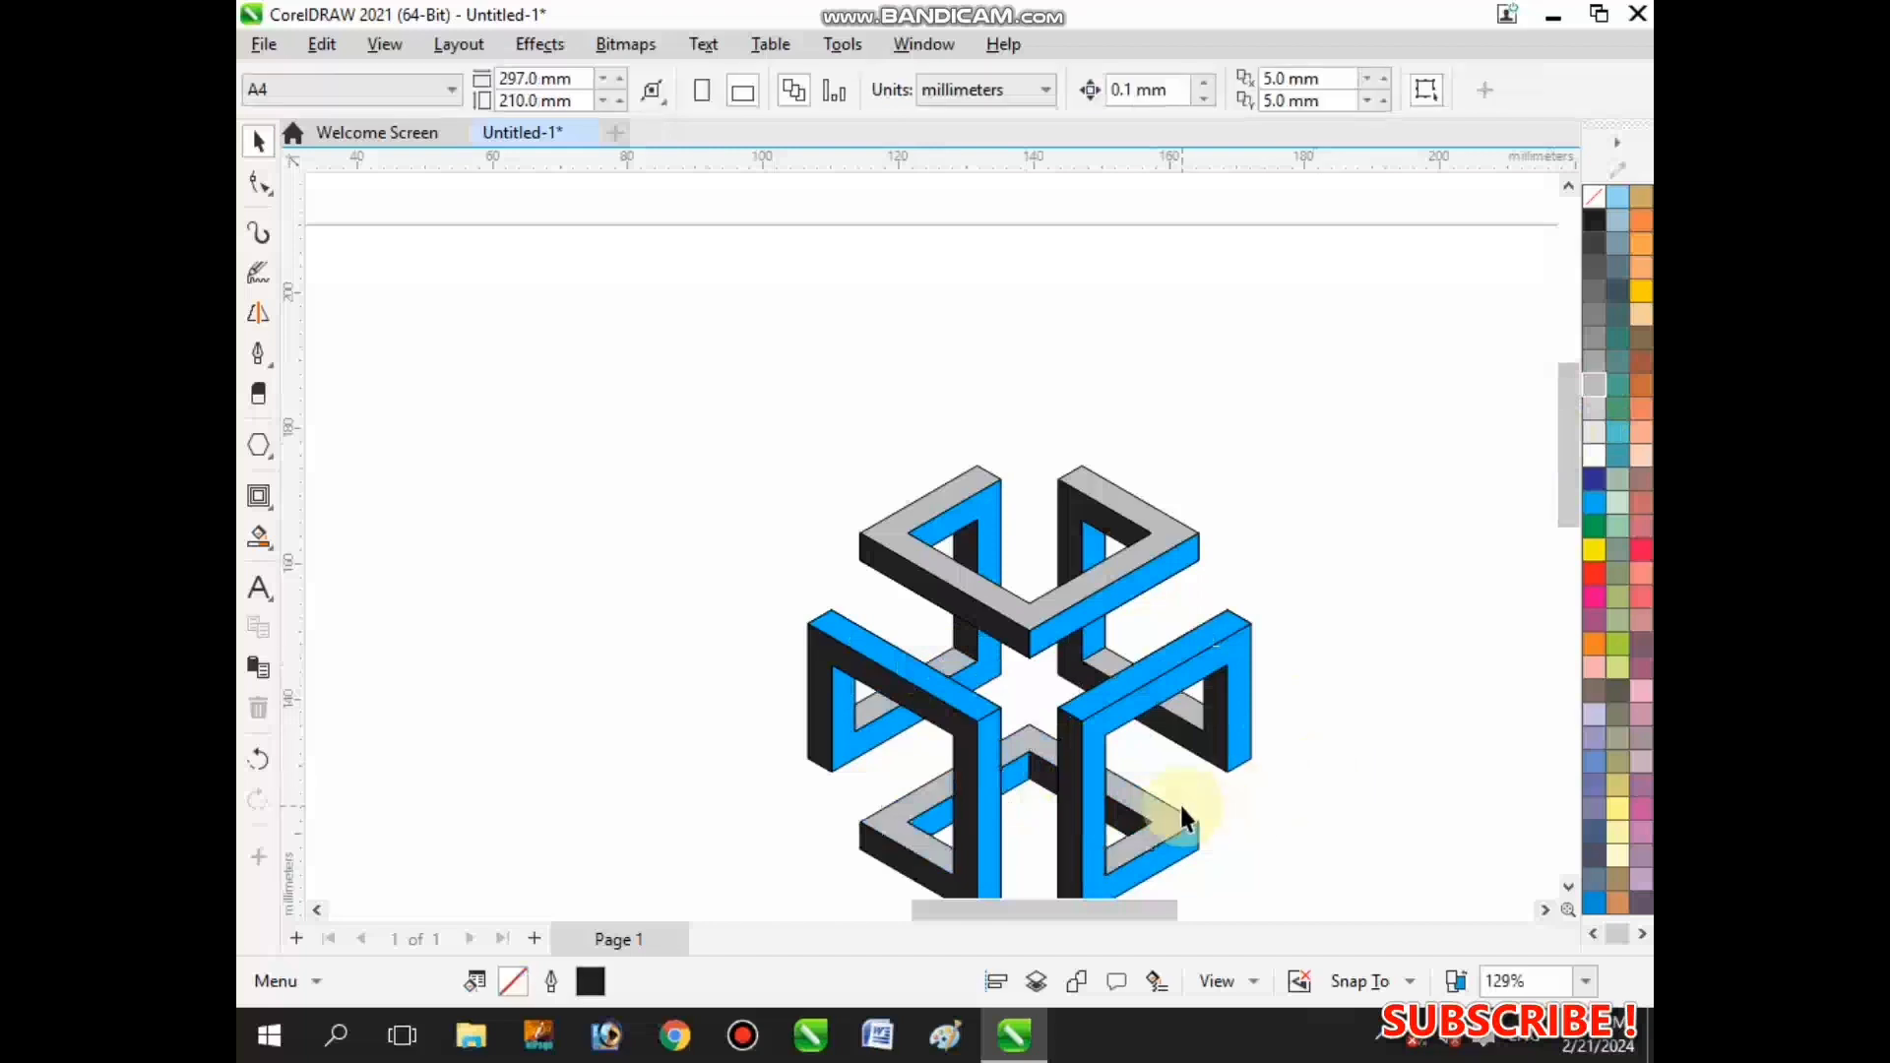
scroll(1180, 801, up, 1)
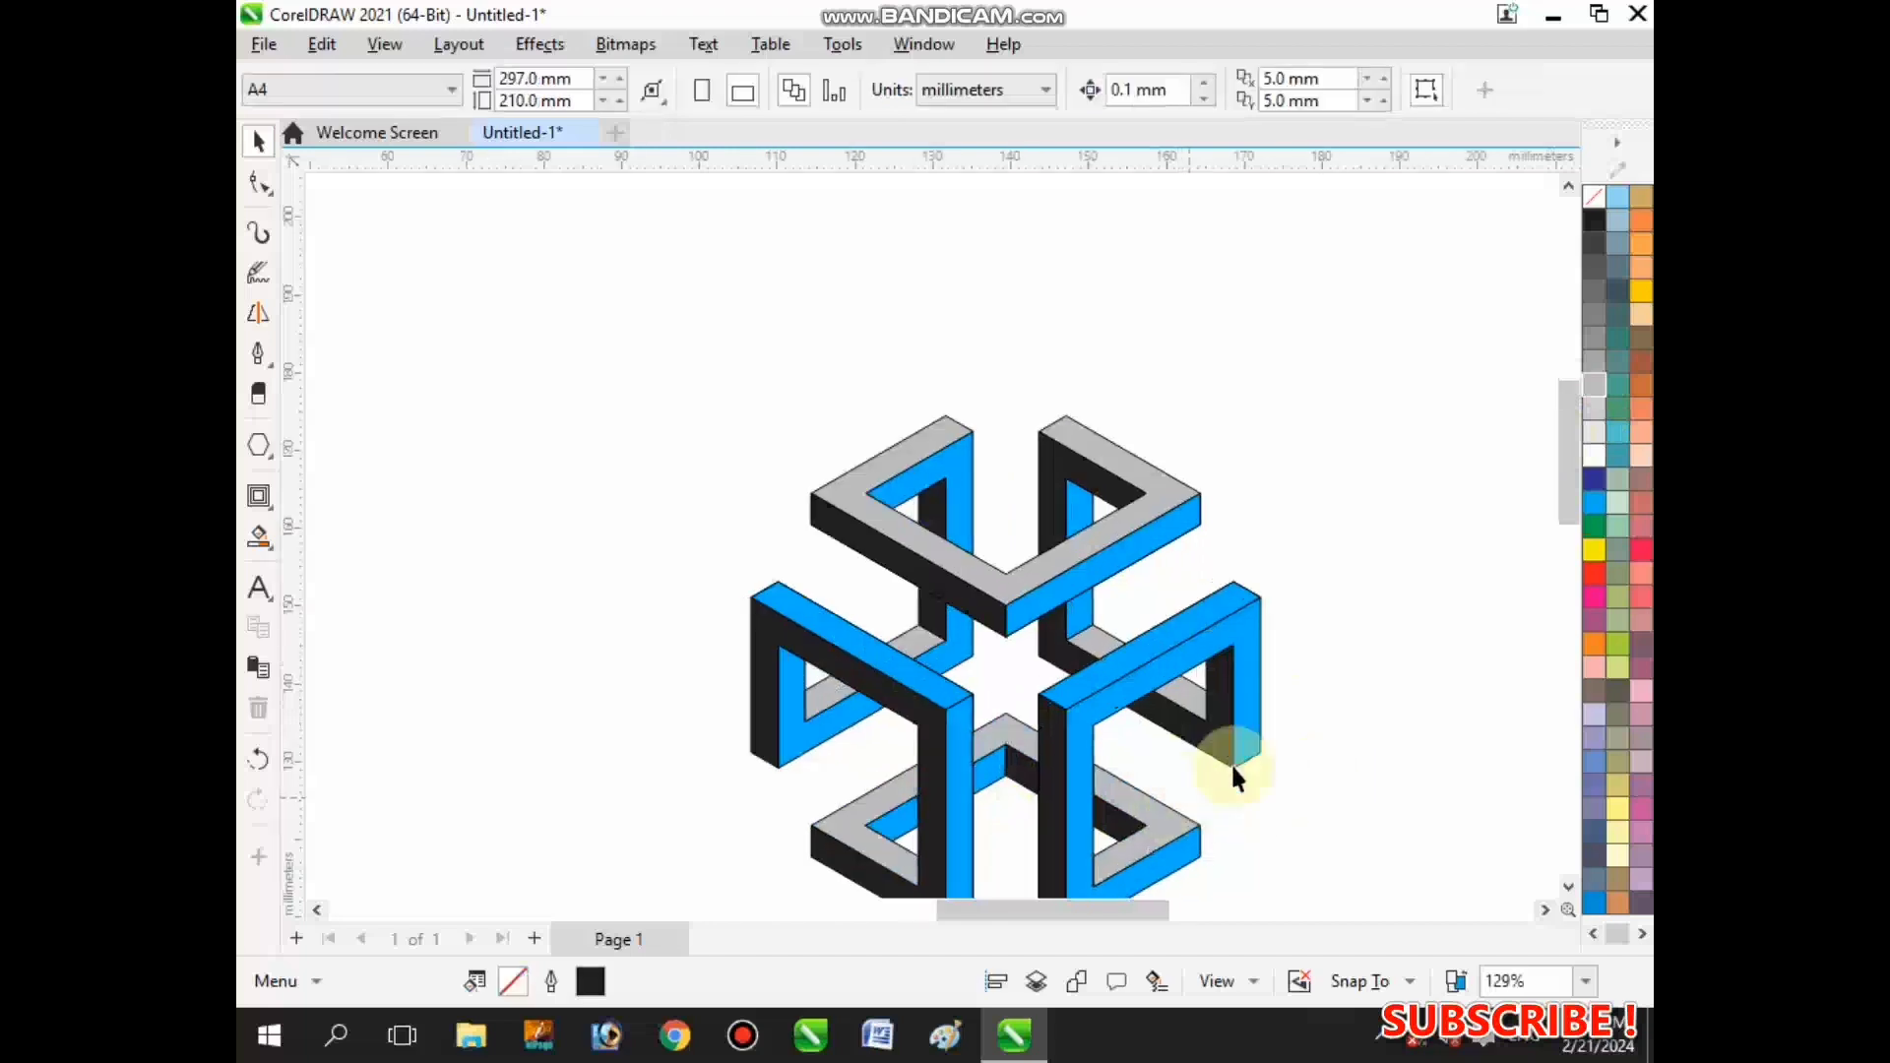
- Fill the slanted top edge faces of the right and left units with light gray
click(1091, 673)
click(1594, 388)
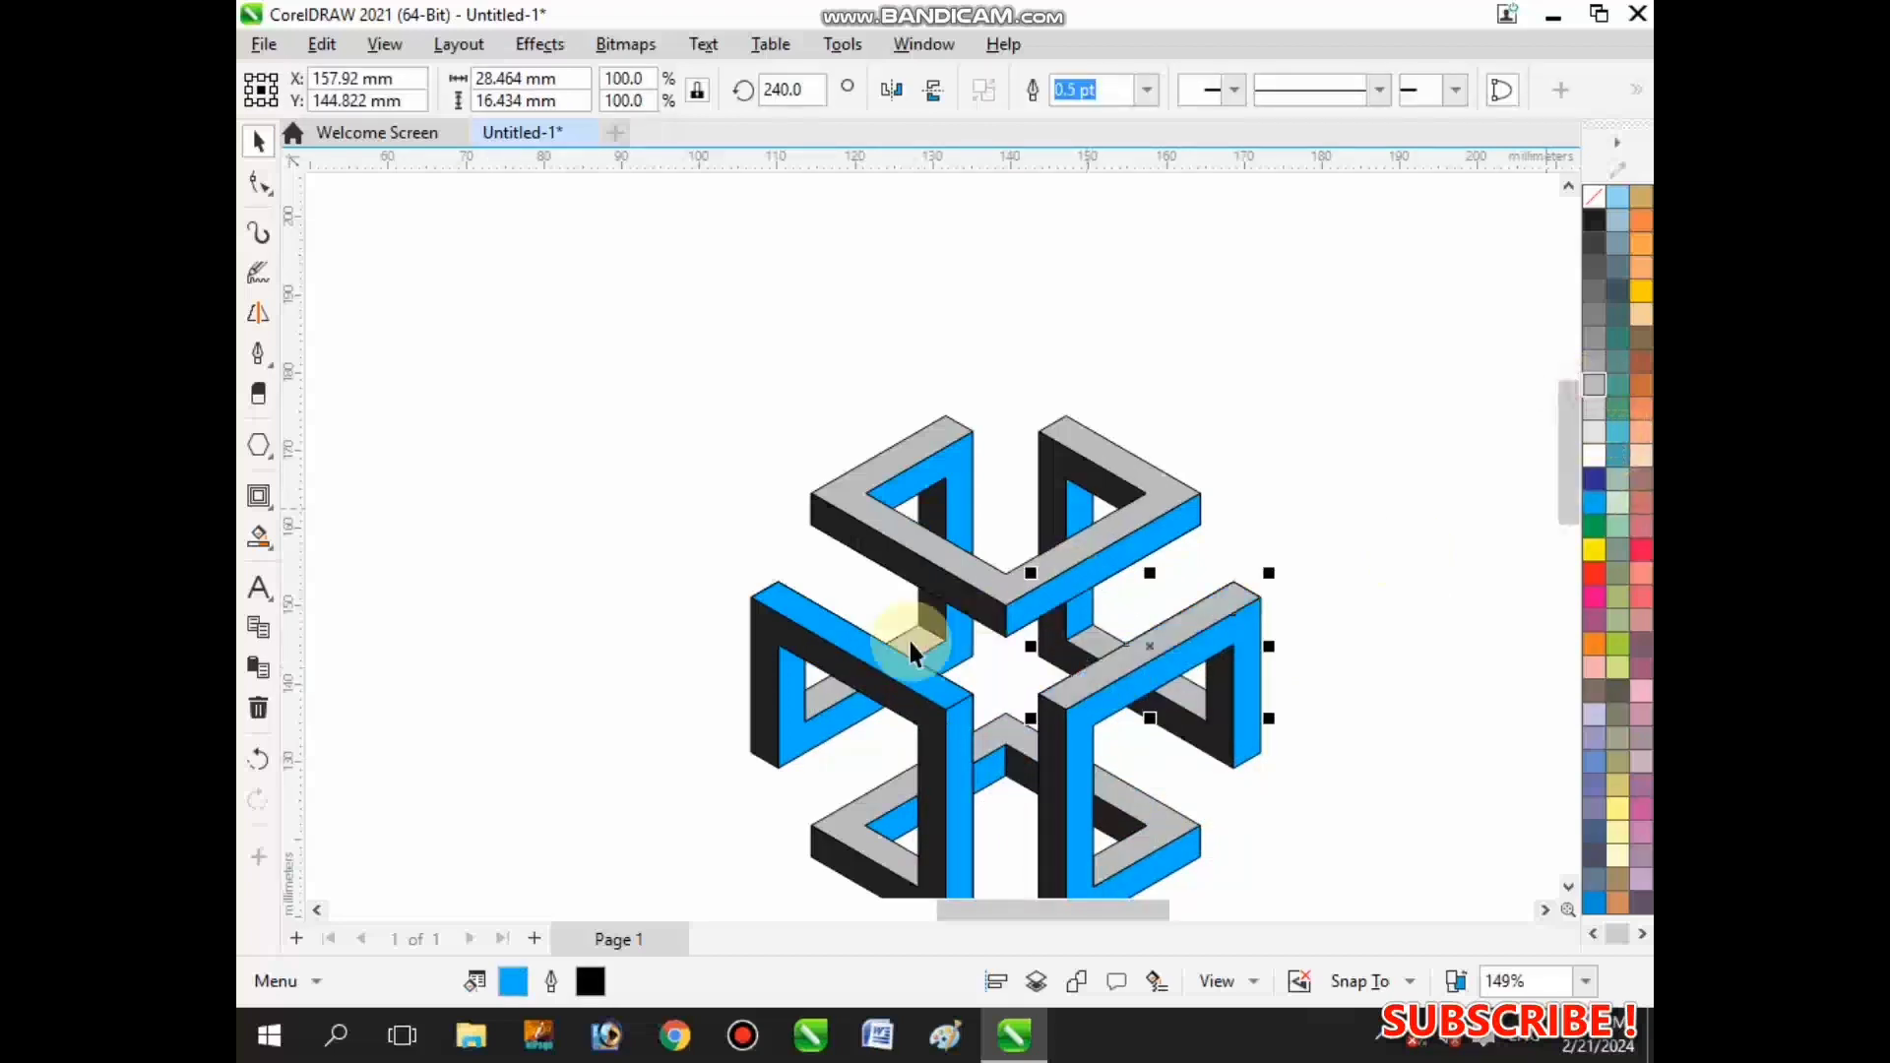
click(907, 677)
click(1595, 388)
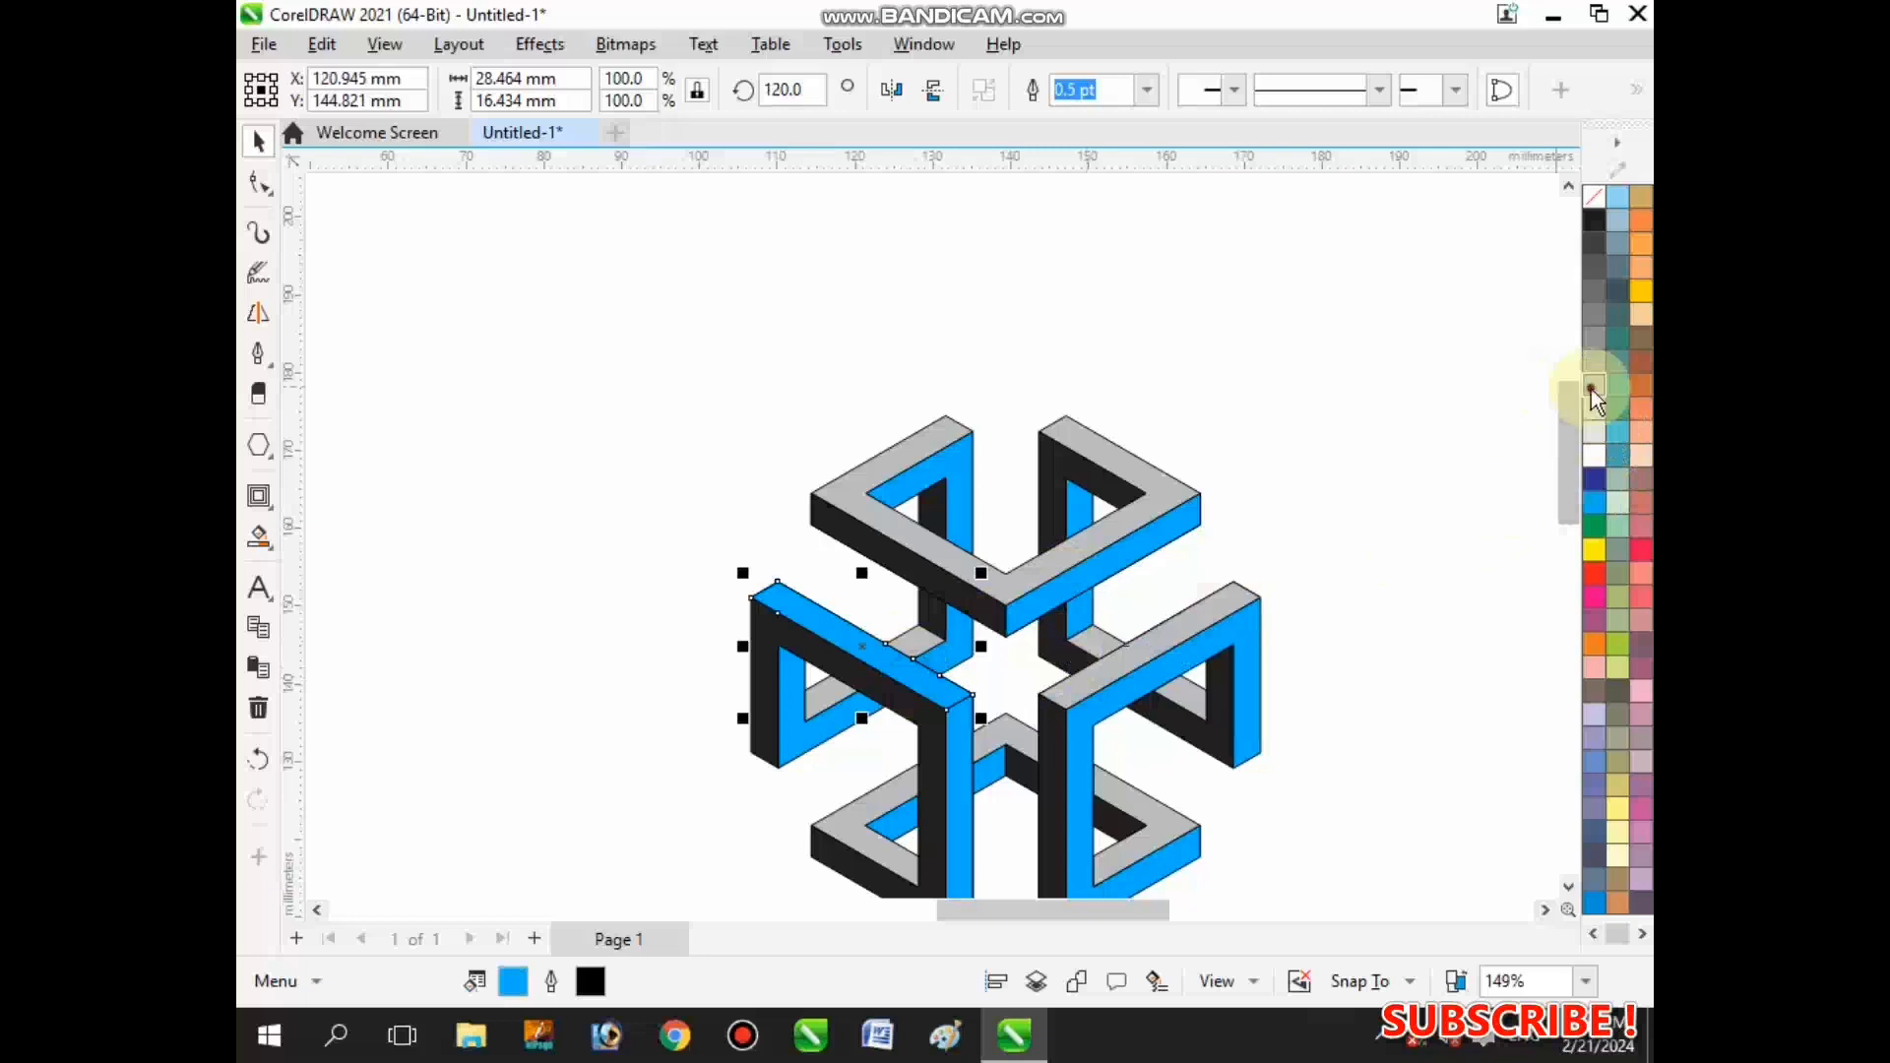
click(1344, 673)
scroll(999, 635, down, 3)
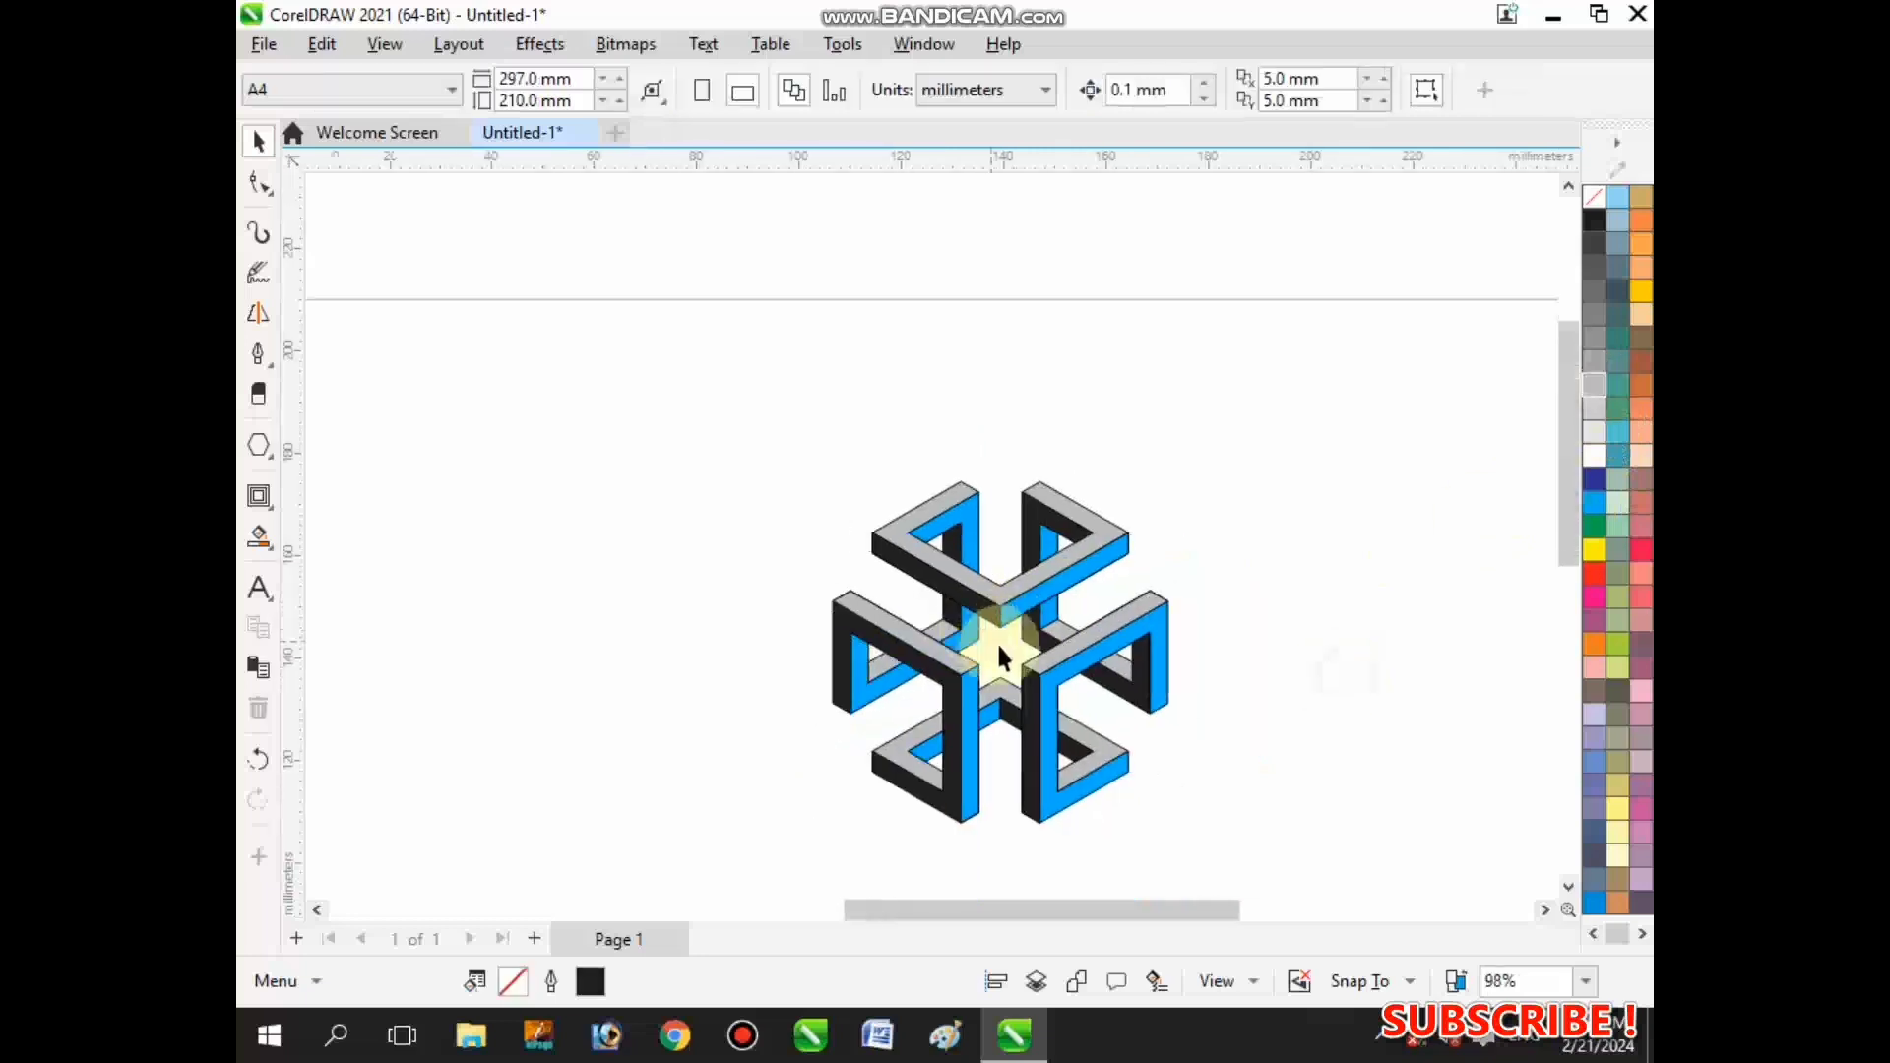
scroll(999, 648, down, 1)
scroll(983, 720, up, 1)
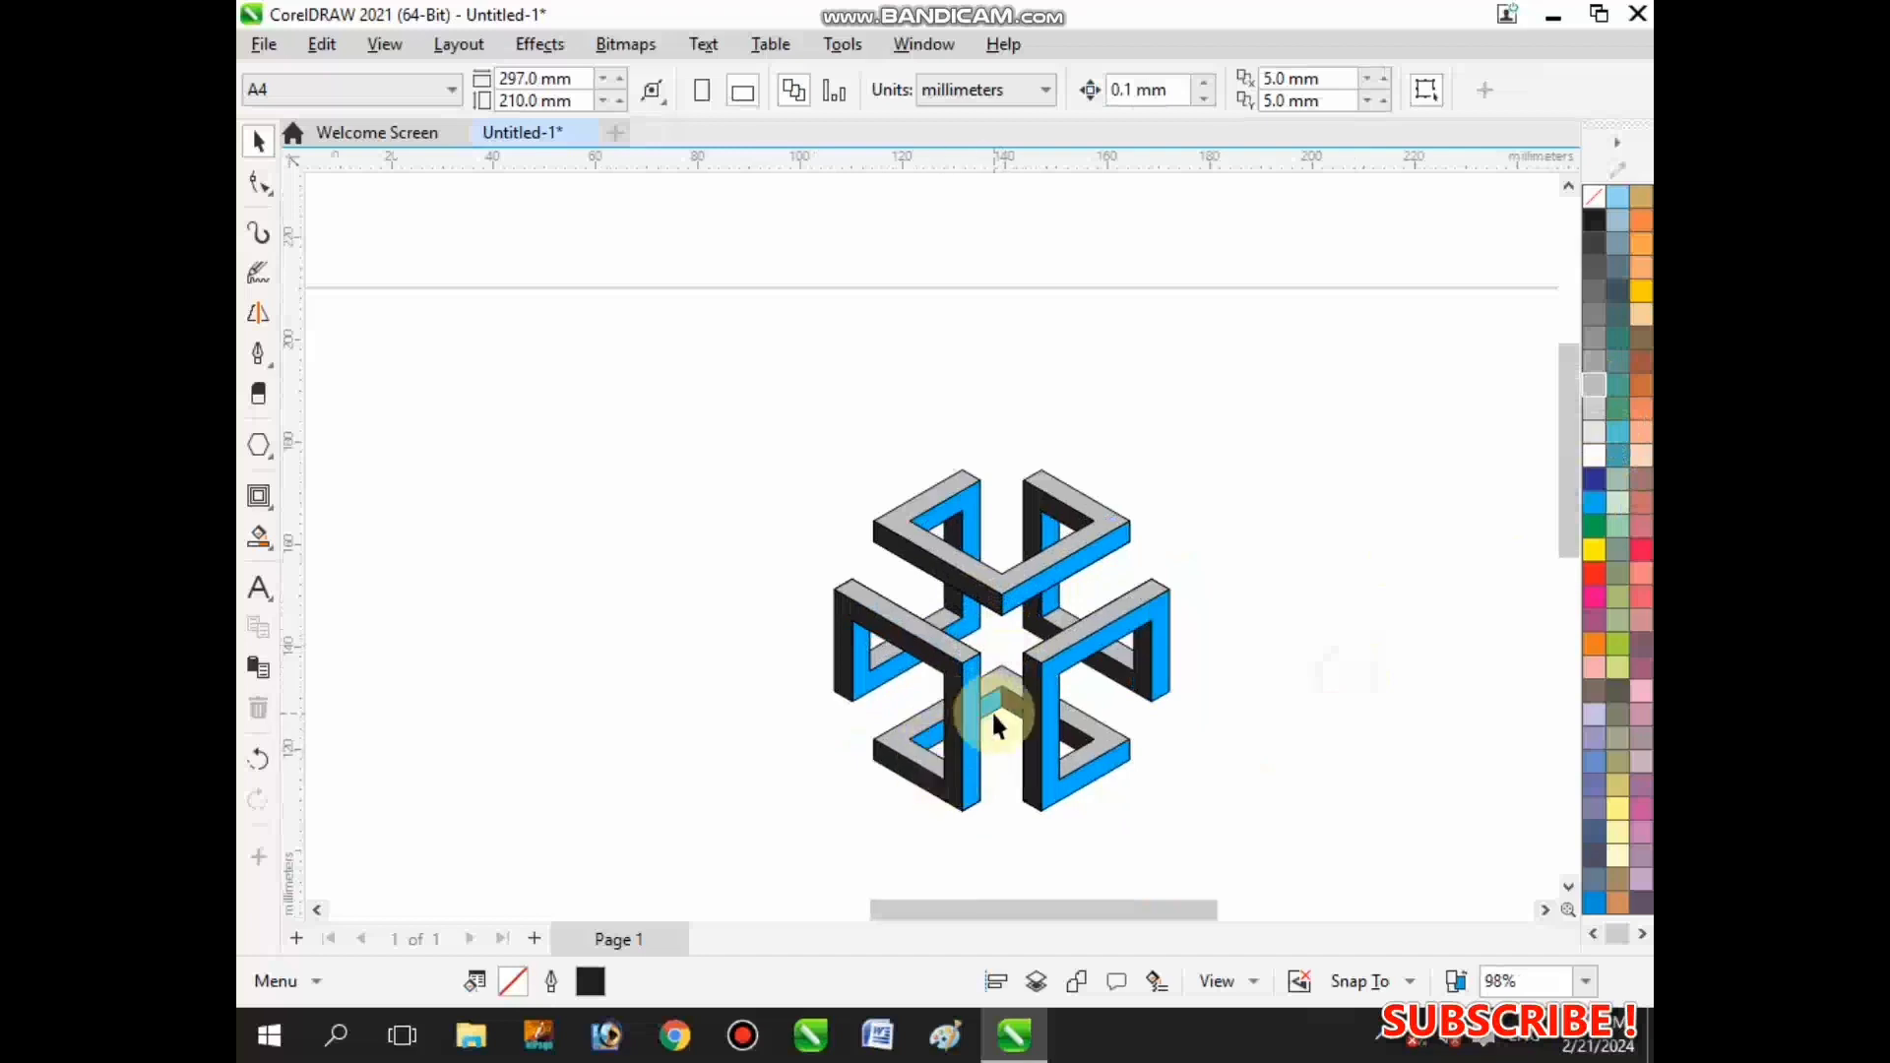
- Fill the blue inner leg face below the star opening and the right unit's front face with a slightly darker gray
click(999, 707)
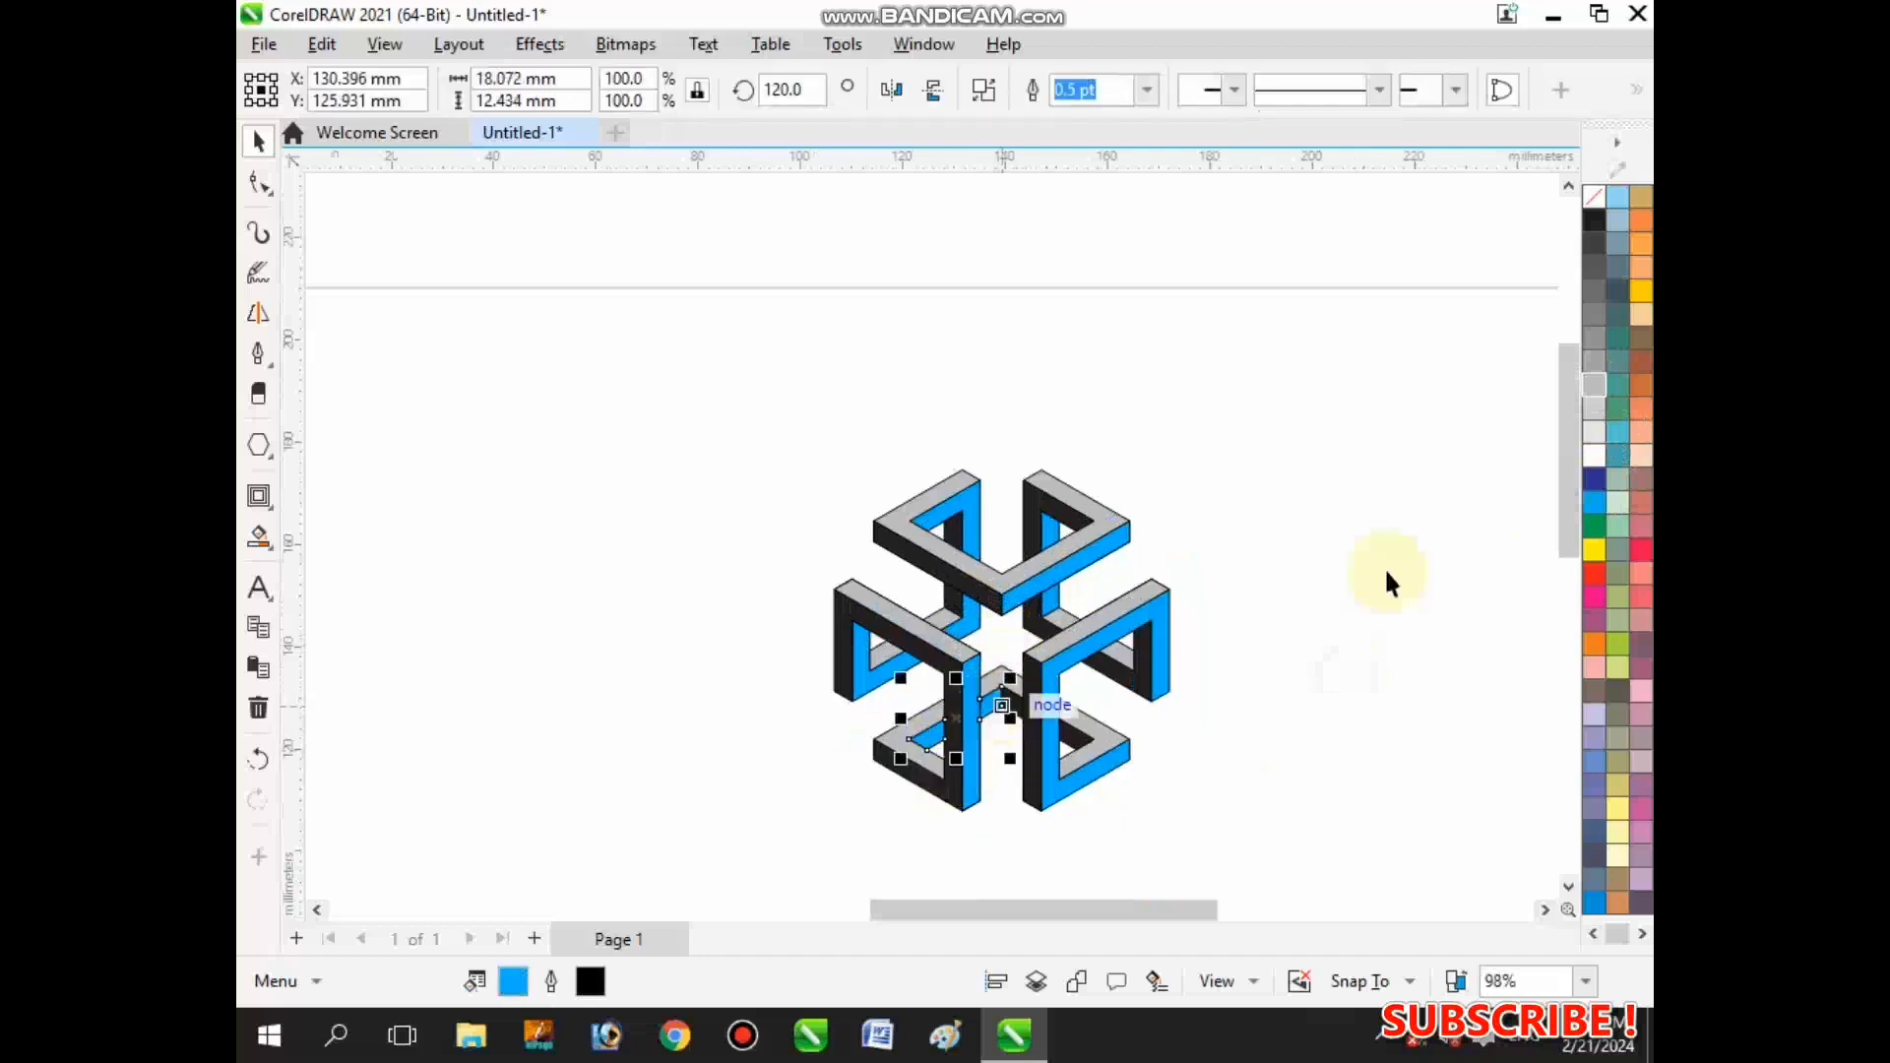
click(1587, 379)
scroll(1115, 665, up, 1)
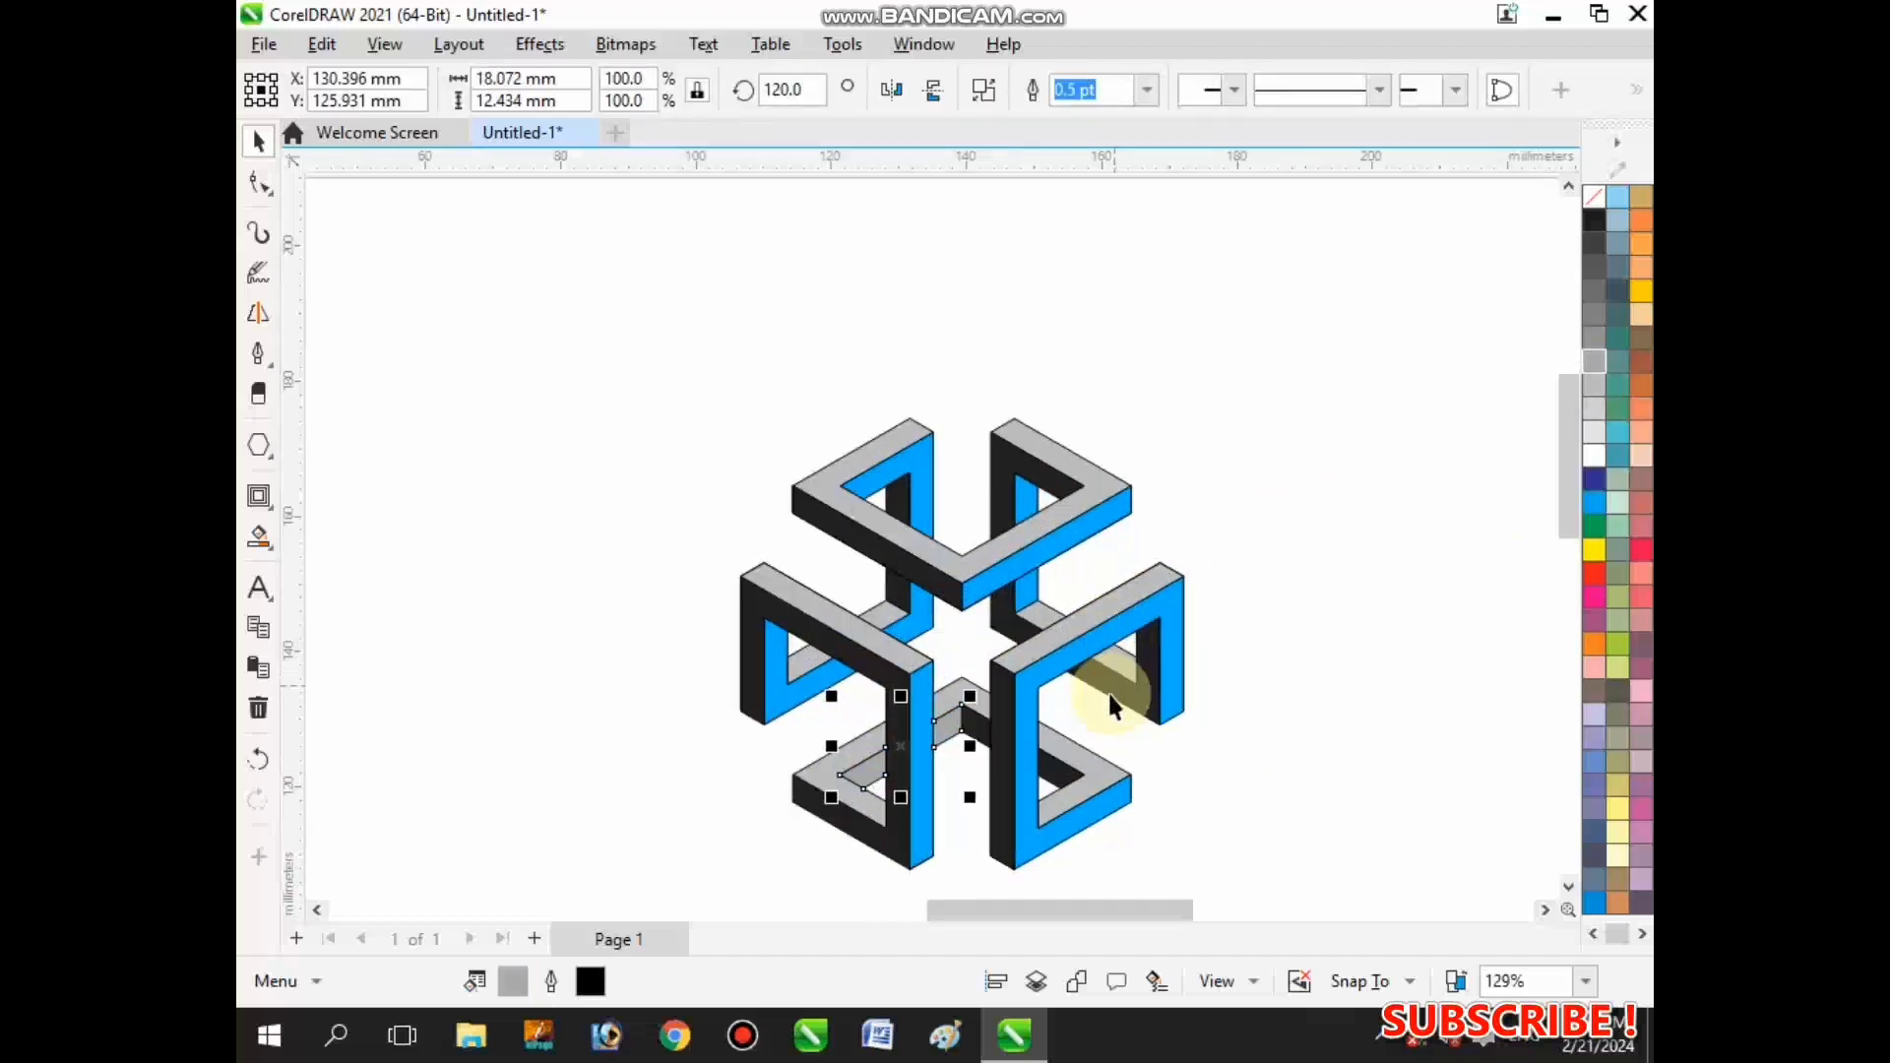
scroll(1132, 691, up, 1)
click(1186, 681)
click(1615, 359)
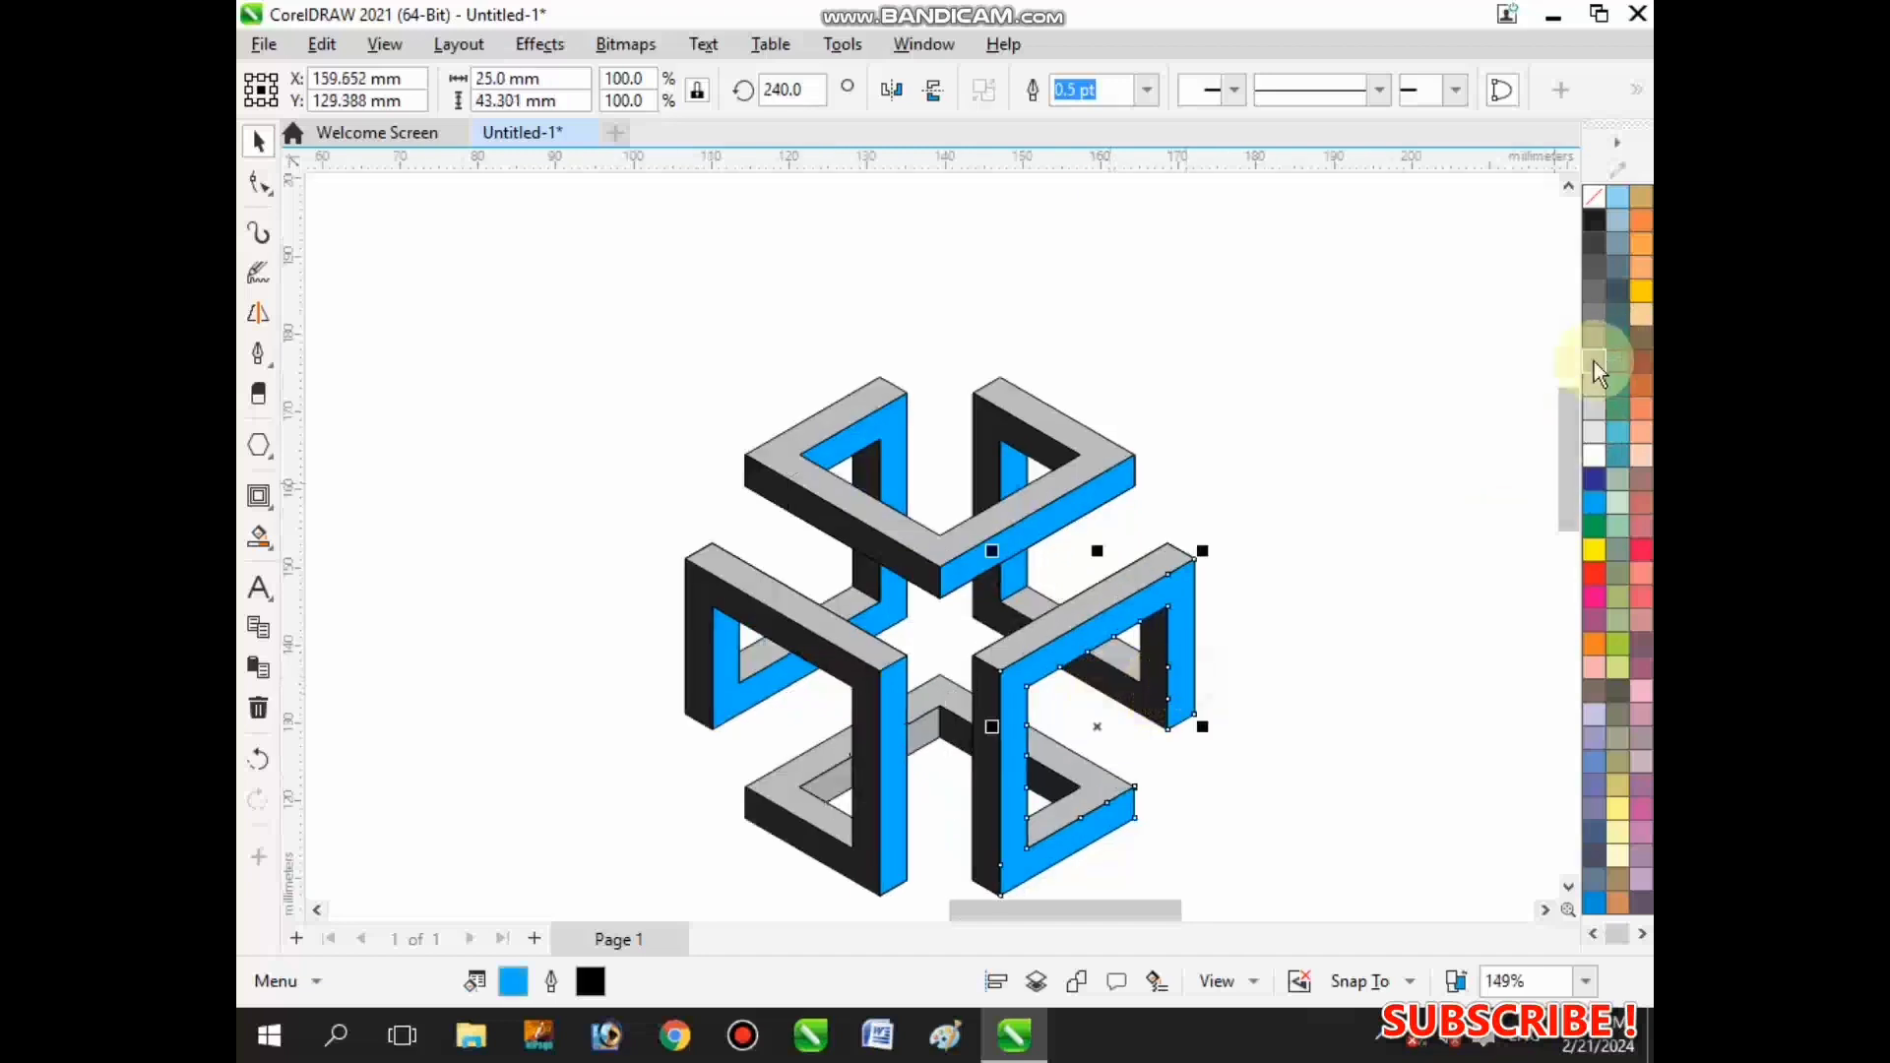
click(1593, 366)
- Fill the top unit's blue front face and the narrow upright blue face behind it with the darker gray
click(1073, 492)
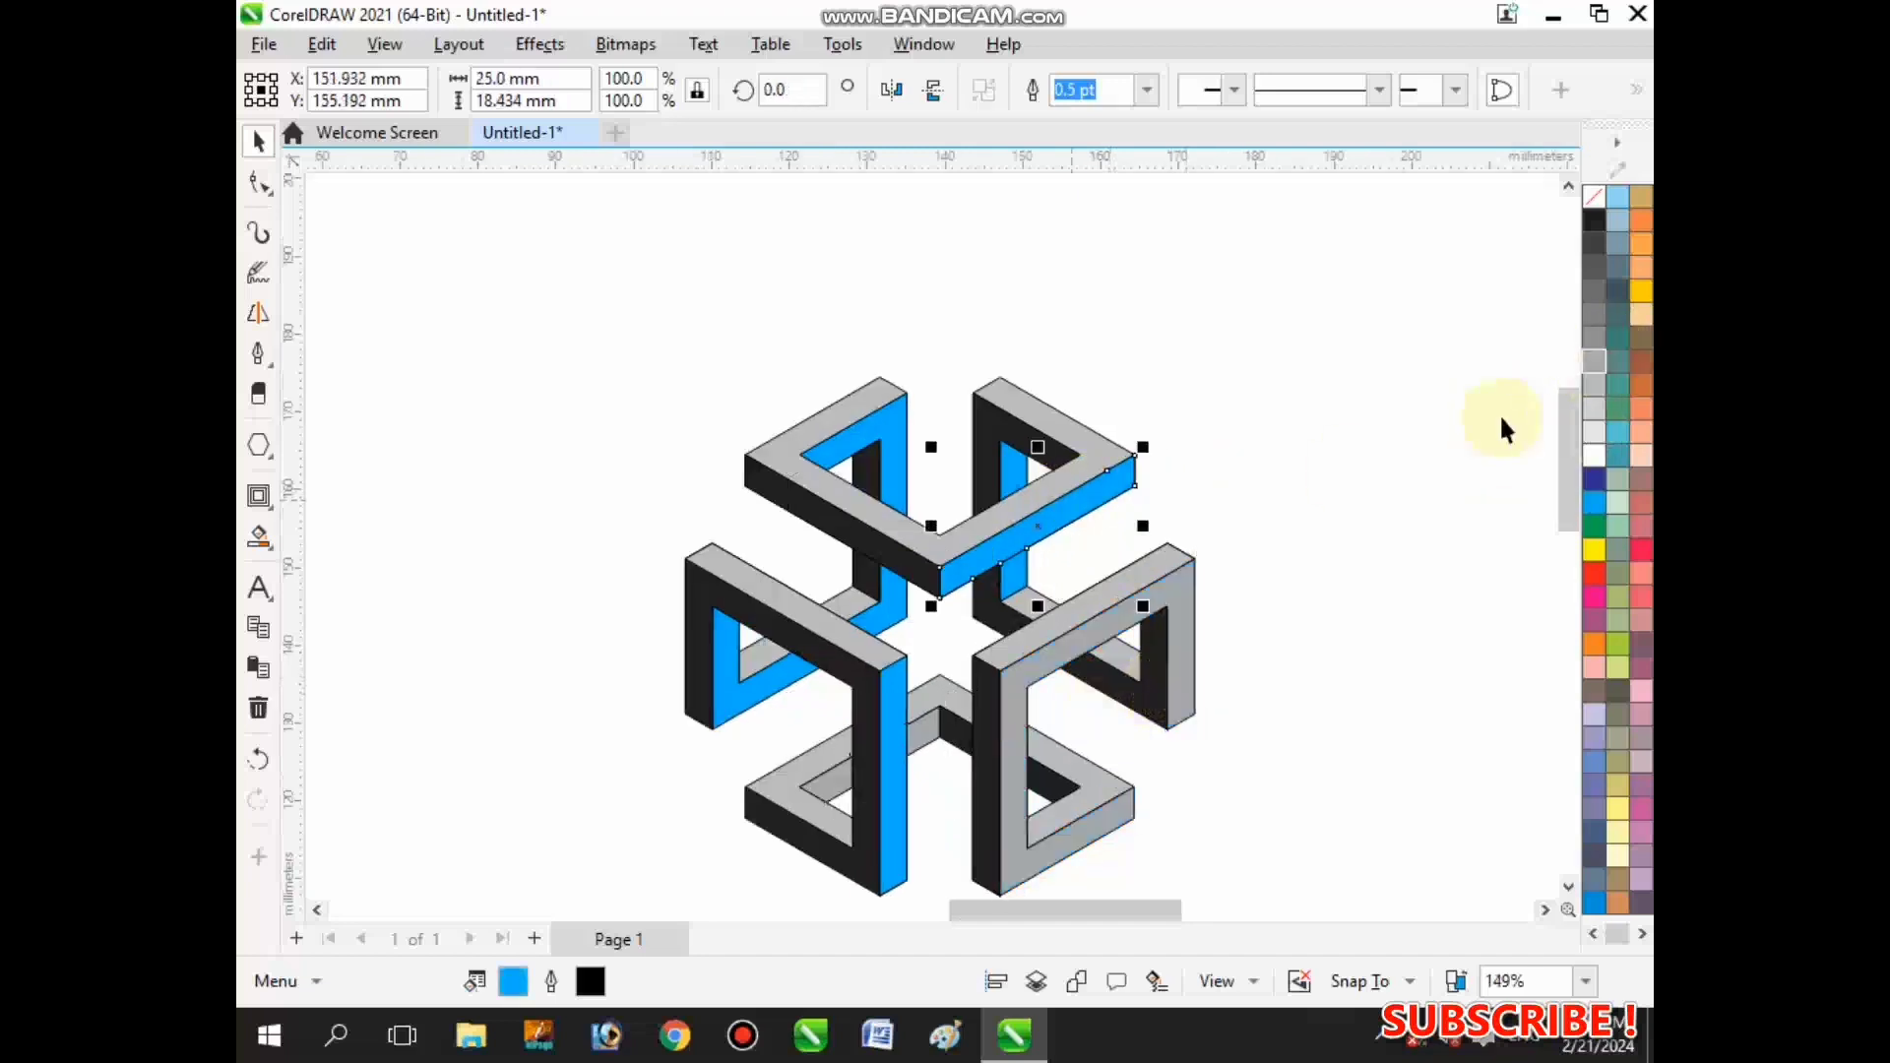
click(1593, 364)
click(1016, 464)
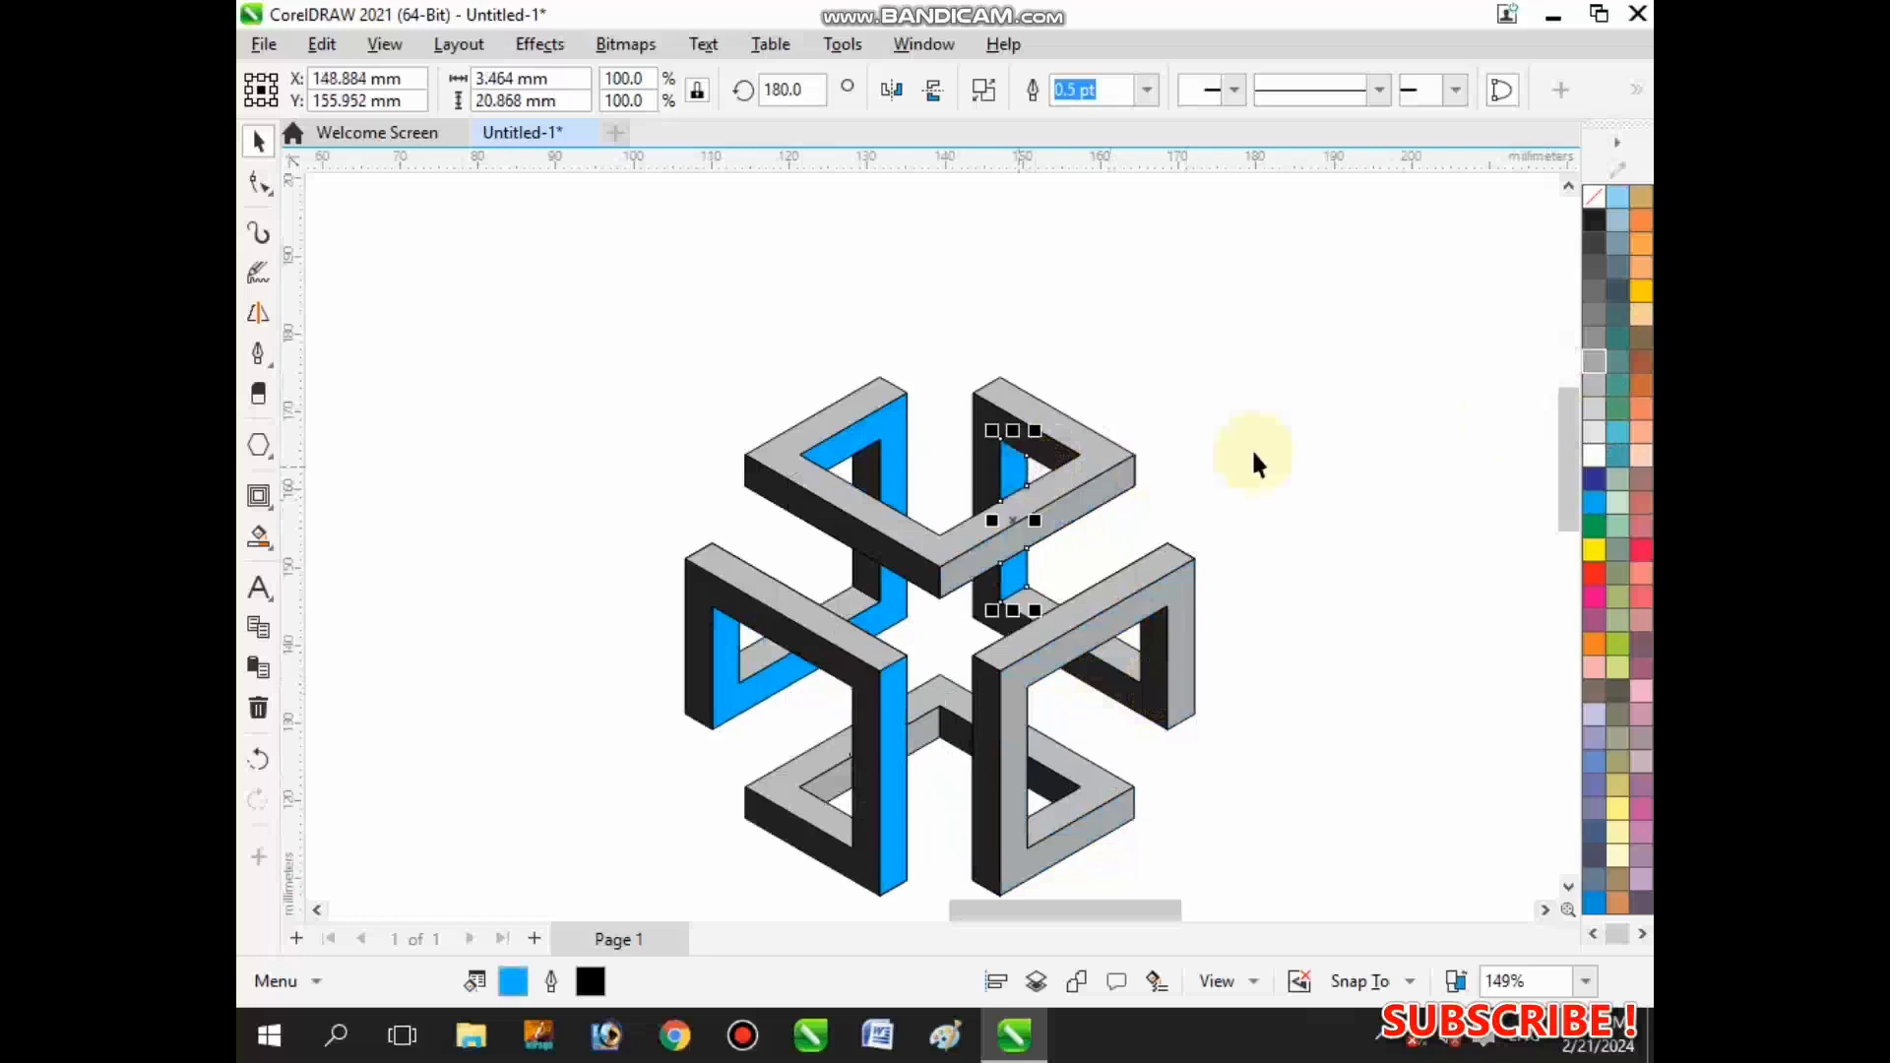
click(1593, 360)
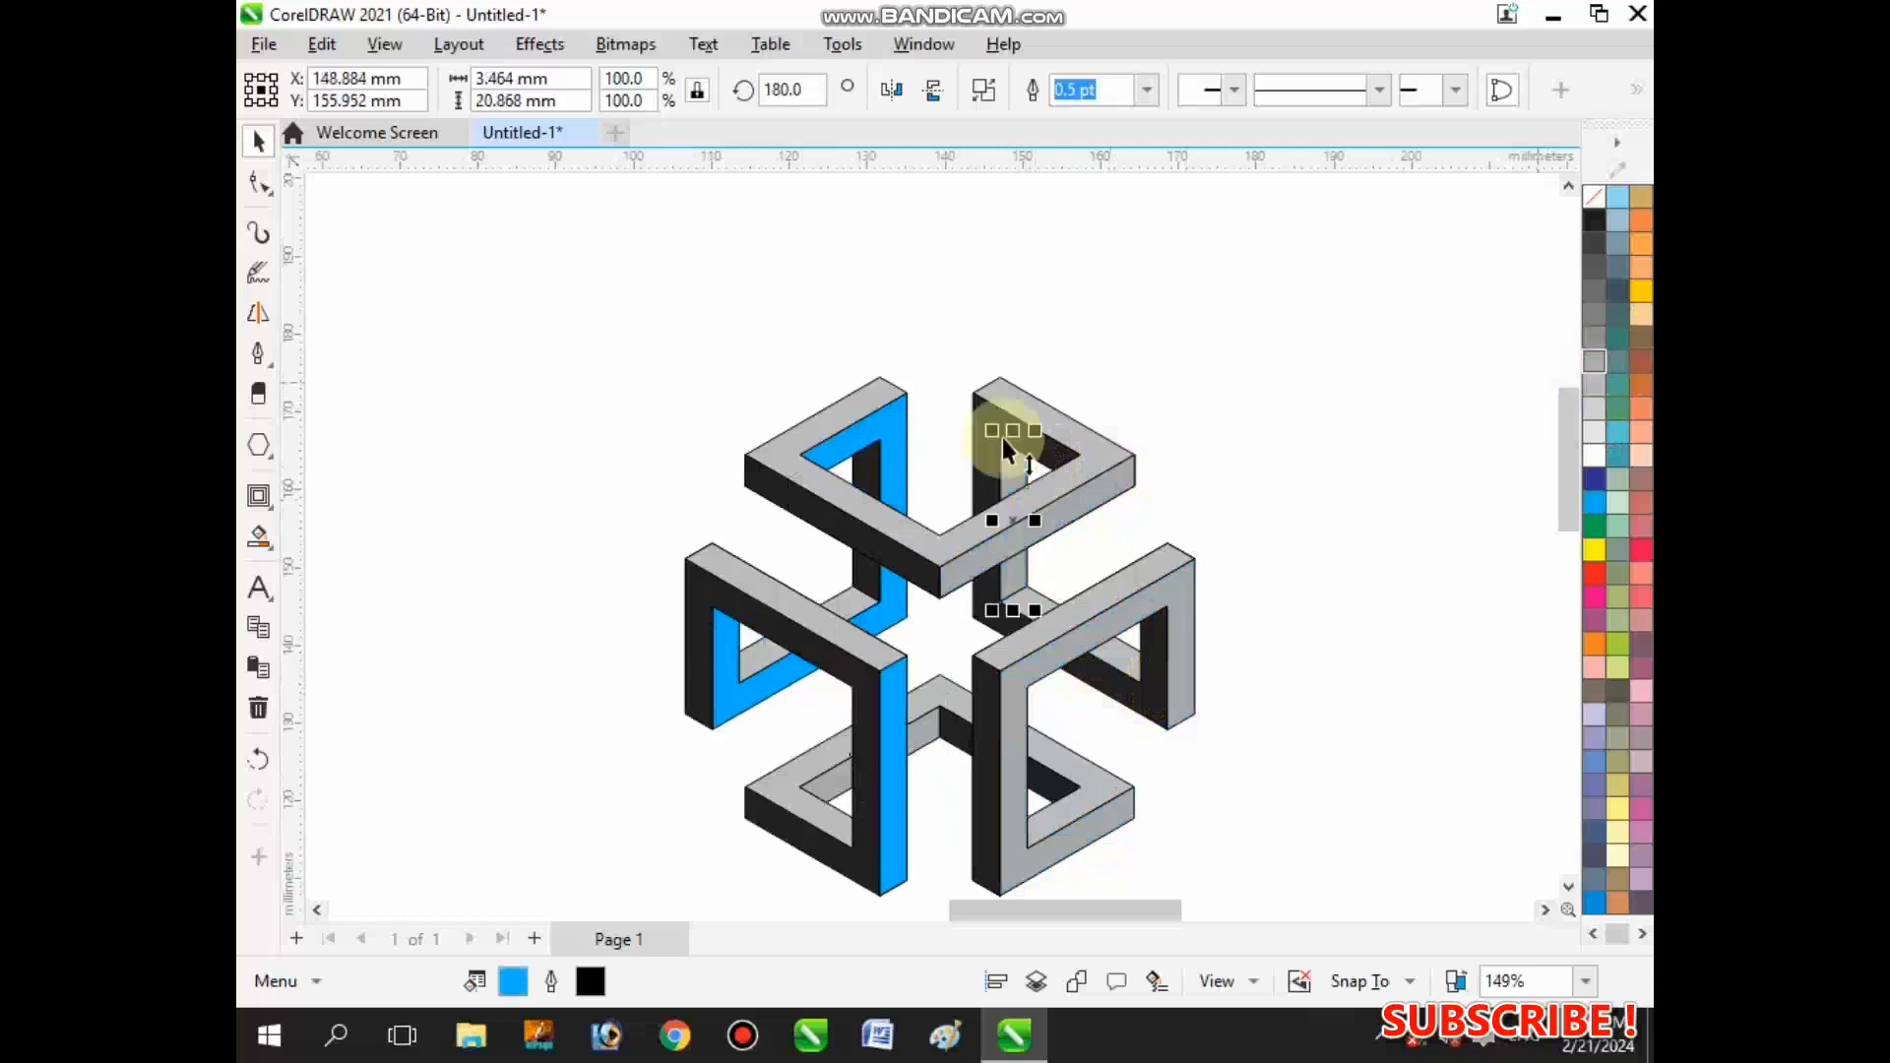
- Fill the welded blue face joining the upper-left and left legs, and the left unit's tall edge face, with the darker gray
click(877, 444)
click(1592, 363)
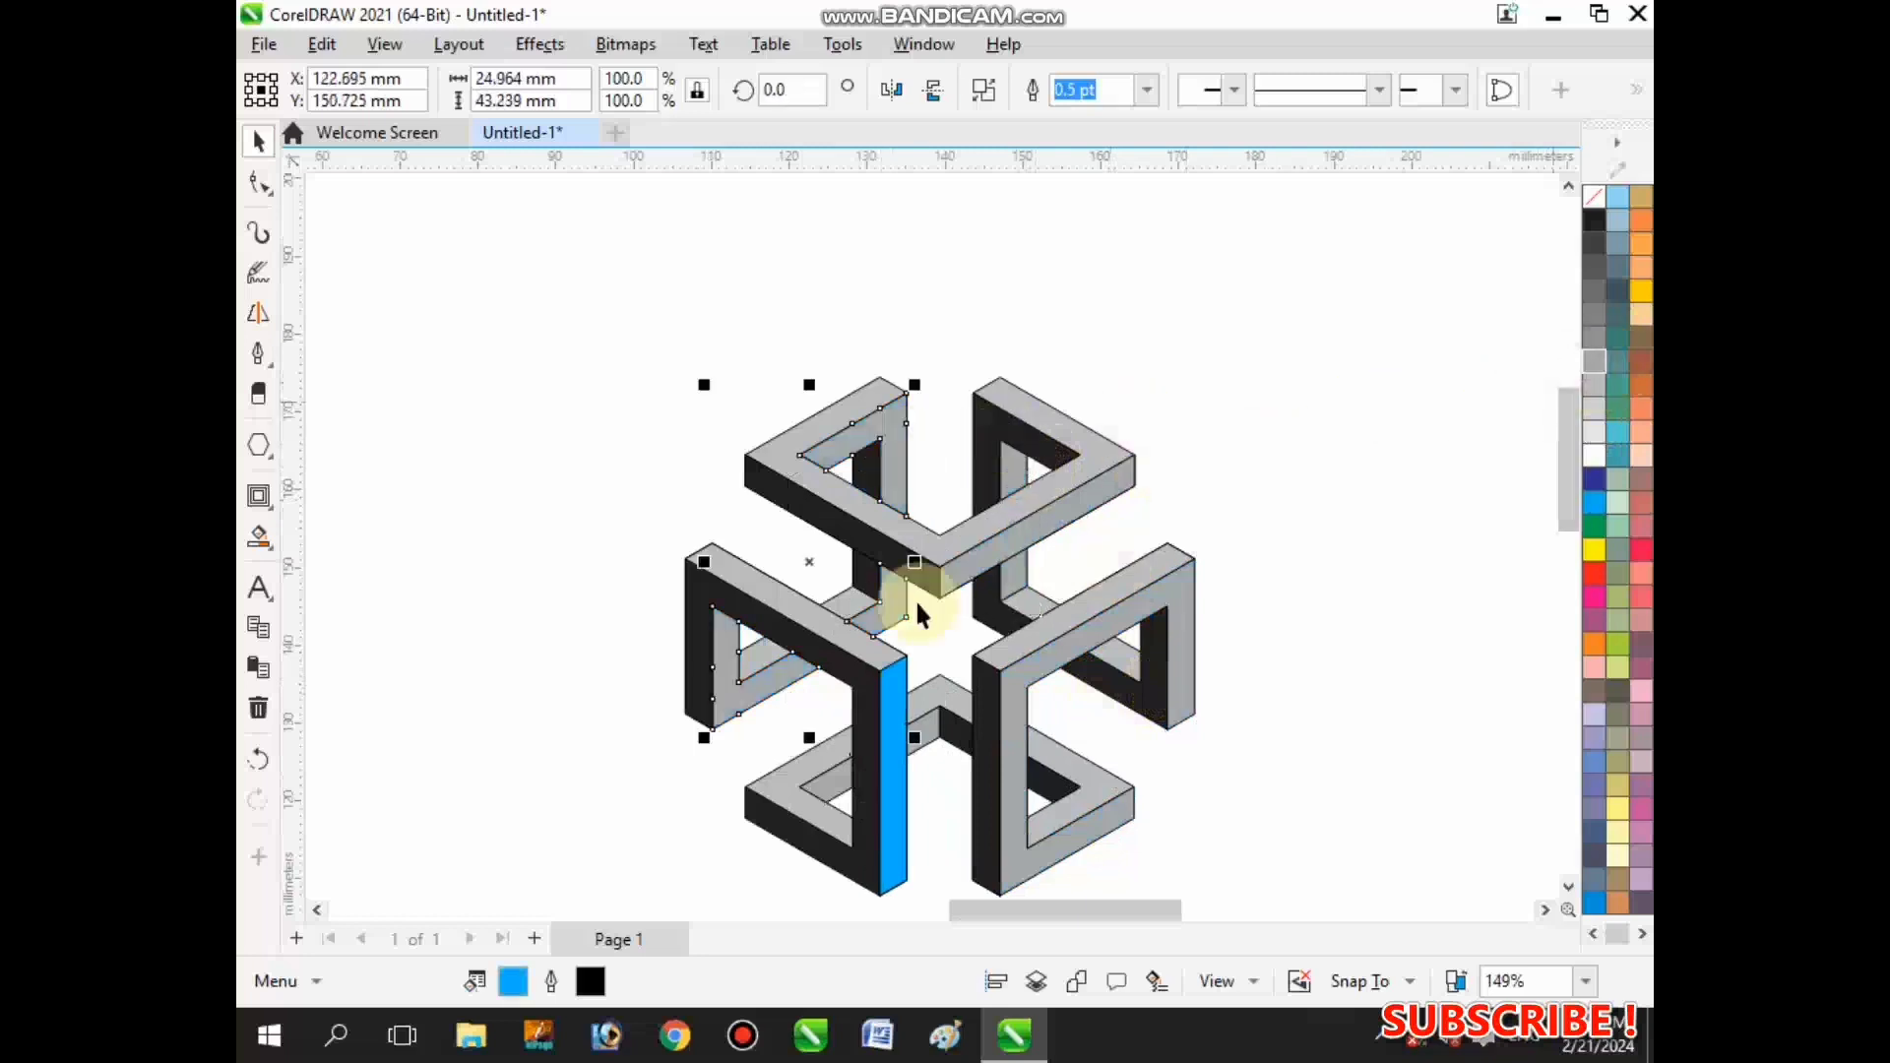
click(901, 733)
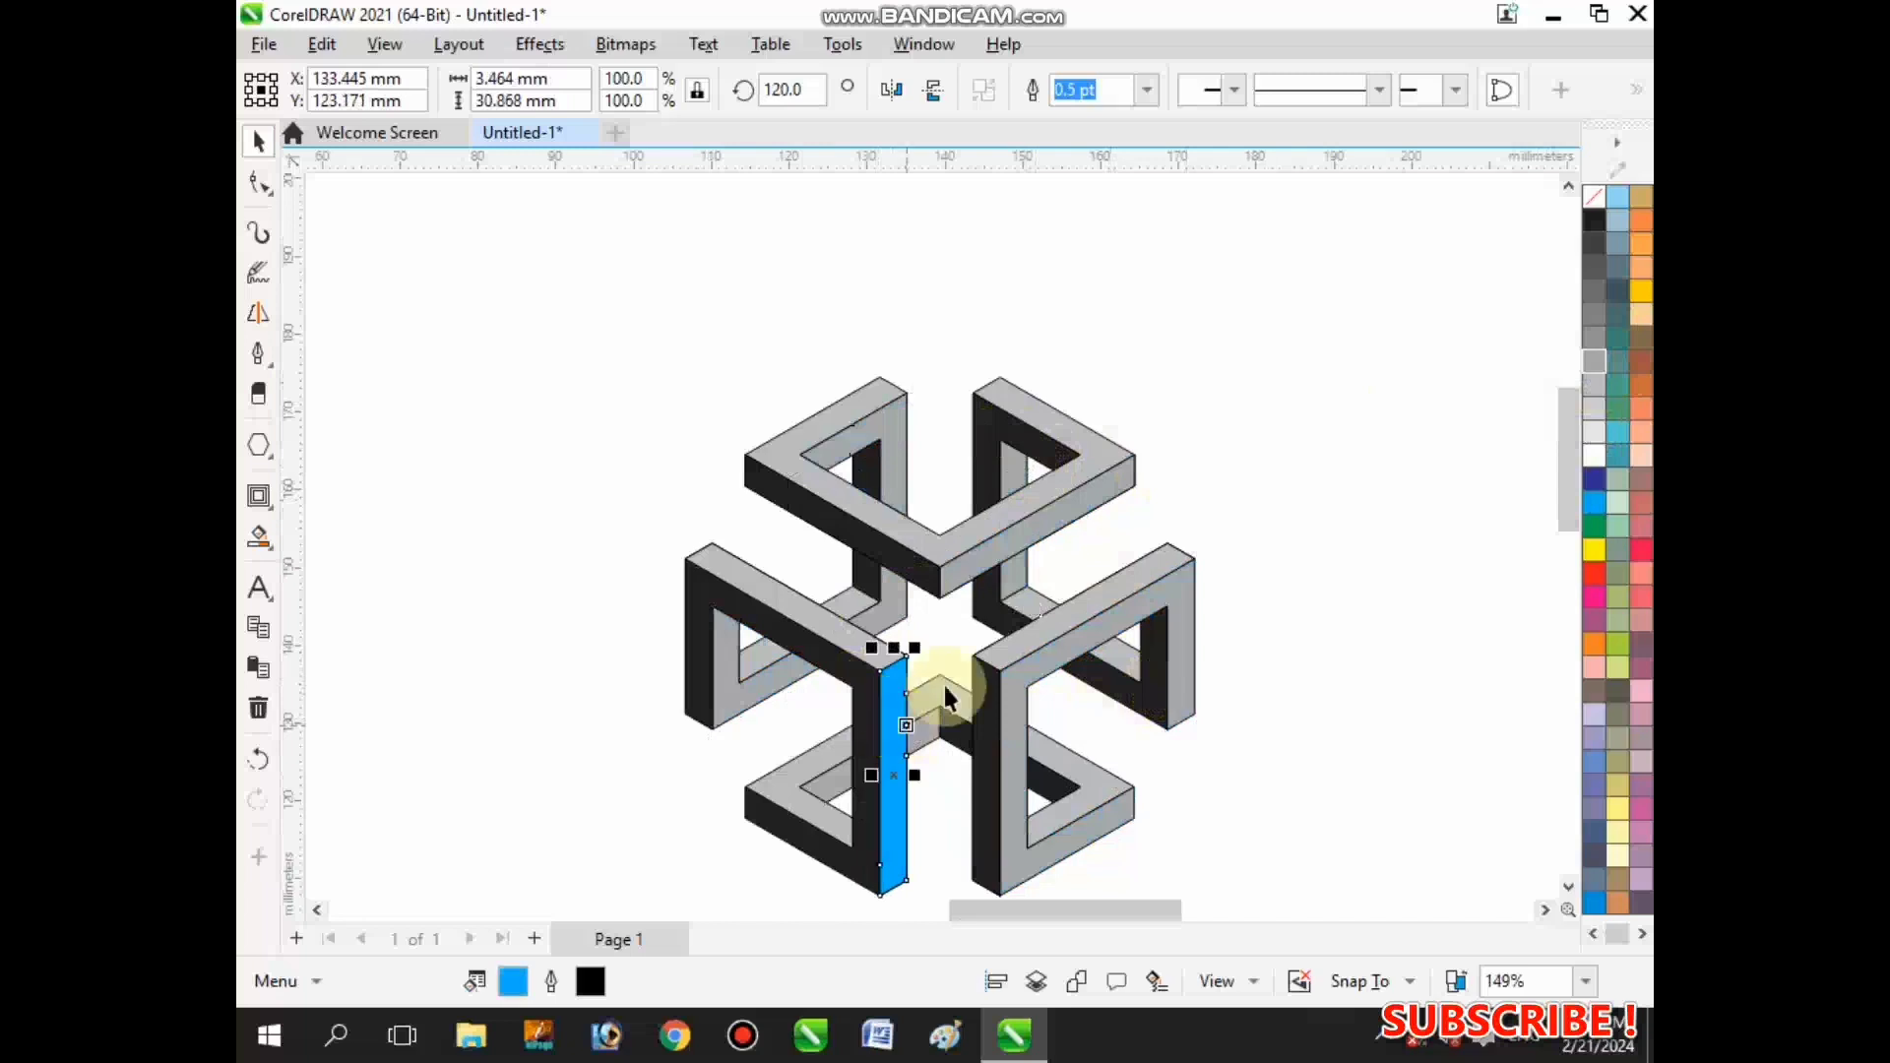
click(1594, 363)
click(1302, 540)
- Group all the logo's faces and set the group's outline color to white
scroll(1030, 683, down, 4)
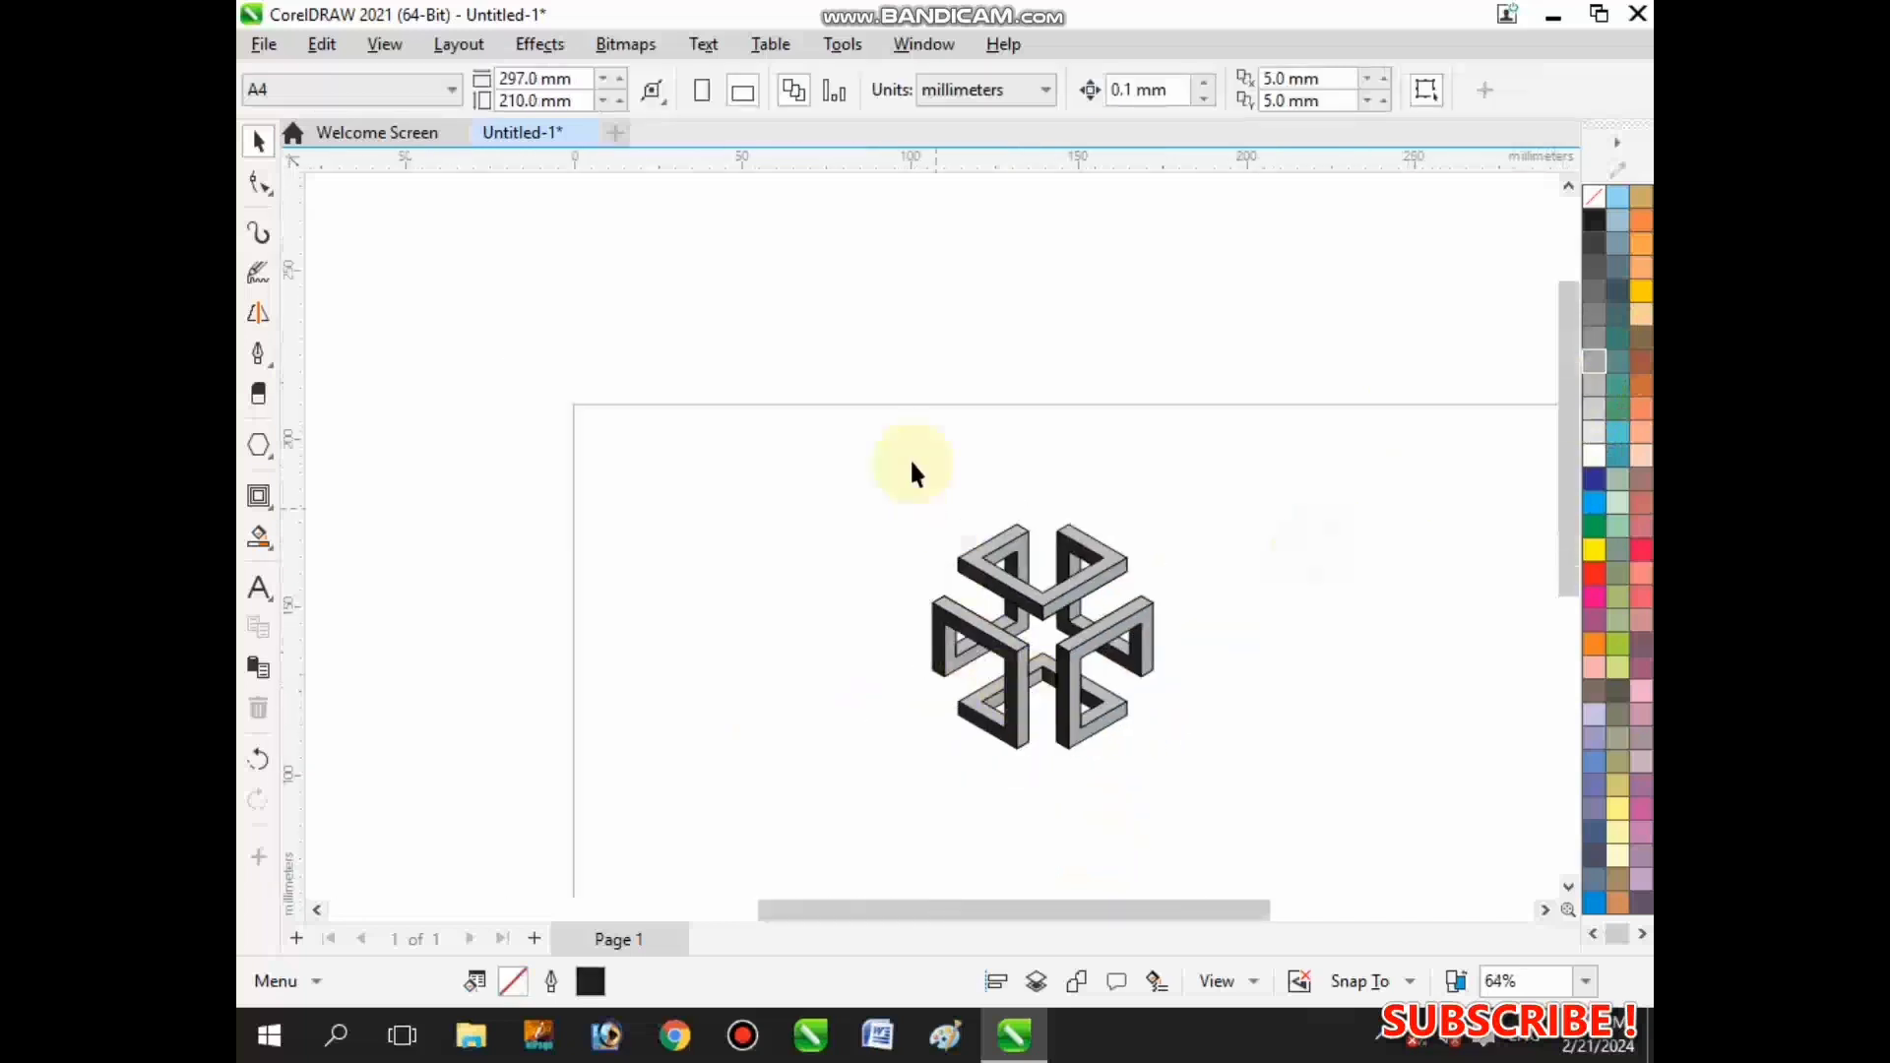
drag(884, 449, 1244, 845)
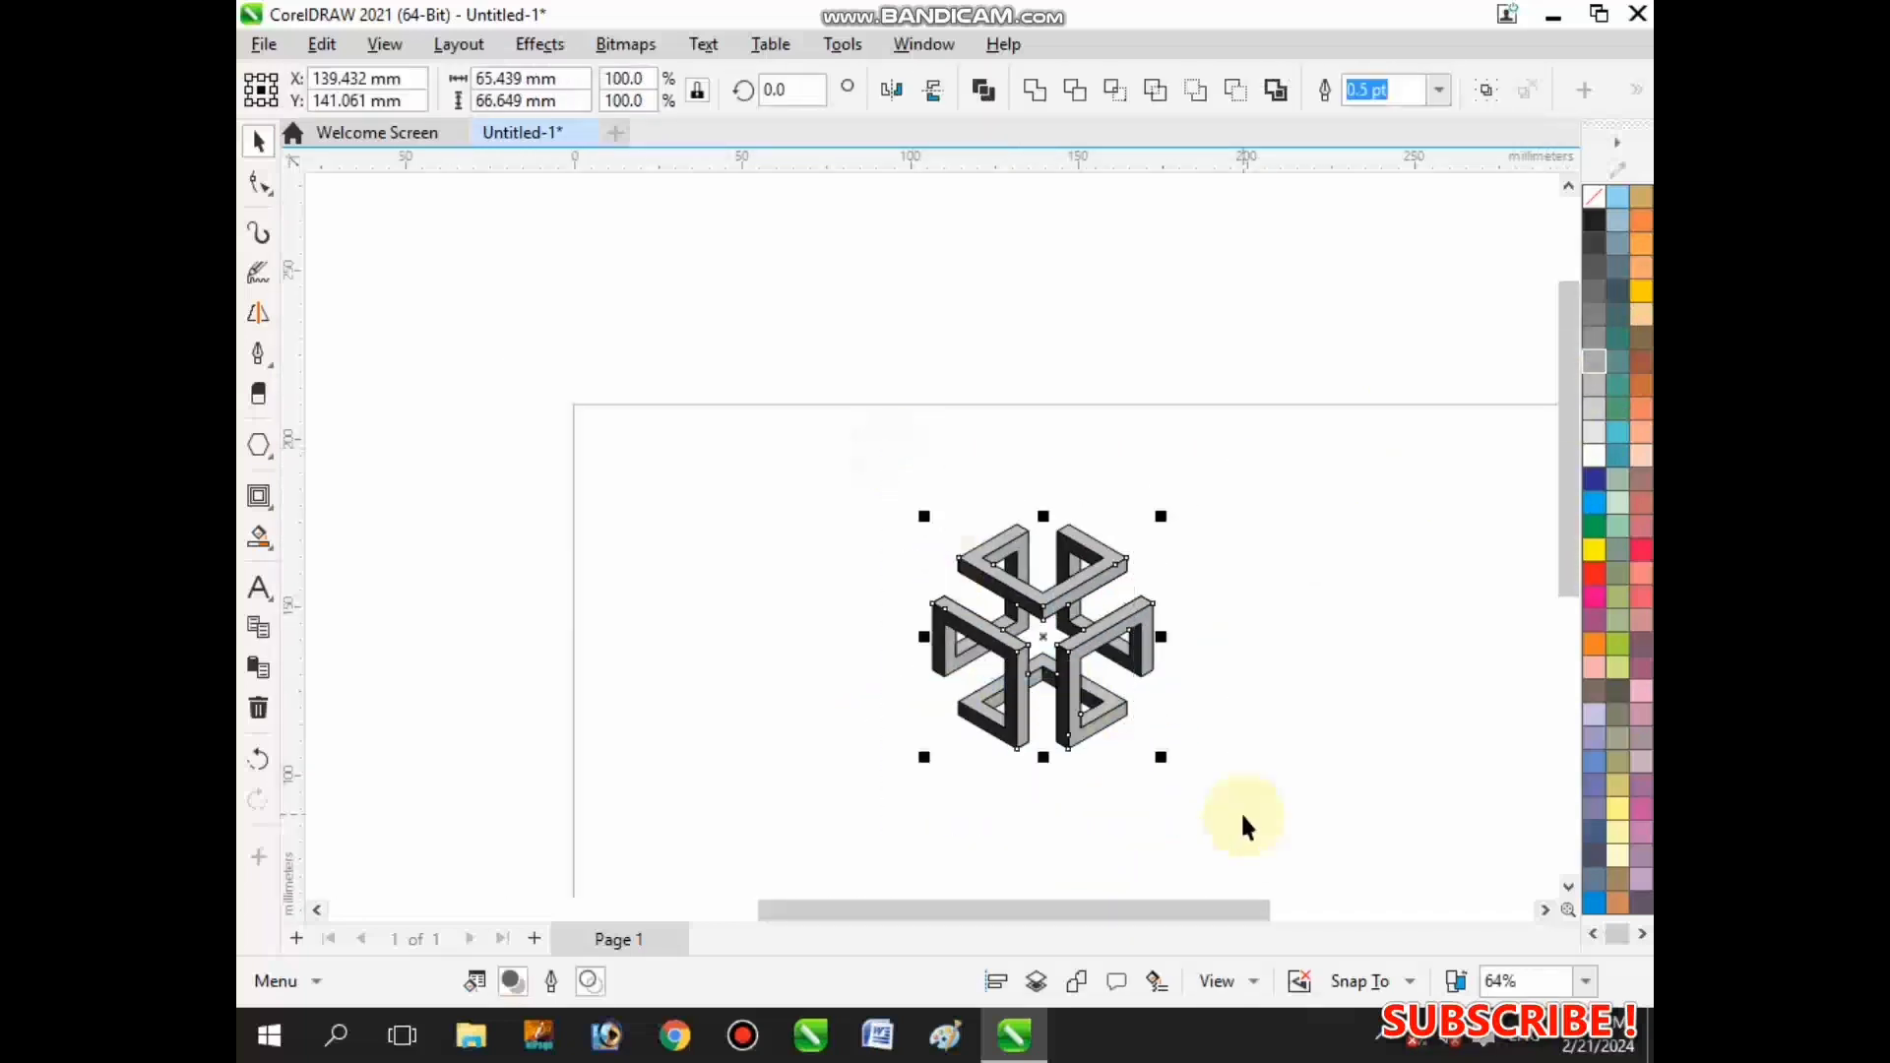
key(ctrl+g)
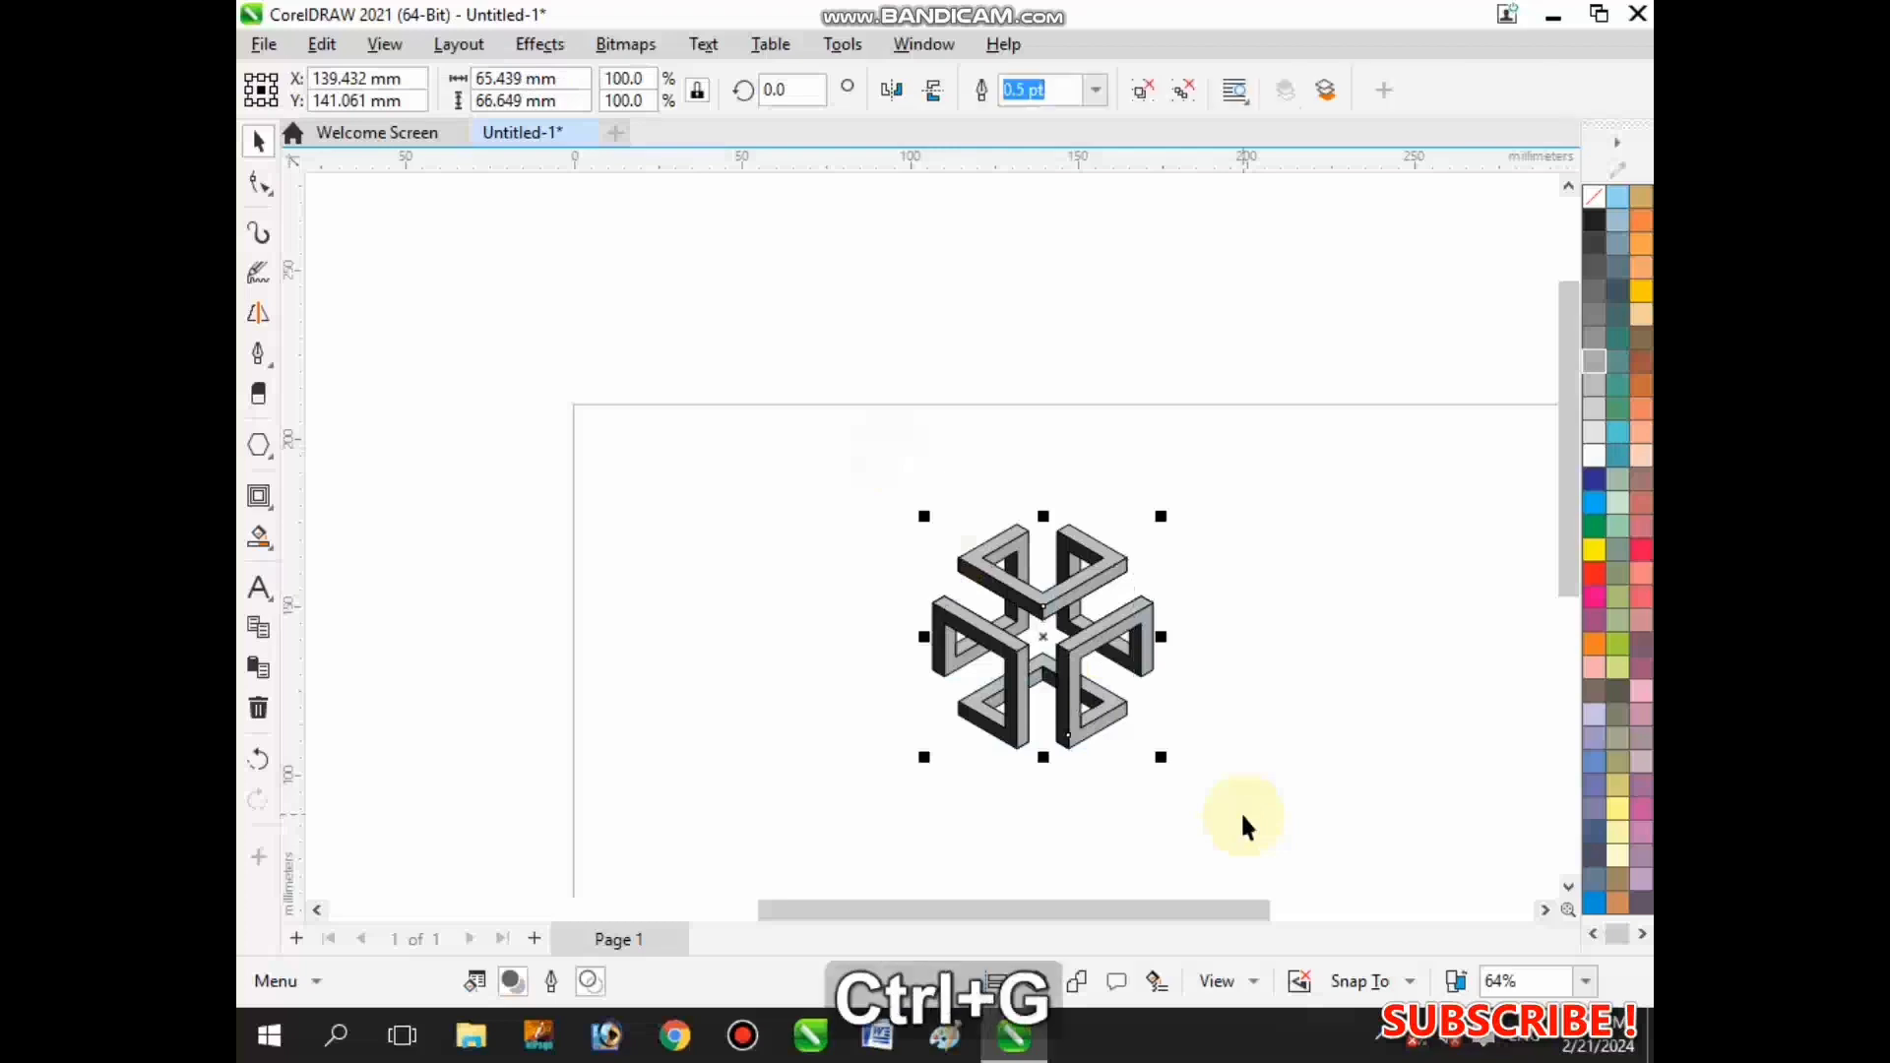
right_click(1595, 452)
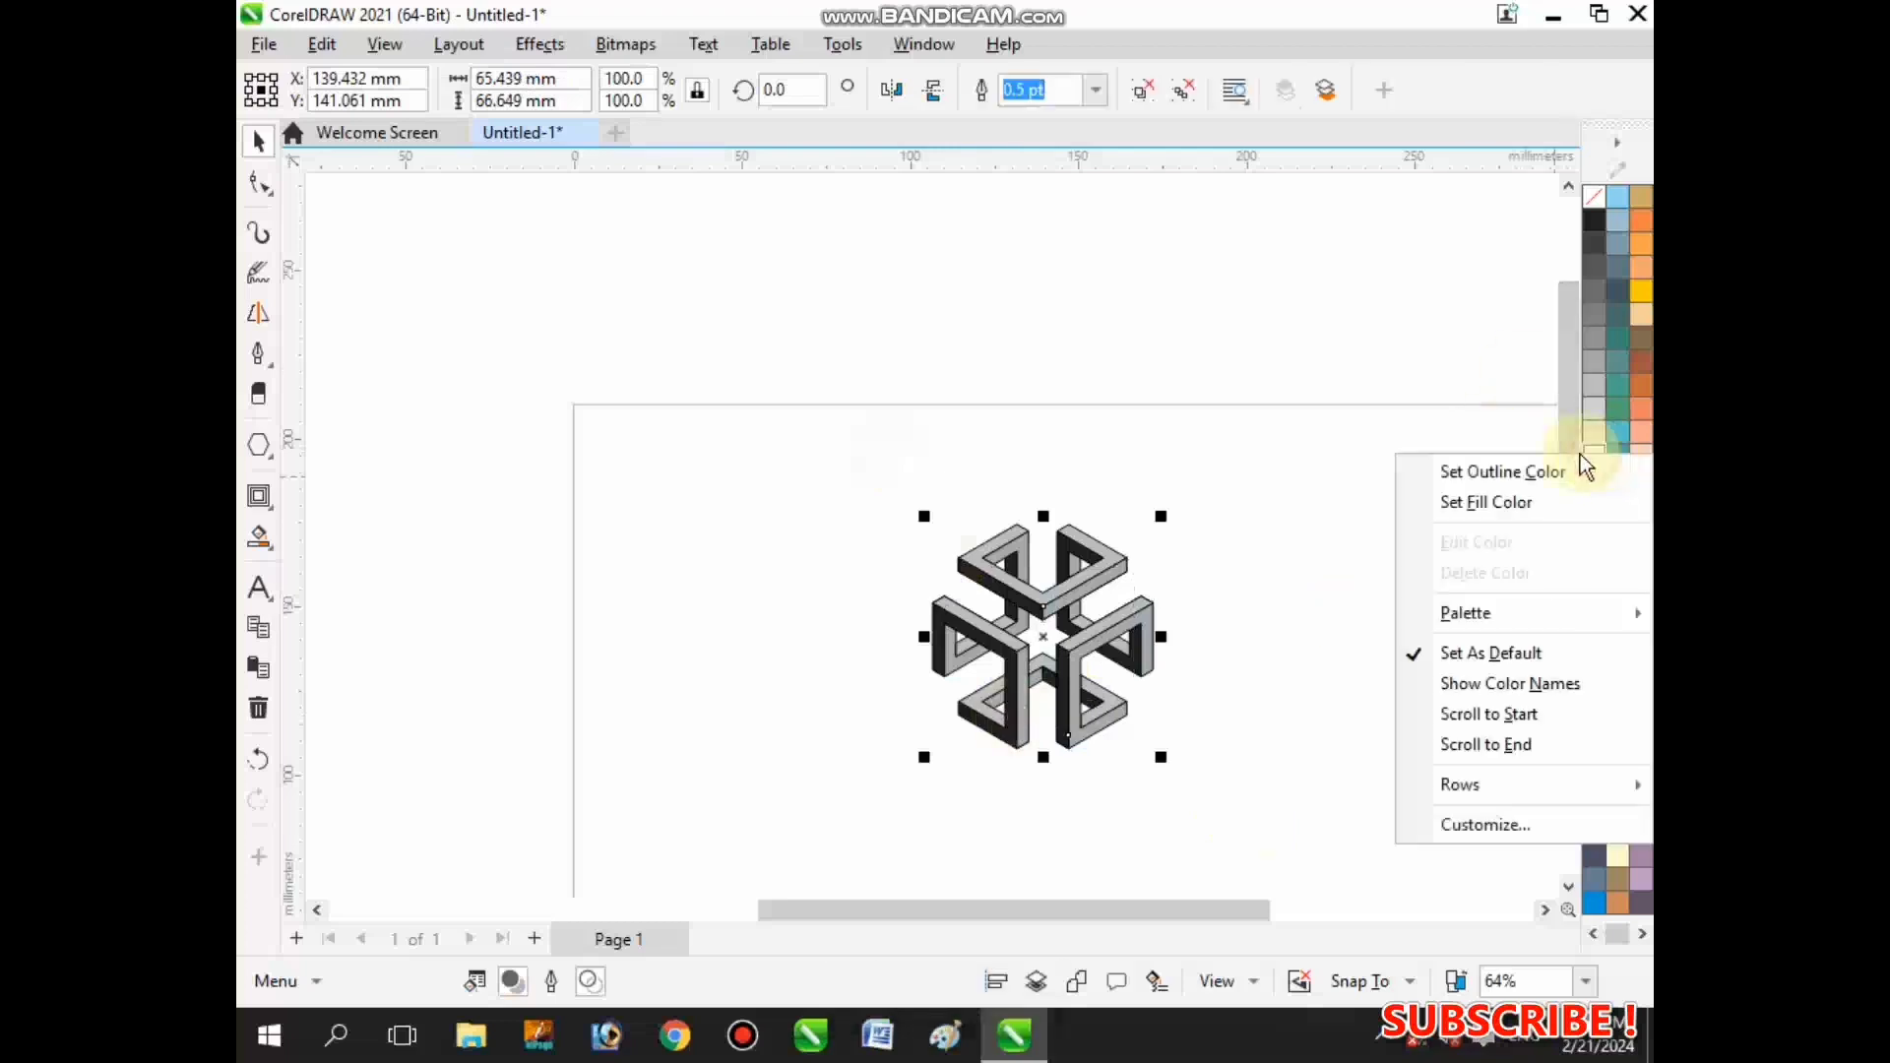
click(1558, 464)
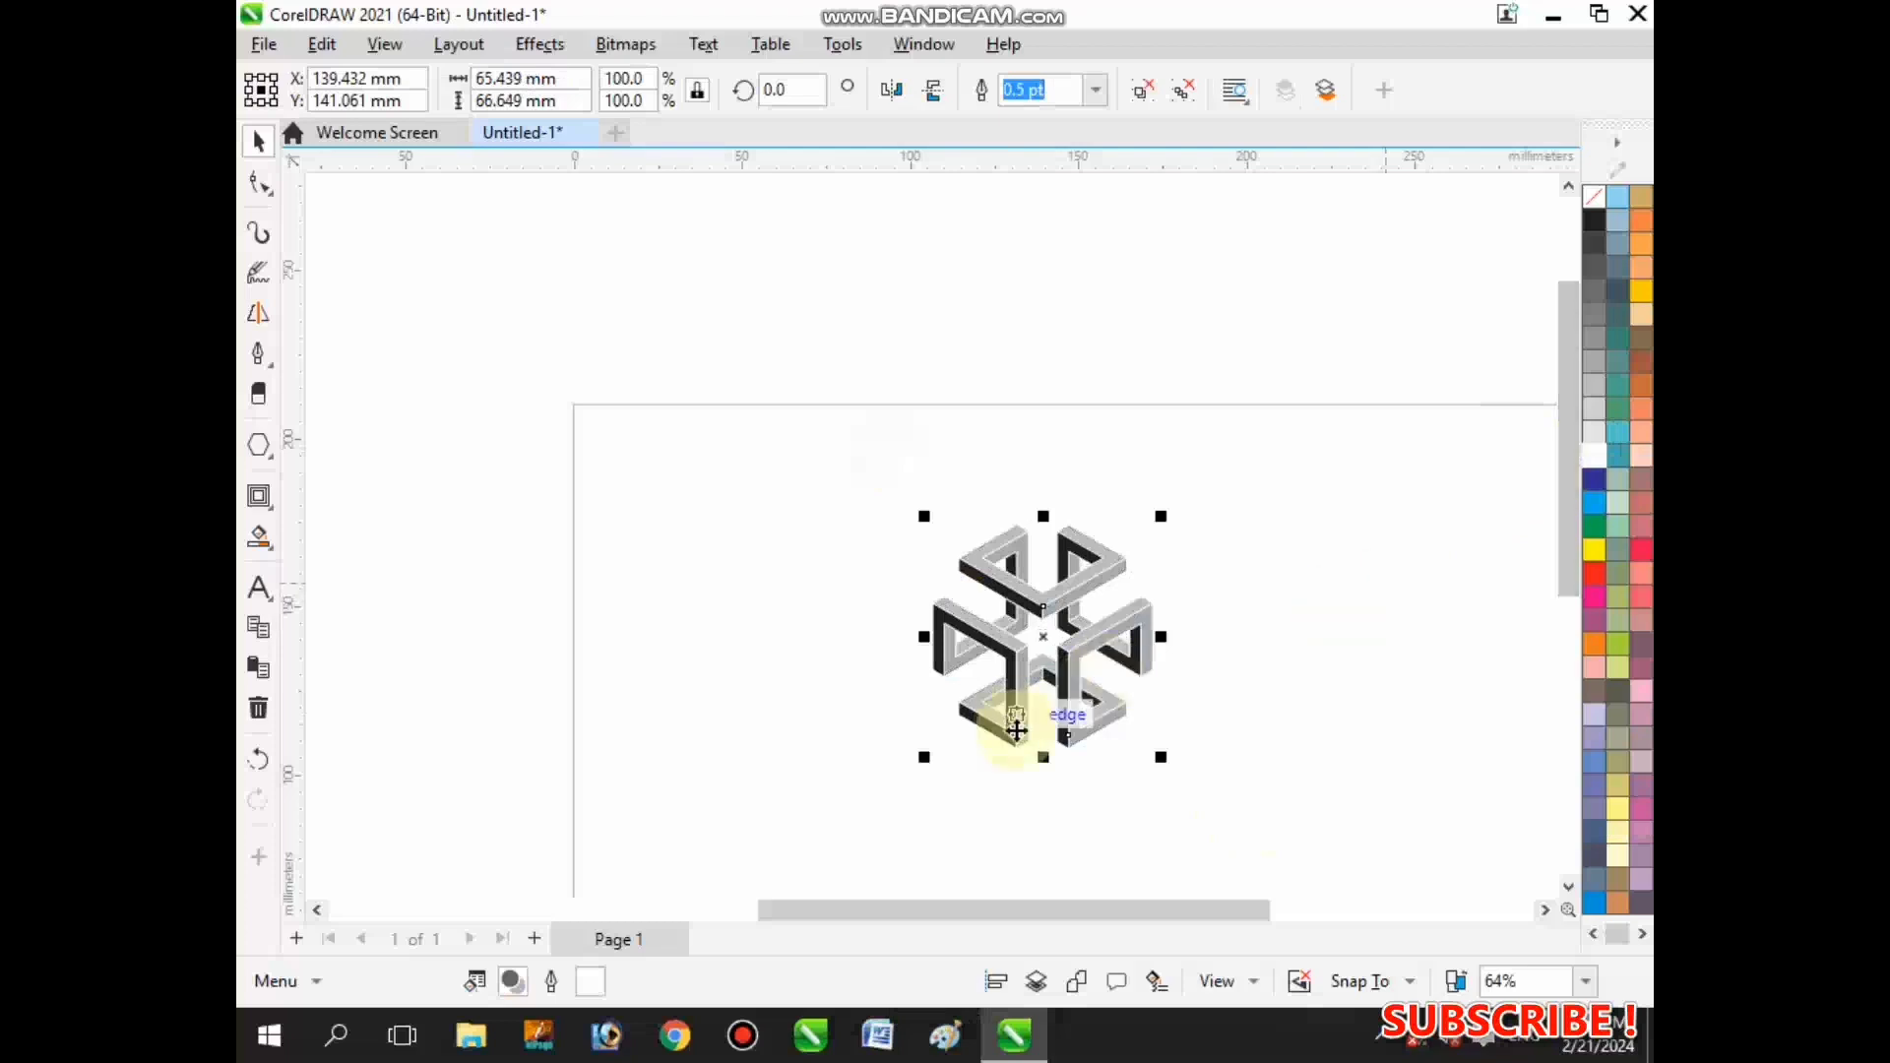
- Set the grouped logo's outline width to 1.0 pt
scroll(1057, 766, up, 2)
scroll(1057, 766, up, 2)
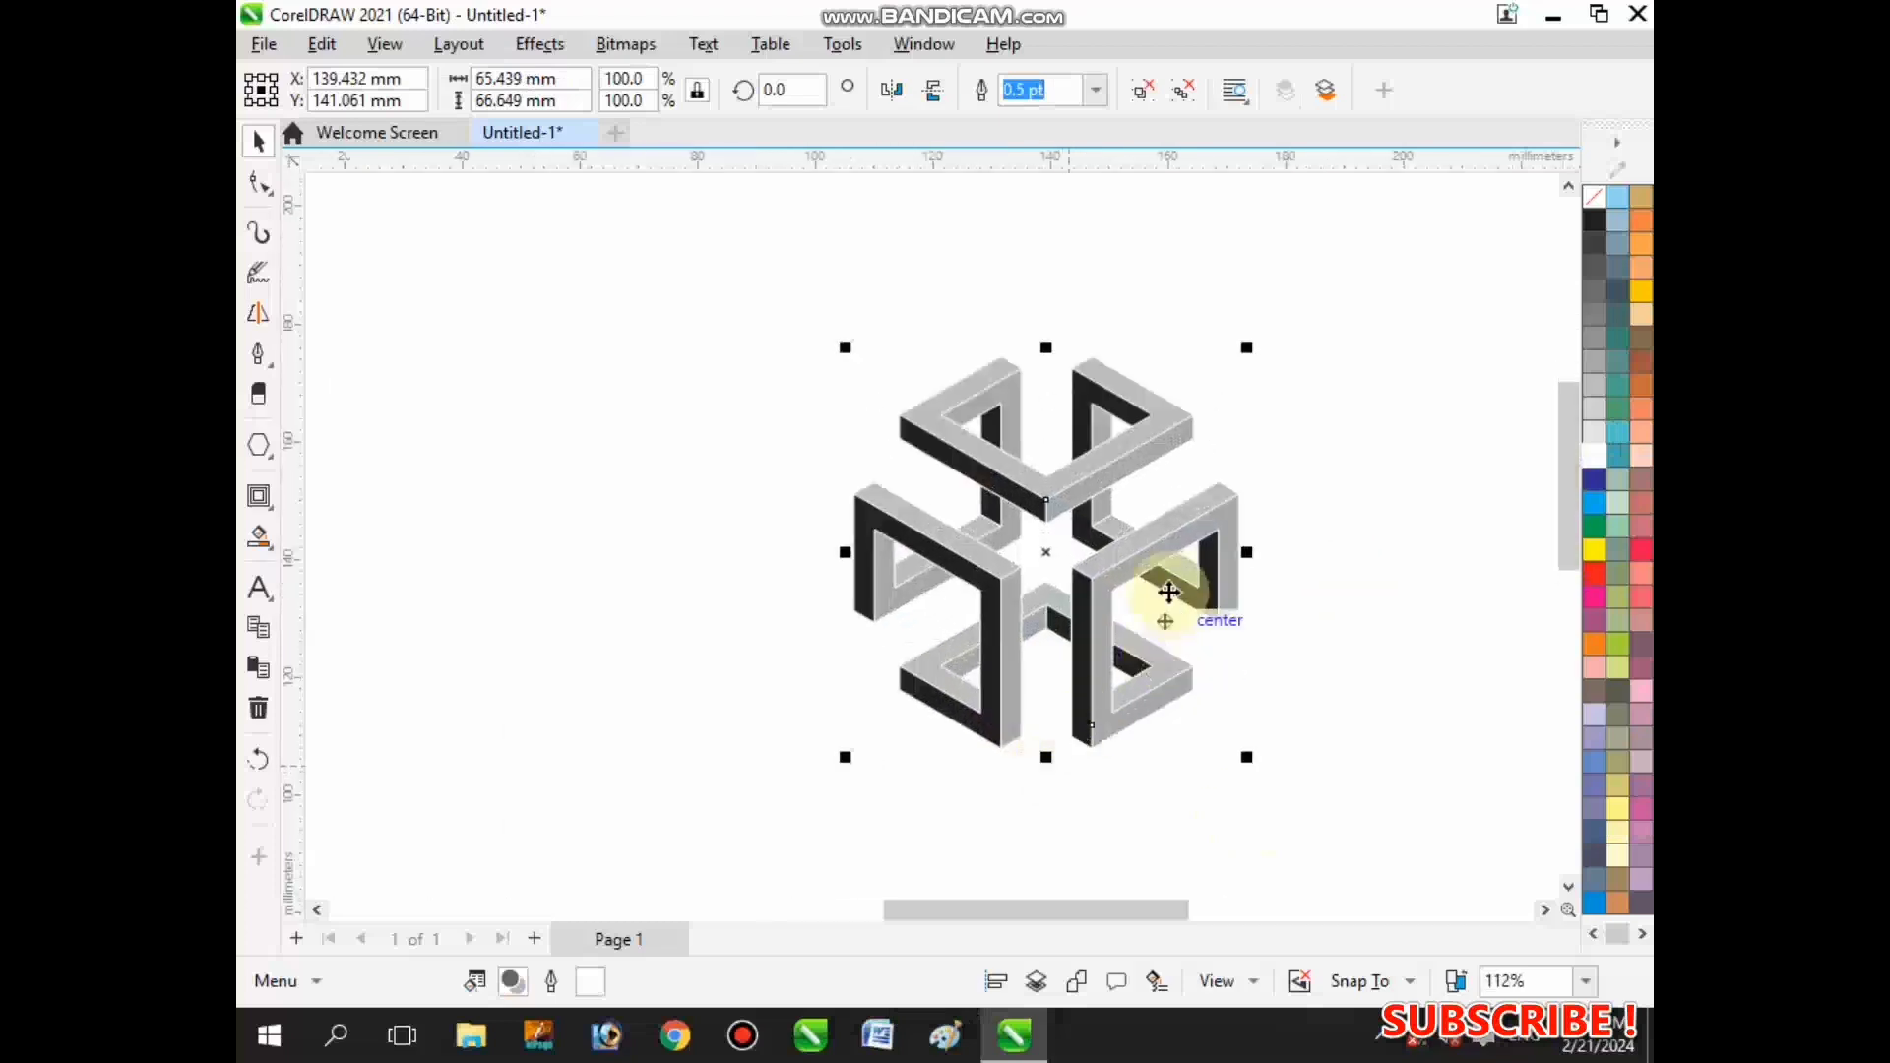
click(1098, 97)
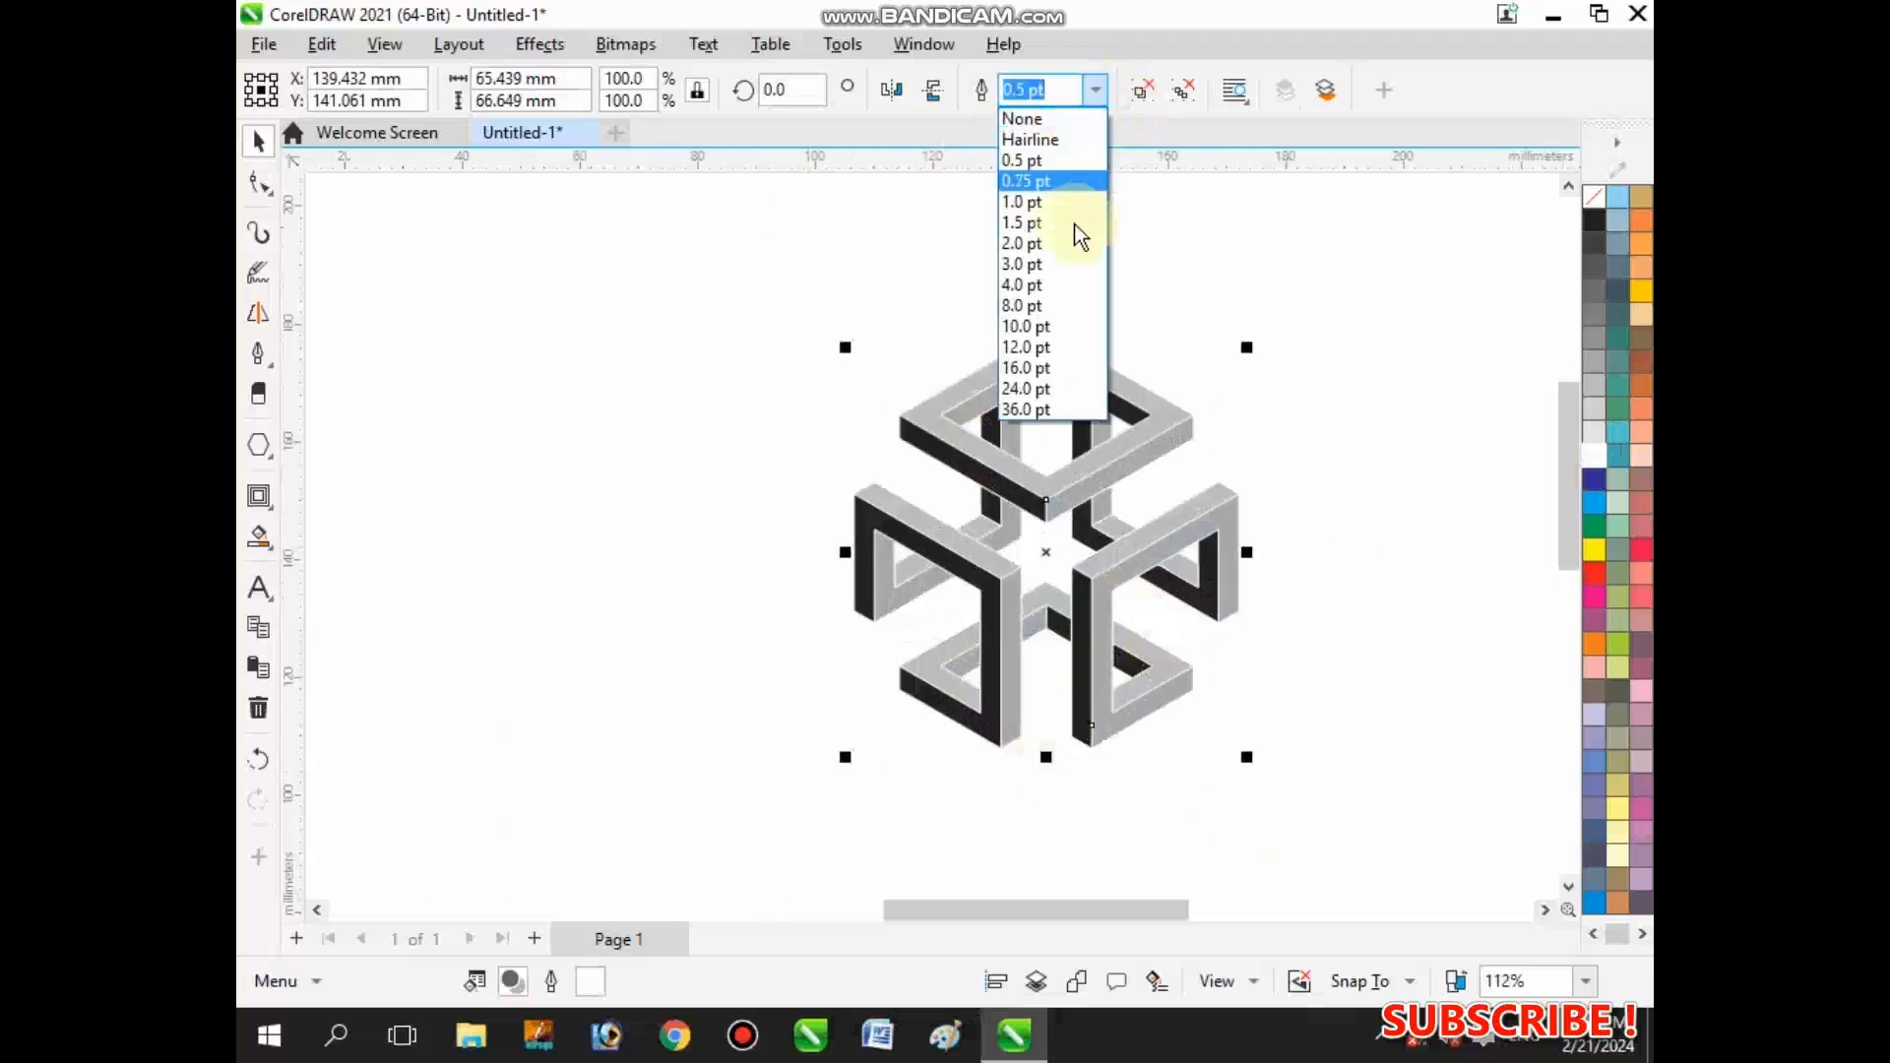
click(1077, 201)
scroll(1049, 522, down, 3)
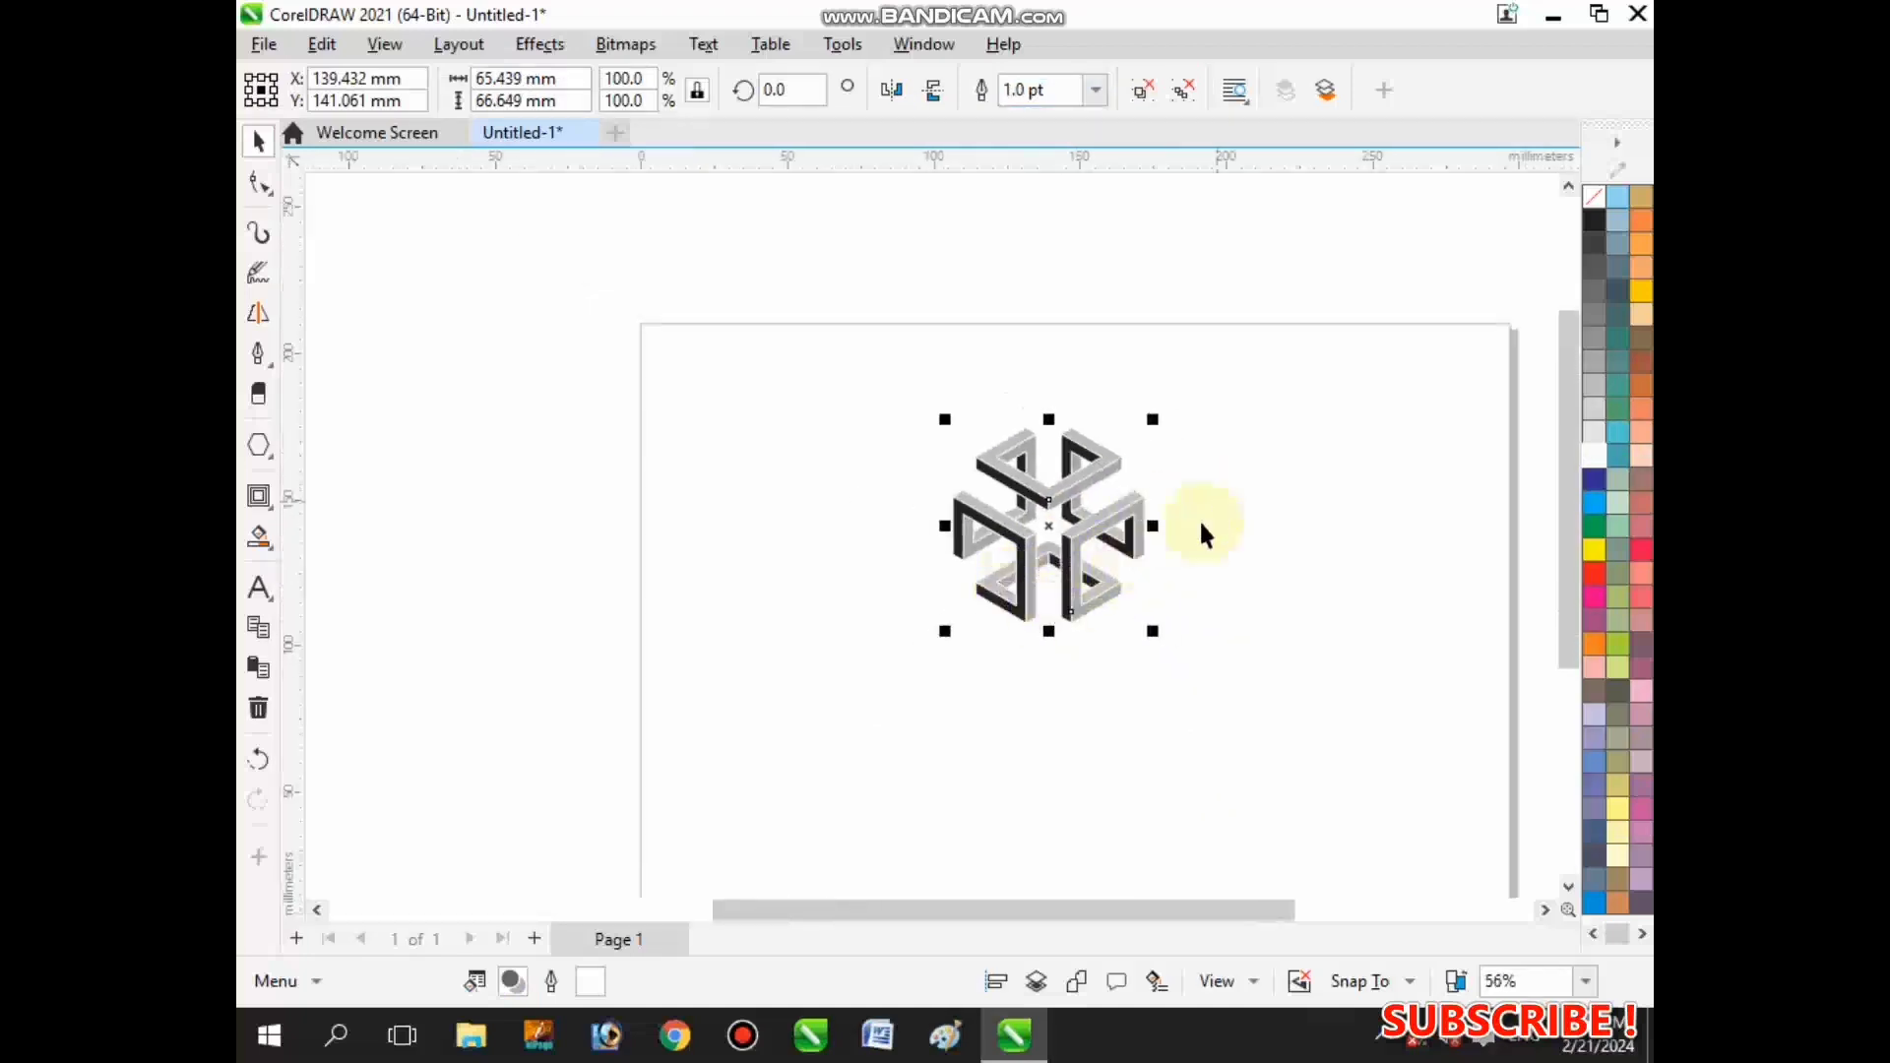
click(1199, 517)
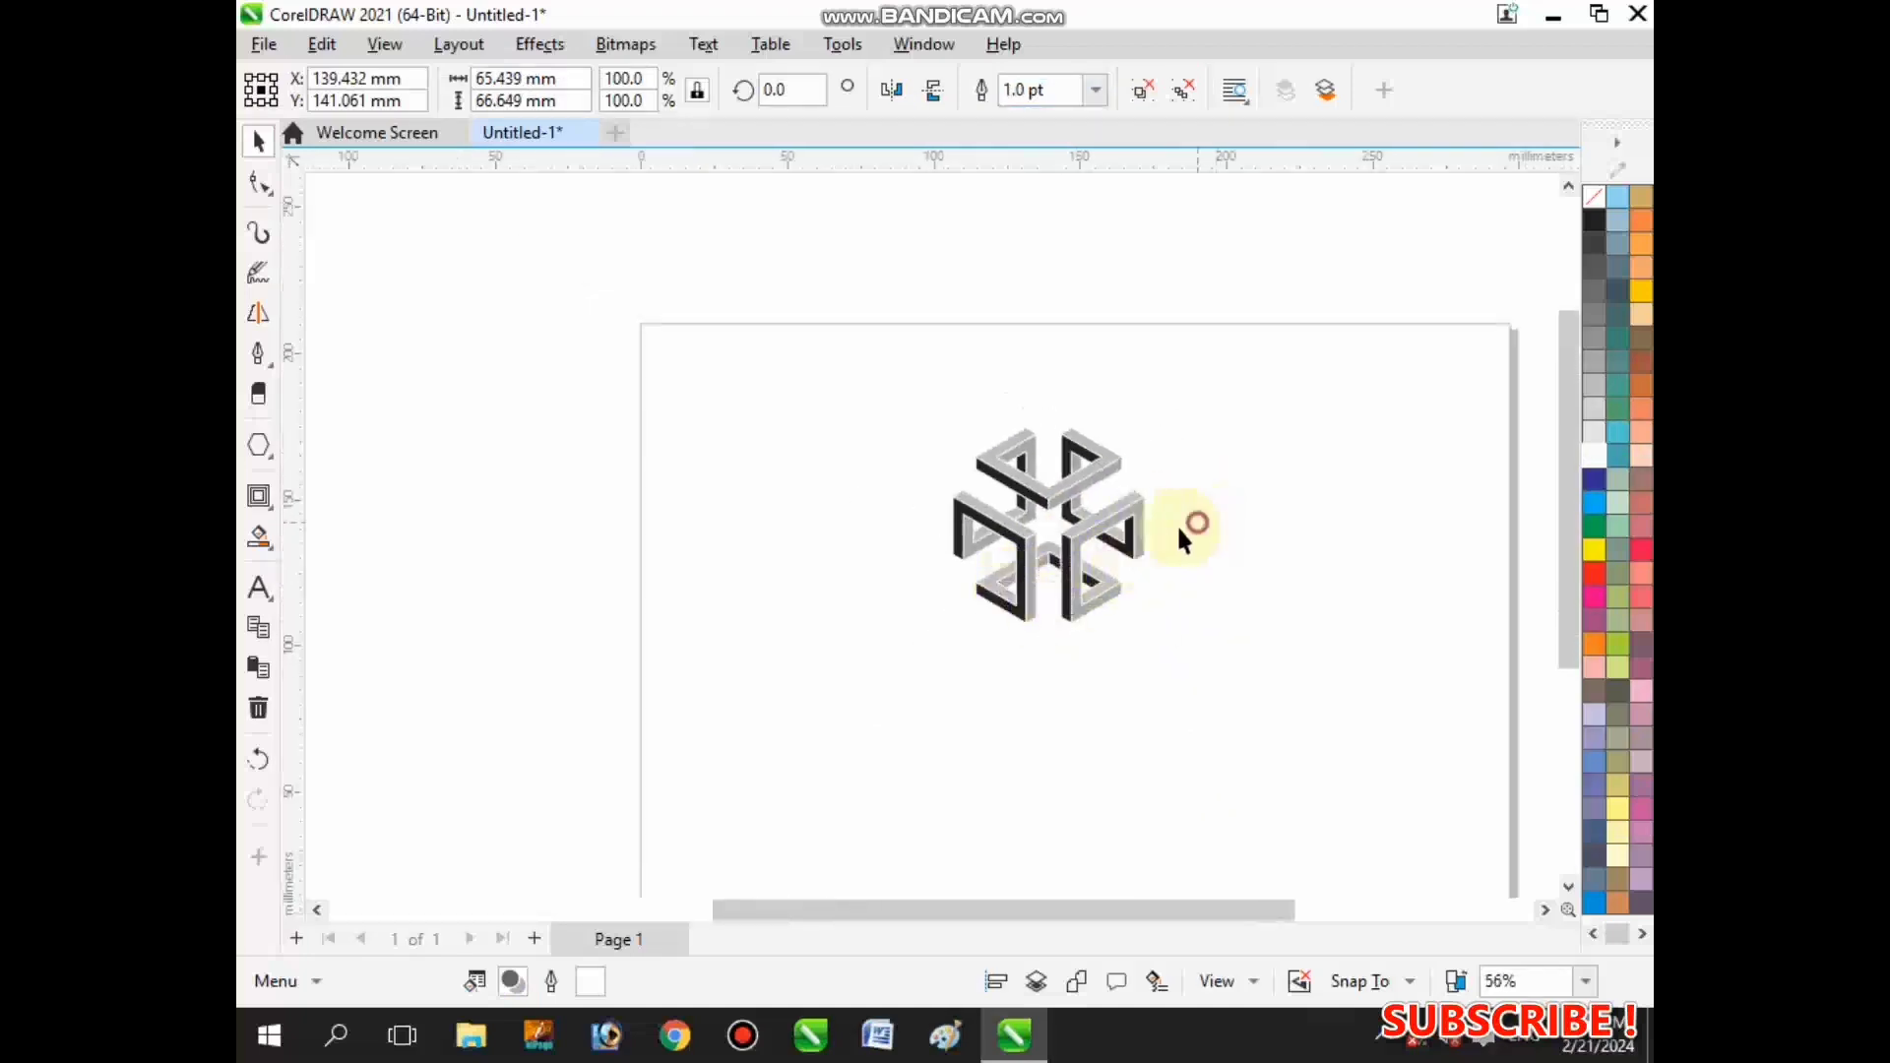
- Draw a background rectangle about 230 mm wide and 134 mm high around the logo
click(275, 463)
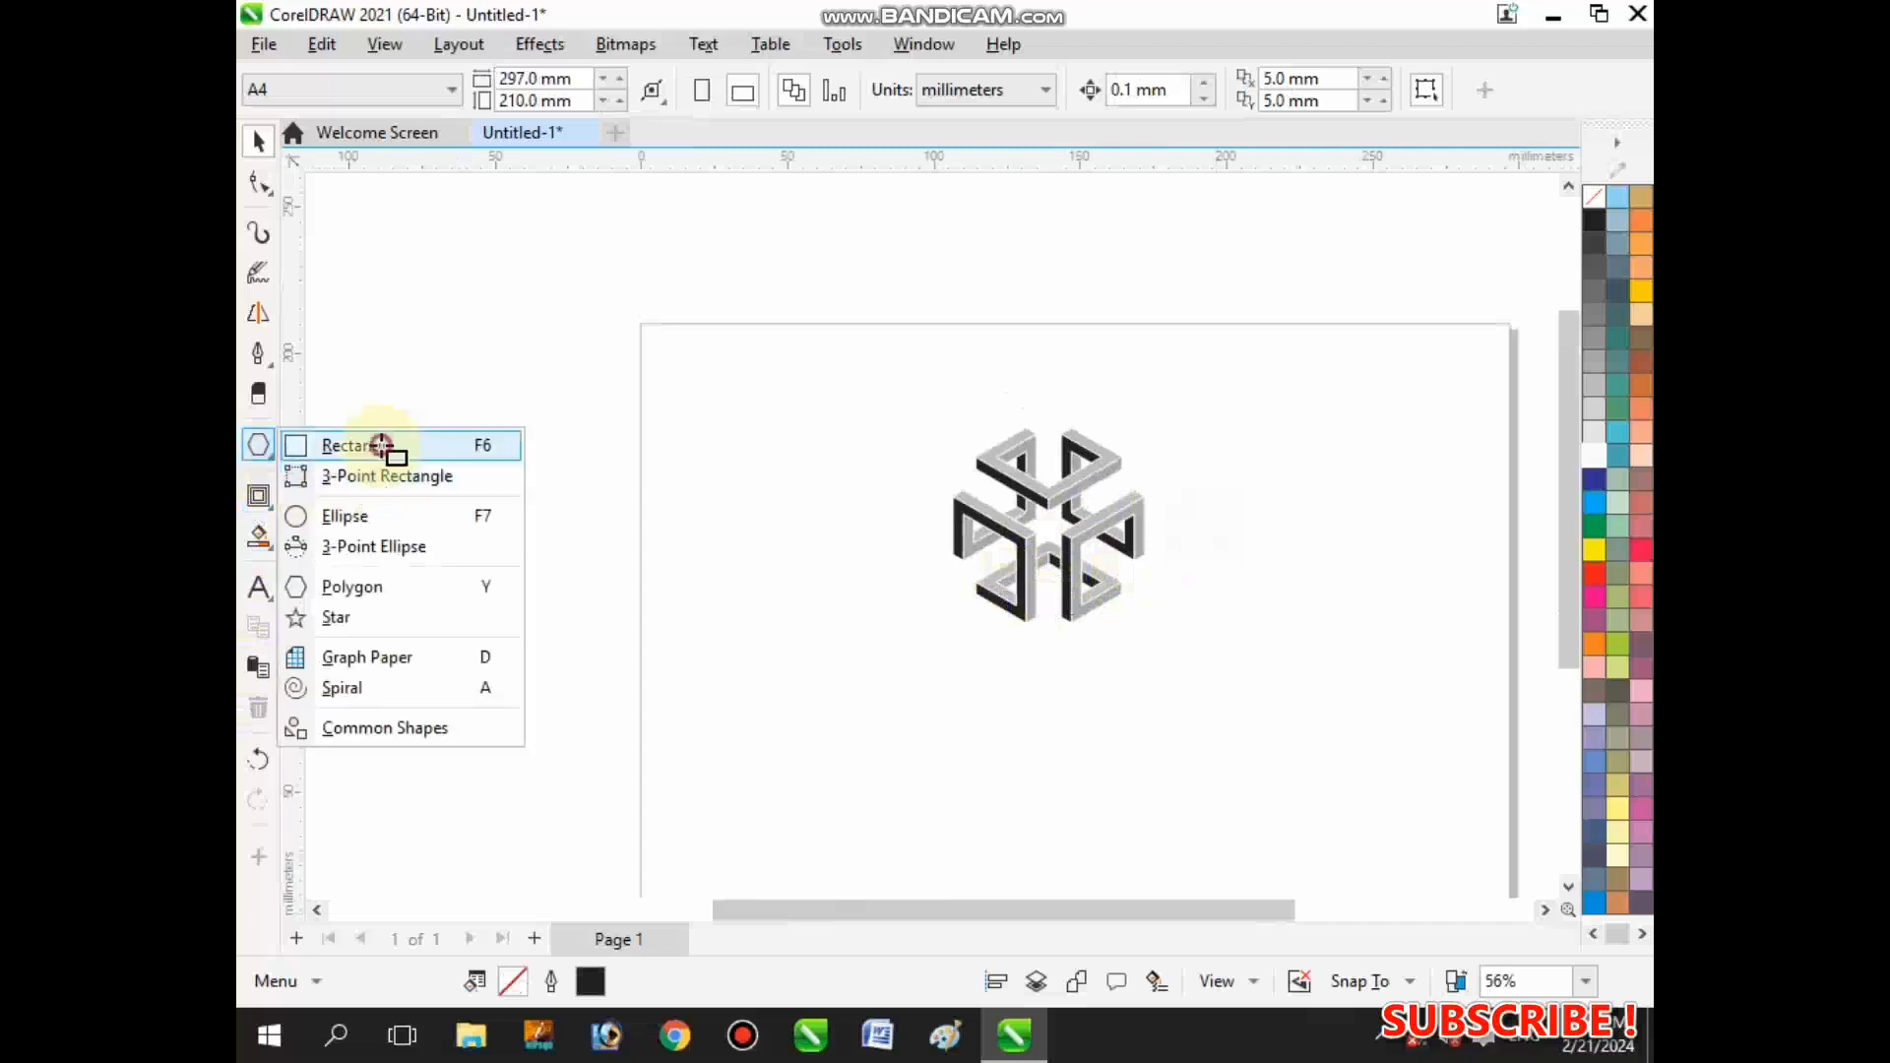
click(381, 440)
mouse_move(712, 345)
mouse_down()
mouse_move(962, 528)
mouse_move(1387, 742)
mouse_up()
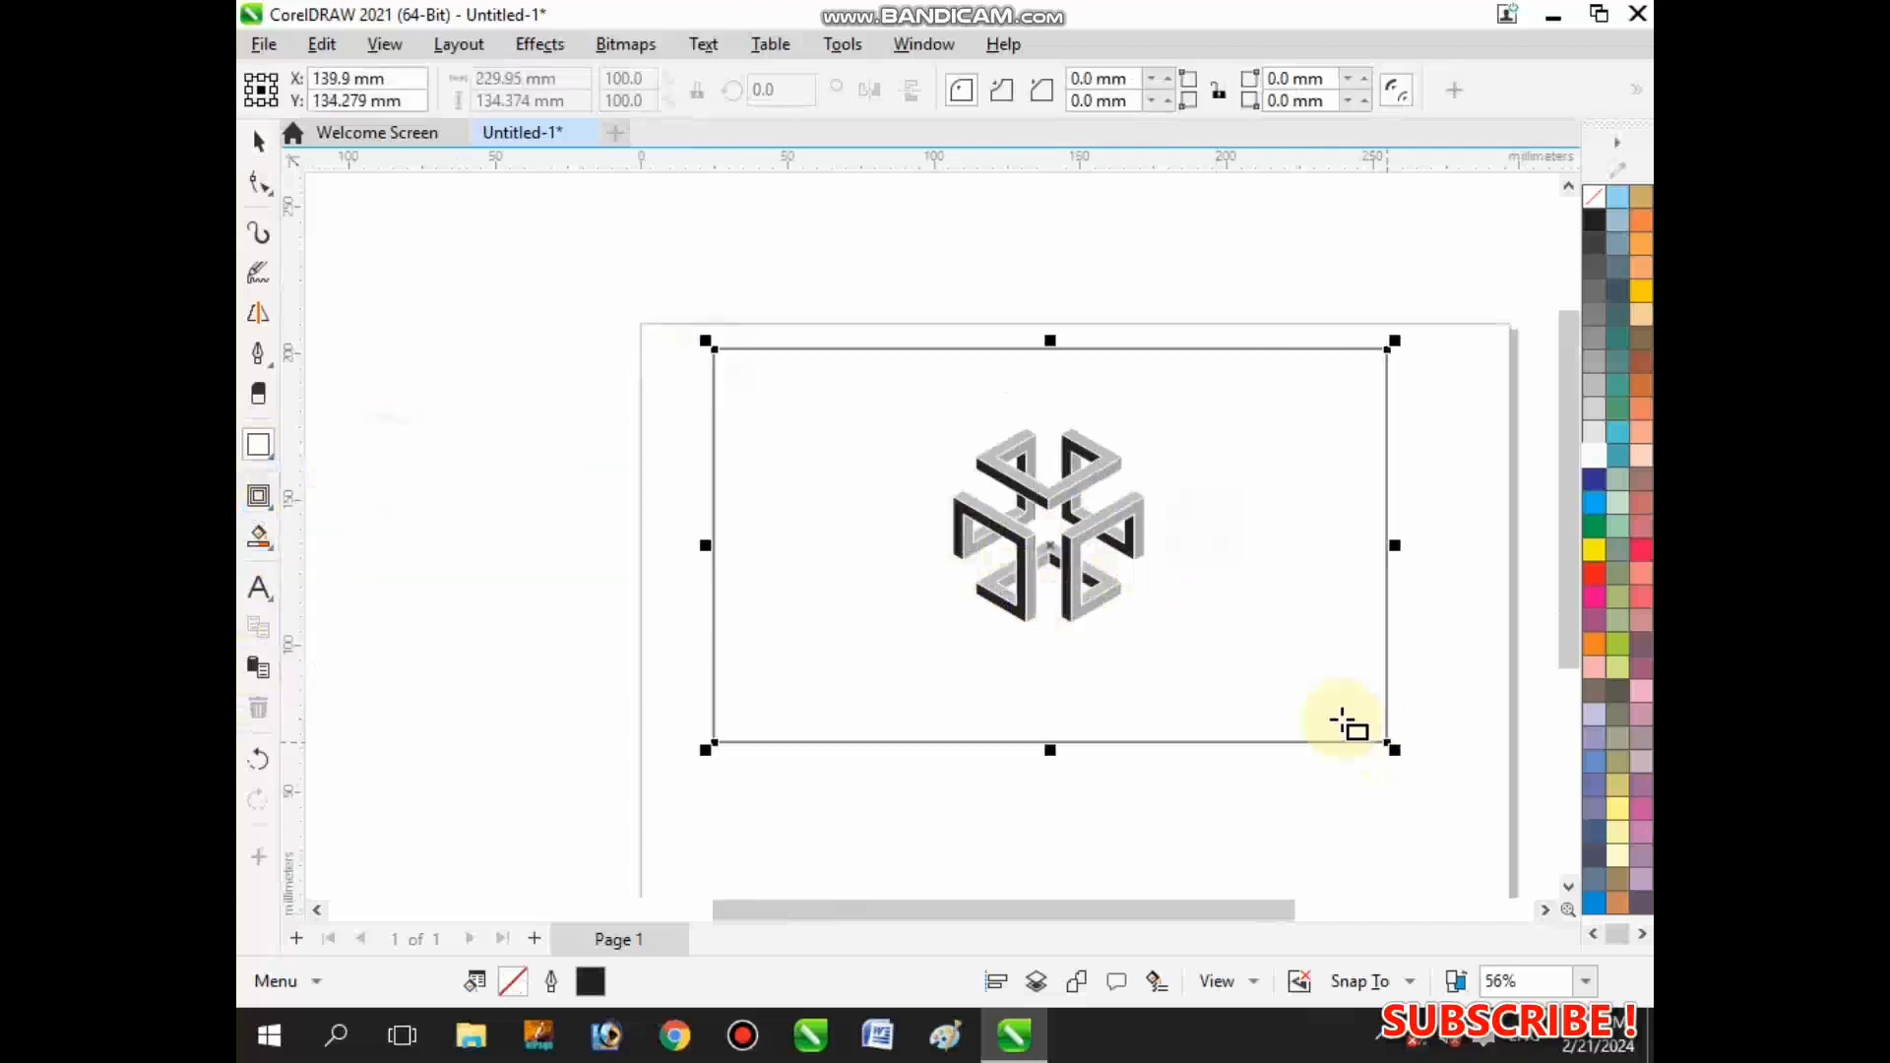
click(258, 141)
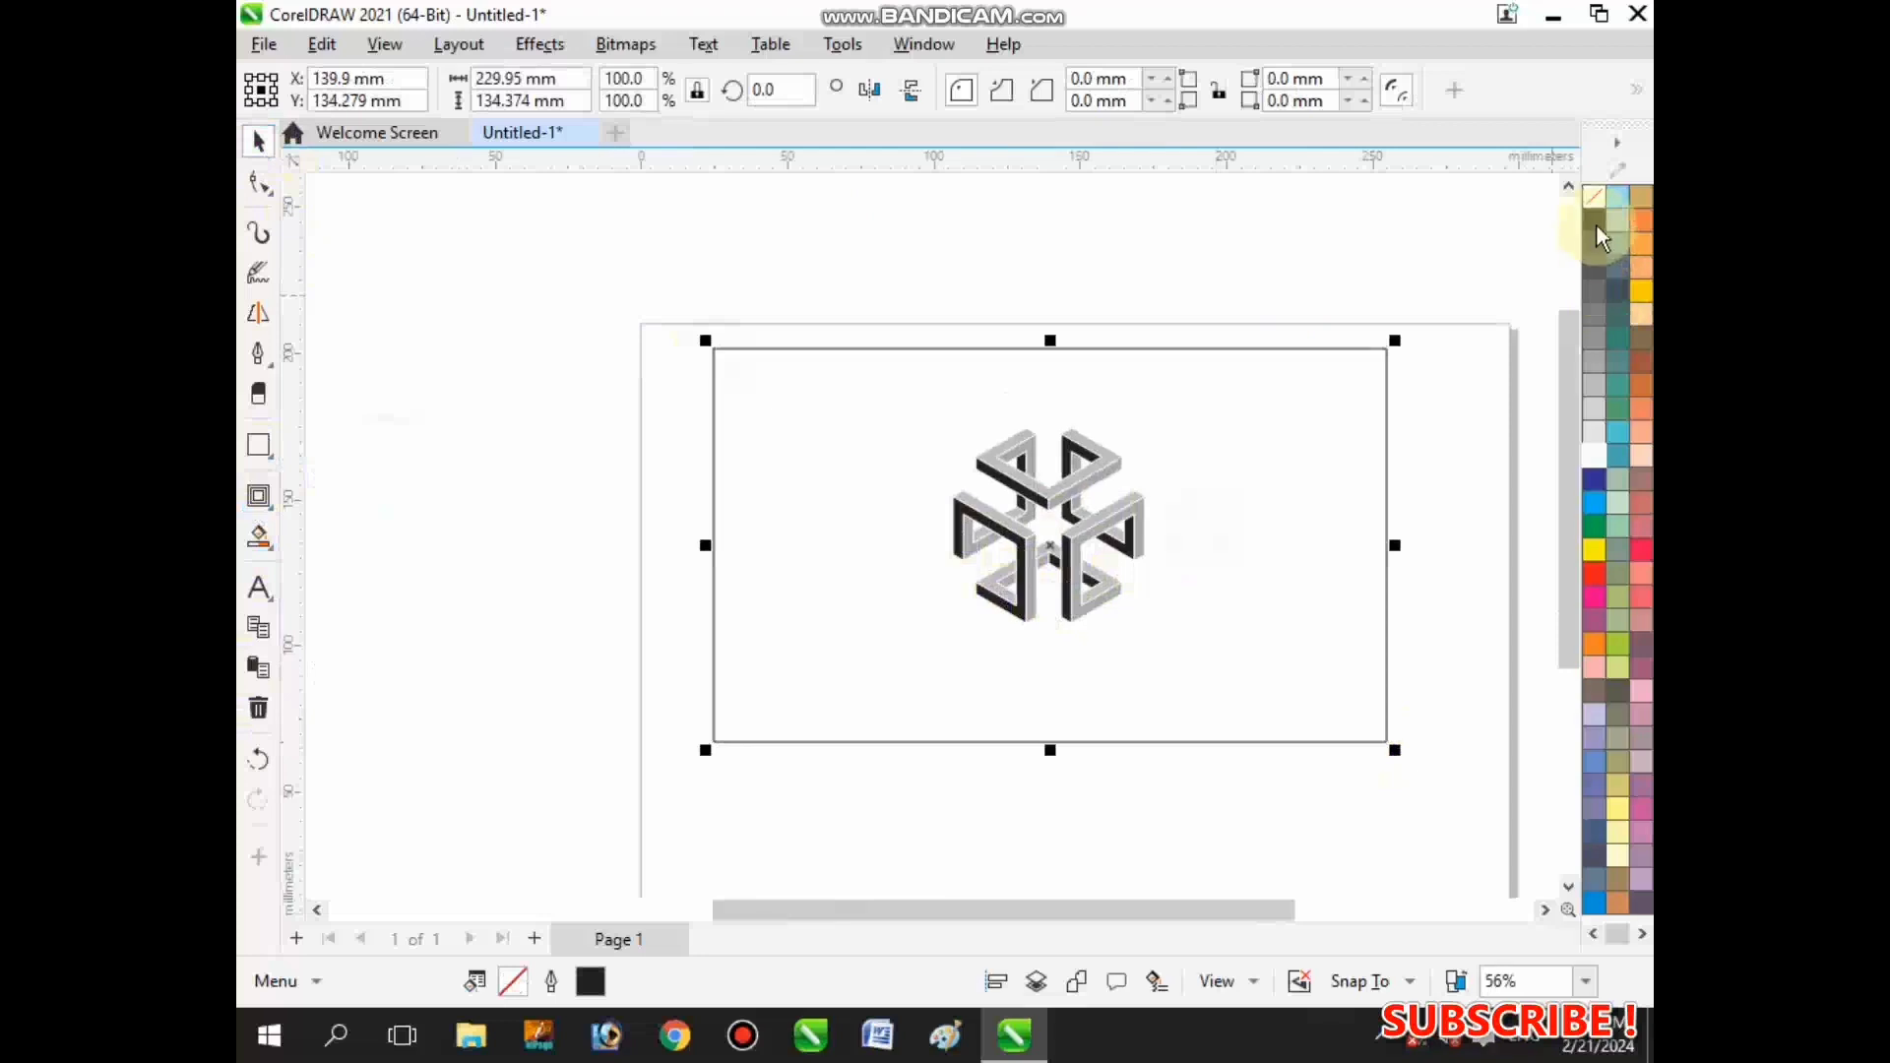
- Fill the rectangle with black and send it to the back behind the logo
click(1596, 221)
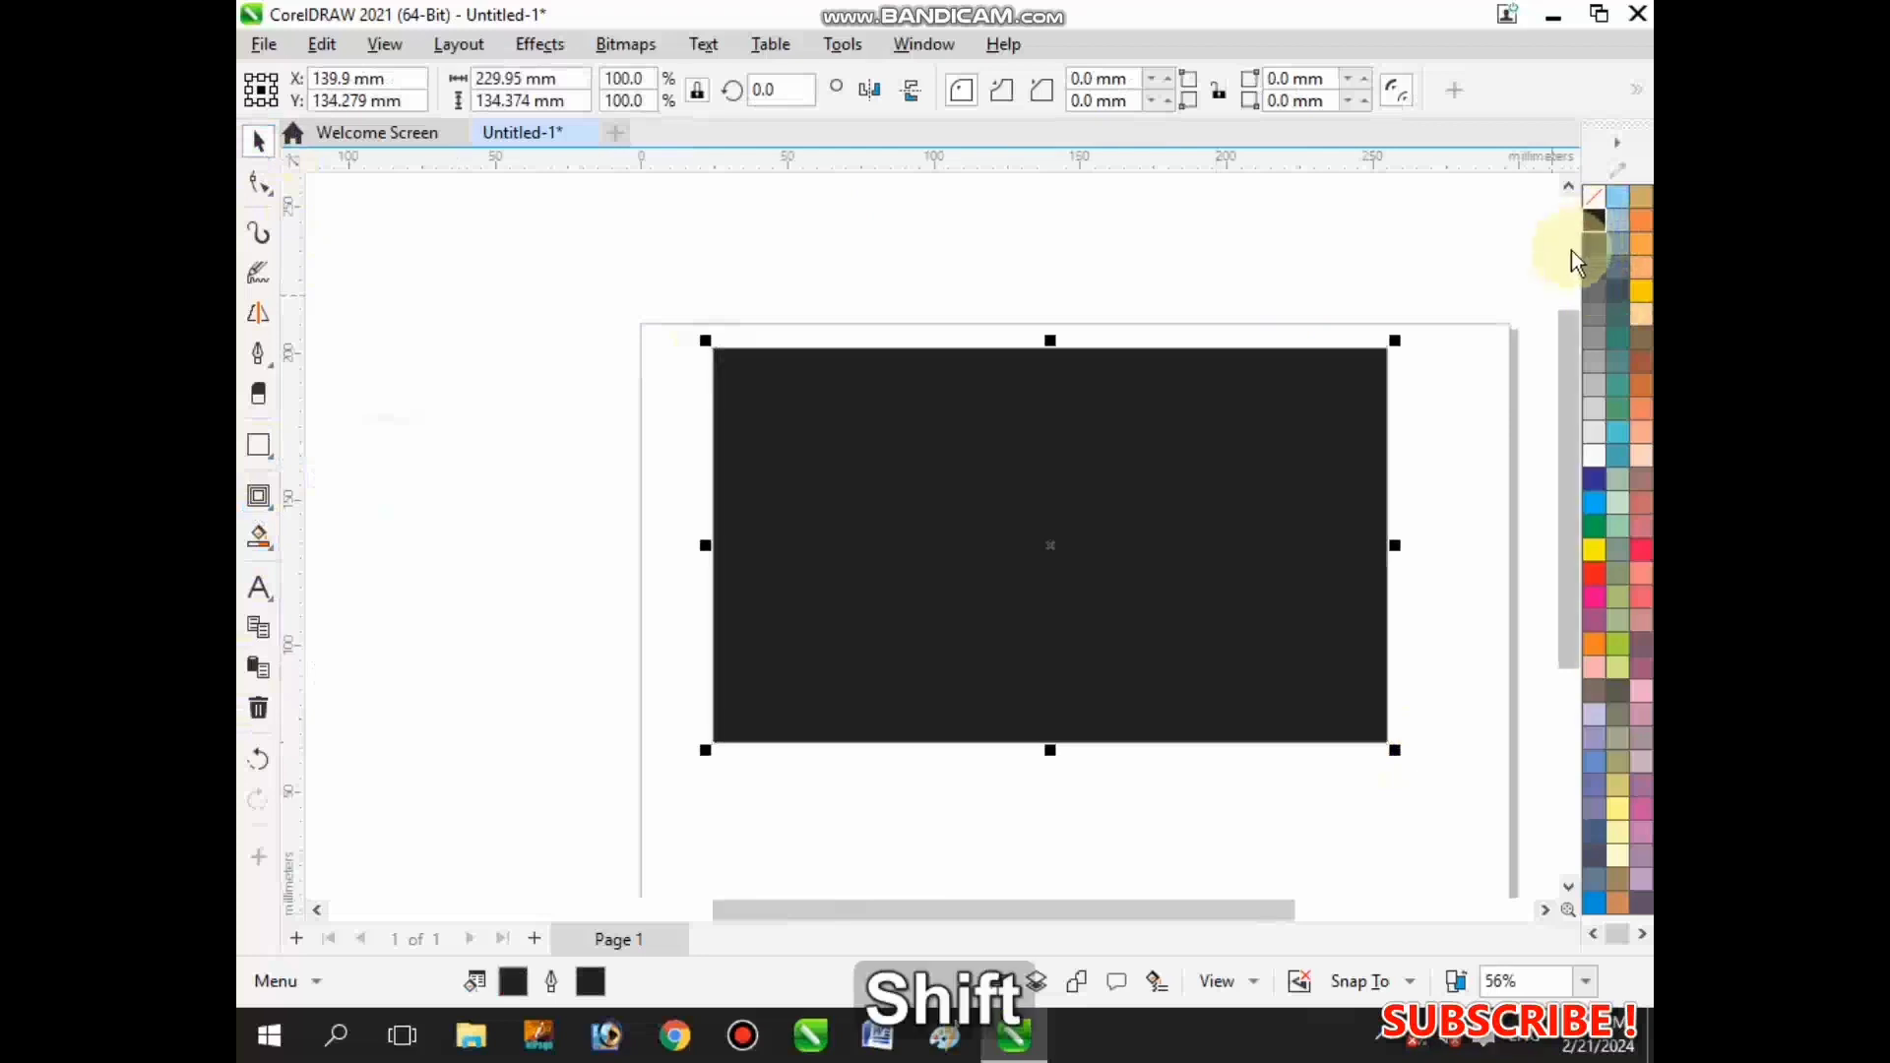
key(shift+Page_Down)
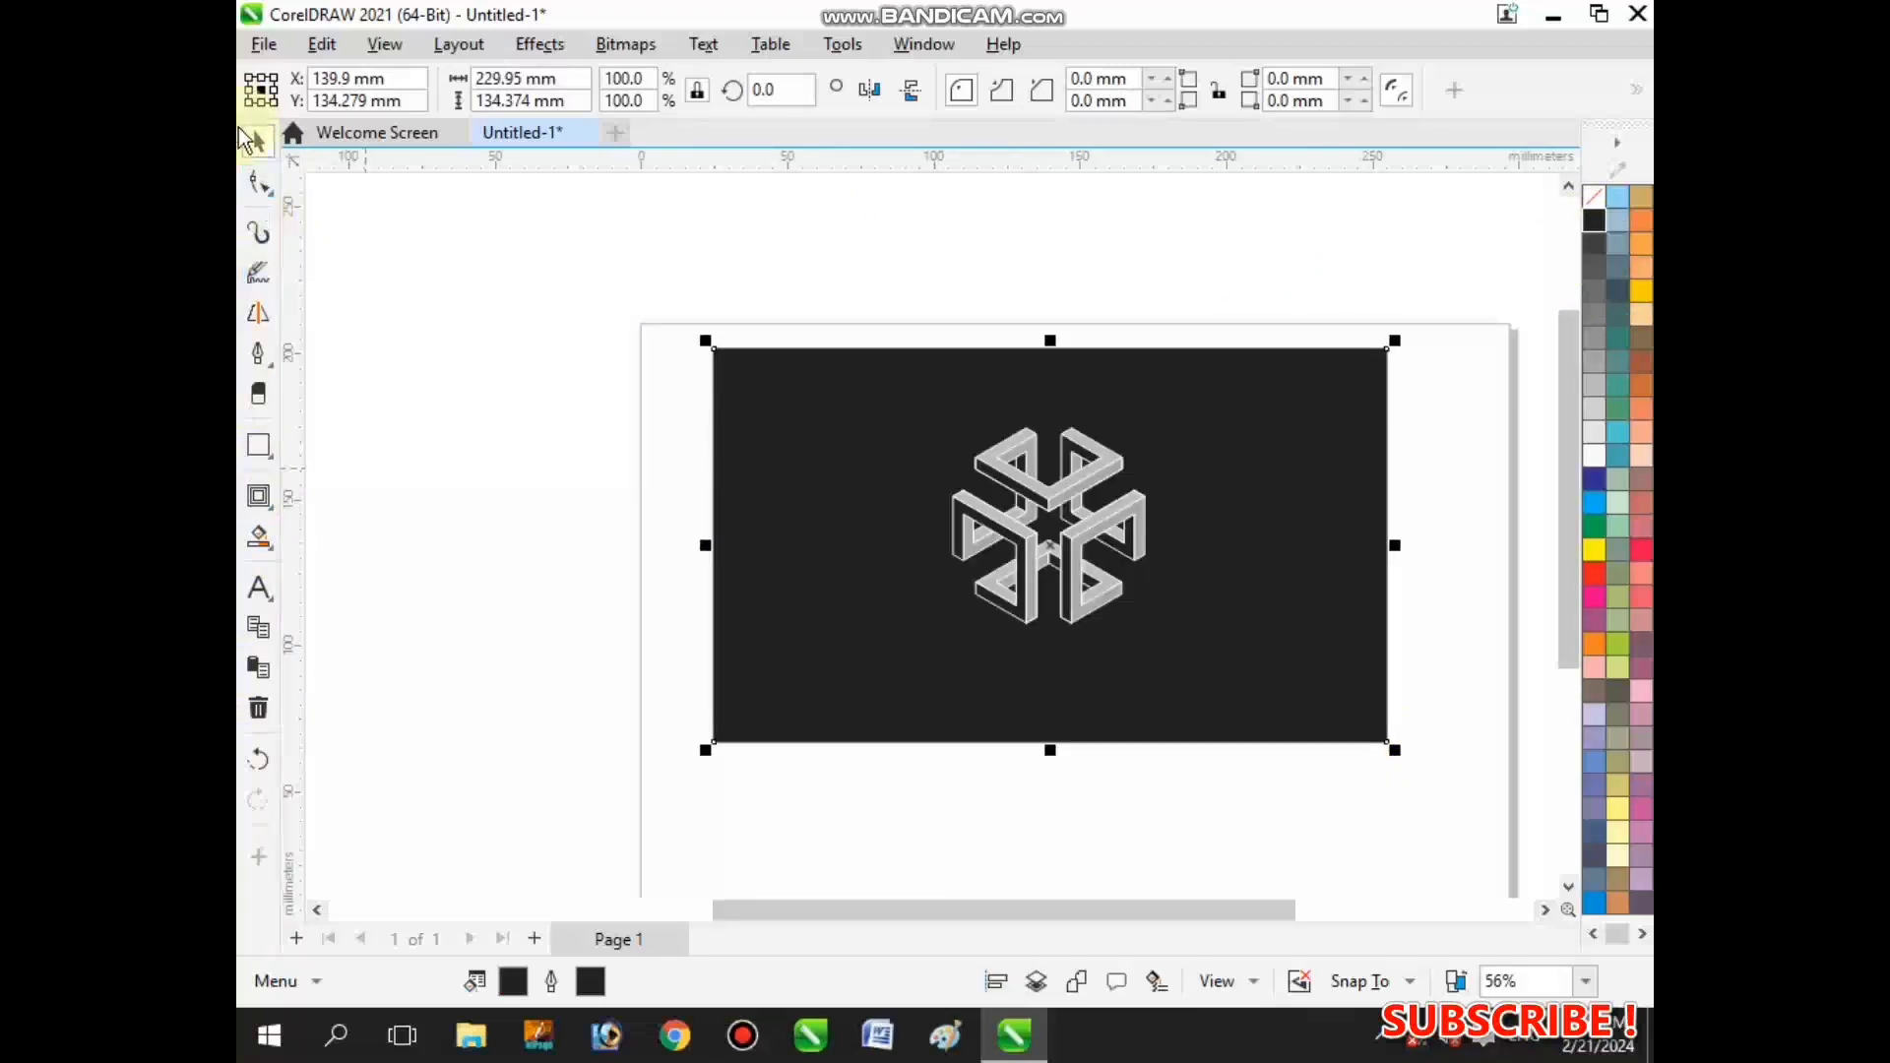
click(372, 329)
scroll(1060, 576, up, 1)
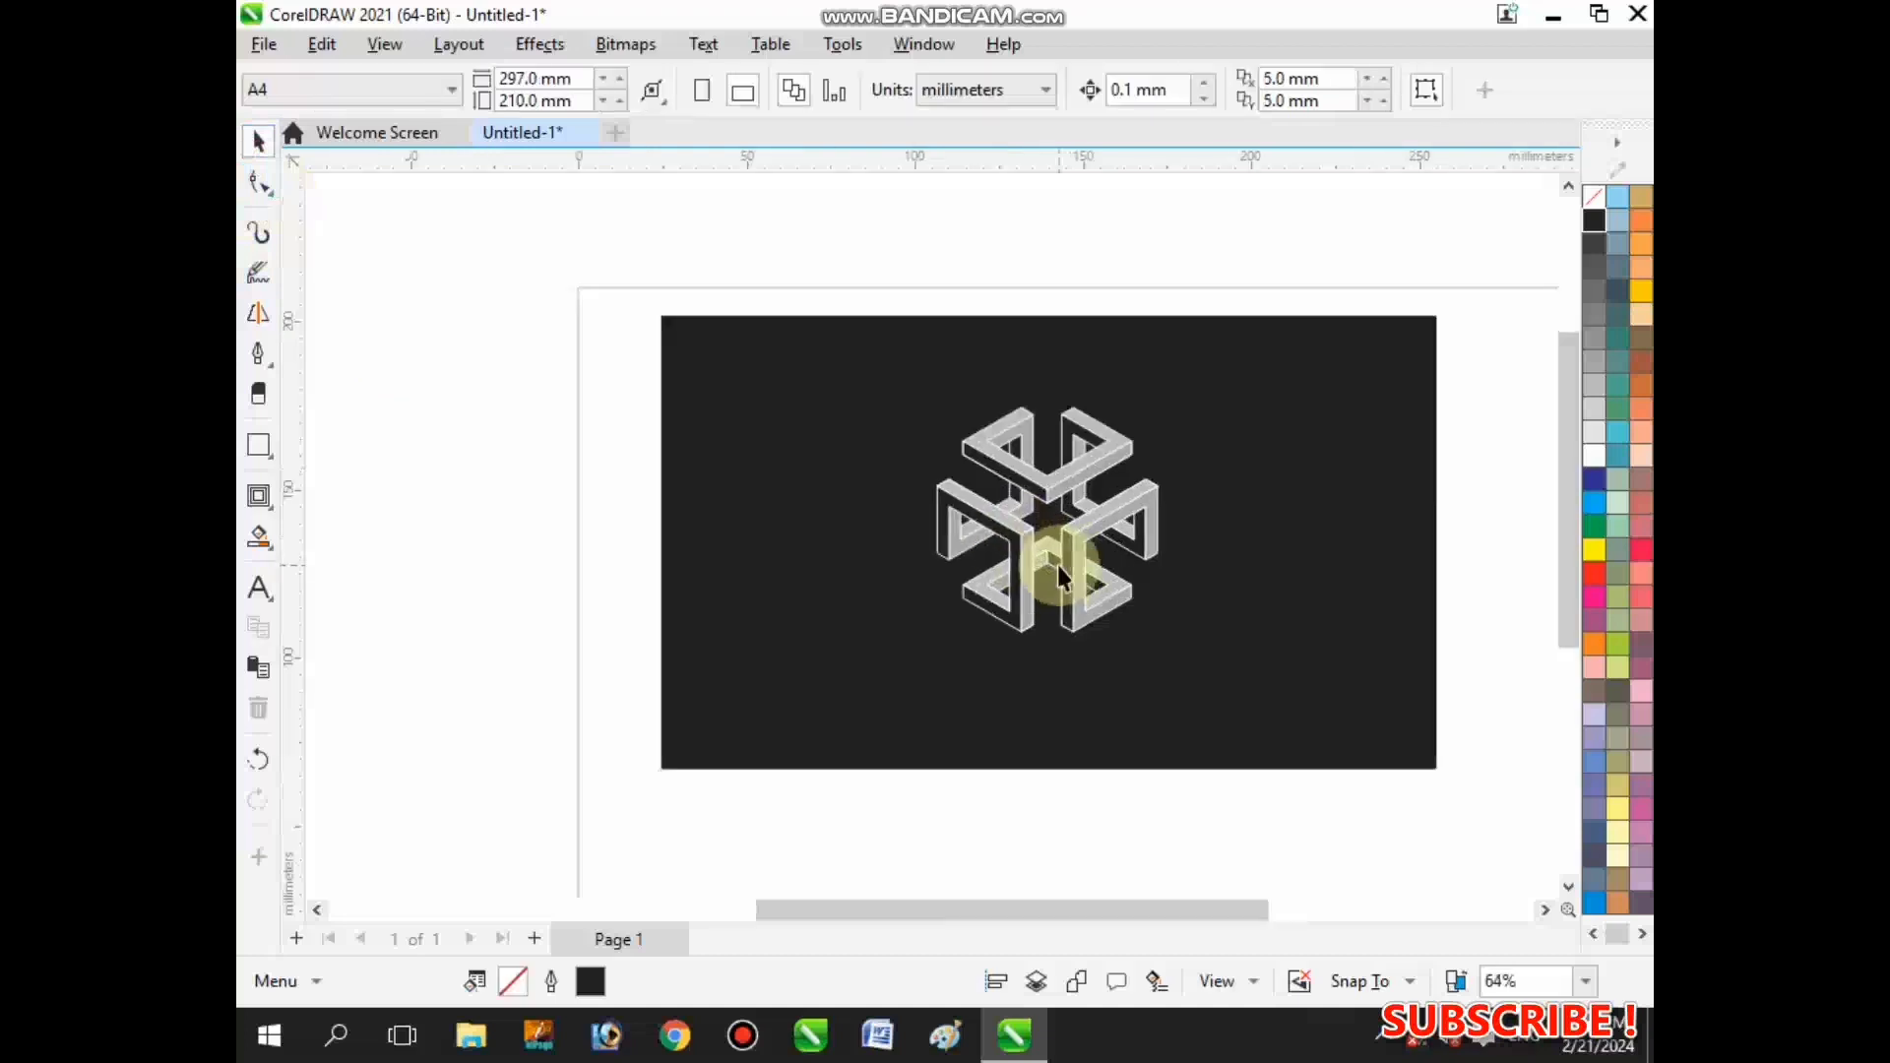